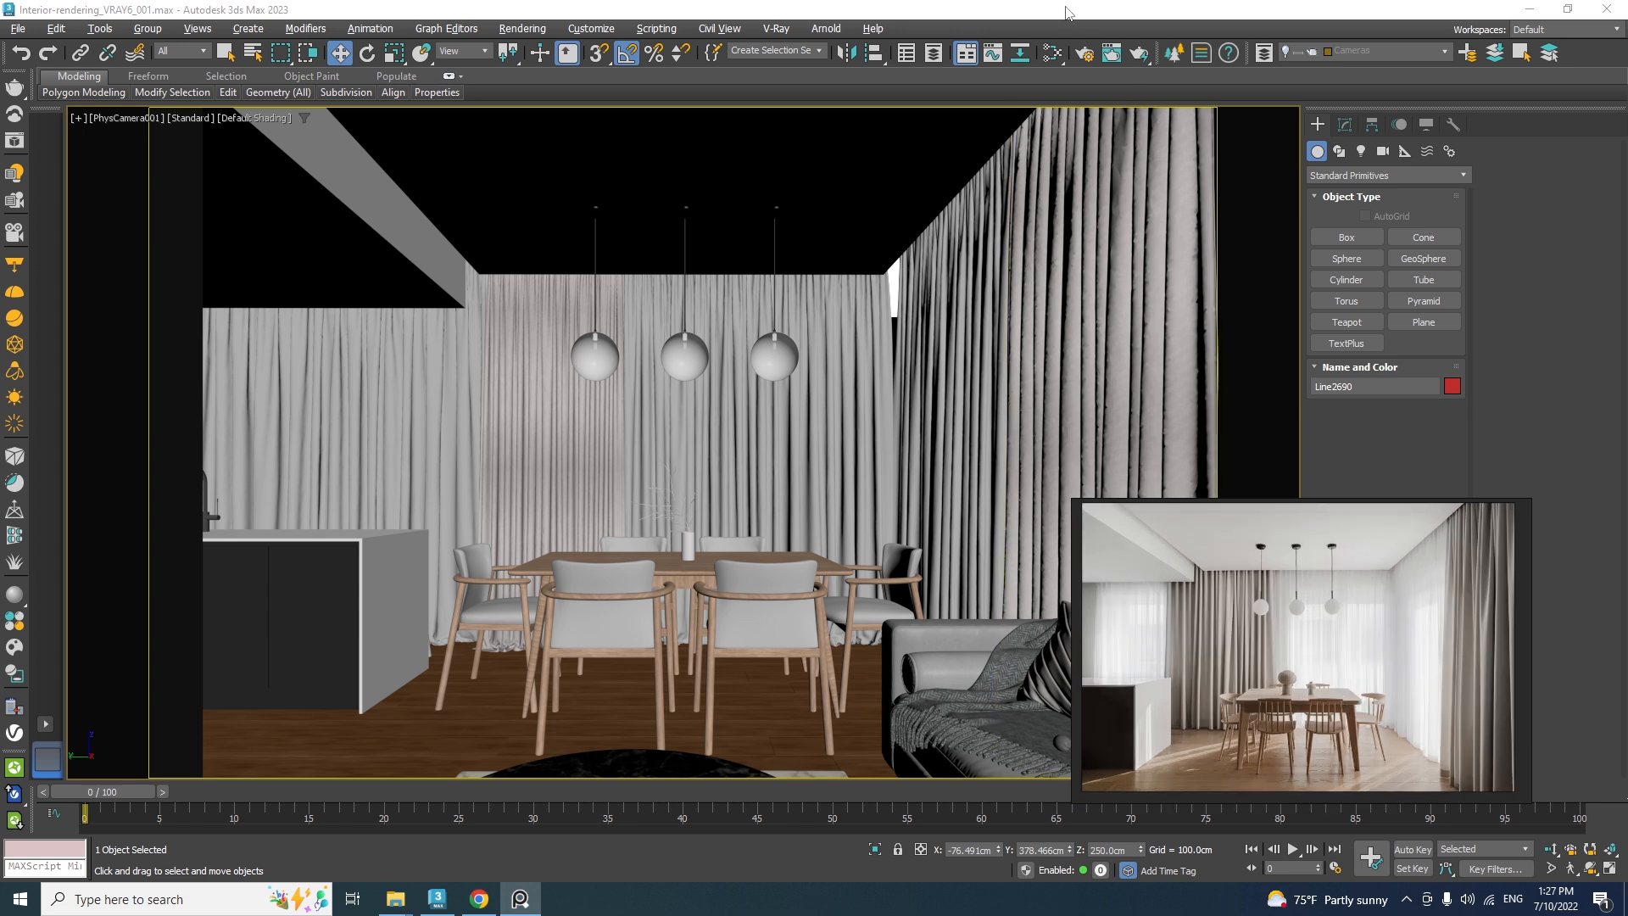
Set the V-Ray image sampler type to Bucket in the render setup
left_click(1084, 54)
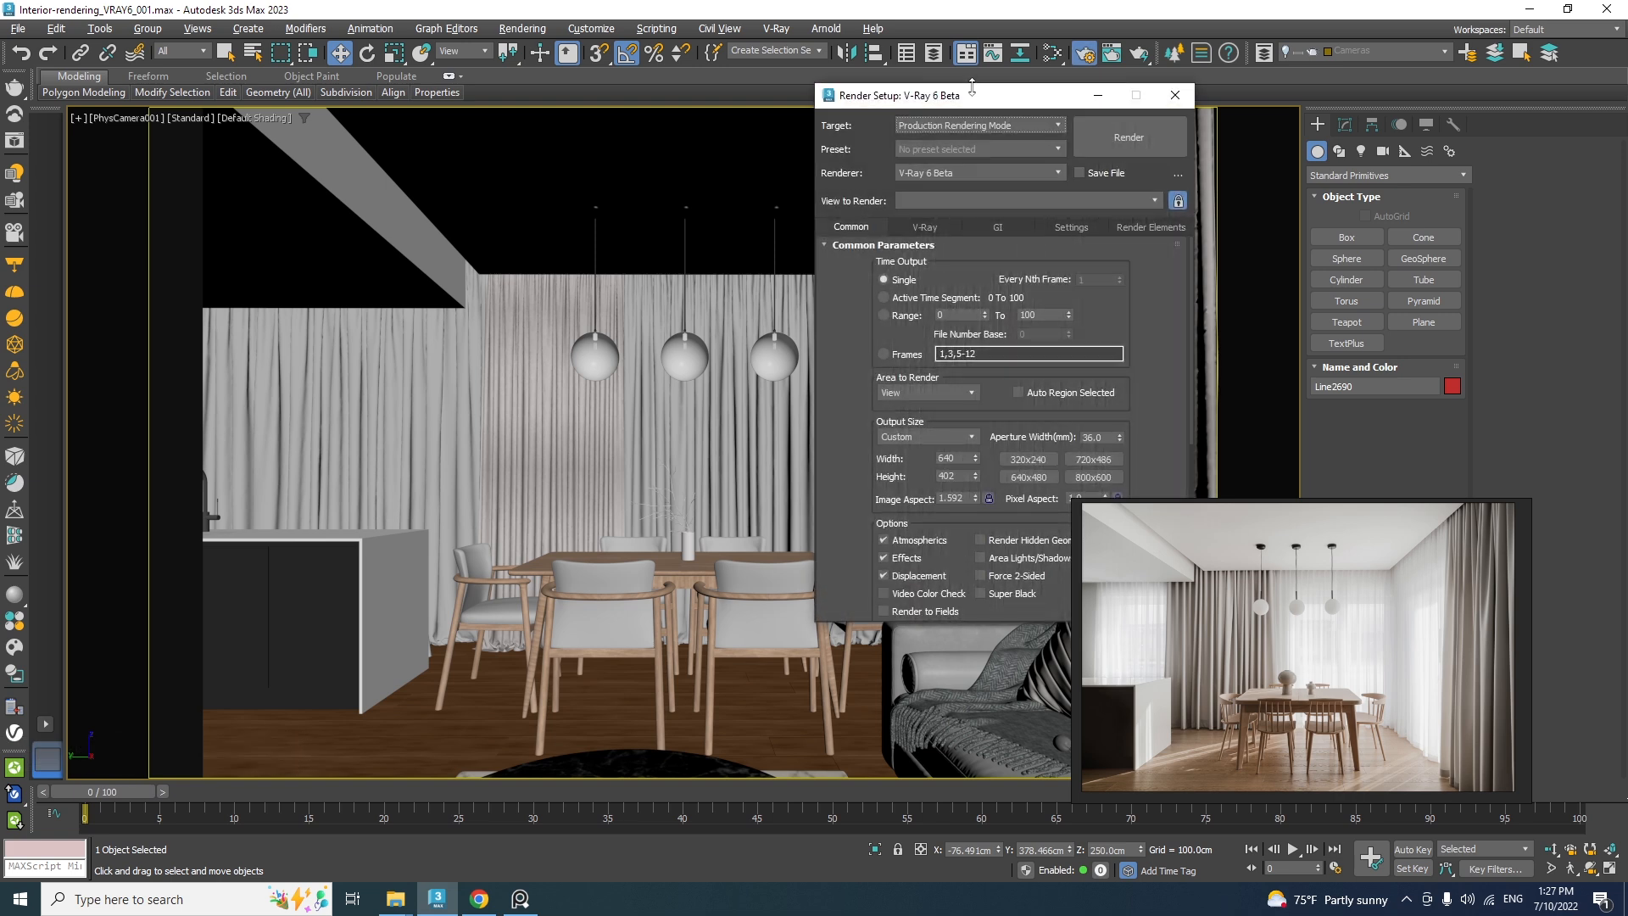
left_click_drag(988, 102, 658, 124)
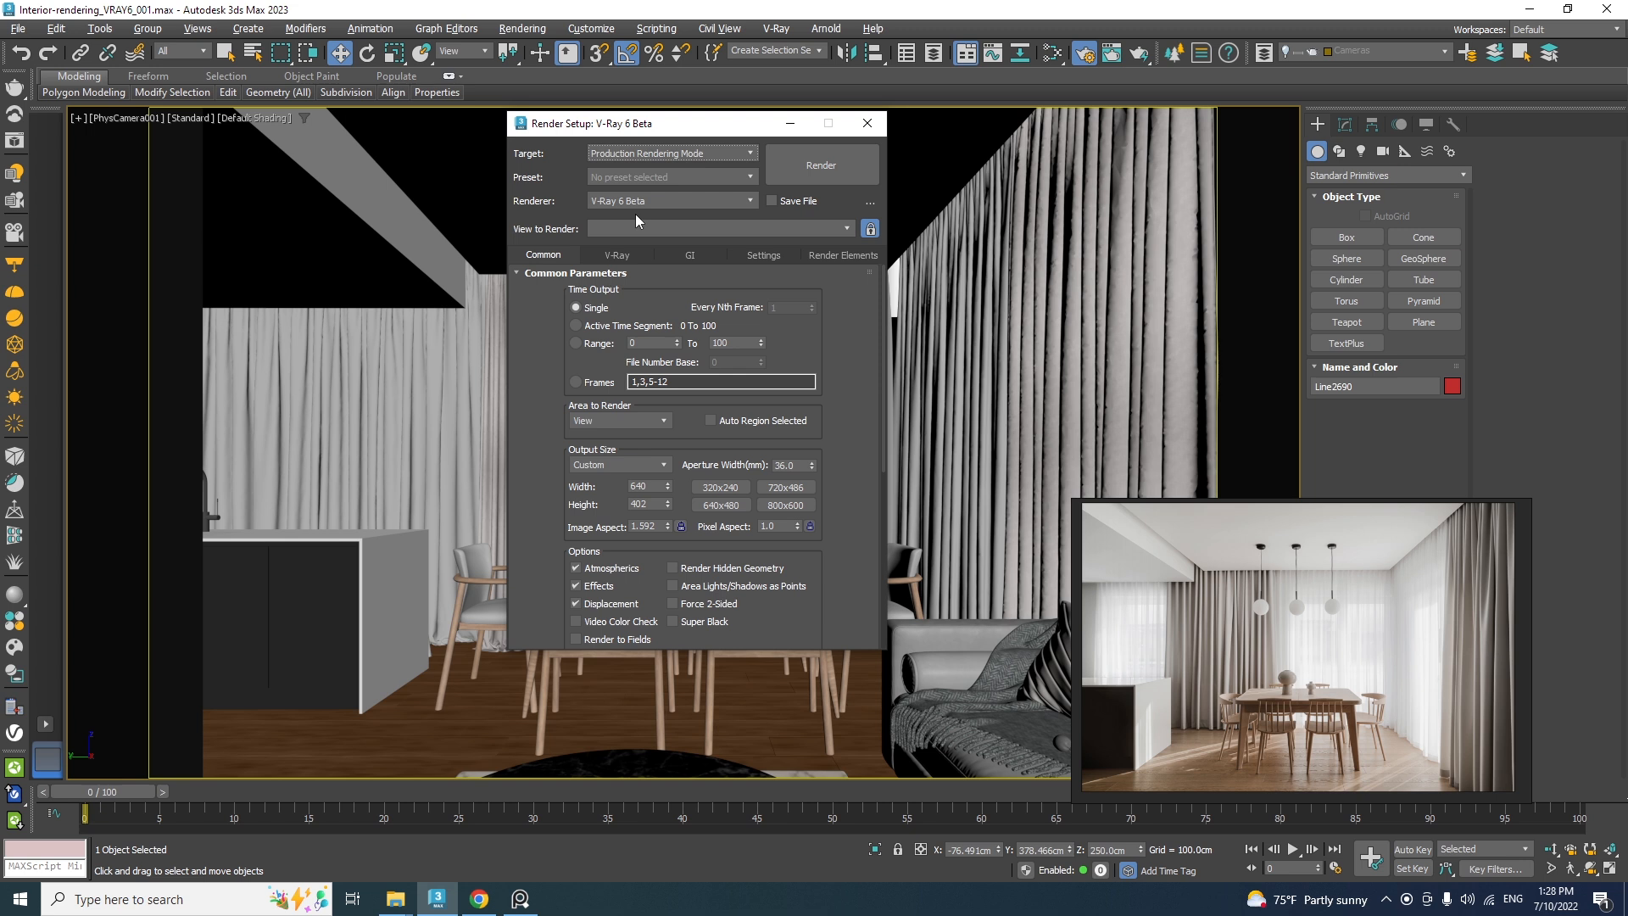
left_click(618, 255)
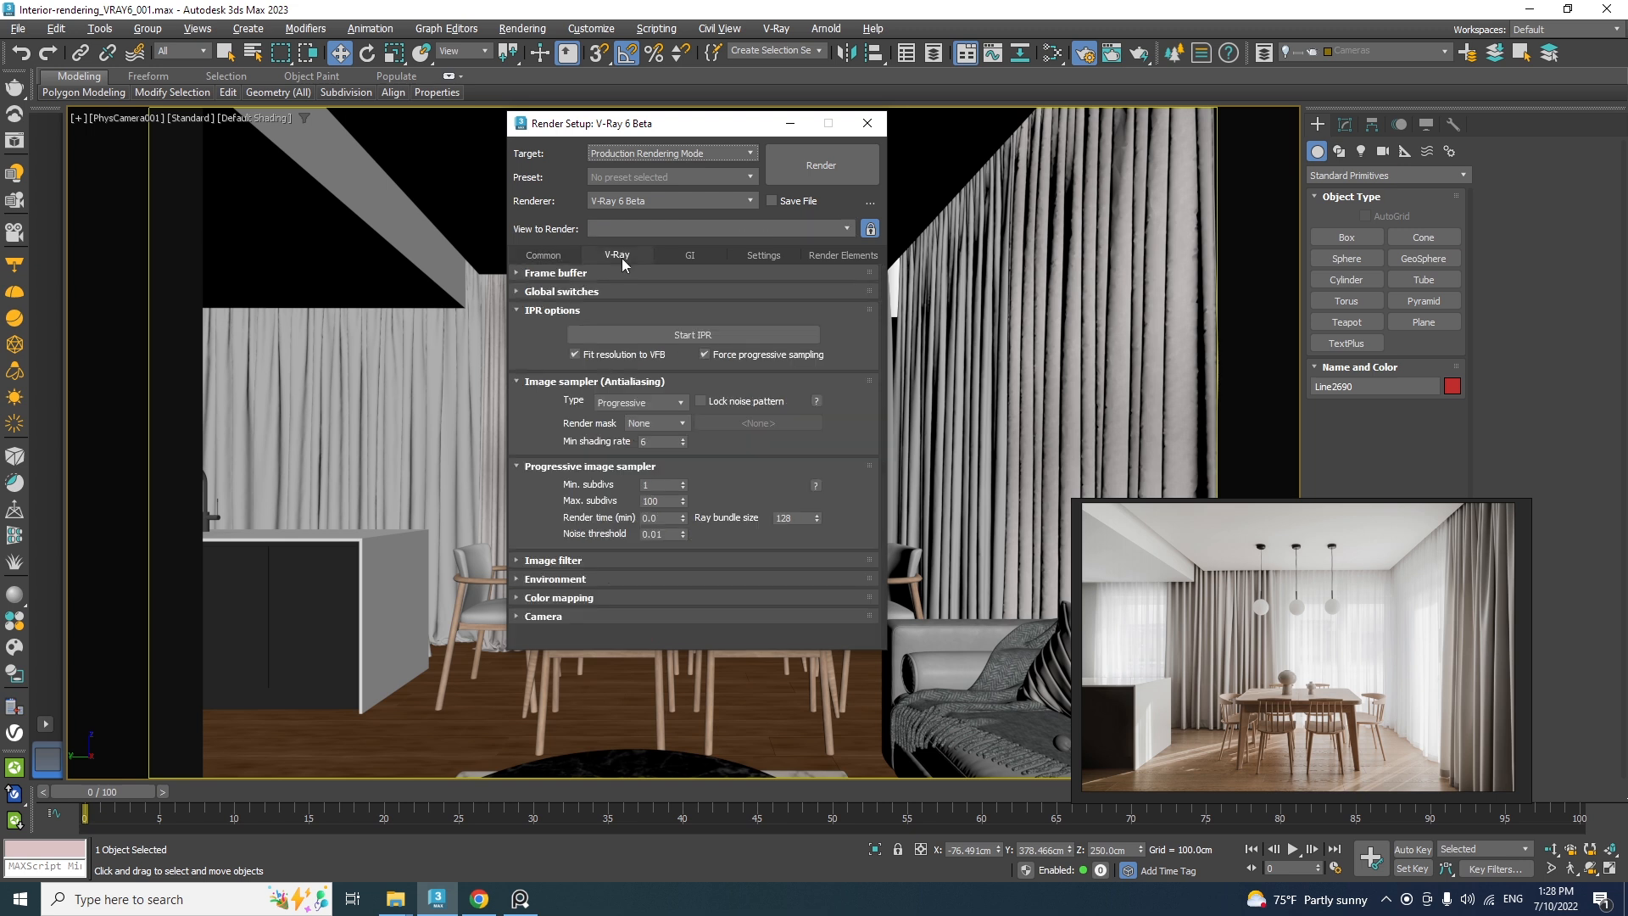
left_click(613, 404)
left_click(610, 417)
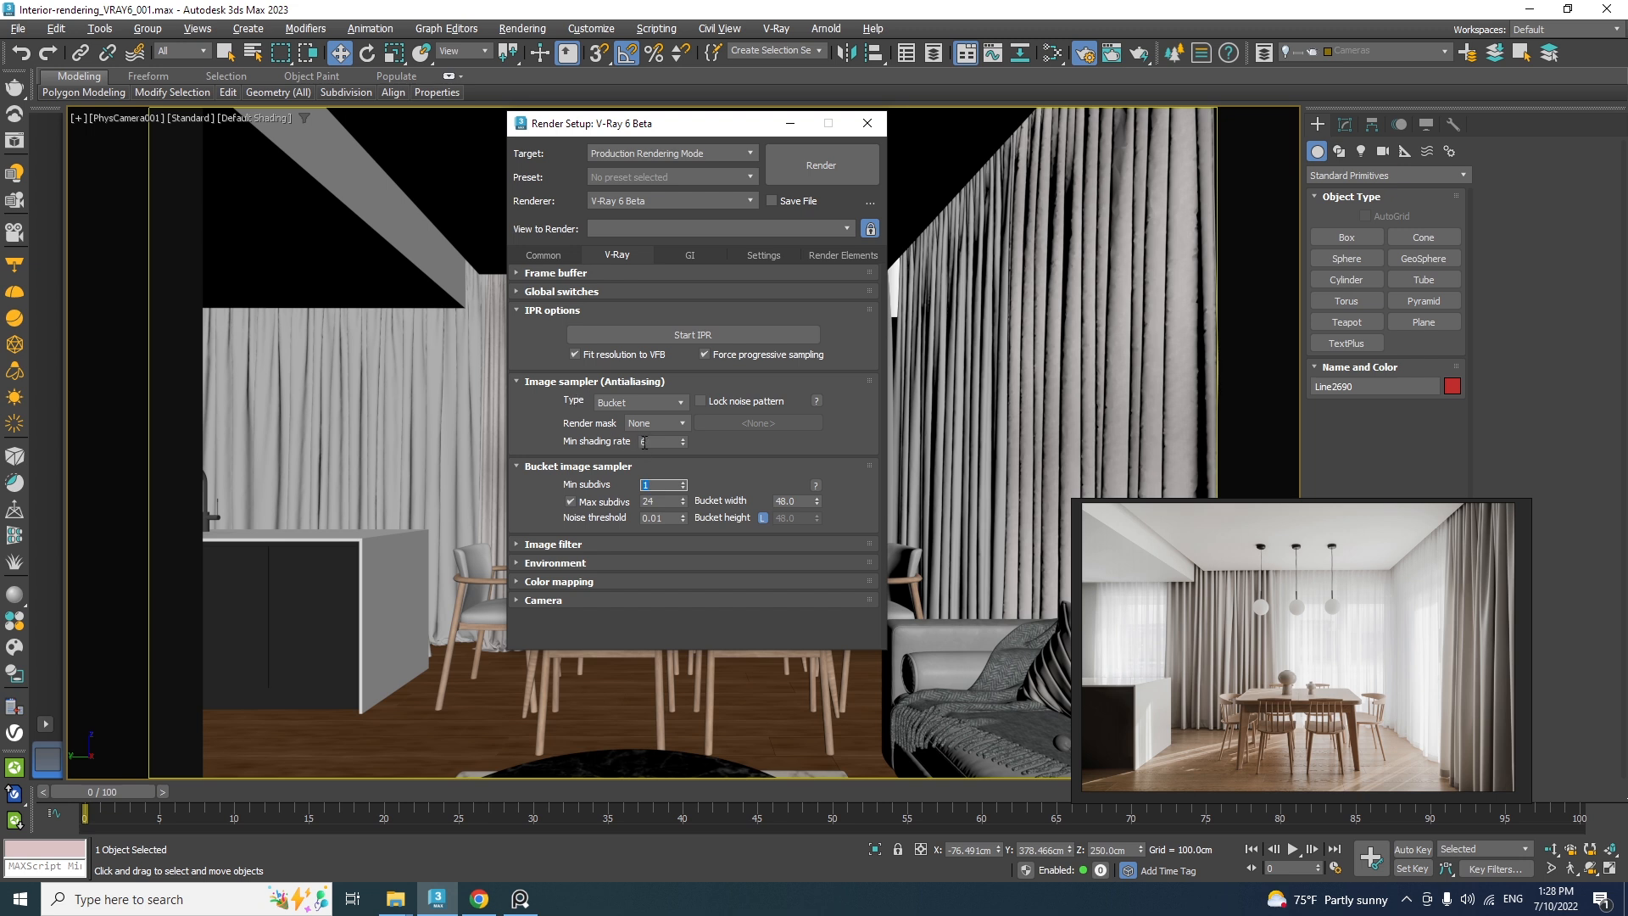
Set the minimum shading rate to 24, the bucket sampler's max subdivs to 10 and its noise threshold to 0.03
double_click(644, 442)
type("24")
key("Return")
double_click(660, 500)
type("10")
left_click(659, 518)
Review the color mapping settings and the global illumination engines, including the light cache parameters
left_click(663, 582)
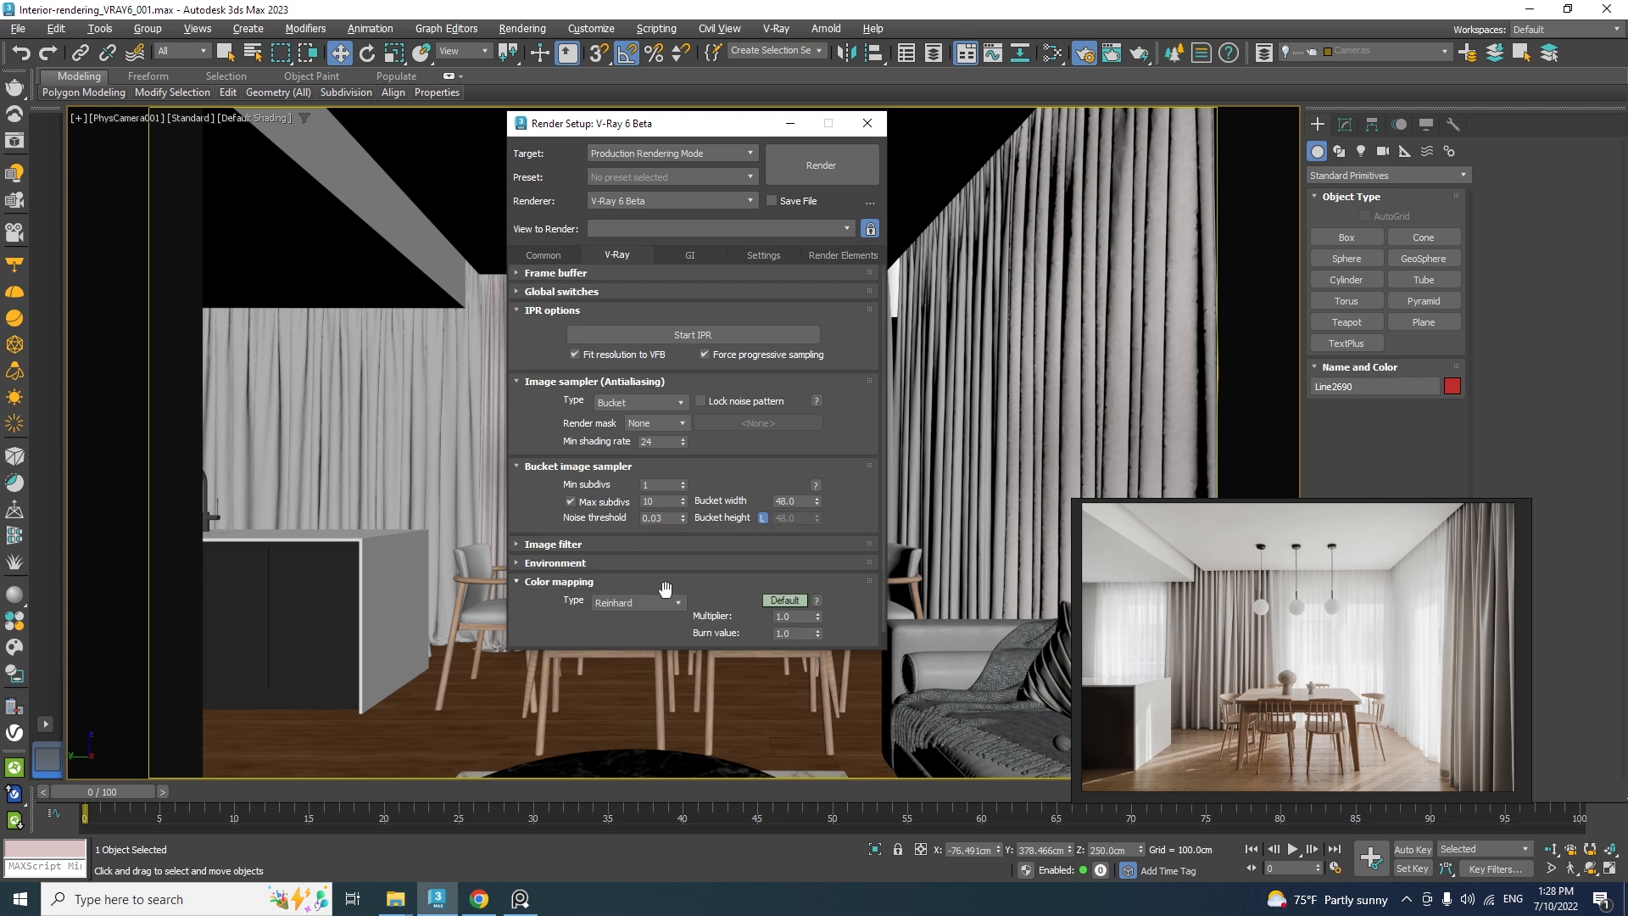
left_click_drag(705, 597, 709, 565)
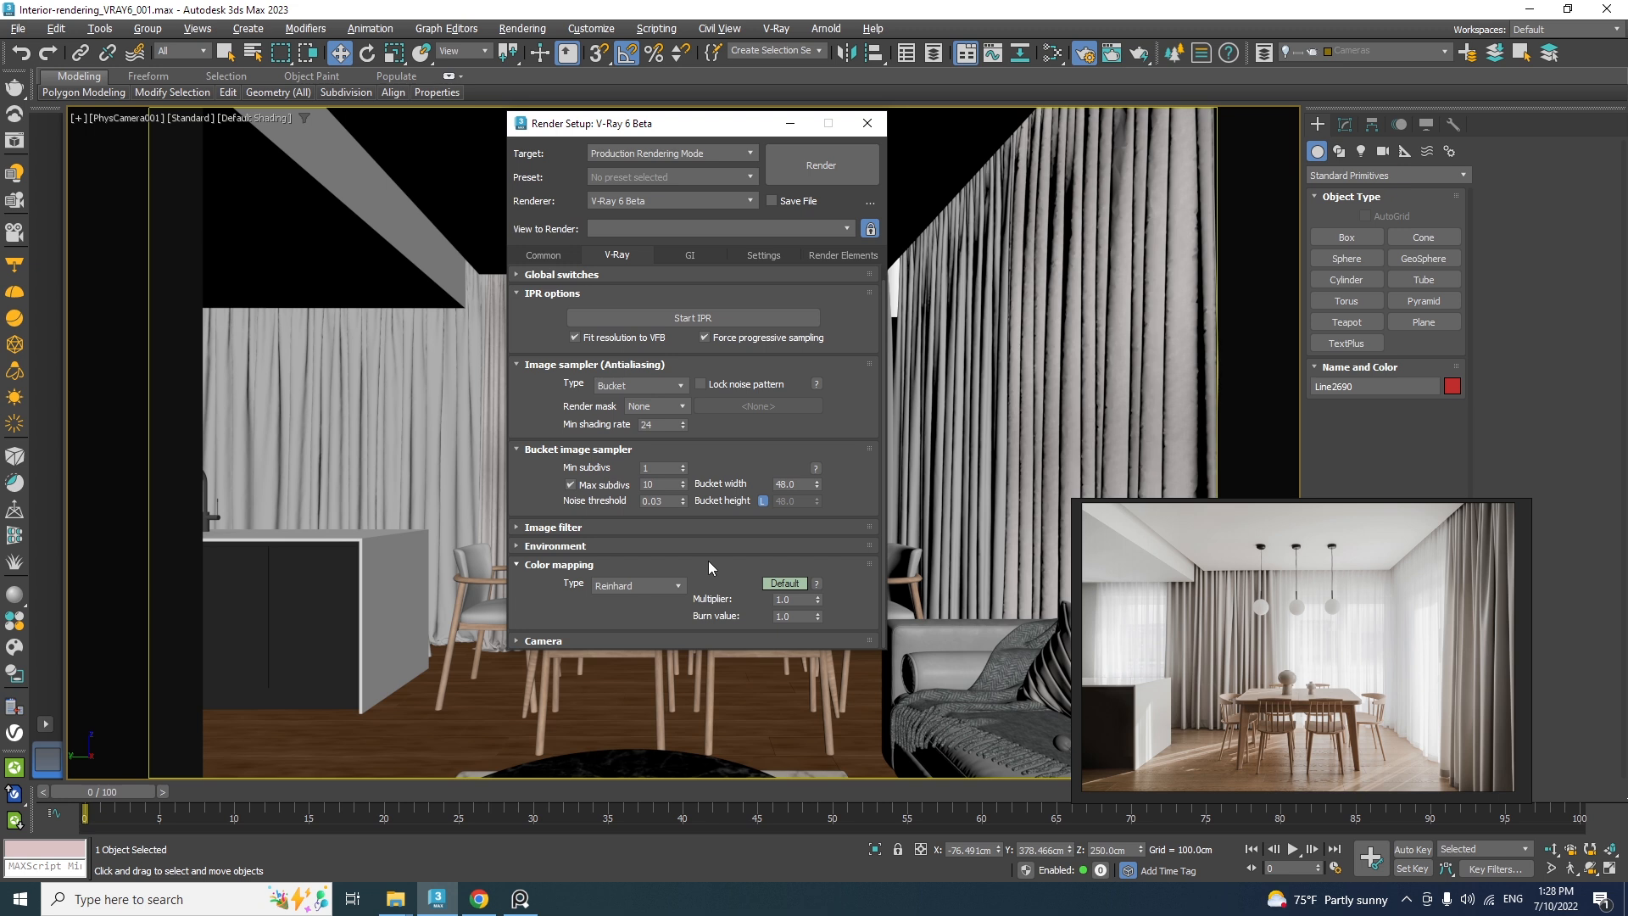
left_click(672, 256)
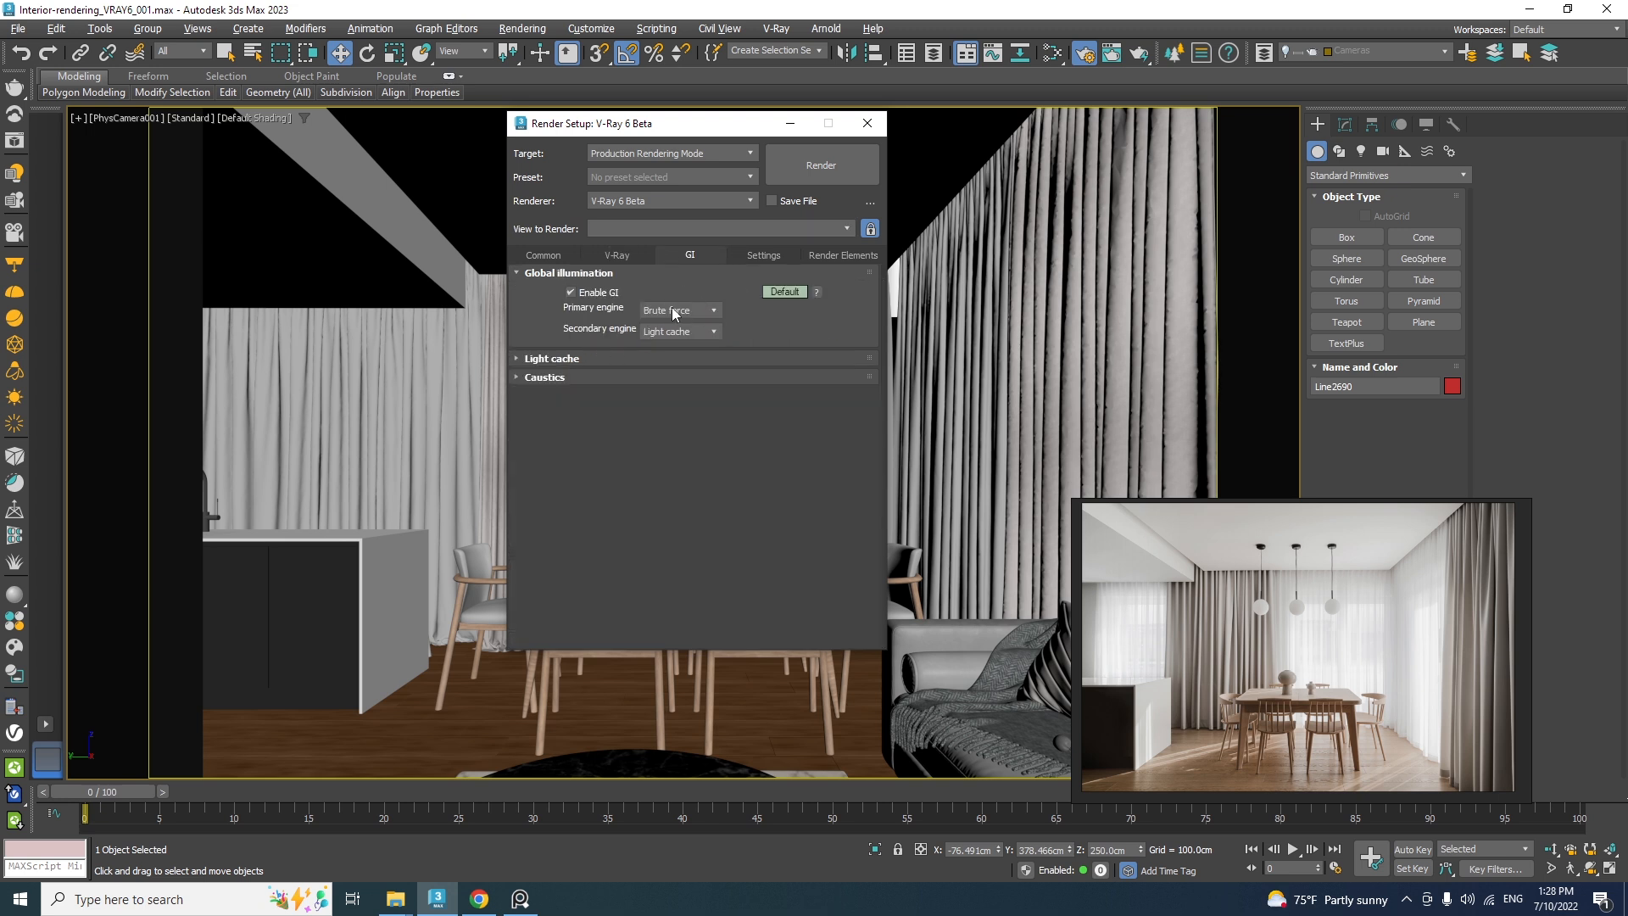
left_click(640, 357)
left_click(587, 534)
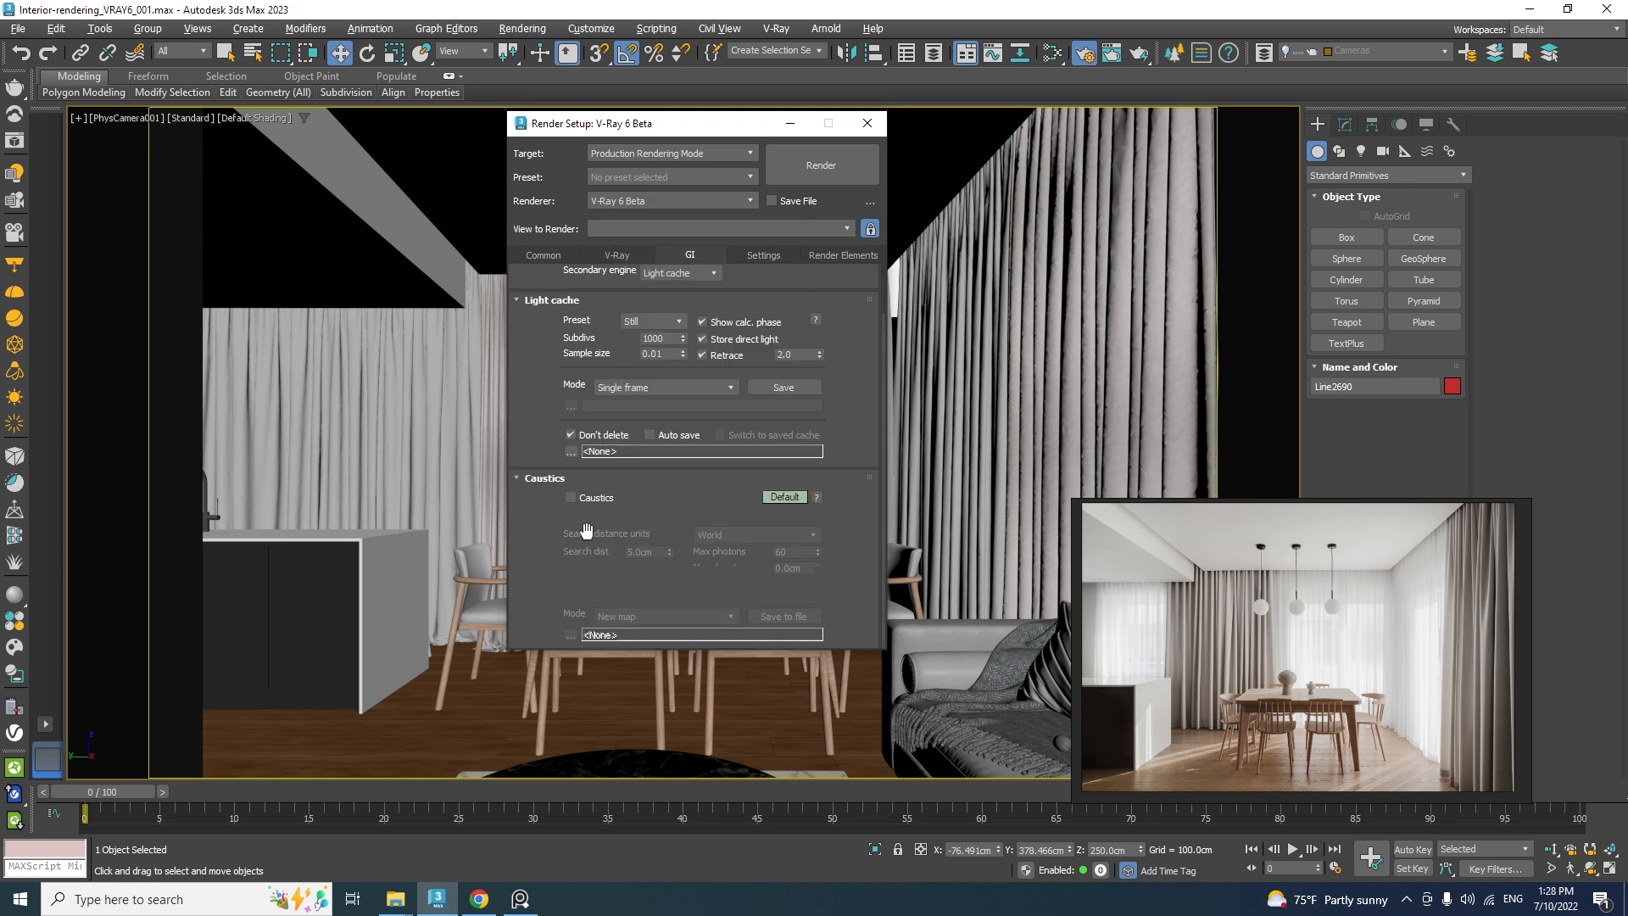
scroll(664, 483, "up", 2)
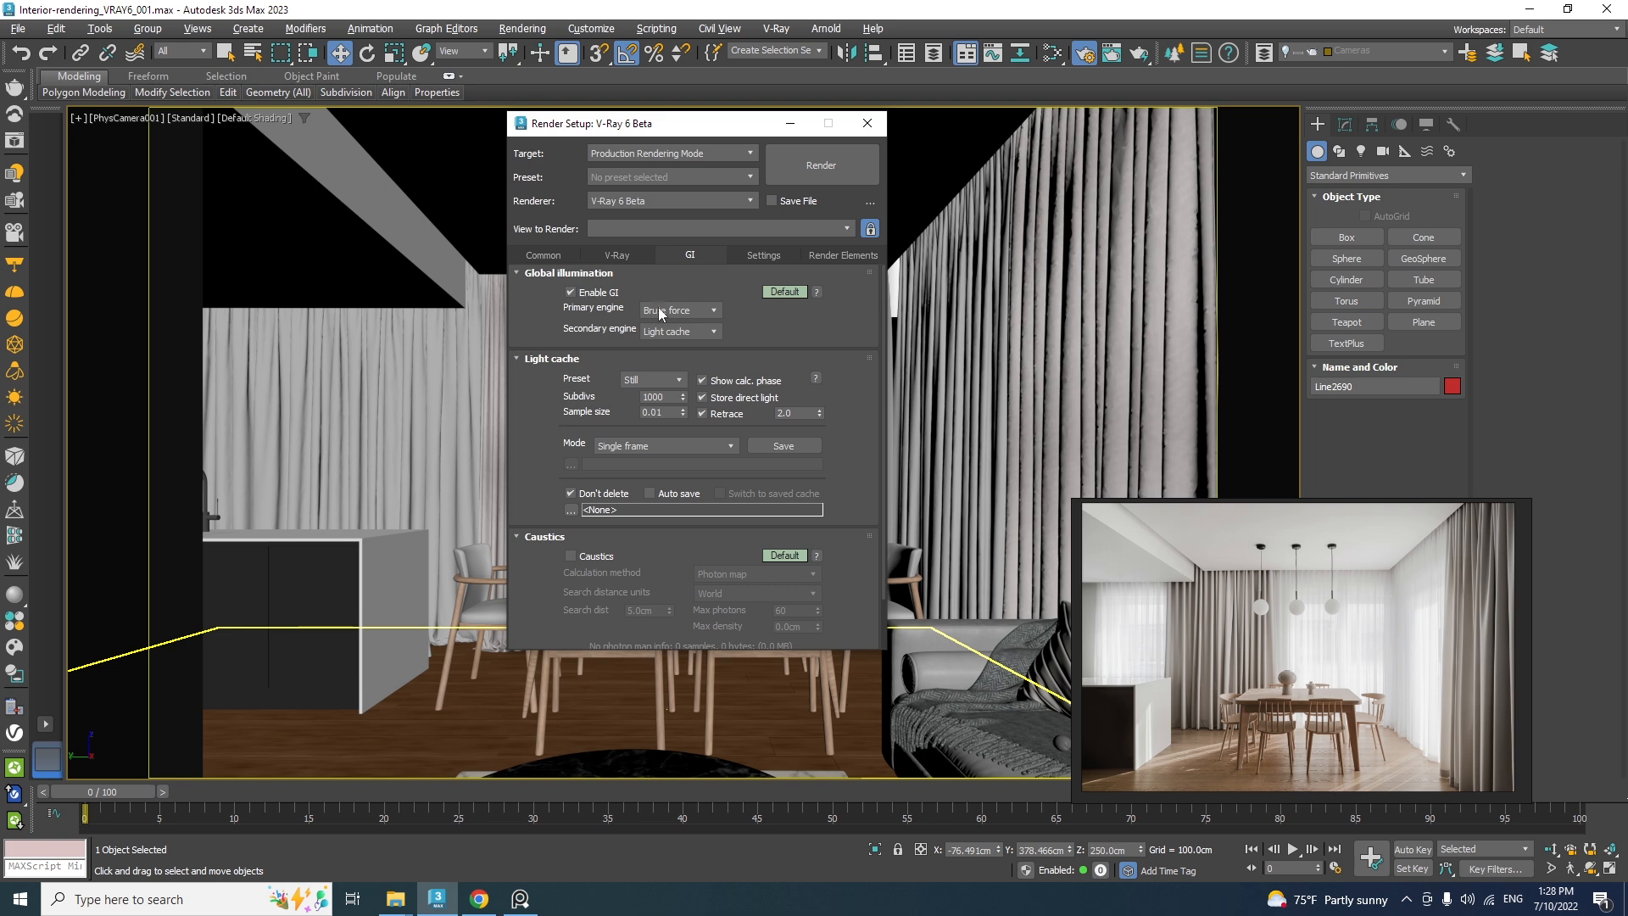
left_click(759, 253)
Add the VRayCryptomatte, VRayDenoiser, VRayLightMix and VRayWireColor render elements and close the render setup
left_click(822, 252)
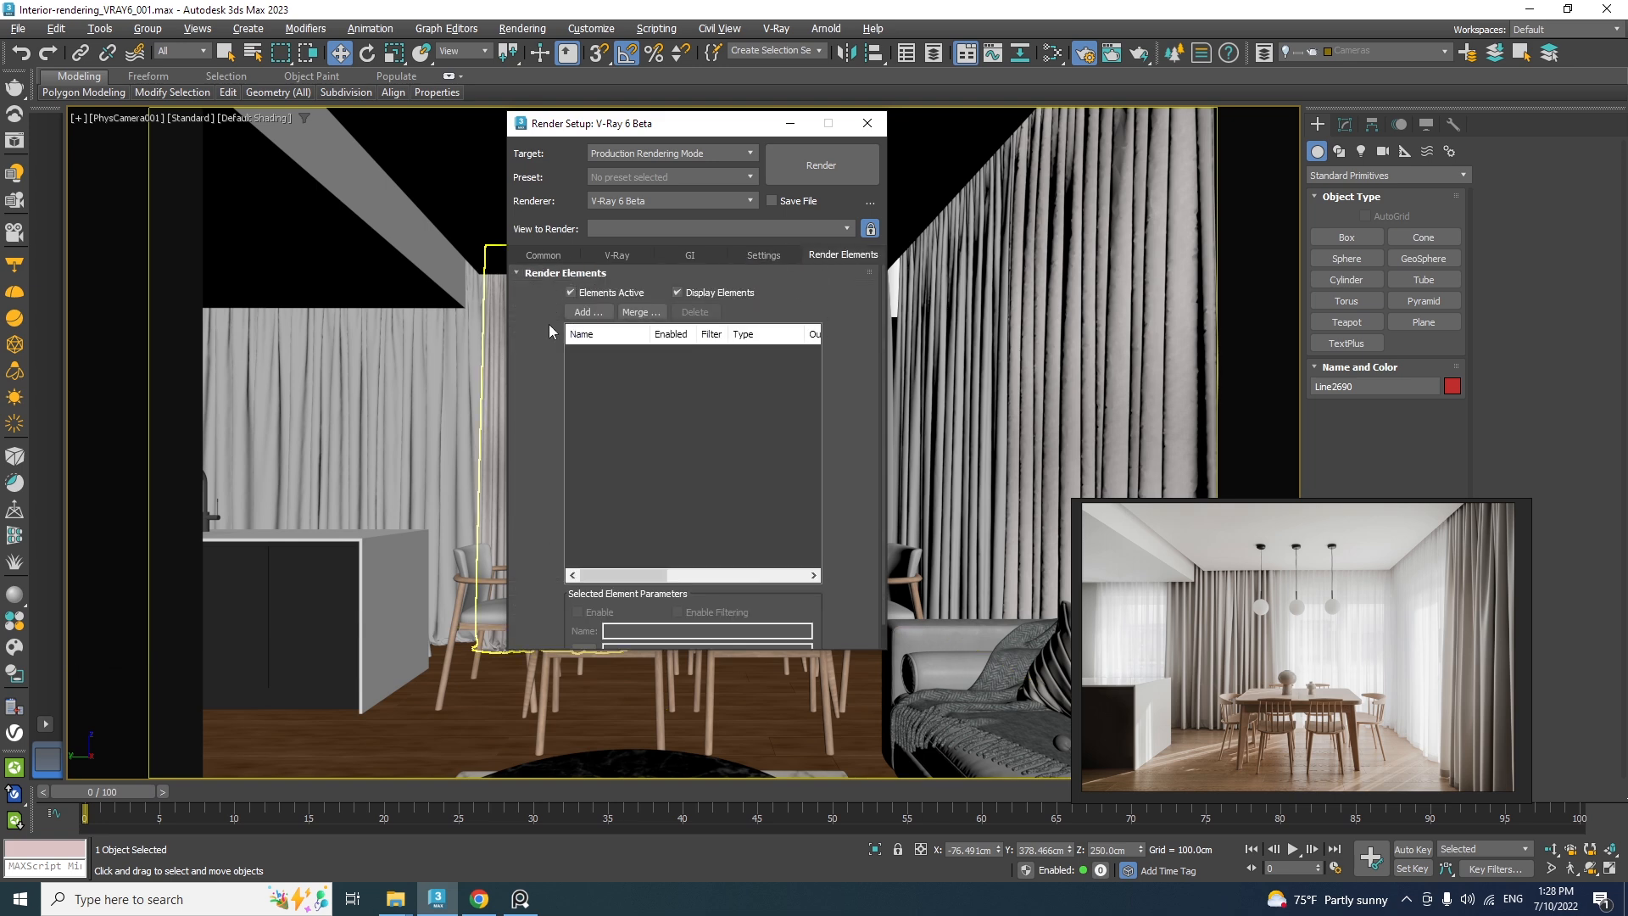
left_click(569, 313)
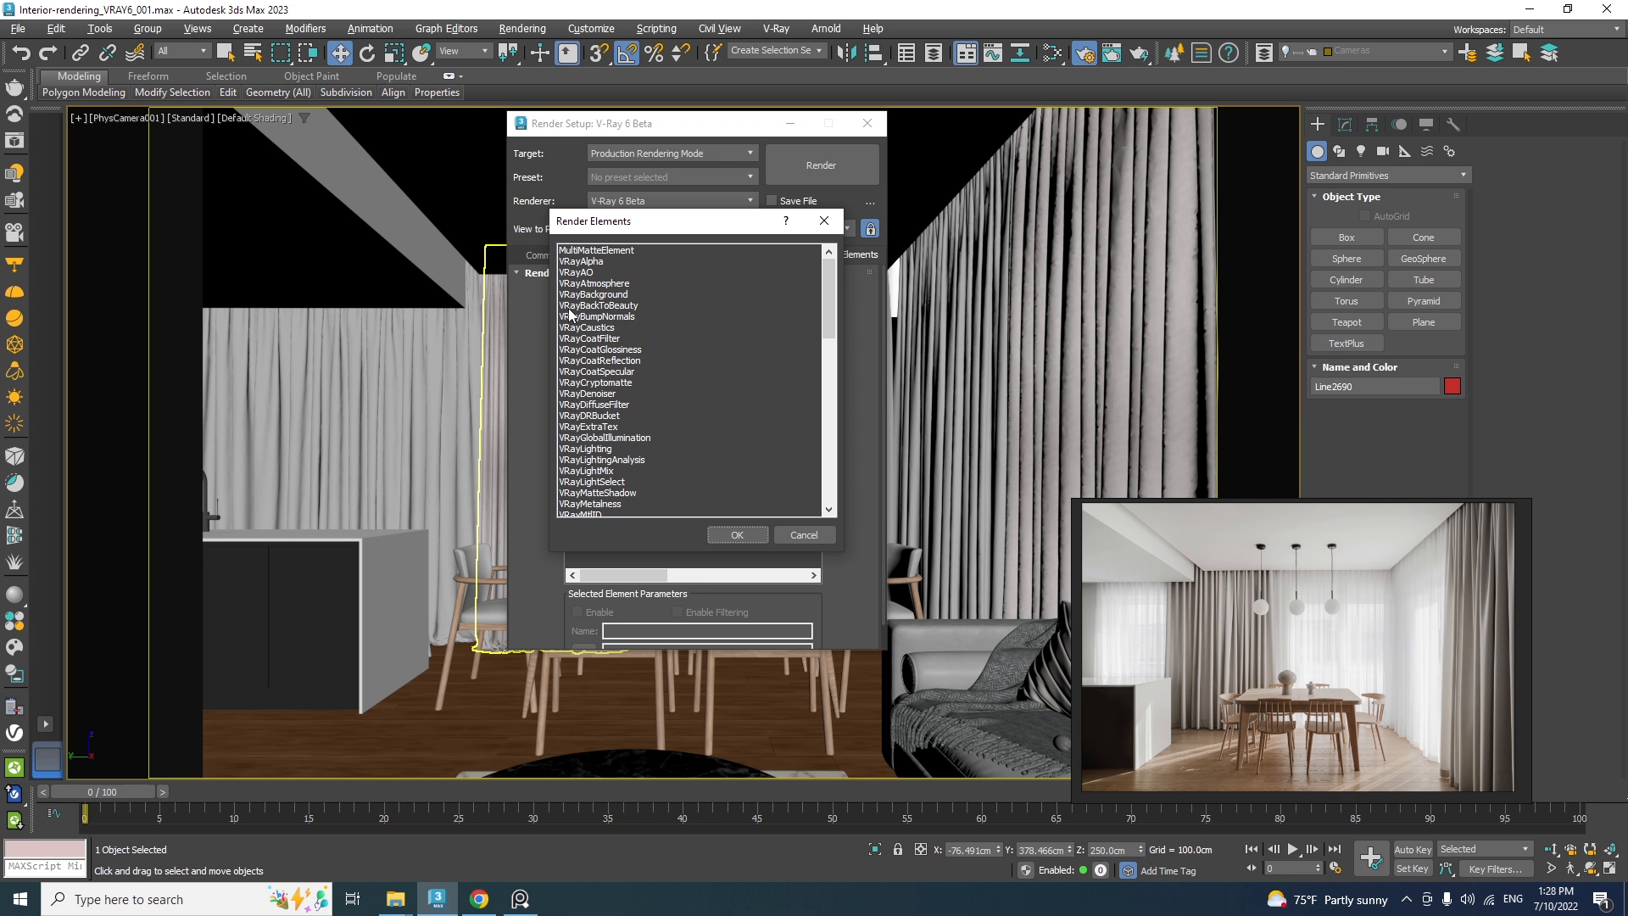
left_click(585, 395)
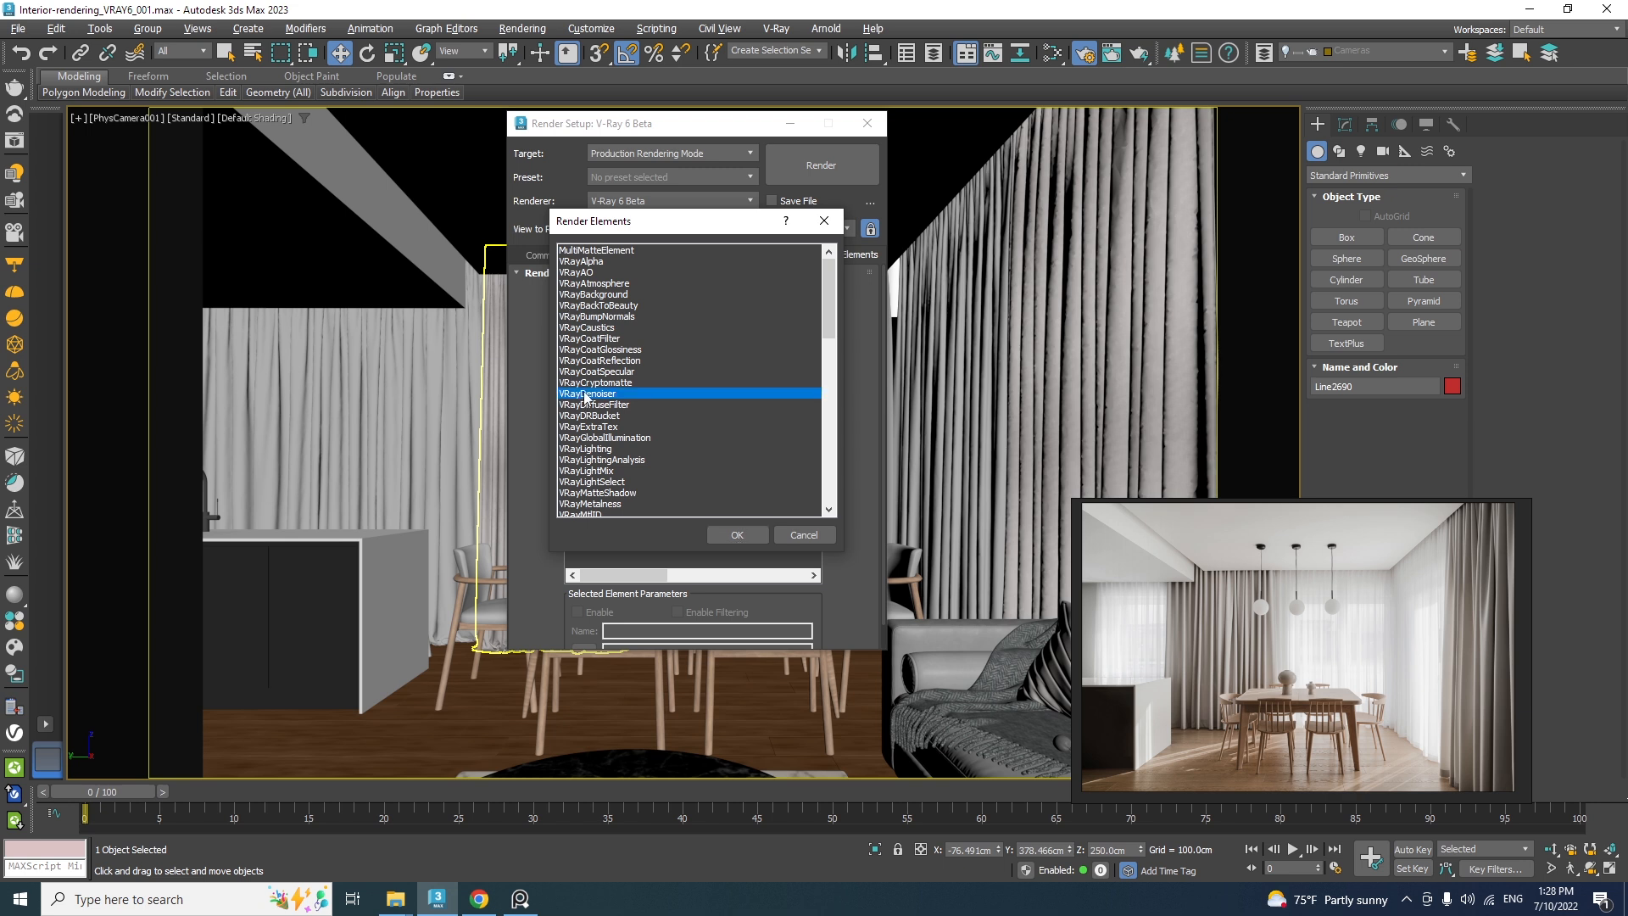
left_click(595, 472)
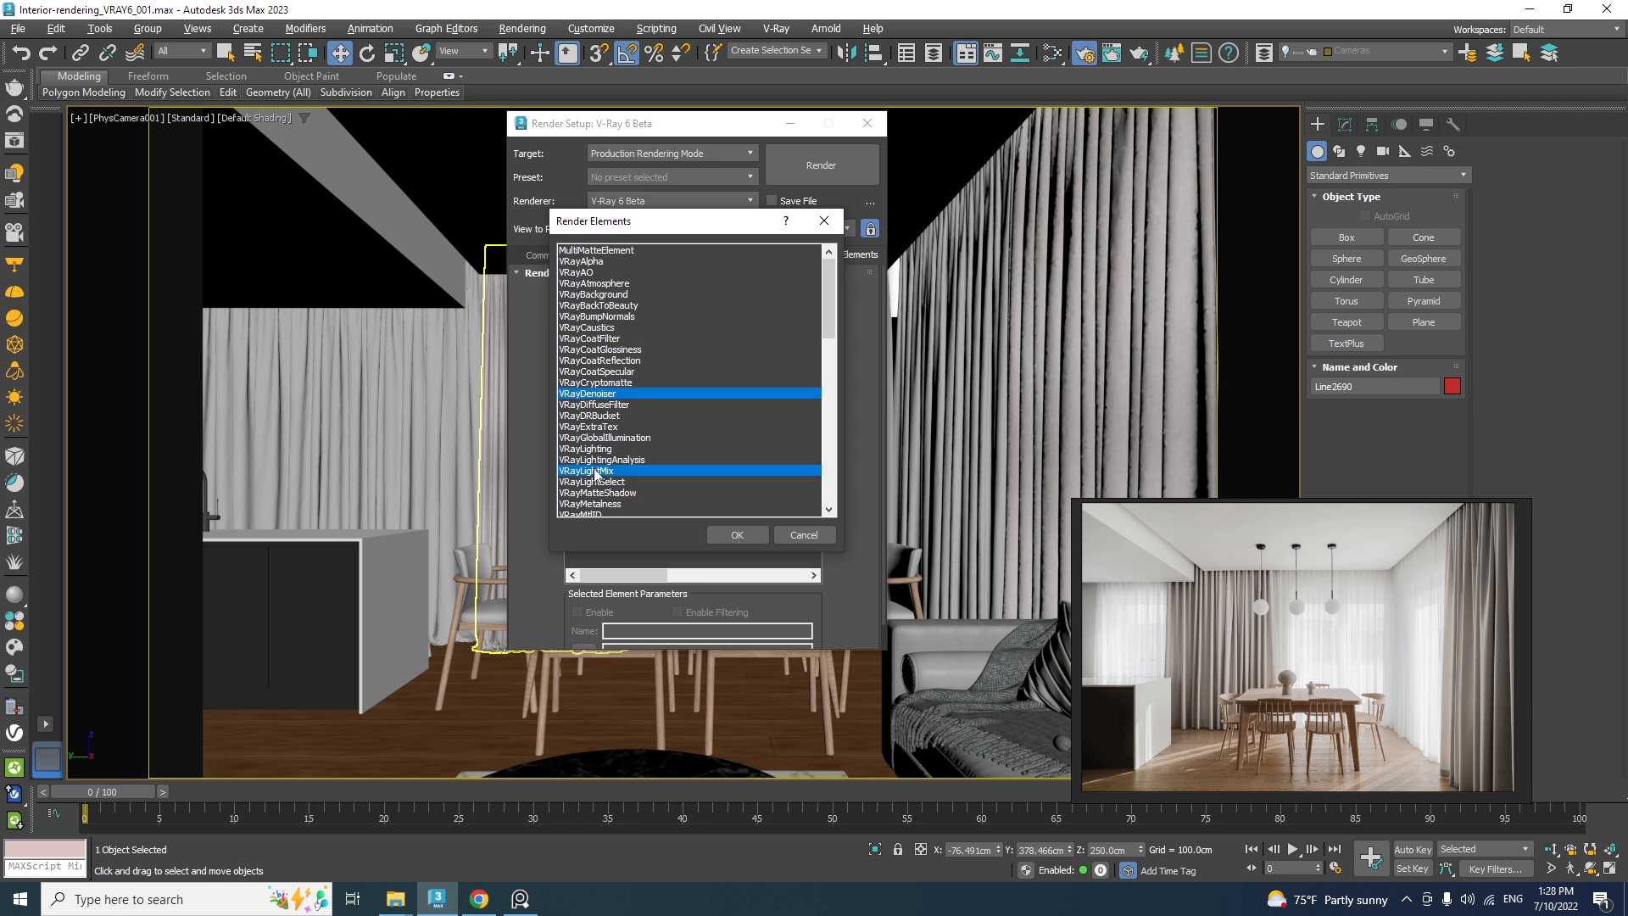
left_click(600, 383)
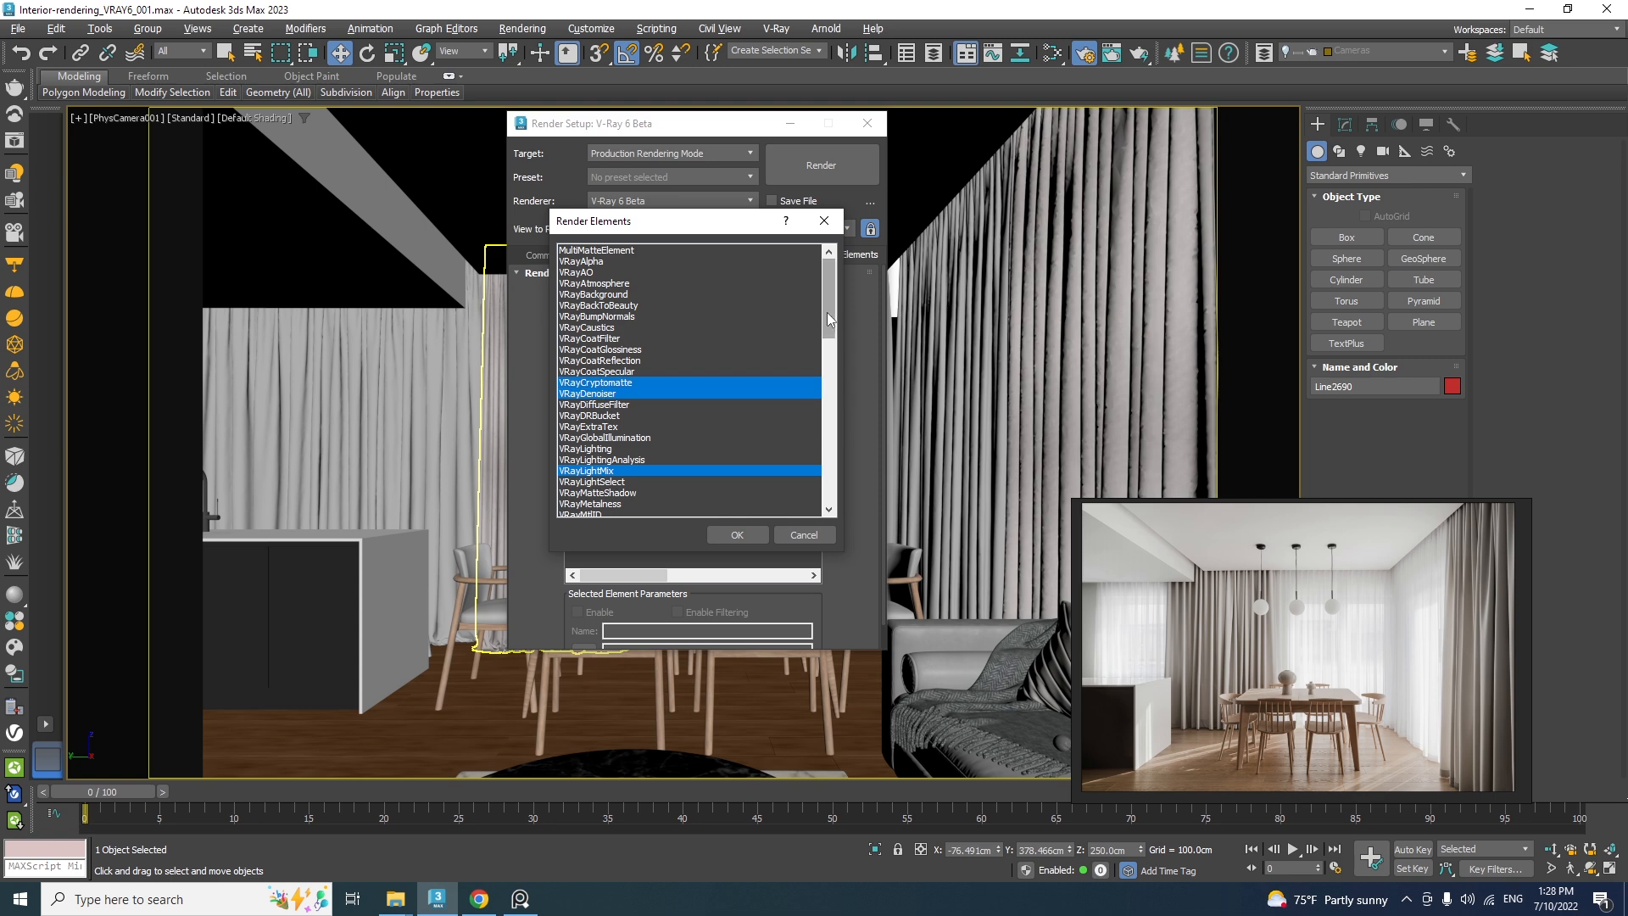
mouse_move(826, 310)
left_mouse_down()
mouse_move(824, 436)
mouse_move(829, 280)
left_mouse_up()
left_click(596, 472)
left_click(729, 536)
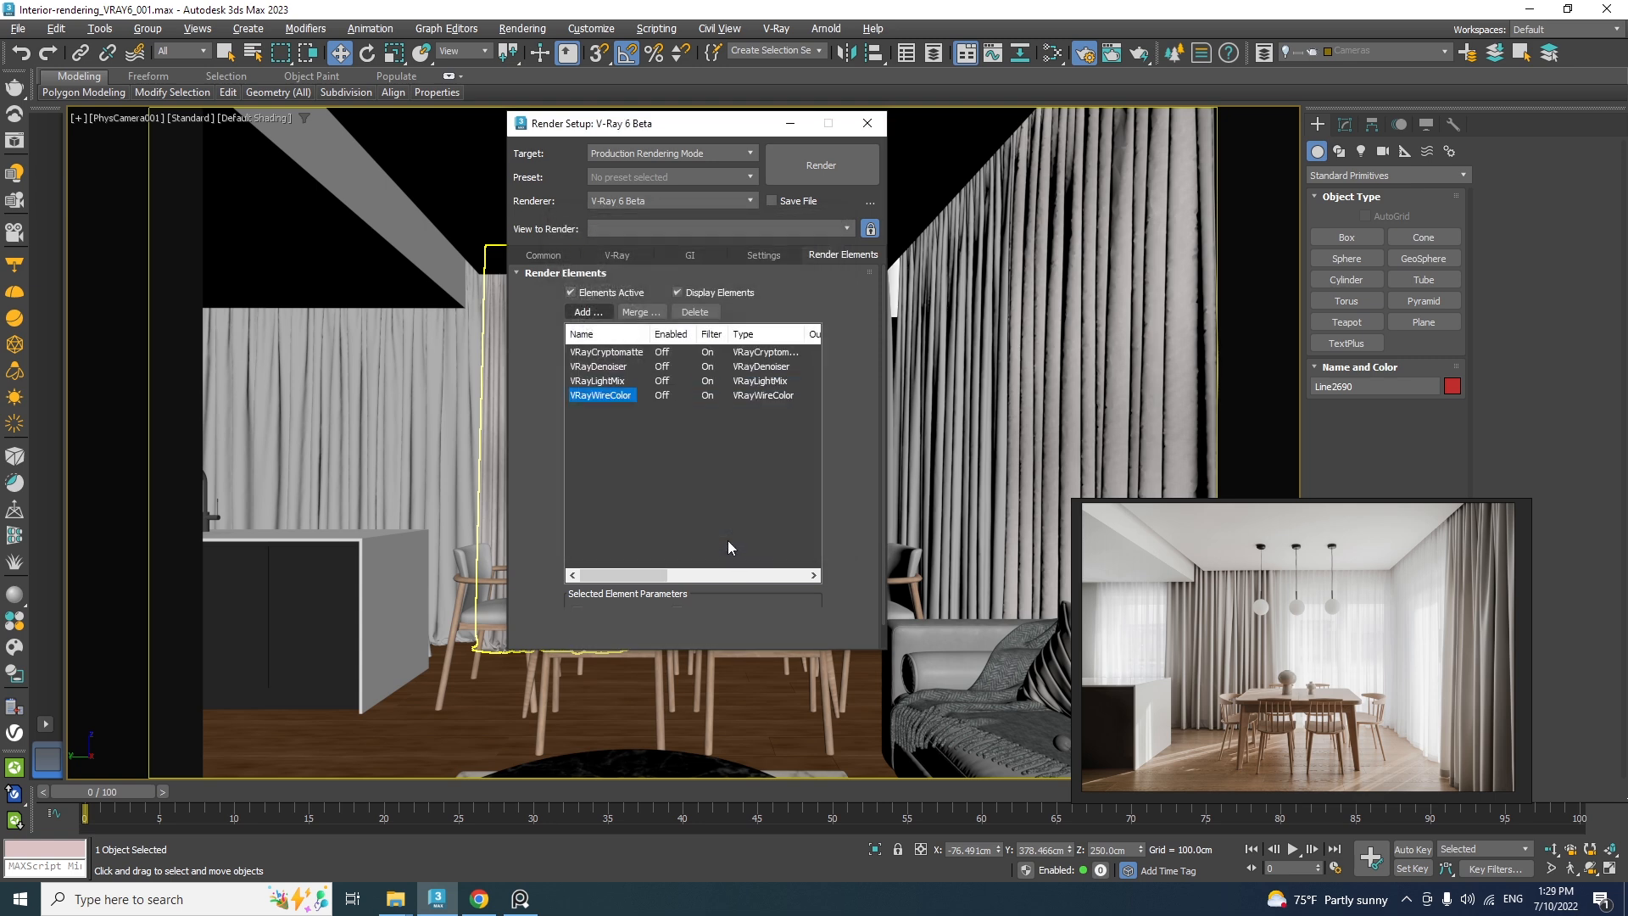
left_click(868, 123)
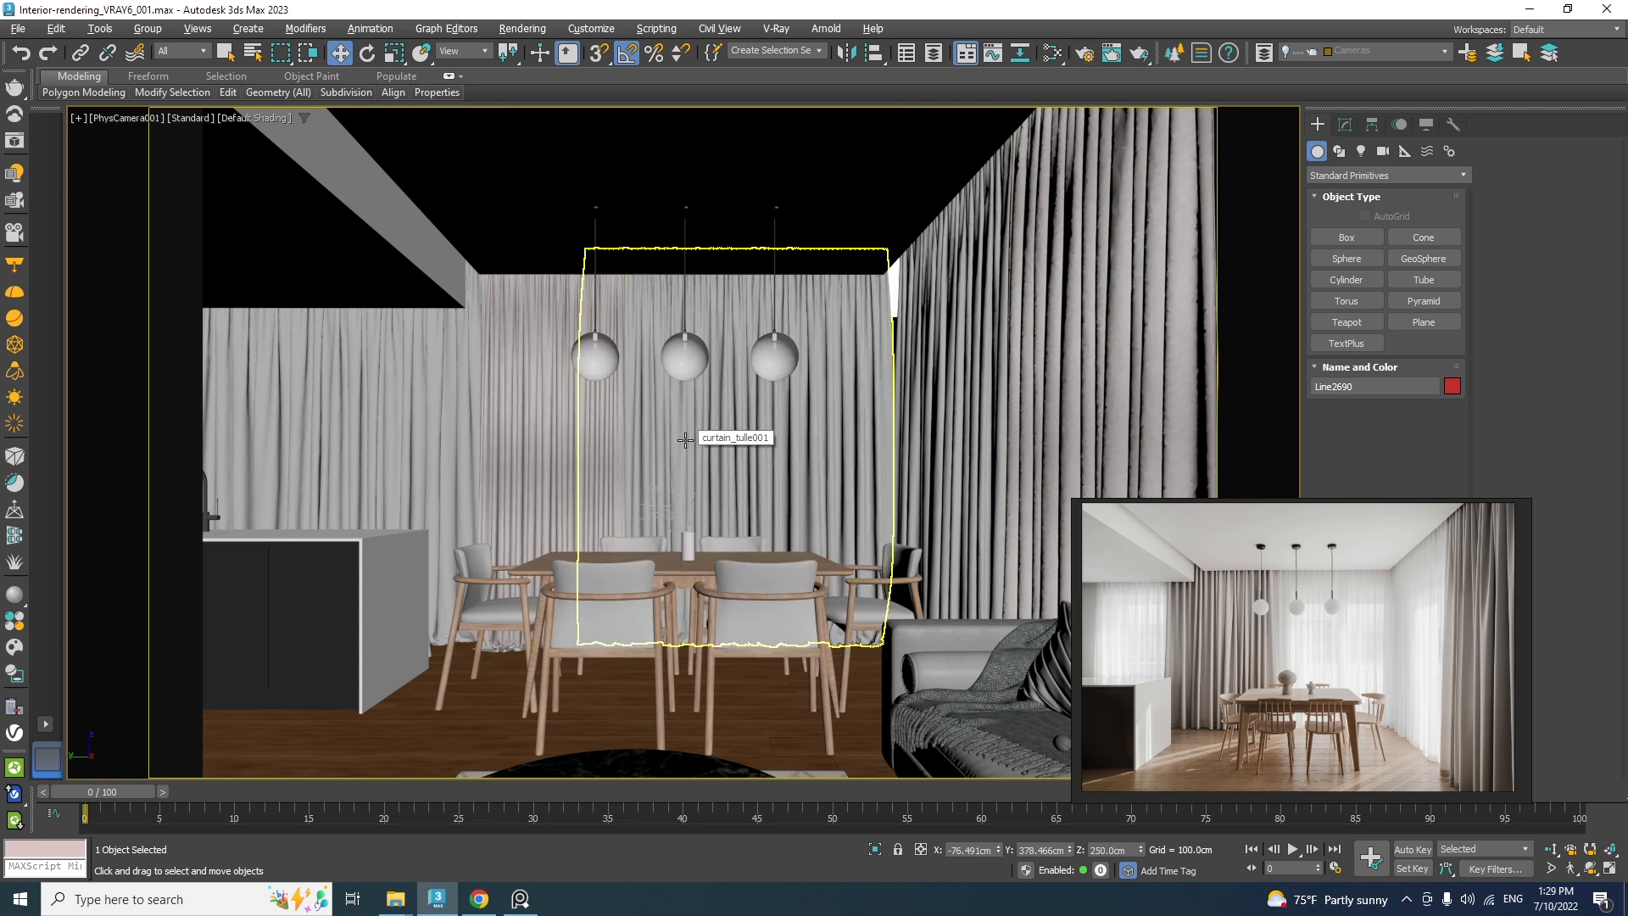
Show all four viewports and make Lights the current layer
key("alt+w")
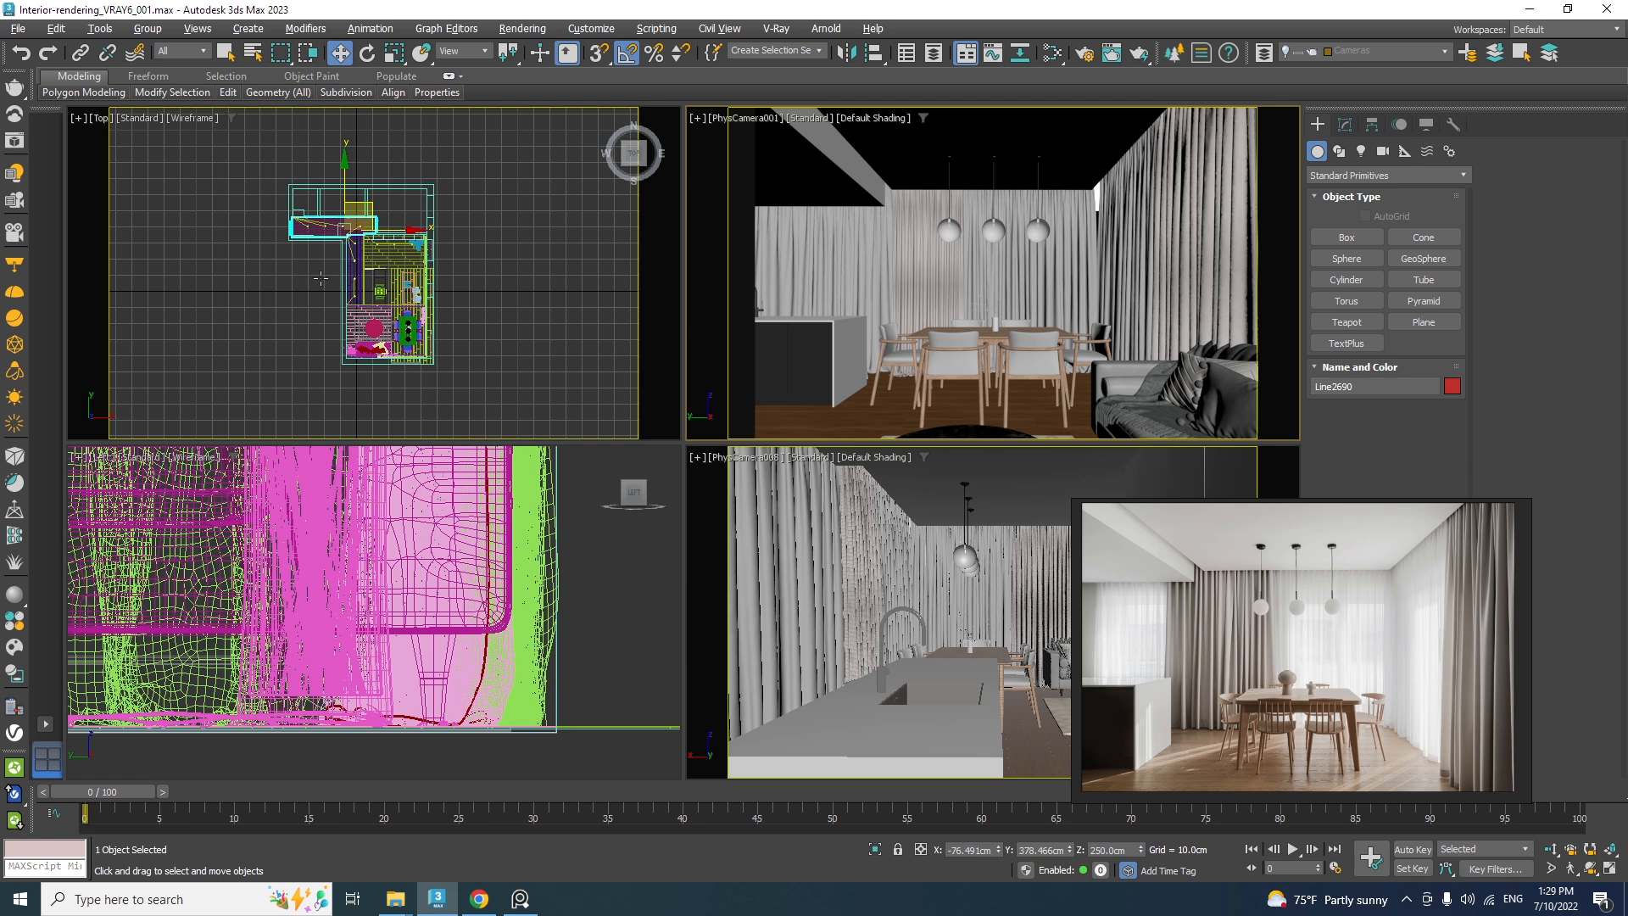
middle_click_drag(460, 378, 440, 266)
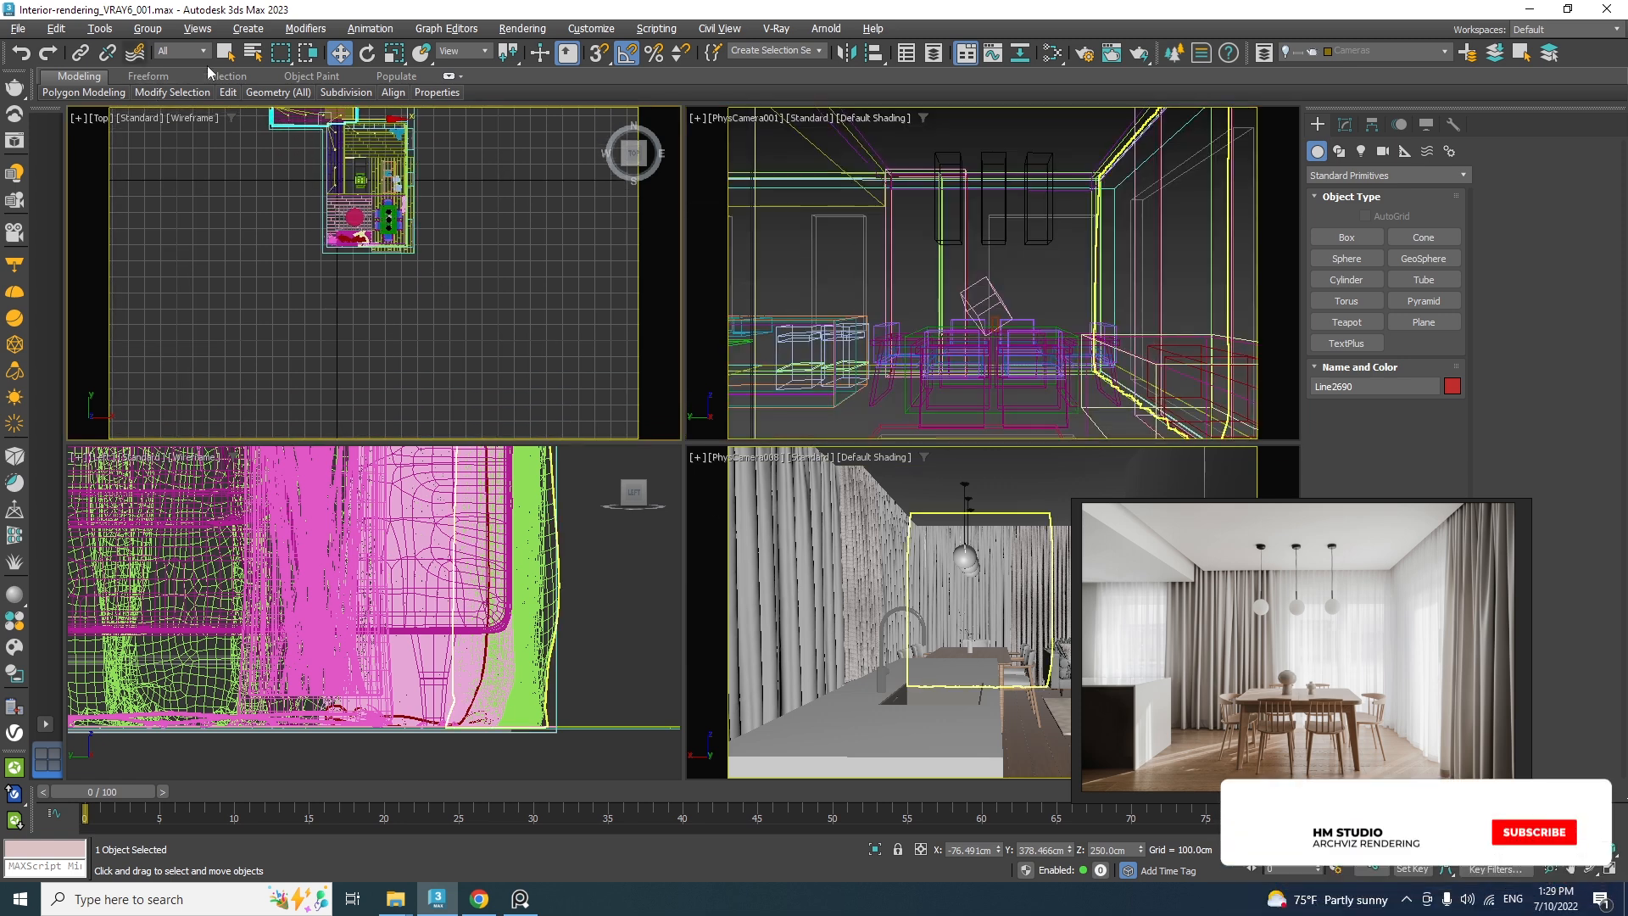
left_click(1373, 51)
left_click(1357, 131)
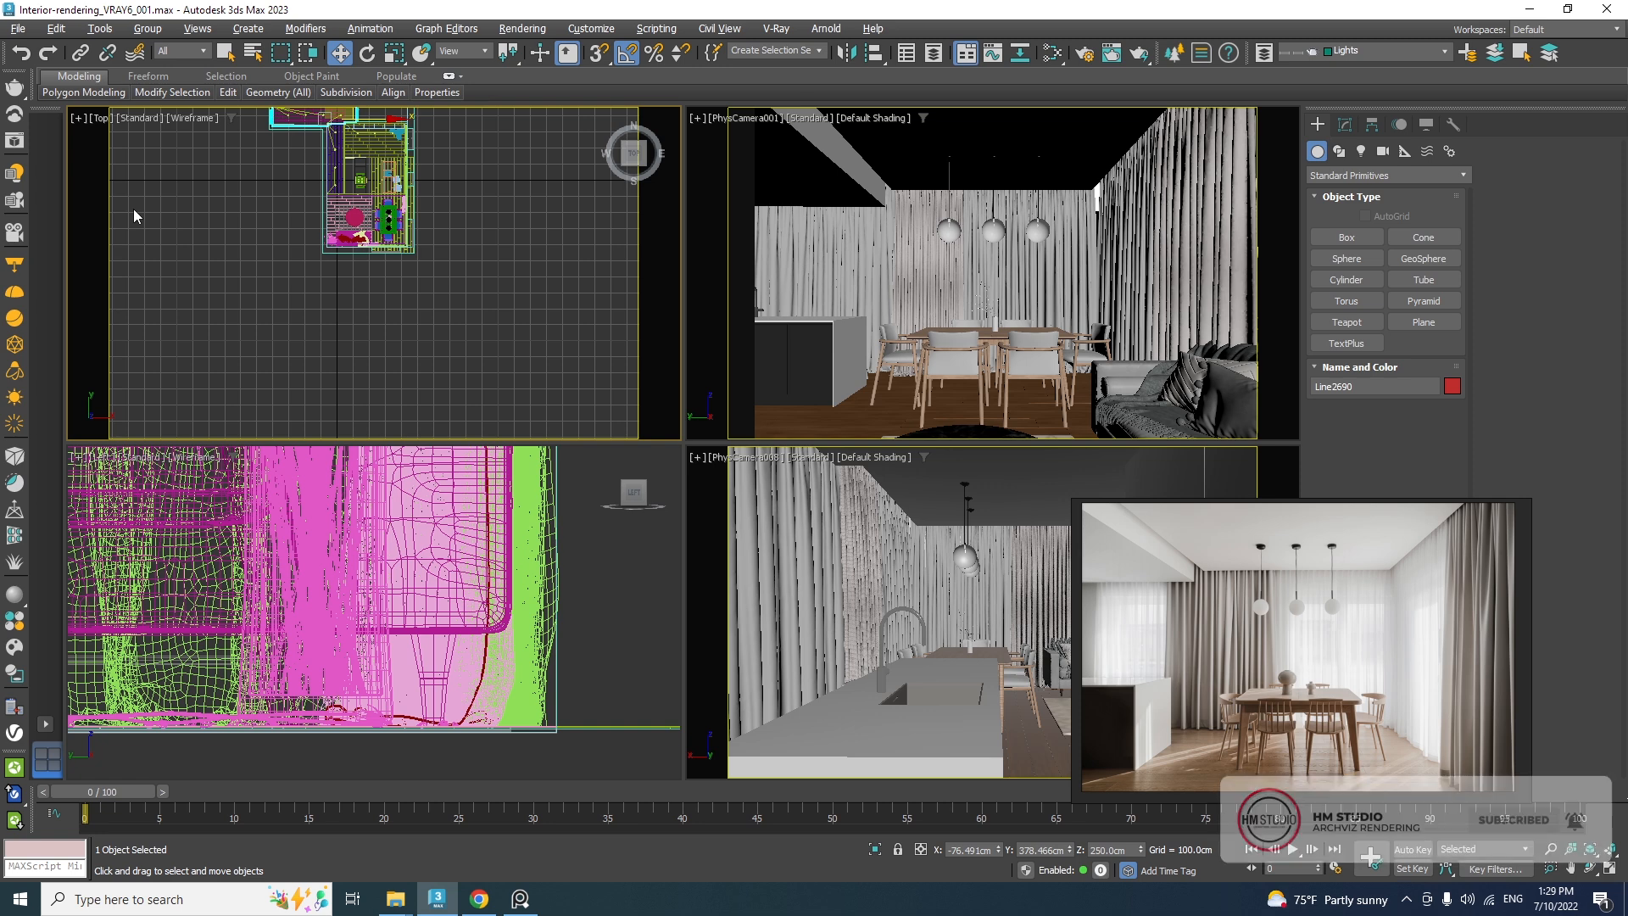
Create a VRaySun in the top view, aimed from outside the lower right at the apartment, with a VRaySky environment map
left_click(15, 397)
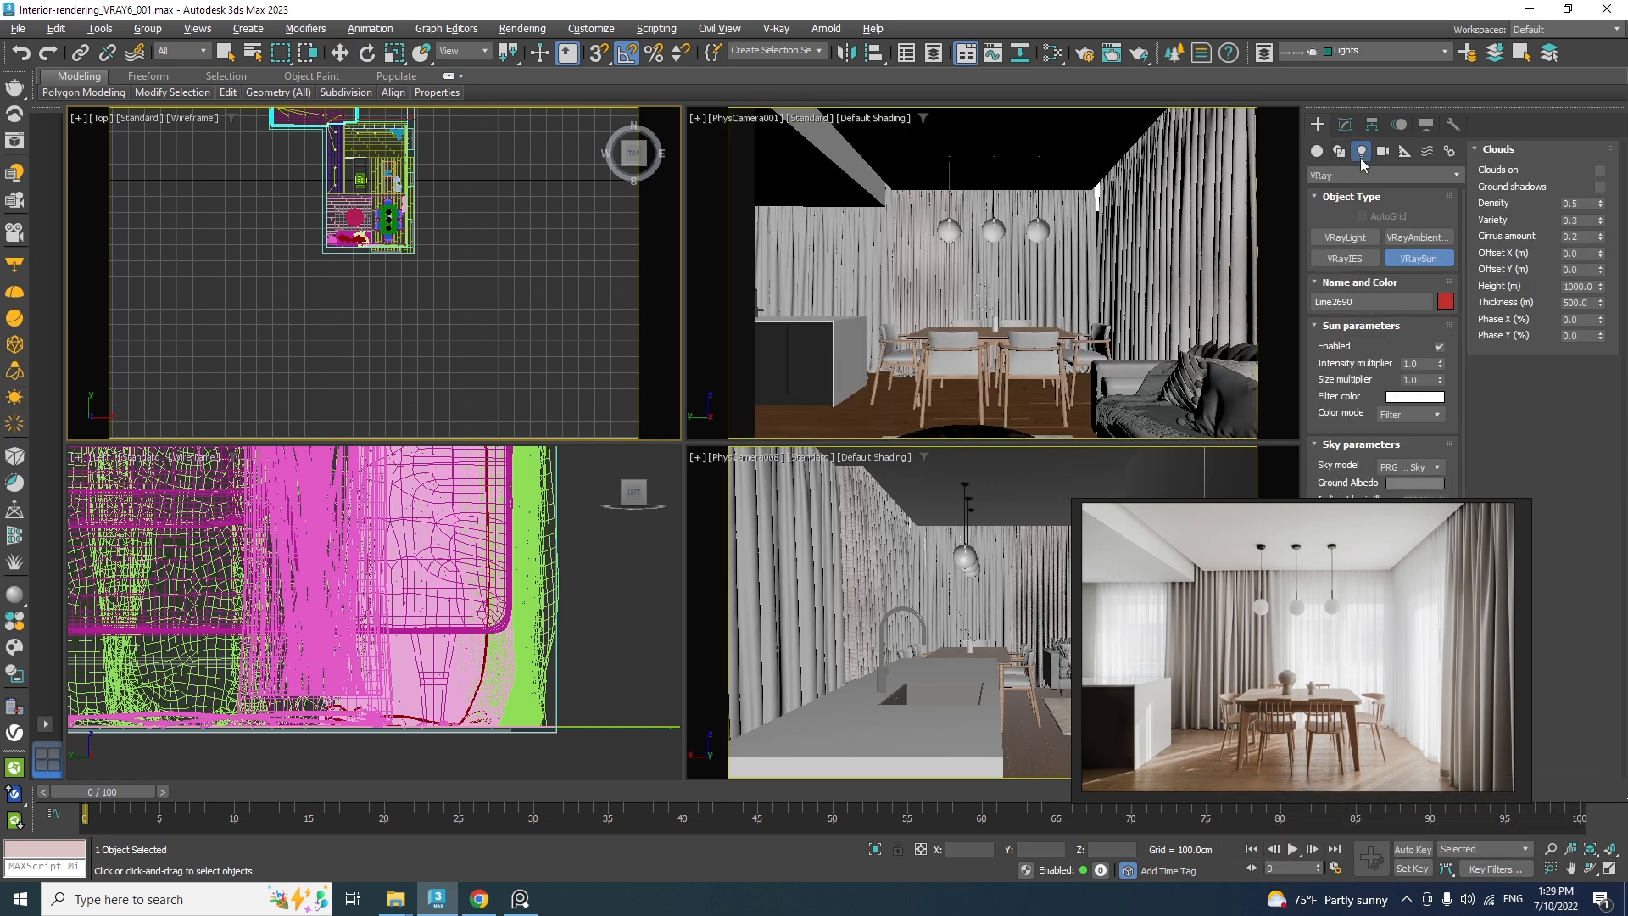
left_click(1345, 175)
left_click(1344, 175)
left_click_drag(436, 379, 386, 222)
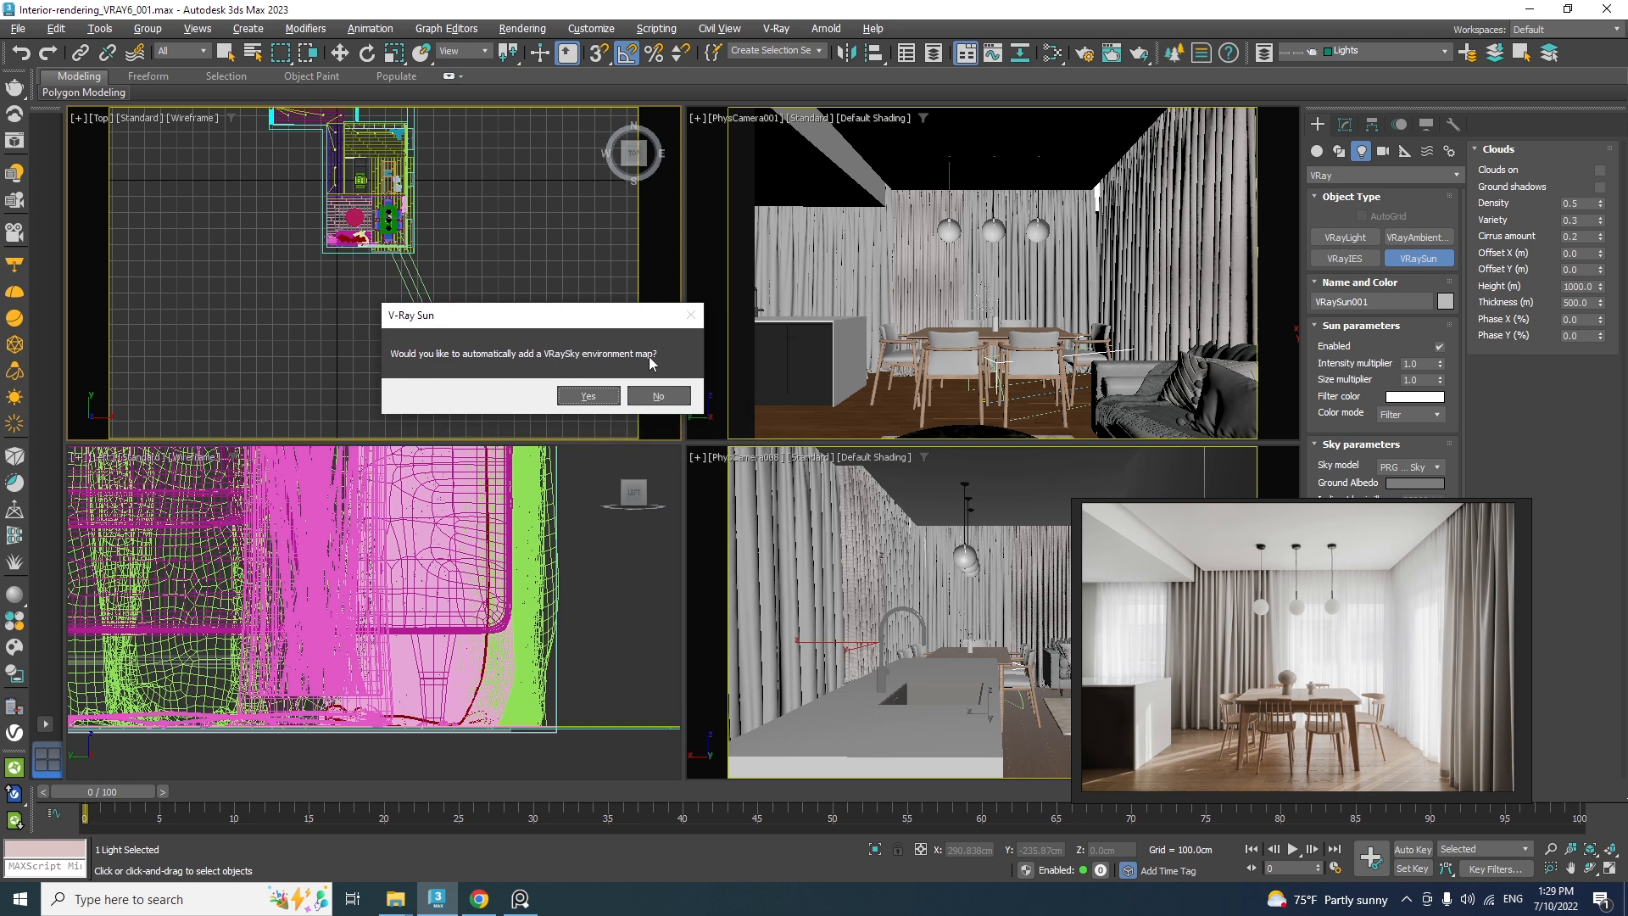
left_click(584, 400)
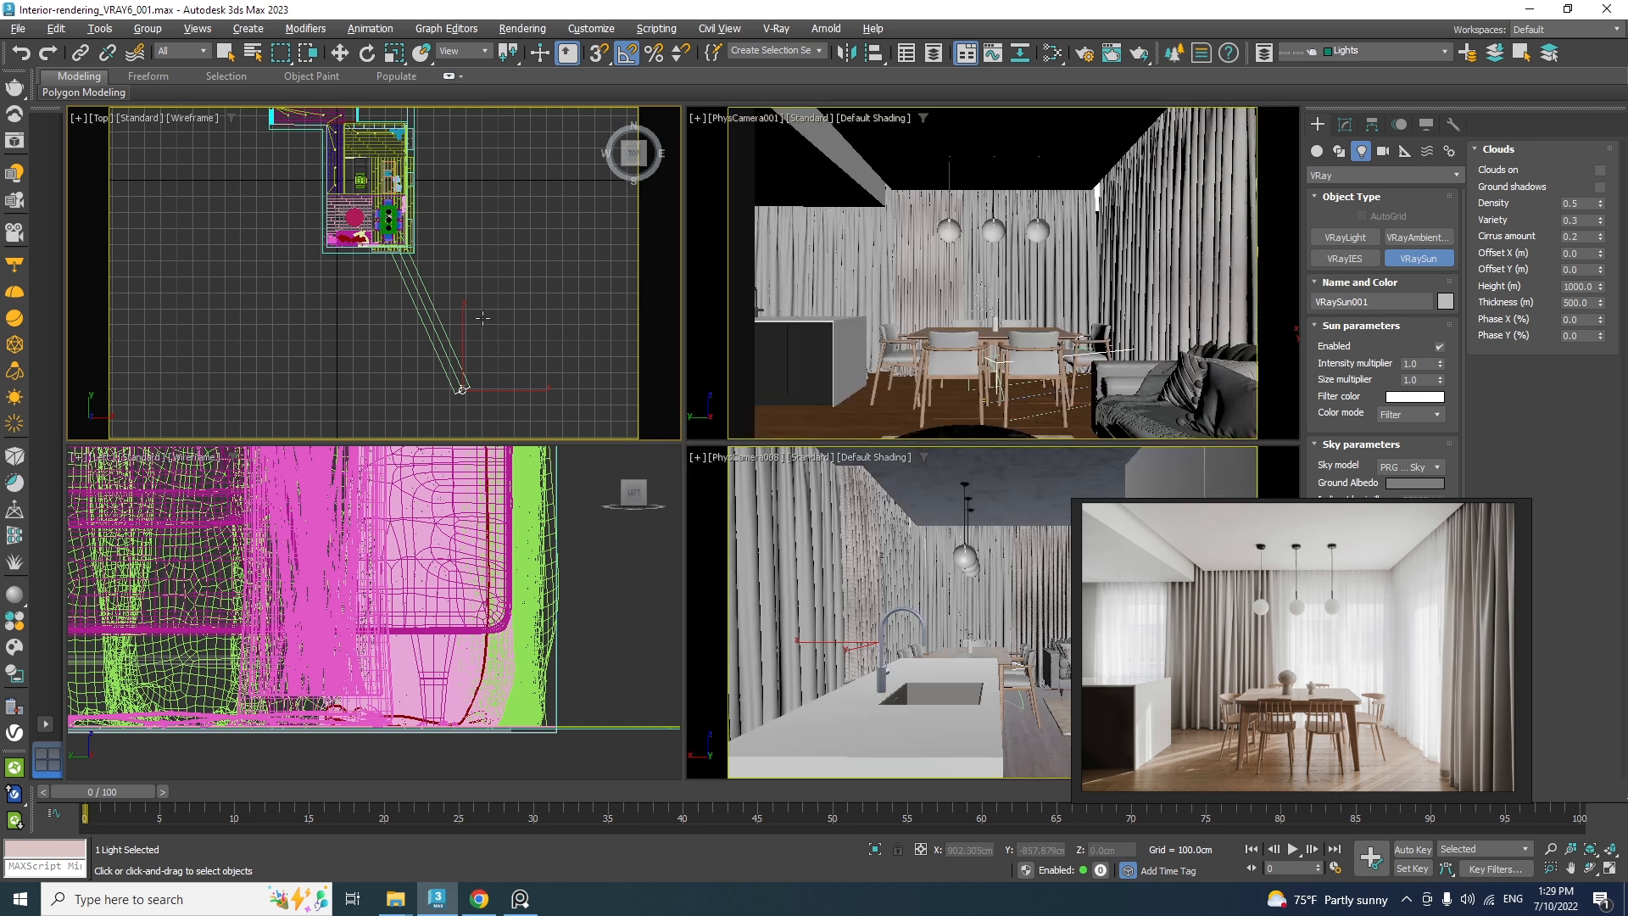
Open the V-Ray Frame Buffer, place it beside the top view and start an interactive render
left_click(15, 141)
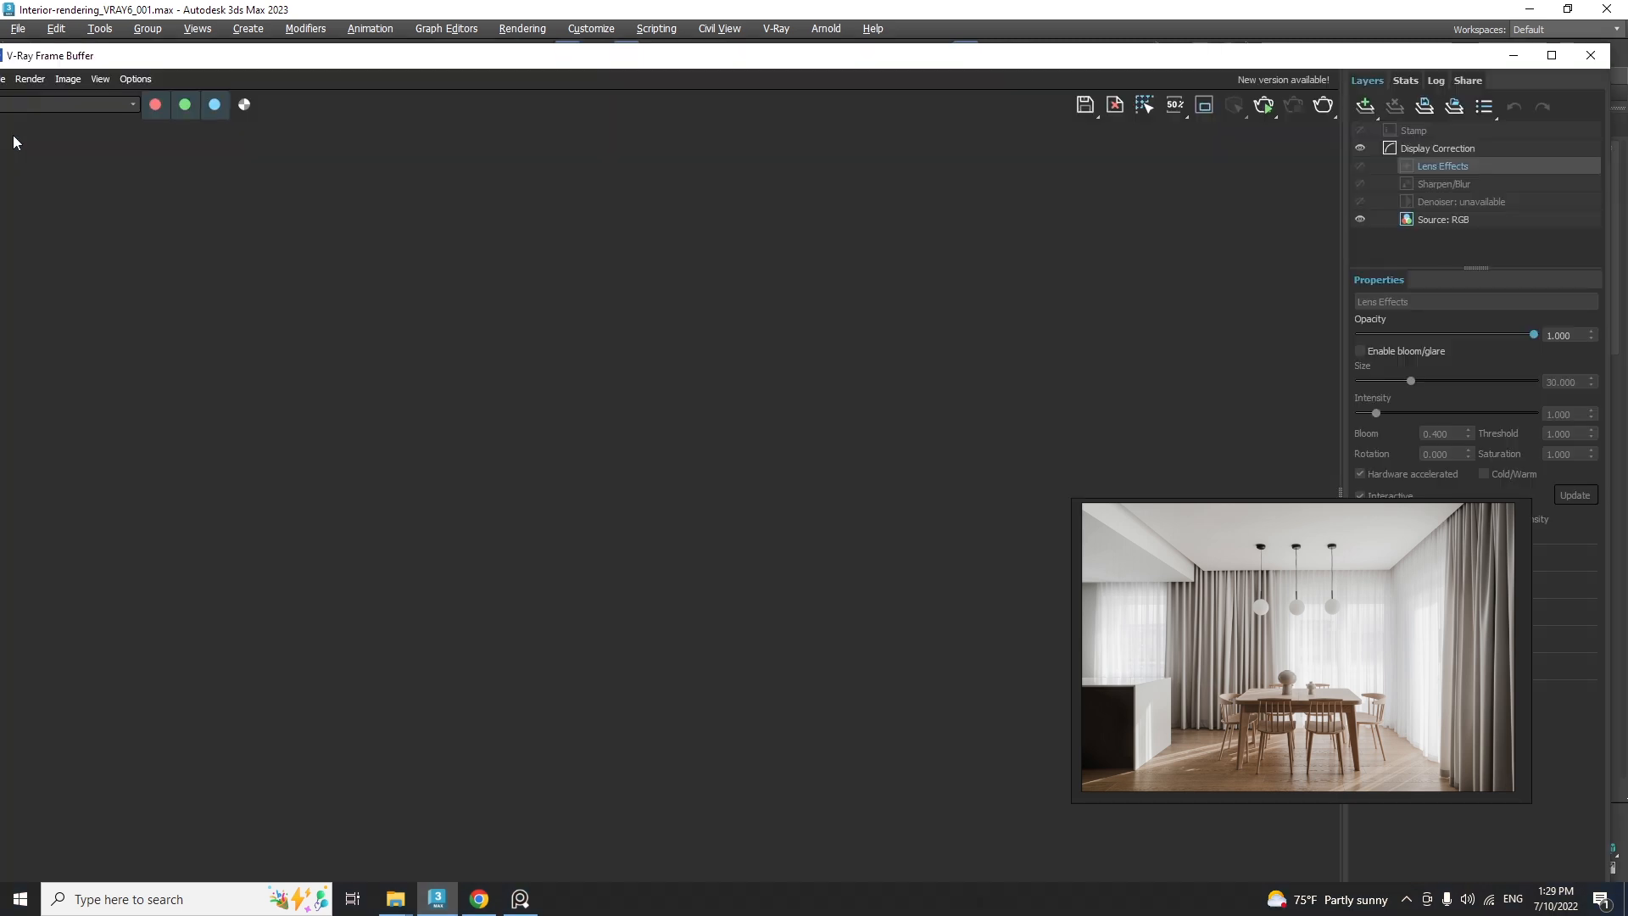
left_click_drag(35, 60, 730, 77)
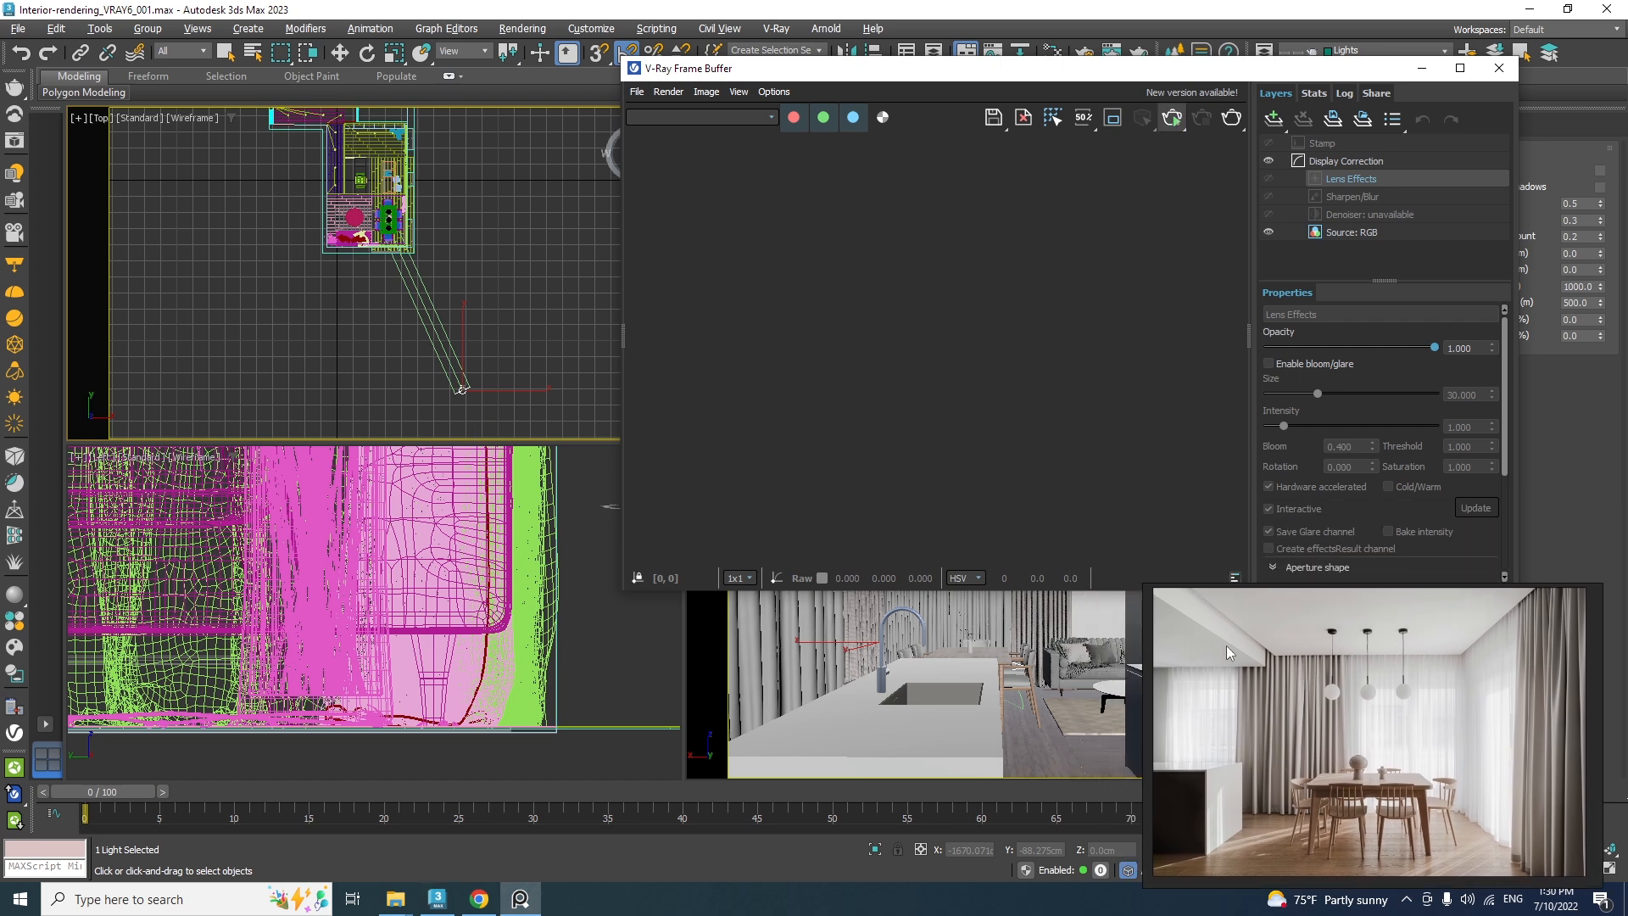
left_click(1172, 117)
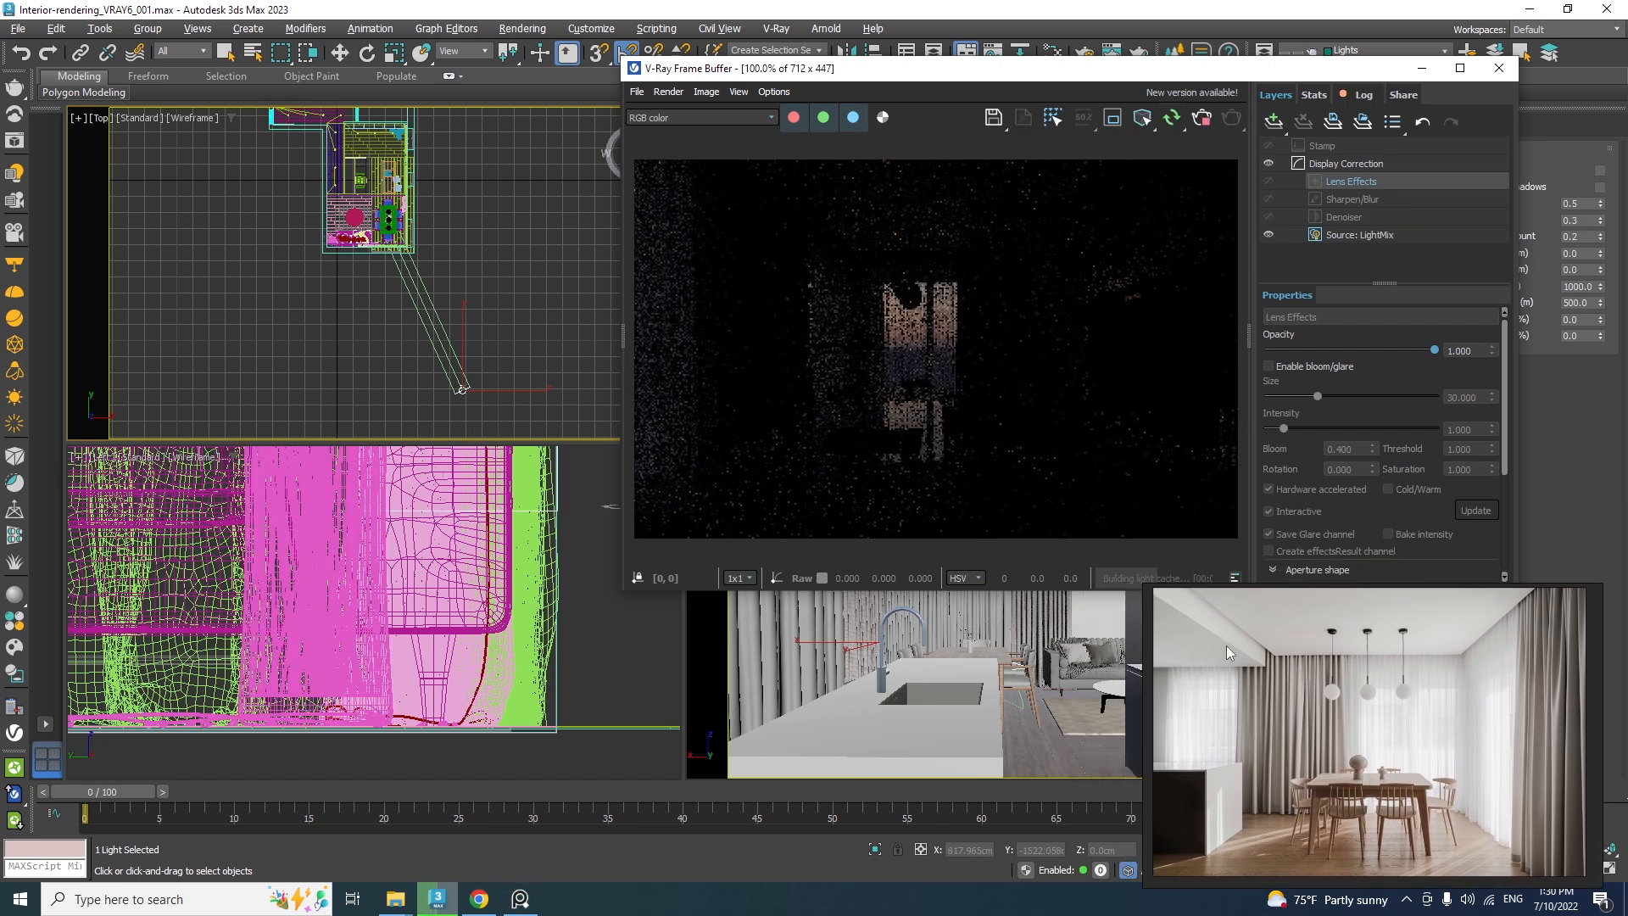
Raise the sun to a height of about 637 cm in a perspective view
key("p")
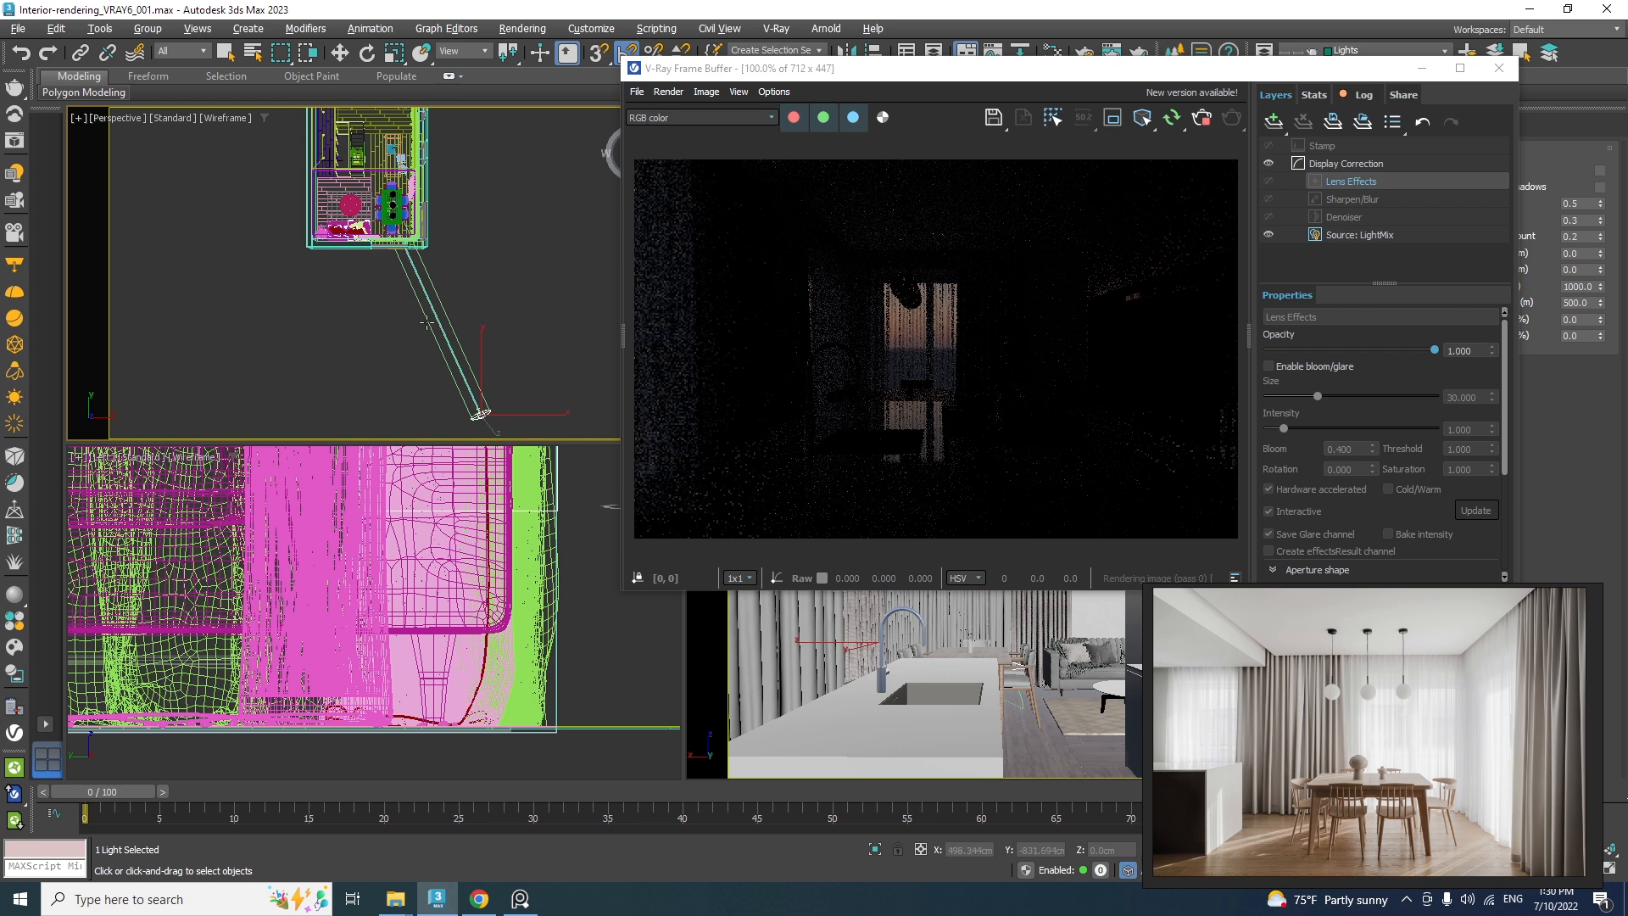
scroll(426, 322, "down", 5)
middle_click_drag(431, 330, 503, 213, "alt")
key("w")
scroll(453, 317, "up", 2)
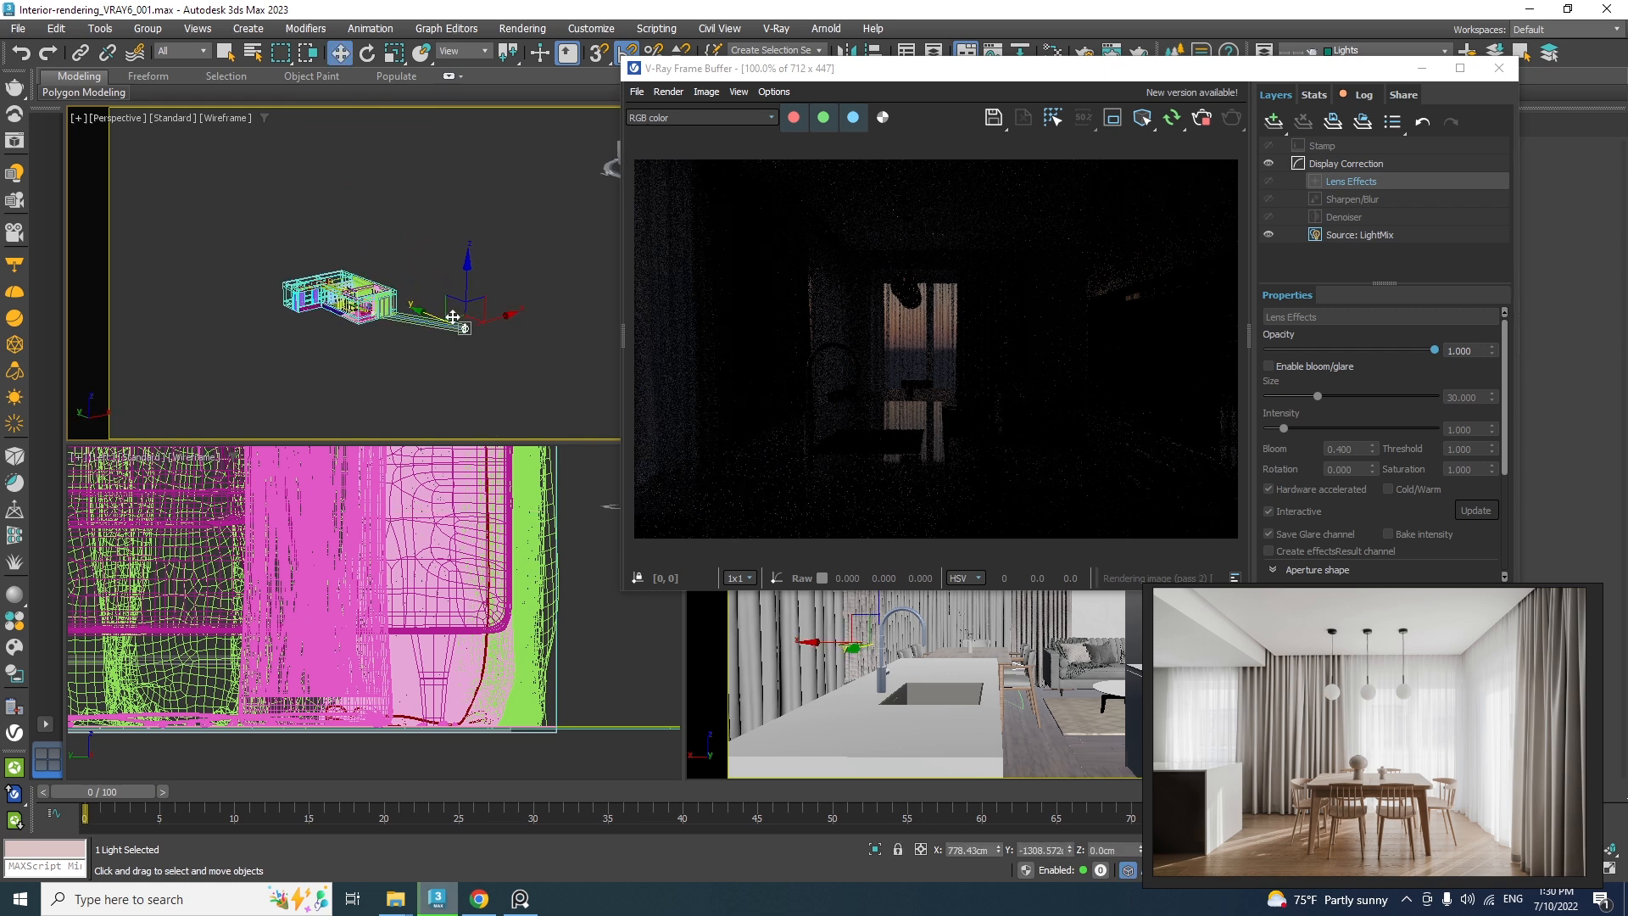
middle_click_drag(453, 317, 511, 299, "alt")
left_click_drag(475, 278, 478, 230)
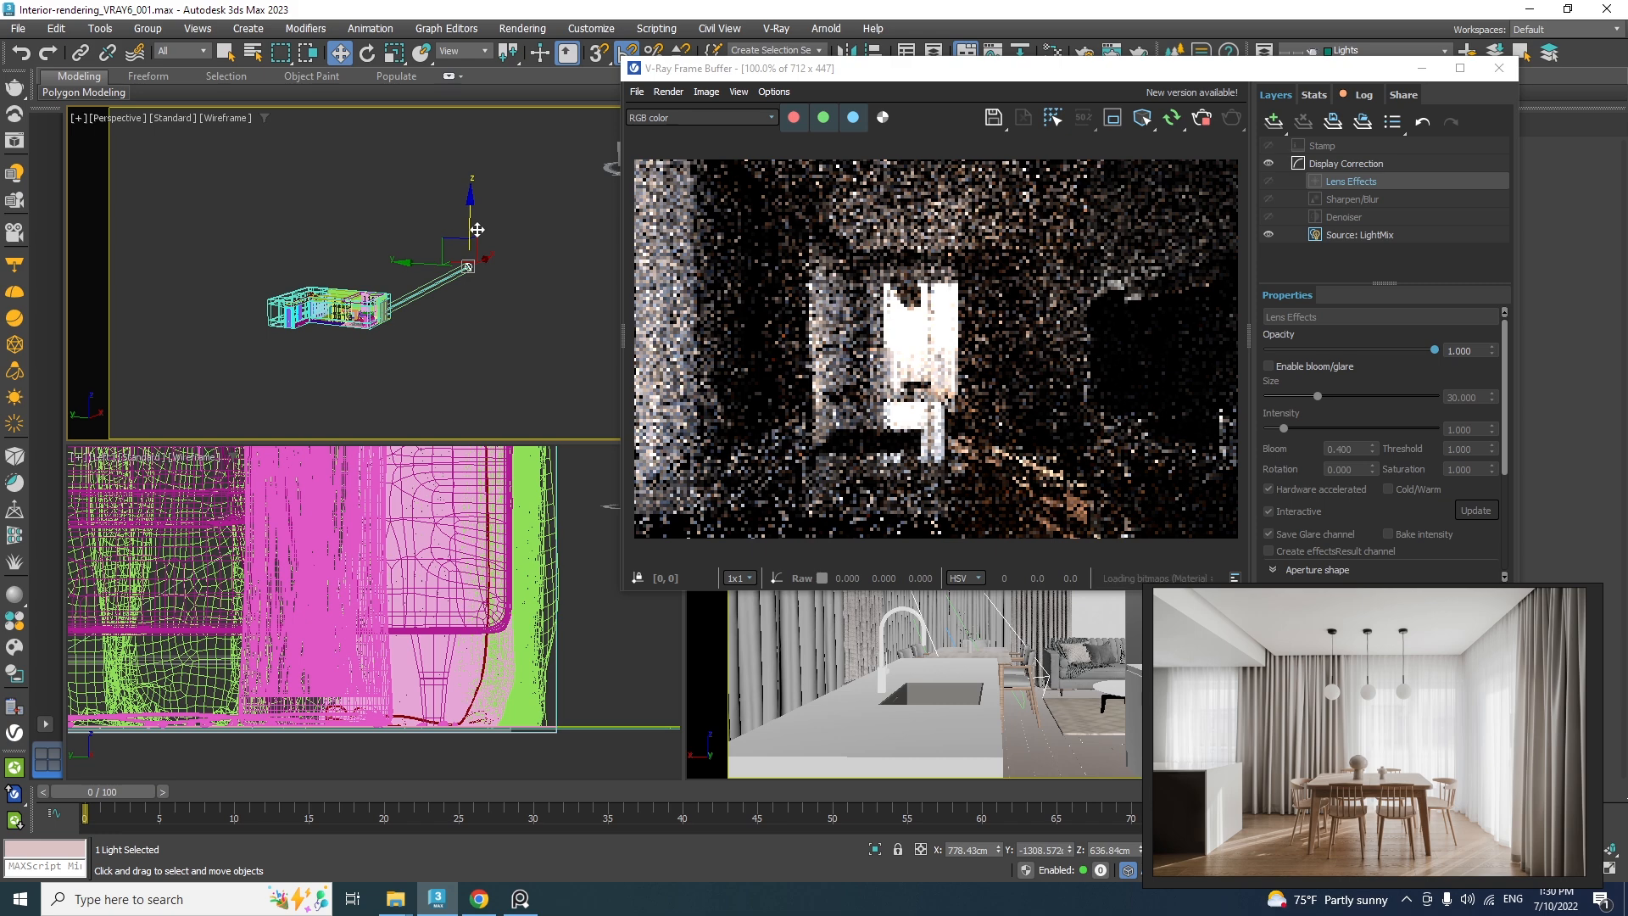
Switch the kitchen camera viewport to the camera facing the dining table, moving the frame buffer clear of it
left_click_drag(959, 73, 981, 34)
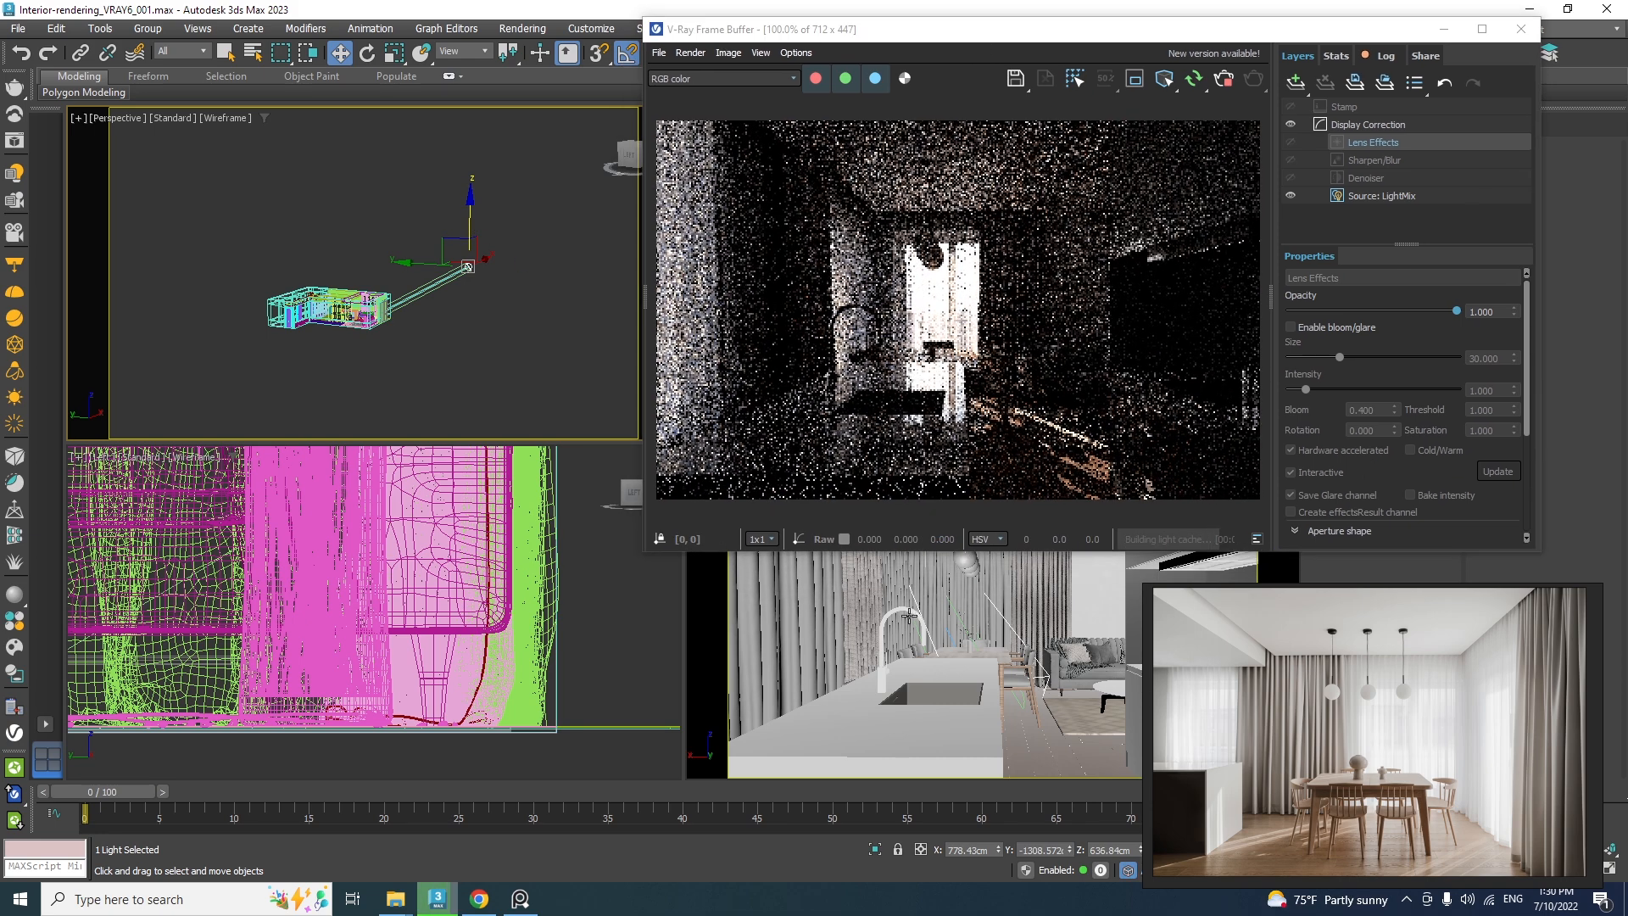
key("c")
double_click(801, 329)
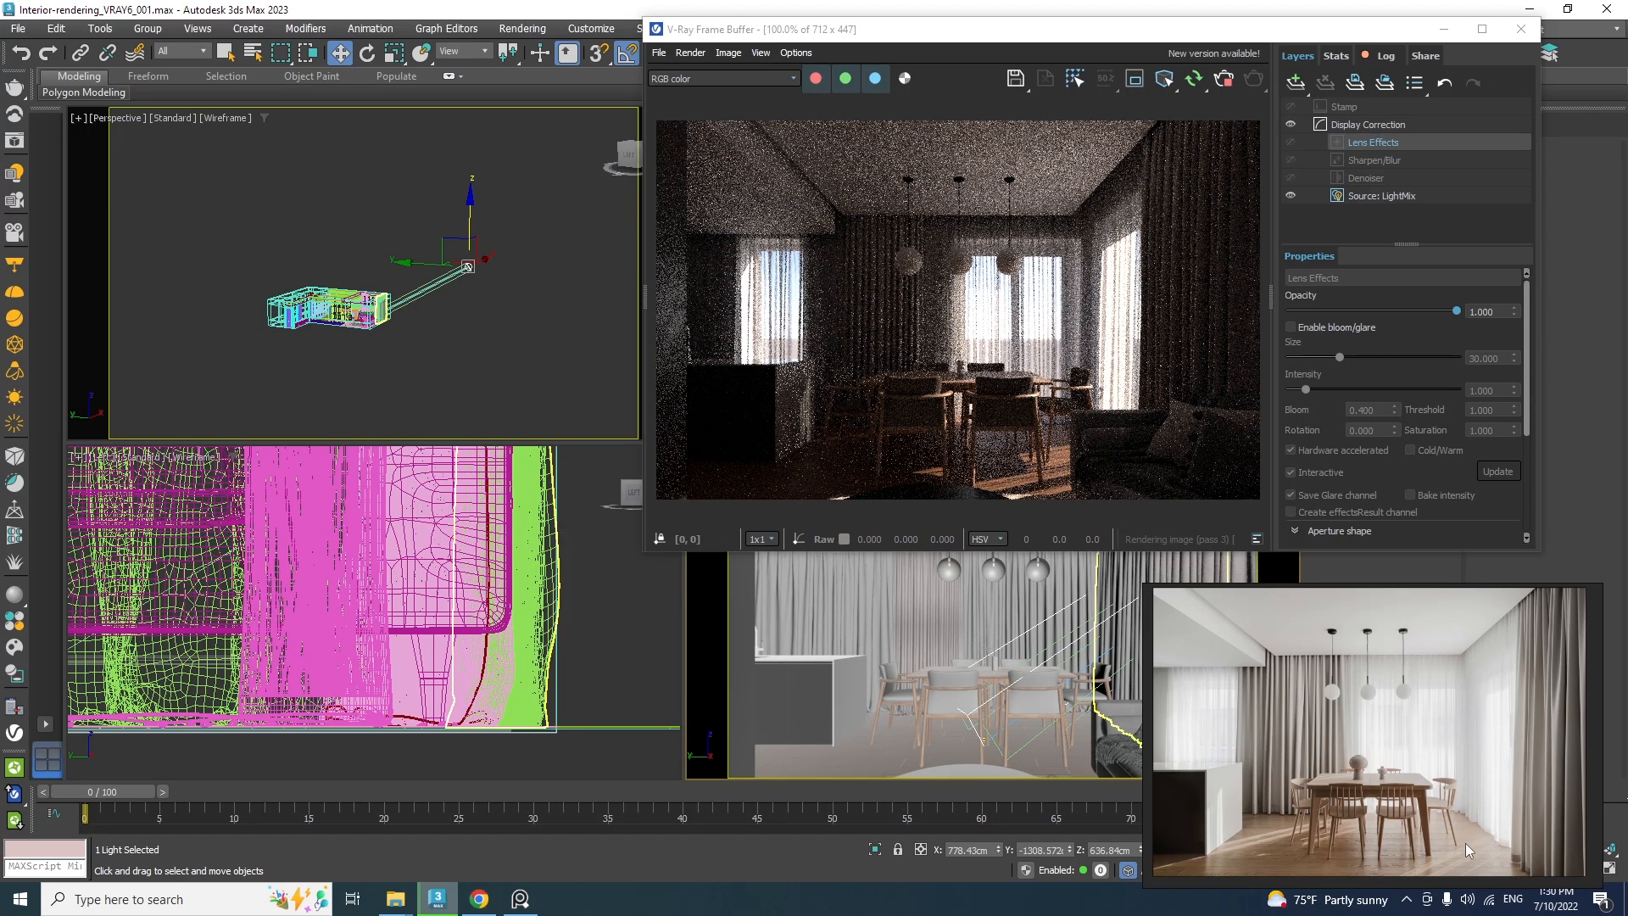
Move the sun away from the apartment to about X 1051 cm and raise it to about Z 745 cm
key("t")
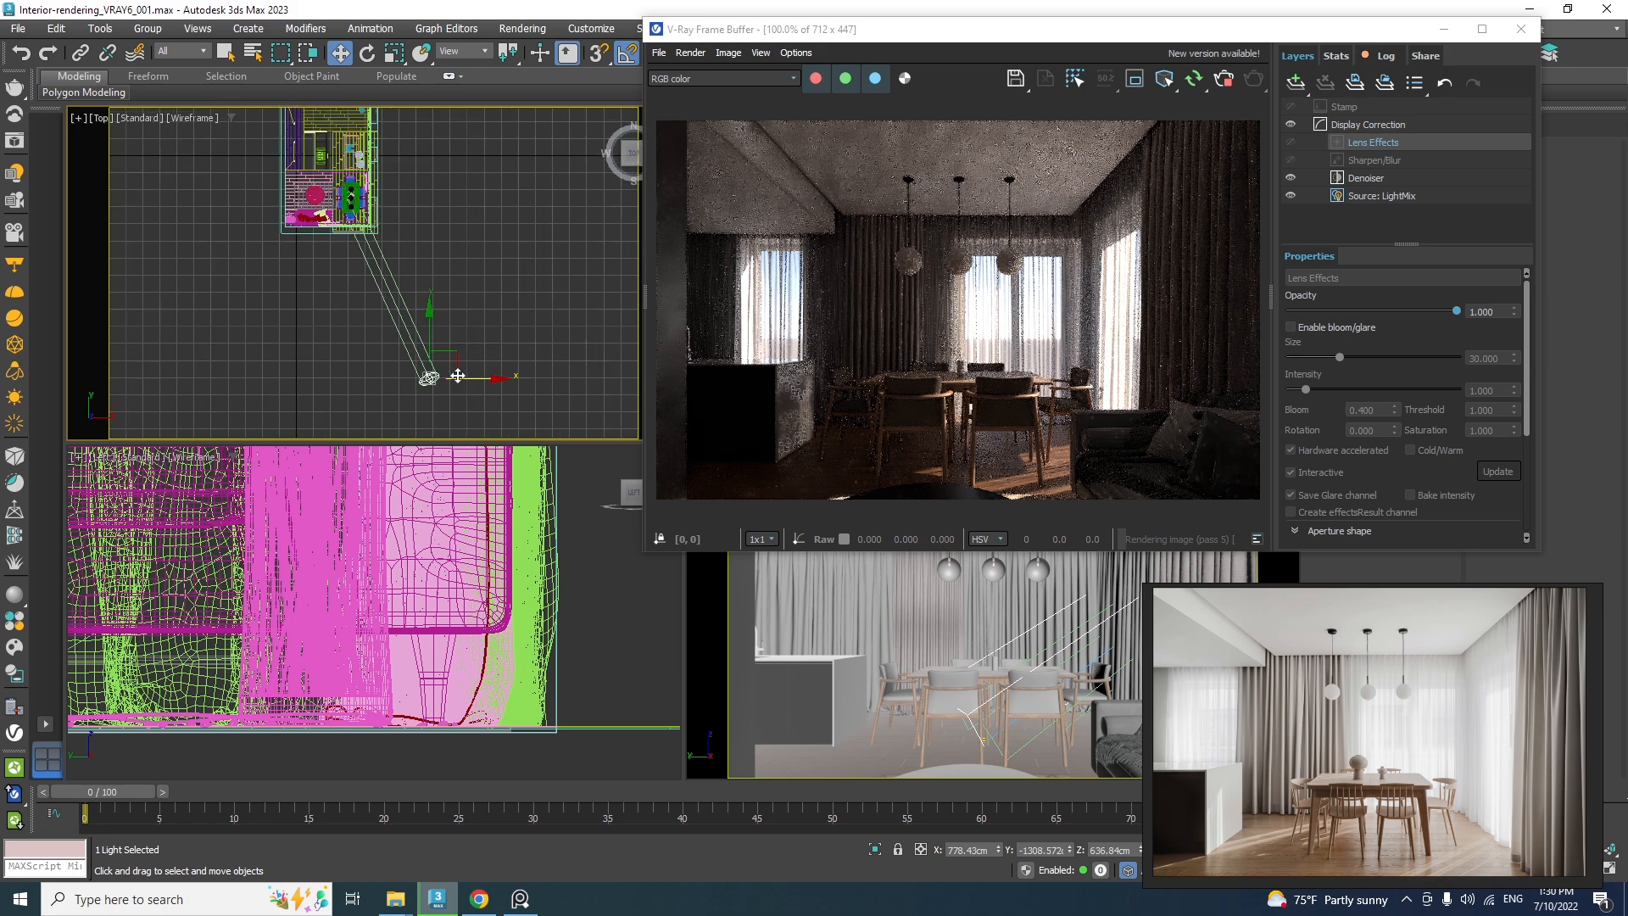
left_click_drag(457, 375, 485, 371)
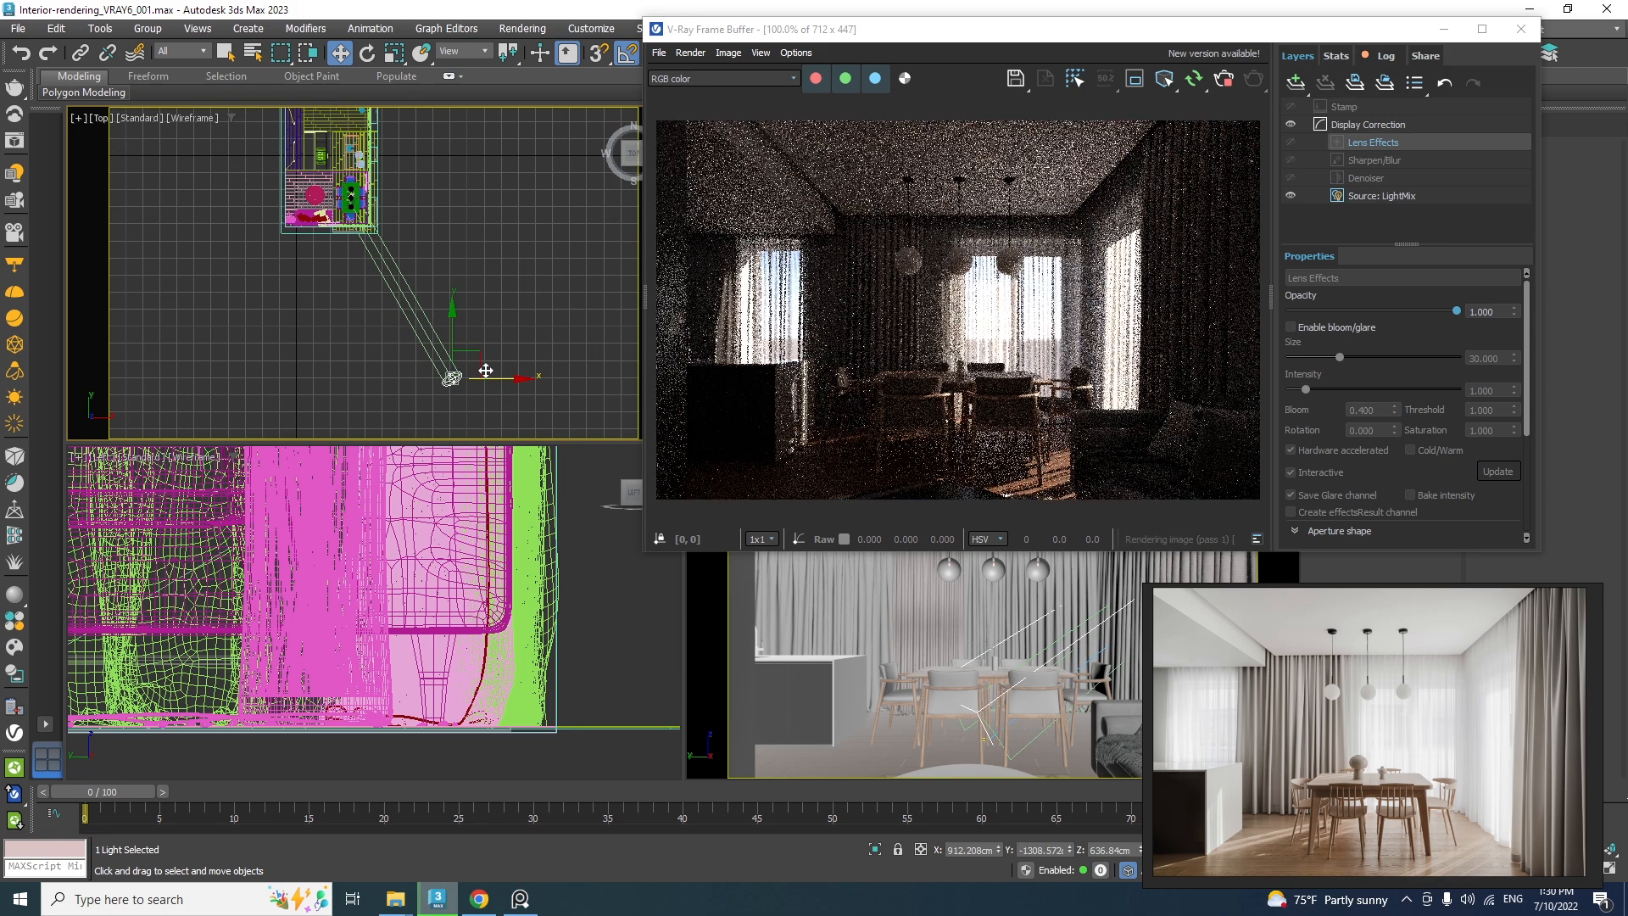
left_click_drag(485, 370, 534, 381)
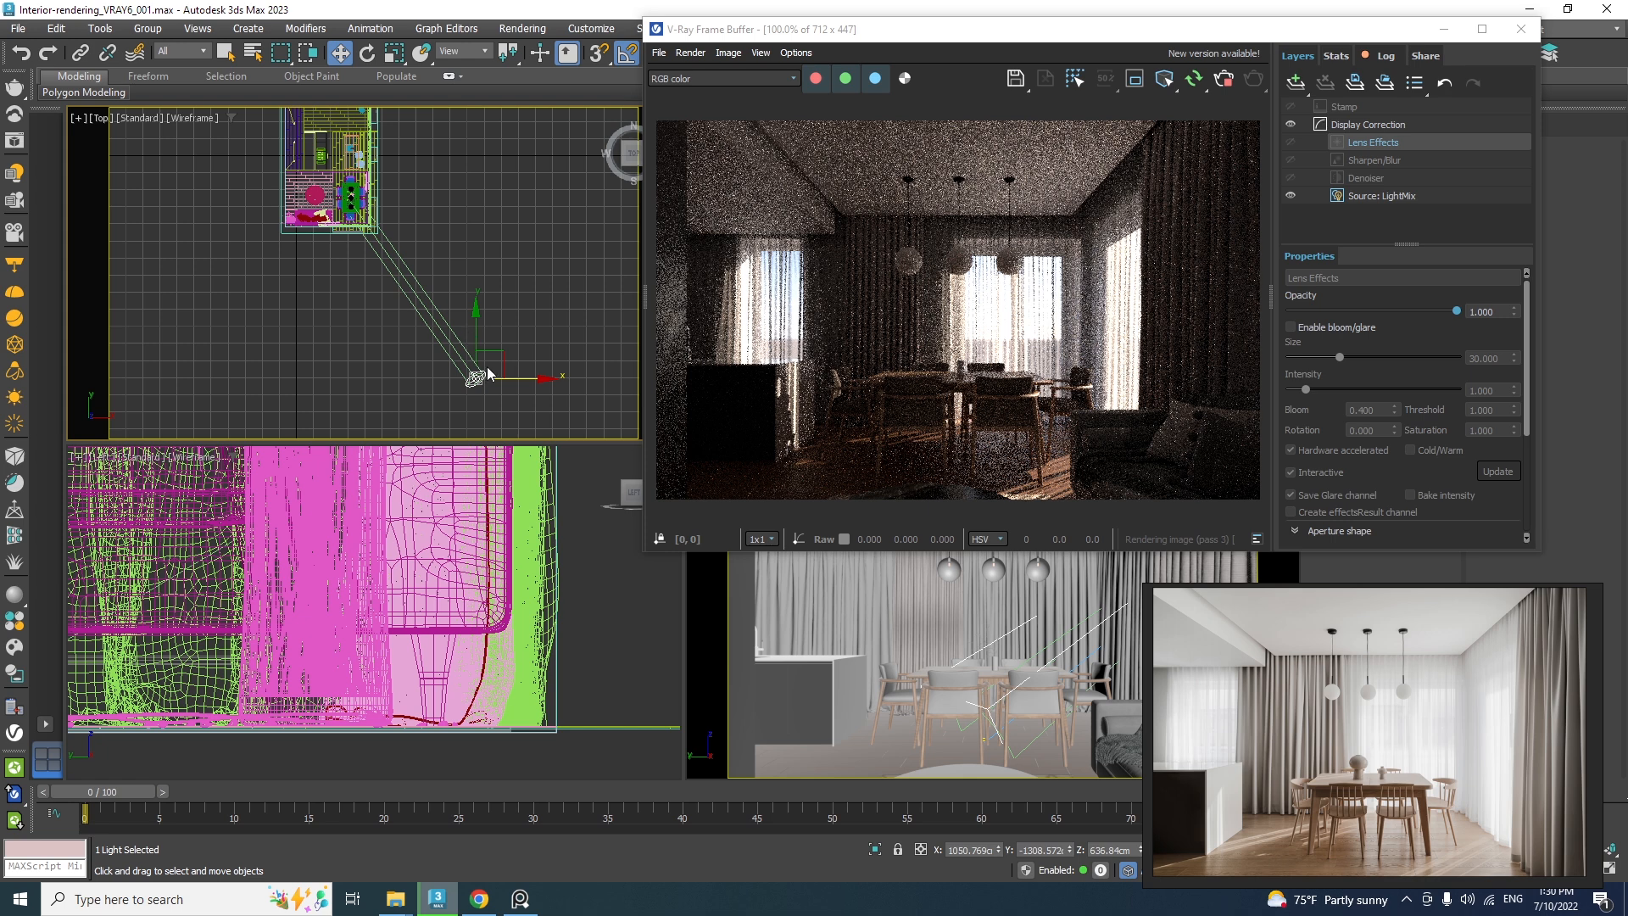
middle_click_drag(487, 374, 493, 252, "alt")
left_click_drag(495, 240, 496, 224)
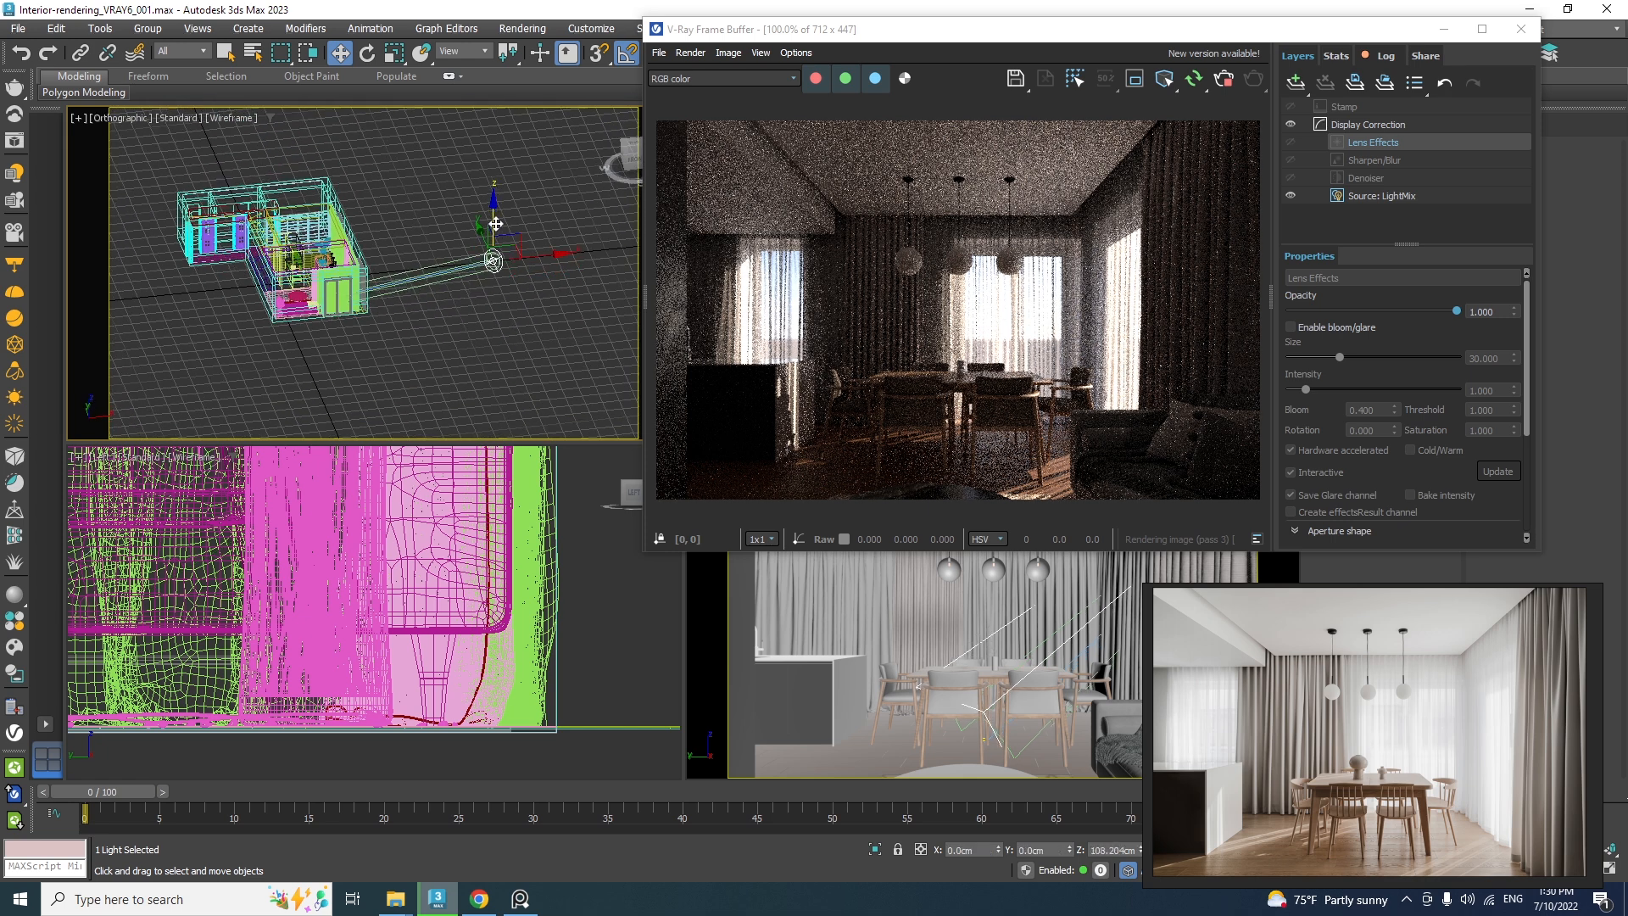
Limit the interactive render to a region covering the kitchen island and the near half of the dining table
left_click(1135, 78)
left_click_drag(959, 289, 720, 487)
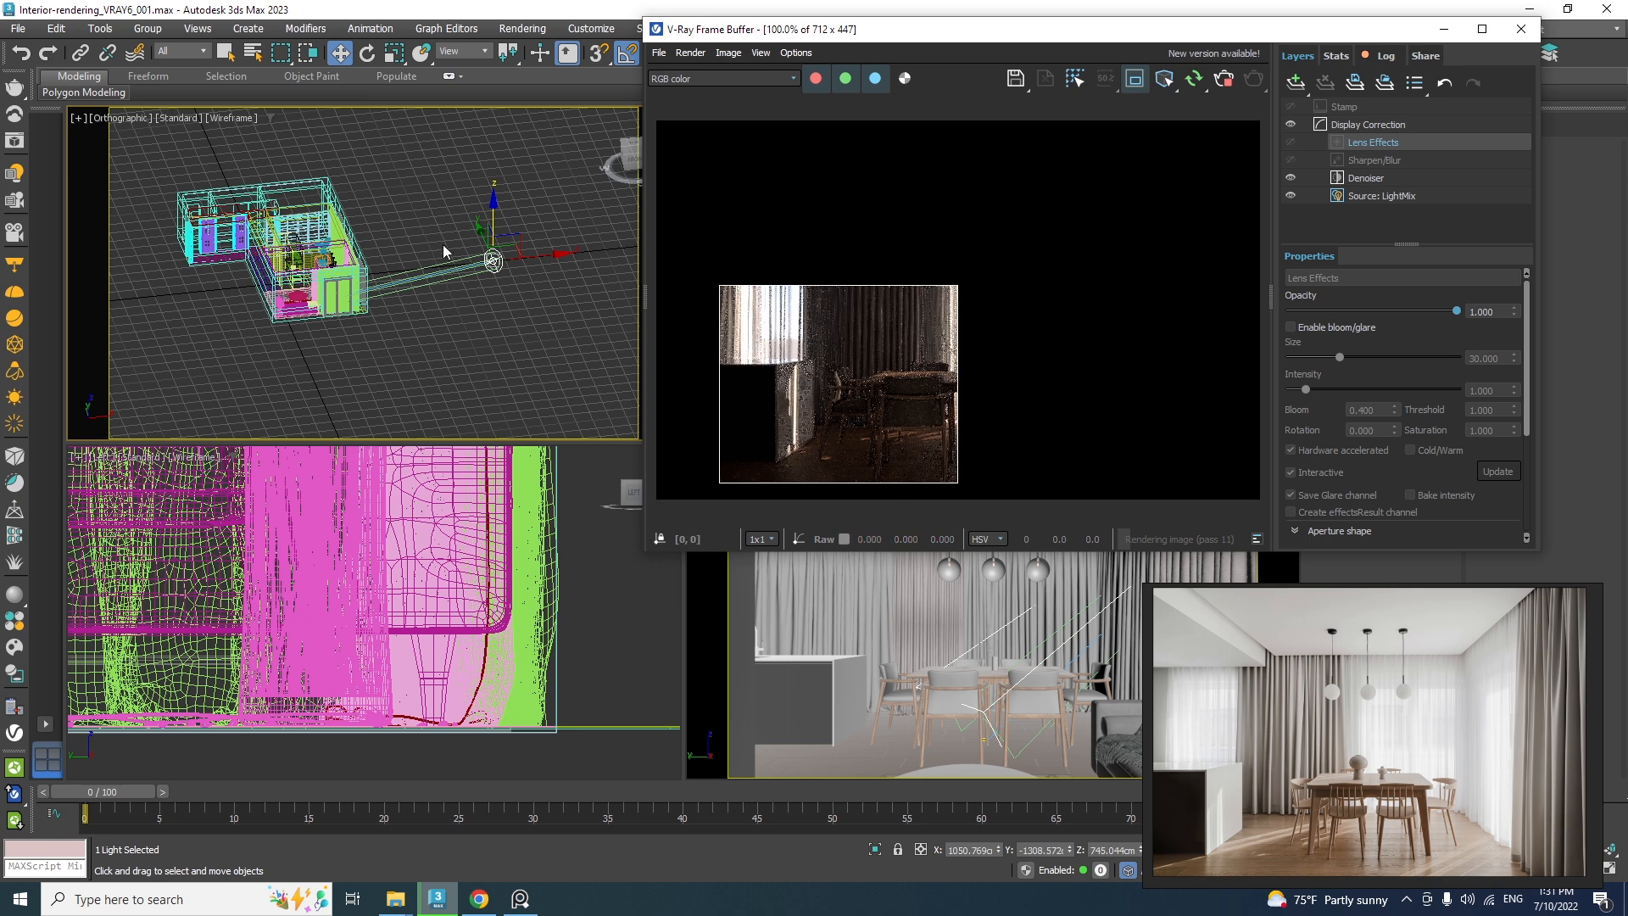
Raise the sun to about Z 869 cm and turn off region rendering to render the full frame
mouse_move(494, 217)
left_mouse_down()
mouse_move(495, 184)
mouse_move(493, 200)
left_mouse_up()
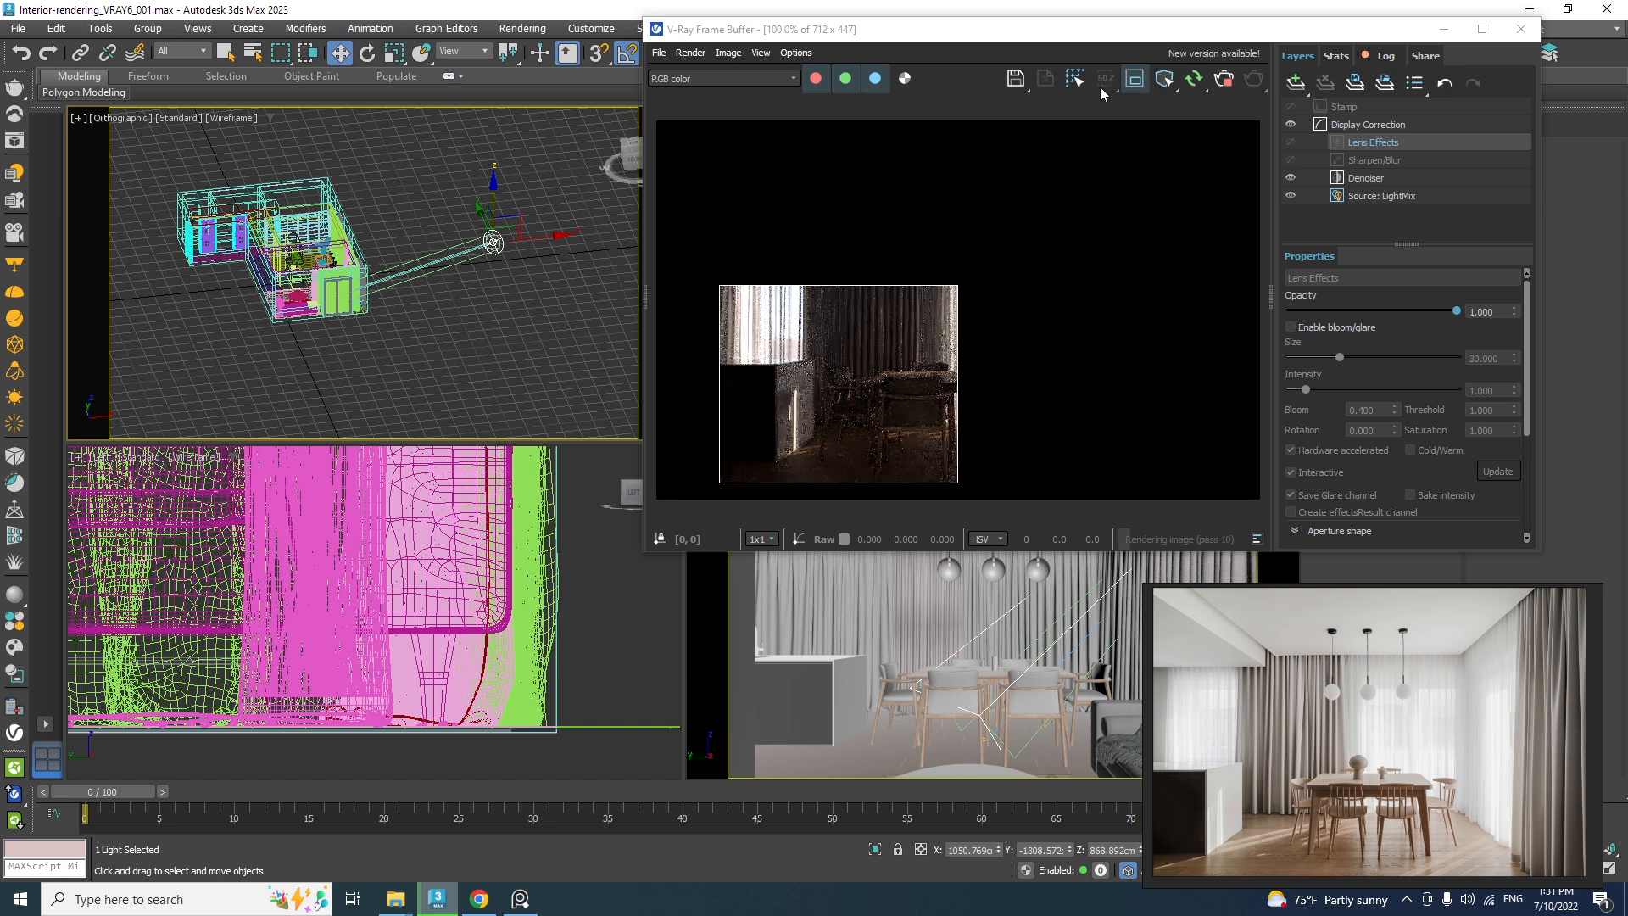
left_click(1131, 80)
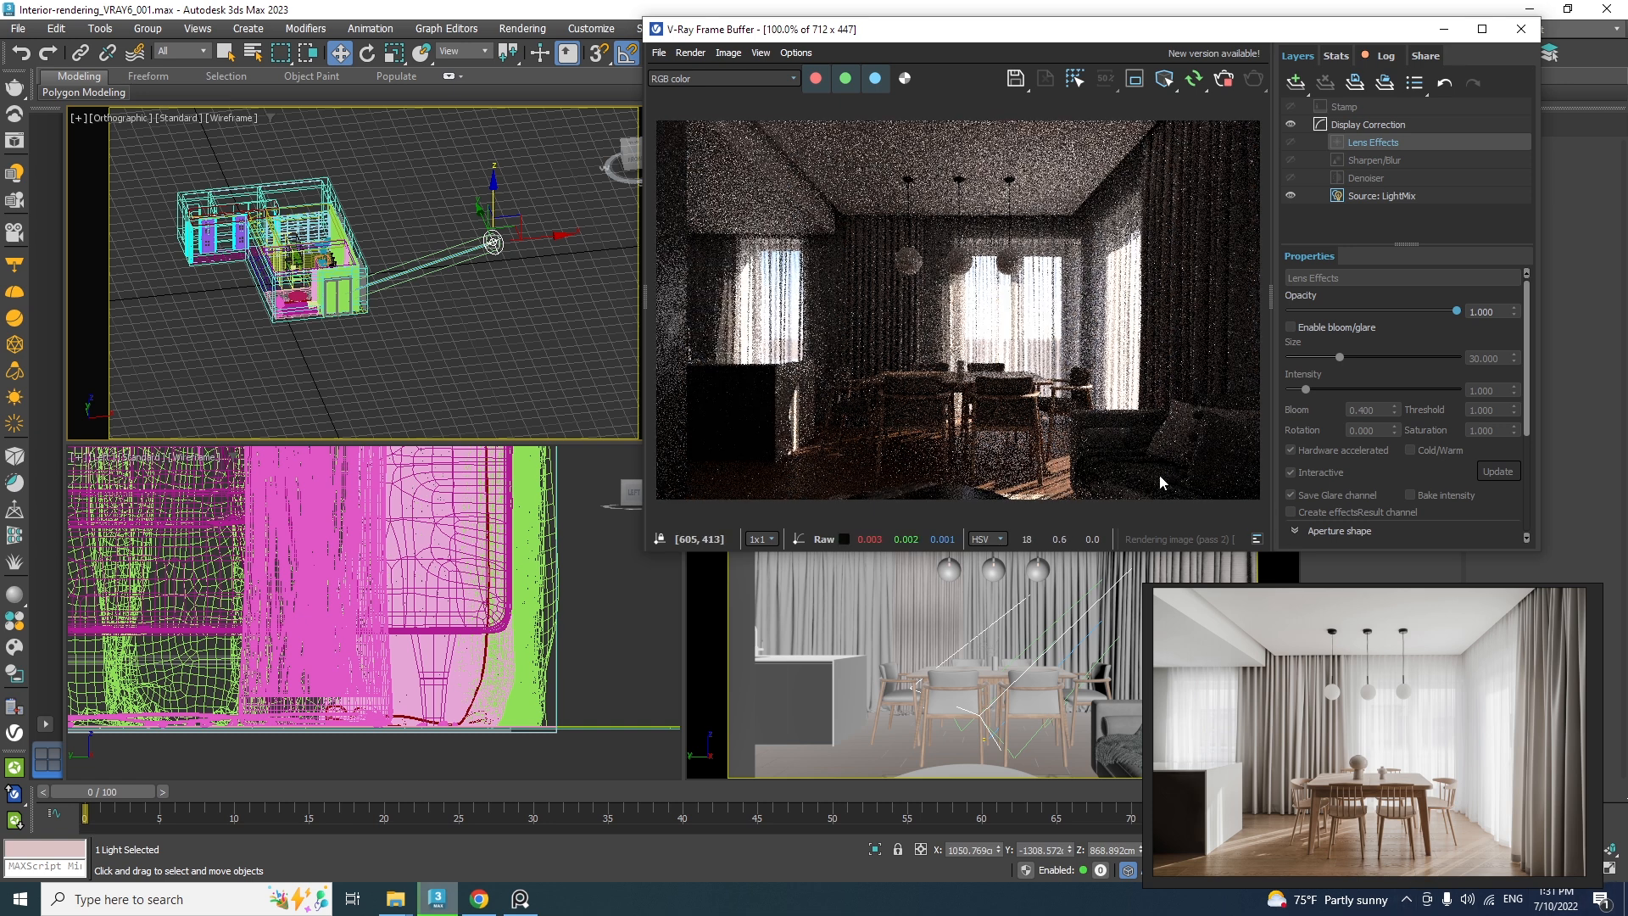
Hide the sofa group and the round foreground group beside it in the camera view
left_click(1116, 759)
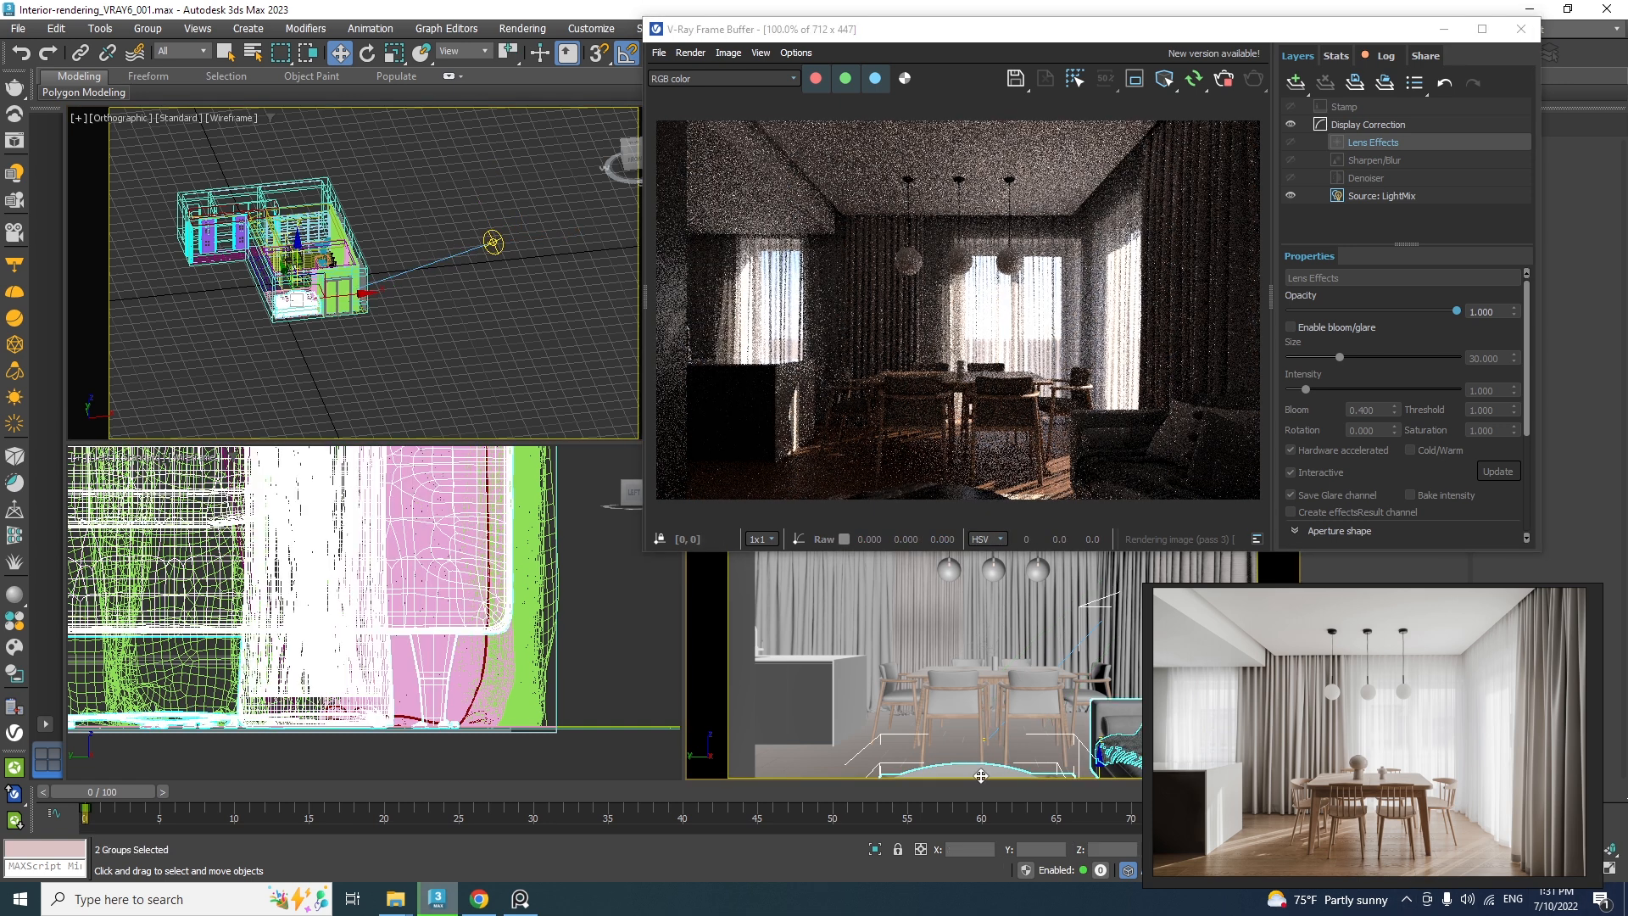
right_click(984, 599)
left_click(1017, 540)
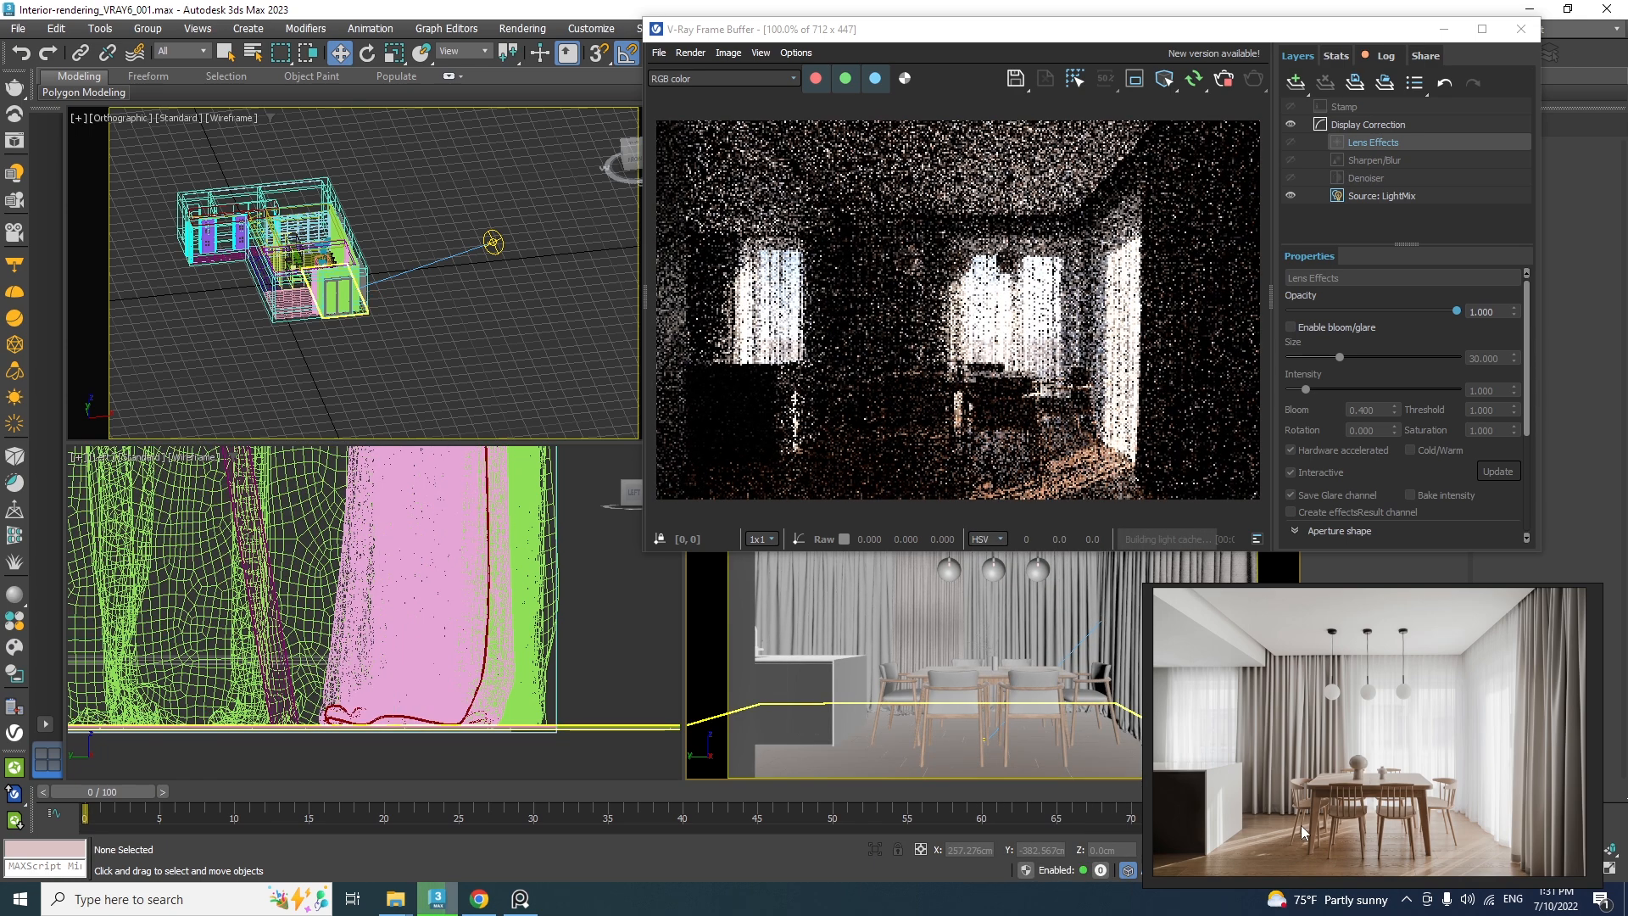
Arrange the frame buffer beside the reference photo and set the Environment intensity in LightMix to 12.09
left_click_drag(1269, 807, 1287, 757)
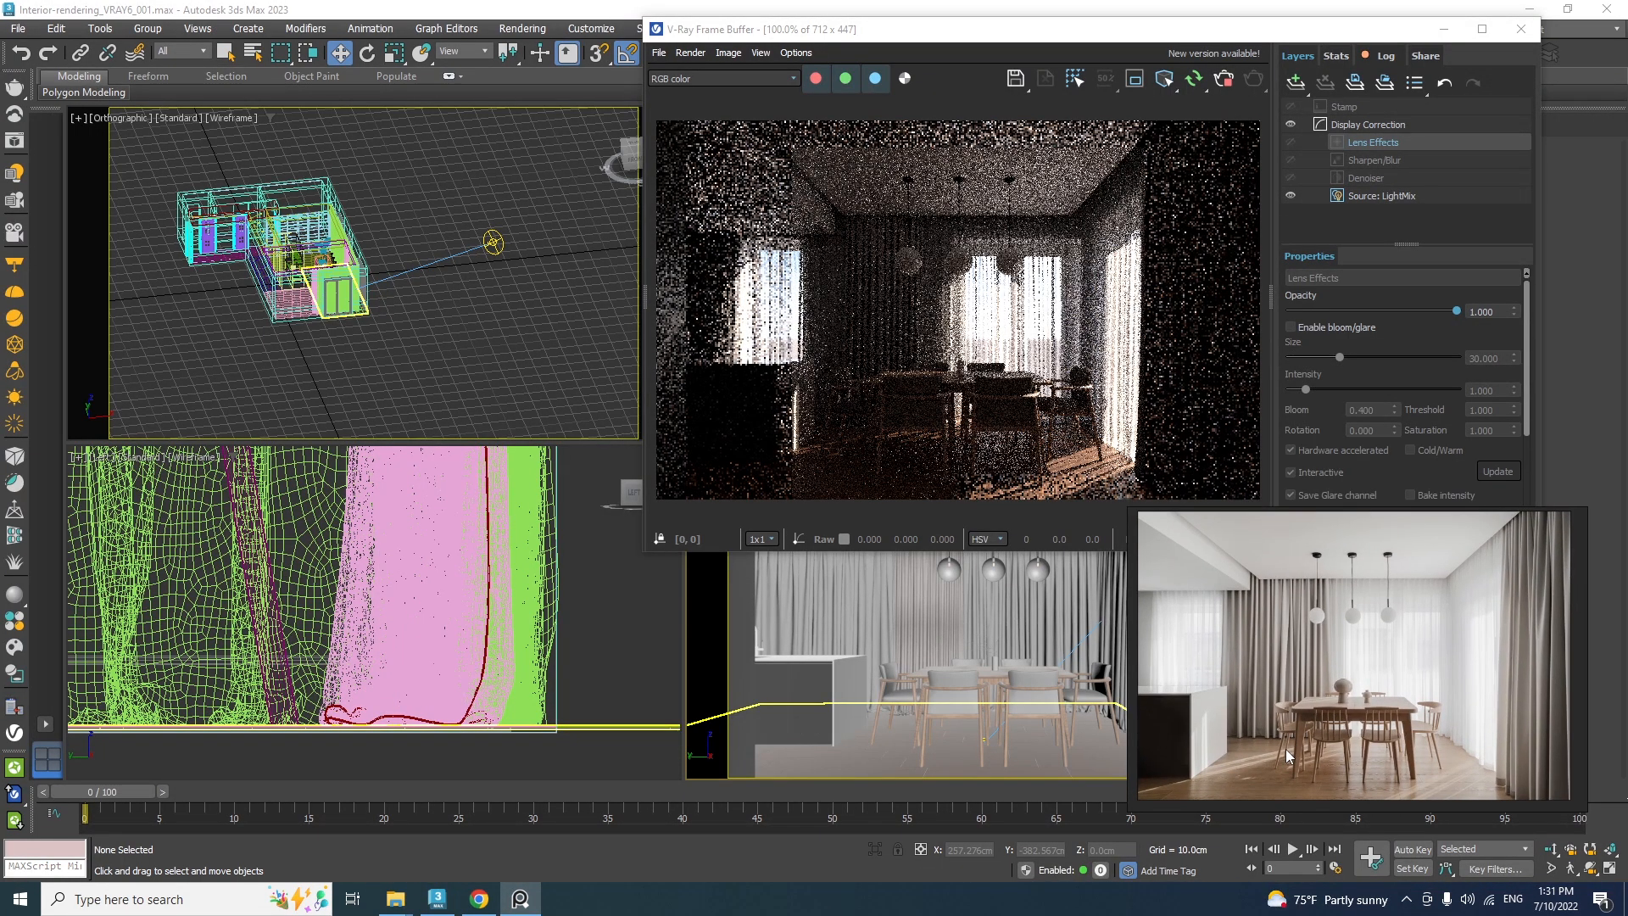
left_click_drag(965, 40, 795, 36)
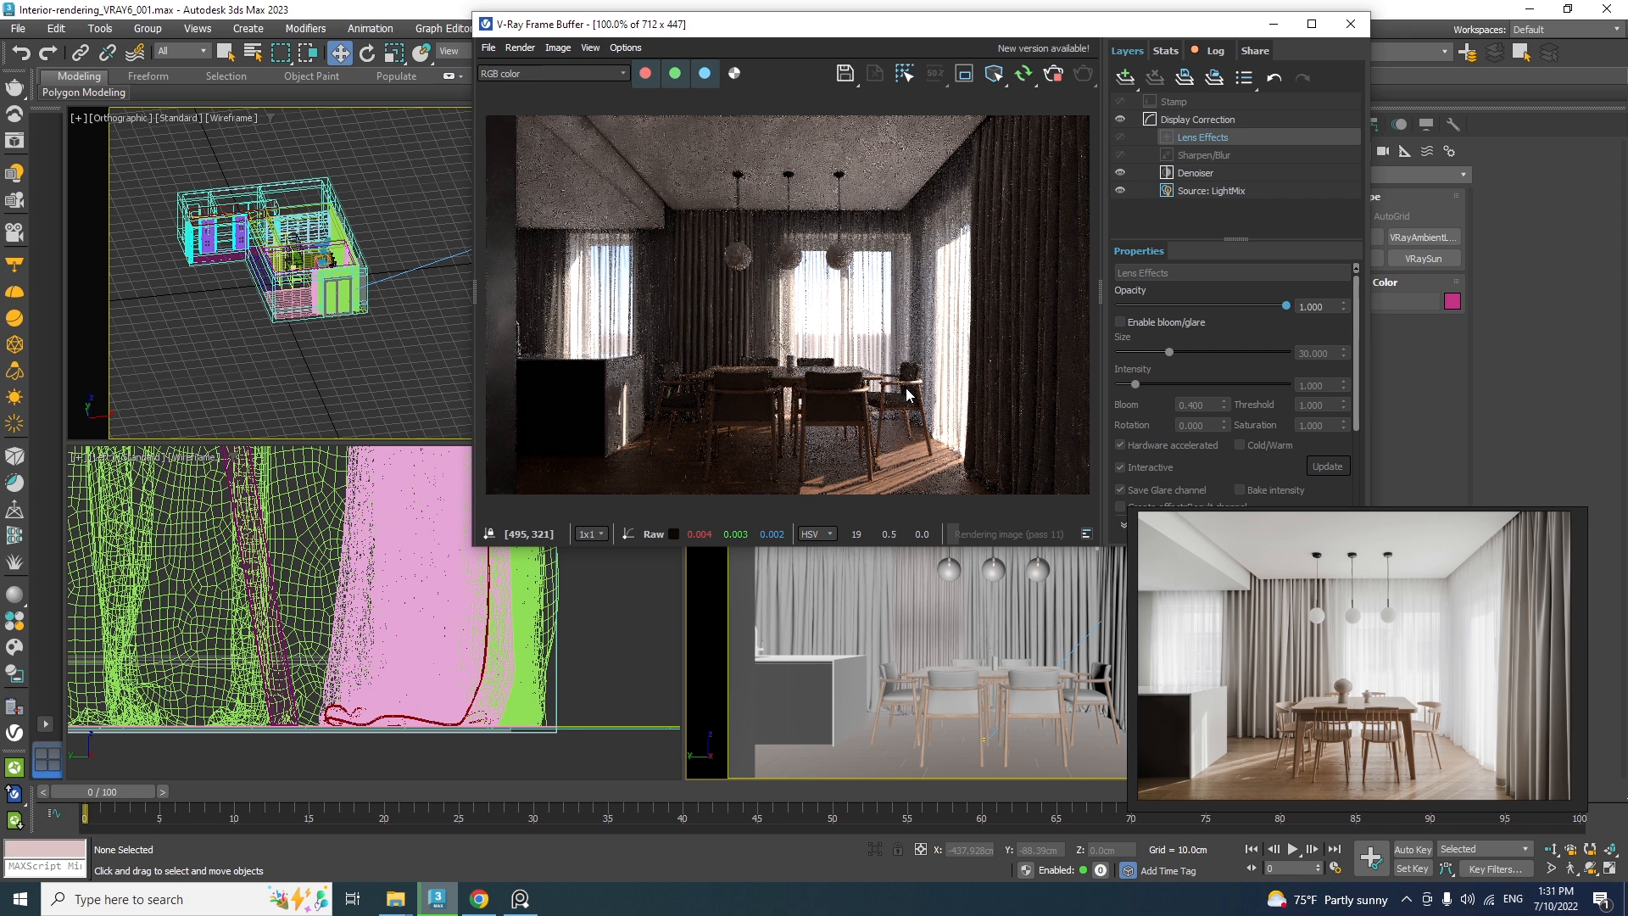
left_click(1211, 194)
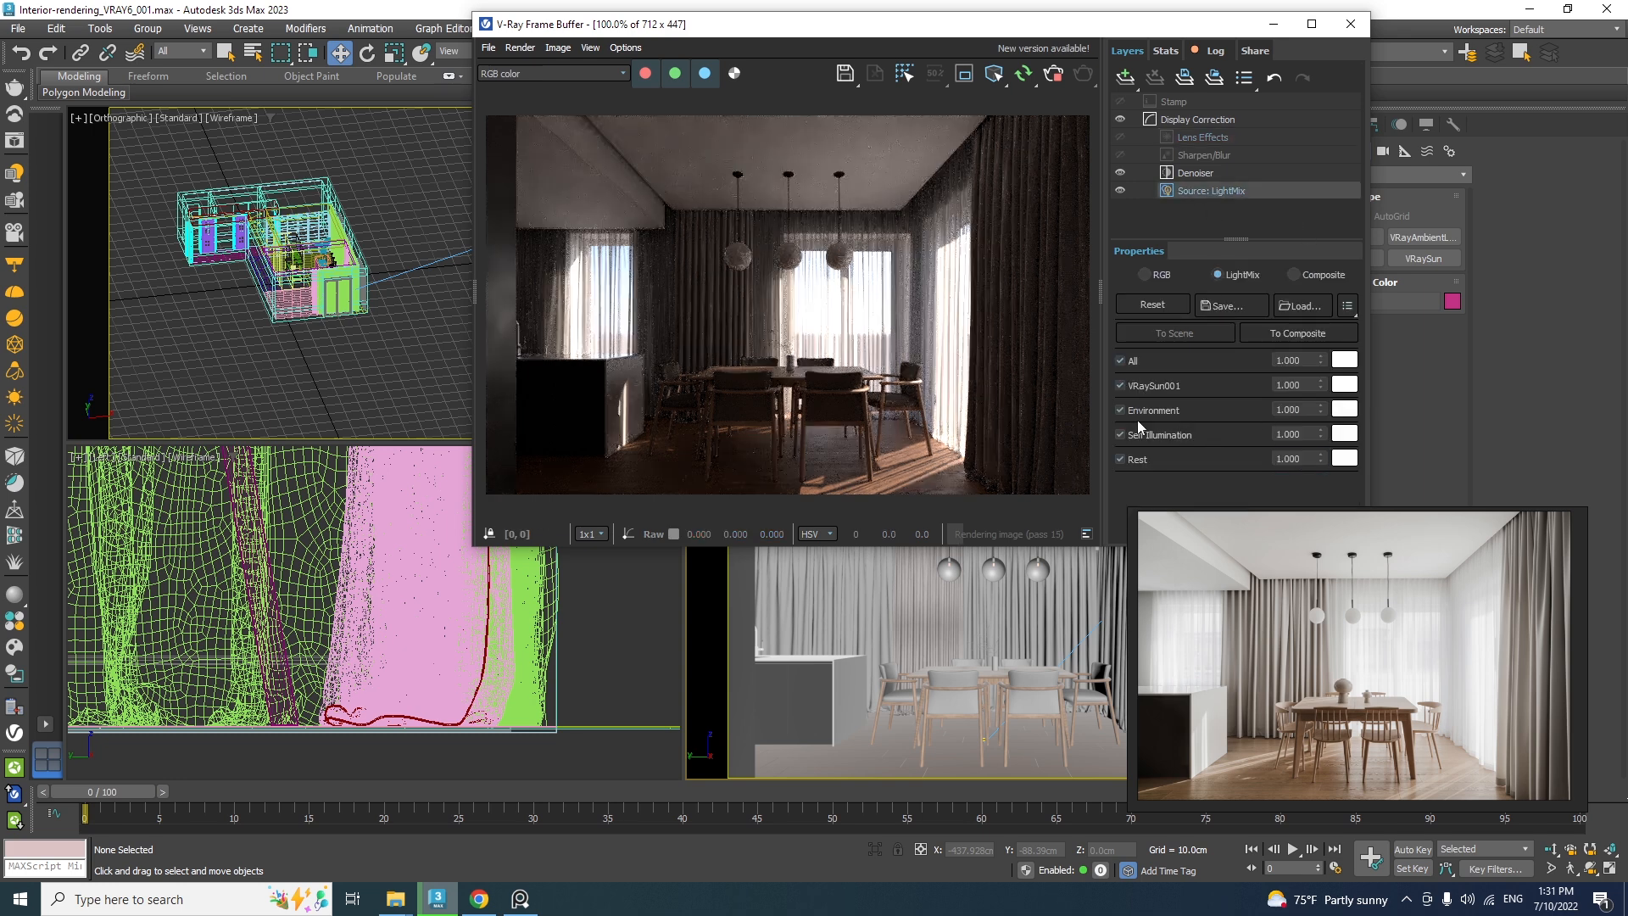
left_click_drag(1320, 409, 1167, 263)
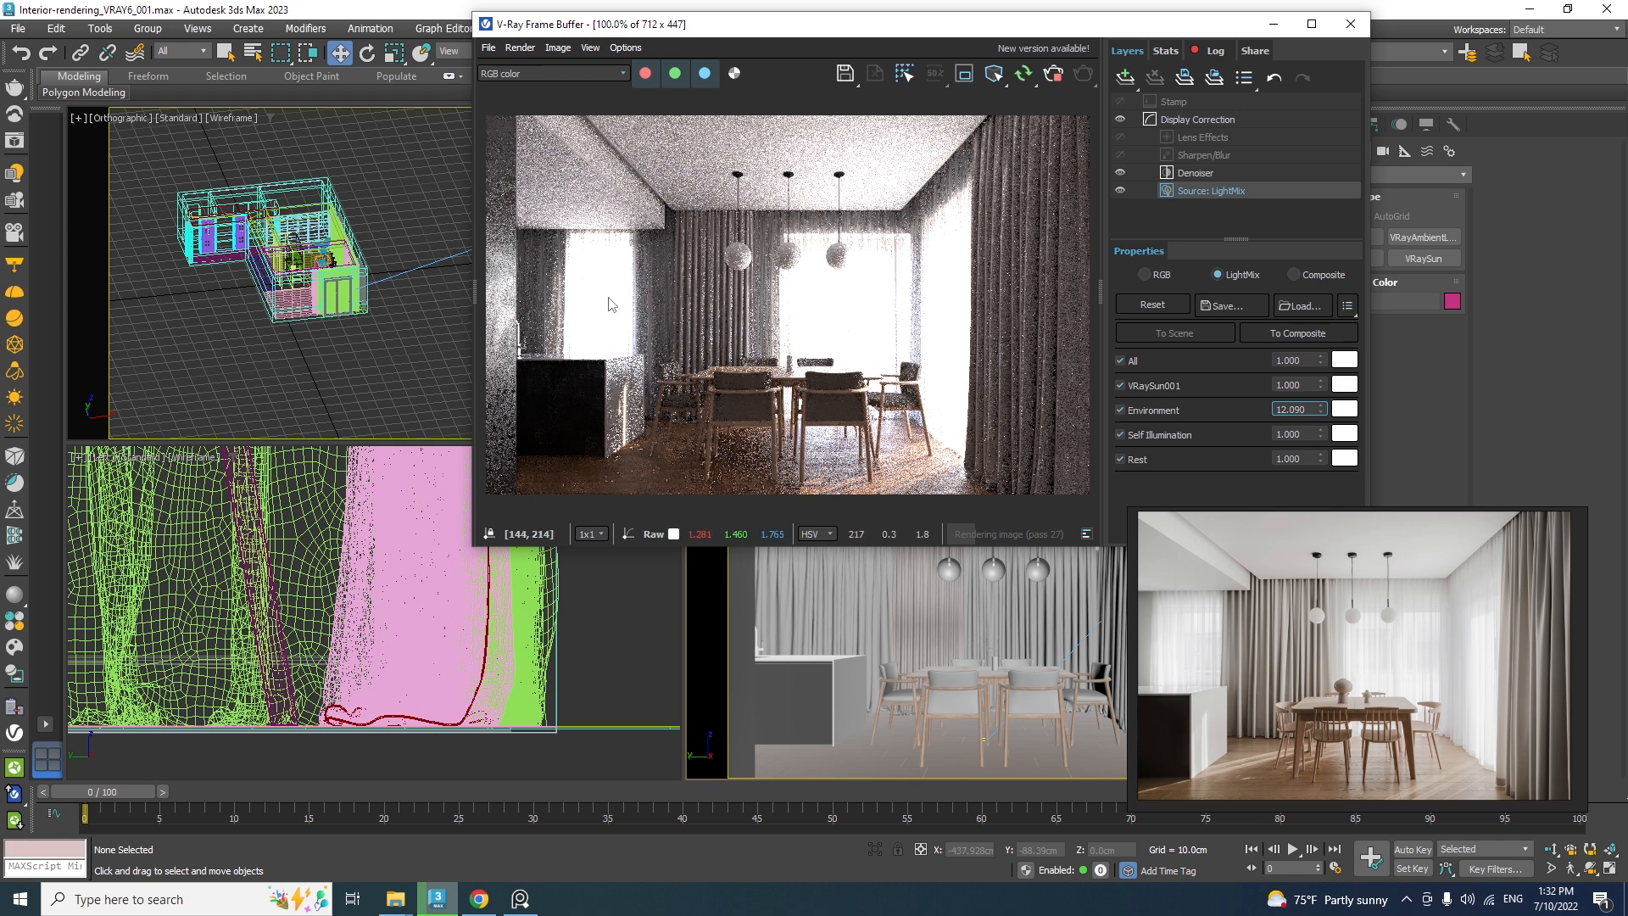
Add an Exposure correction layer to the render and set its Highlight Burn to 0
left_click(1228, 139)
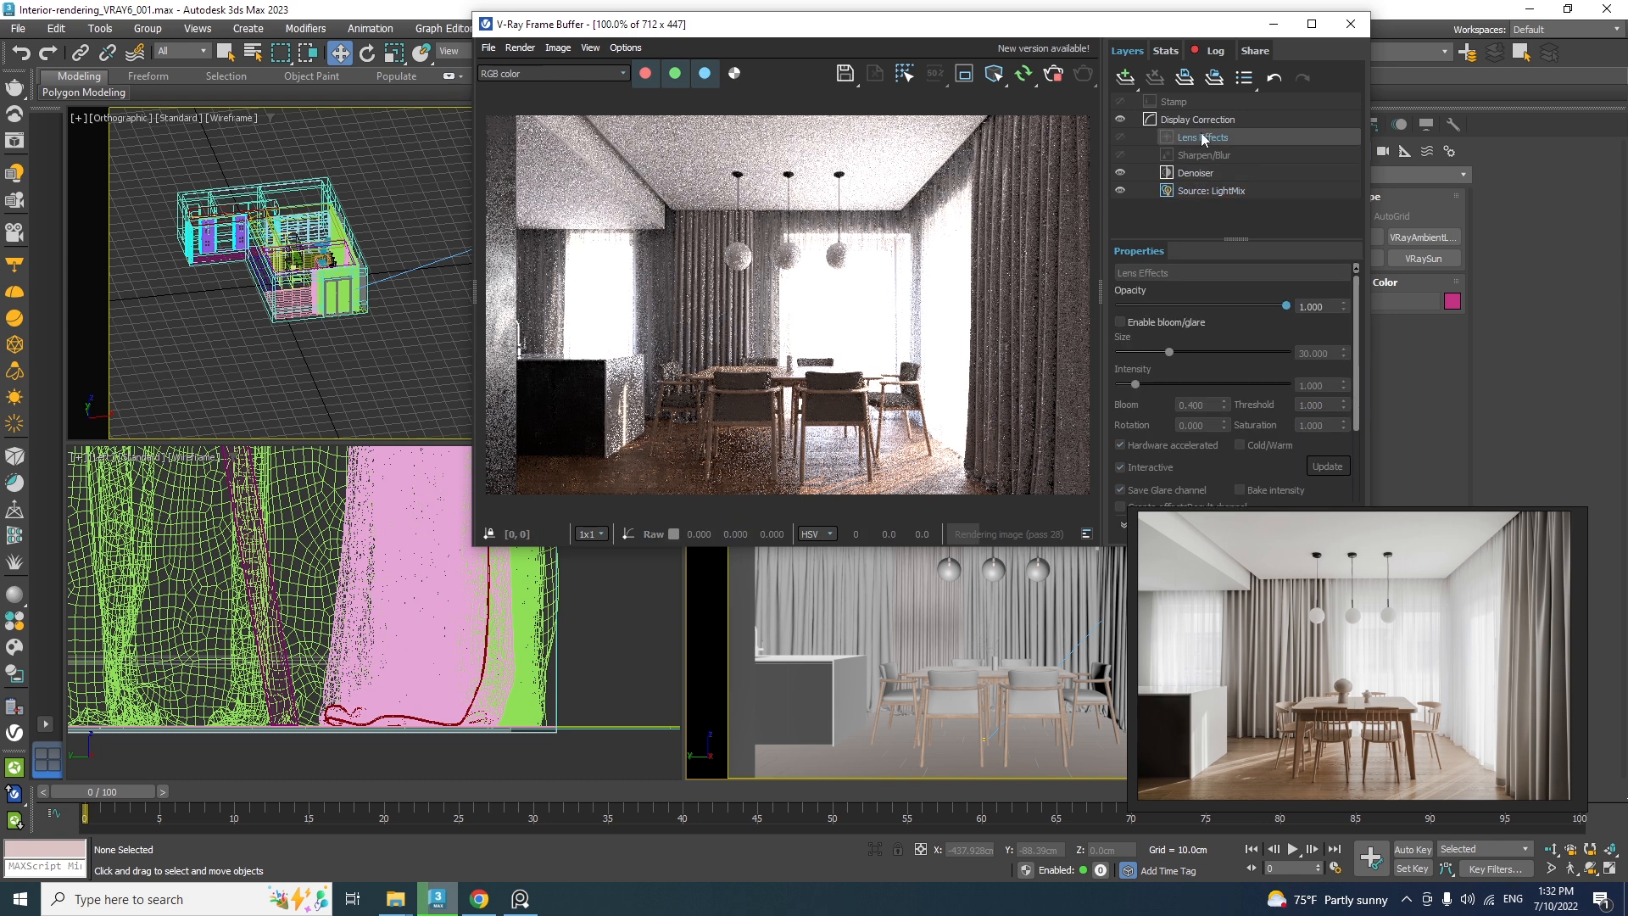
left_click(1127, 81)
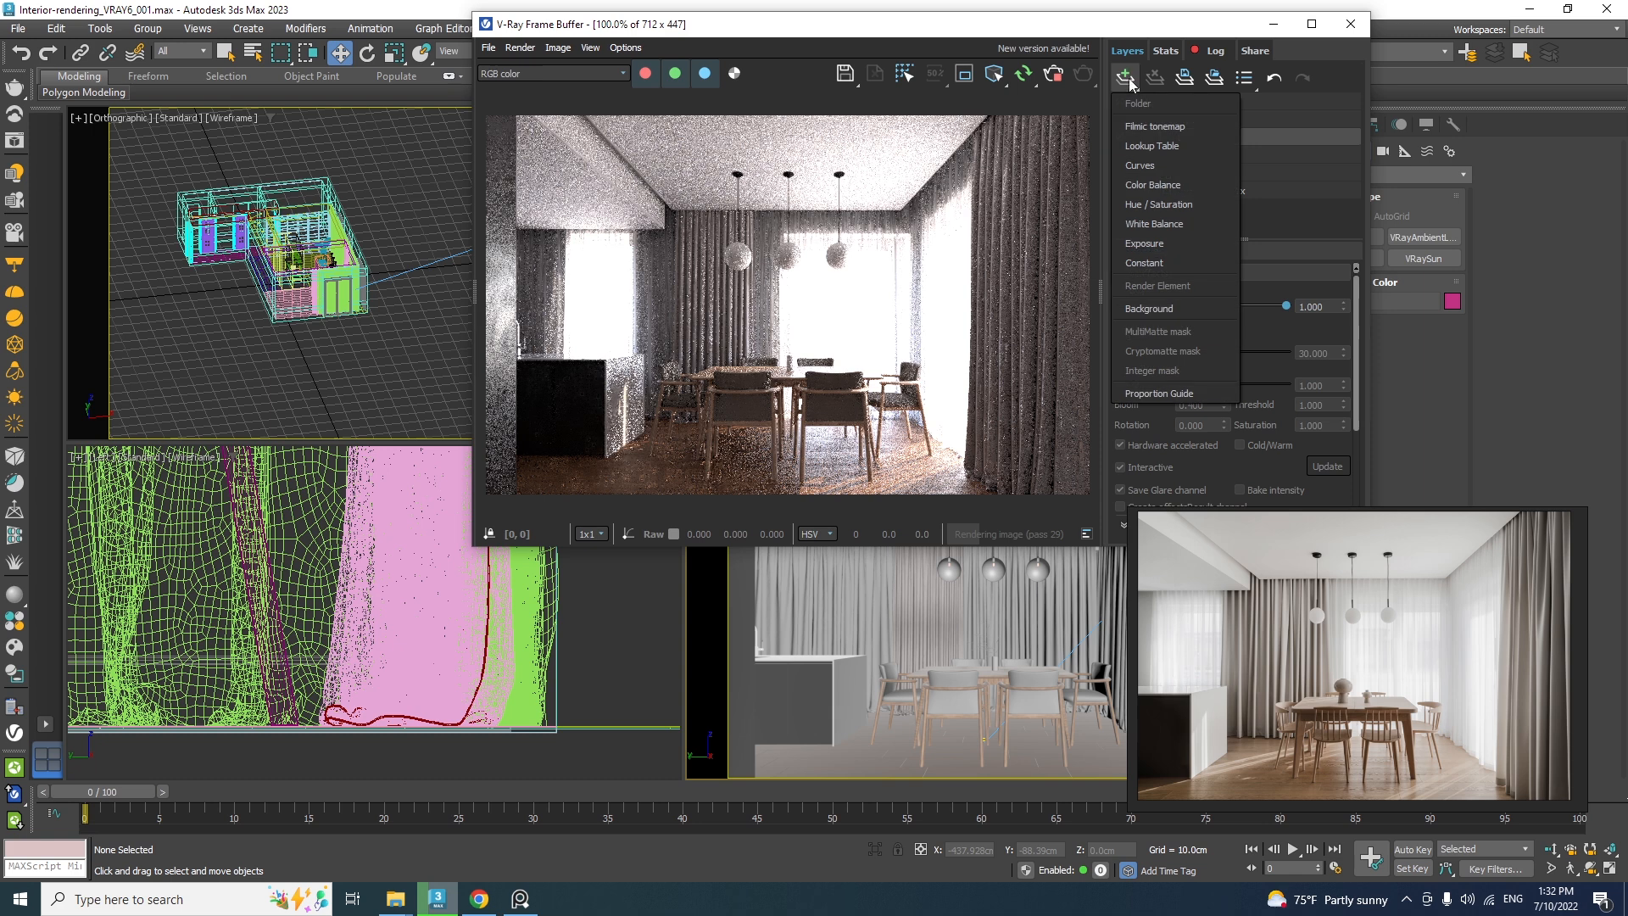
left_click(1154, 244)
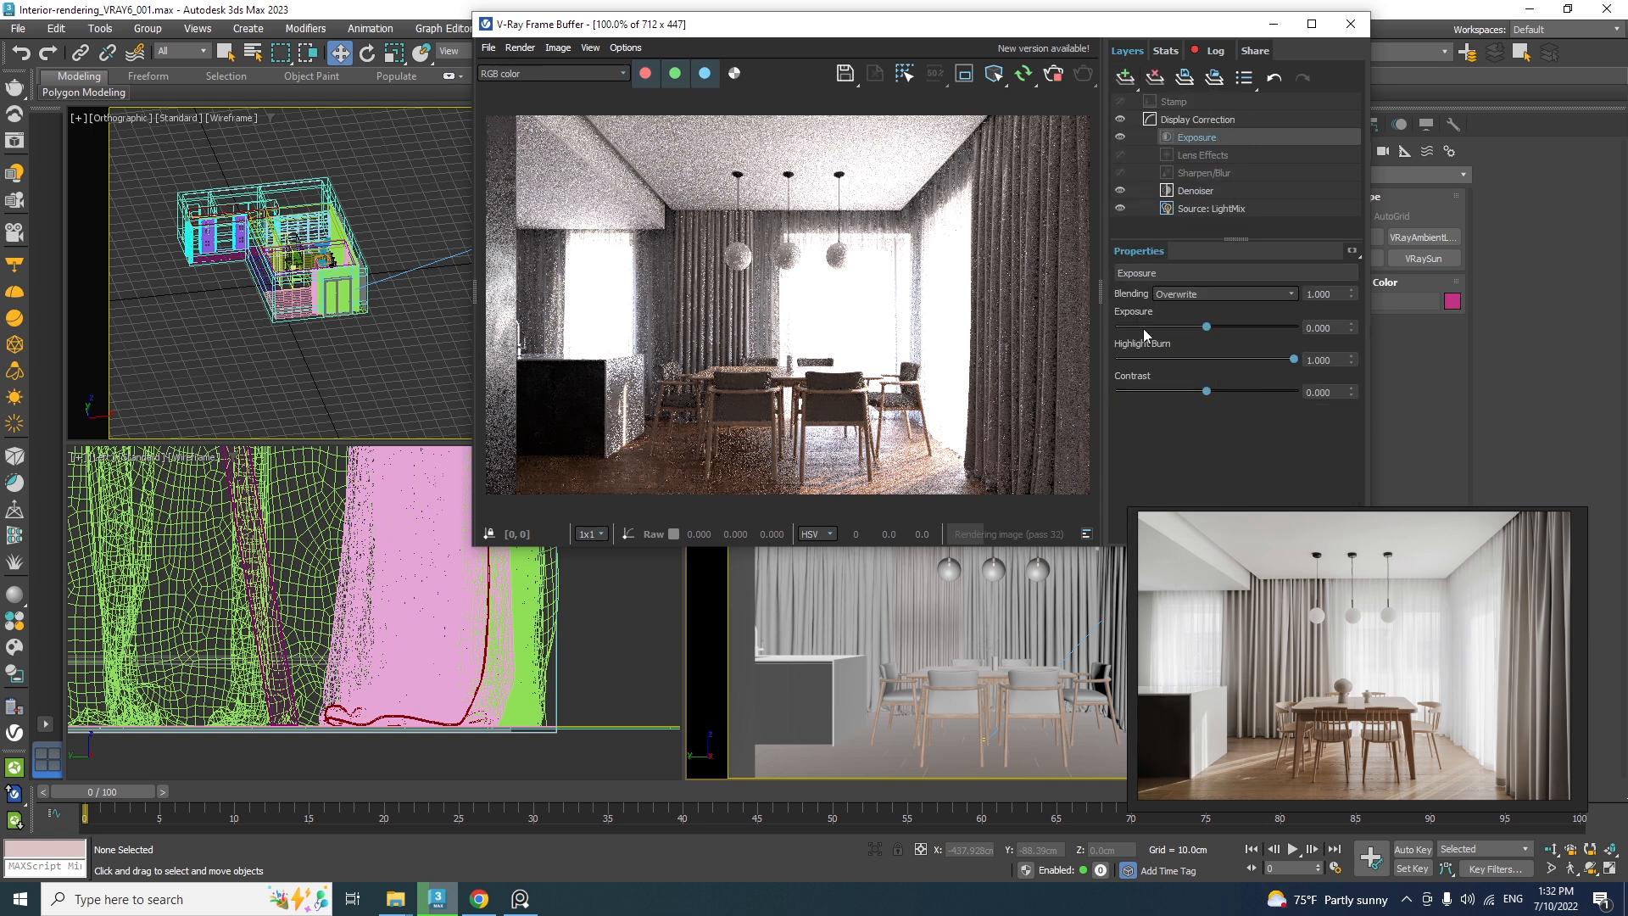
left_click_drag(1294, 359, 1122, 362)
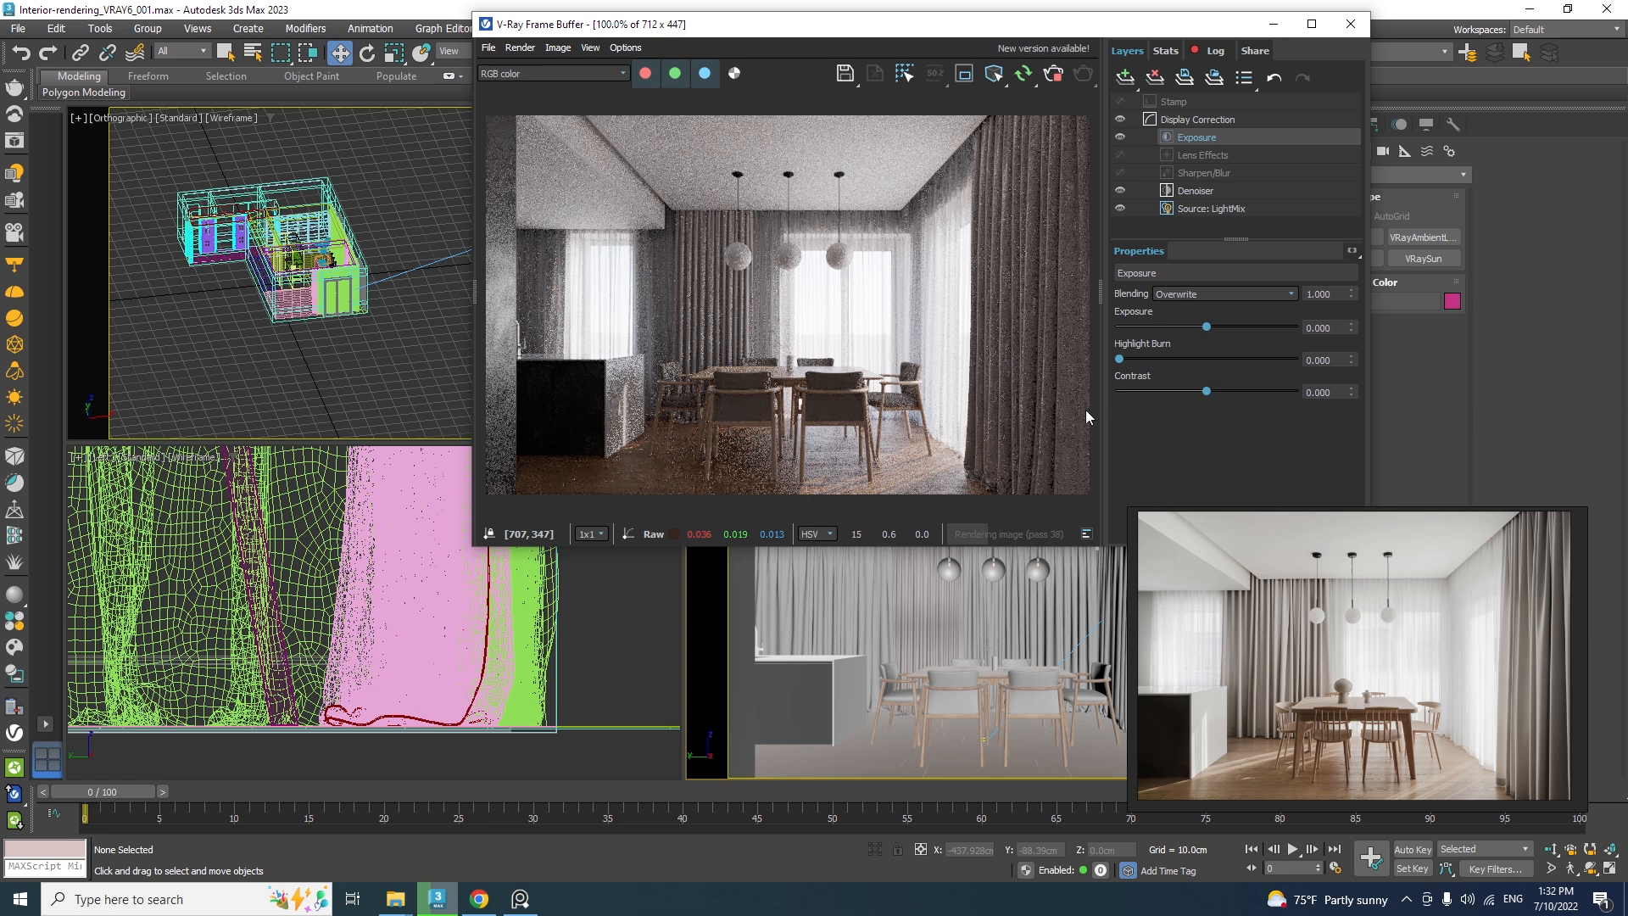
Stop the interactive render and open the LightMix source settings, moving the reference photo clear of the frame buffer
left_click(1052, 78)
left_click_drag(919, 30, 1046, 117)
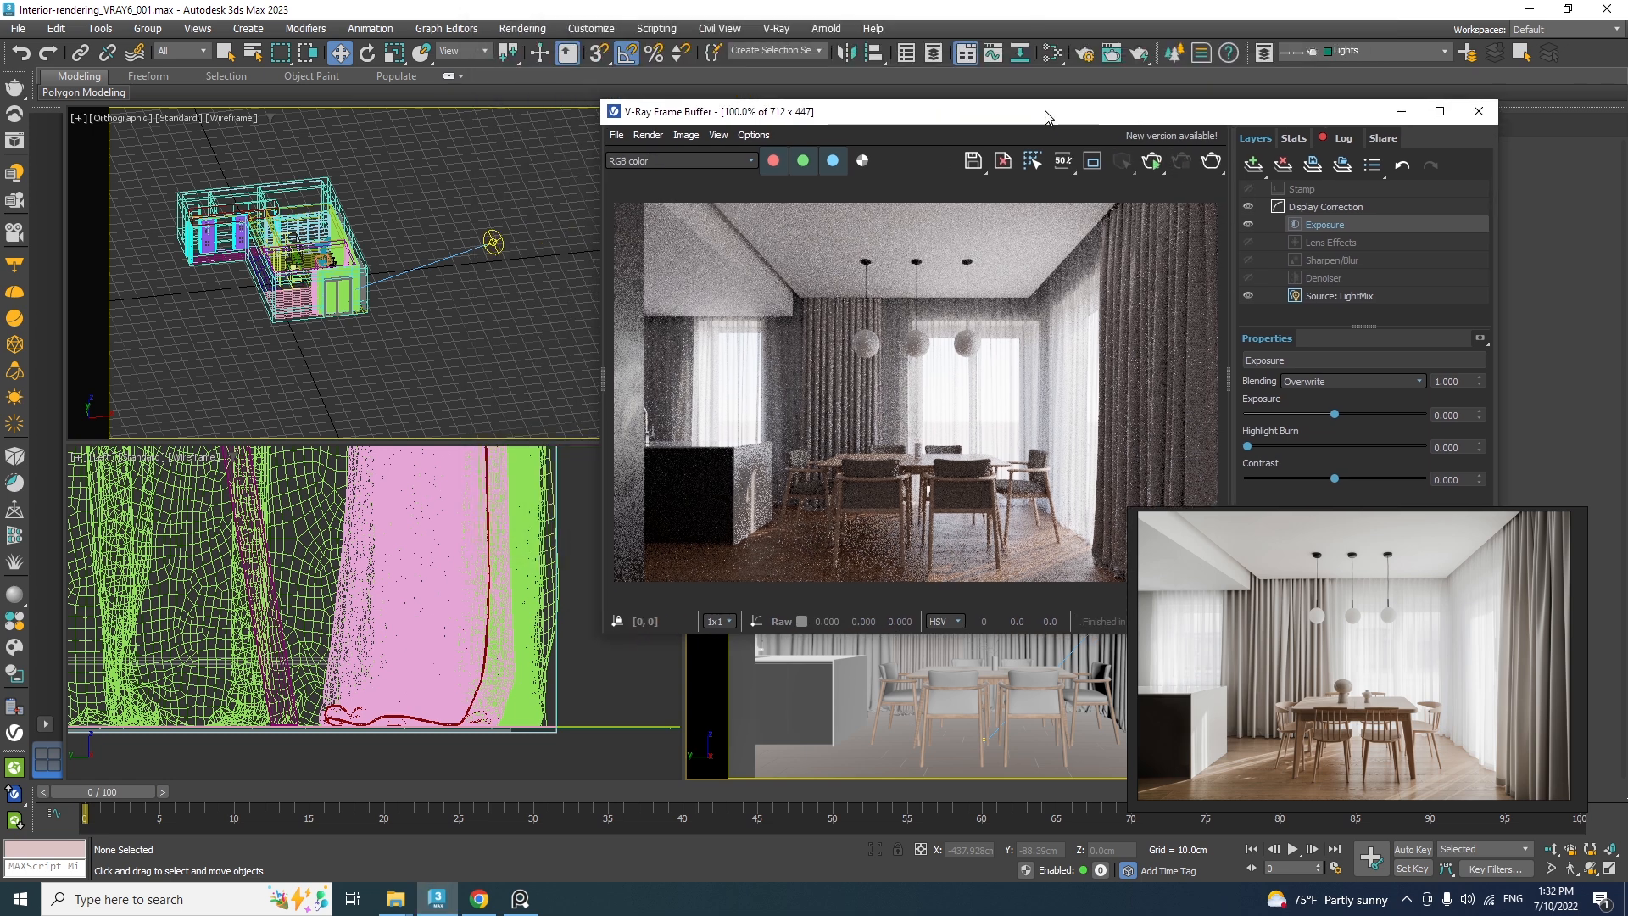
left_click(1348, 295)
left_click_drag(1362, 522, 1351, 702)
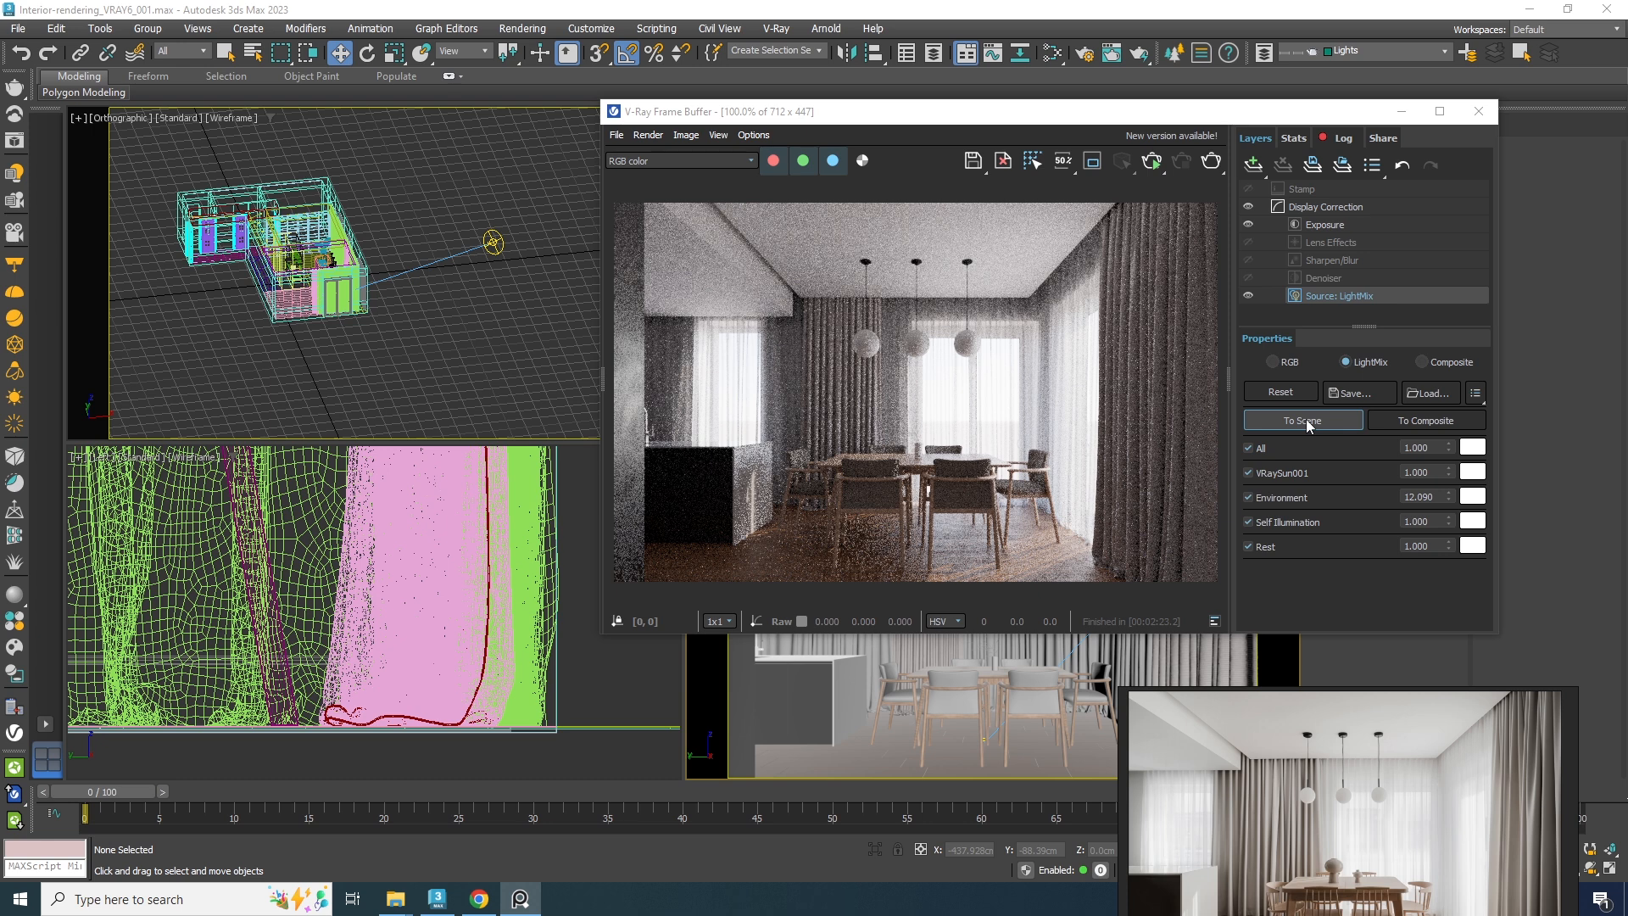
Bring the environment's DefaultVRaySky map into the Slate Material Editor as an instance
left_click(1052, 56)
left_click_drag(716, 116, 549, 247)
left_click(708, 364)
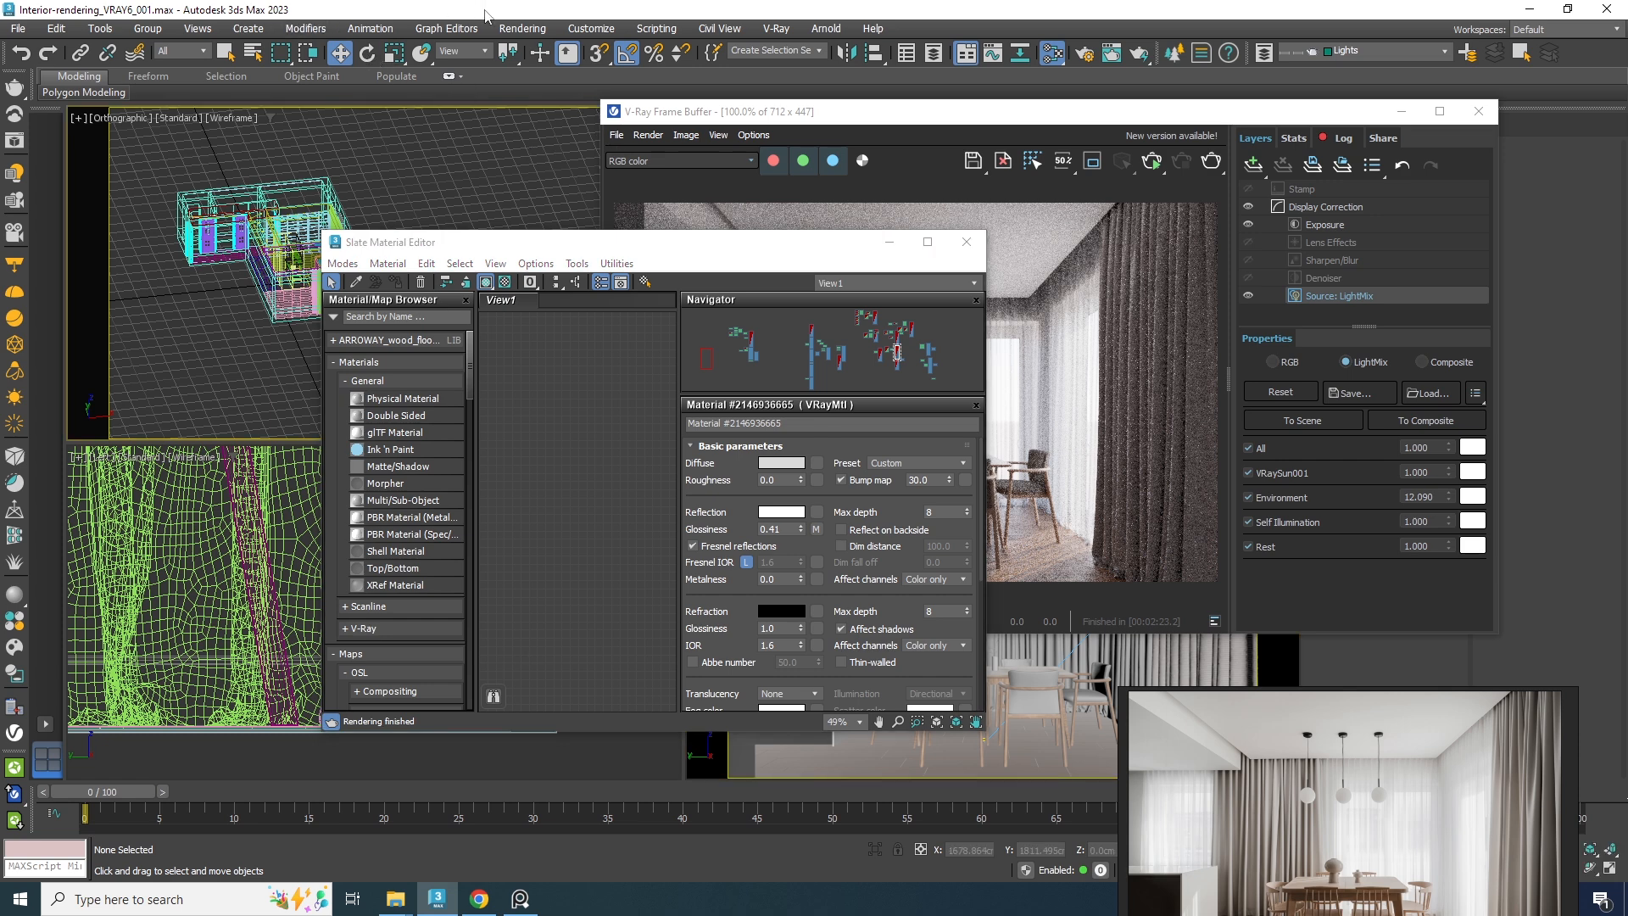
left_click(521, 29)
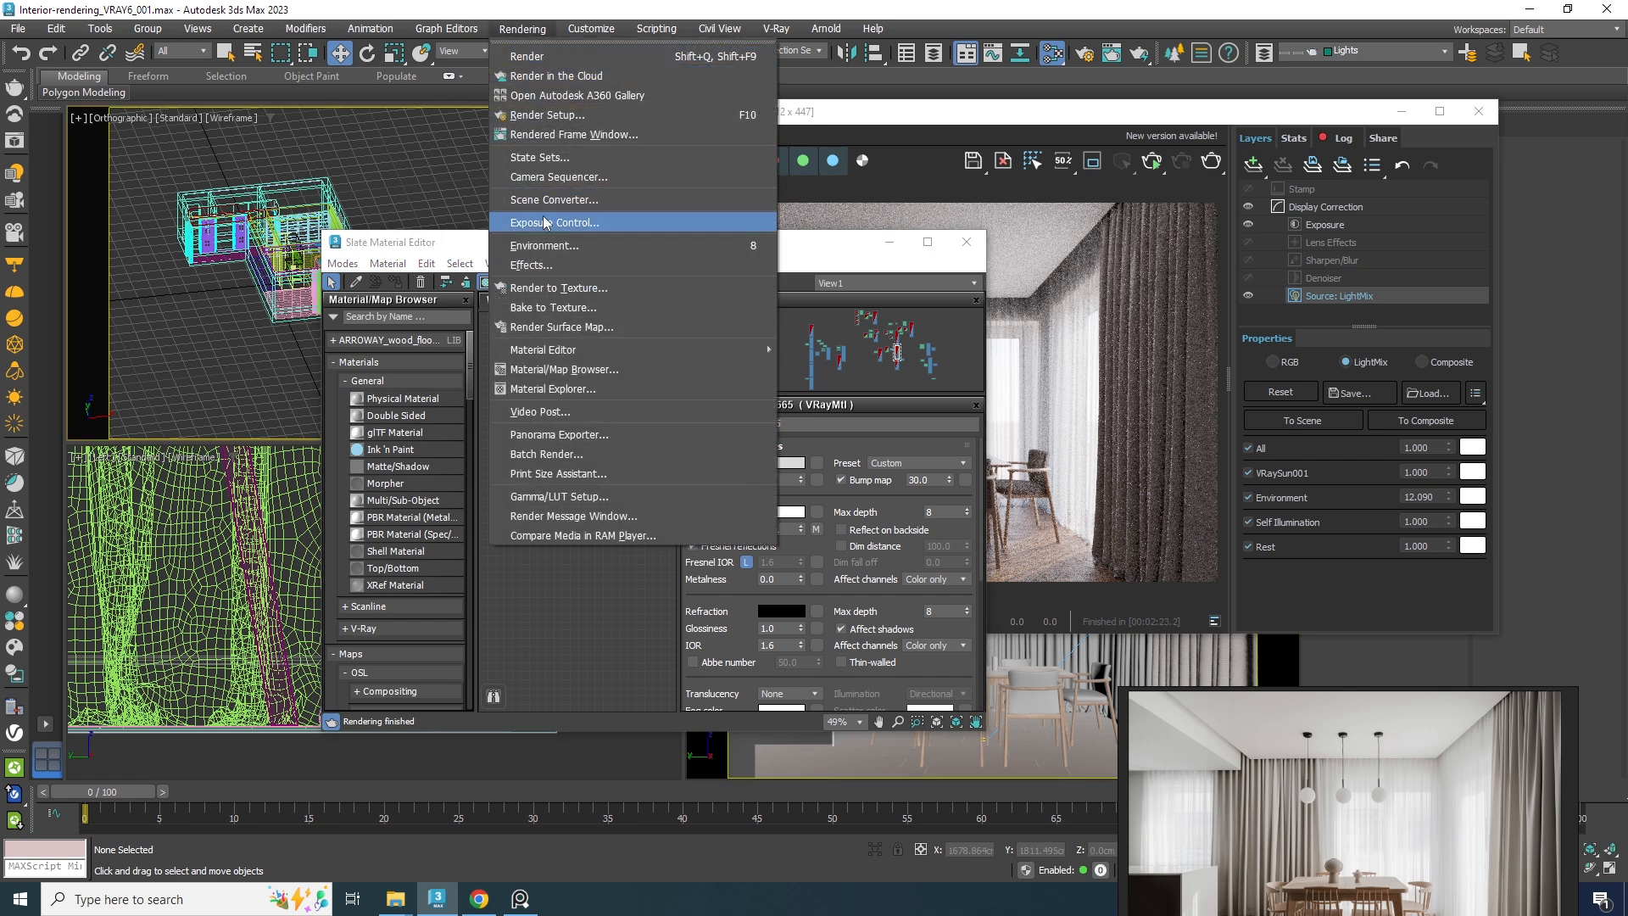
left_click(547, 246)
left_click_drag(523, 90, 176, 89)
left_click_drag(559, 433, 593, 454)
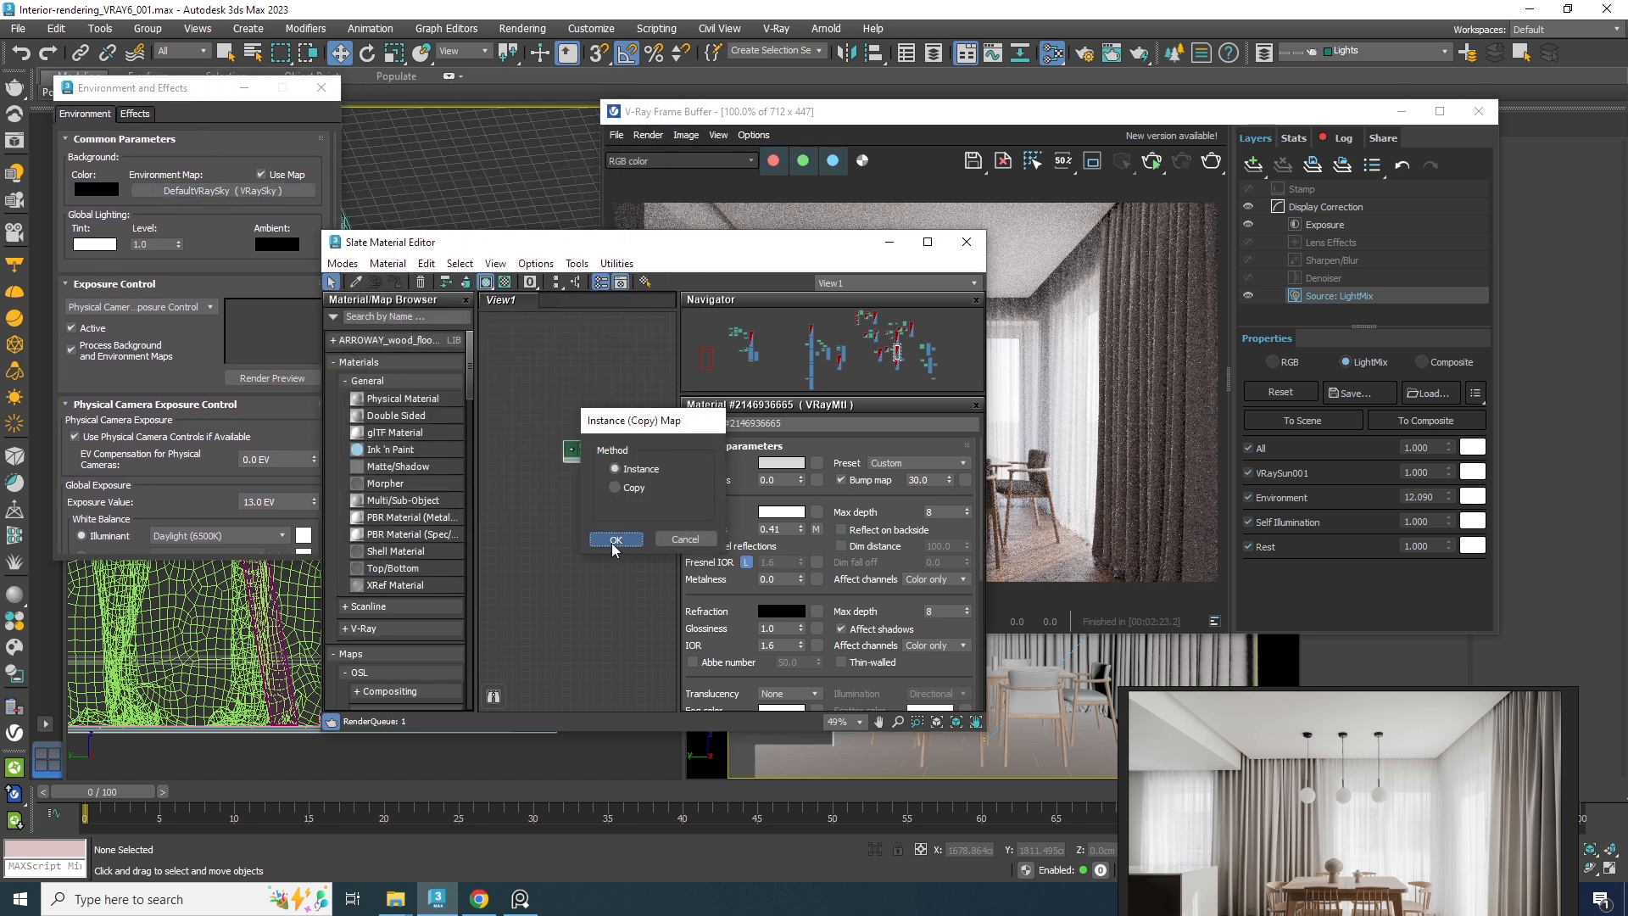
left_click(615, 540)
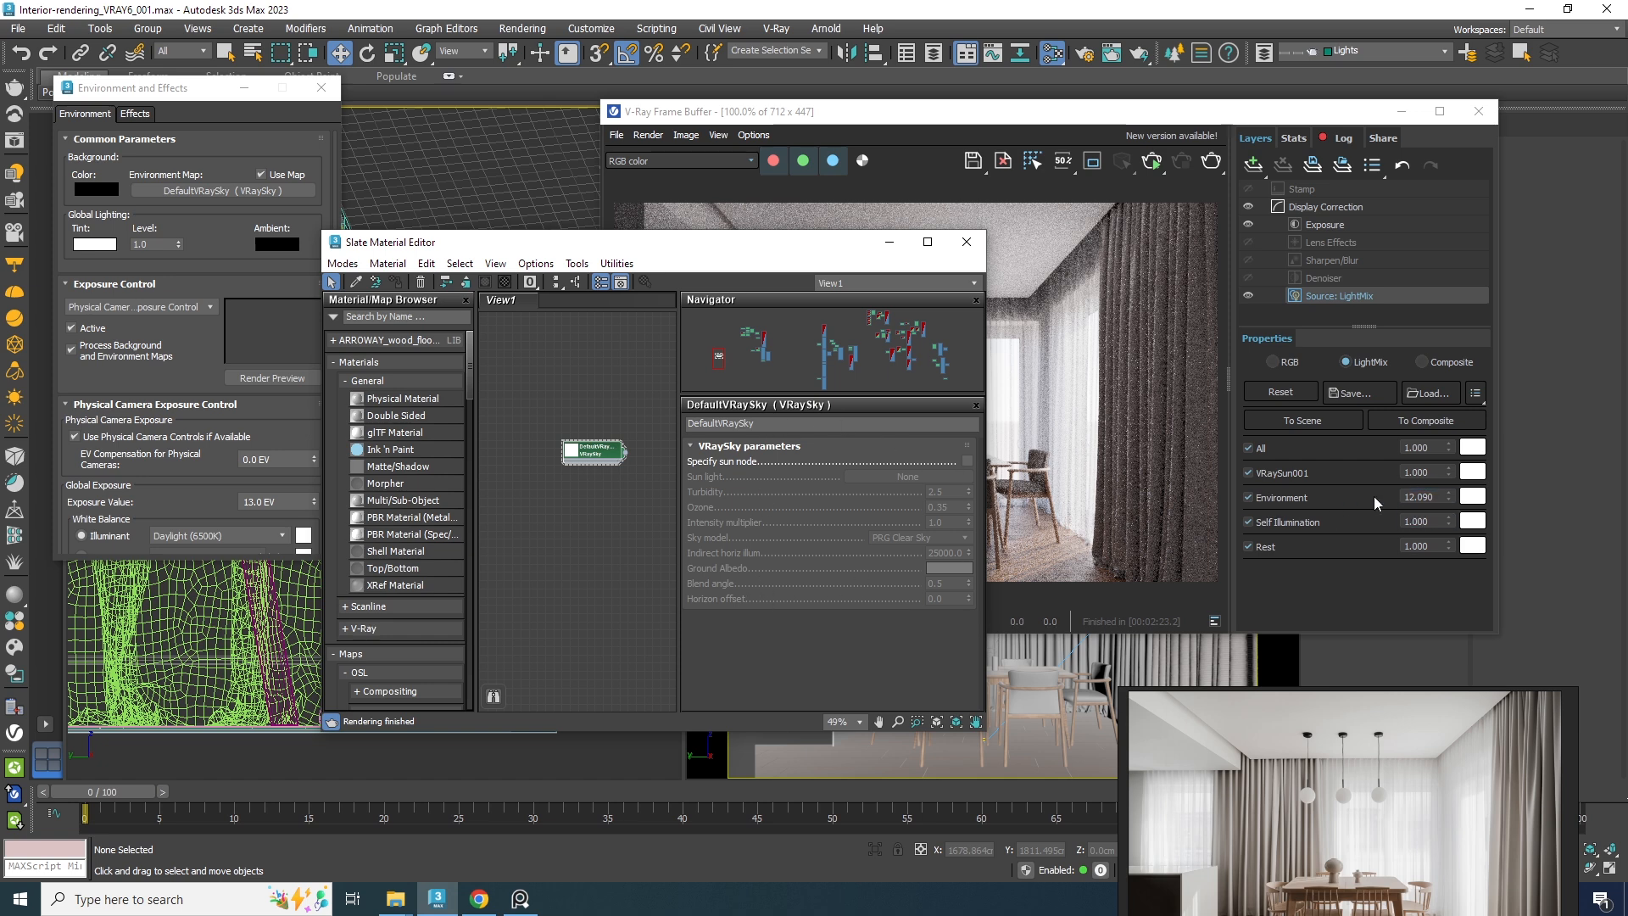
Send the LightMix intensities to the scene and bring the environment's new VRayCompTex map into the material graph as an instance
left_click(1302, 425)
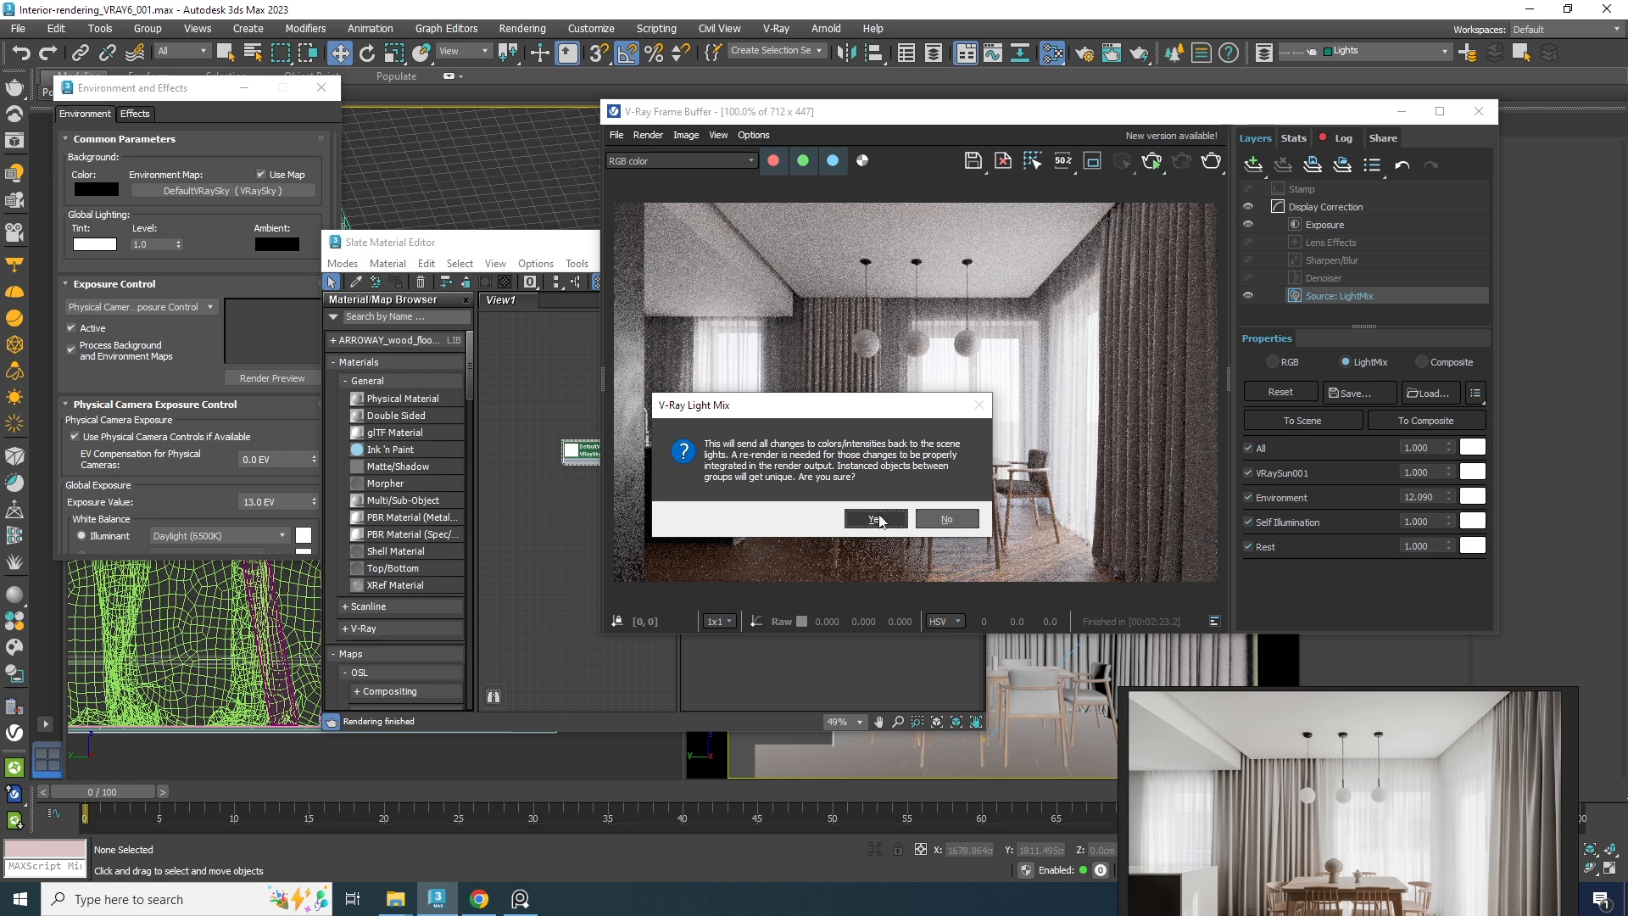
left_click(878, 520)
middle_click_drag(574, 535, 538, 534)
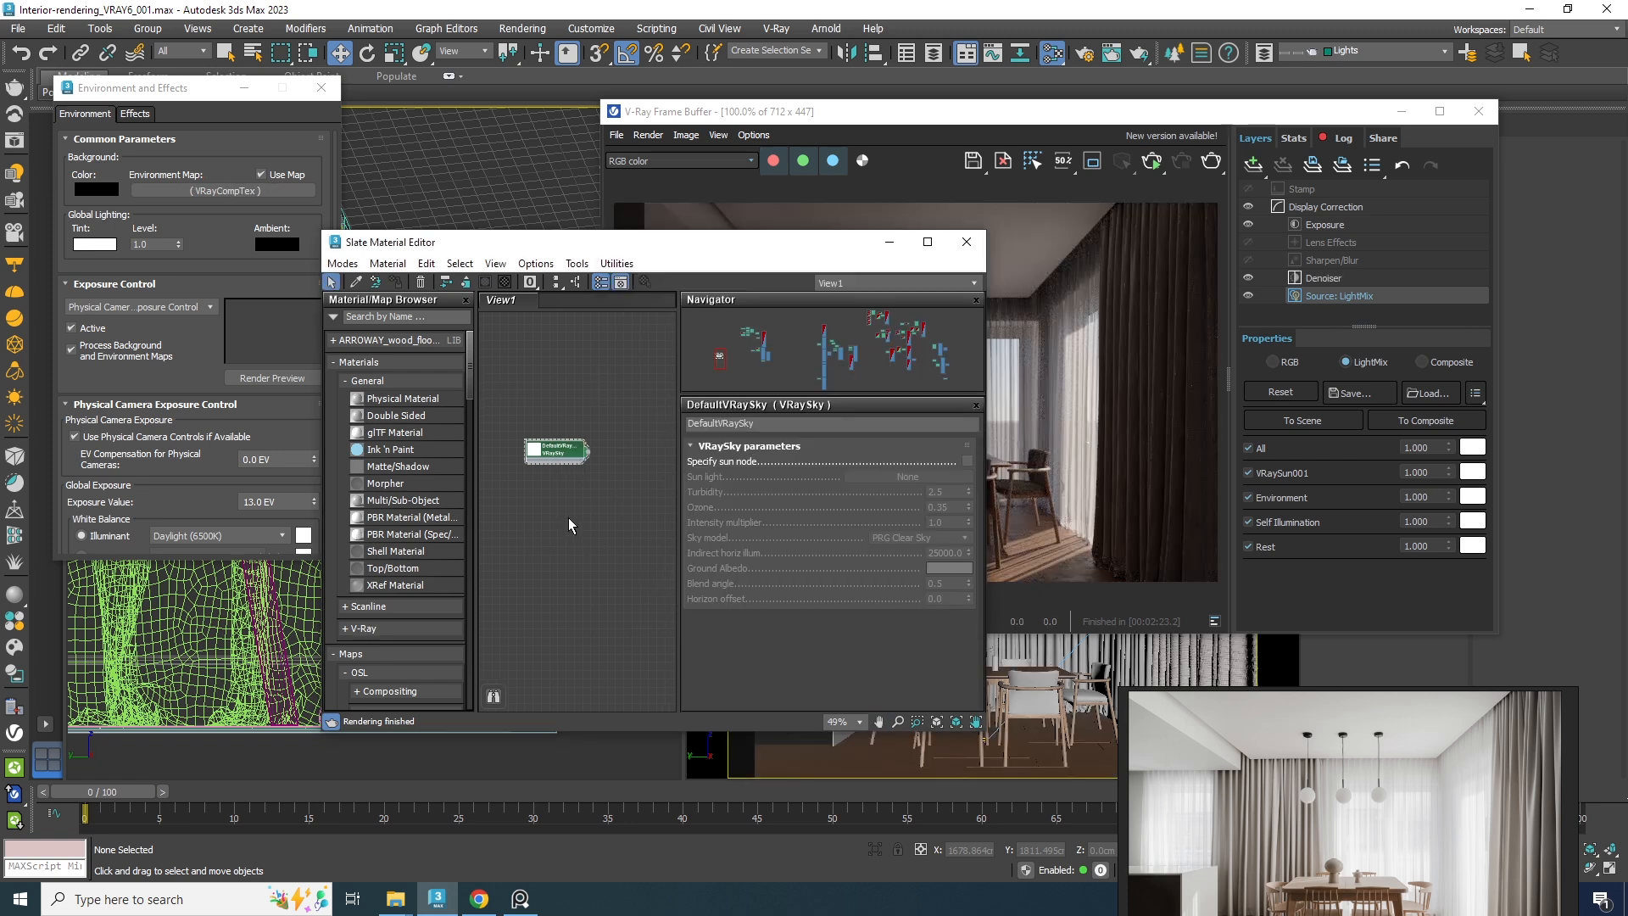
left_click(201, 193)
left_click_drag(202, 194, 570, 418)
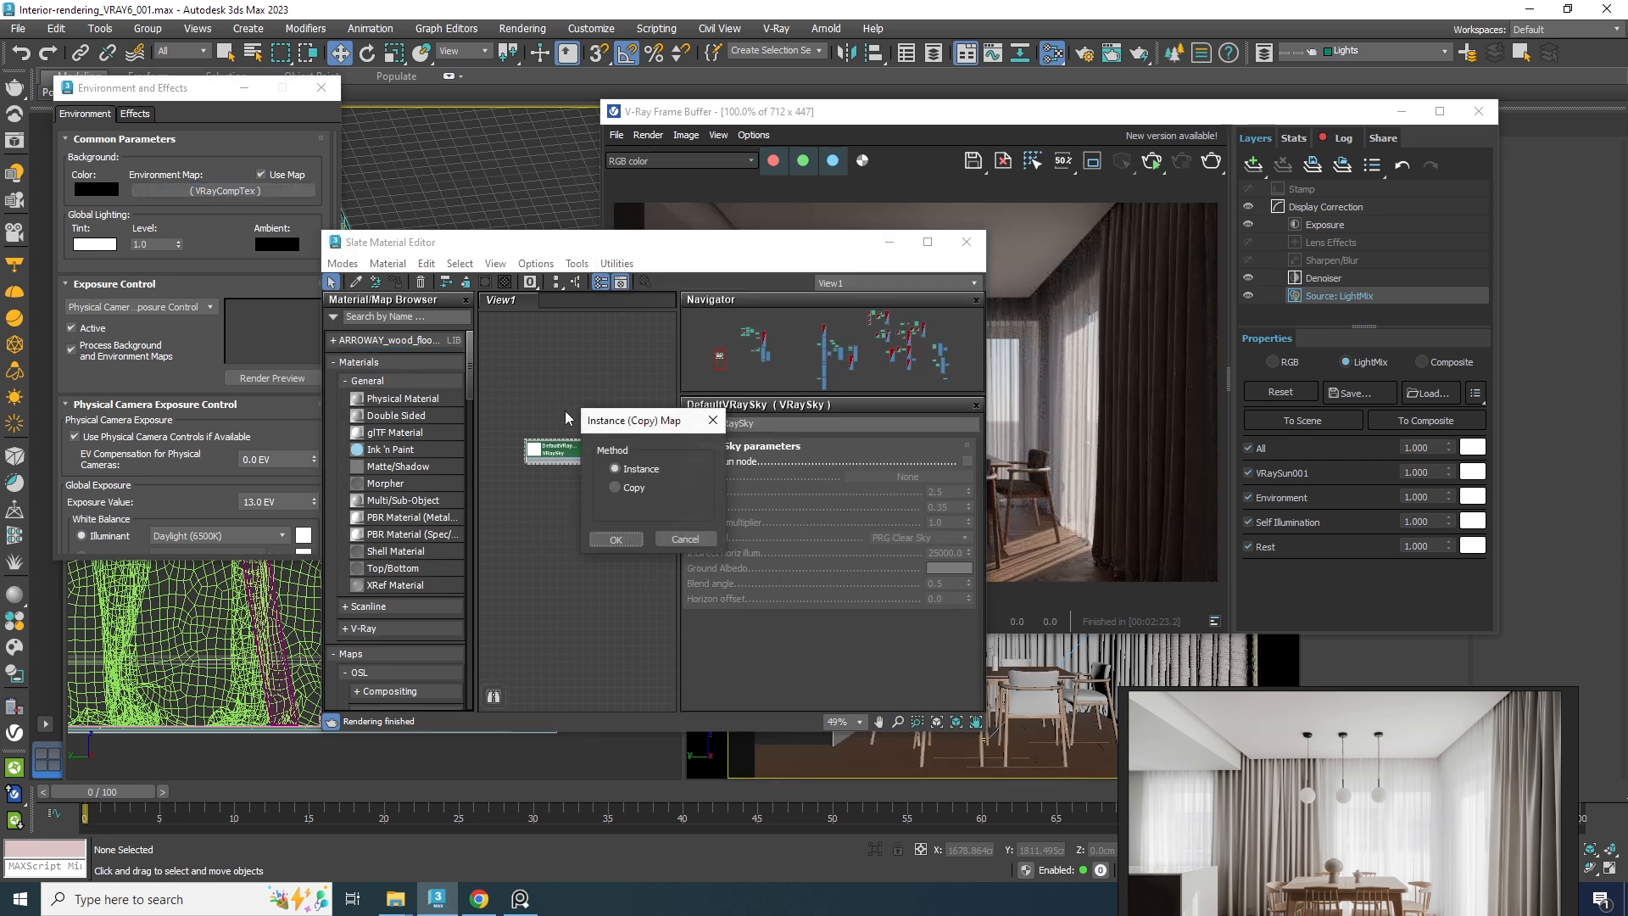
left_click(617, 540)
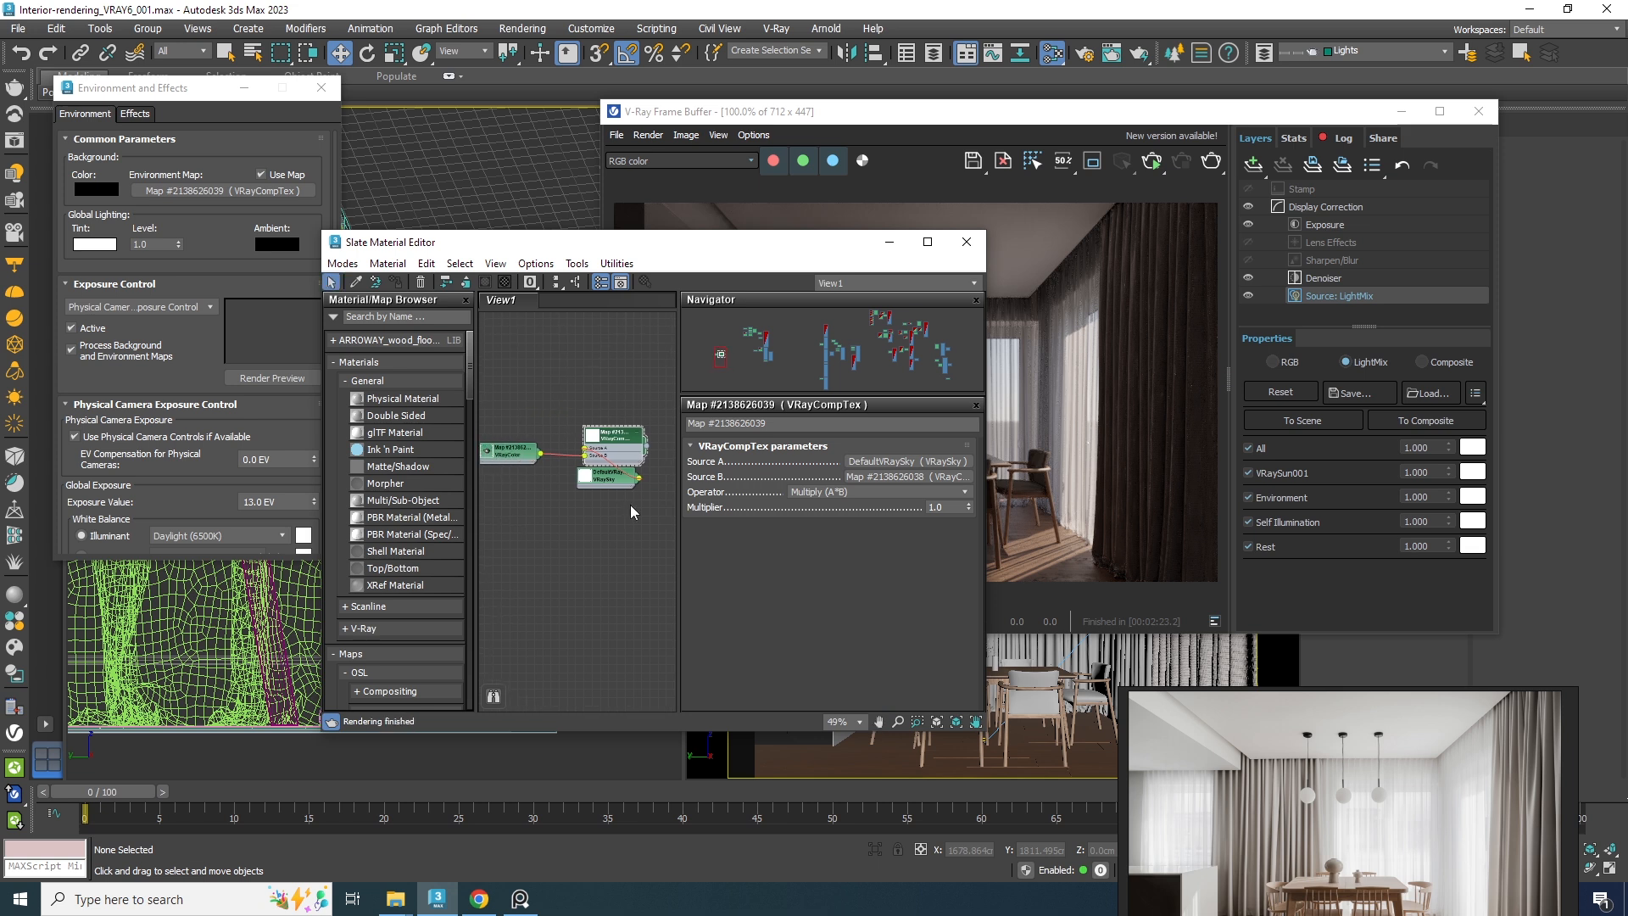
Examine the RGB multiplier of the VRayColor node and the sources and operator of the VRayCompTex node
left_click_drag(607, 489, 509, 431)
scroll(602, 448, "up", 3)
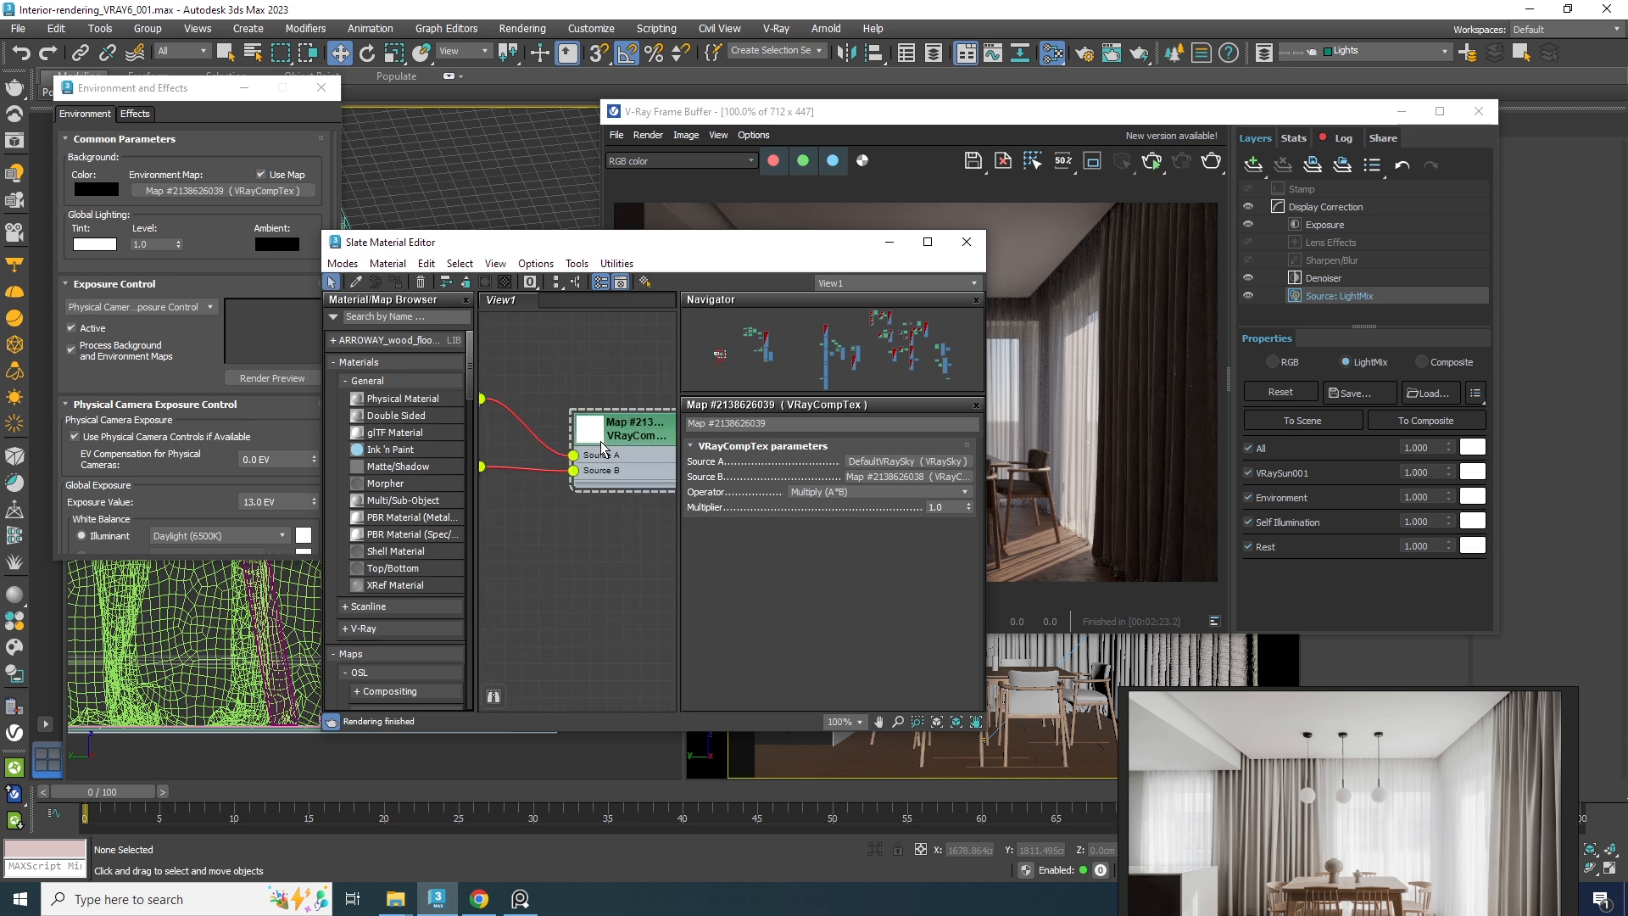
left_click(640, 431)
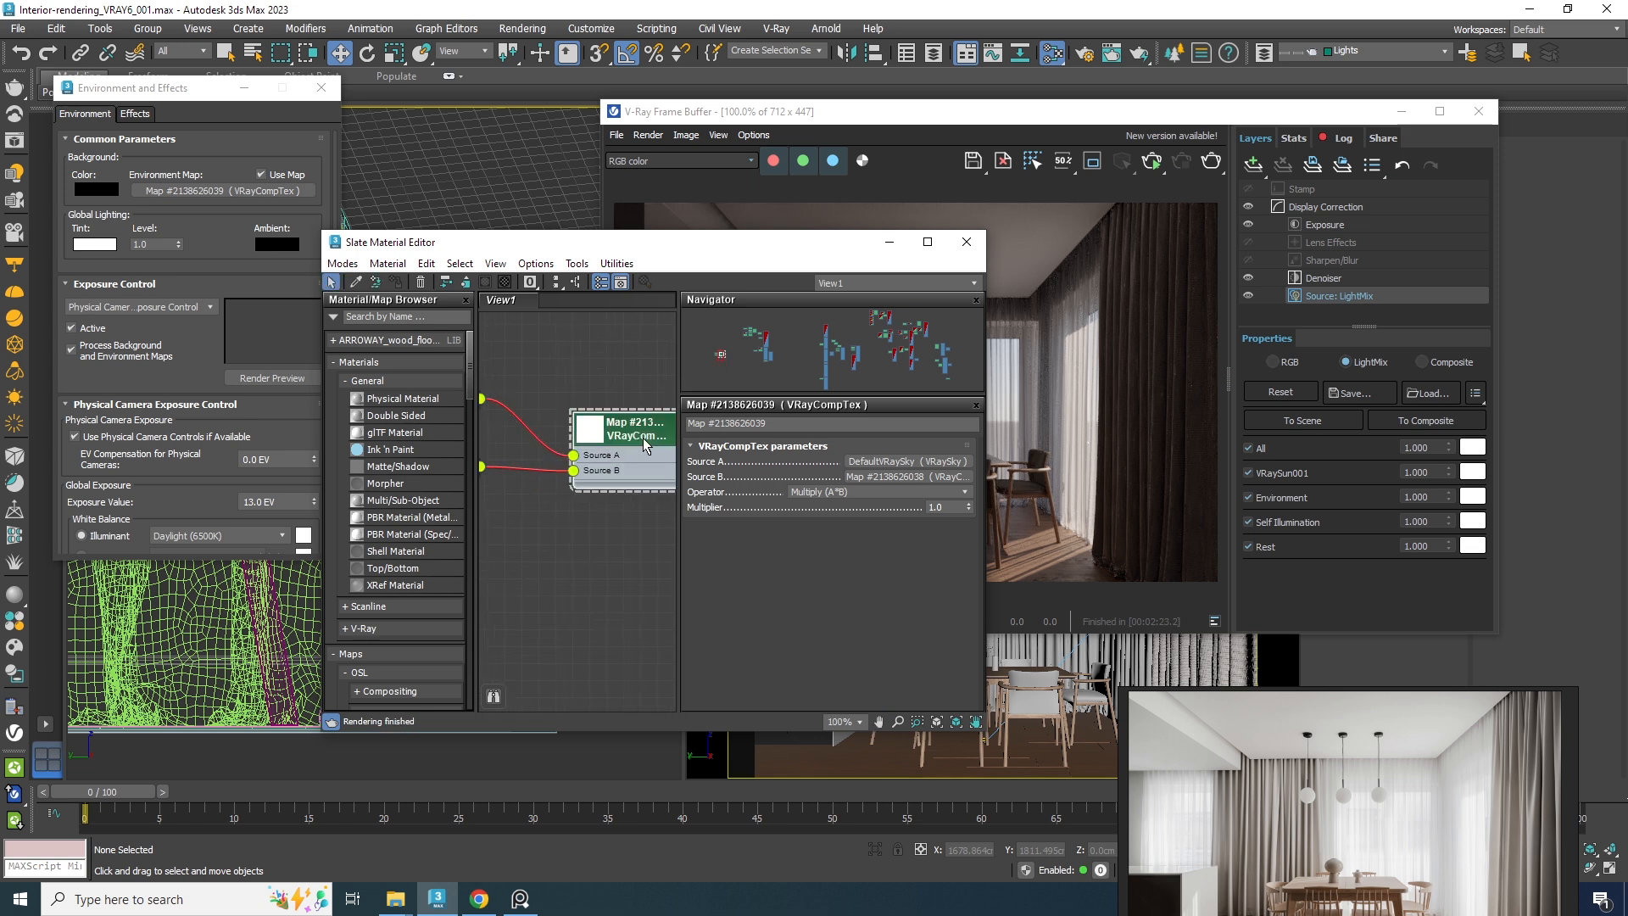
scroll(634, 437, "down", 3)
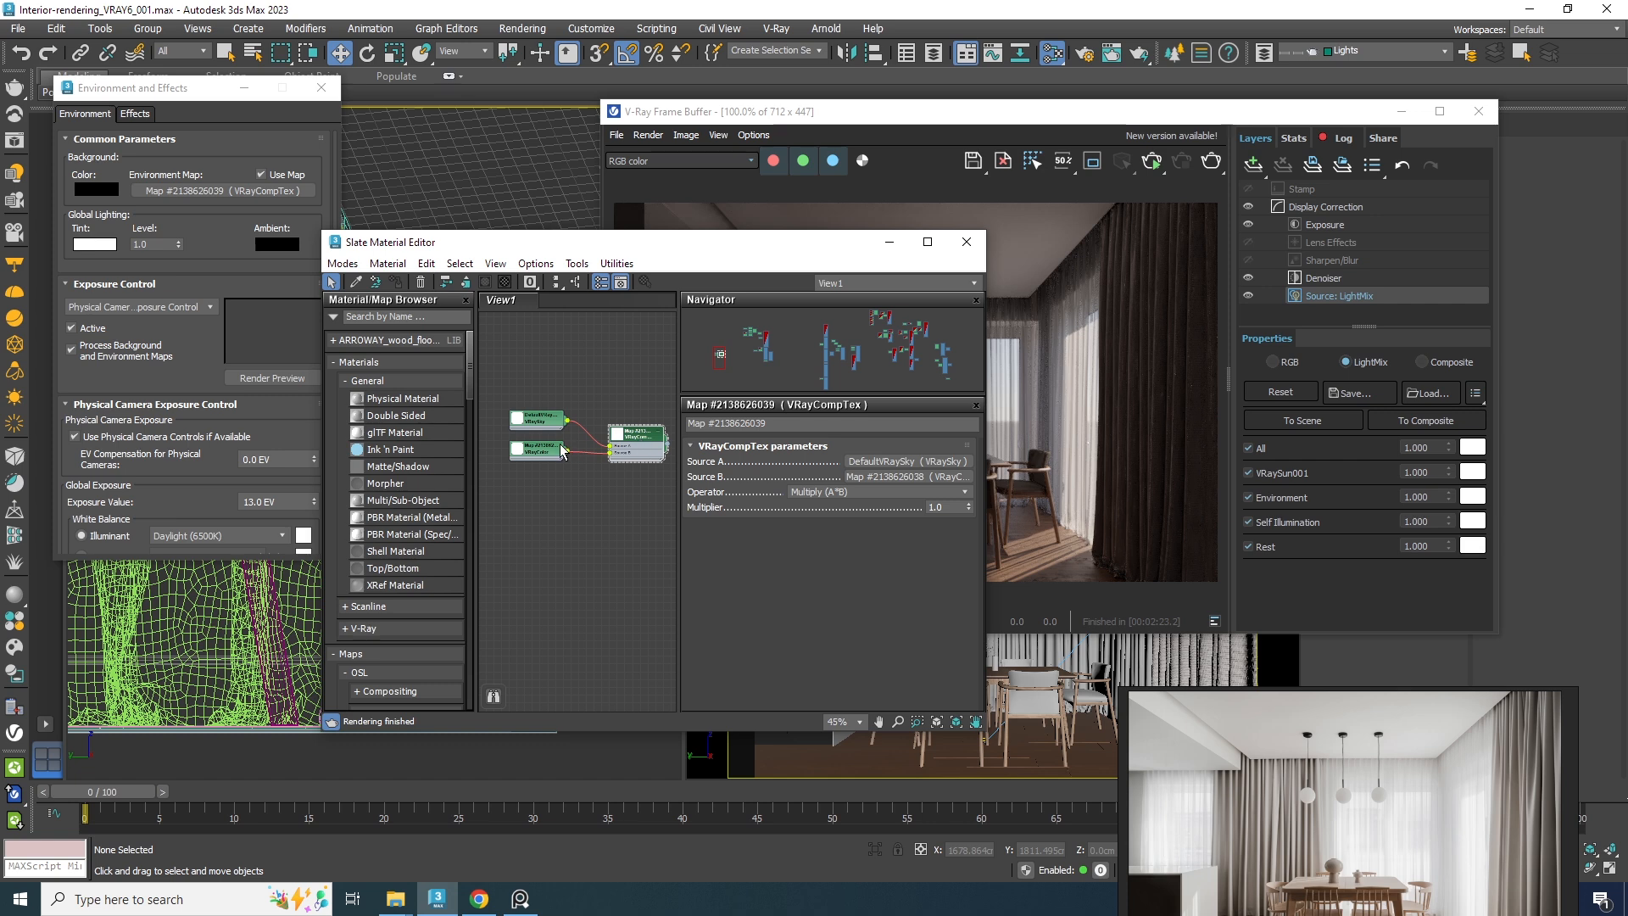
scroll(551, 471, "up", 3)
double_click(543, 467)
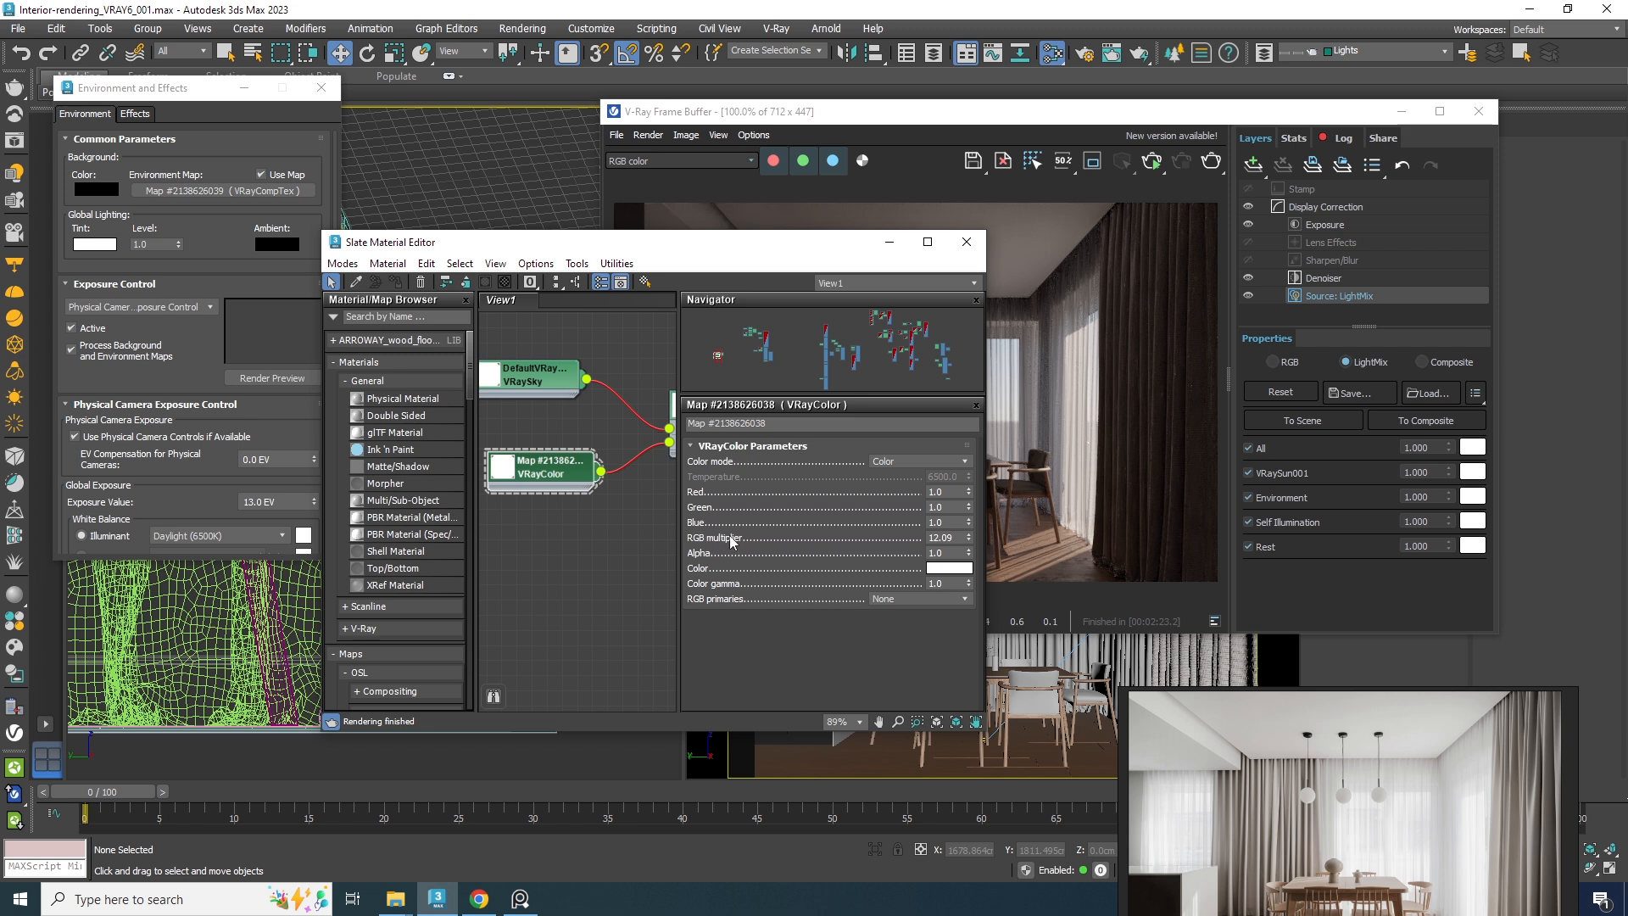
left_click_drag(961, 540, 909, 539)
middle_click_drag(660, 473, 599, 478)
left_click(655, 415)
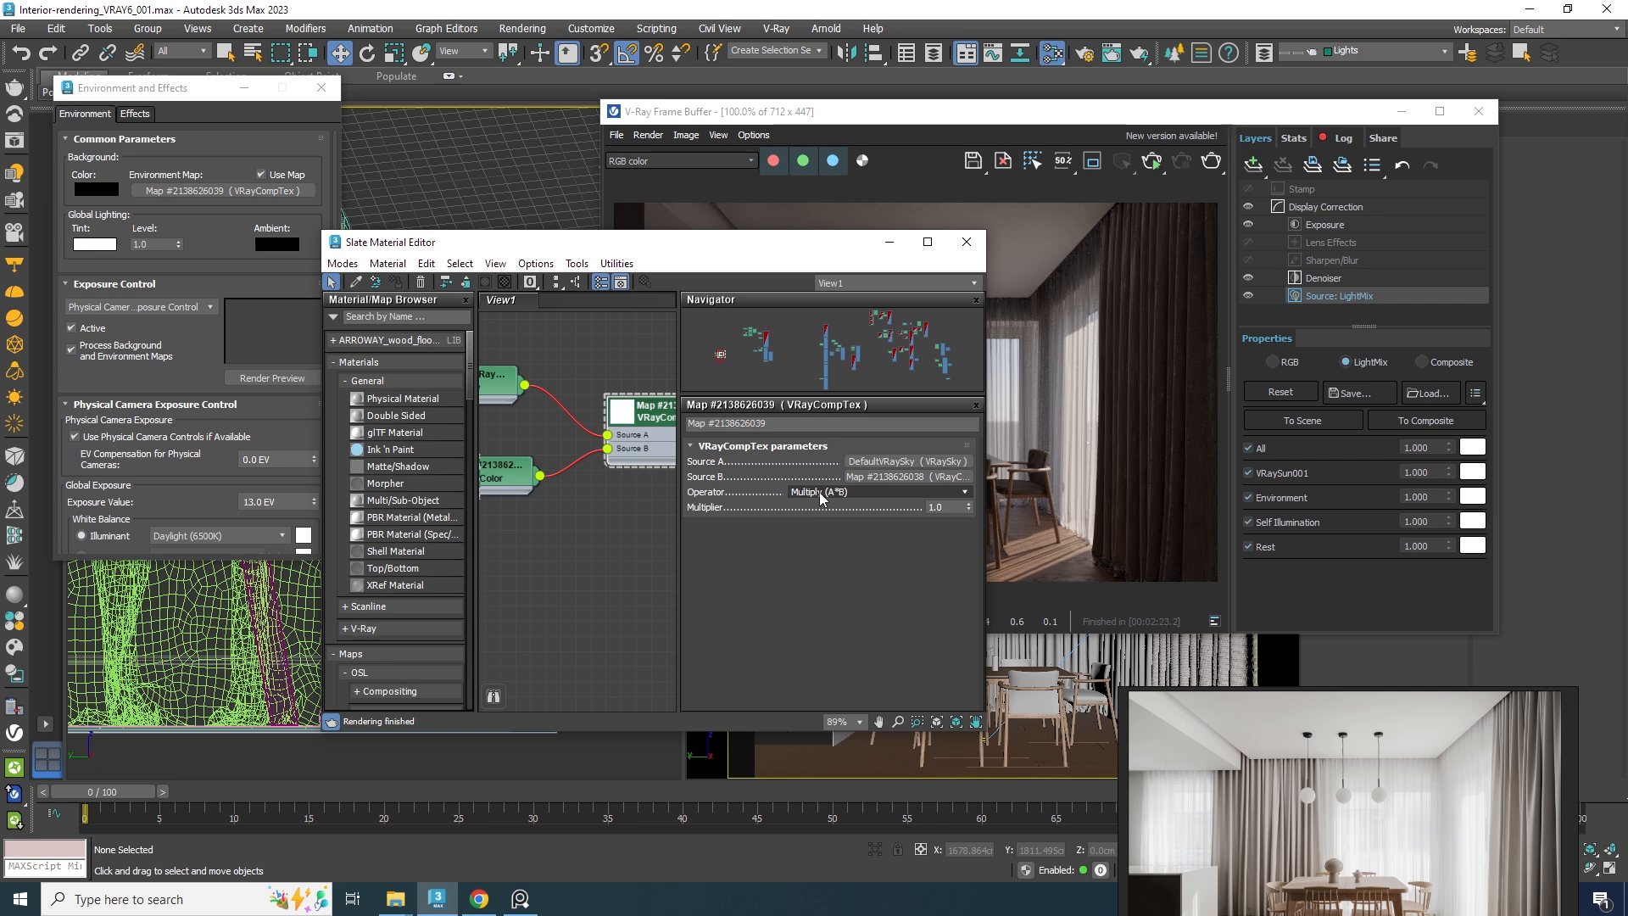
Move the material editor aside, restart the interactive render and open the Denoiser layer's properties
left_click_drag(726, 252, 415, 310)
left_click(1153, 168)
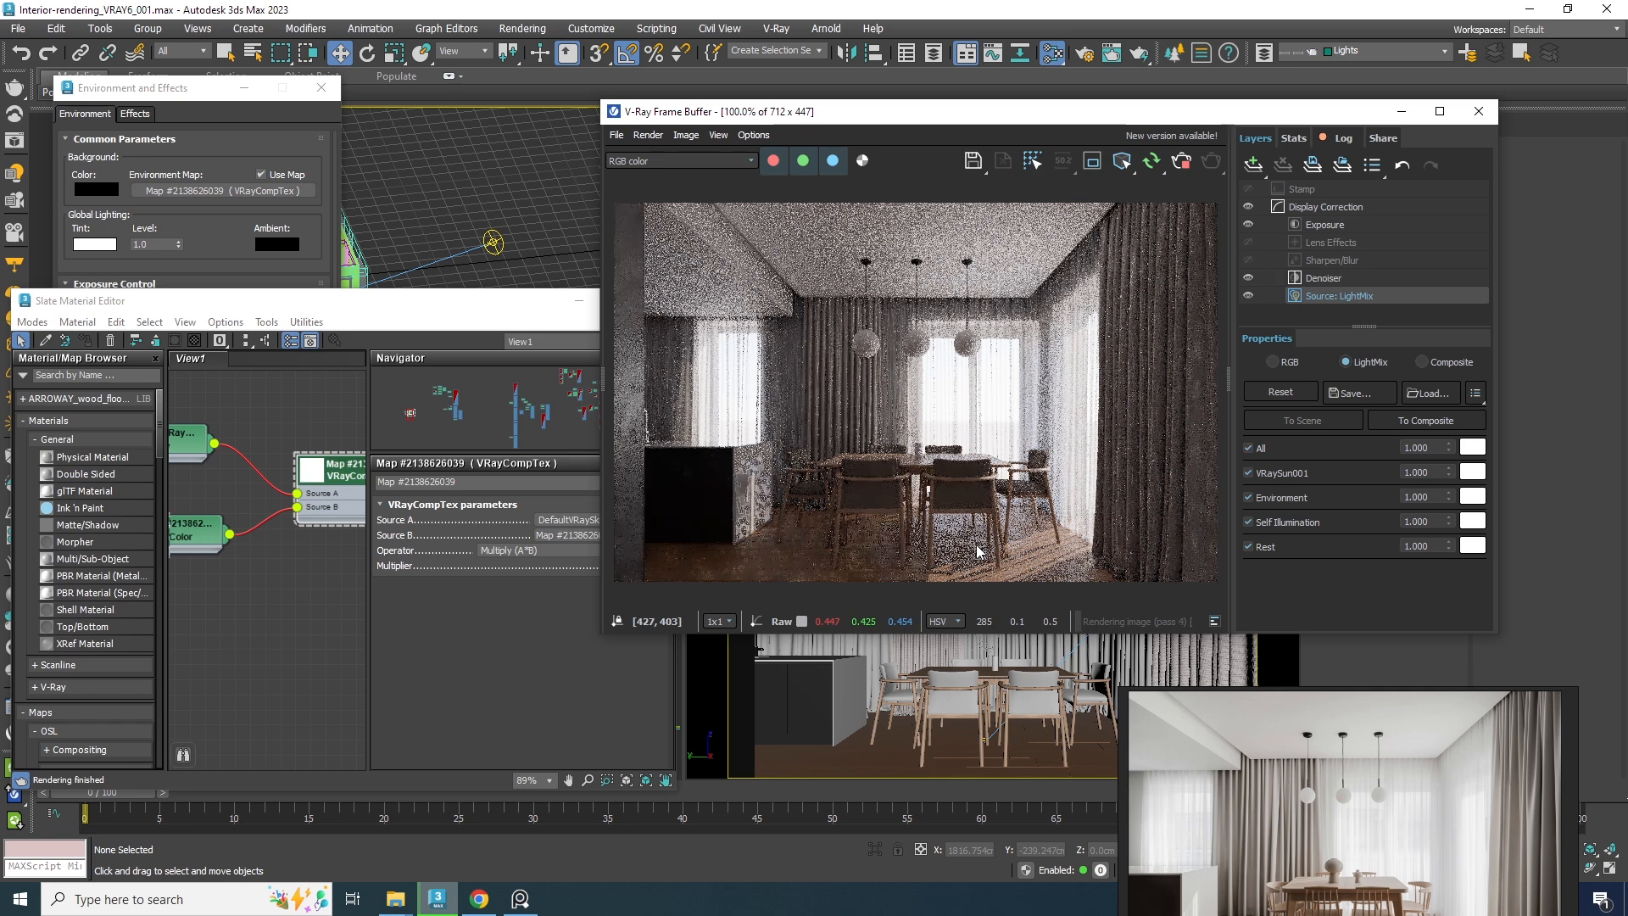
left_click(1339, 279)
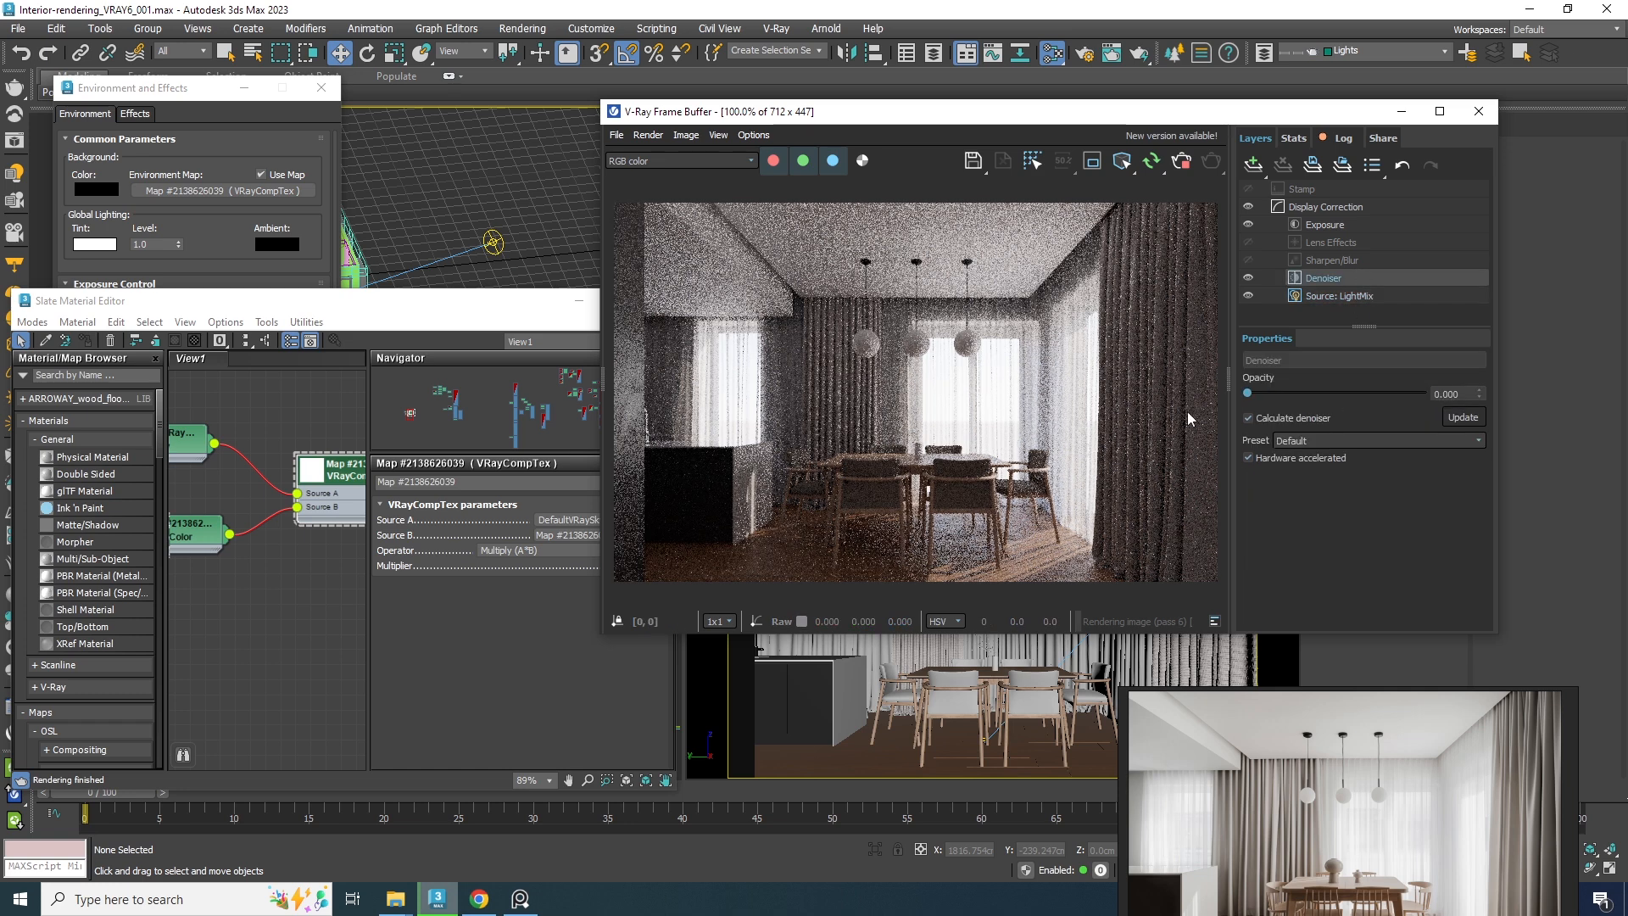
Minimise the material editor, place the render beside the reference photo and set the LightMix Environment intensity to 2.7
right_click_drag(1226, 832, 1211, 530)
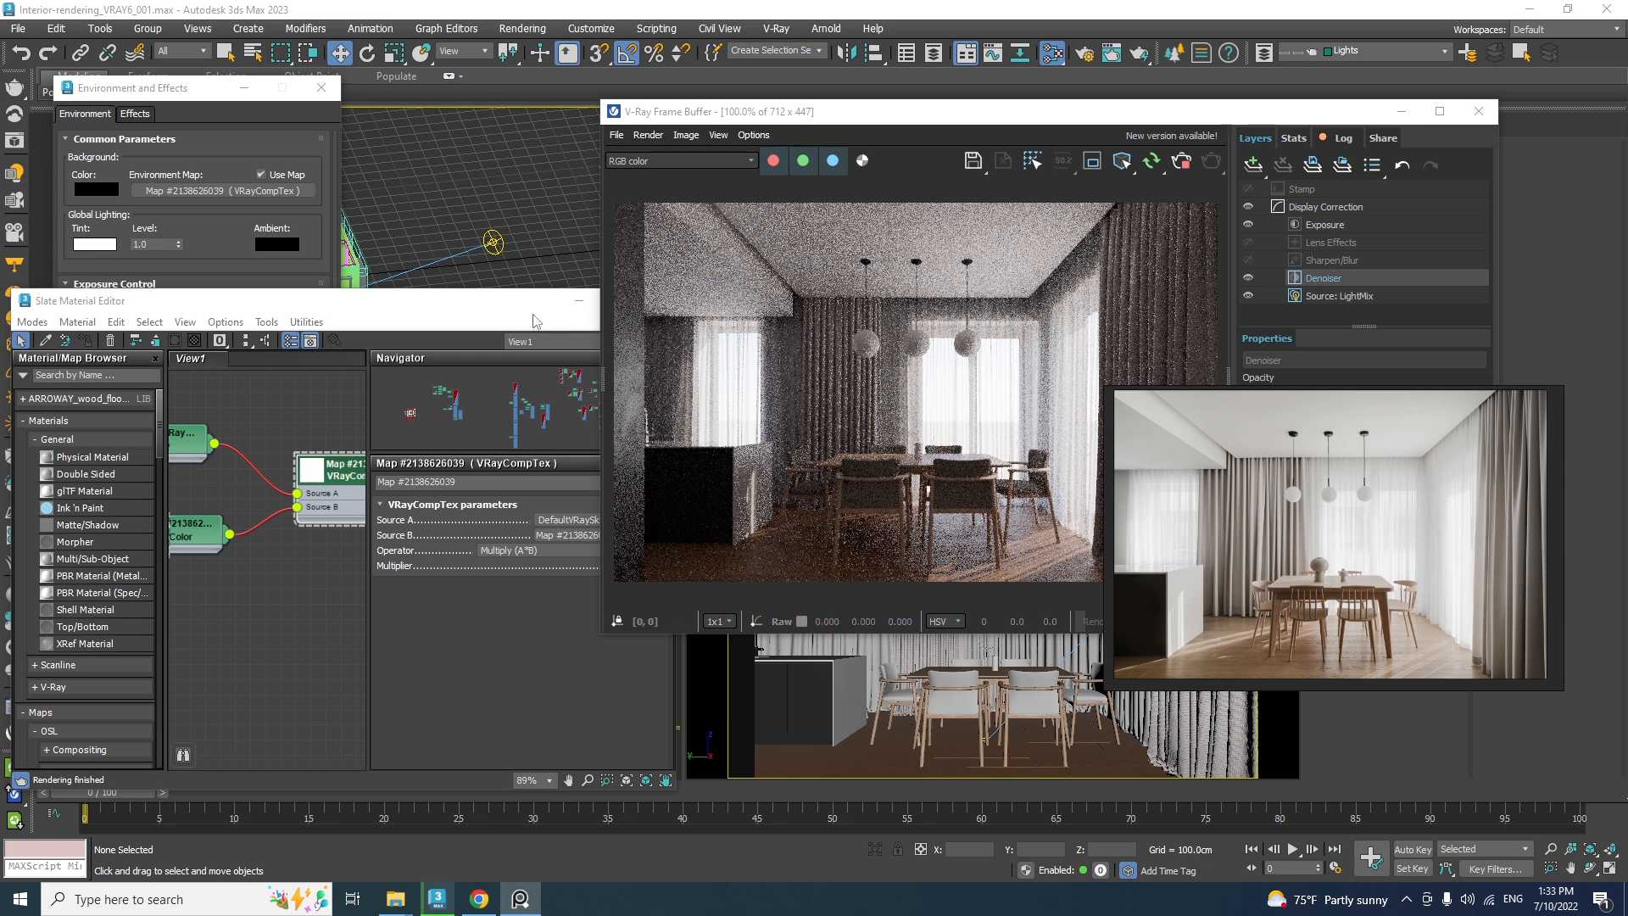
left_click(579, 301)
left_click_drag(1062, 124, 665, 140)
left_click(1004, 310)
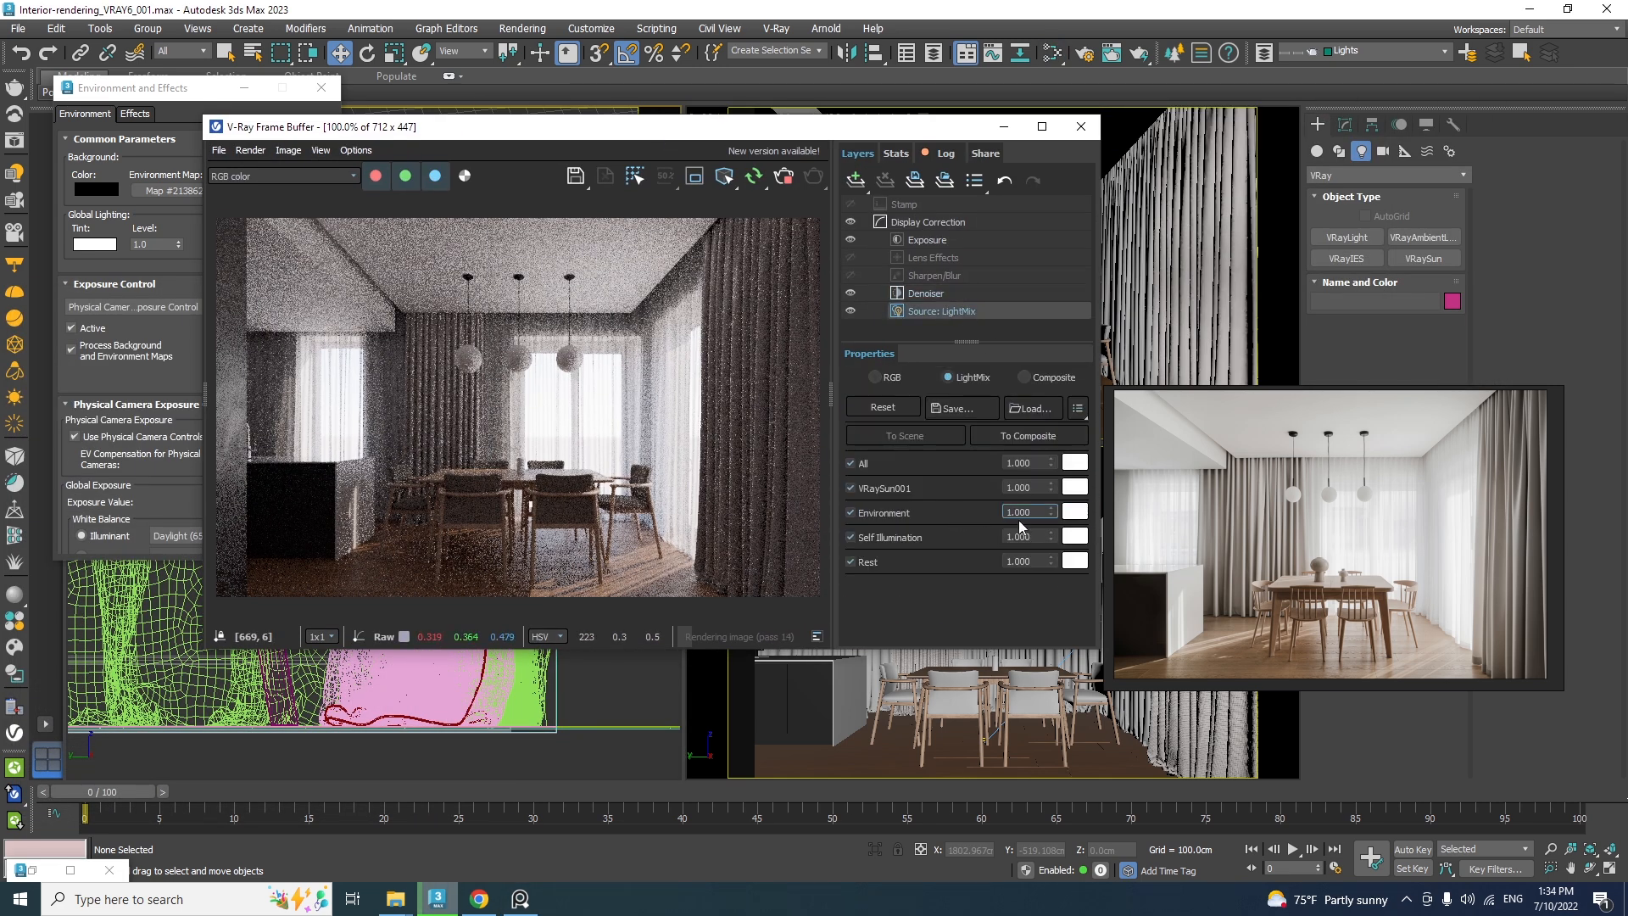
left_click_drag(1051, 514, 971, 214)
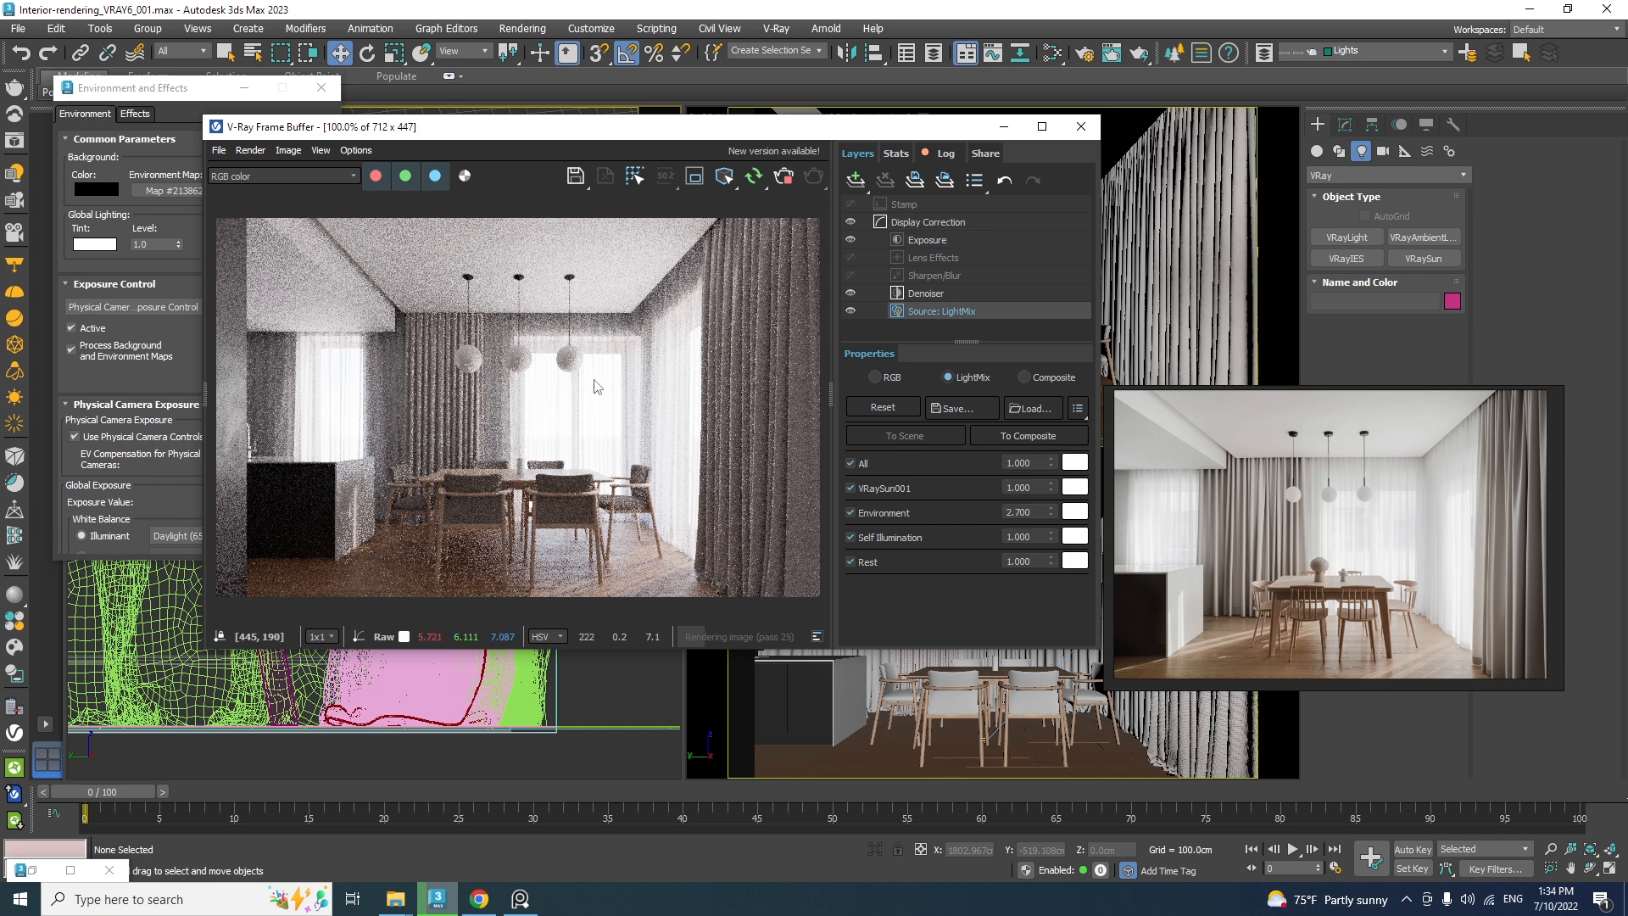
Stop the interactive render and send the adjusted LightMix intensities back to the scene lights
left_click(784, 177)
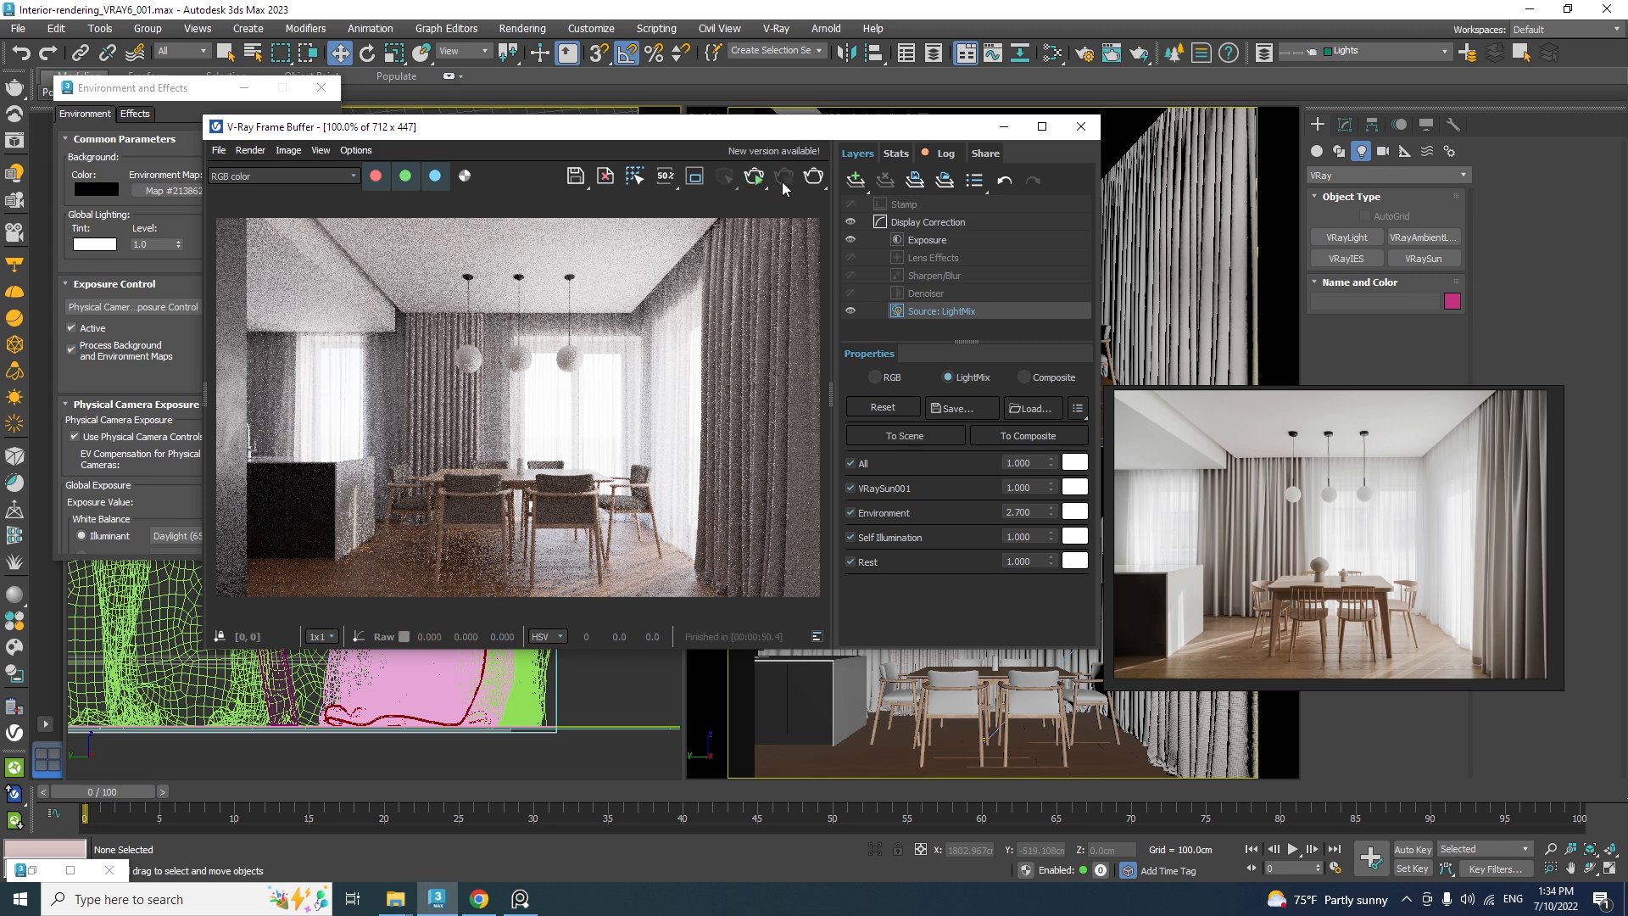
left_click(887, 435)
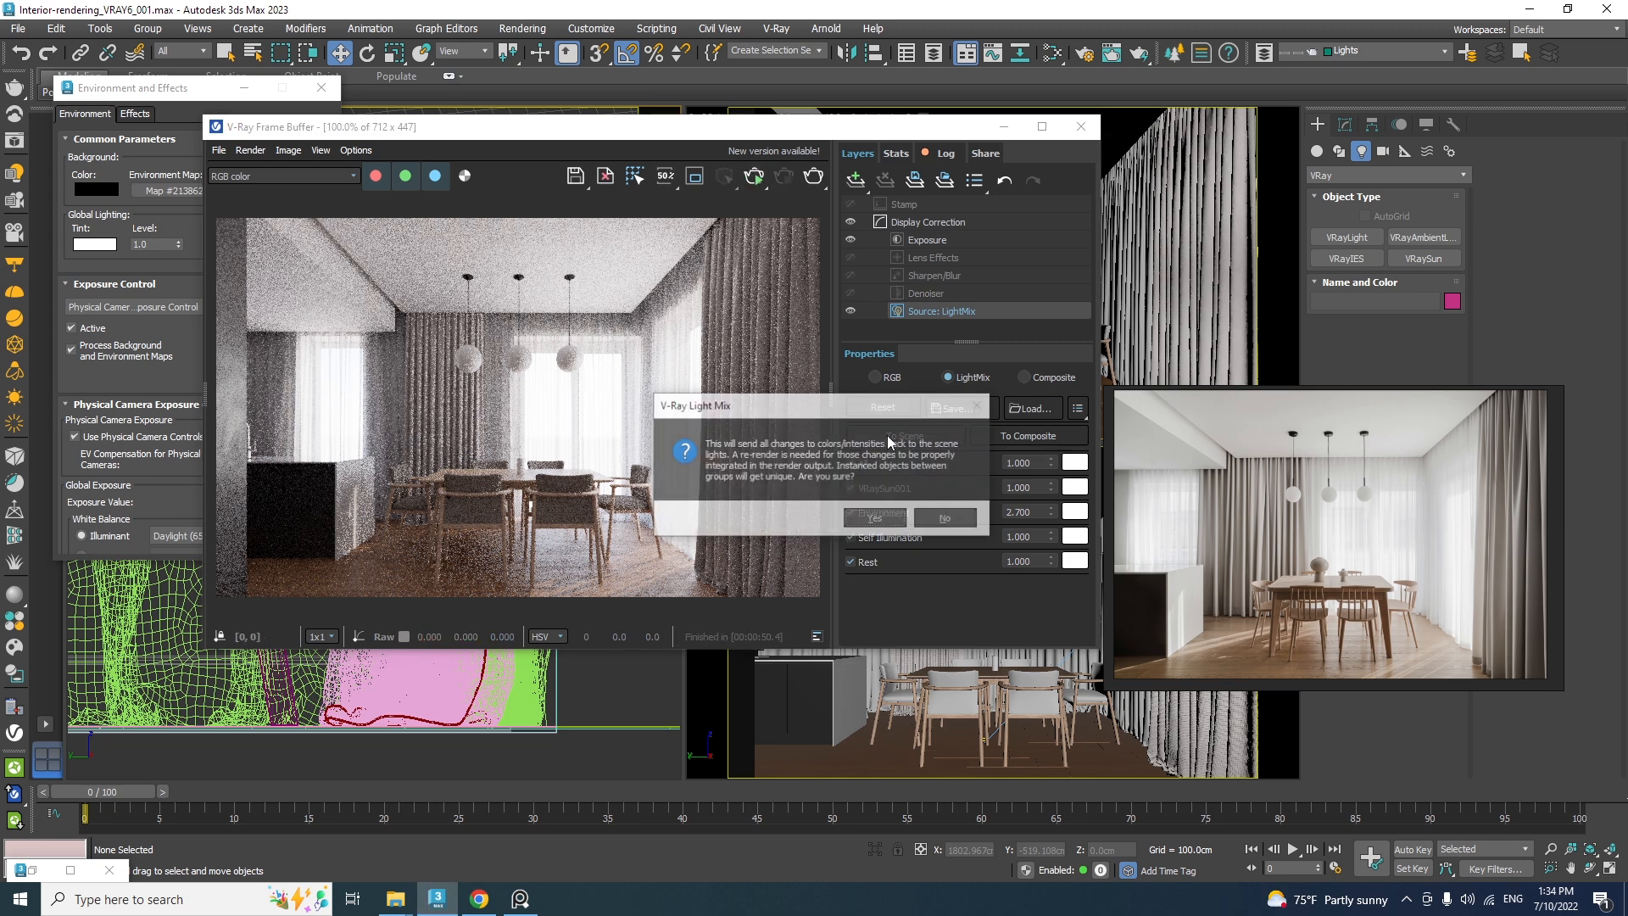
left_click(873, 521)
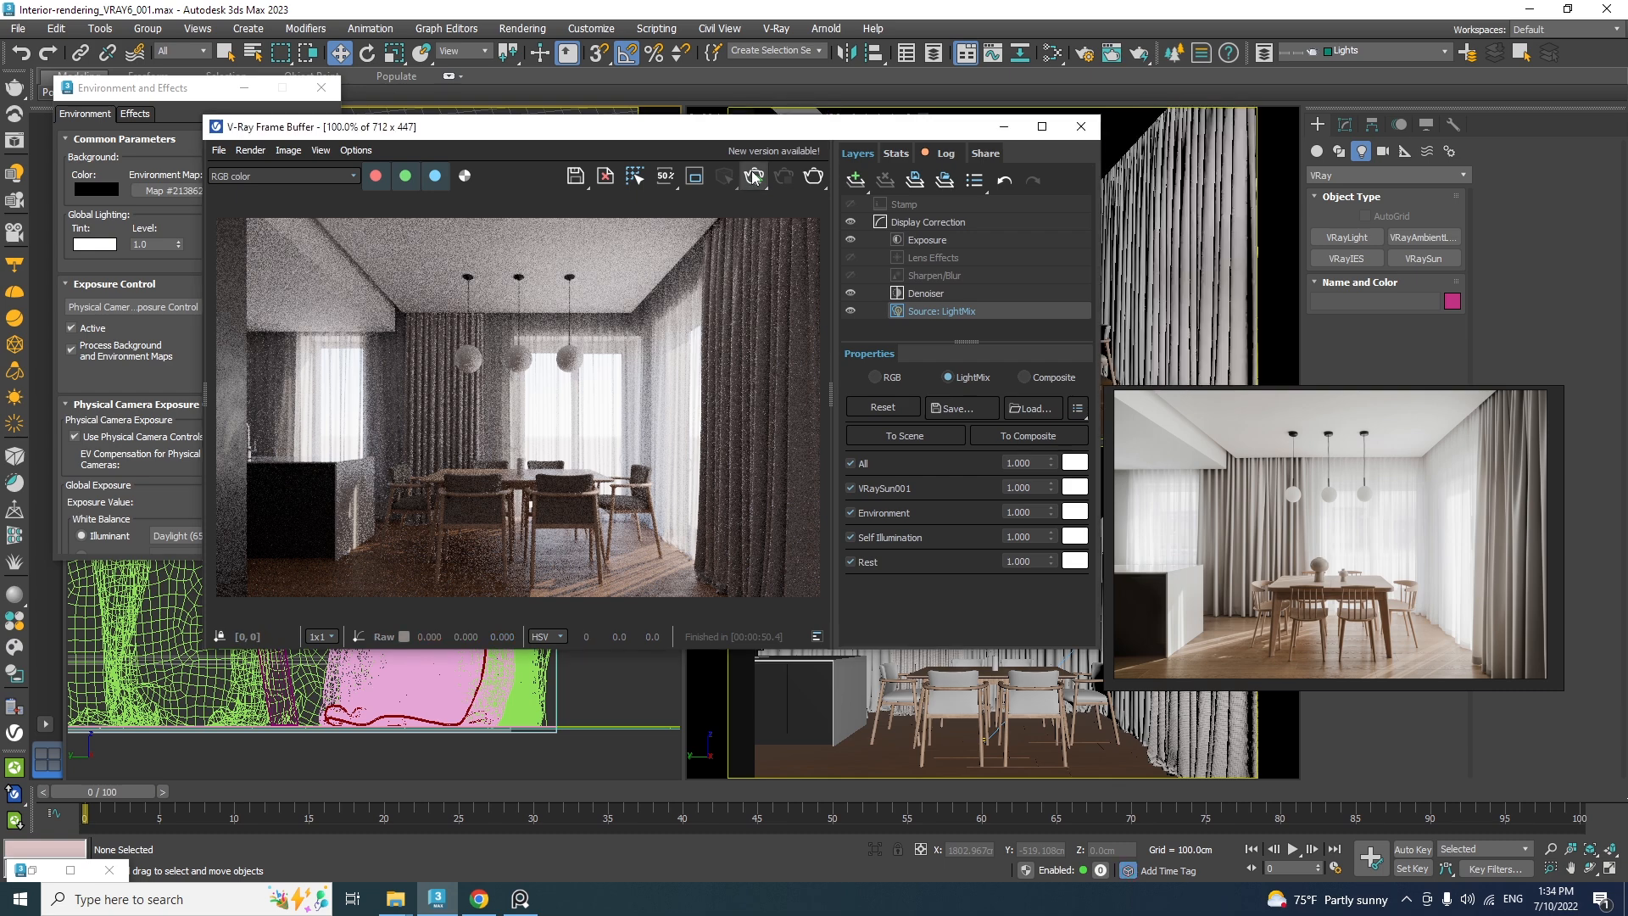
Start the interactive render and raise the Exposure layer's exposure to about 0.728
left_click(742, 186)
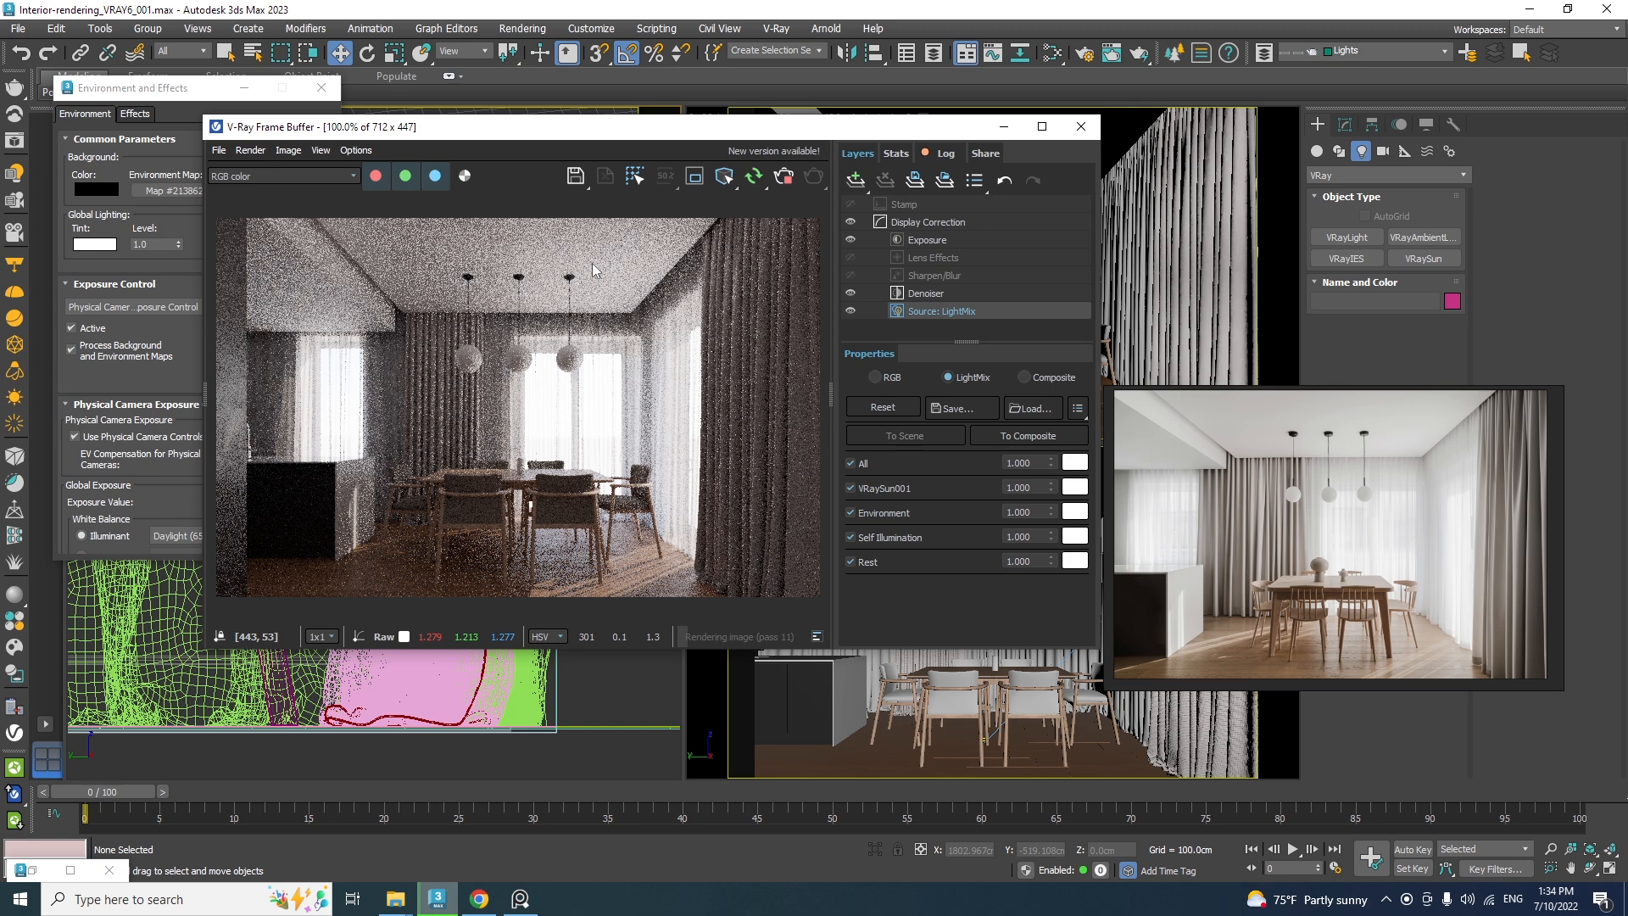
left_click(927, 240)
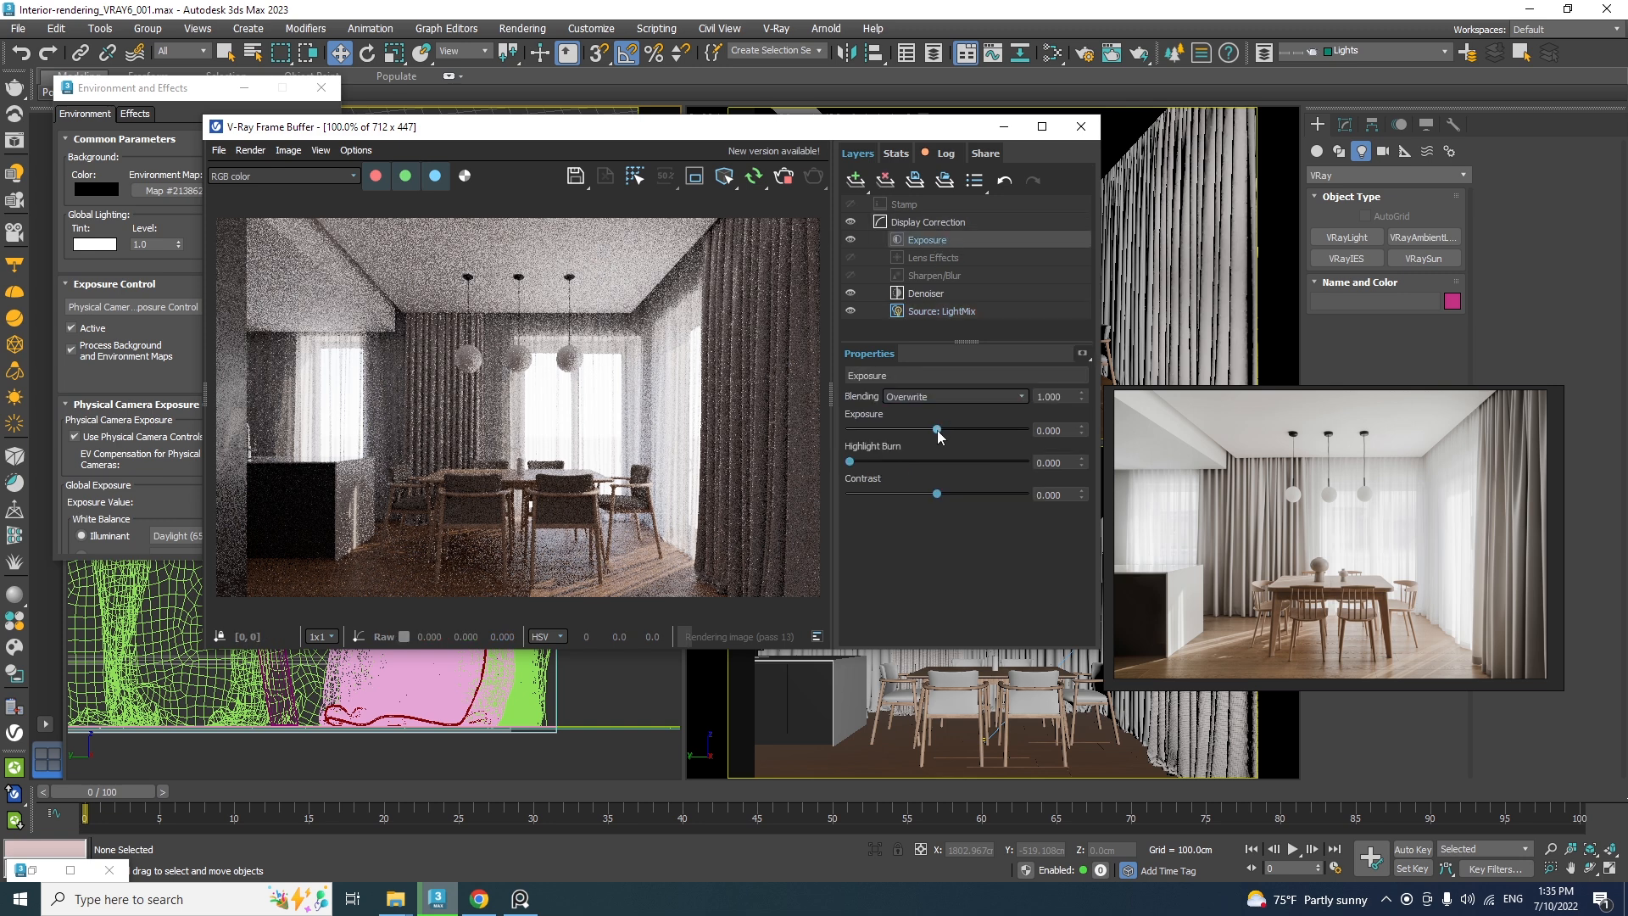
left_click_drag(938, 429, 951, 426)
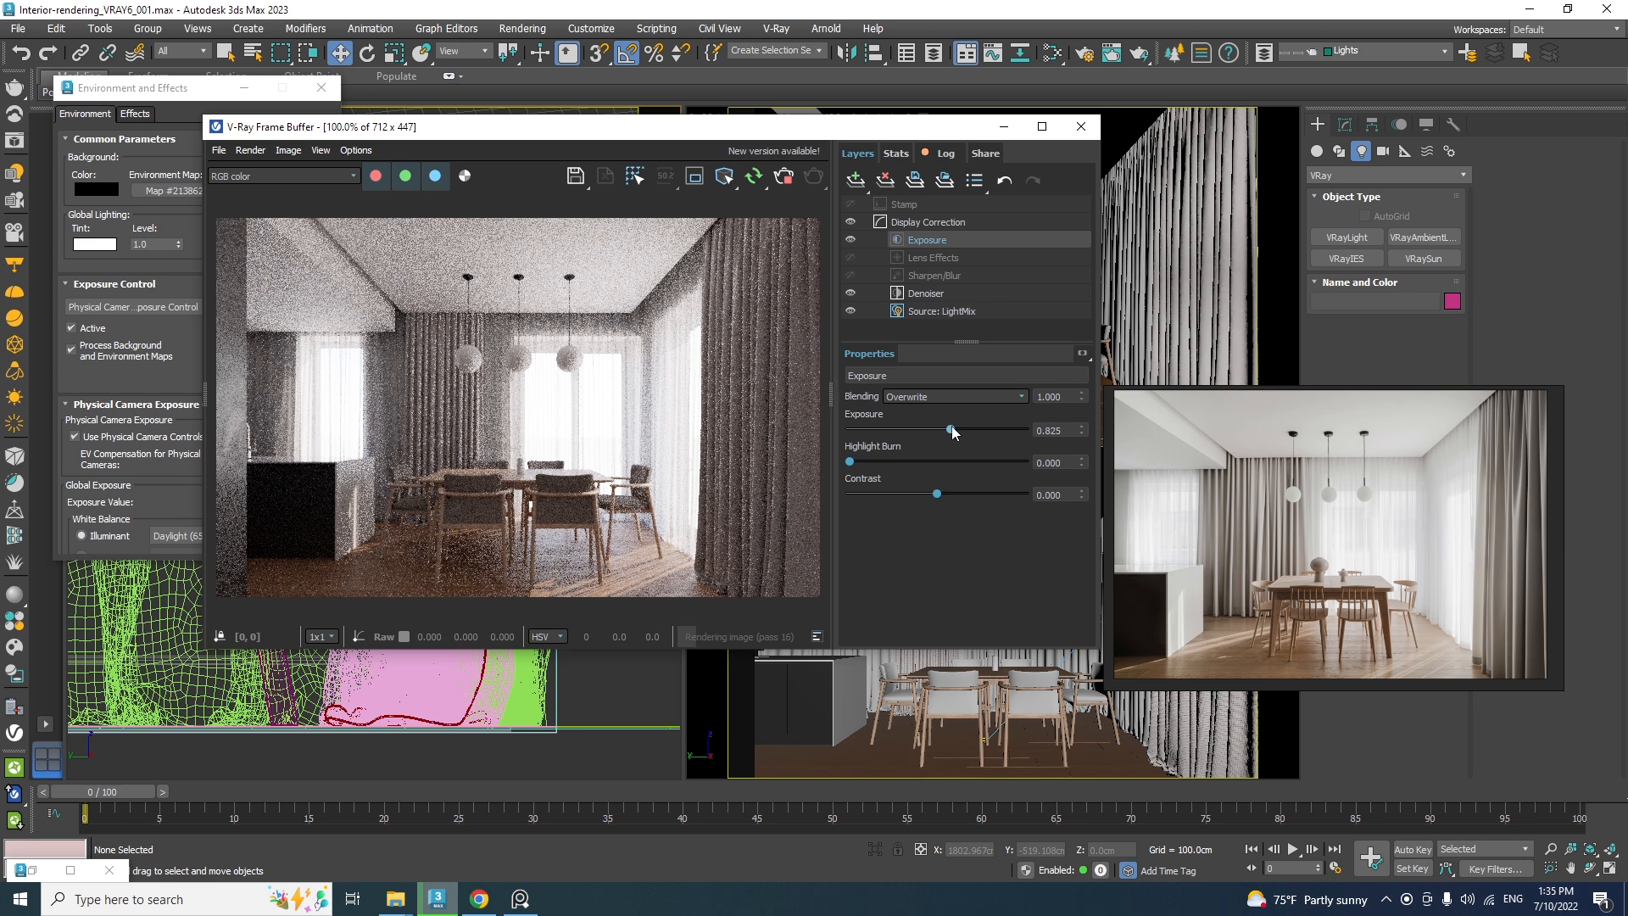
Set the LightMix Environment intensity to 1.555 and the VRaySun001 intensity to 0.755
left_click(945, 318)
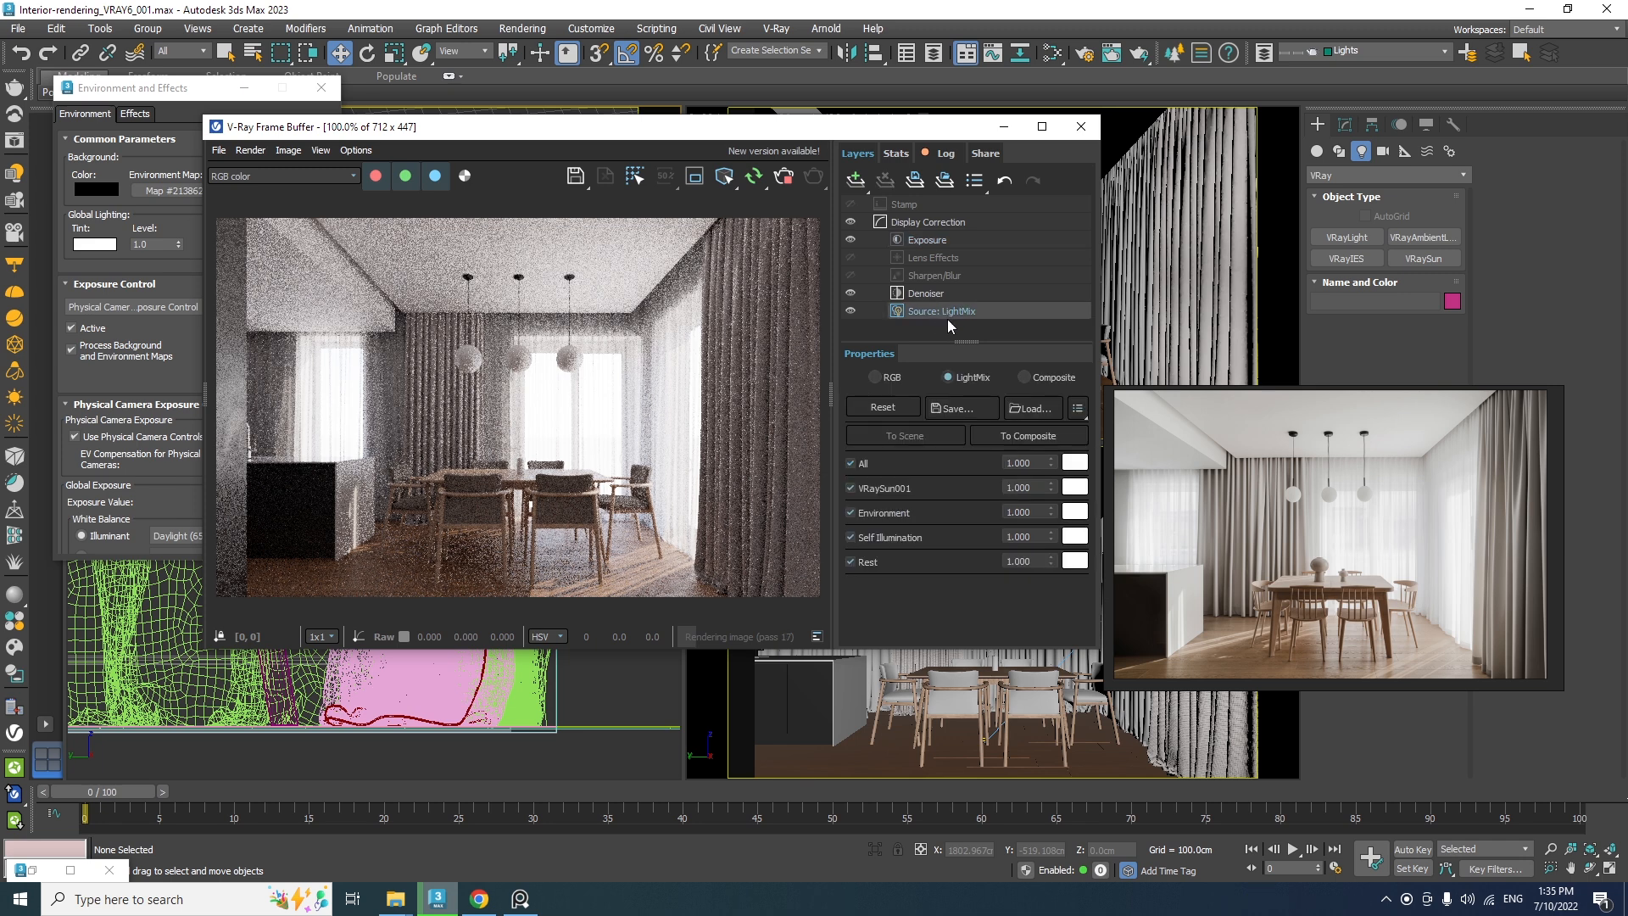
left_click_drag(1051, 512, 1018, 394)
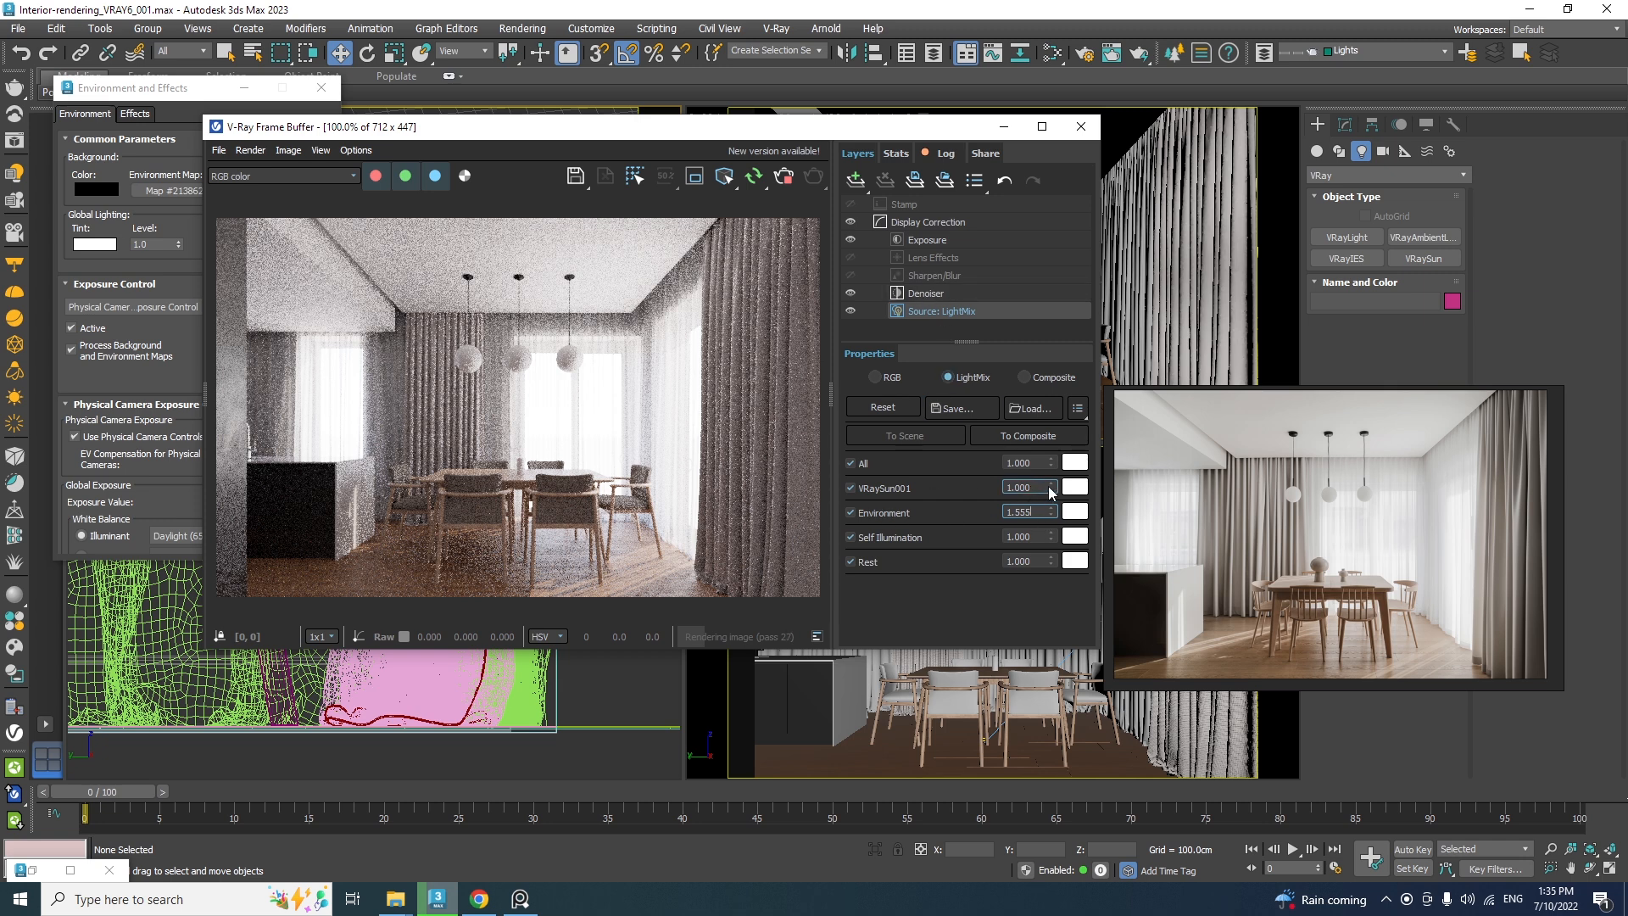
left_click_drag(1050, 490, 989, 543)
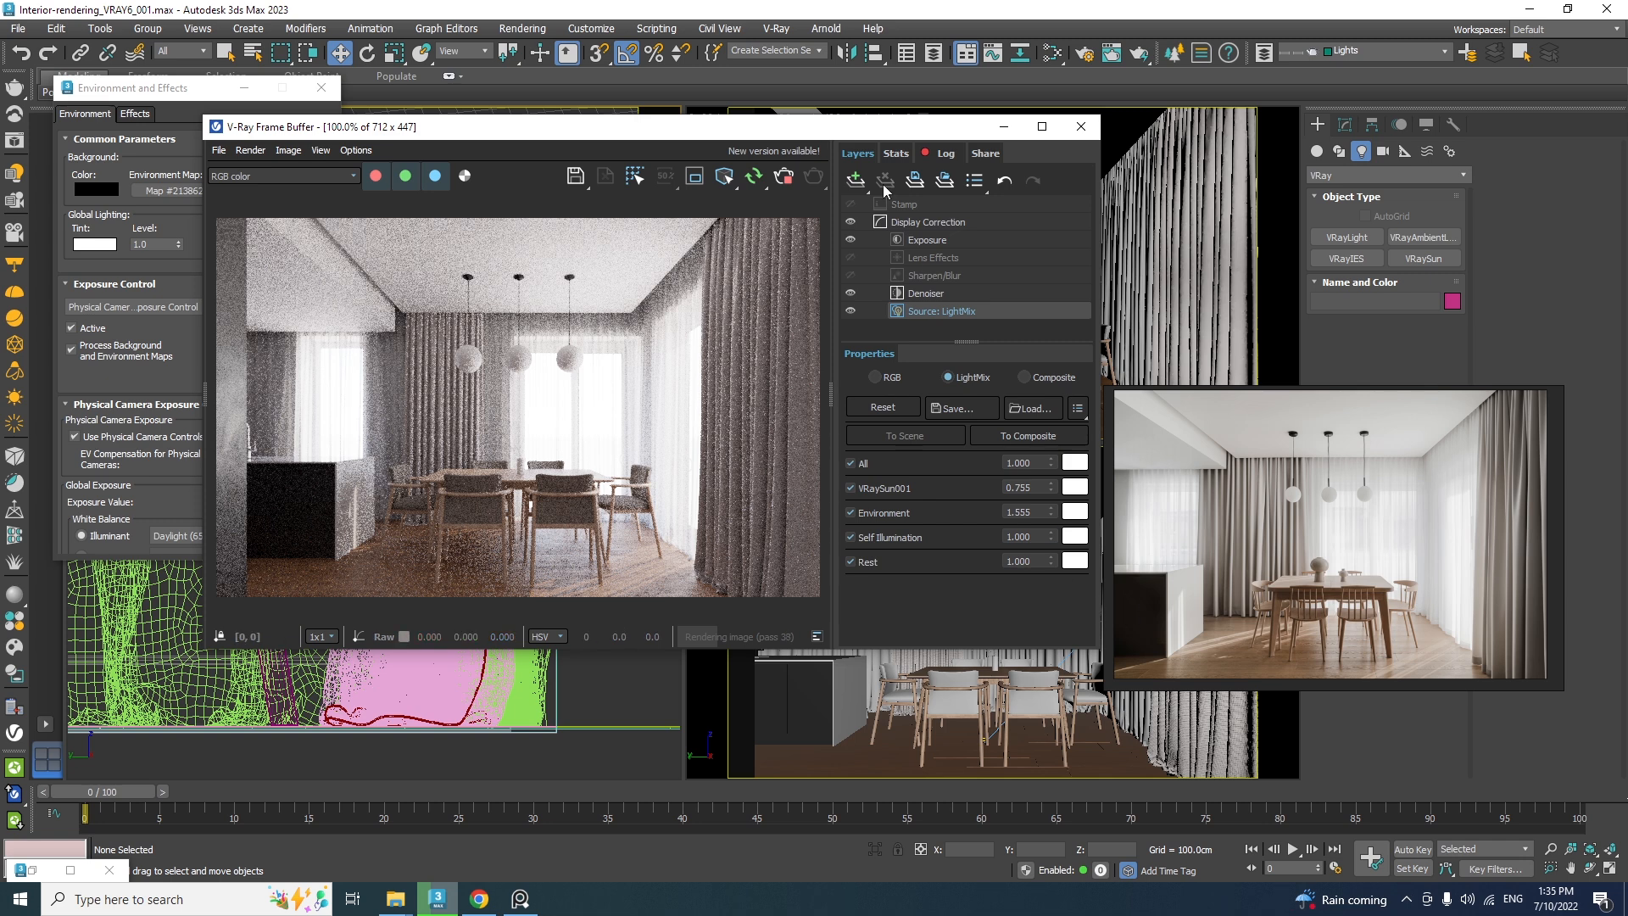
Open the Slate Material Editor, pick the black kitchen island's material from the camera view and show its parameters
left_click(1052, 53)
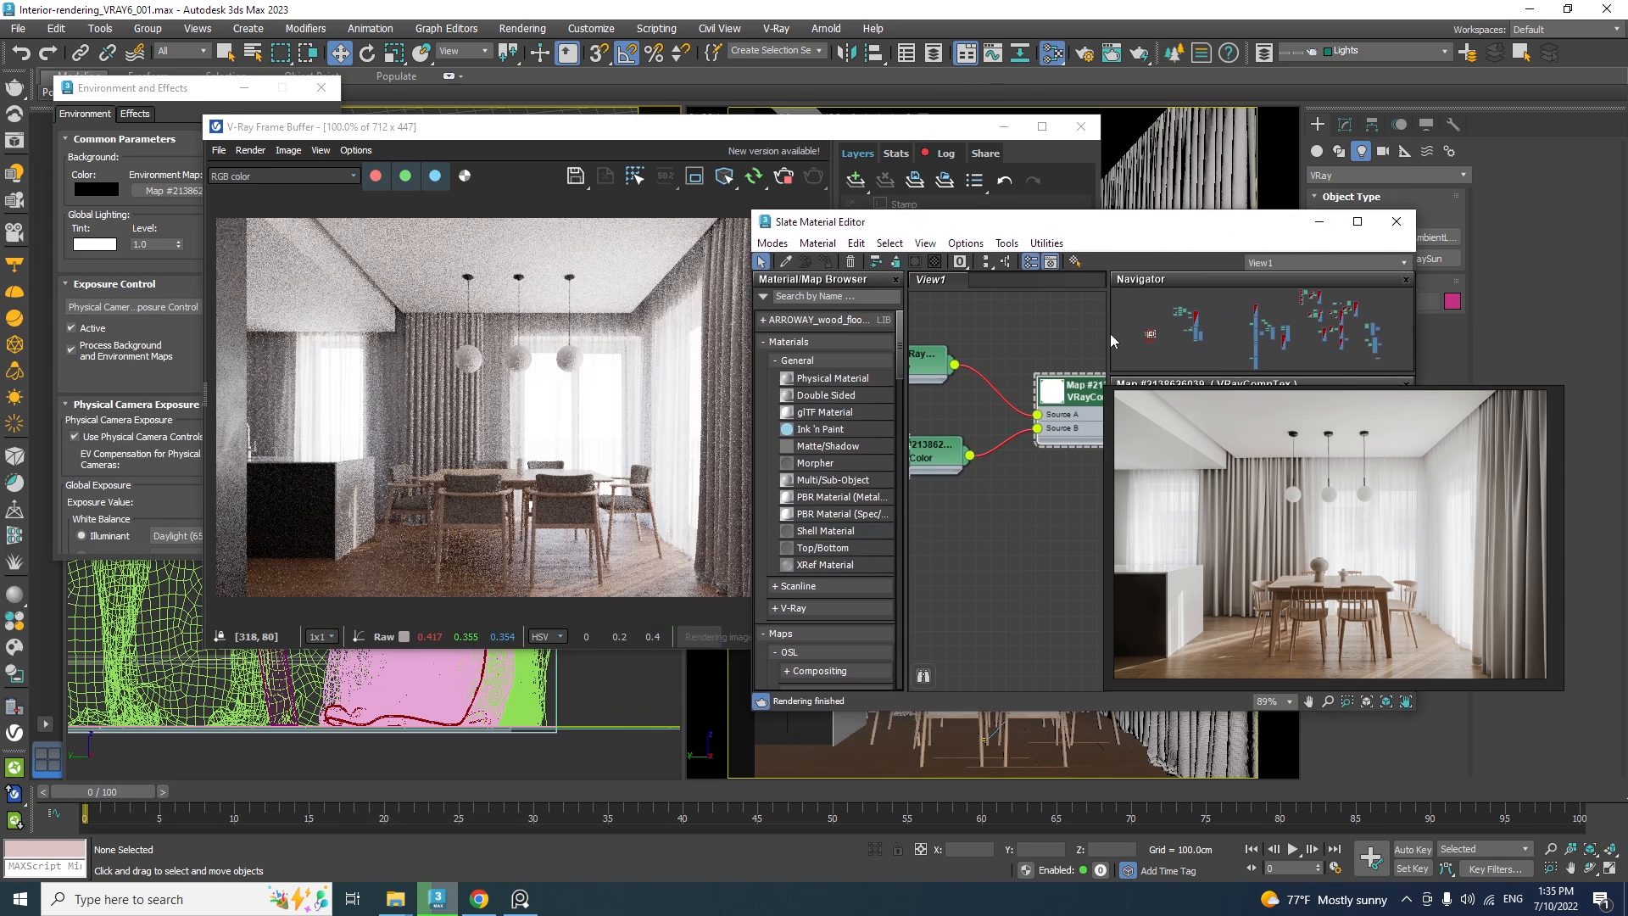
left_click(1133, 329)
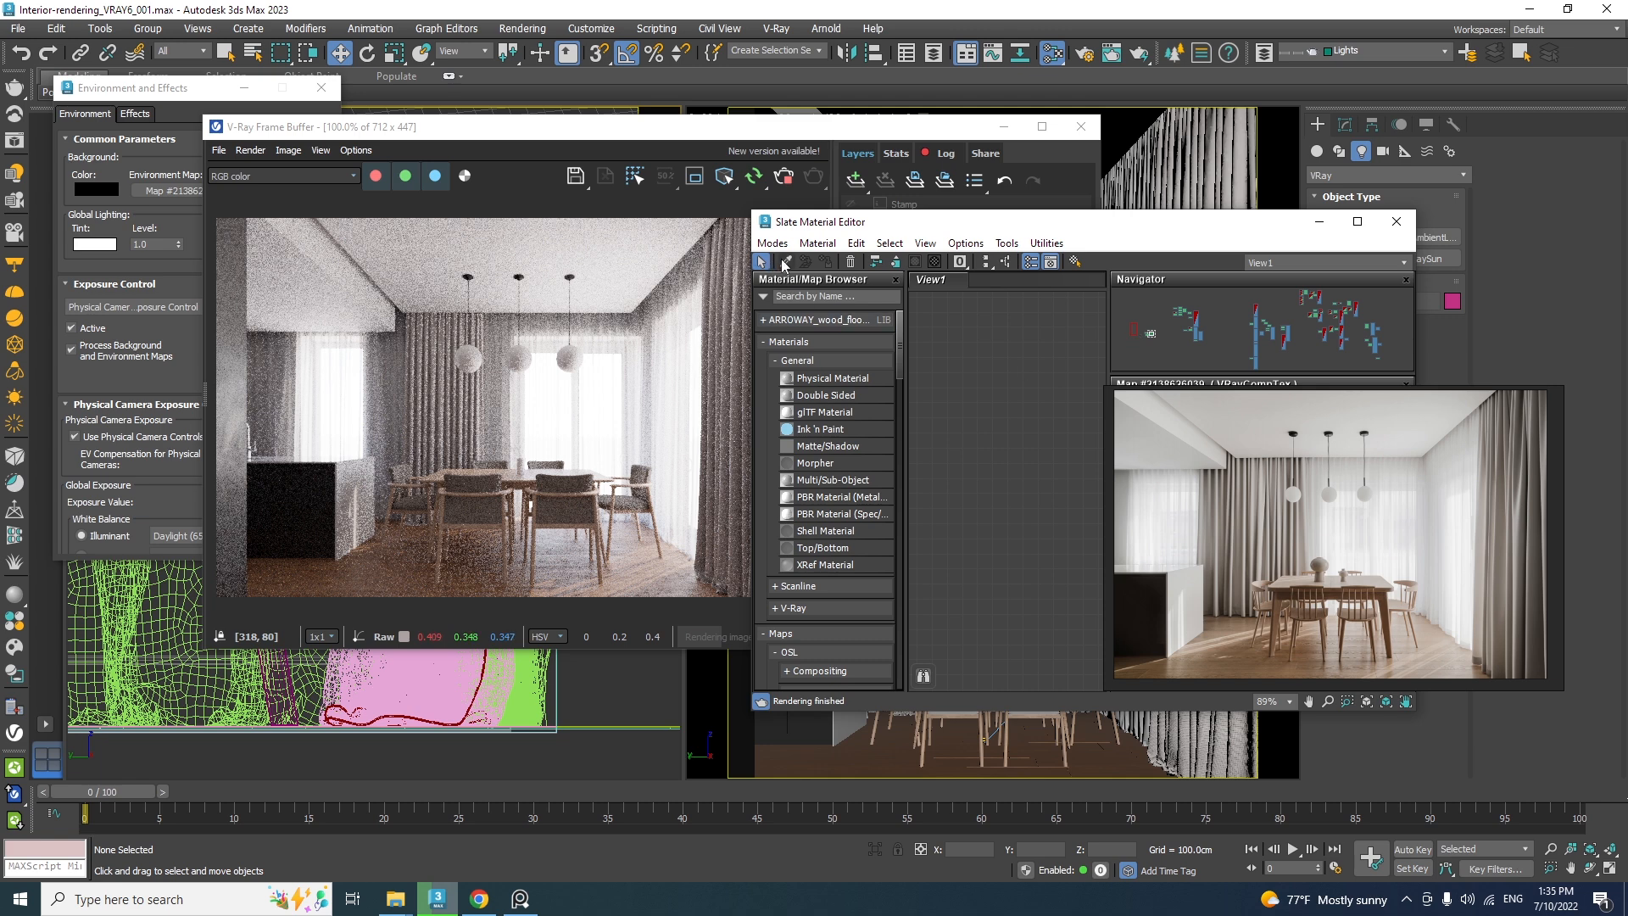
left_click(784, 262)
left_click_drag(744, 134, 548, 94)
left_click(813, 719)
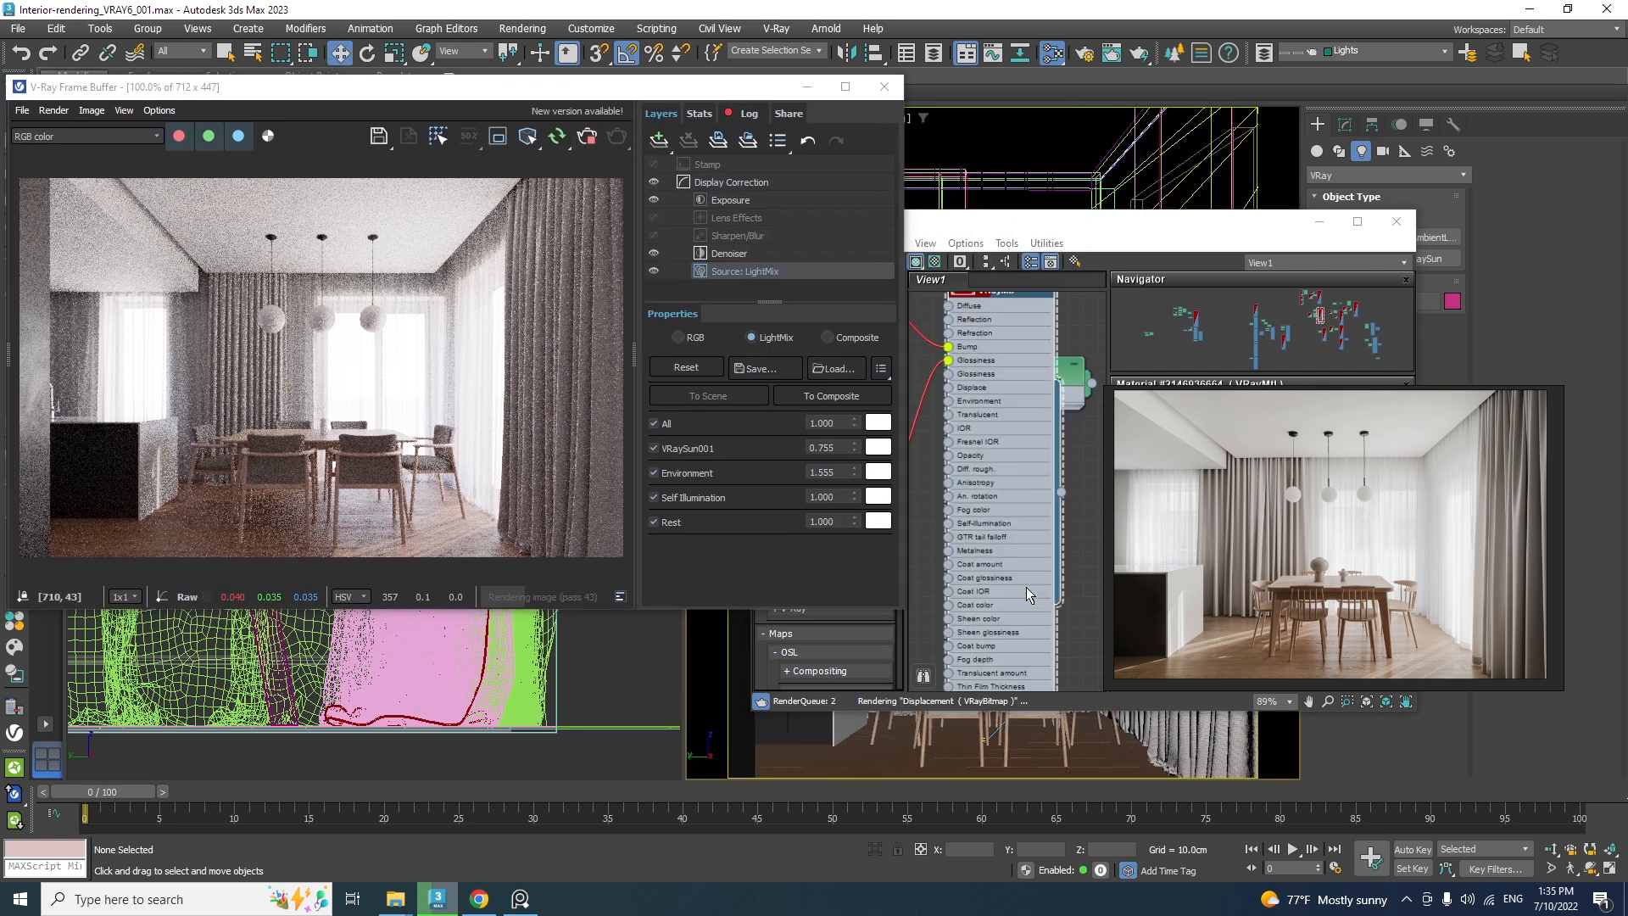
left_click(1004, 428)
left_click_drag(985, 222, 709, 219)
Set the diffuse colour value of the kitchen island's VRayMtl to 9
left_click(936, 434)
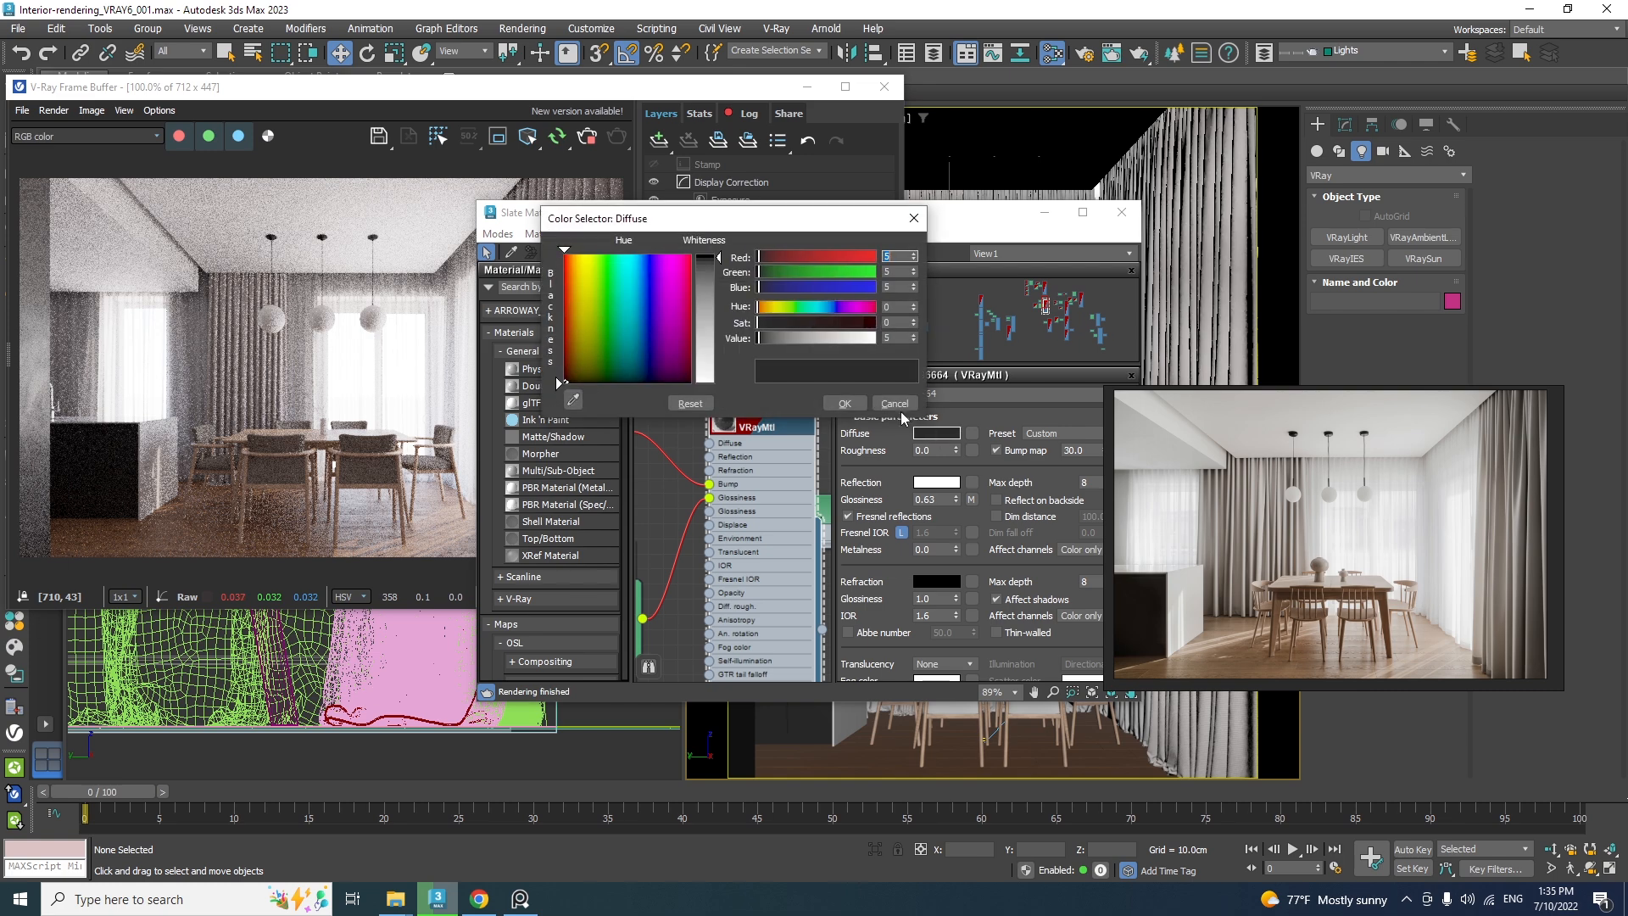
double_click(898, 339)
type("9")
key("Return")
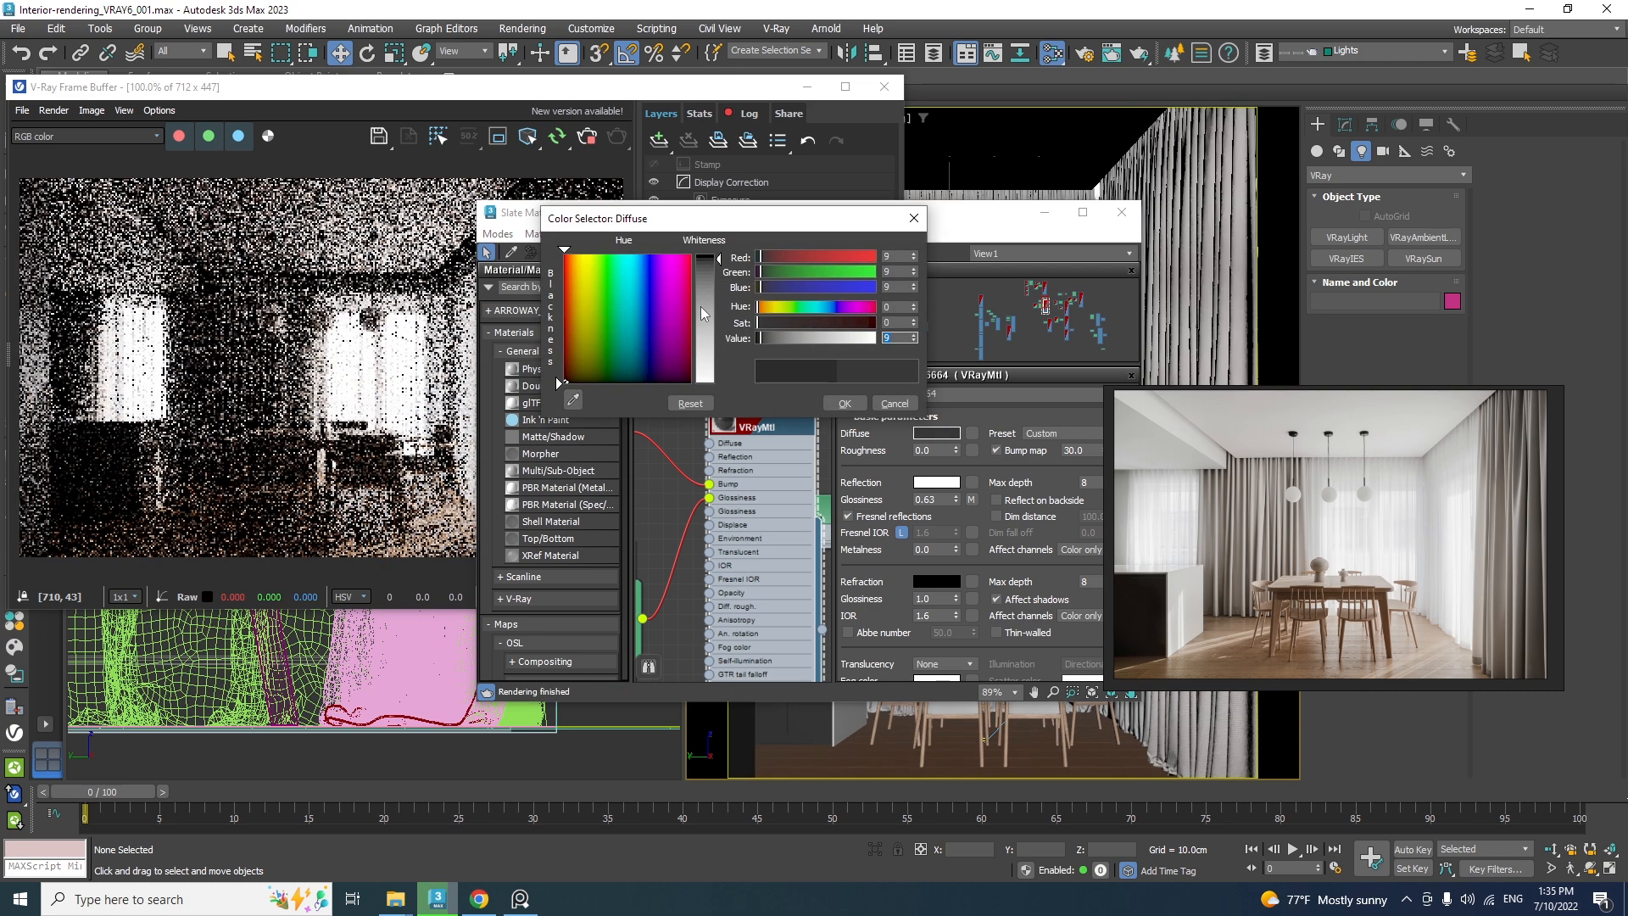
Check the kitchen island with a region render around it, restore full-frame rendering and move the frame buffer aside
left_click(498, 137)
left_click_drag(183, 433, 117, 441)
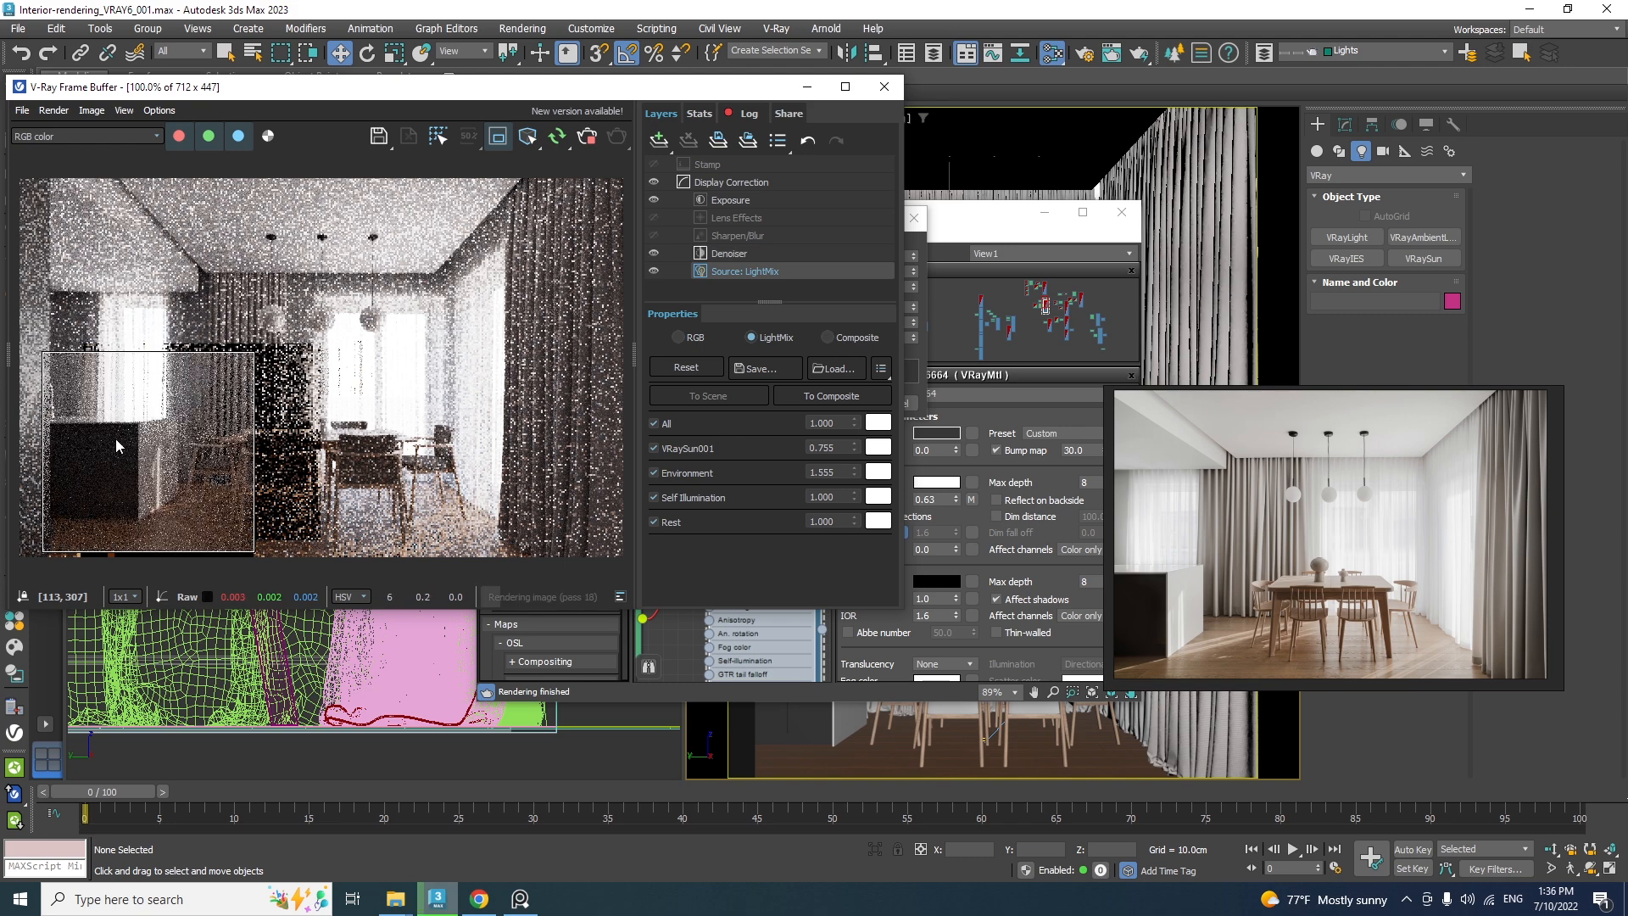
left_click(498, 137)
left_click_drag(631, 93, 719, 100)
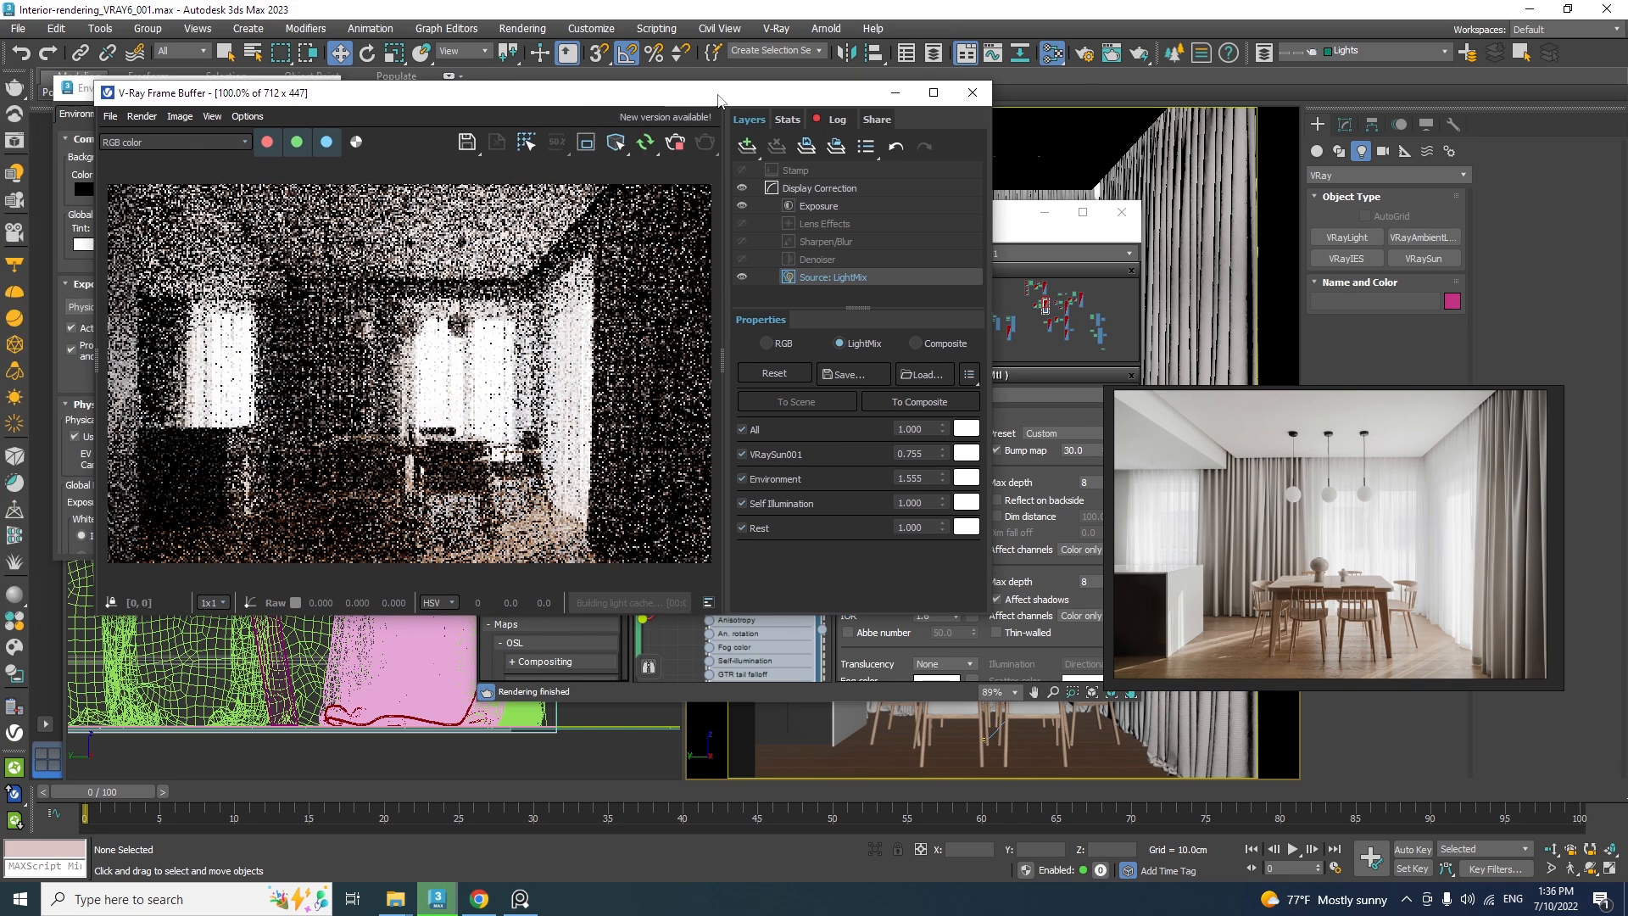
Review the VRayCryptomatte entry among the render elements in the render setup
left_click(1085, 56)
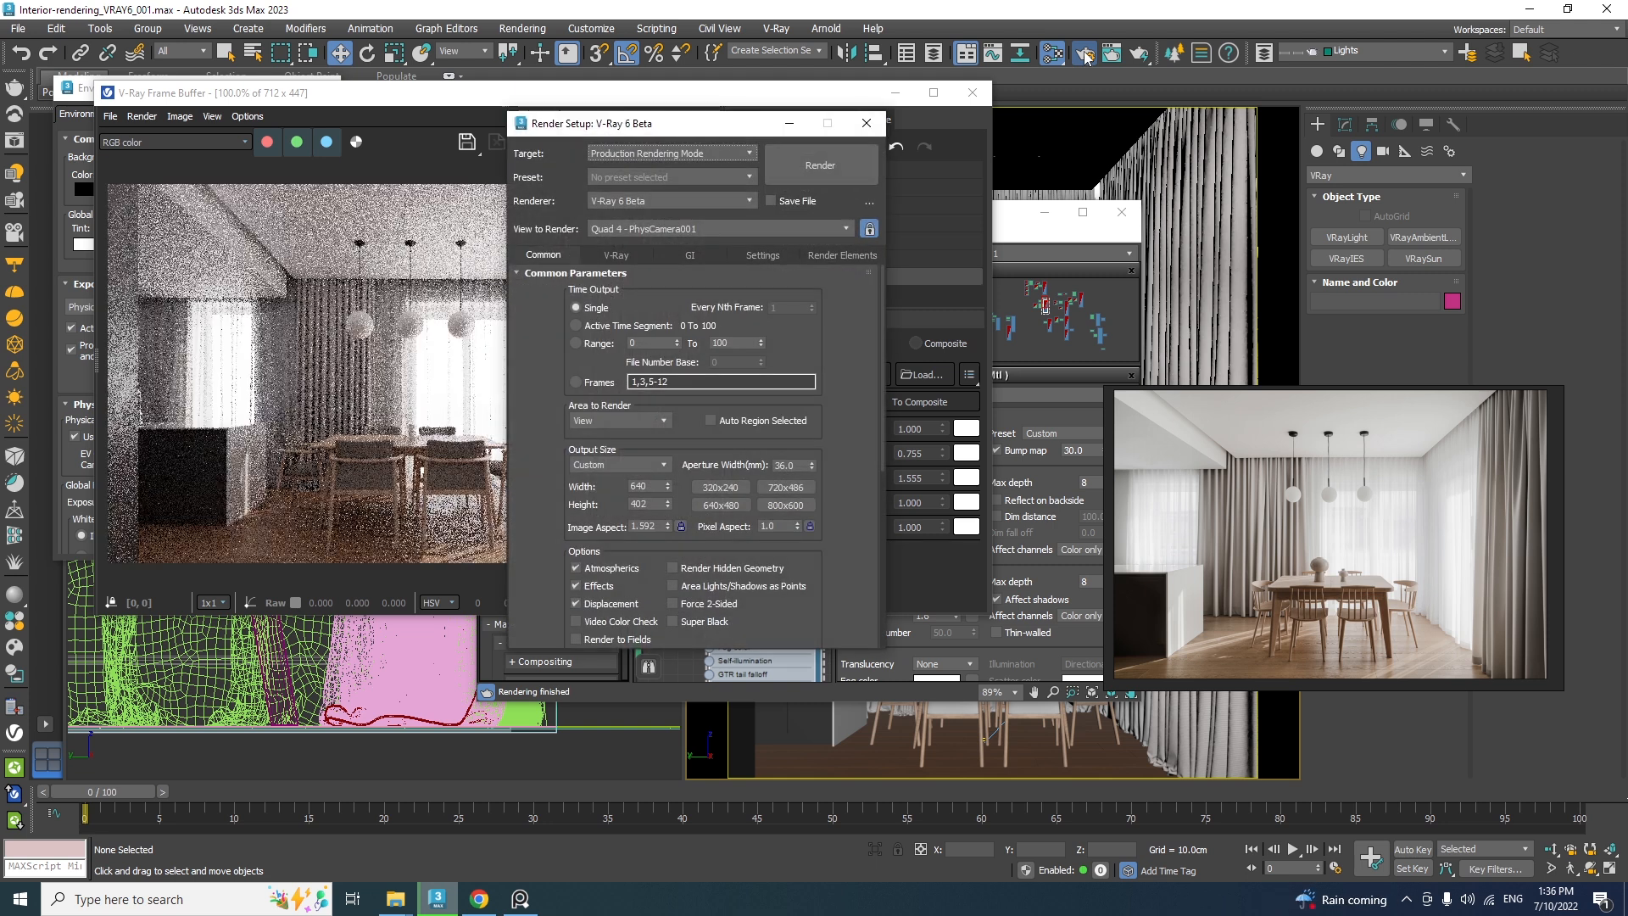
left_click_drag(644, 129, 876, 129)
left_click(1068, 262)
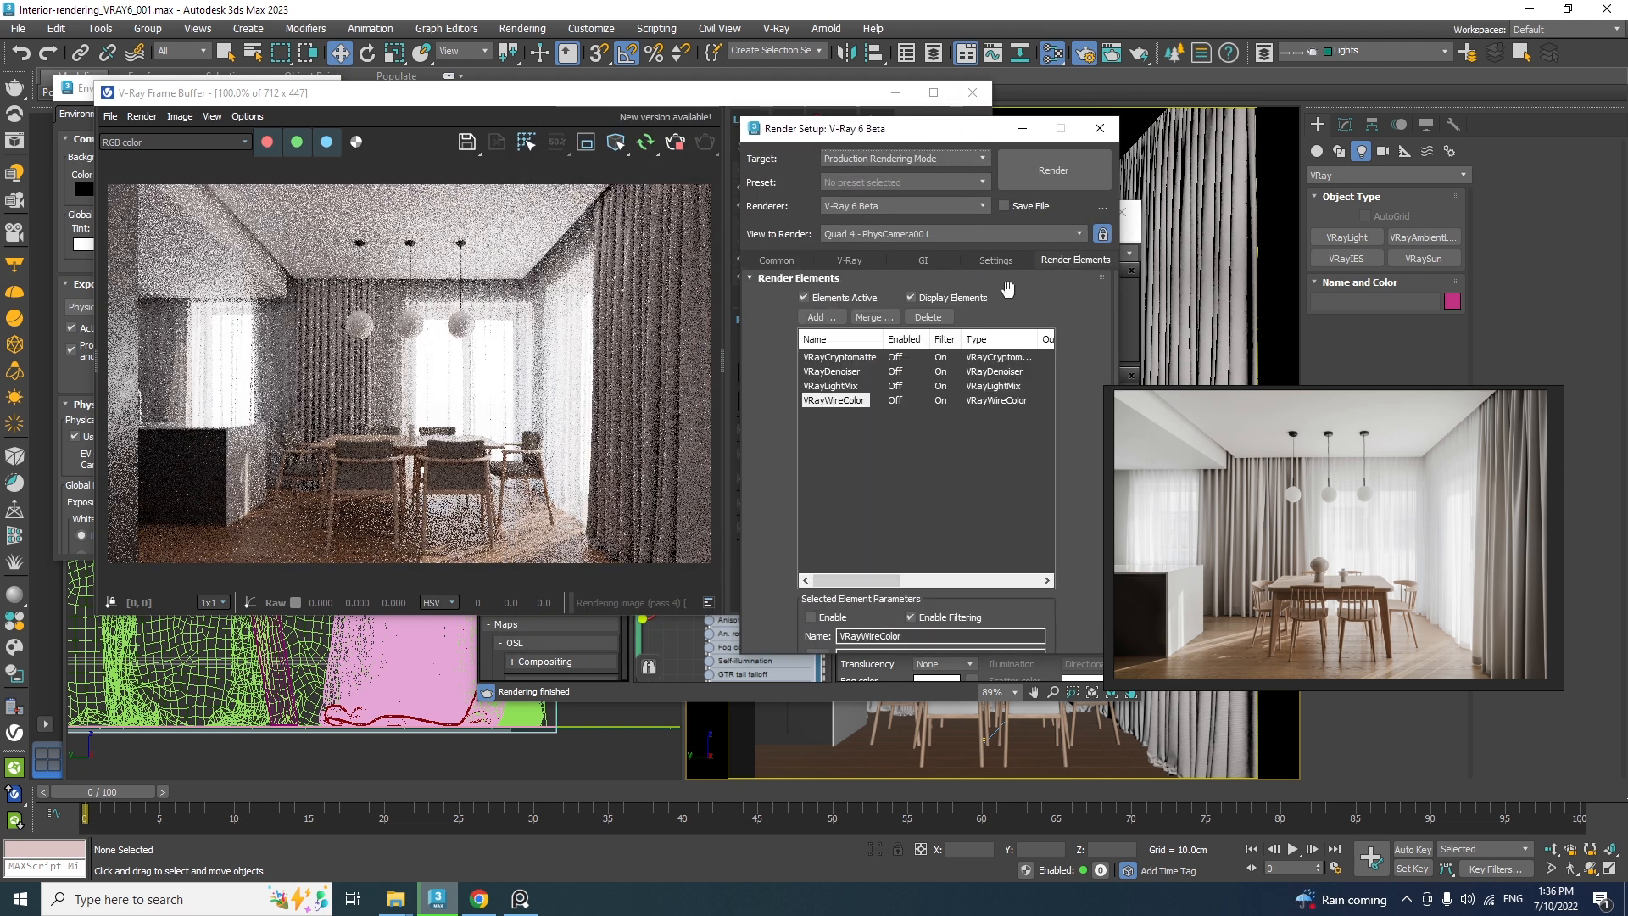
left_click(840, 357)
left_click(1100, 128)
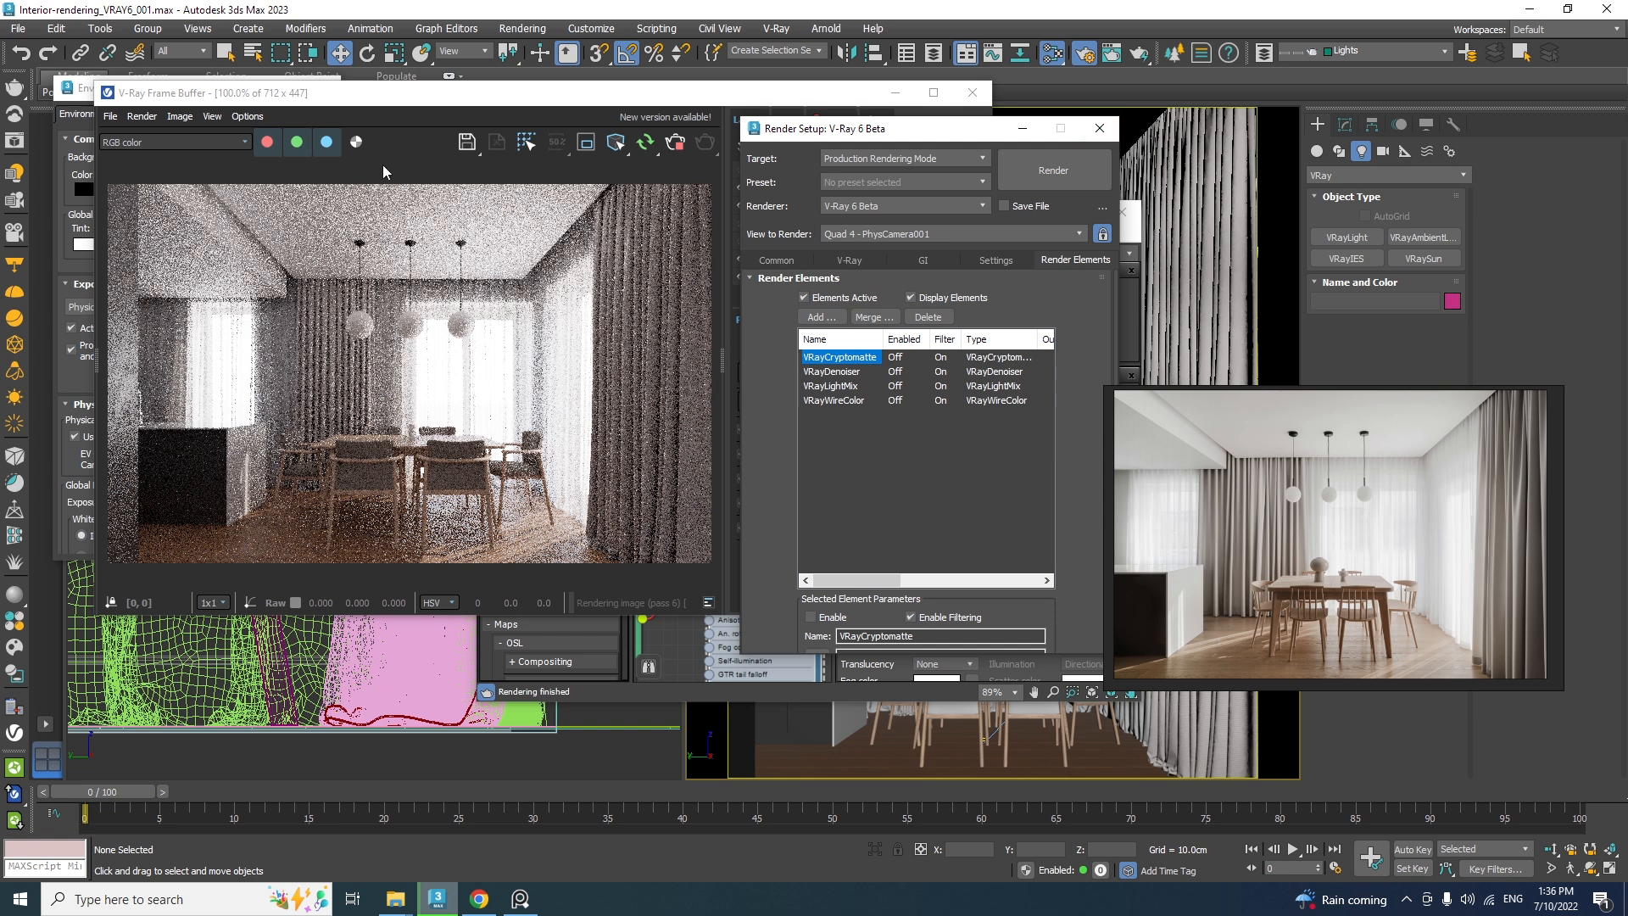
View the VRayCryptomatte channel in the frame buffer, and return to the RGB color channel
left_click(226, 141)
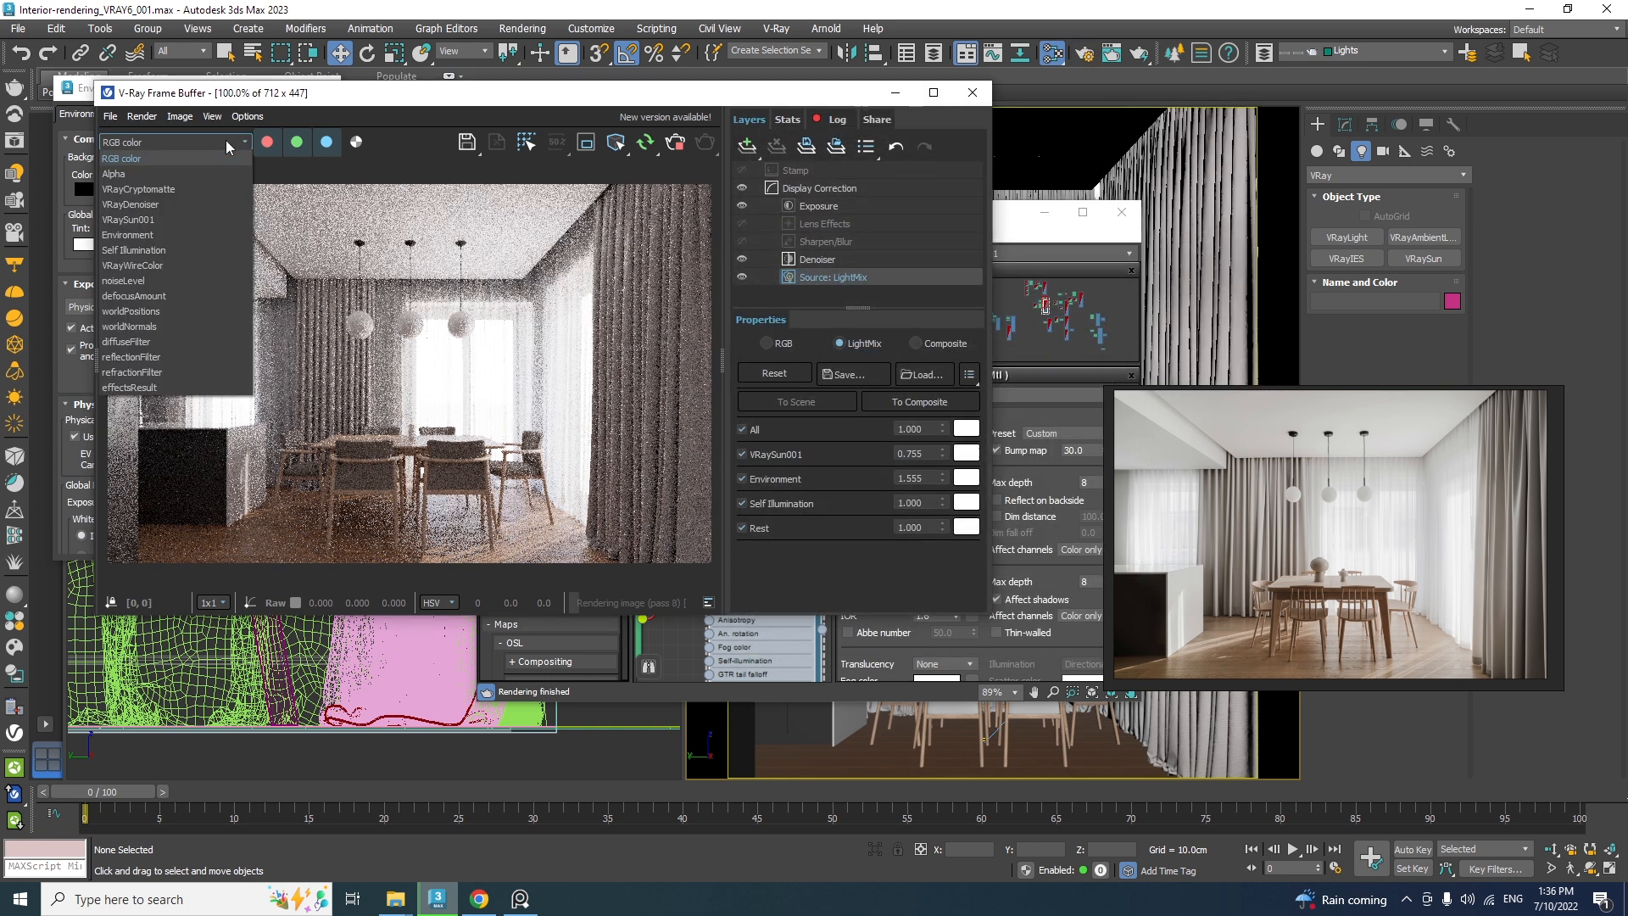
left_click(173, 189)
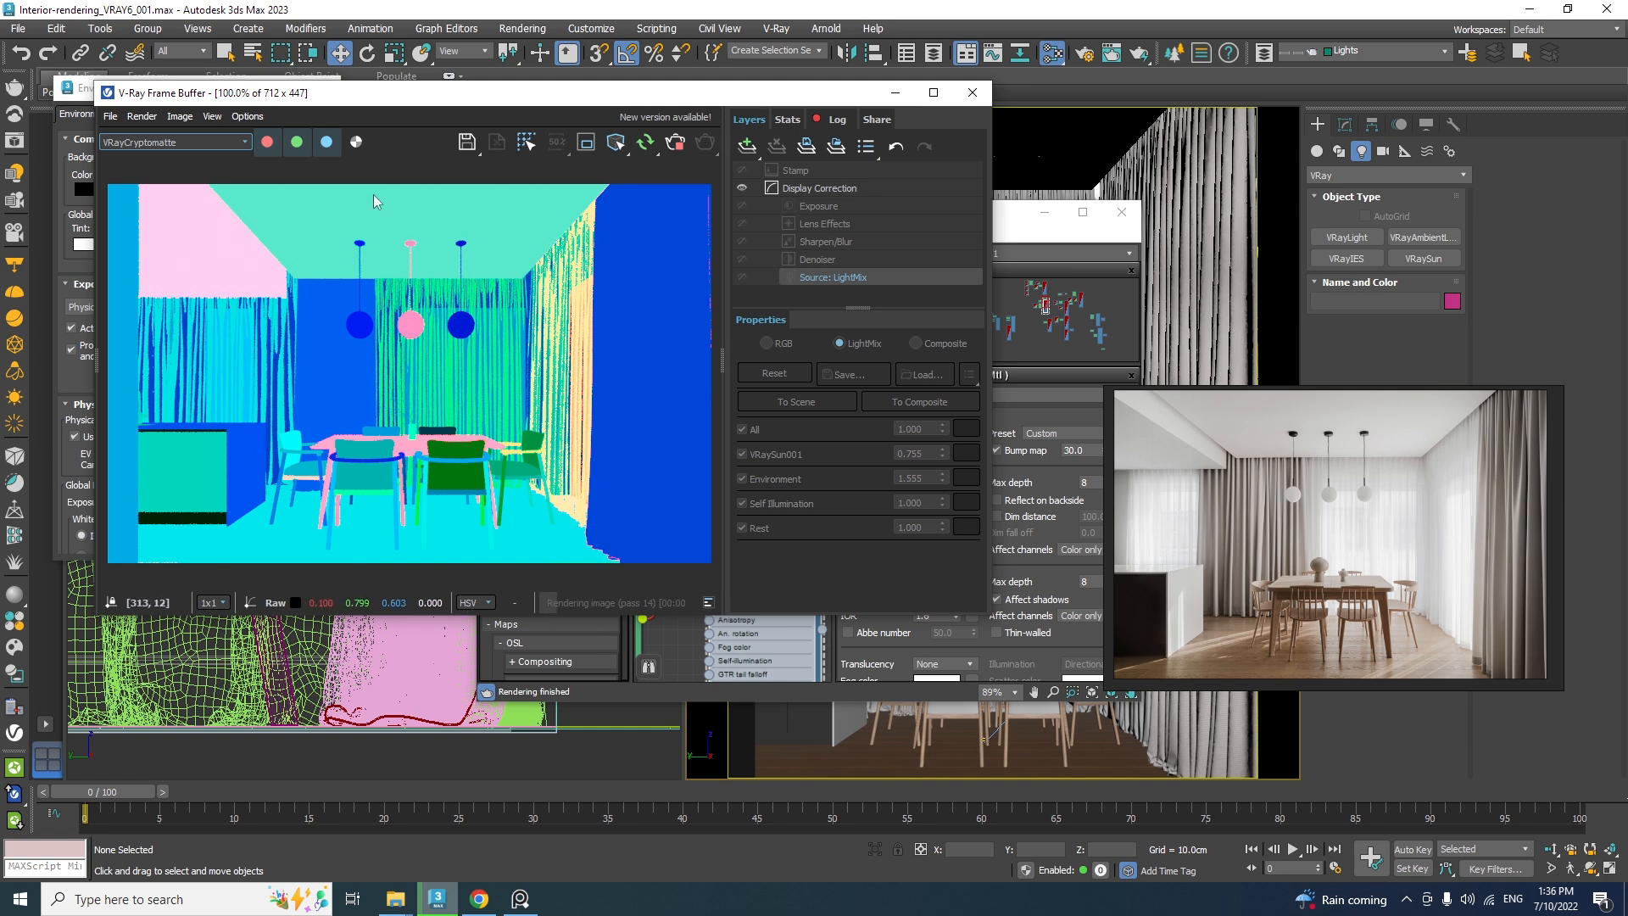
left_click(168, 142)
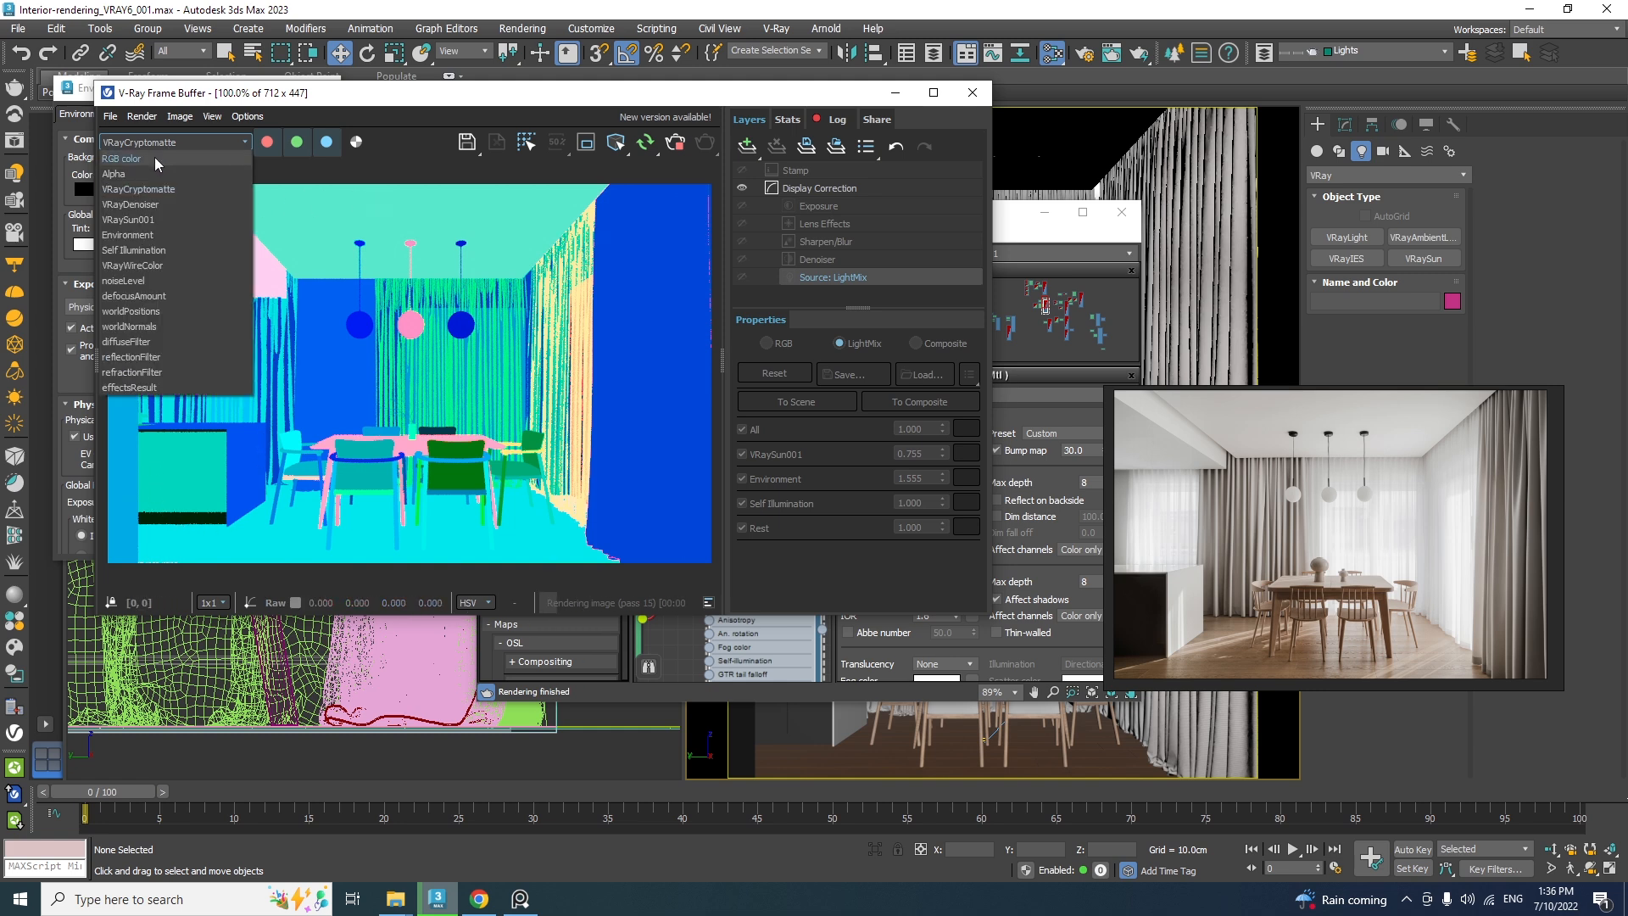
left_click(155, 157)
Place the reference photo over the upper part of the render and add a Color Balance layer above Exposure
left_click_drag(1298, 653, 319, 405)
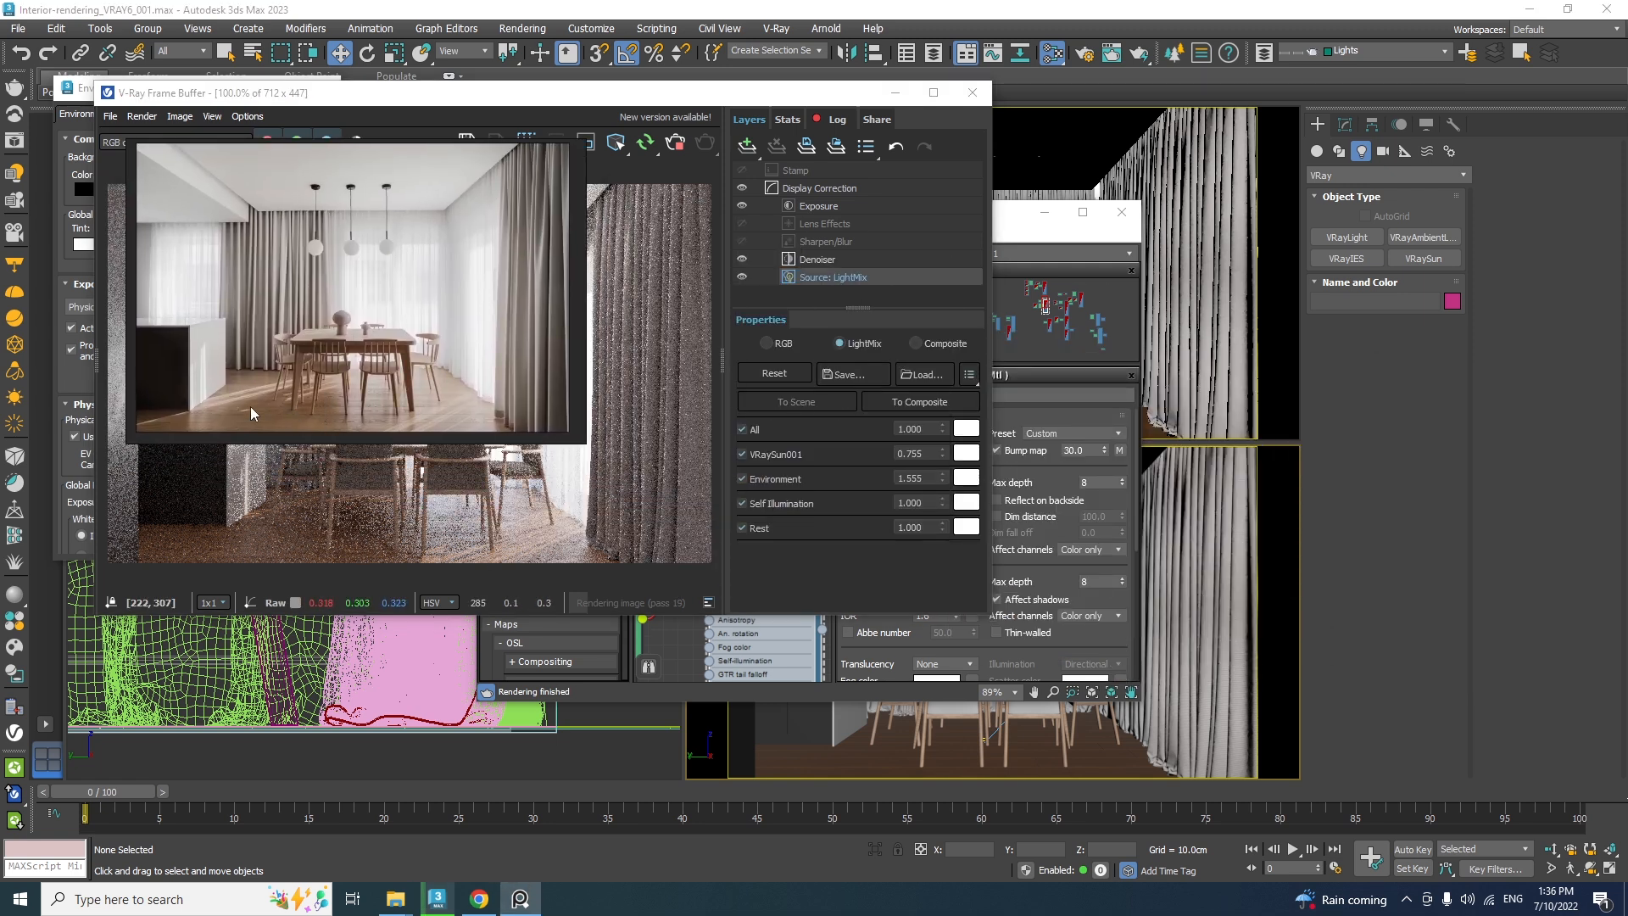
left_click_drag(322, 367, 353, 295)
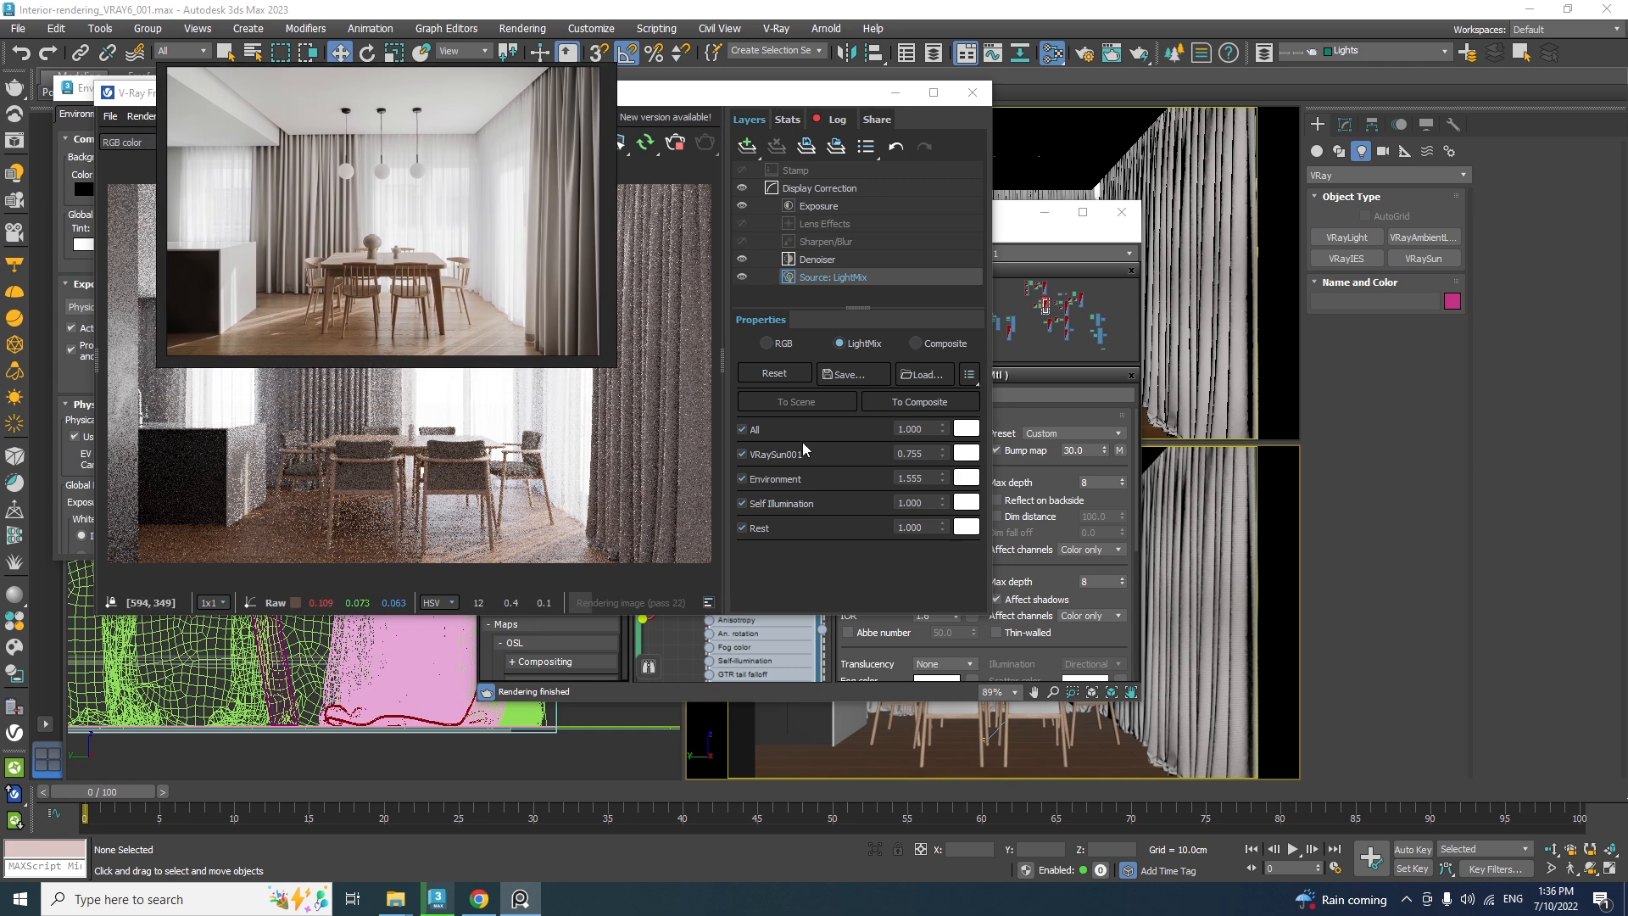
left_click(818, 206)
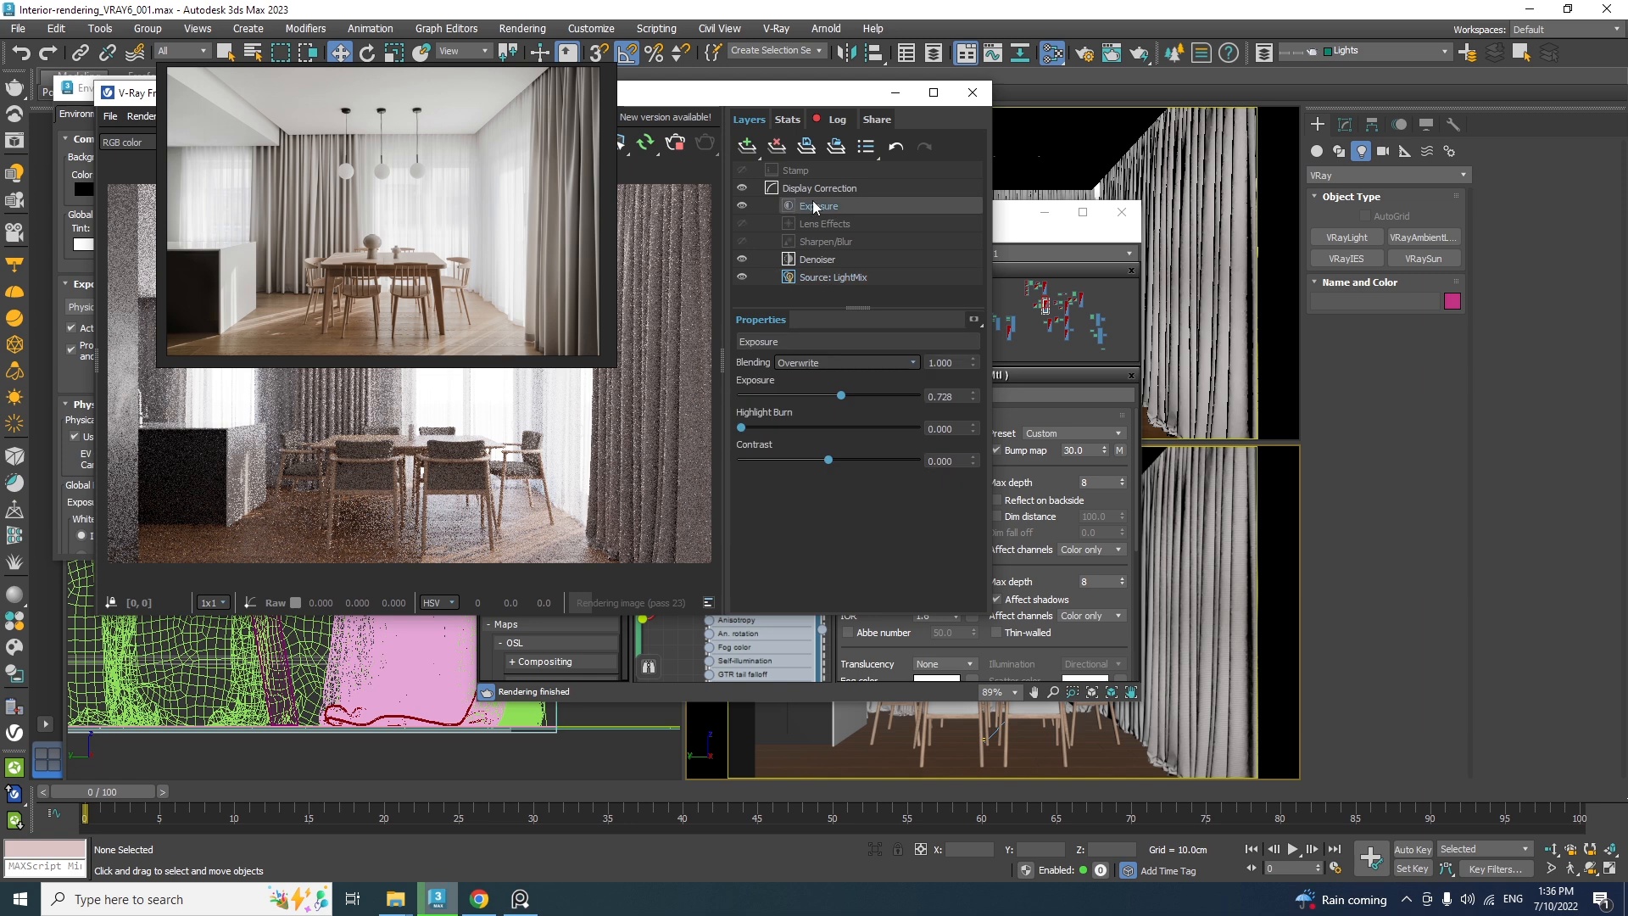
left_click(746, 147)
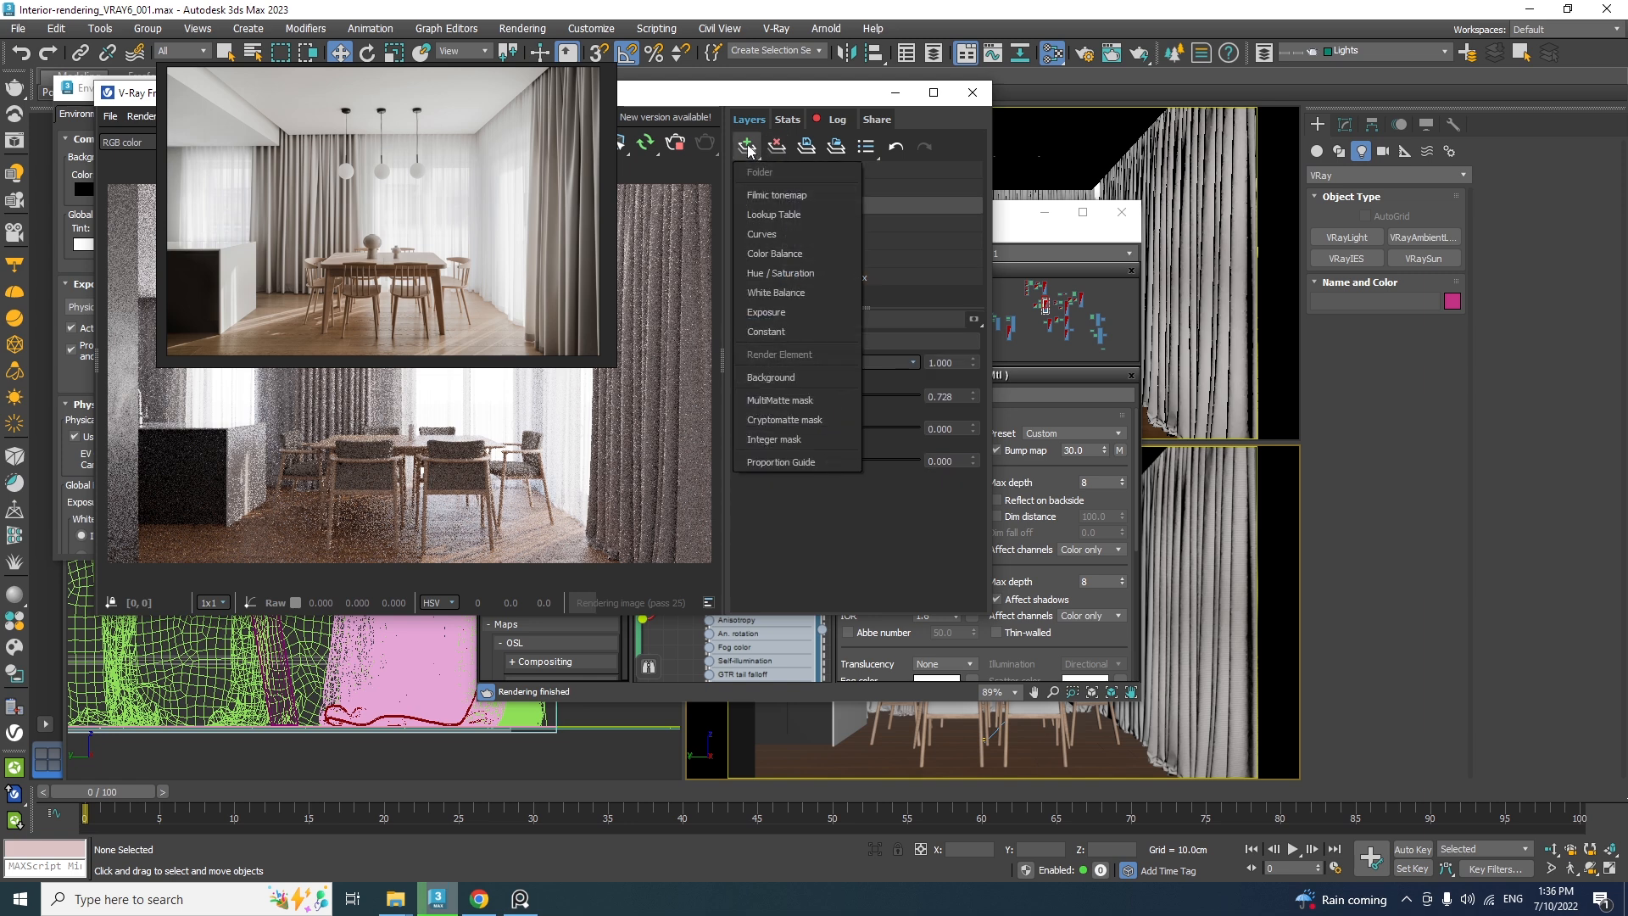
left_click(782, 255)
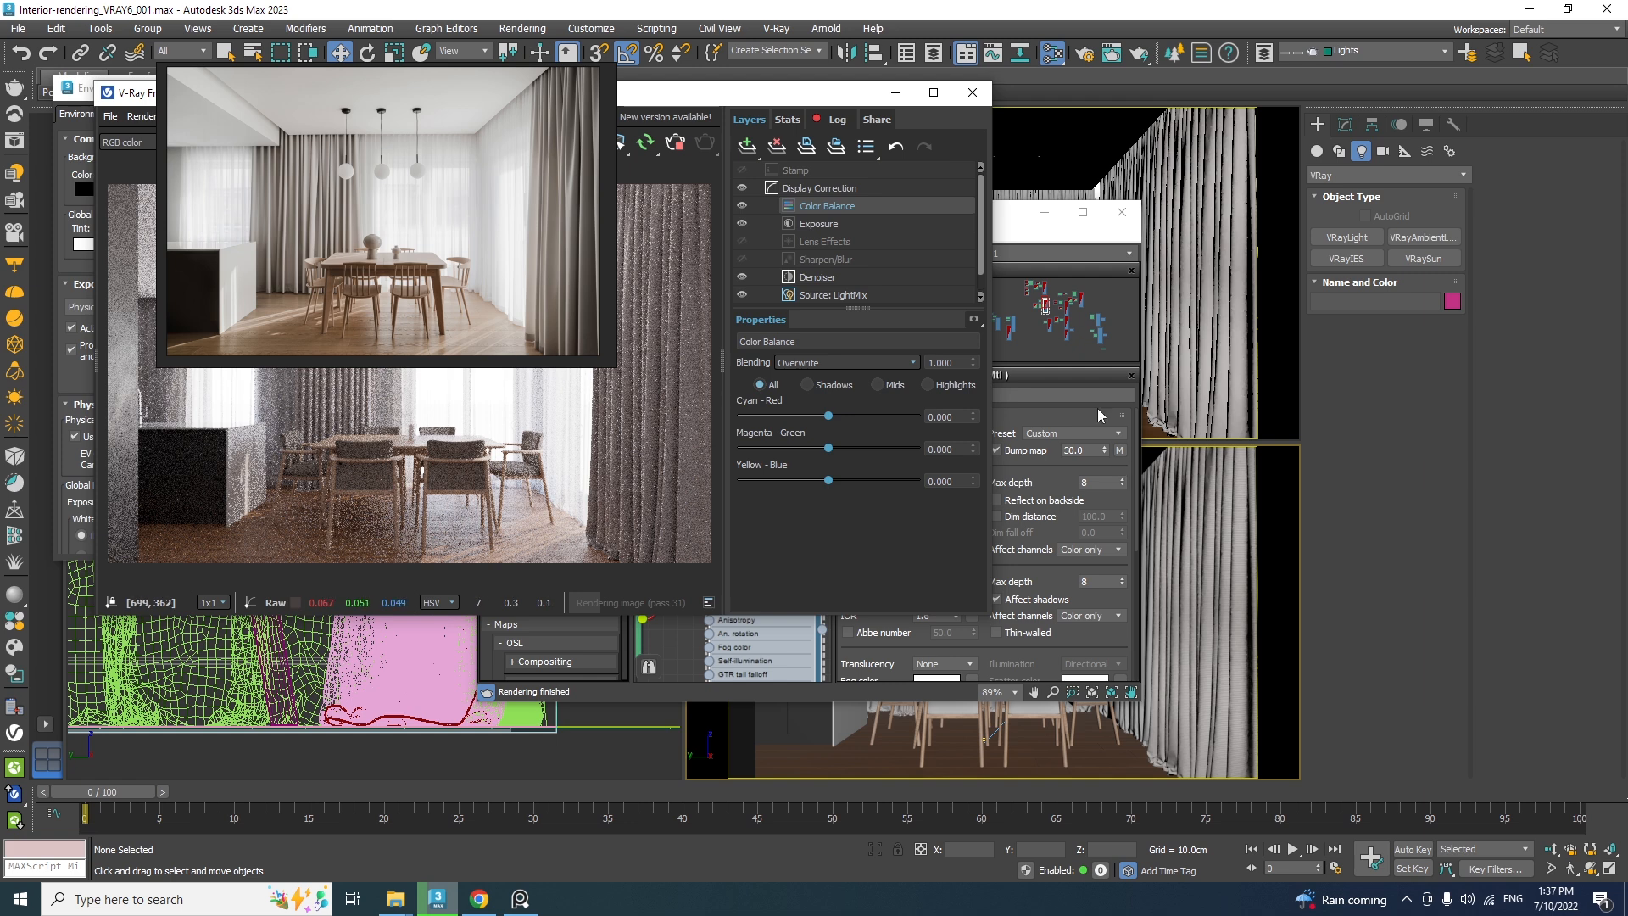
Add a Cryptomatte mask to the Color Balance layer and limit it to the wooden floor object Plane002
left_click(975, 321)
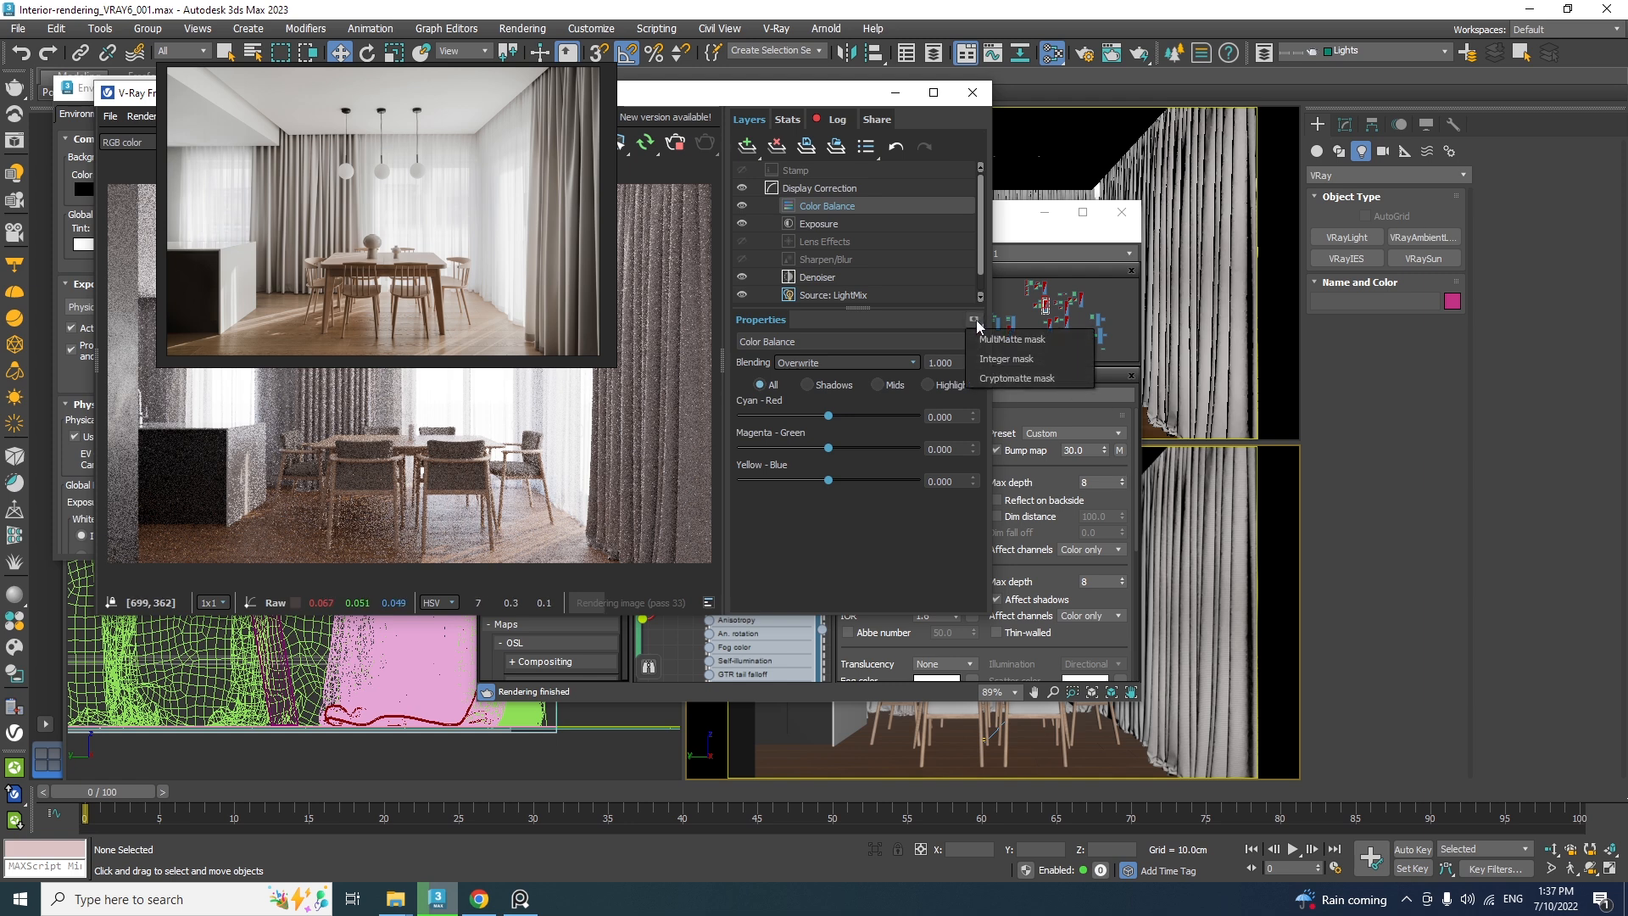
left_click(1004, 381)
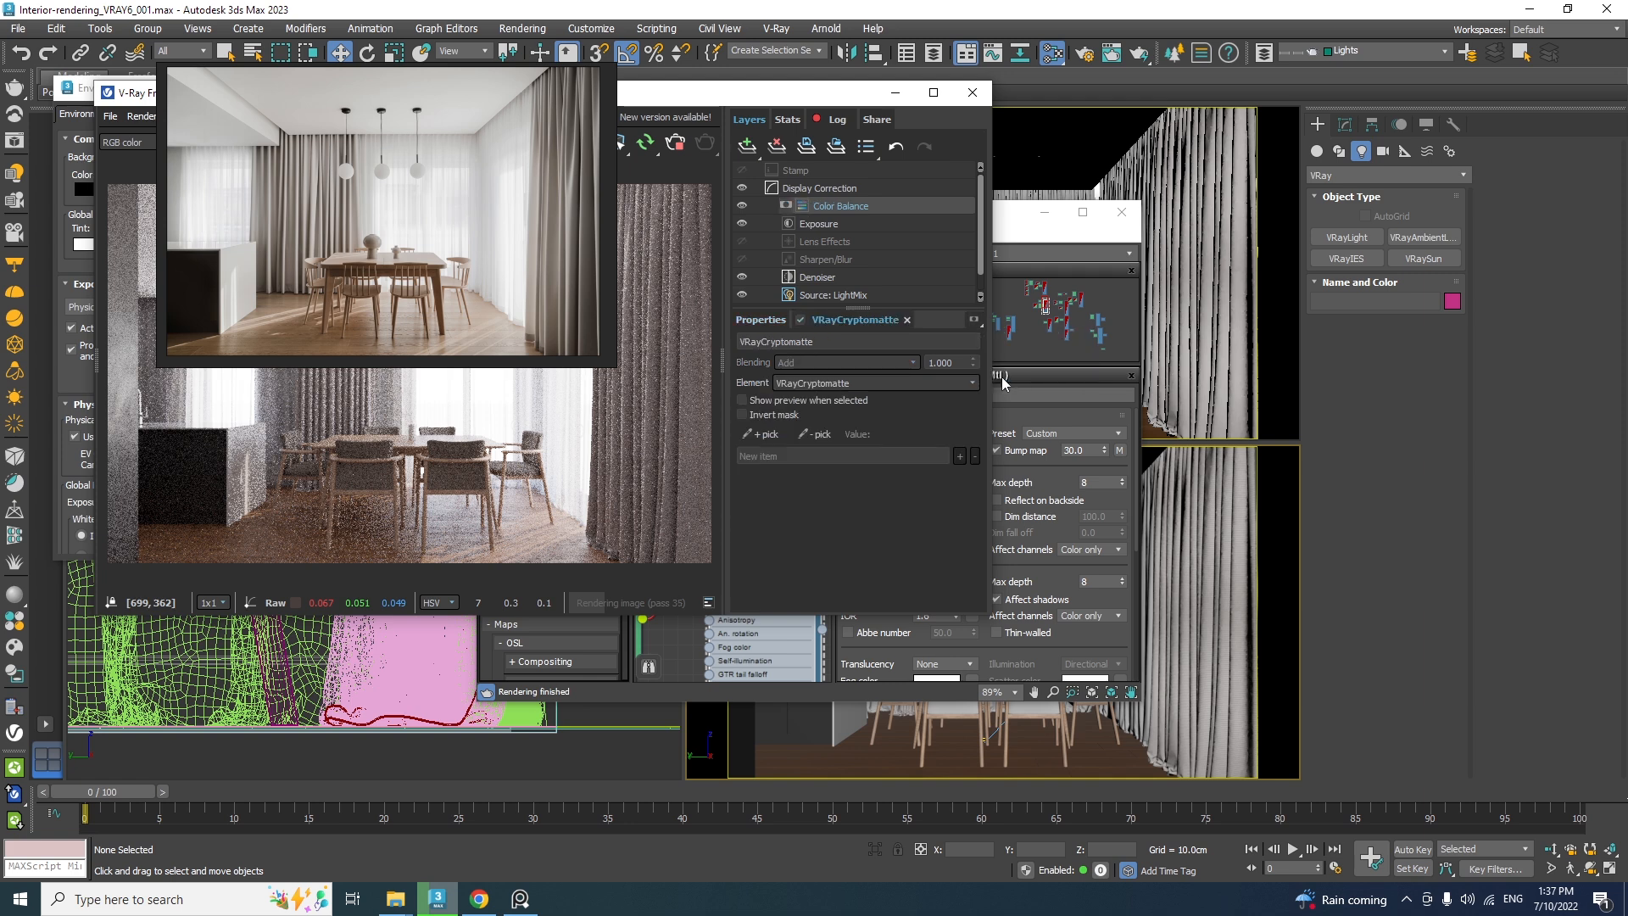
left_click(759, 436)
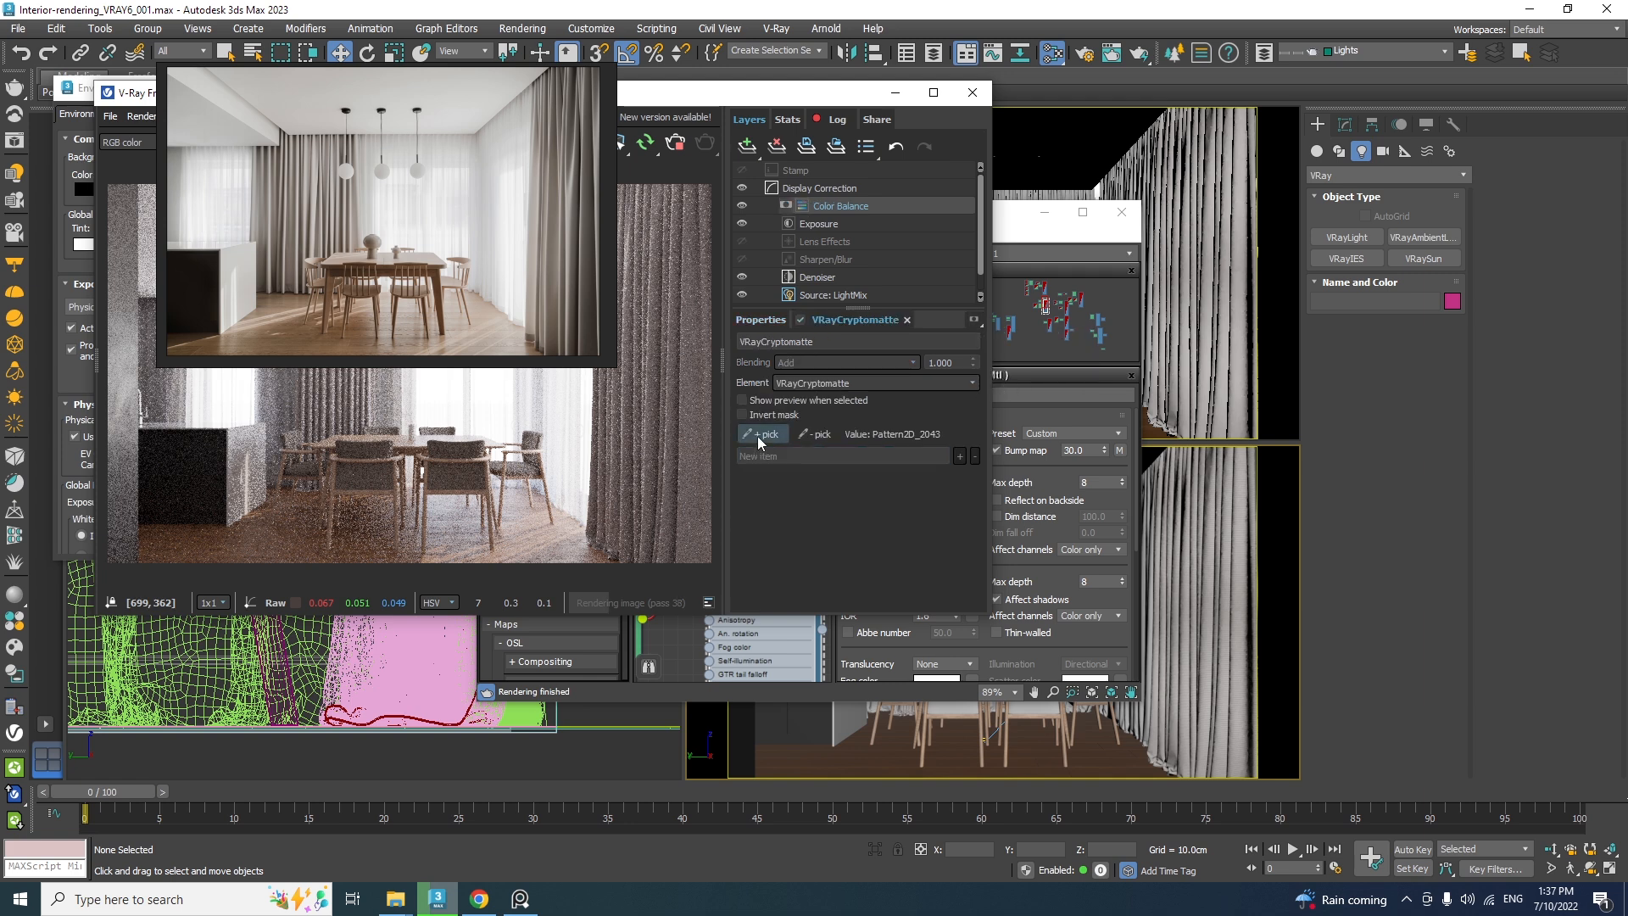
left_click(528, 560)
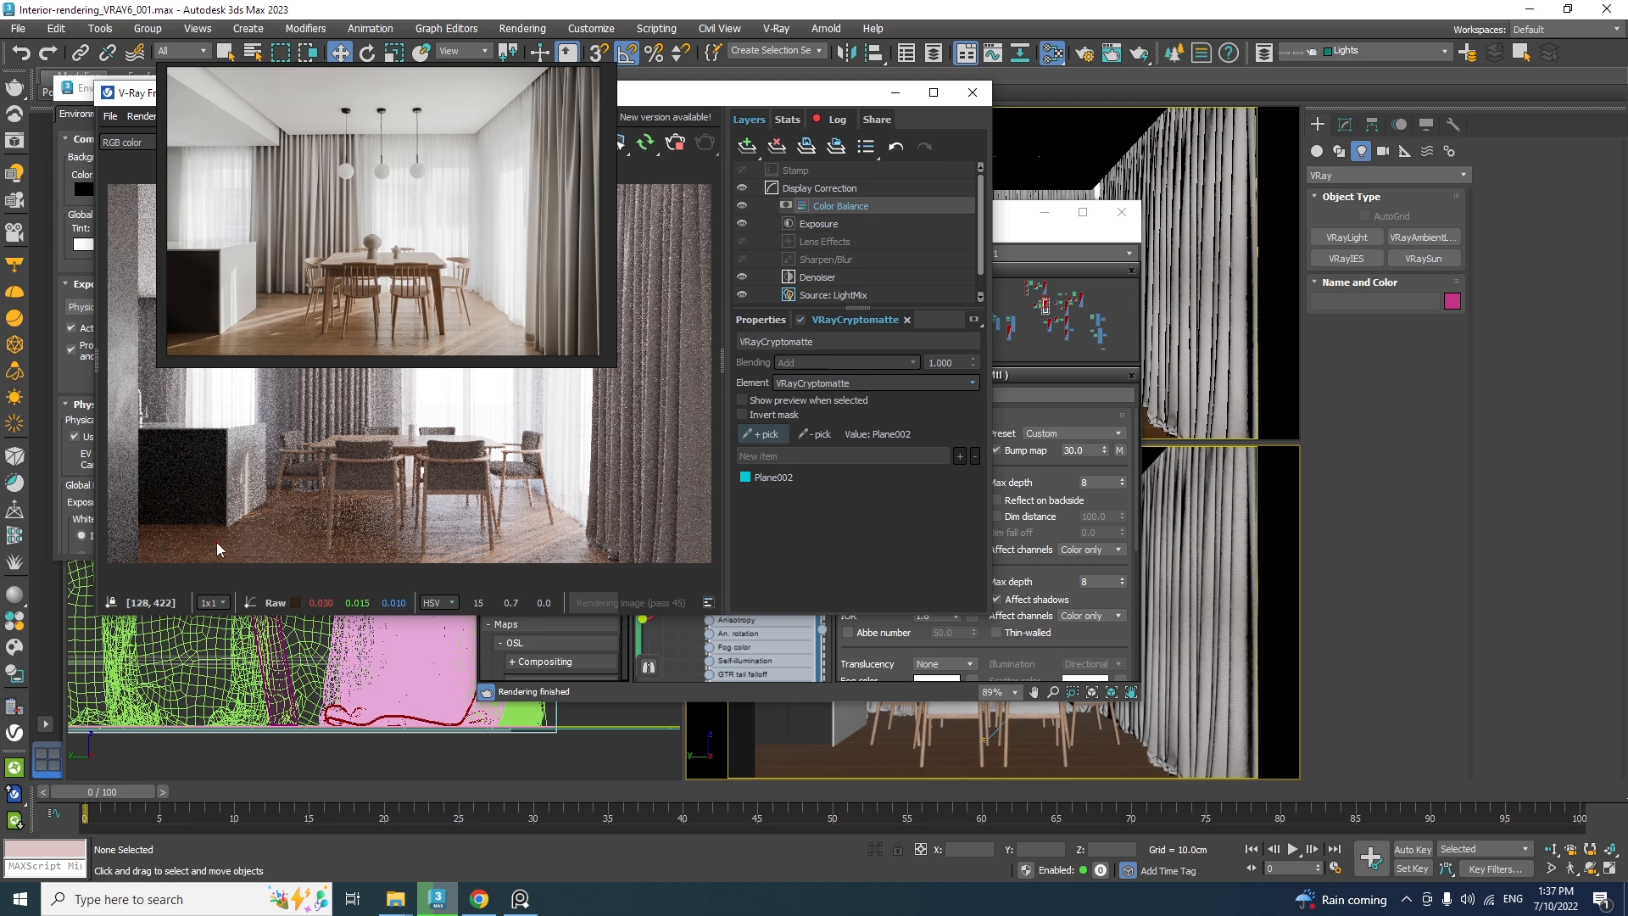
left_click(271, 516)
left_click(816, 434)
left_click(277, 484)
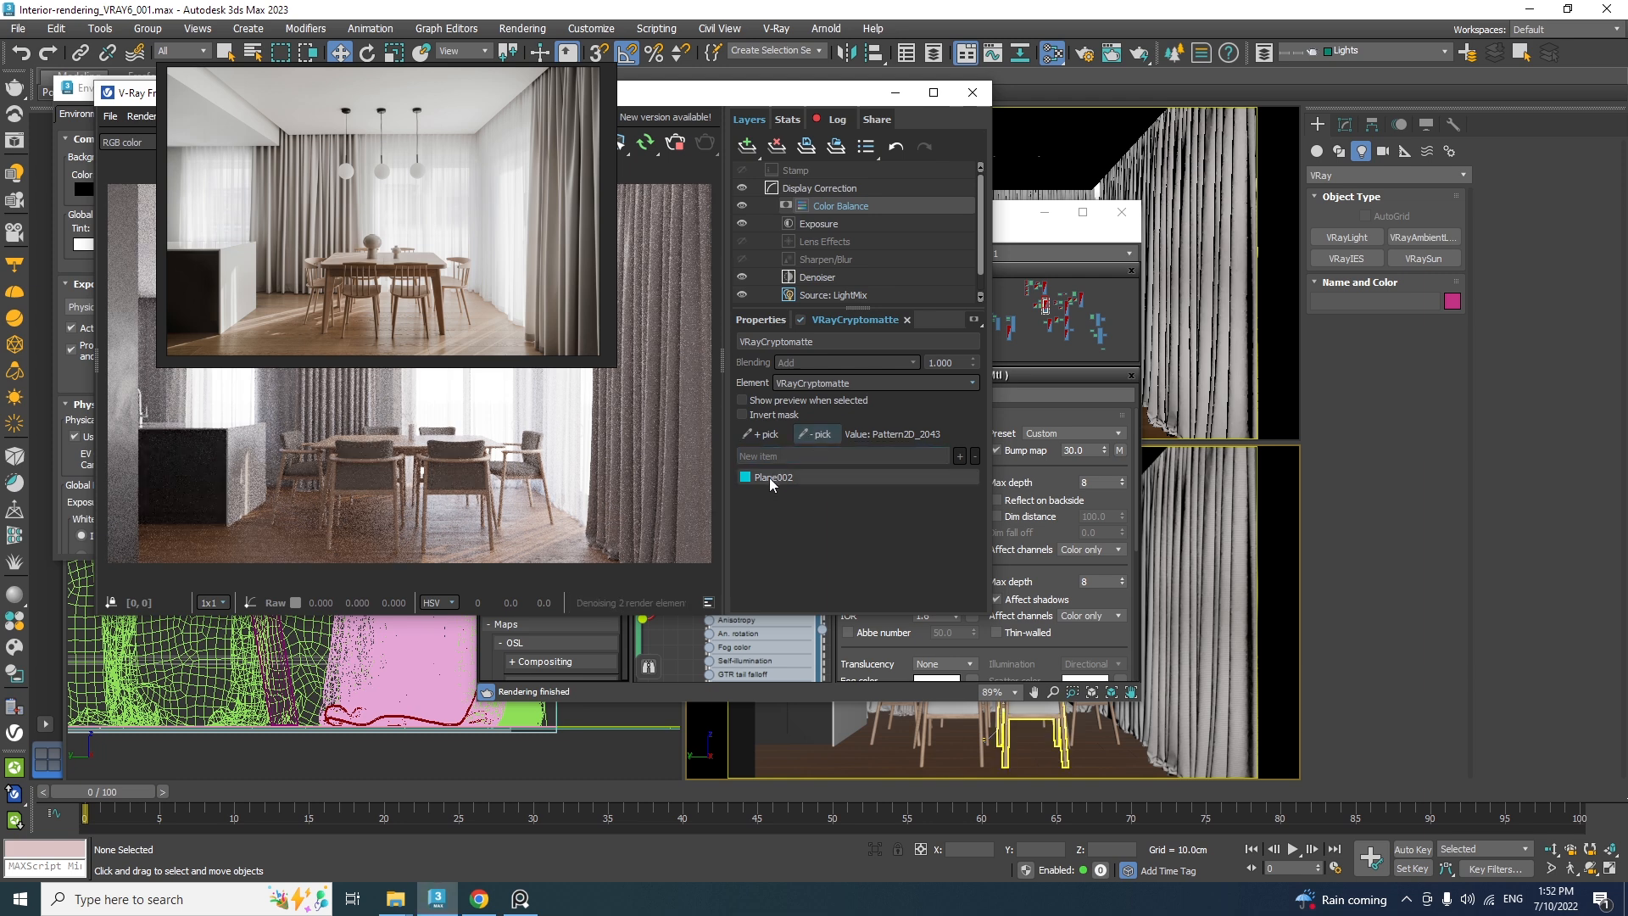
Set the Color Balance blending to Color, Magenta - Green to 0.010 and Yellow - Blue to -0.019 to match the reference floor
left_click(763, 320)
right_click_drag(421, 263, 423, 346)
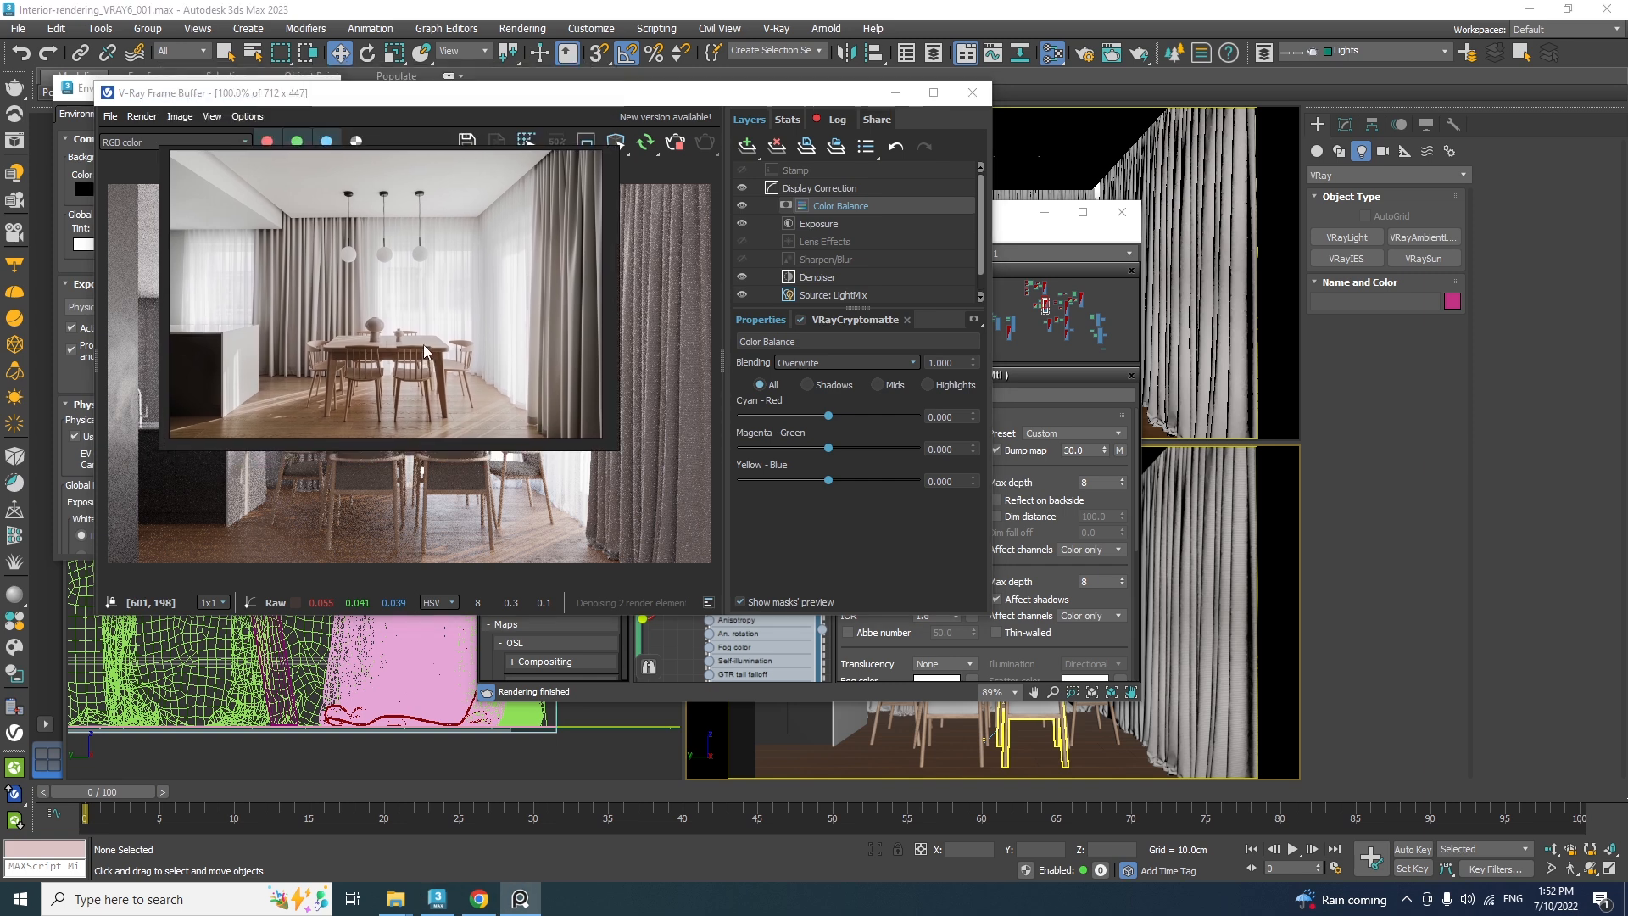
left_click(914, 366)
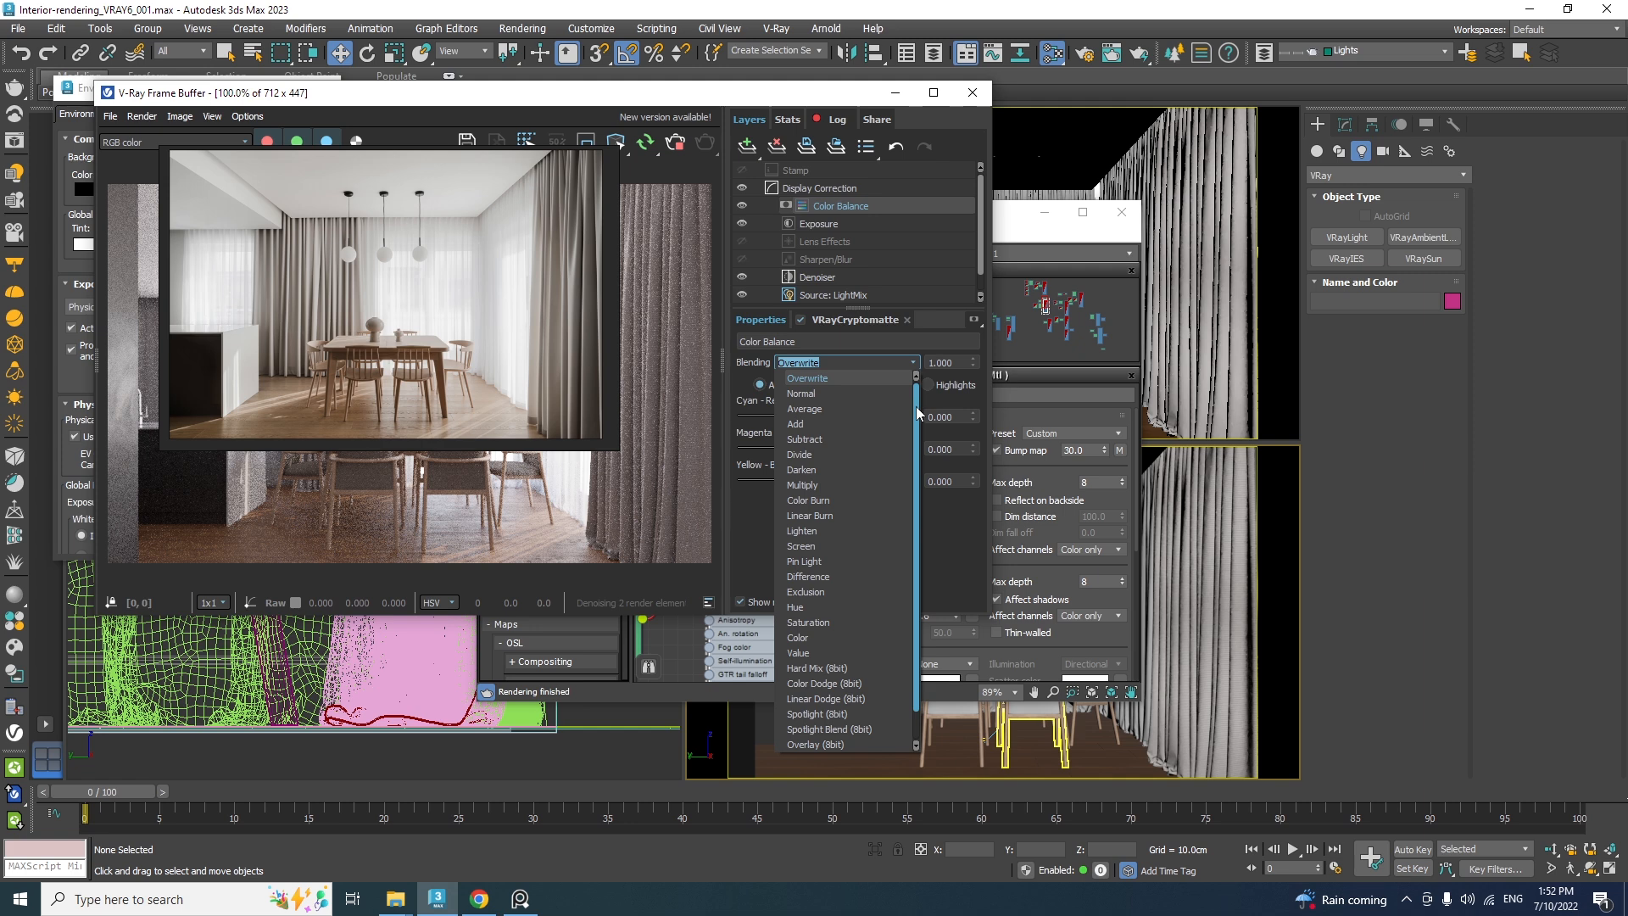
scroll(920, 455, "down", 1)
left_click(819, 614)
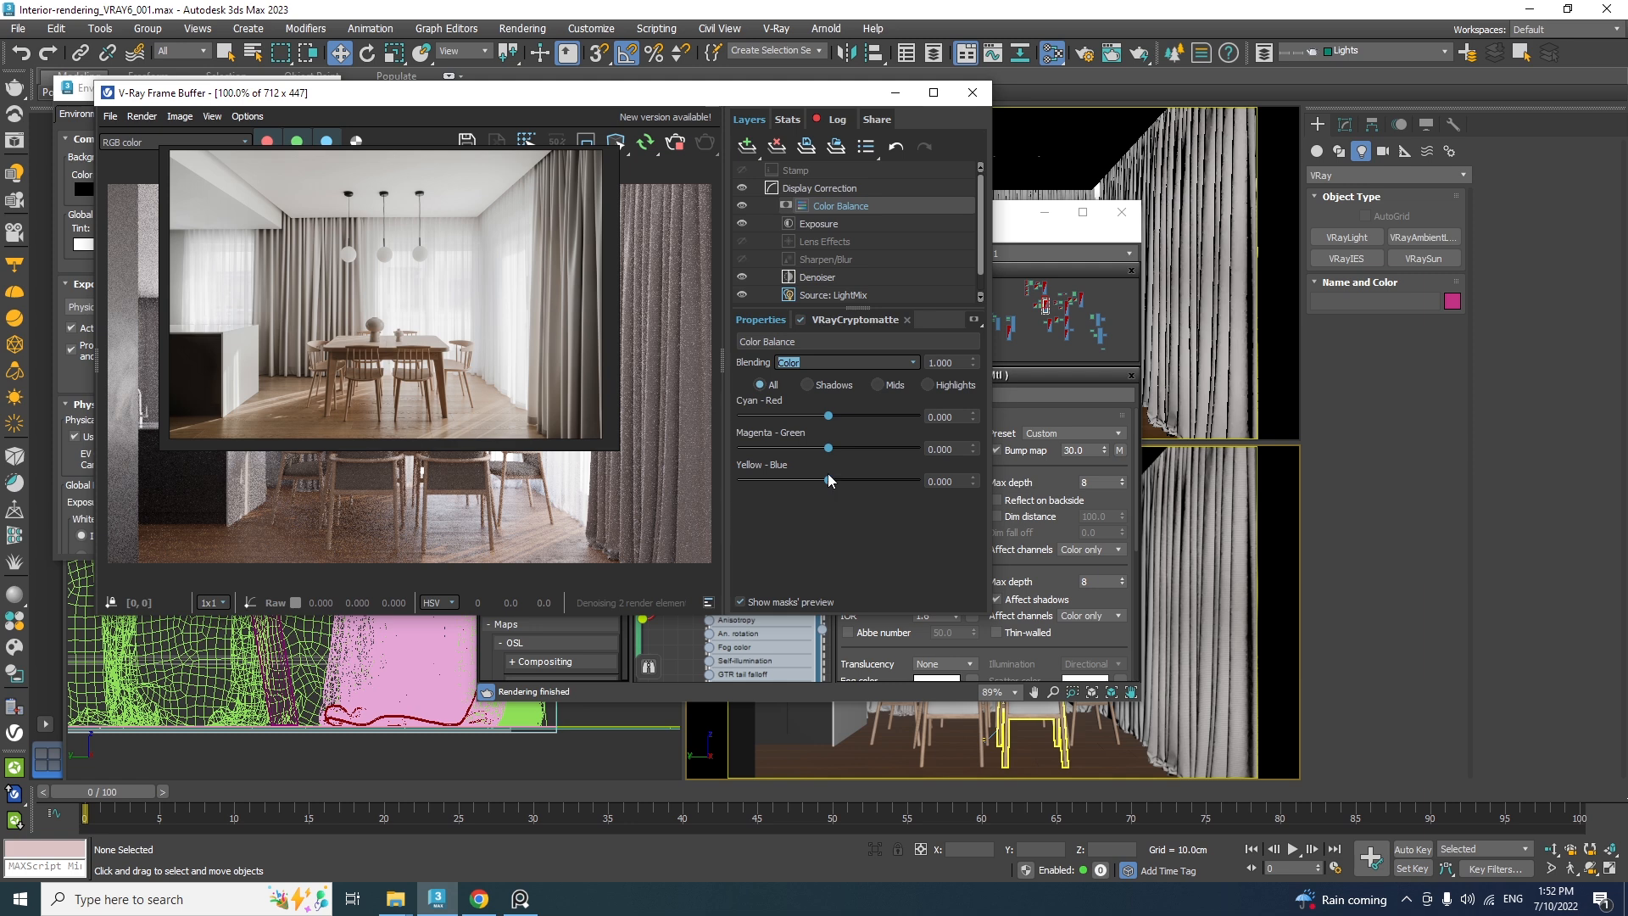
left_click_drag(828, 448, 831, 484)
left_click_drag(824, 481, 827, 482)
left_click_drag(825, 481, 828, 483)
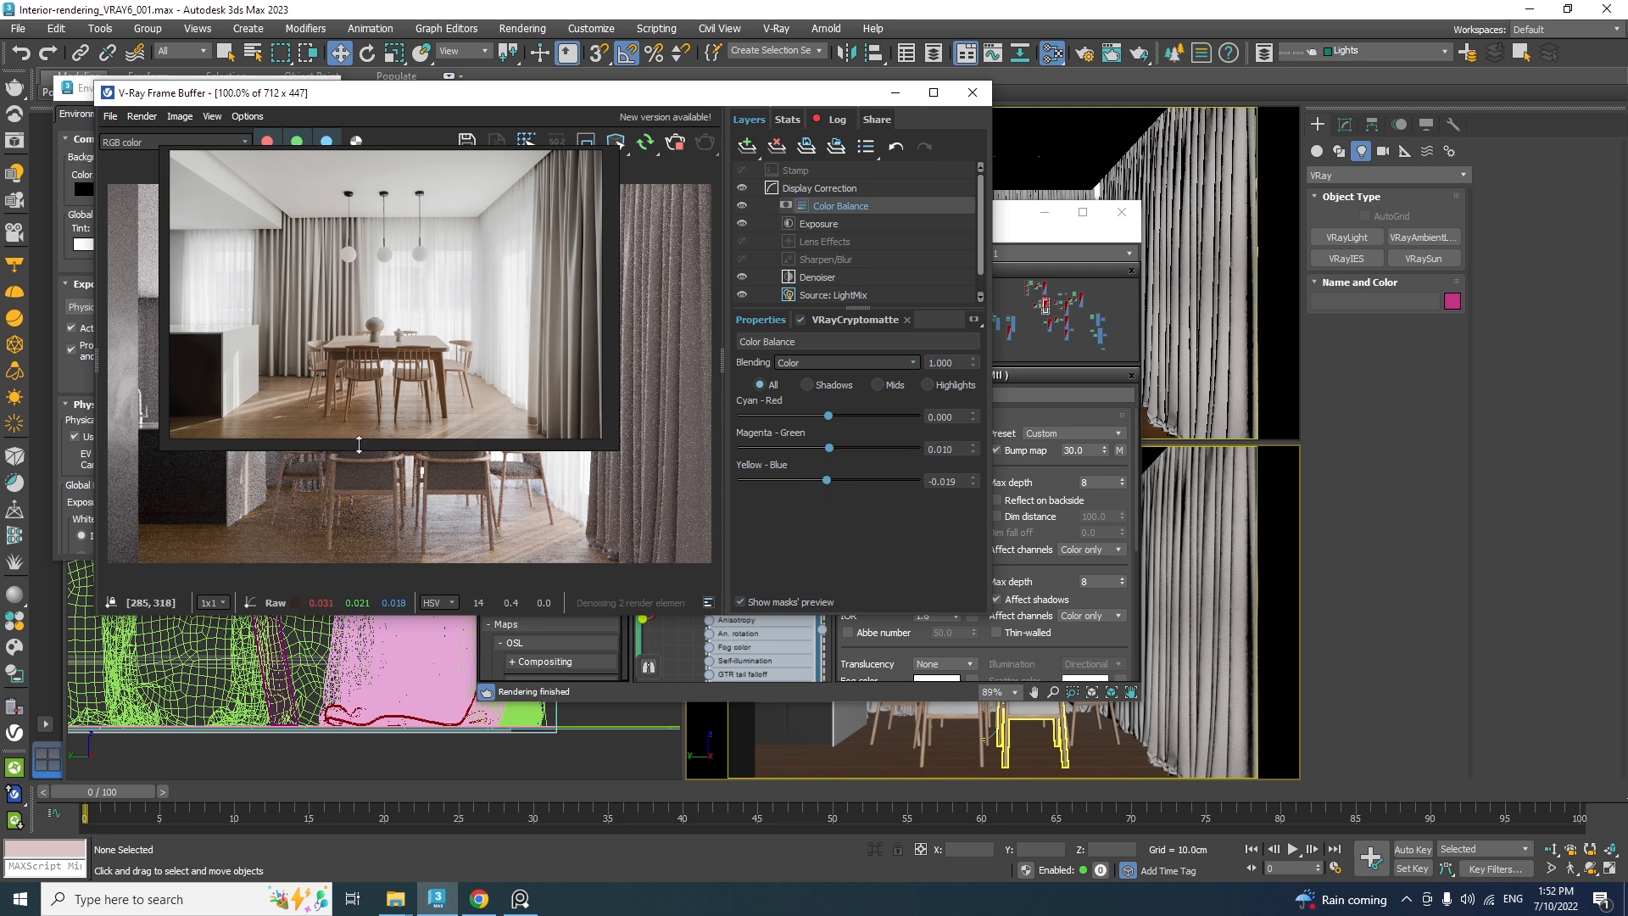
Add a Curves layer with a Cryptomatte mask limited to the wooden floor object Plane002
left_click(747, 147)
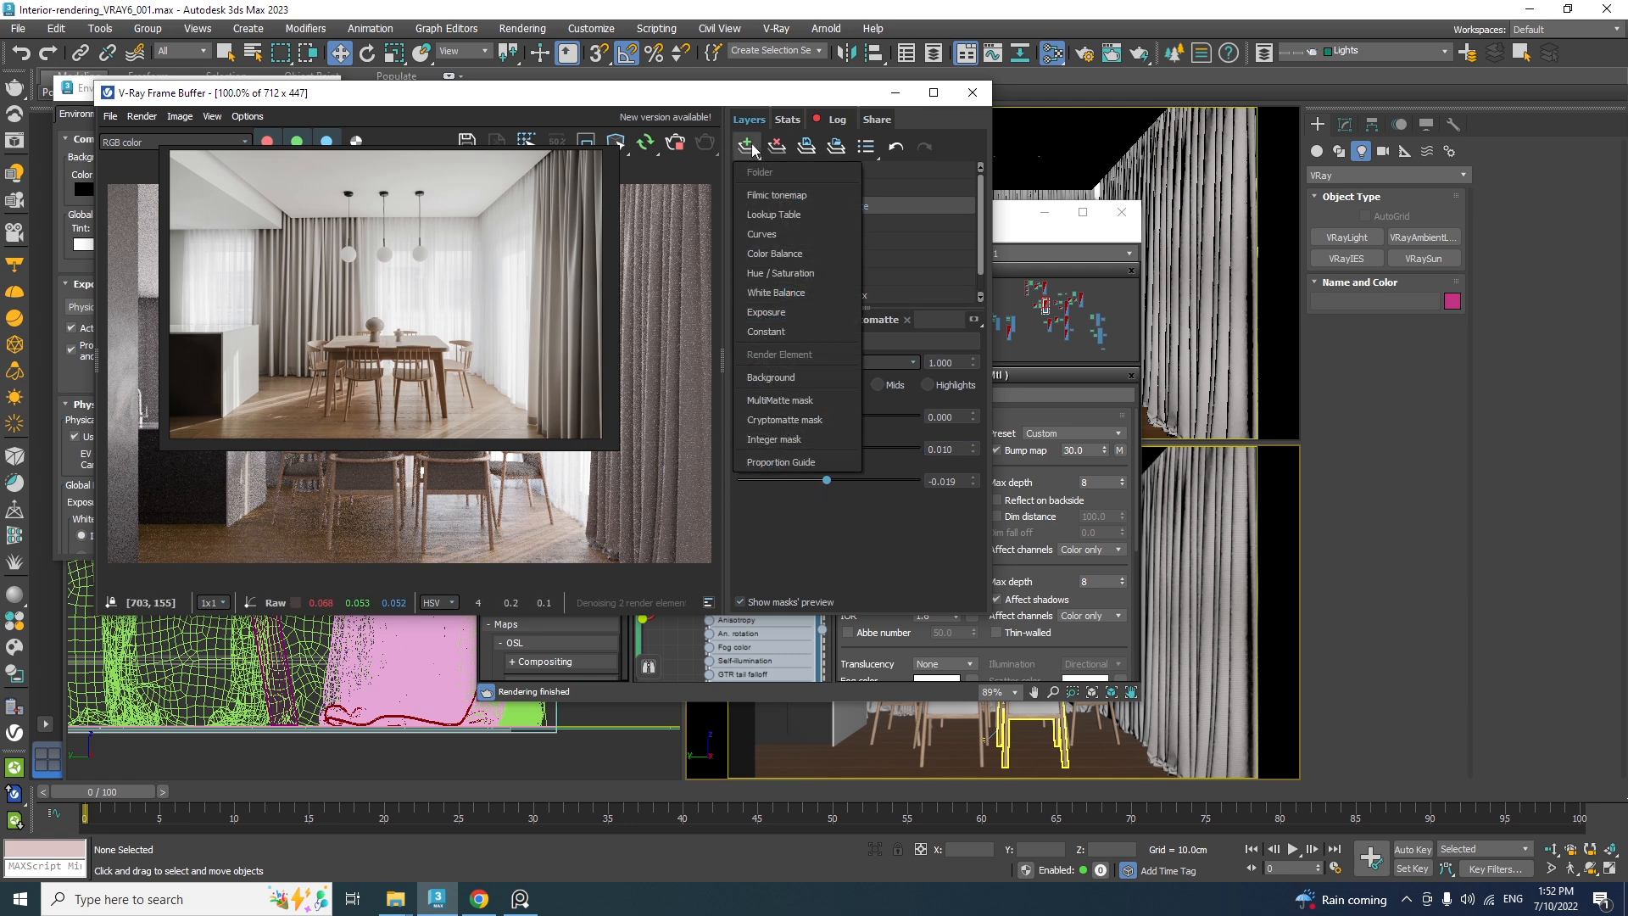
left_click(782, 237)
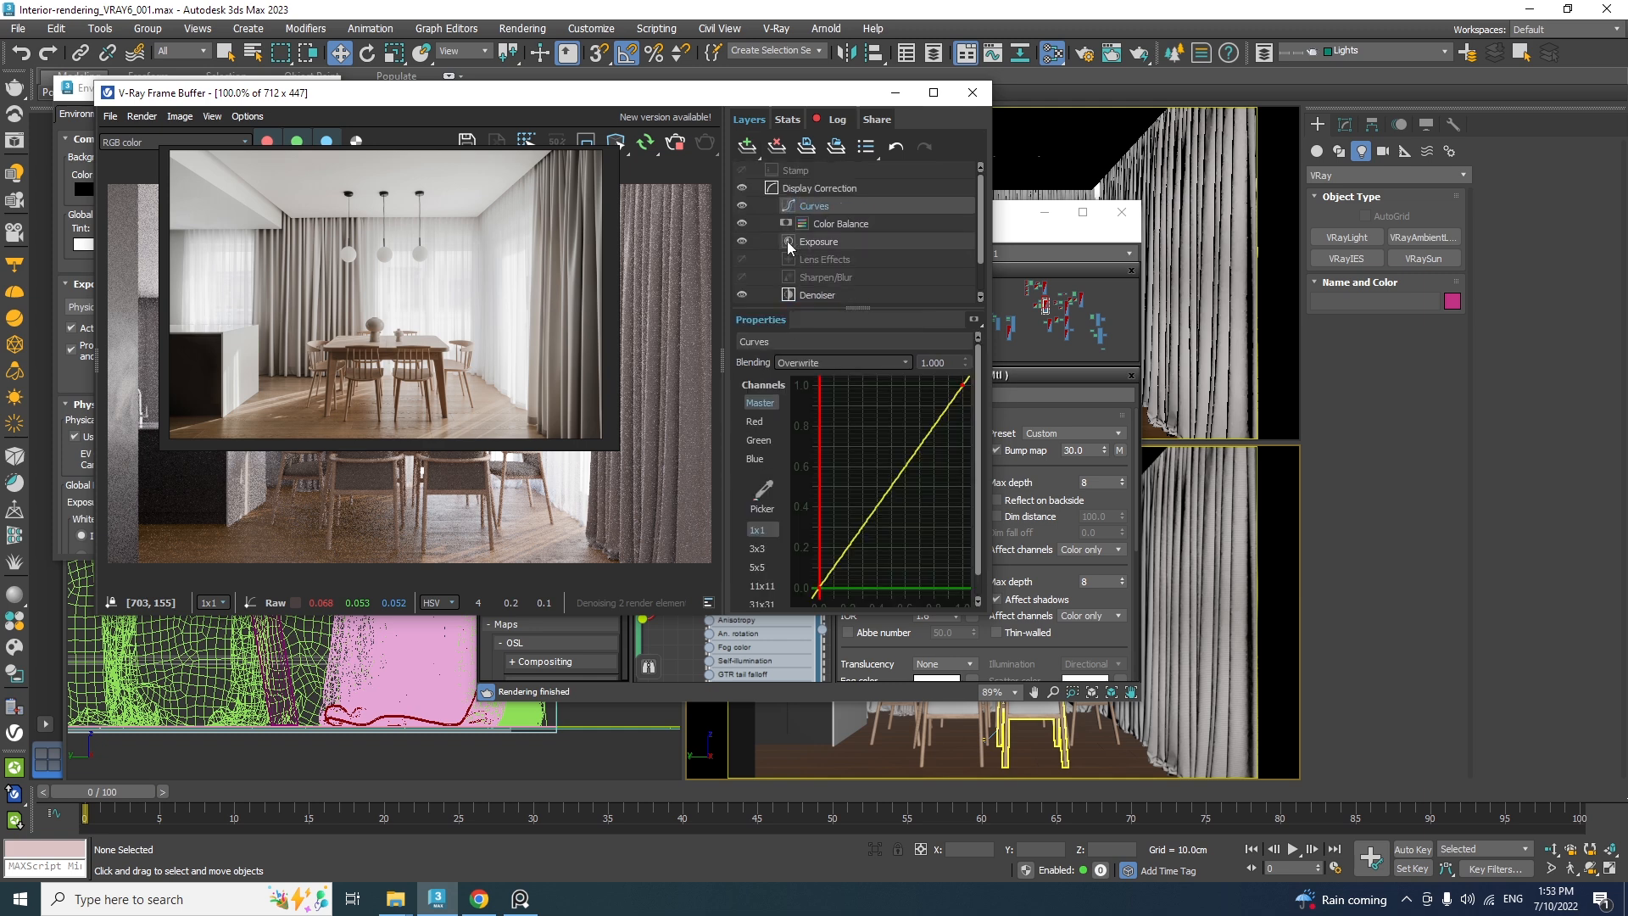
left_click(973, 319)
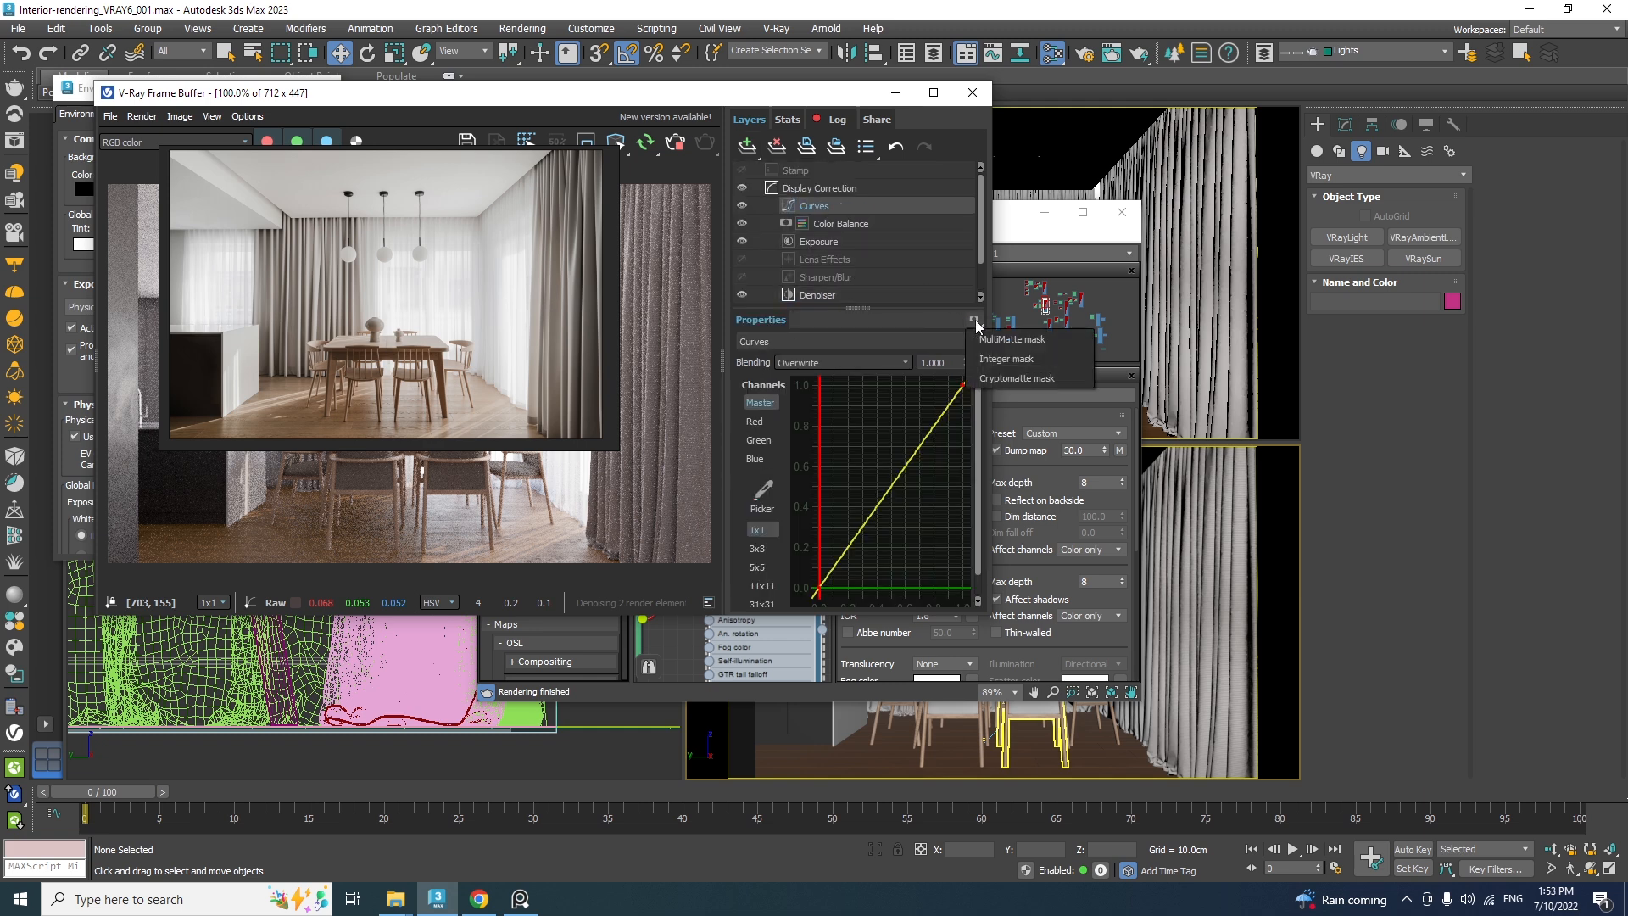
left_click(1017, 378)
left_click(760, 433)
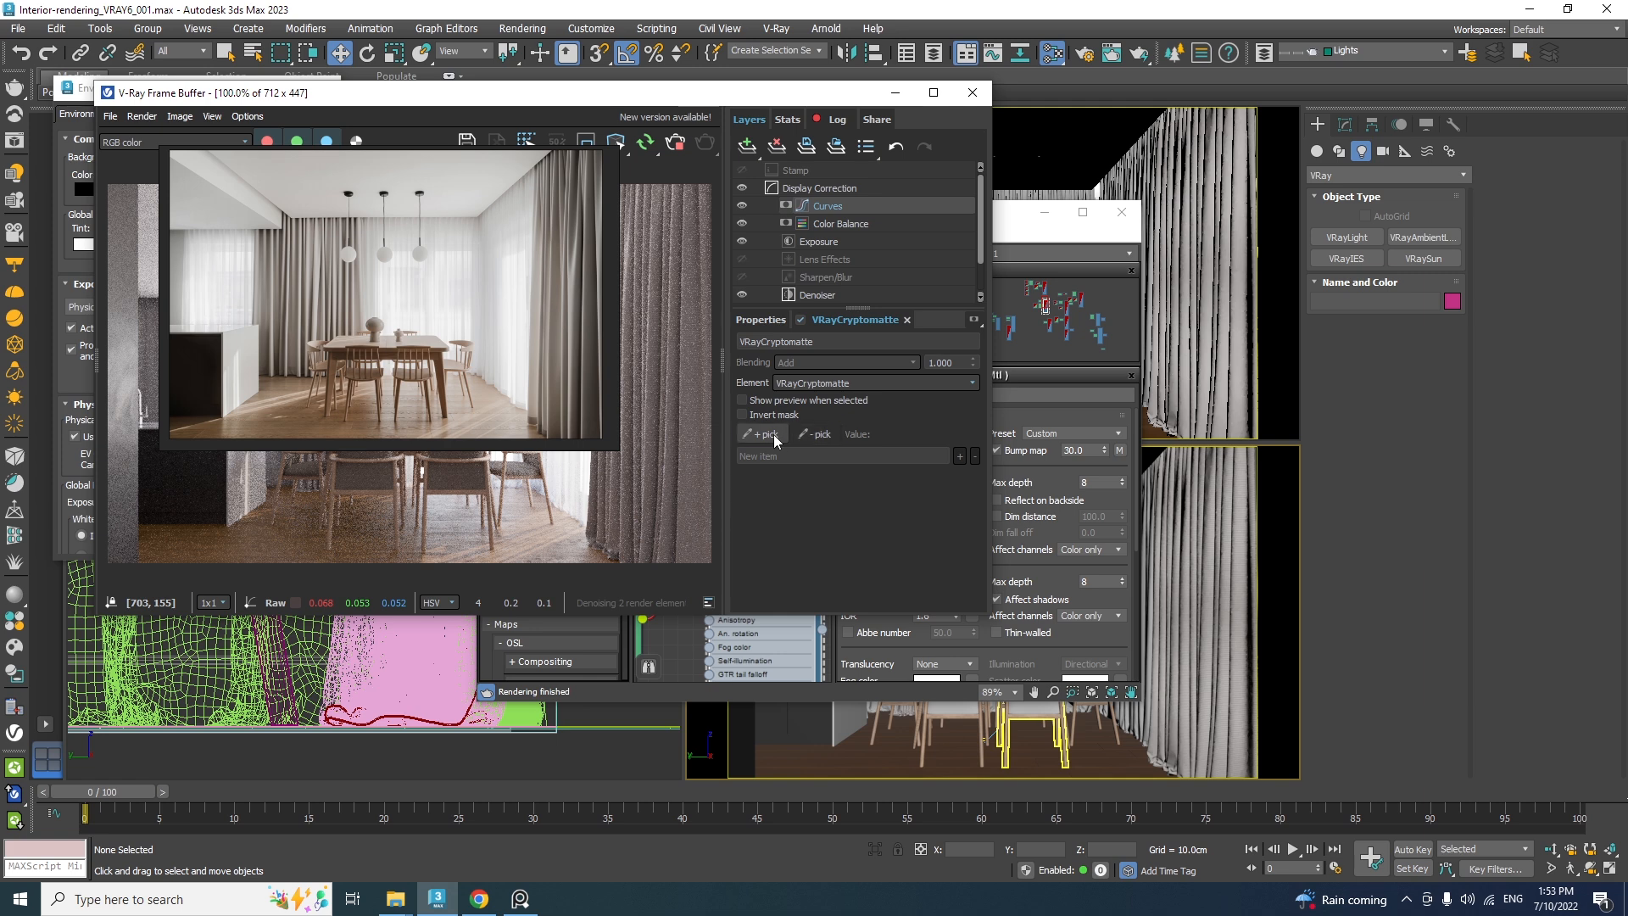
left_click(353, 551)
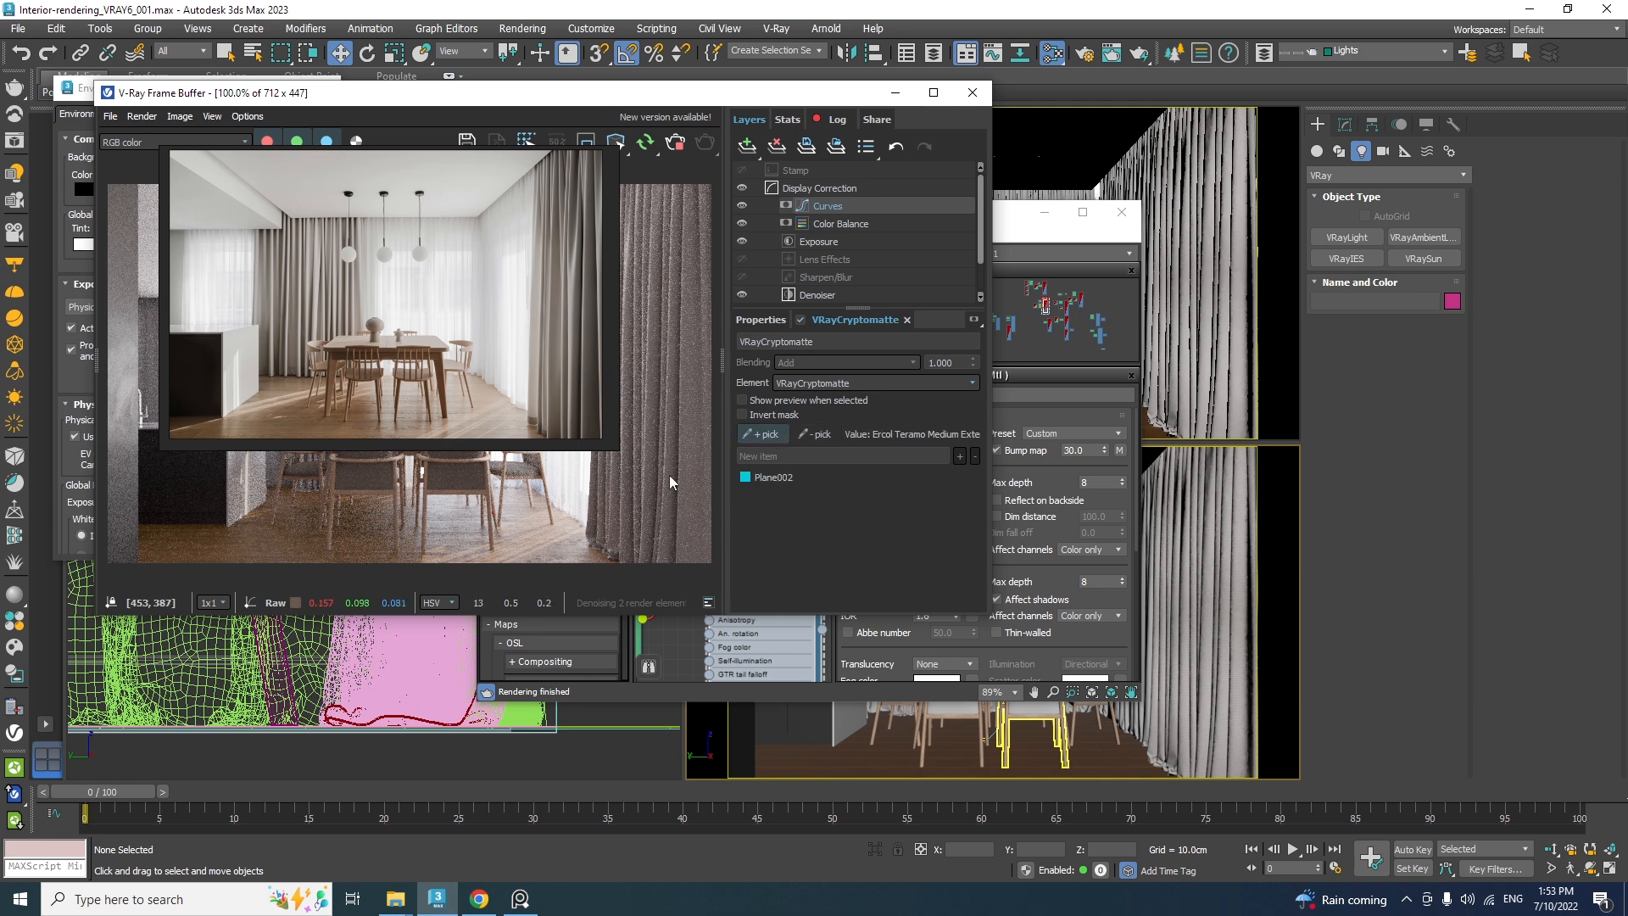
Raise the shadow handle of the floor's master curve and move the reference photo clear of the layer list
left_click(761, 321)
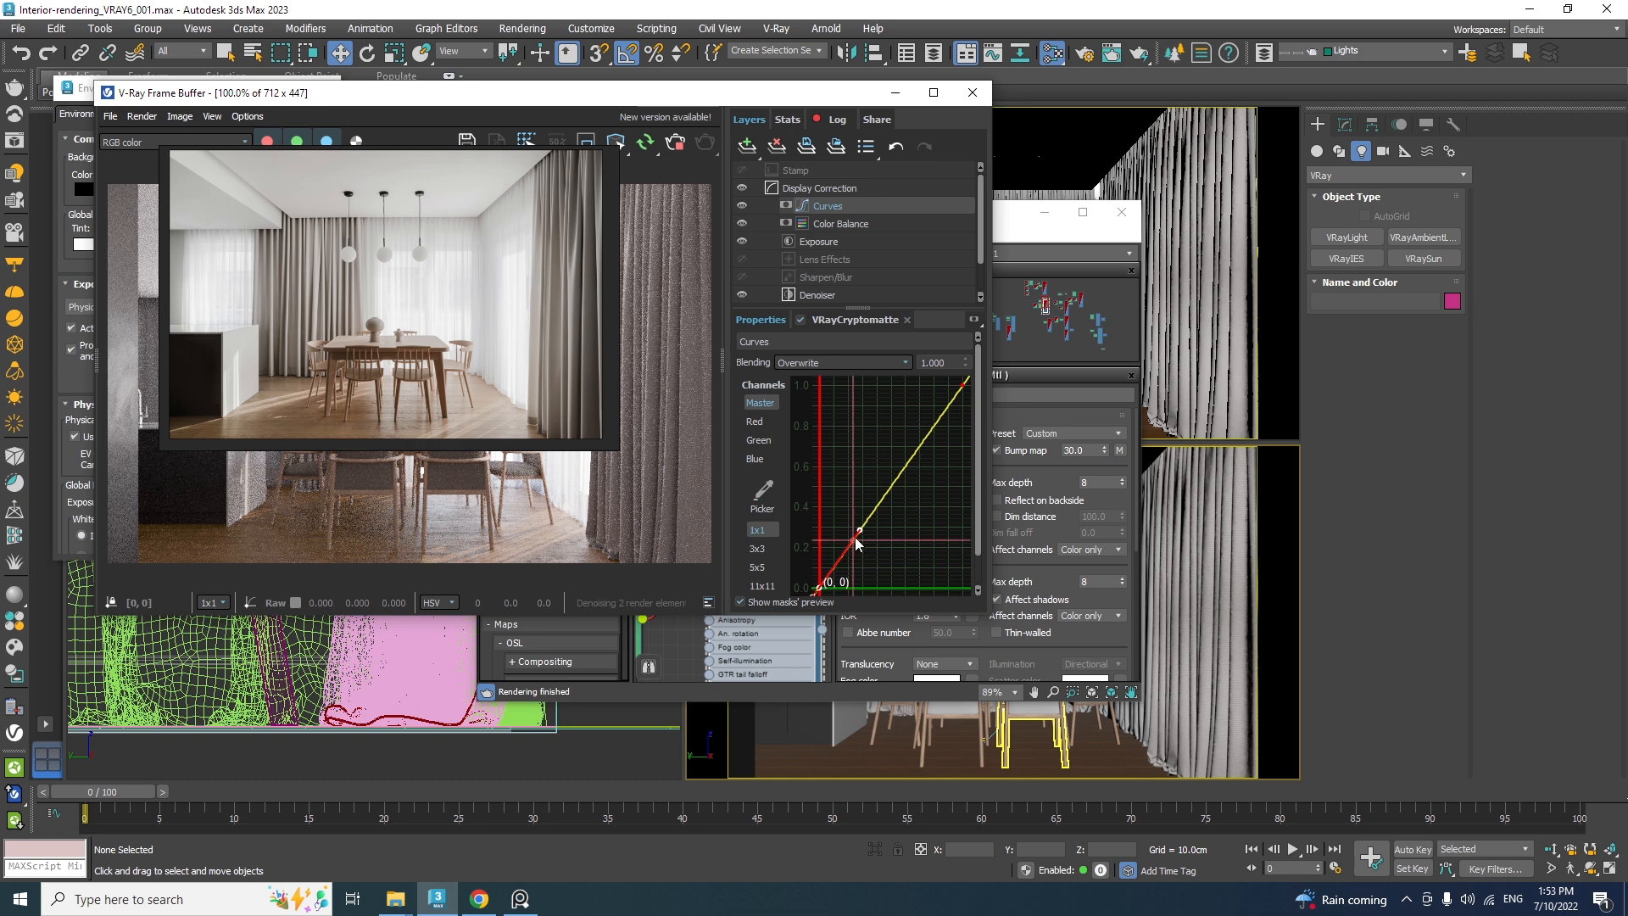
left_click(858, 530)
left_click_drag(859, 530, 849, 515)
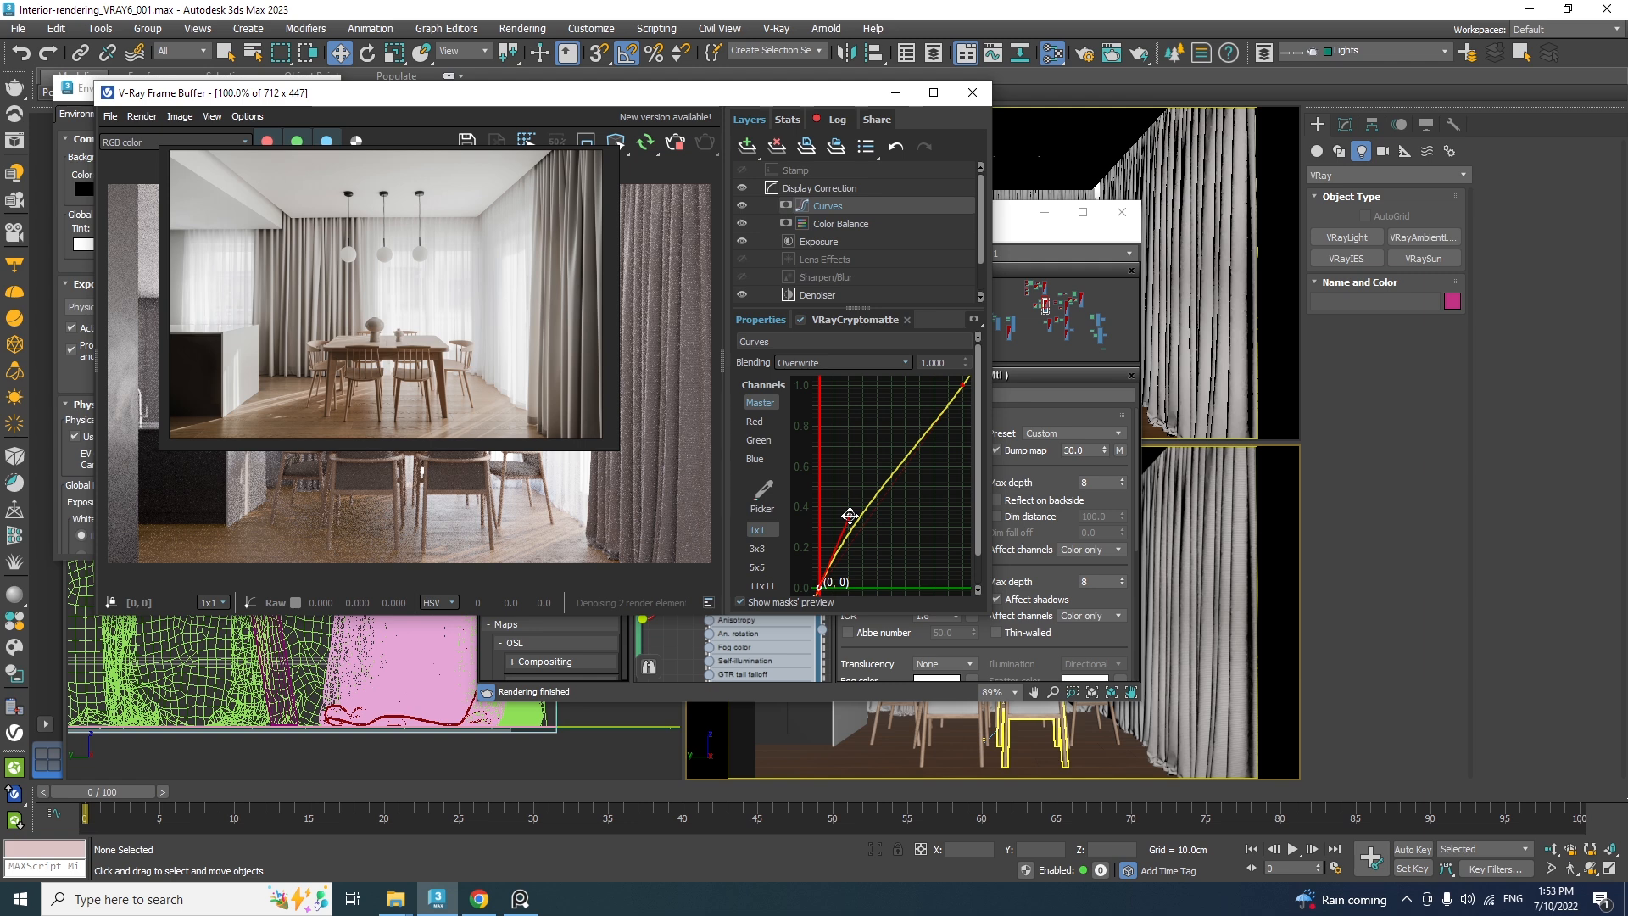
left_click_drag(381, 272, 553, 180)
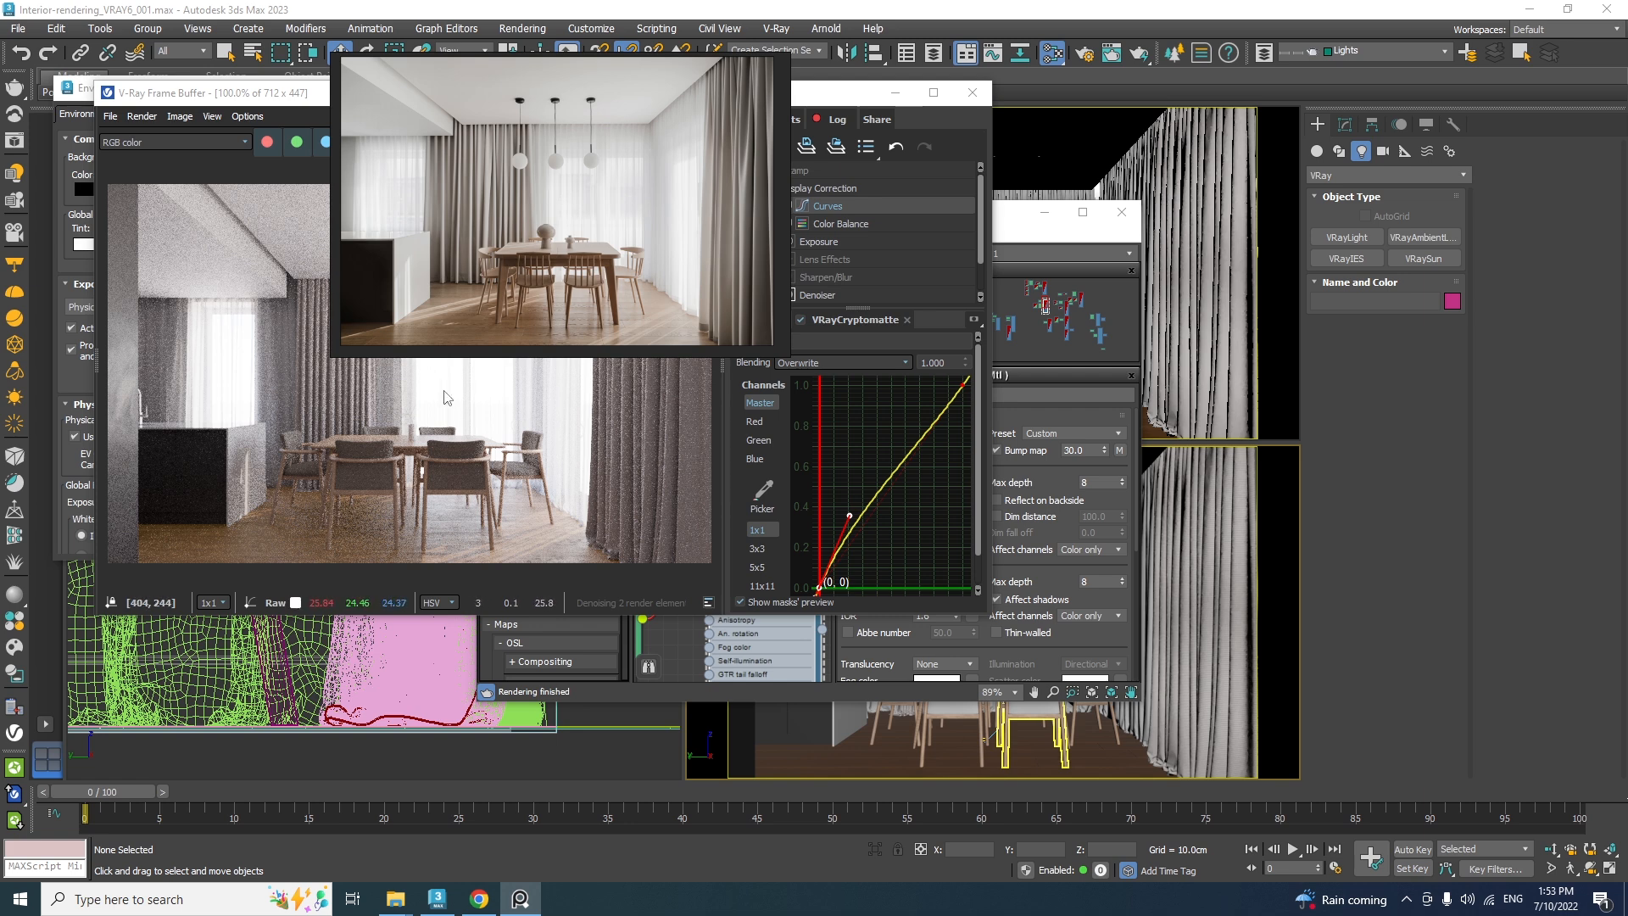
left_click_drag(654, 232, 587, 224)
Add another Color Balance layer with a Cryptomatte mask limited to the curtain objects Pattern2D_2043 and Pattern2D_2044
left_click(747, 146)
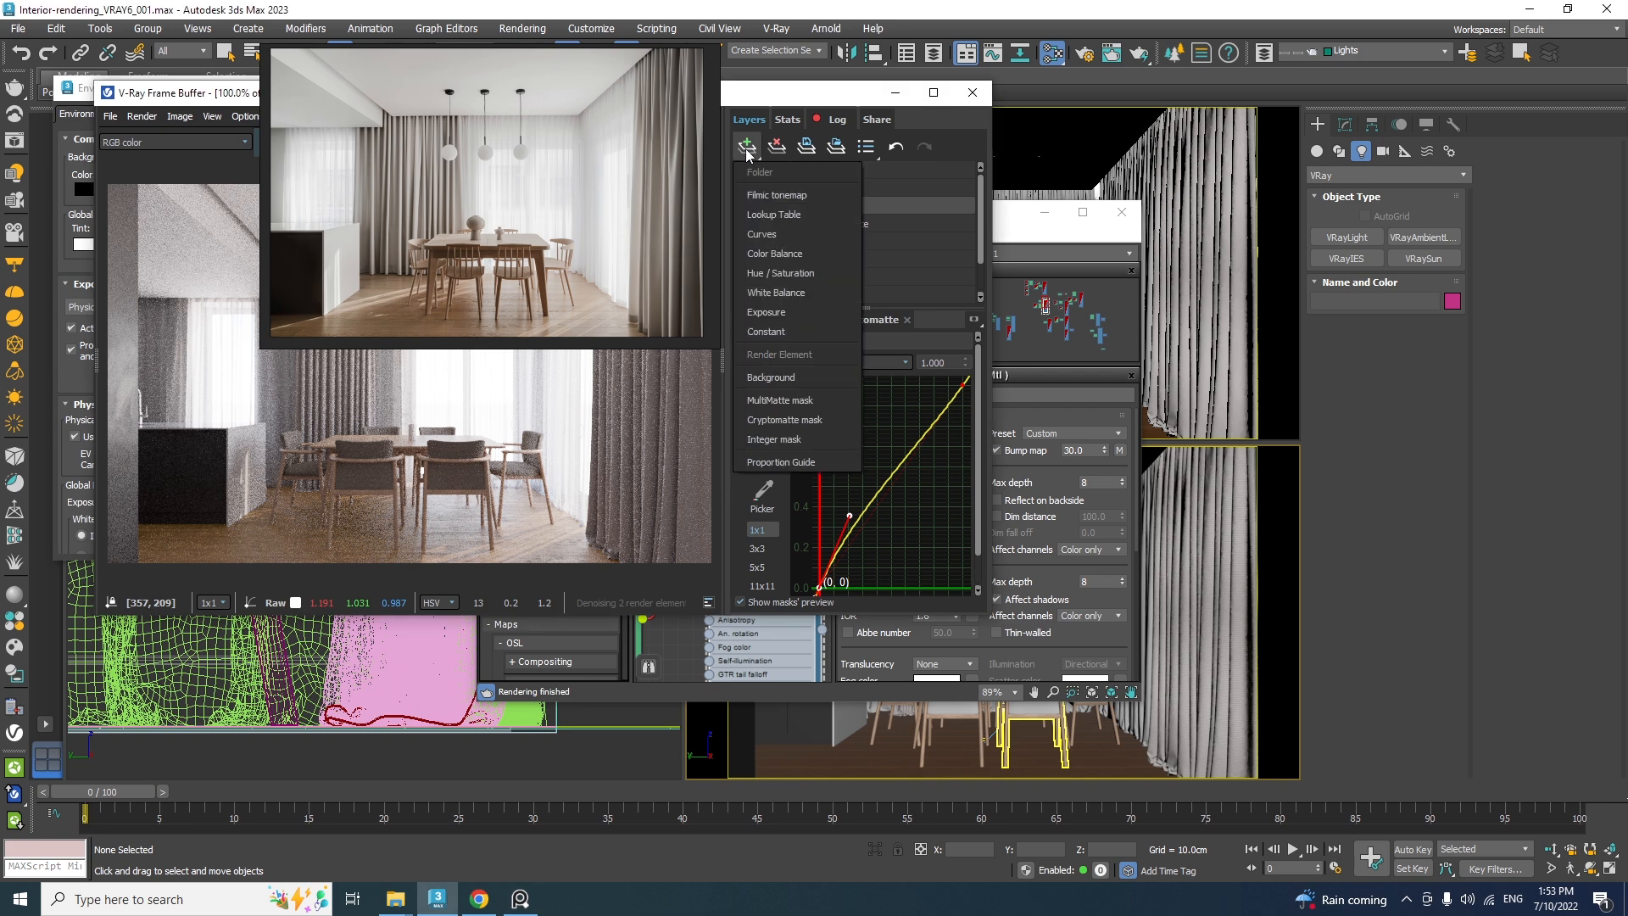
left_click(785, 254)
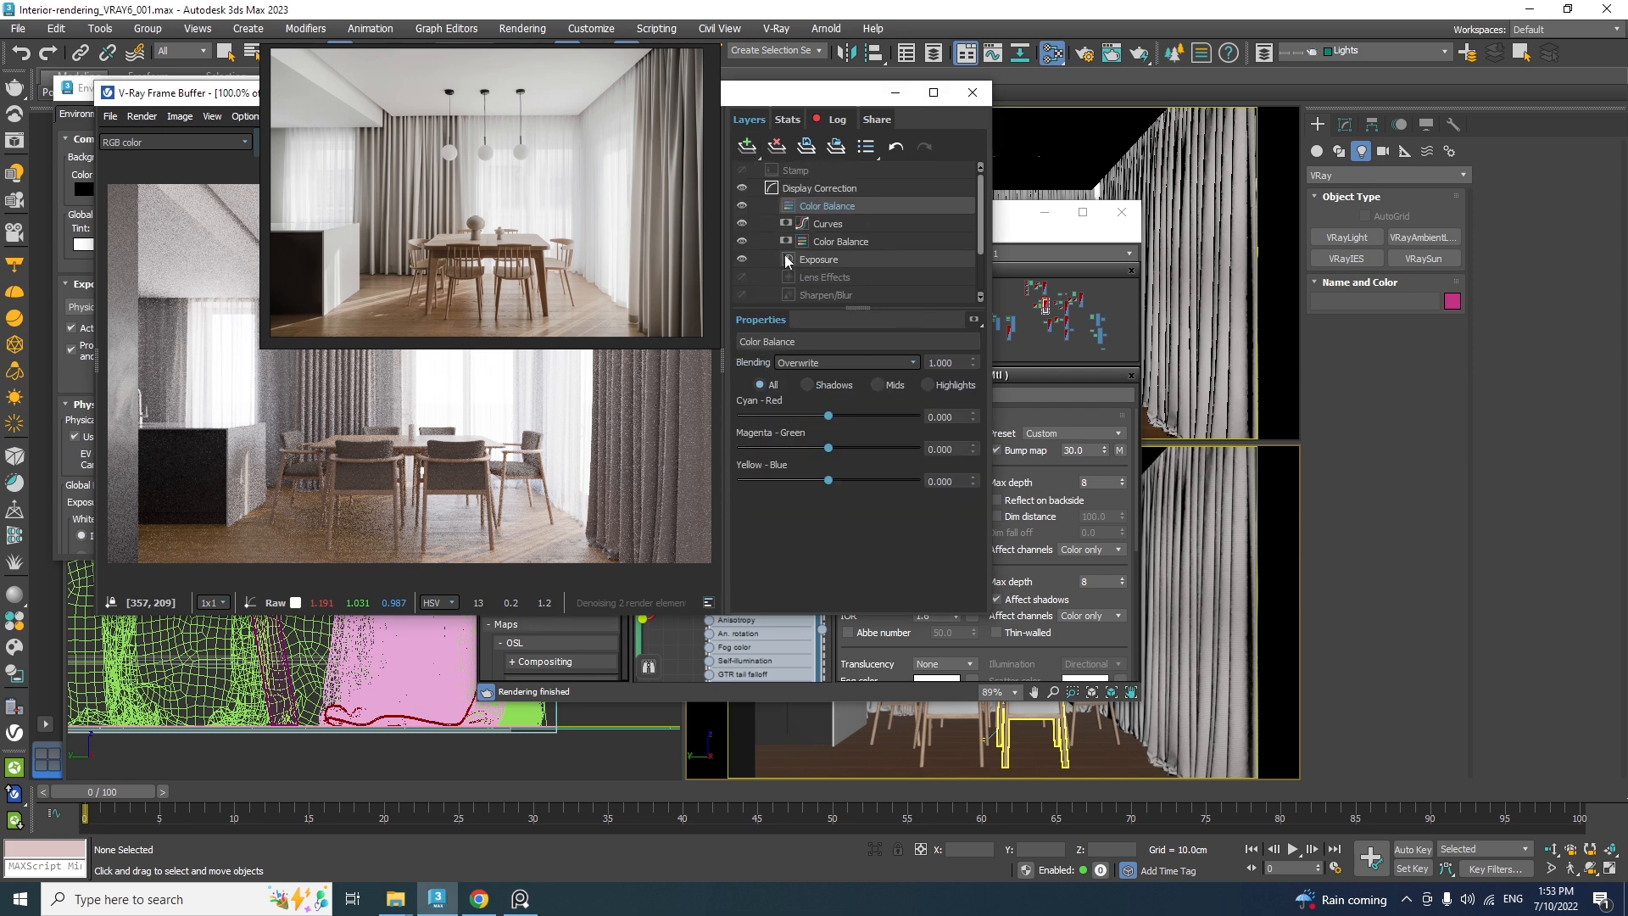
left_click(973, 319)
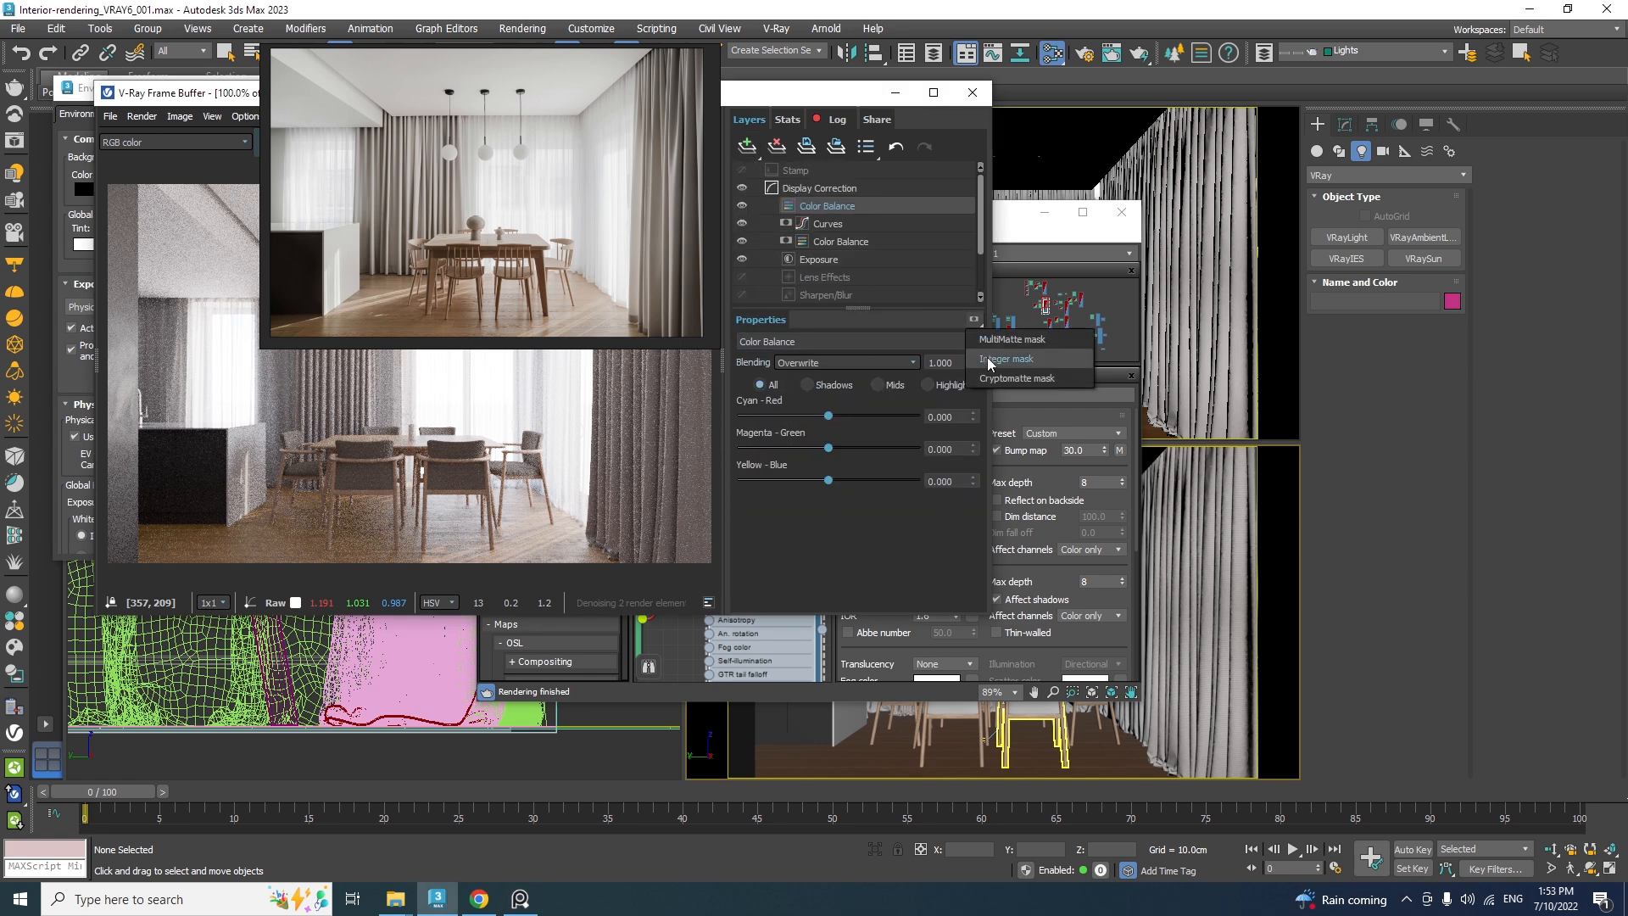
left_click(1007, 378)
left_click(765, 434)
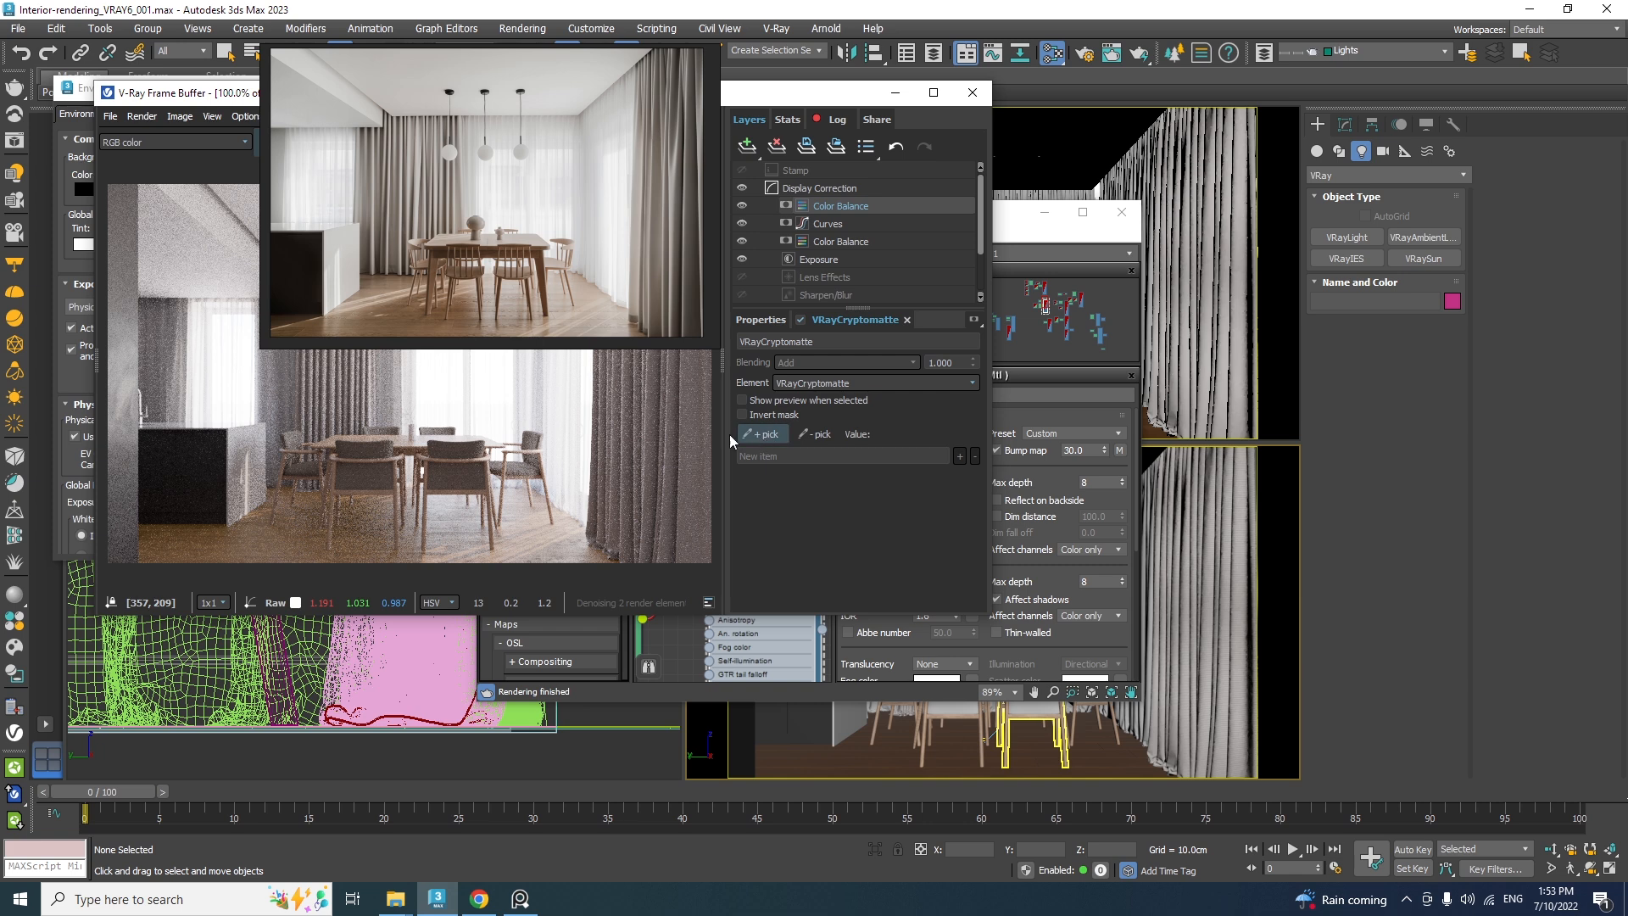
left_click(579, 433)
left_click(324, 390)
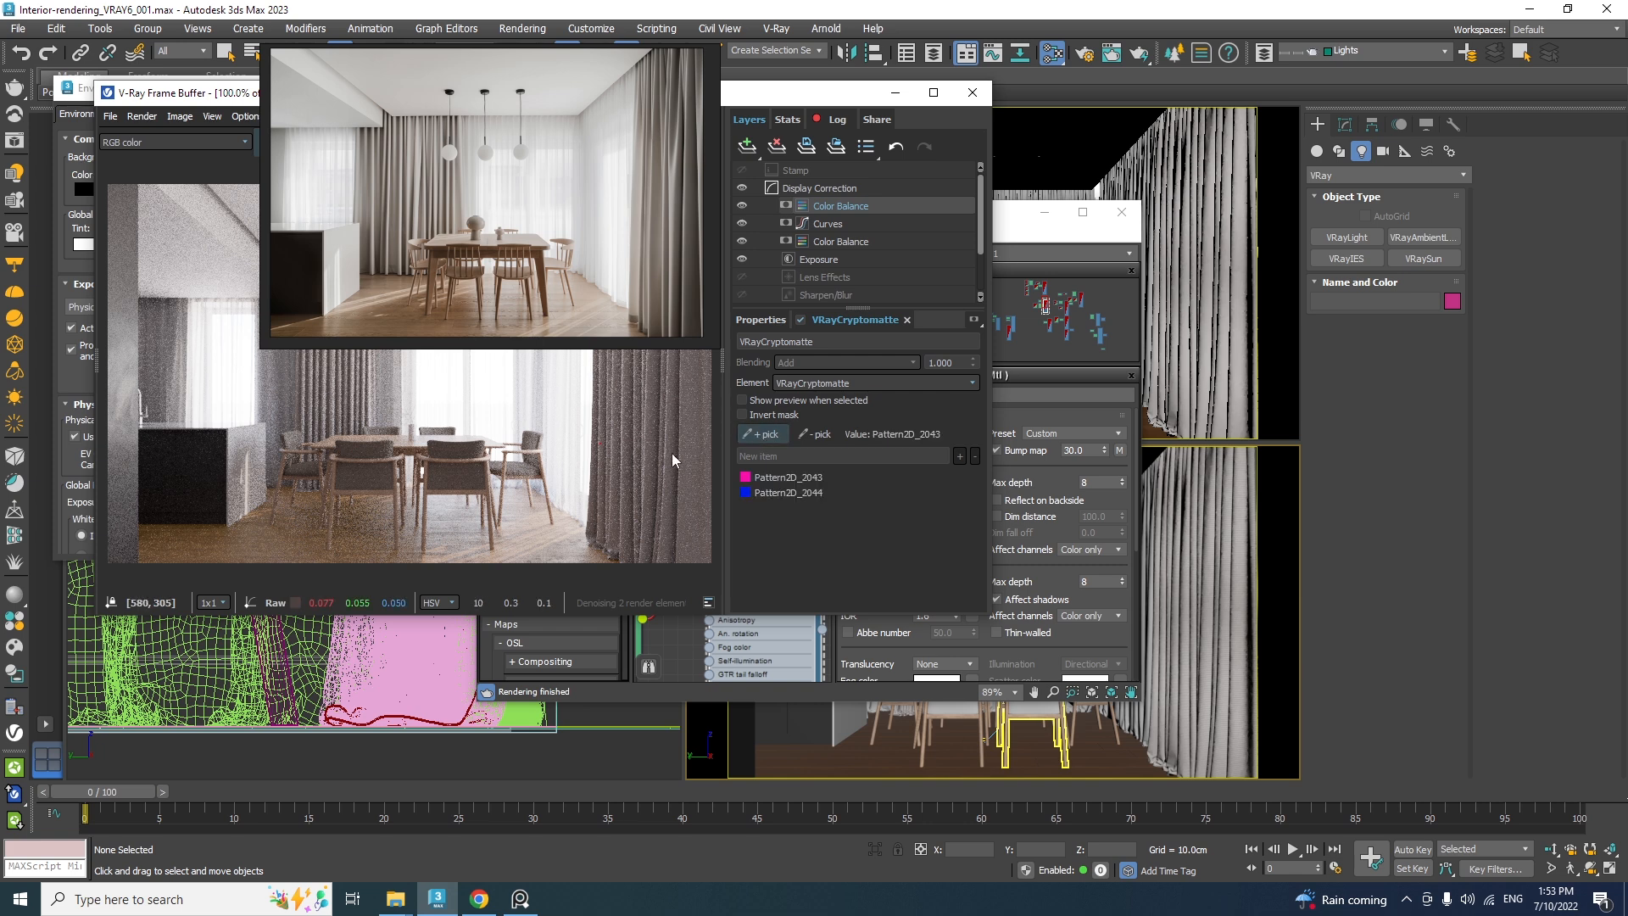
Set the curtain Color Balance blending to Color, Magenta - Green to 0.019 and Yellow - Blue to -0.019
left_click(749, 320)
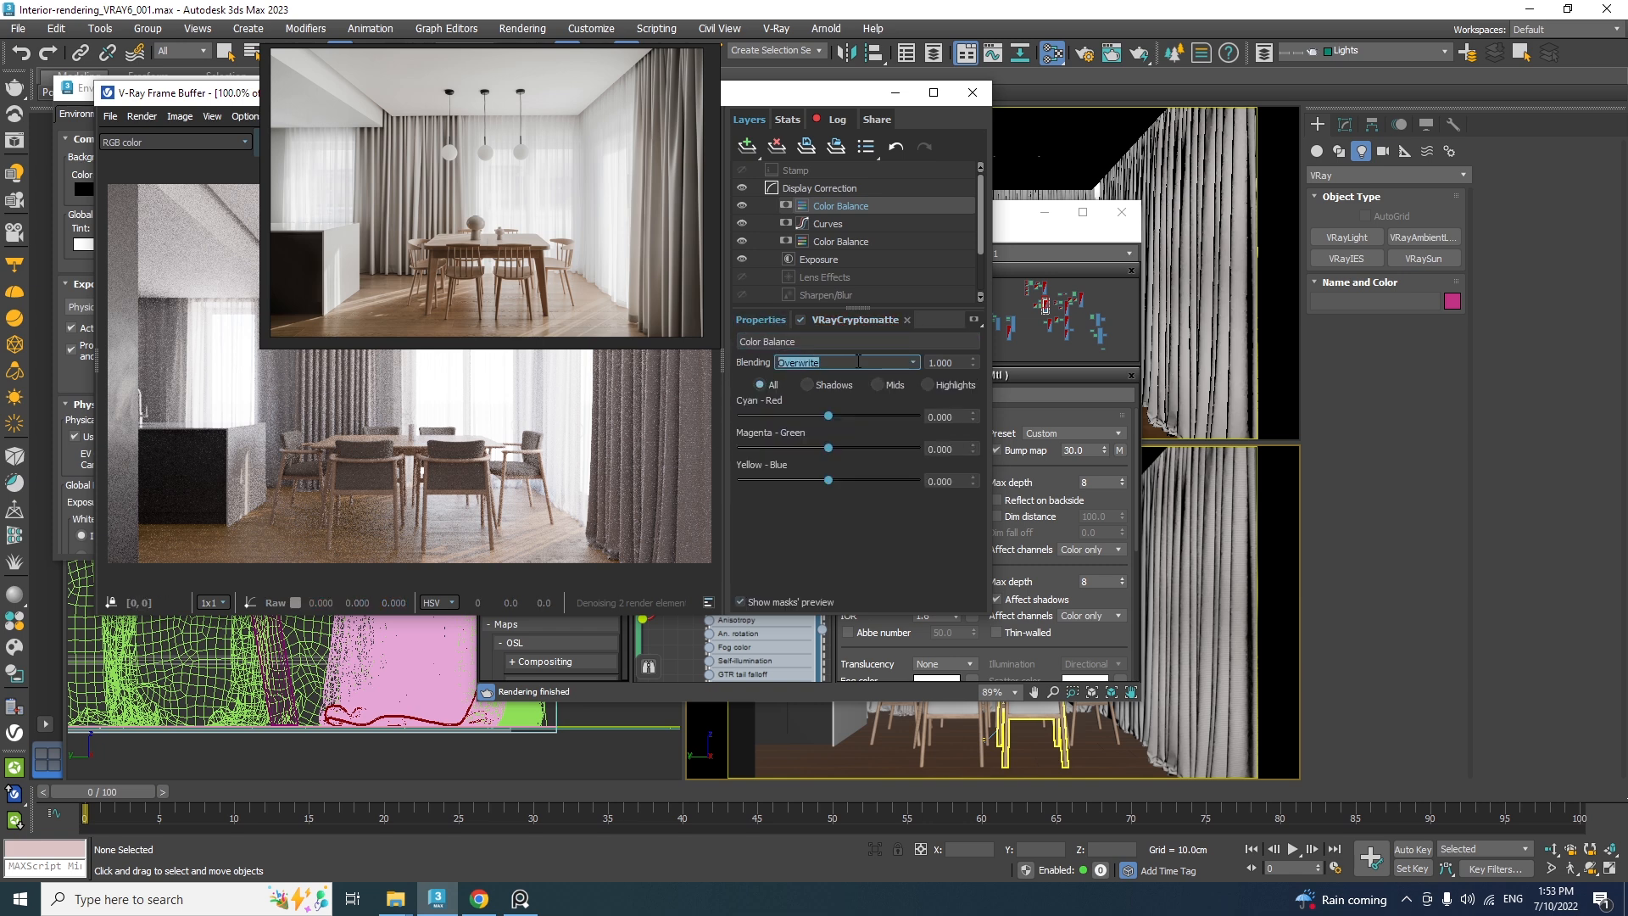
left_click(915, 363)
left_click(811, 637)
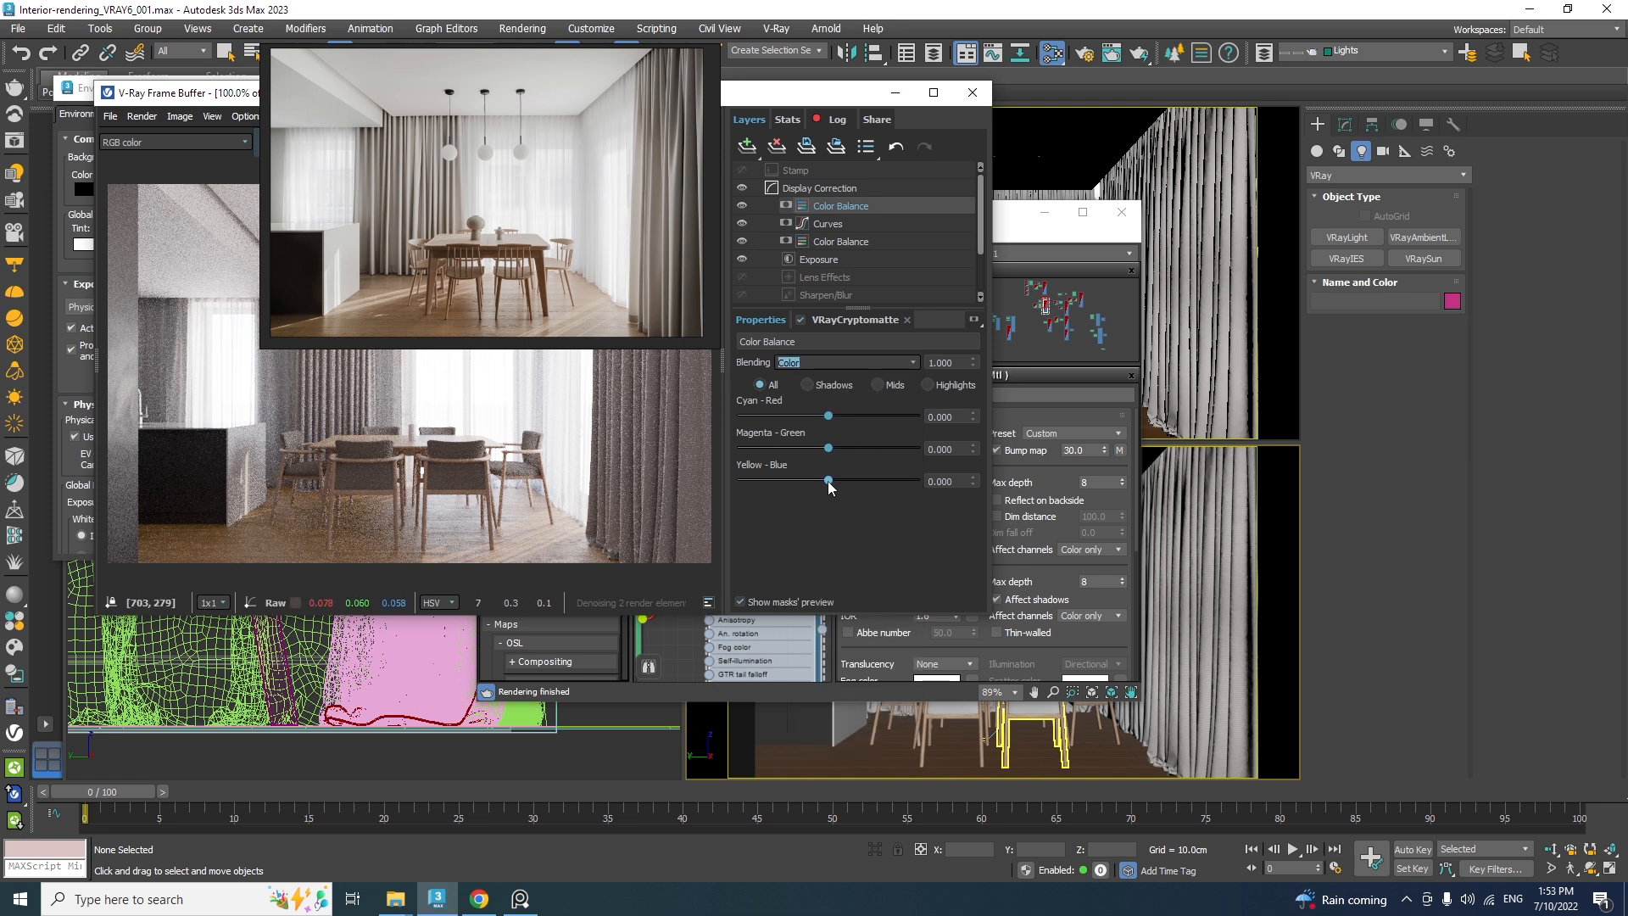
left_click_drag(828, 481, 832, 454)
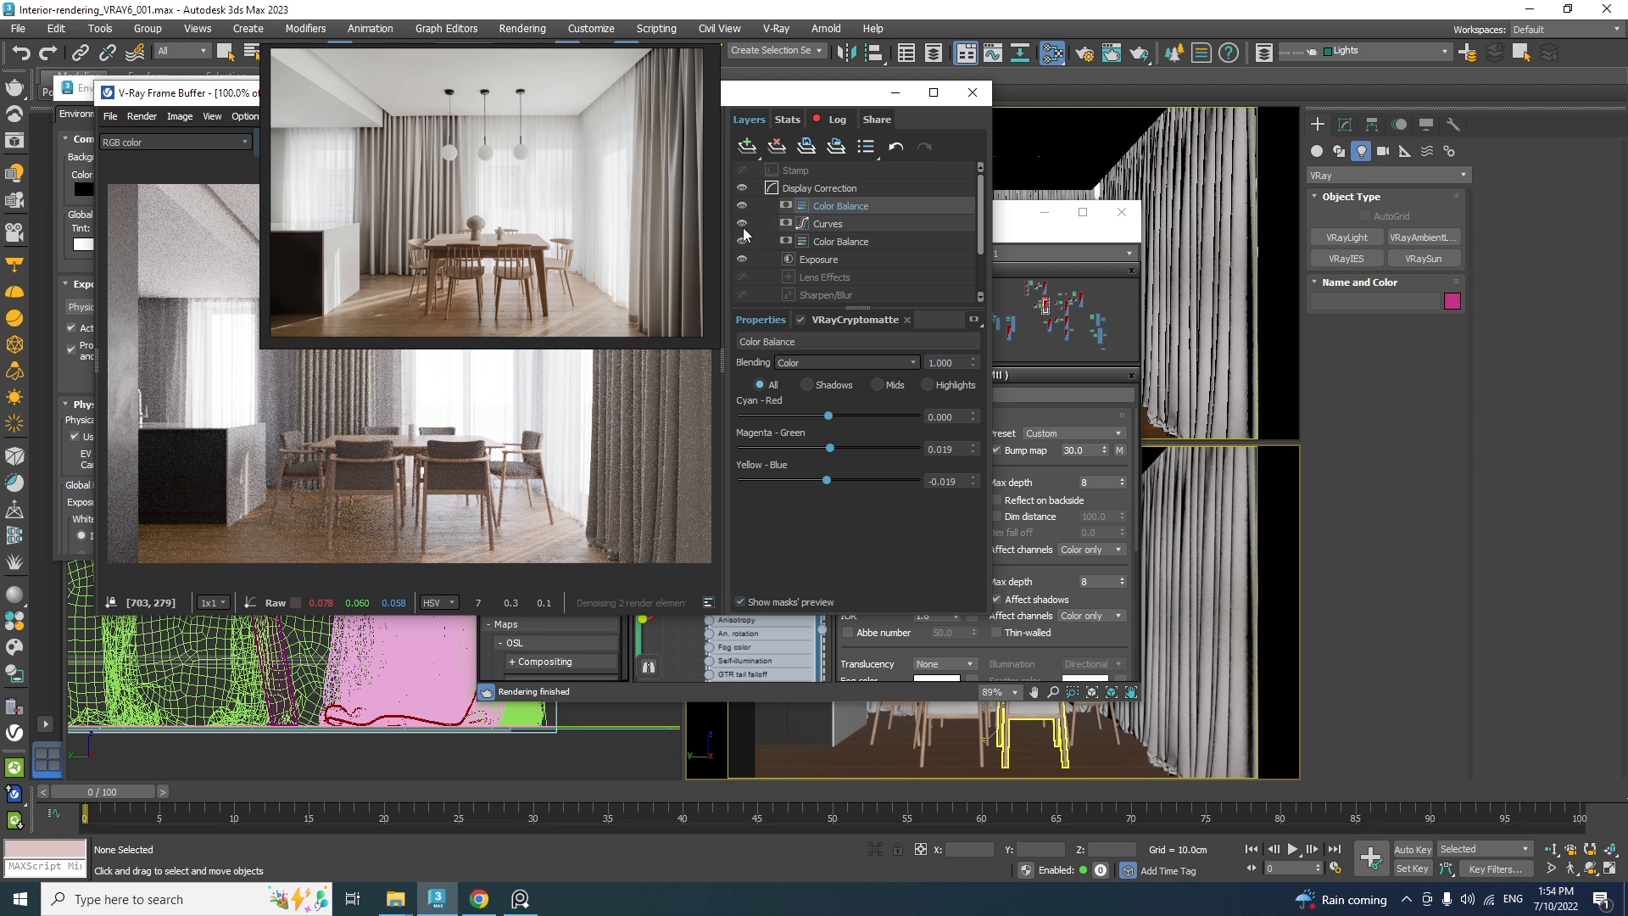
Place the reference photo beside the render and add a Filmic tonemap layer of type Power curve
right_click_drag(540, 196, 1260, 254)
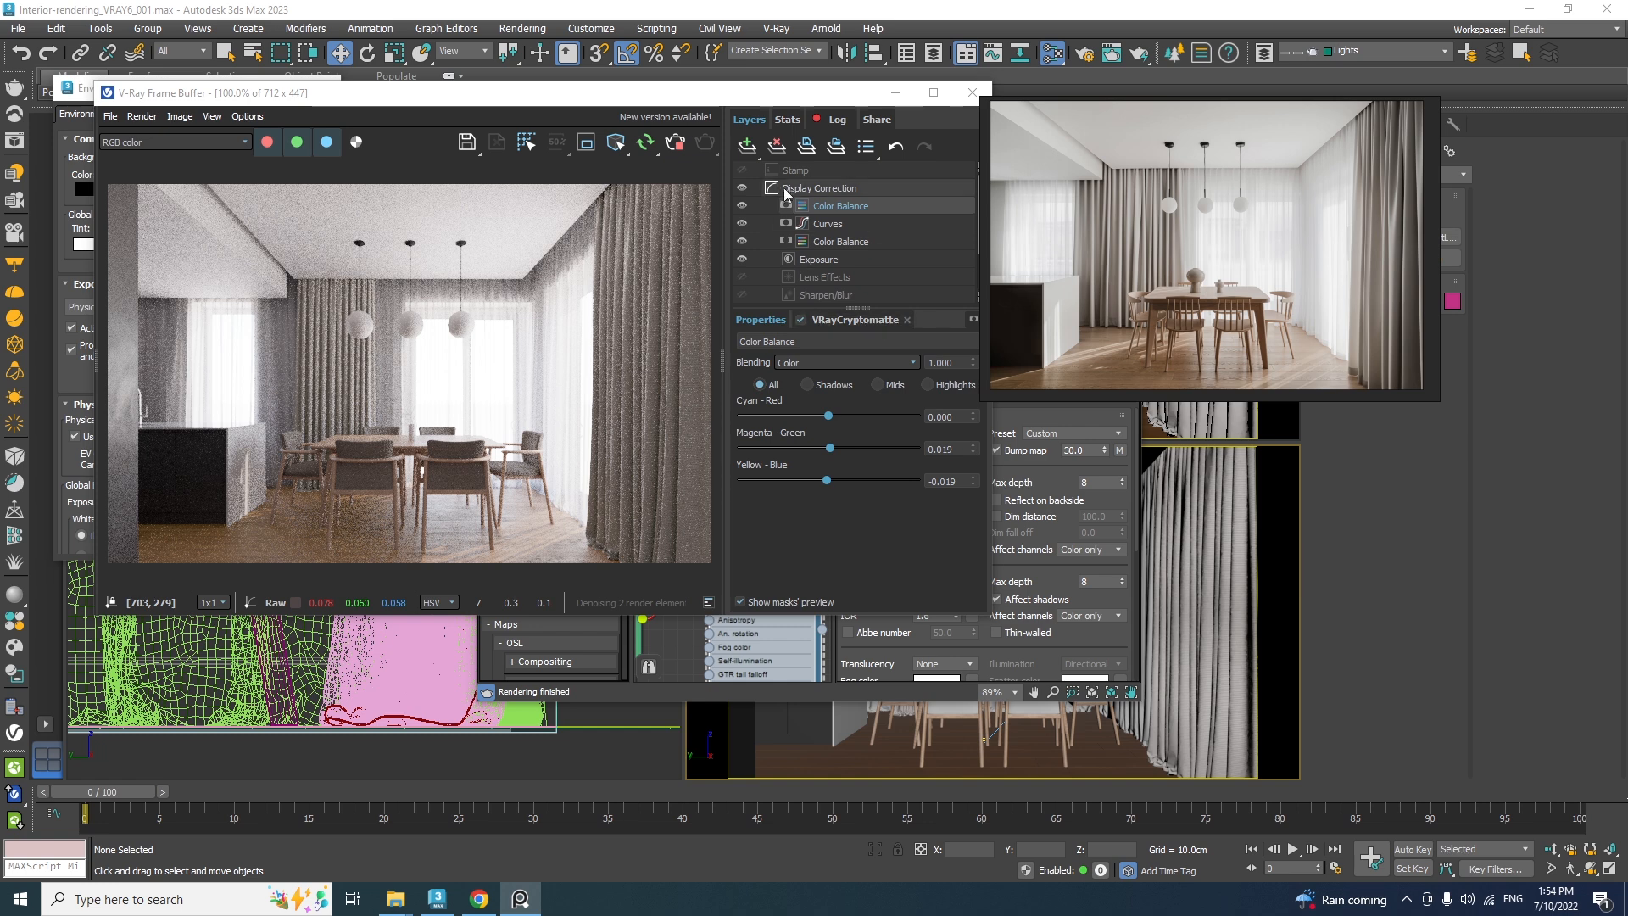
left_click(748, 146)
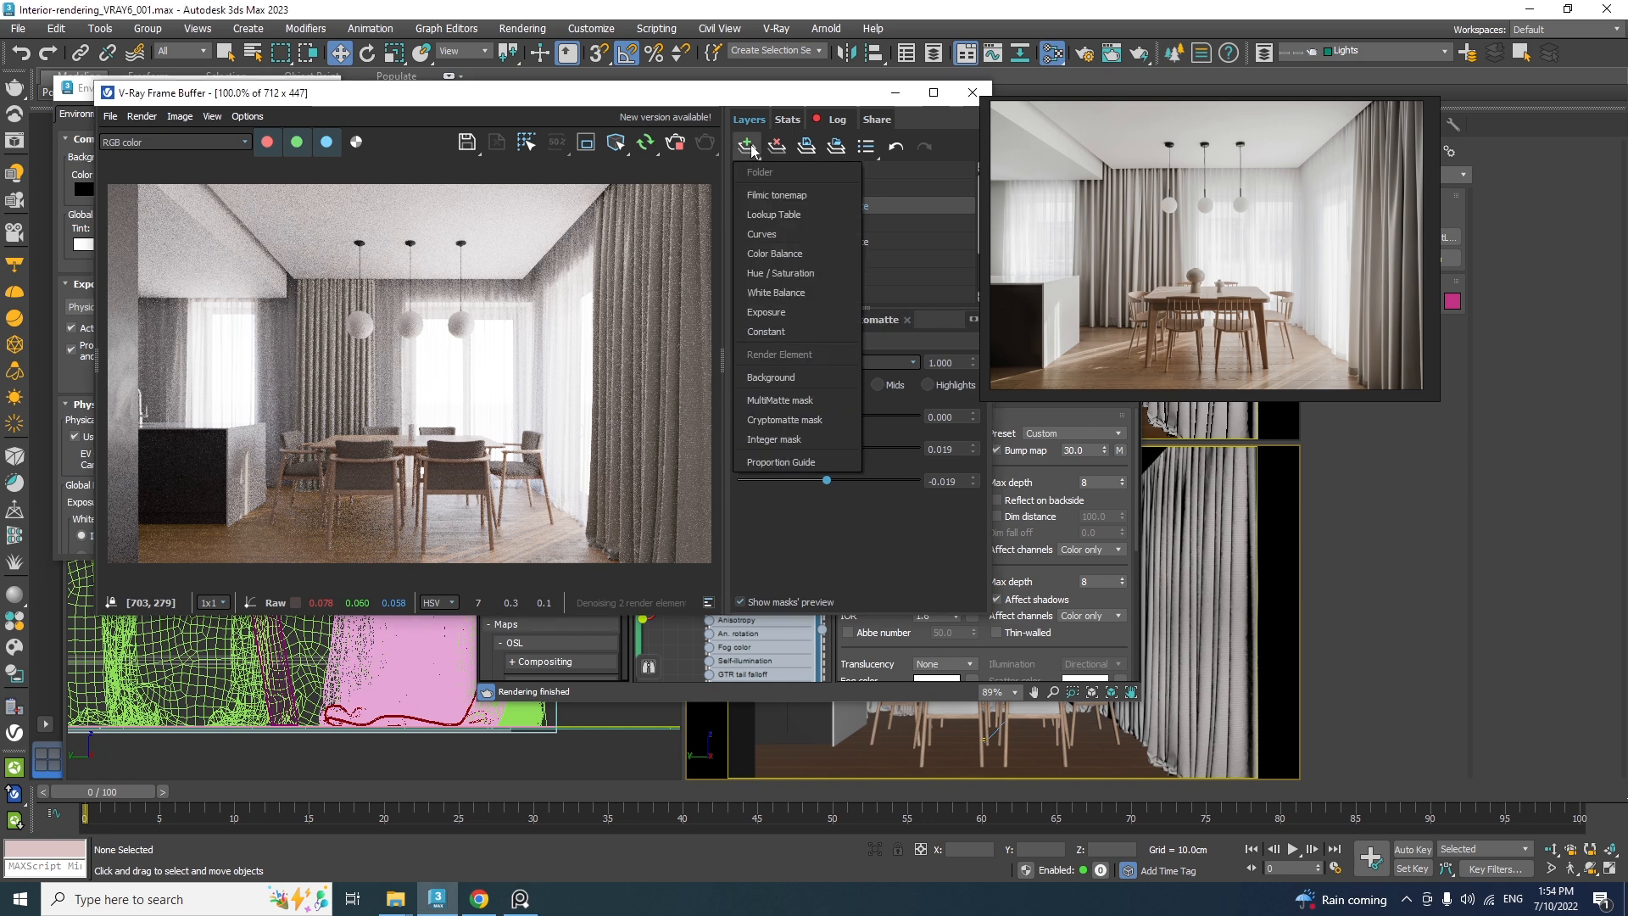
left_click(775, 196)
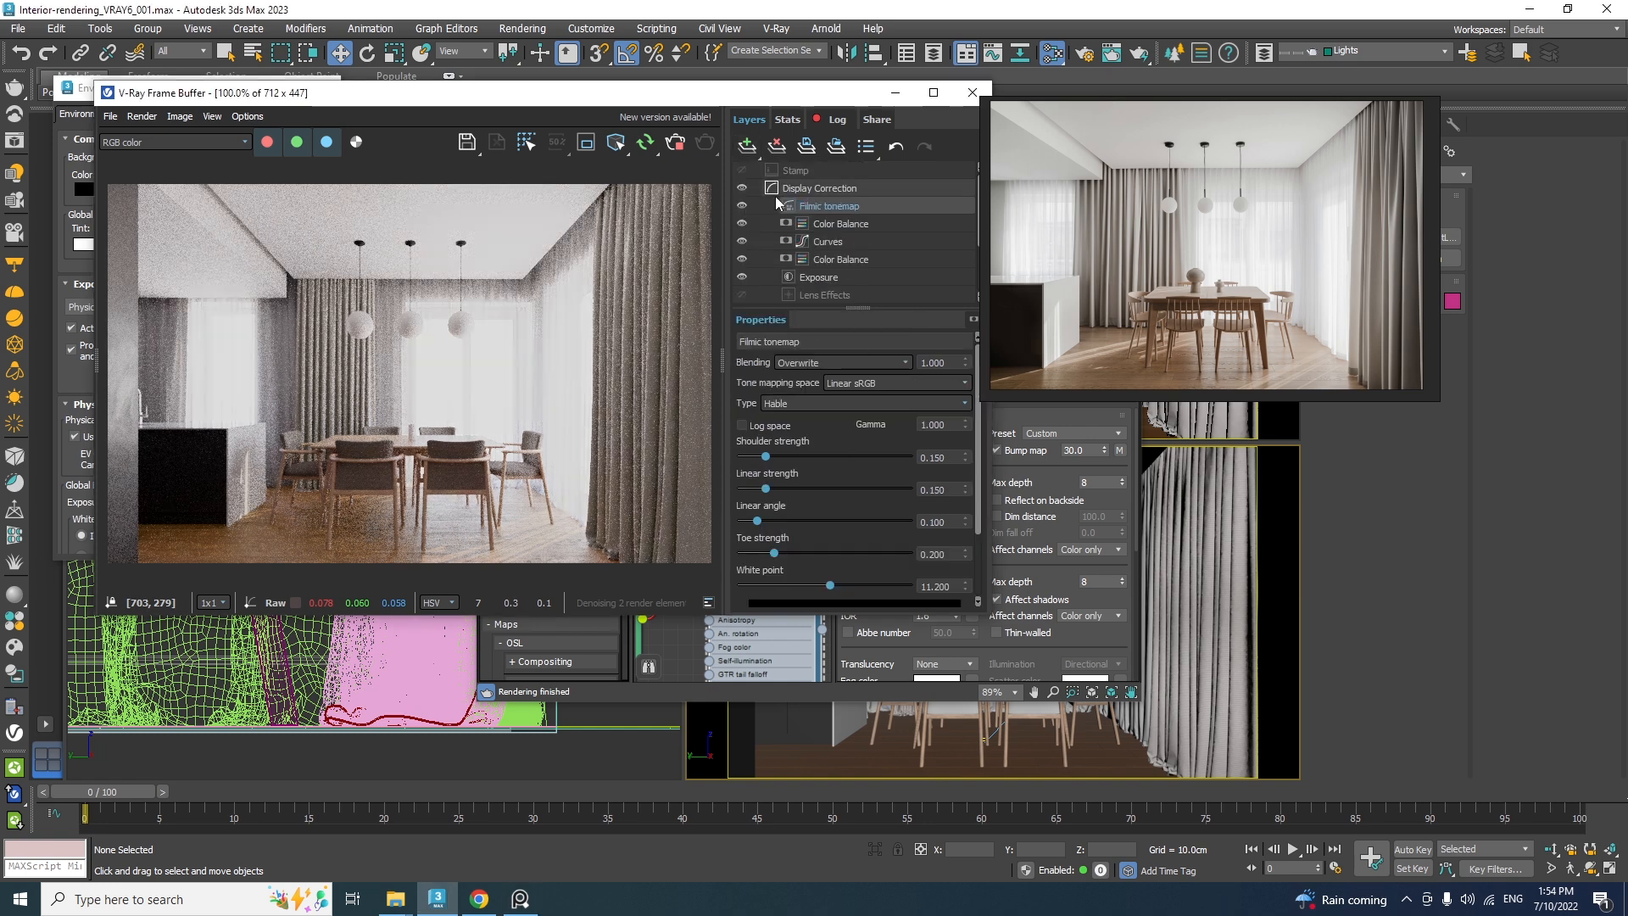
left_click(965, 403)
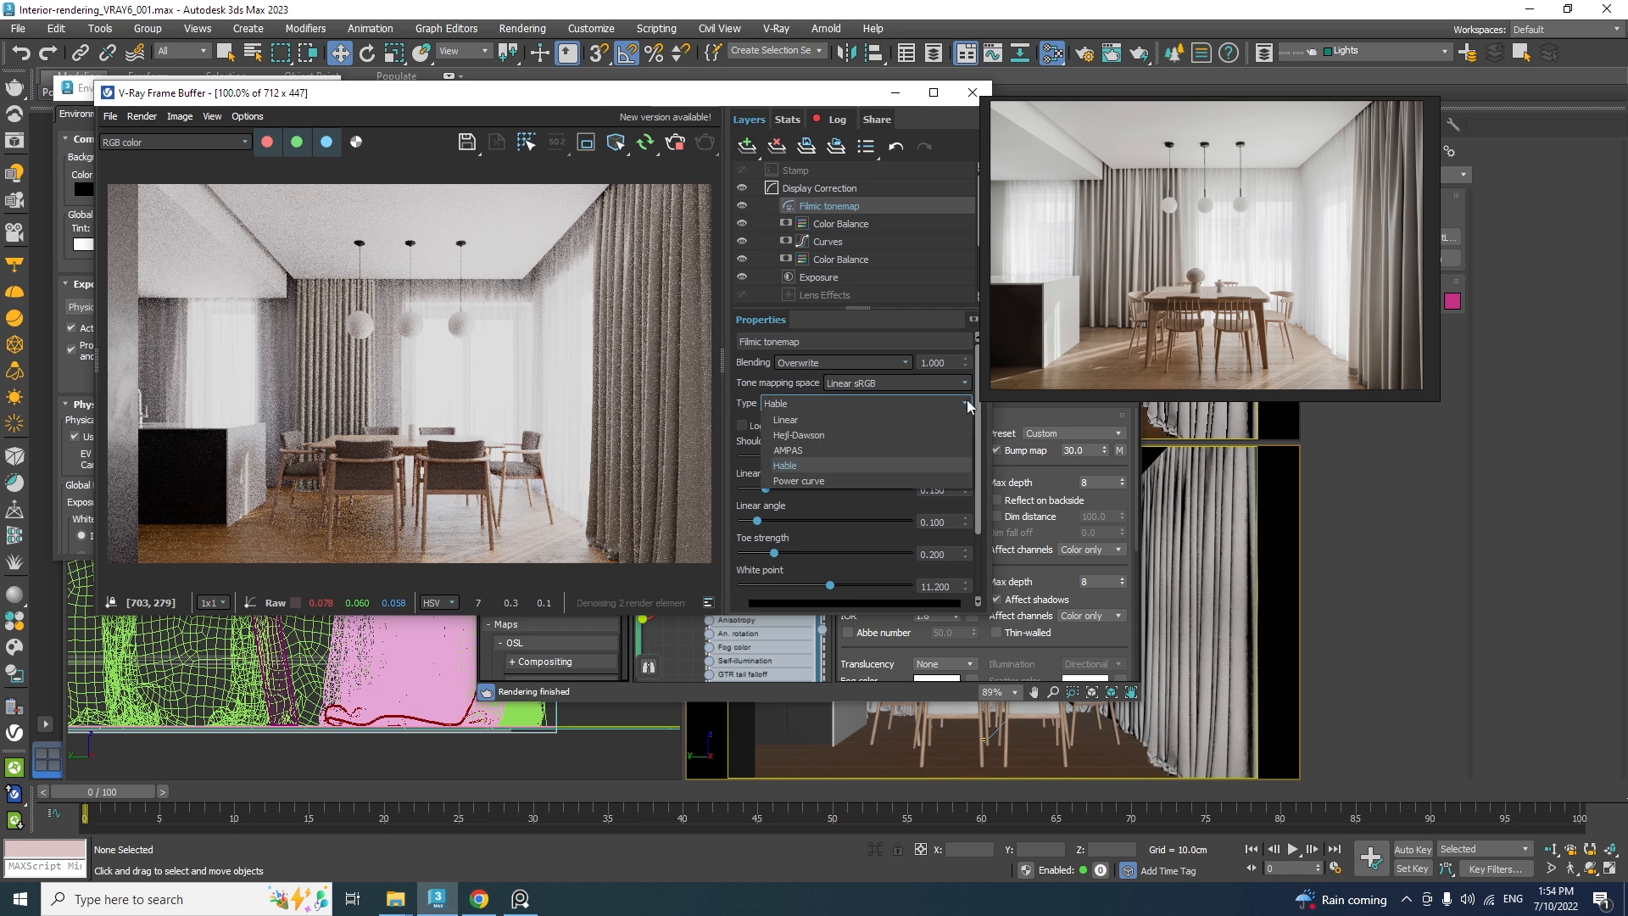
left_click(798, 481)
left_click_drag(978, 451, 968, 552)
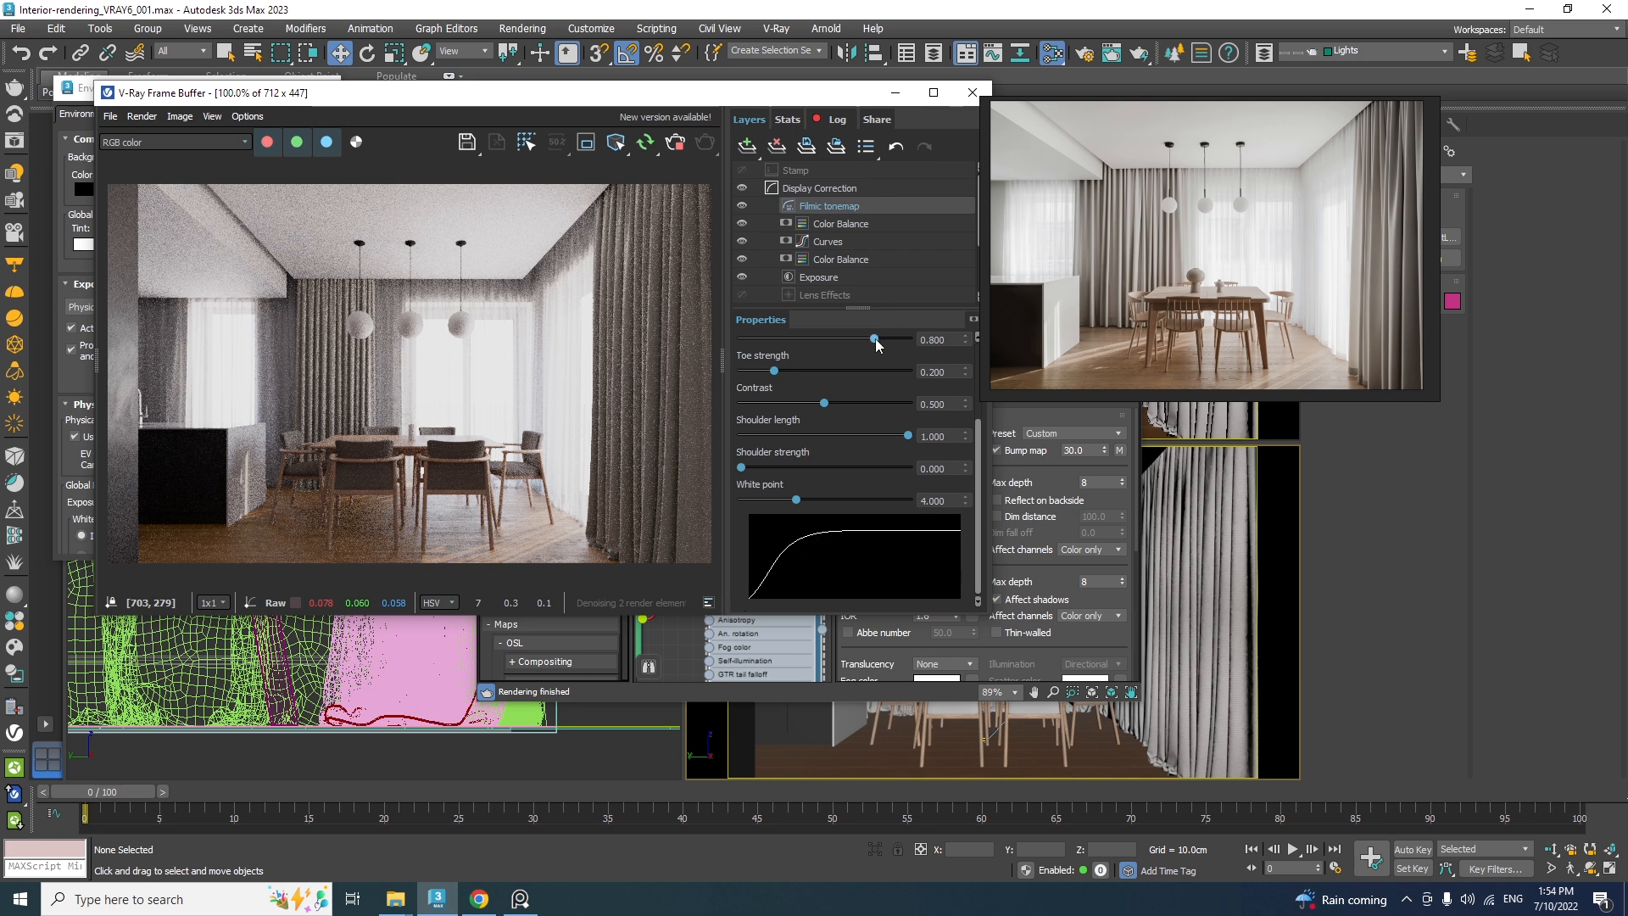
Set the tonemap's Toe strength to 0.193, the value above it to 0.553, Shoulder length to 0.909 and White point to 3.056
left_click_drag(876, 338, 872, 339)
left_click_drag(773, 371, 848, 339)
left_click_drag(1131, 237, 360, 92)
mouse_move(763, 371)
left_mouse_down()
mouse_move(857, 338)
mouse_move(773, 370)
left_mouse_up()
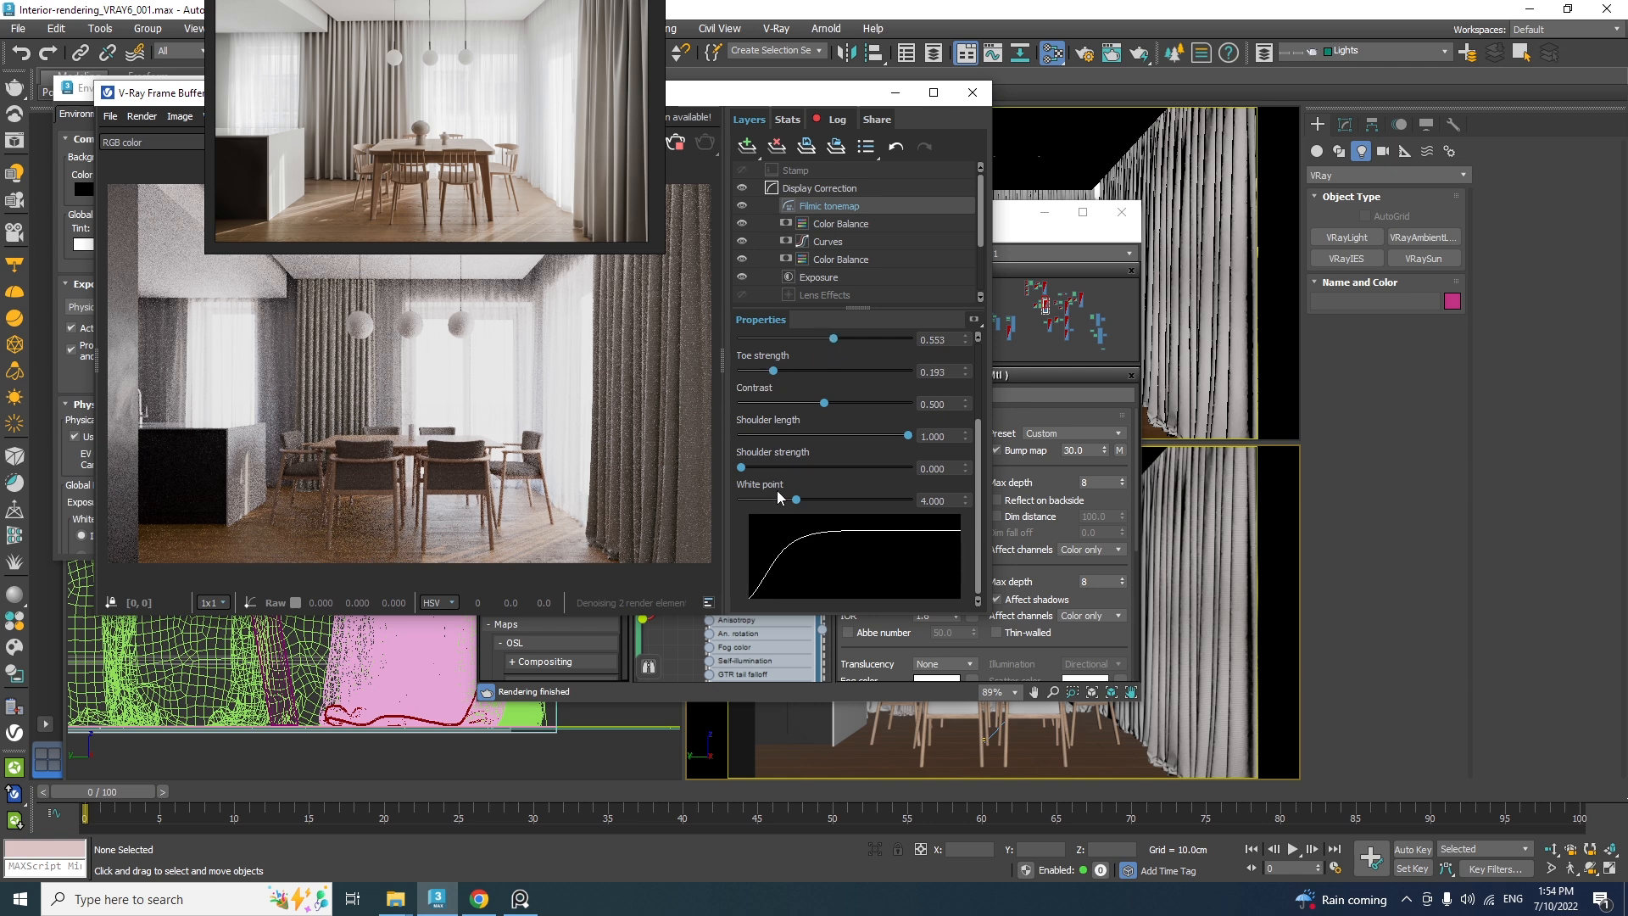
mouse_move(908, 435)
left_mouse_down()
mouse_move(873, 436)
mouse_move(892, 435)
left_mouse_up()
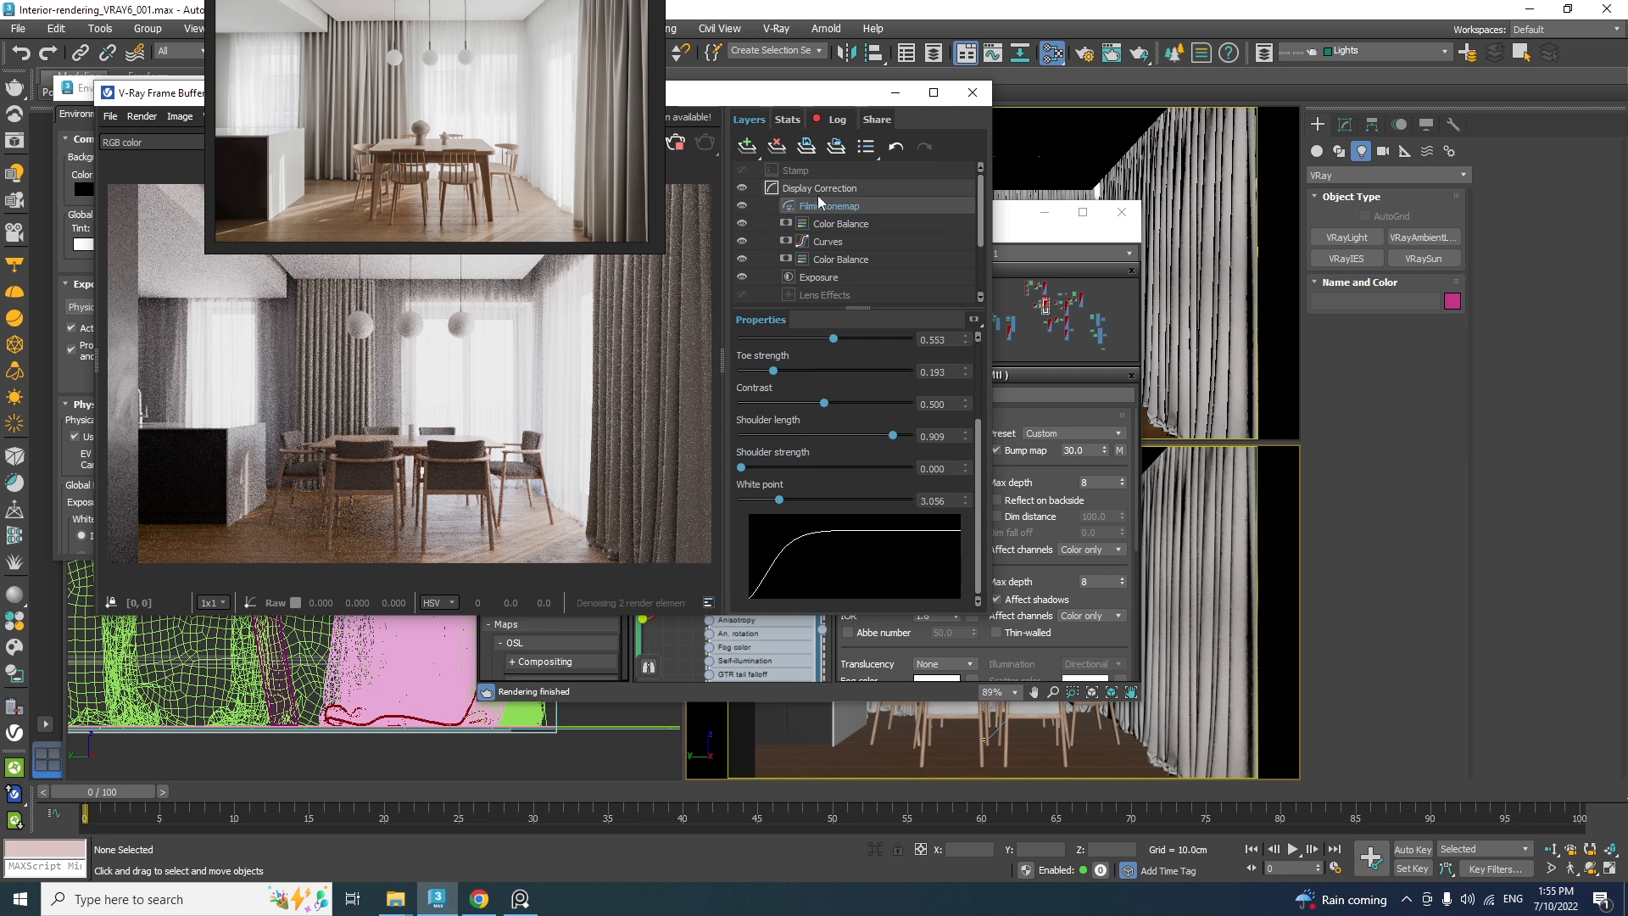
Set the Exposure layer to 1.019 and the floor Color Balance layer's shadows Yellow - Blue to -0.029
left_click(829, 279)
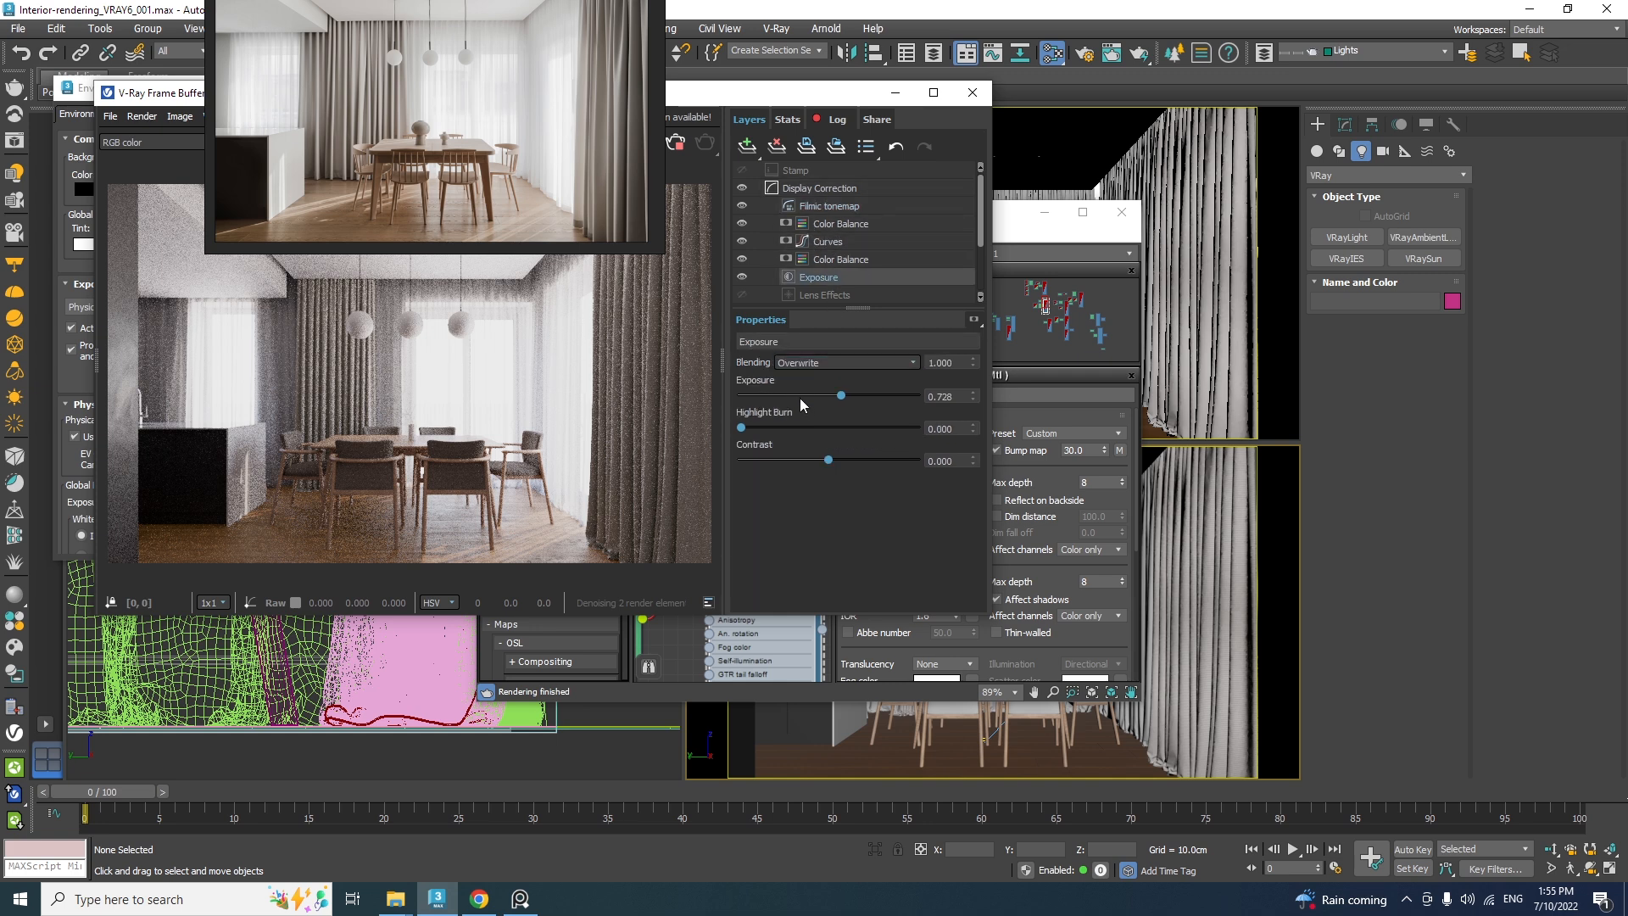
left_click_drag(838, 394, 847, 393)
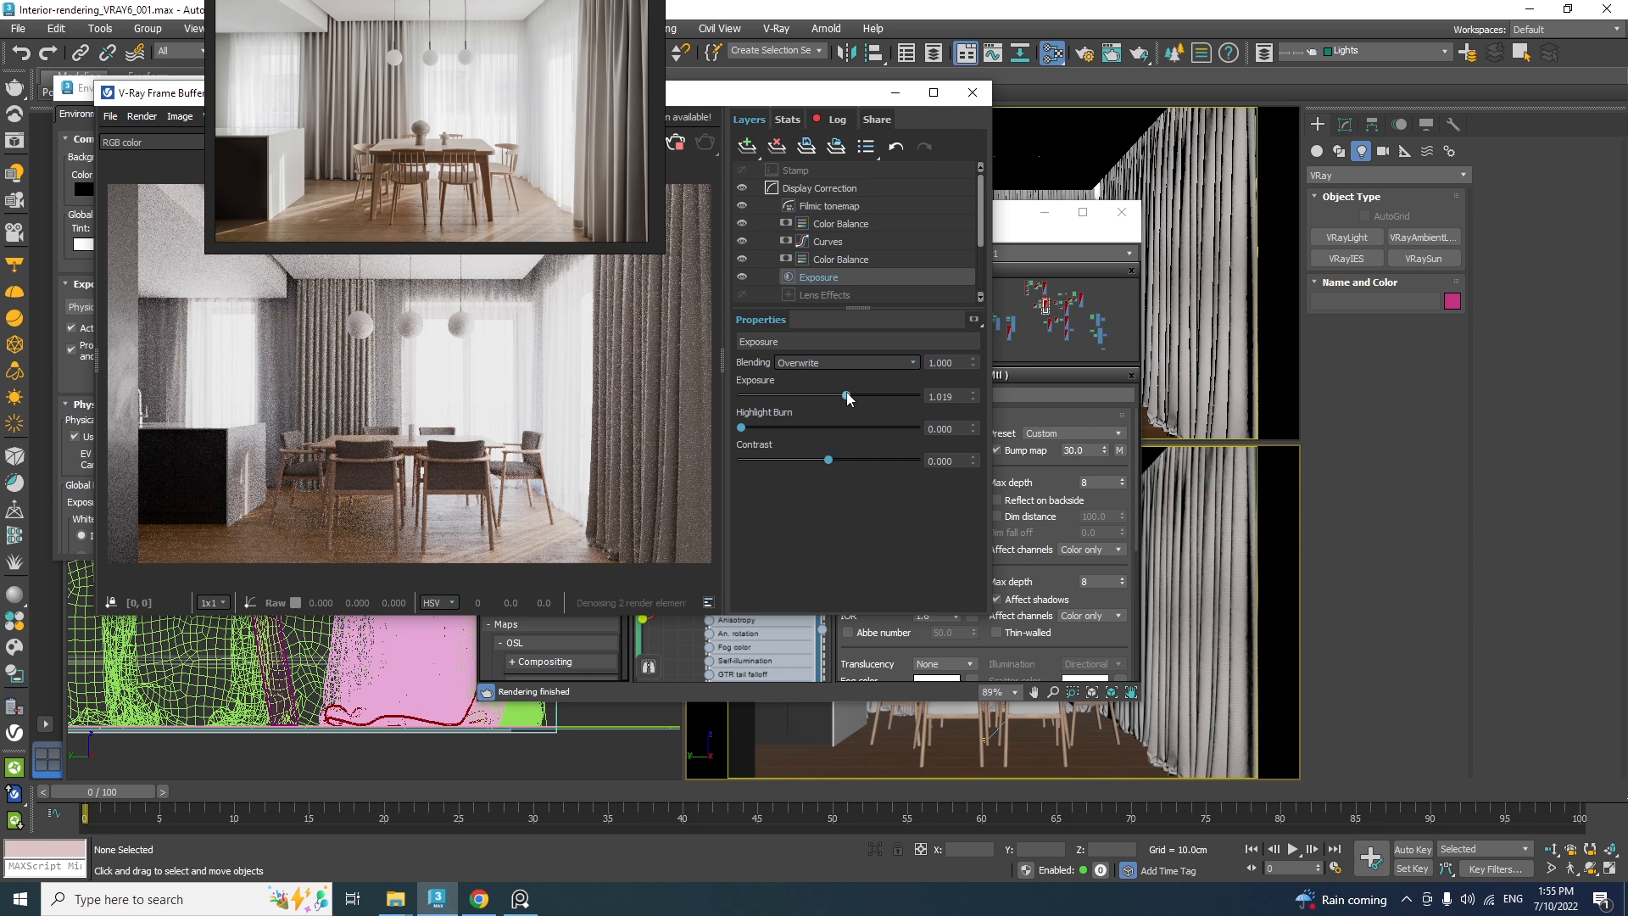
left_click(816, 257)
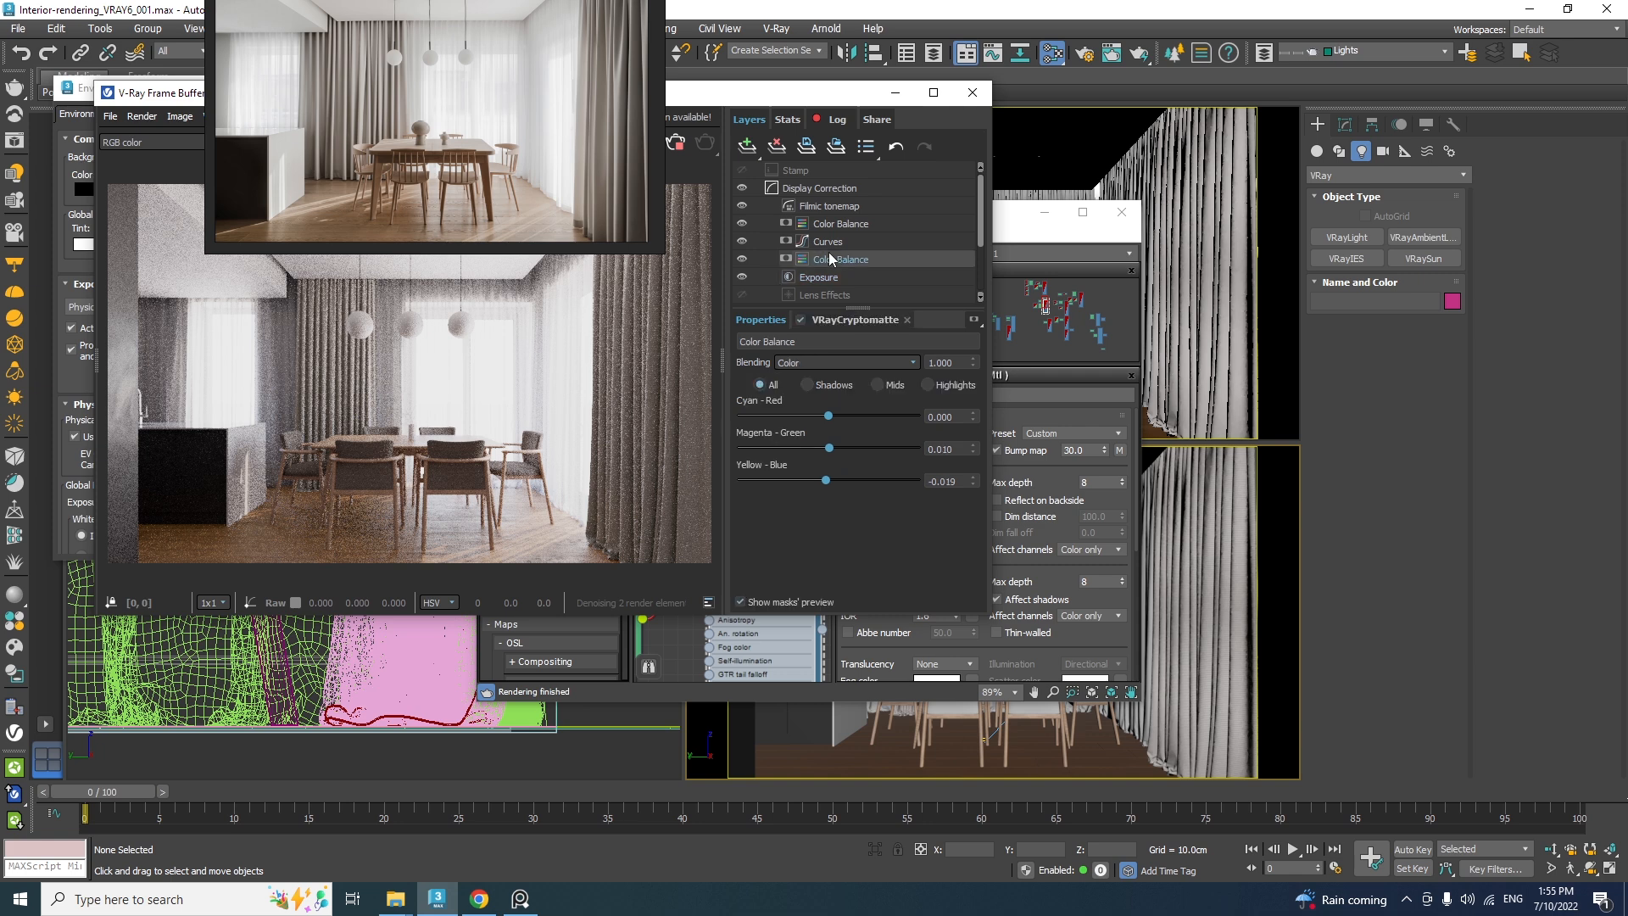
left_click(835, 387)
left_click_drag(827, 480, 826, 480)
Readjust the shadow handle of the floor's Curves layer and set the floor Color Balance blending amount to 0.5
left_click(831, 242)
left_click_drag(829, 547, 842, 506)
left_click(846, 258)
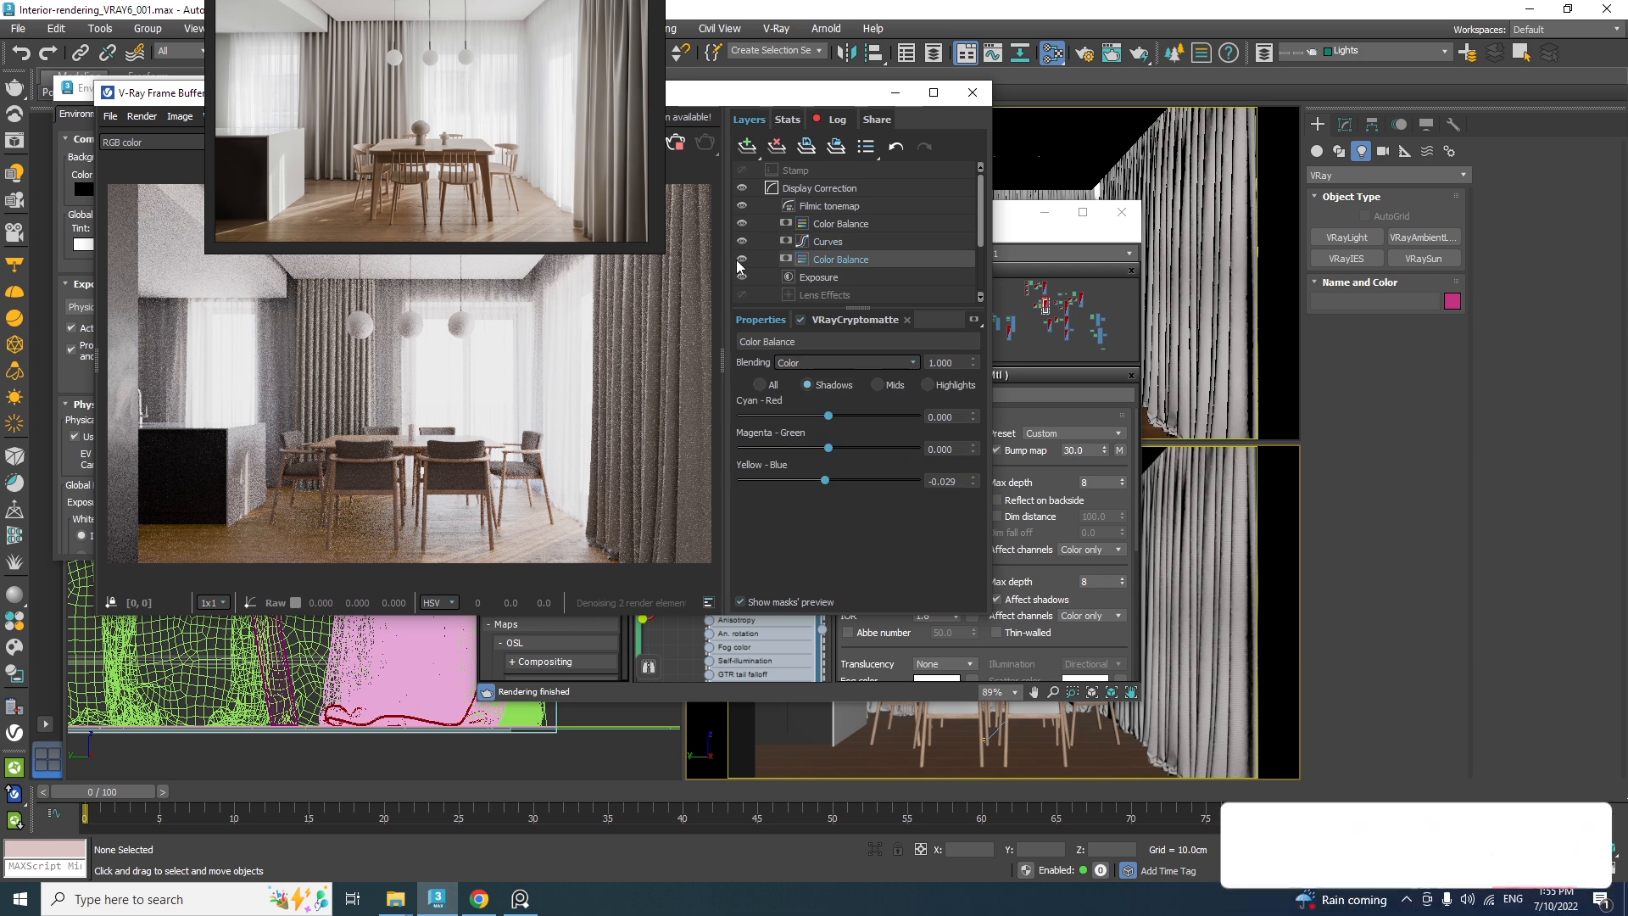
double_click(967, 364)
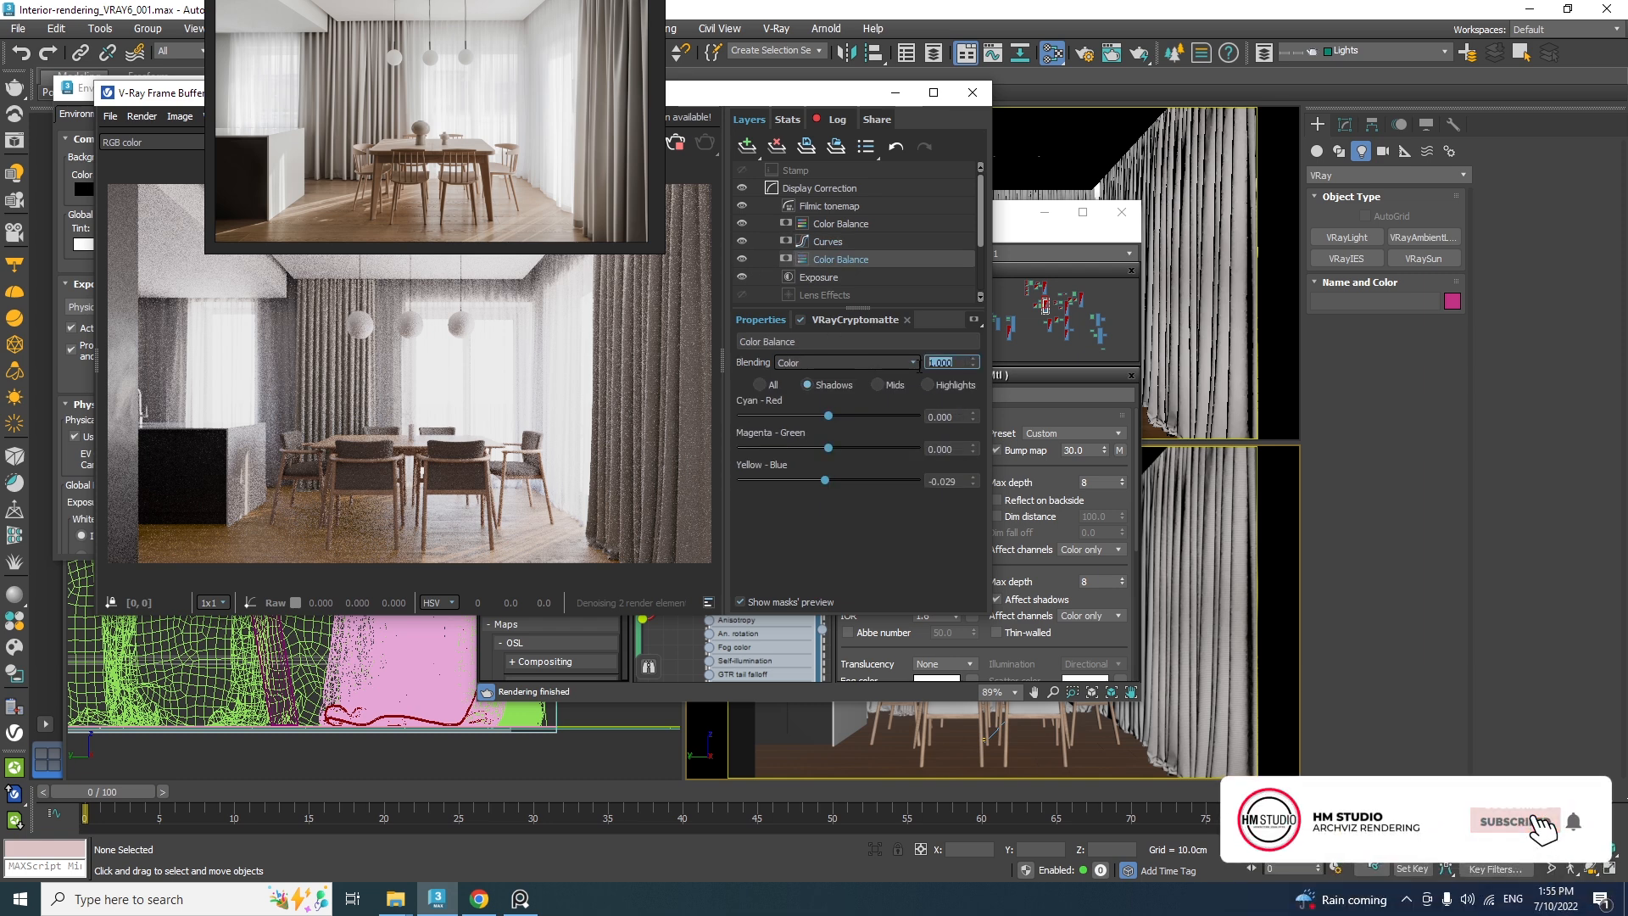
type("0.7")
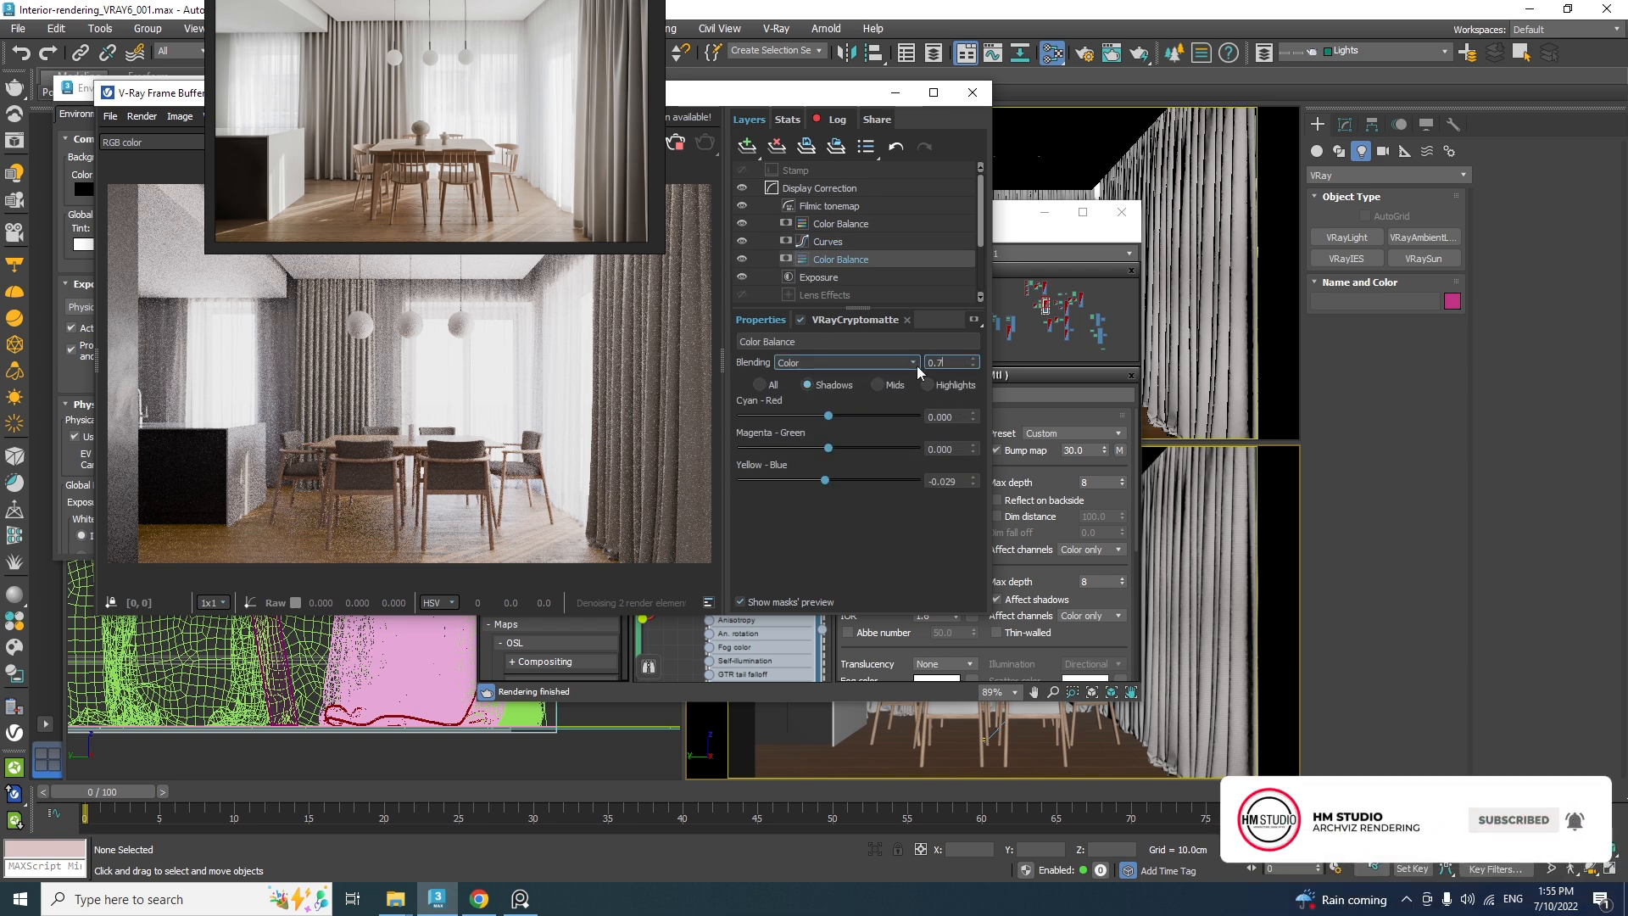
key("Return")
type("0.5")
key("Return")
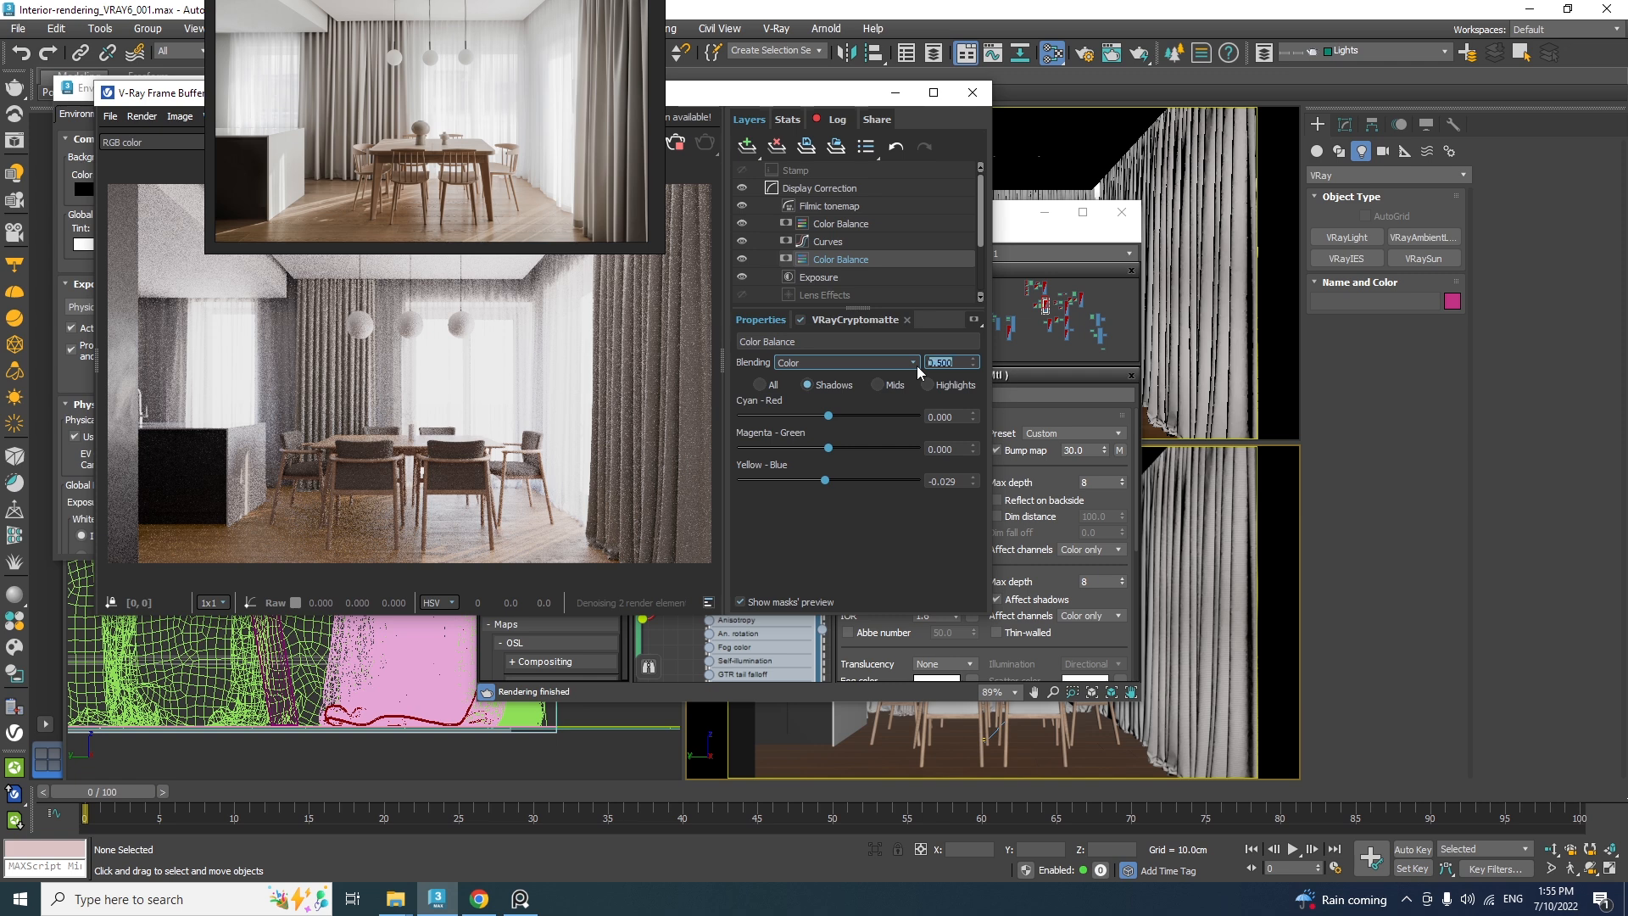
Compare the render with and without the floor Color Balance layer, and place the reference photo beside the render
left_click(739, 256)
left_click(740, 256)
left_click(740, 256)
left_click(739, 256)
left_click_drag(462, 188, 1215, 311)
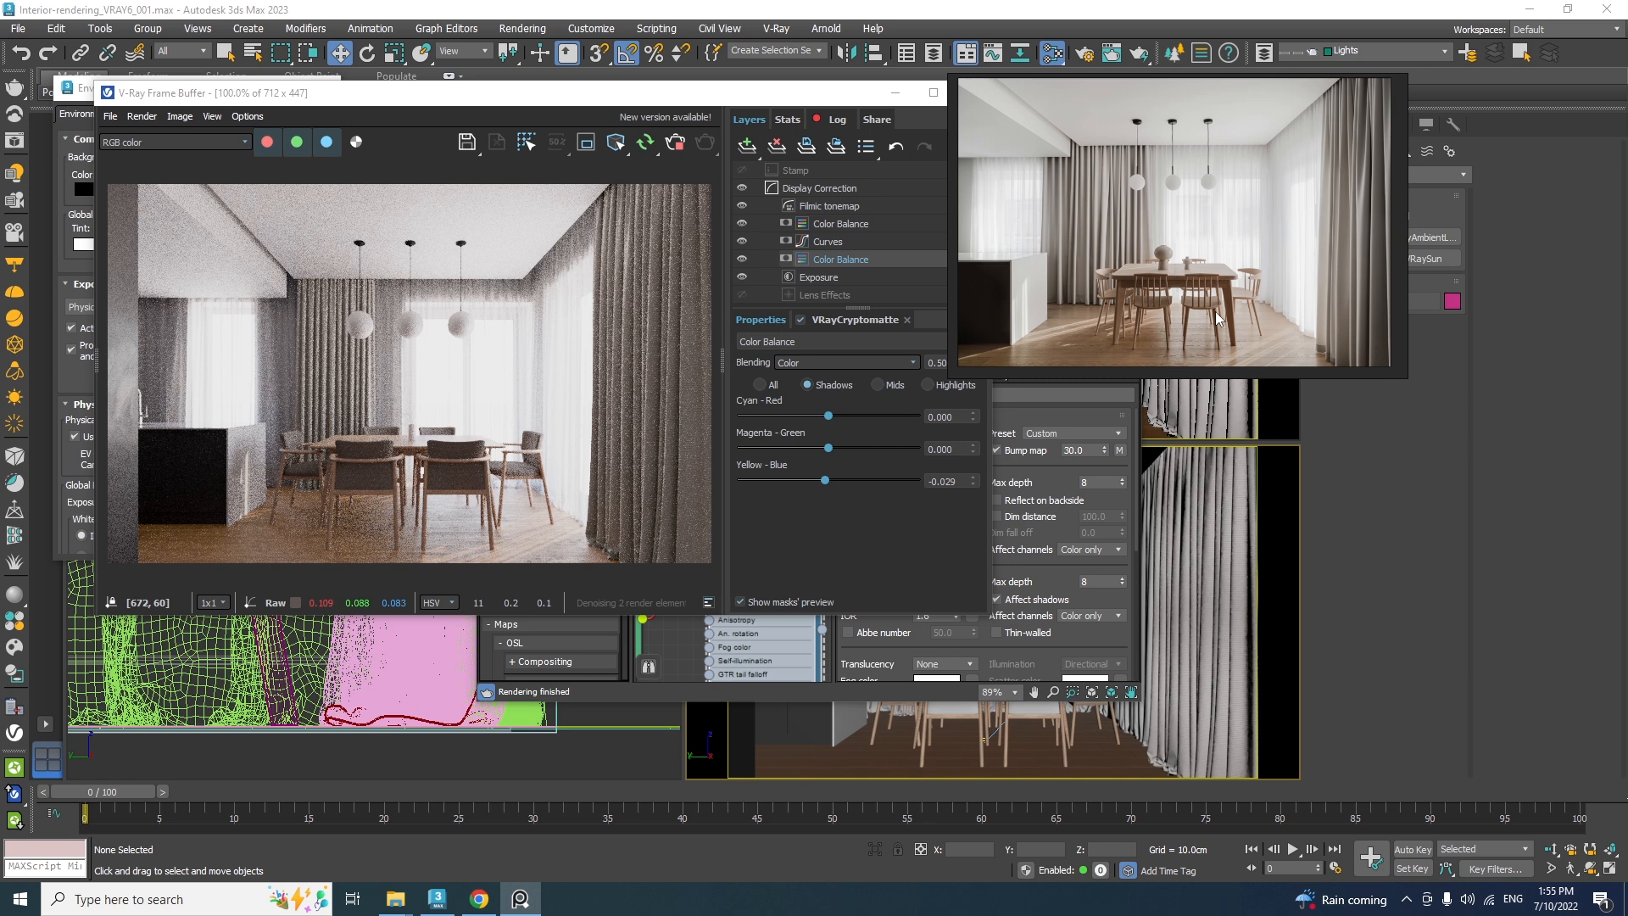
mouse_move(1213, 312)
left_mouse_down()
mouse_move(848, 275)
mouse_move(1199, 292)
left_mouse_up()
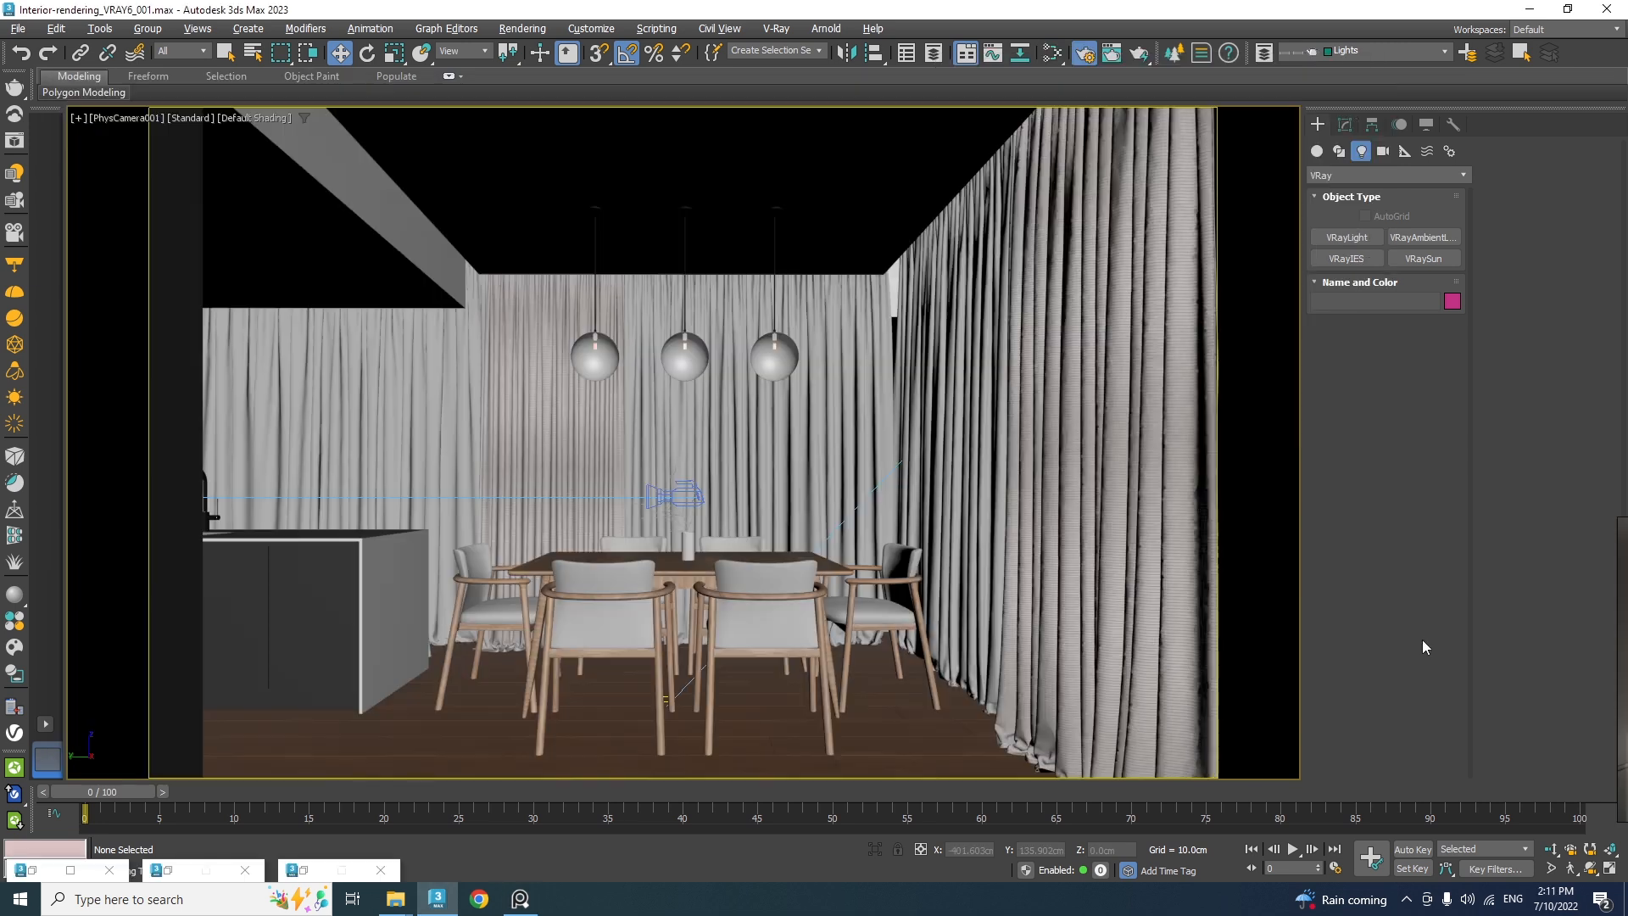
Set the render output width to 2100 in Render Setup and open the V-Ray image sampler settings
left_click(1090, 65)
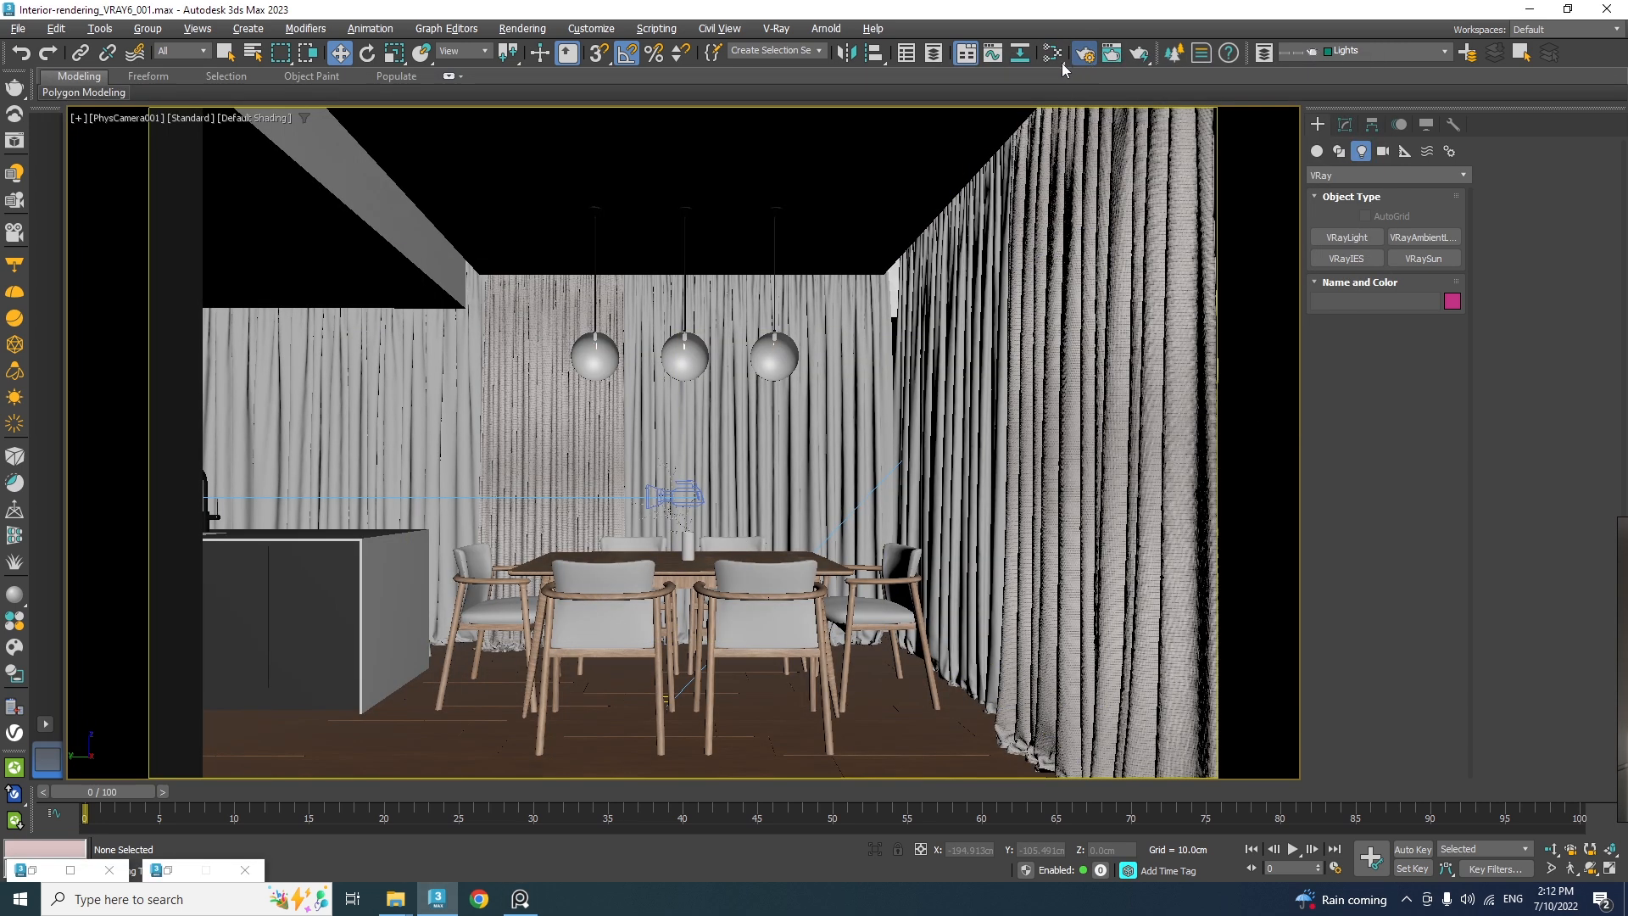
left_click_drag(816, 132, 946, 134)
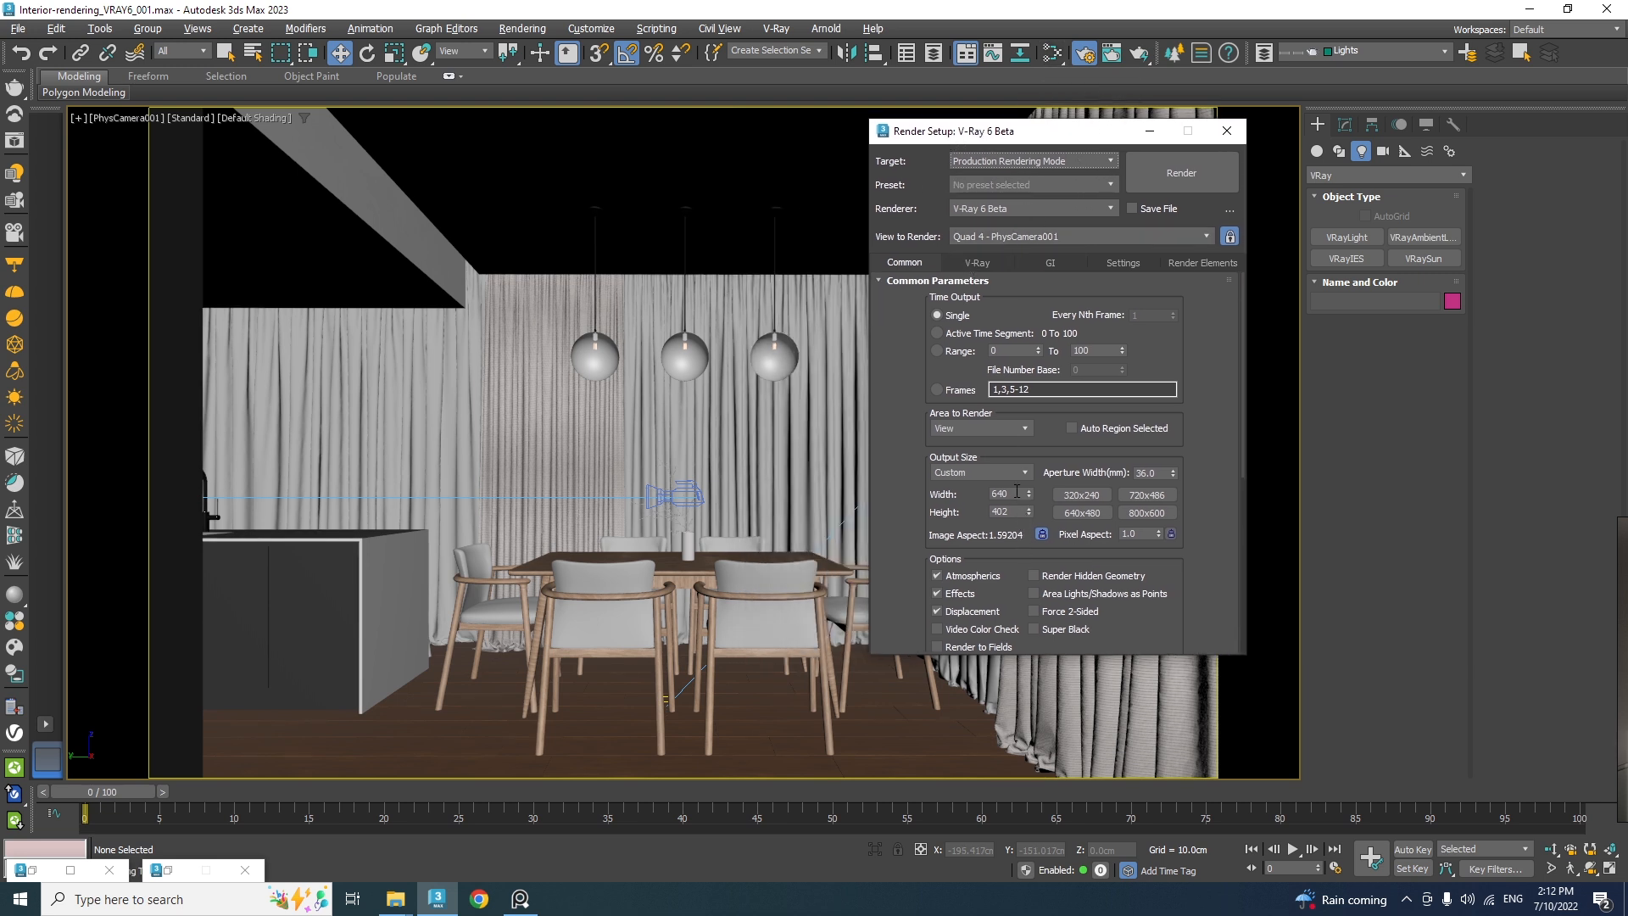
left_click_drag(1017, 492, 944, 492)
type("2100")
key("Return")
left_click(980, 263)
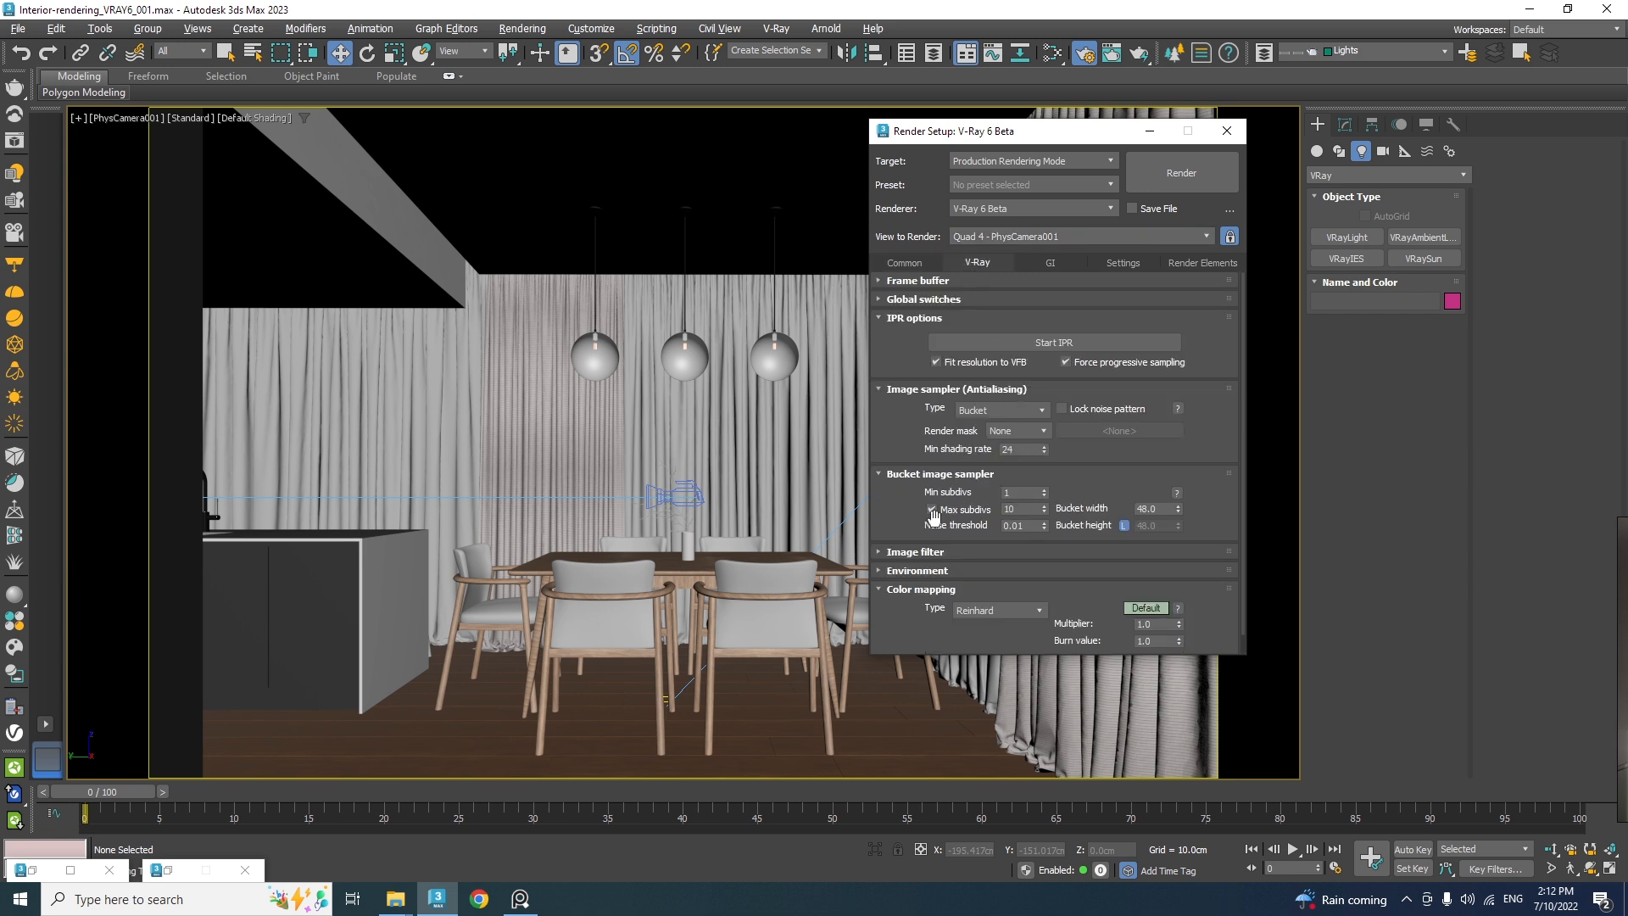
Lower the noise threshold of the V-Ray bucket image sampler for the final render
double_click(1026, 527)
type("0.00")
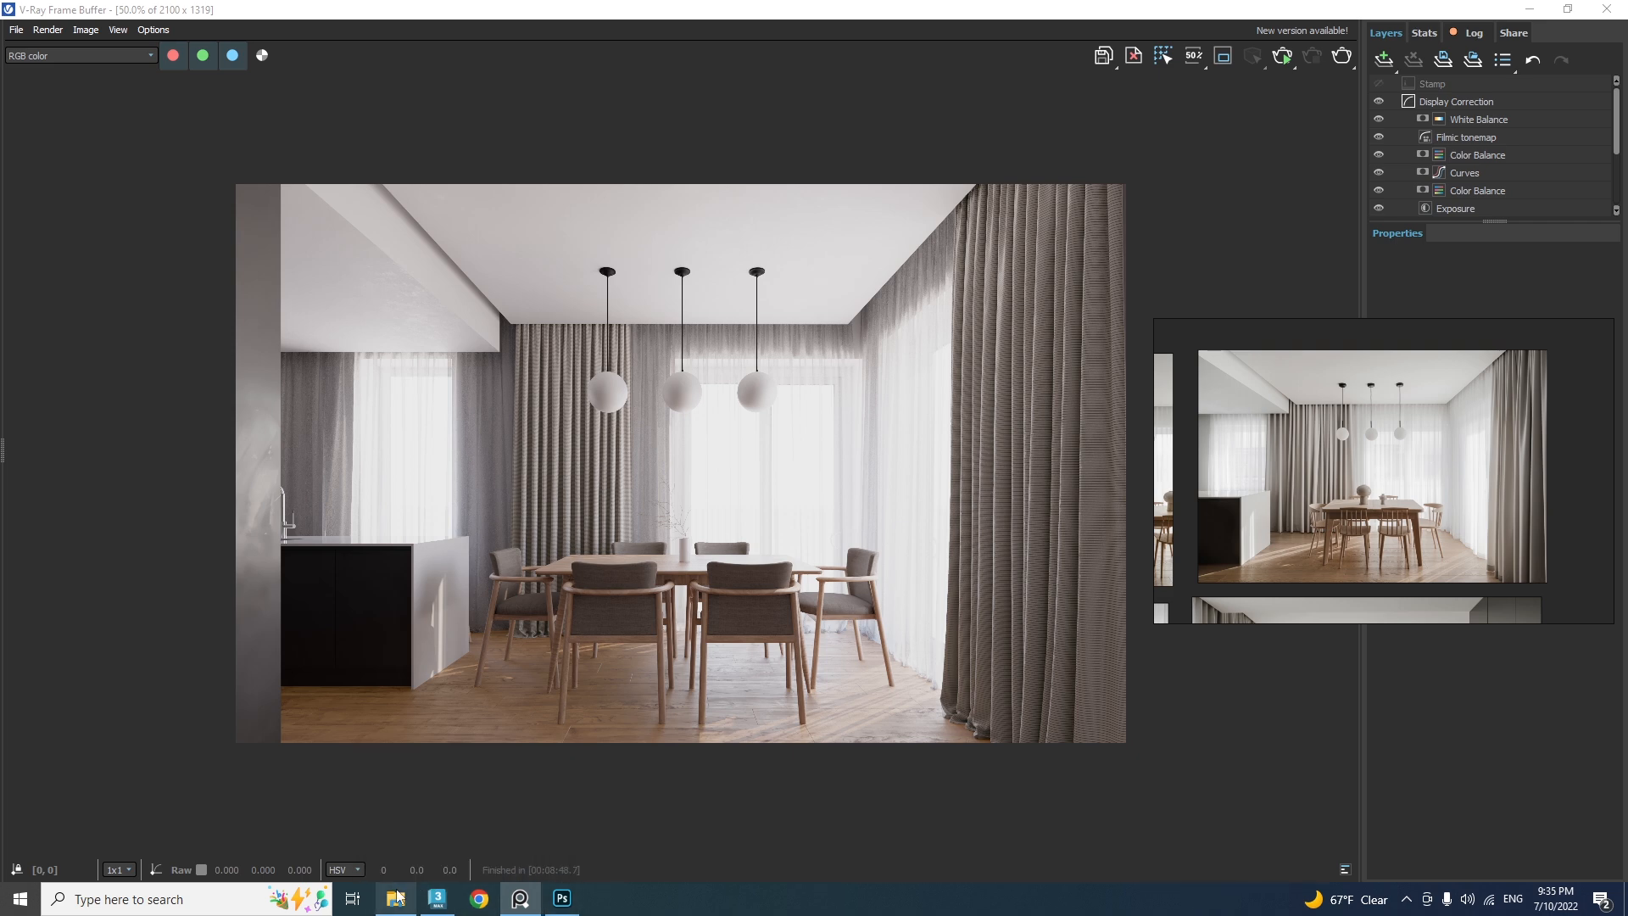
View the saved render channel files in the CAM-01 folder
left_click(395, 899)
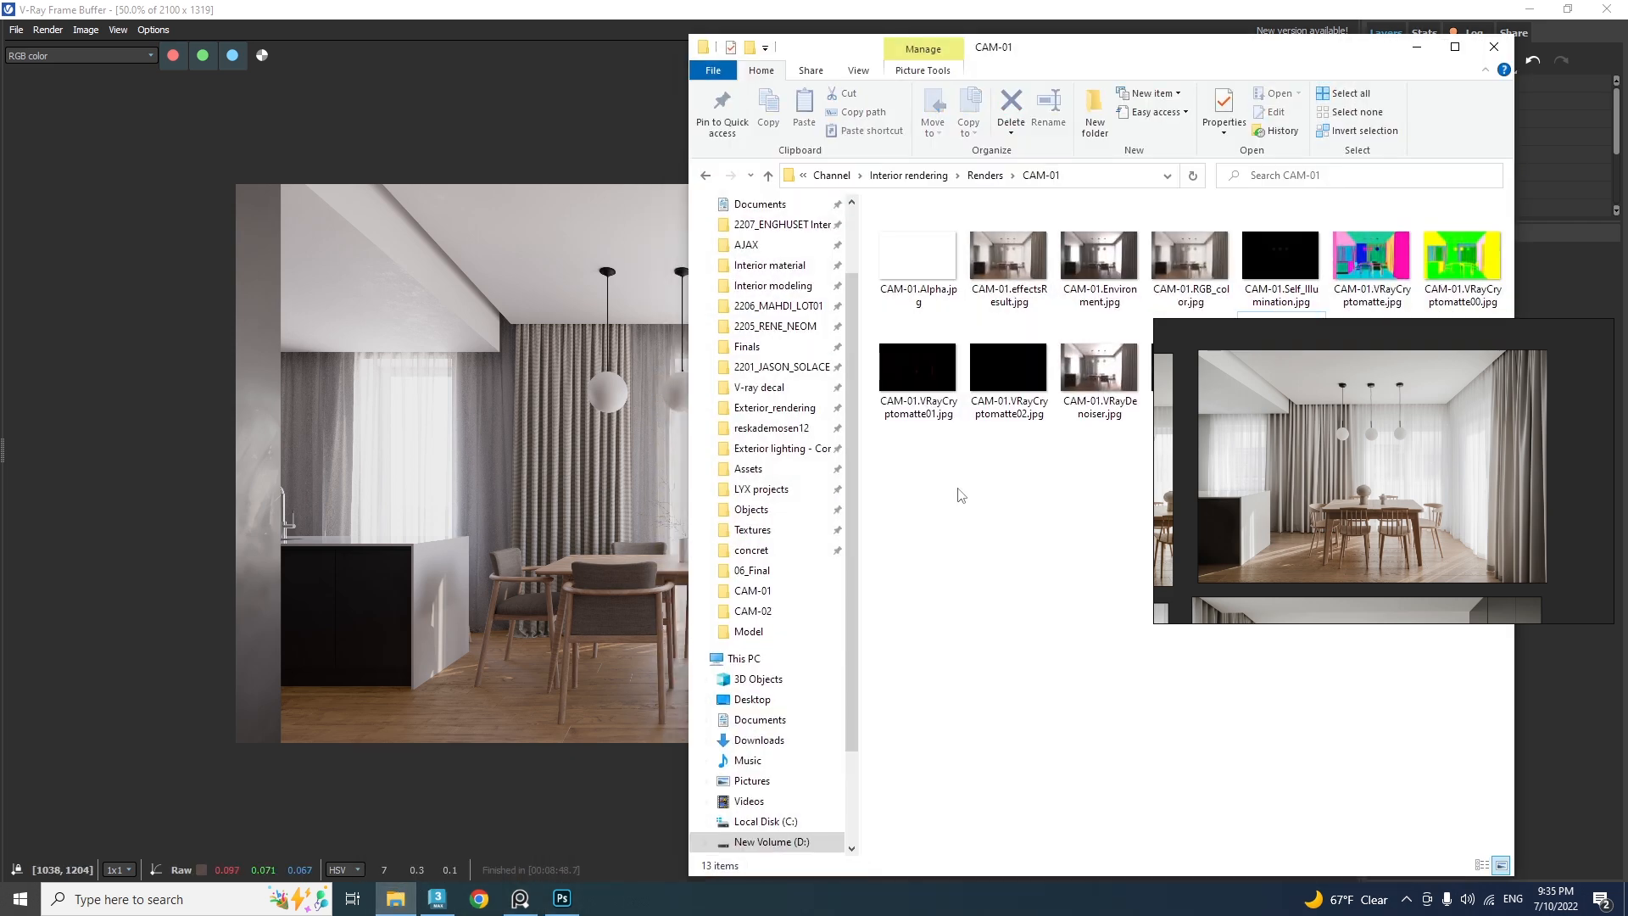
left_click_drag(1030, 55, 522, 70)
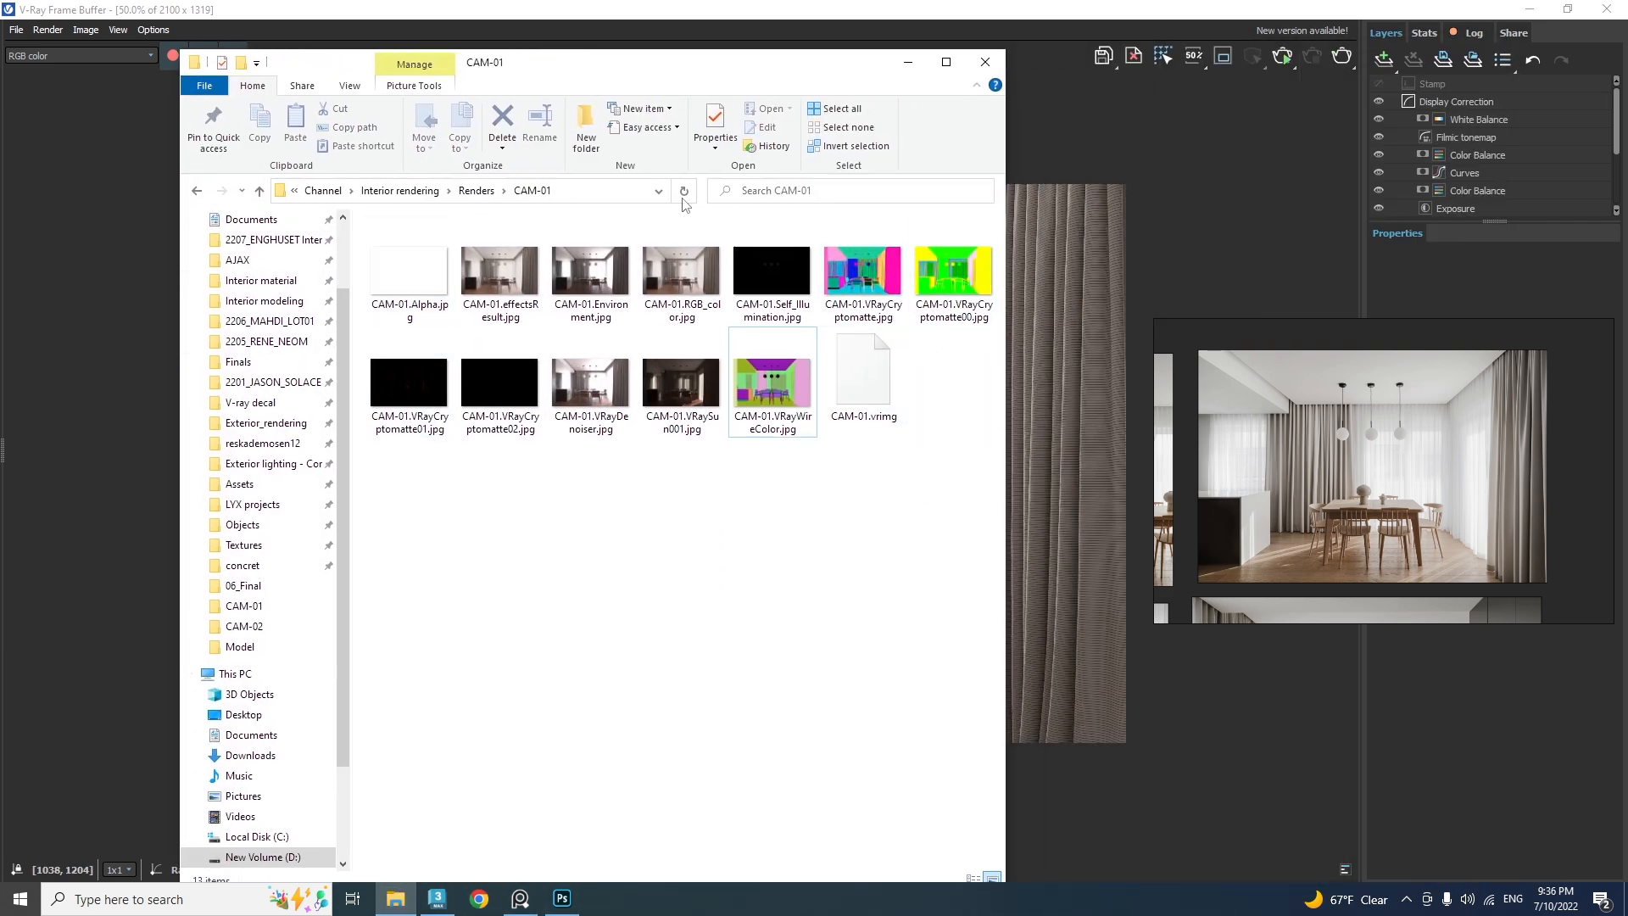
left_click_drag(644, 71, 757, 76)
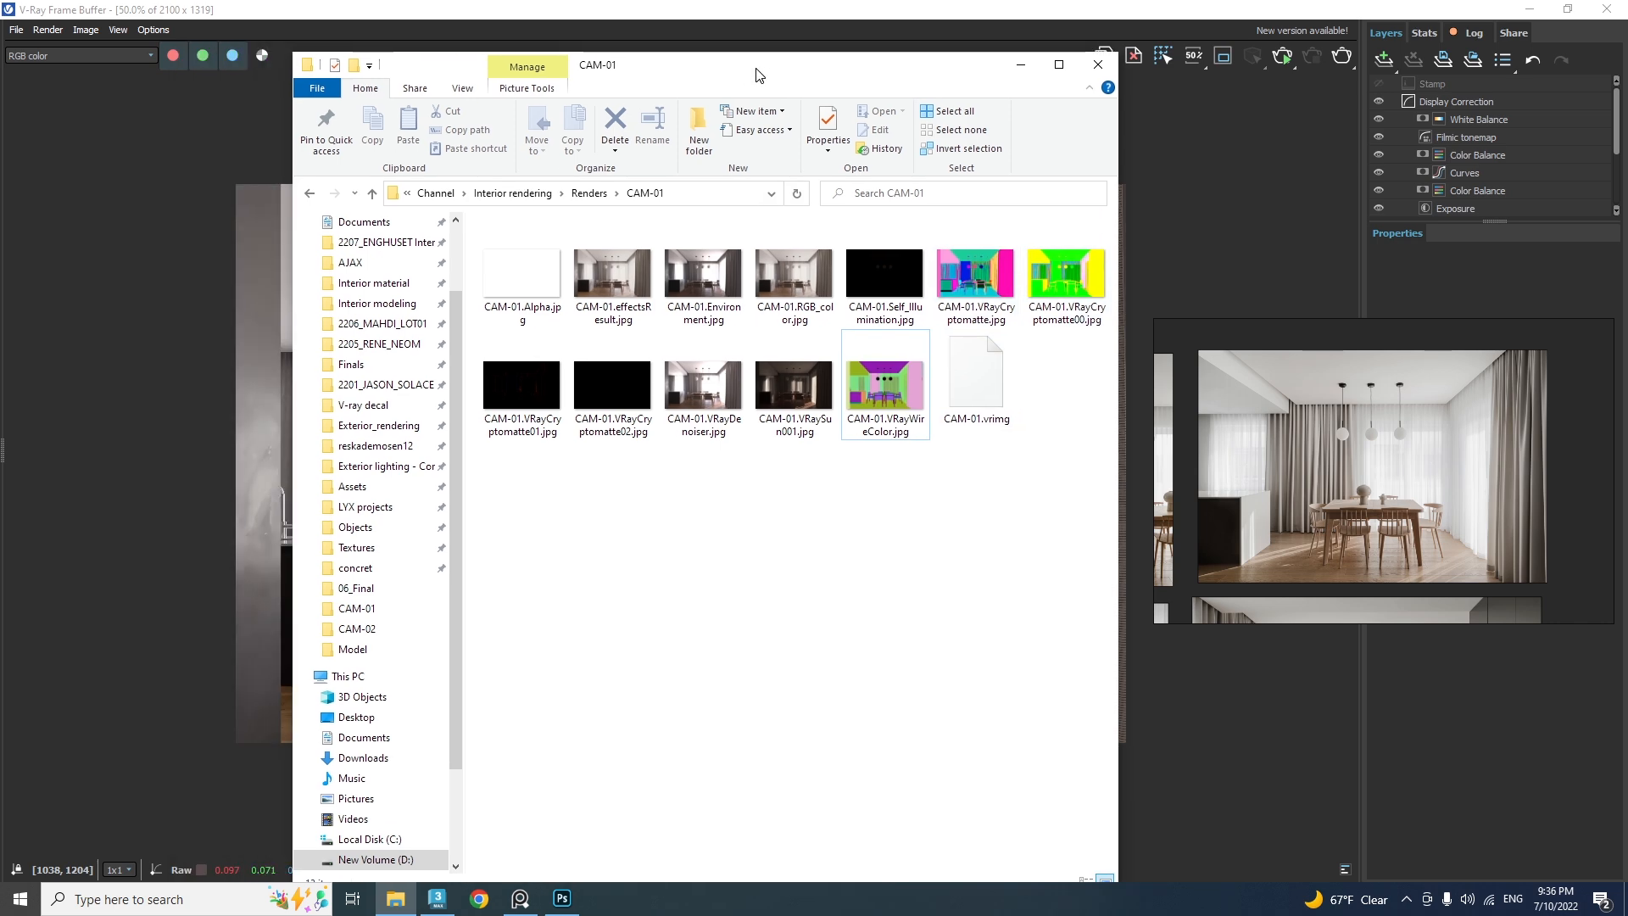
left_click(14, 29)
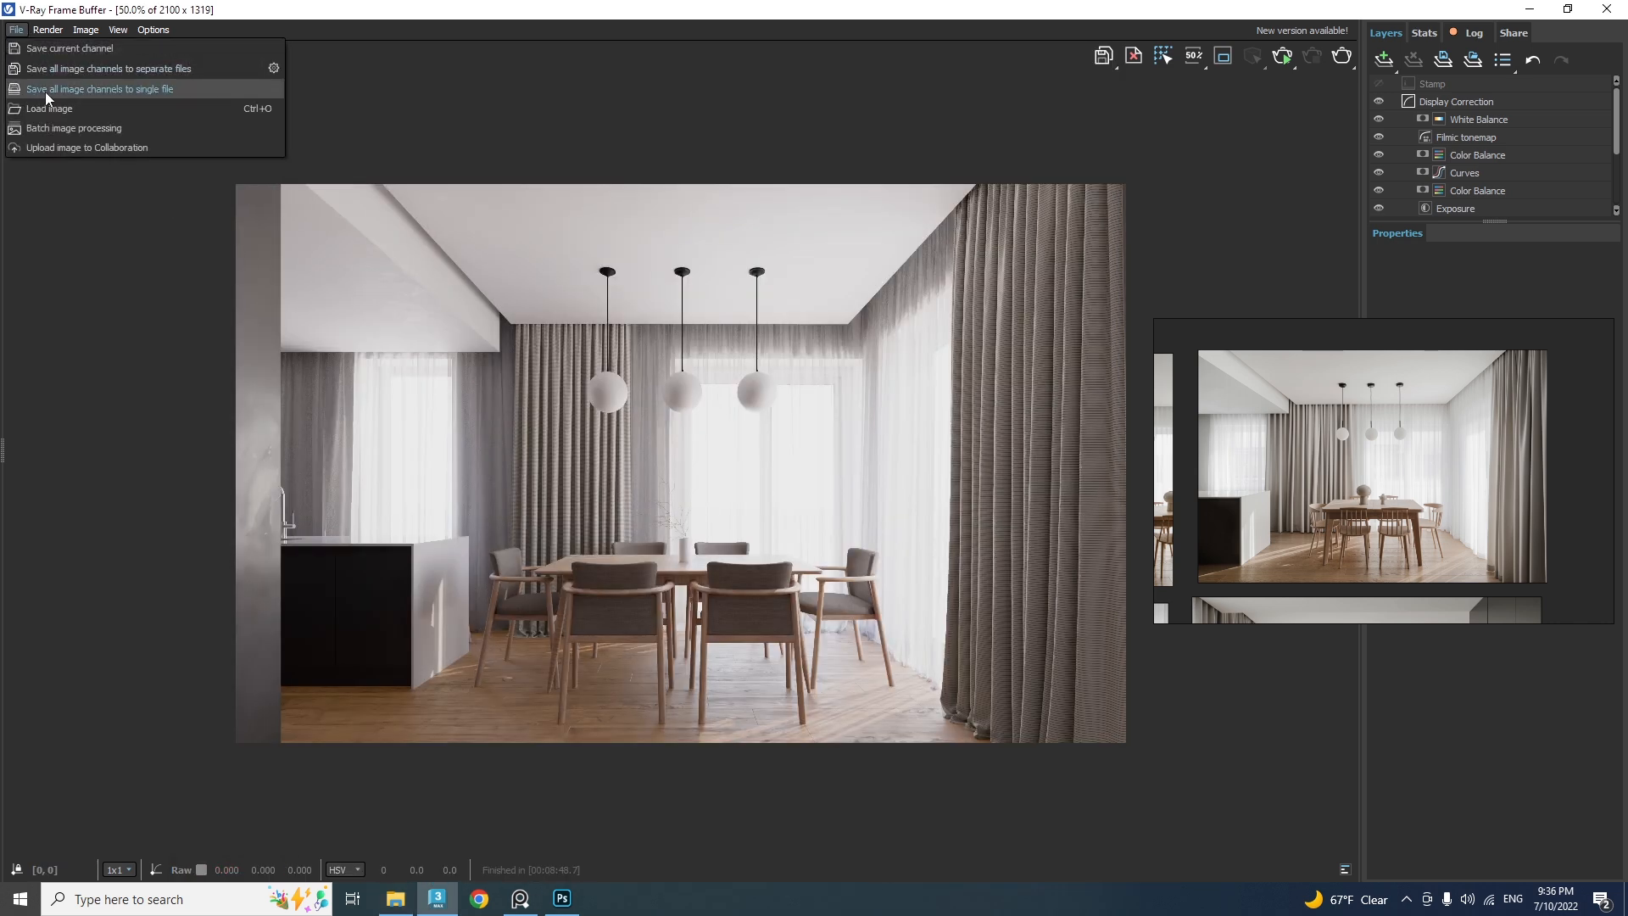
left_click(206, 68)
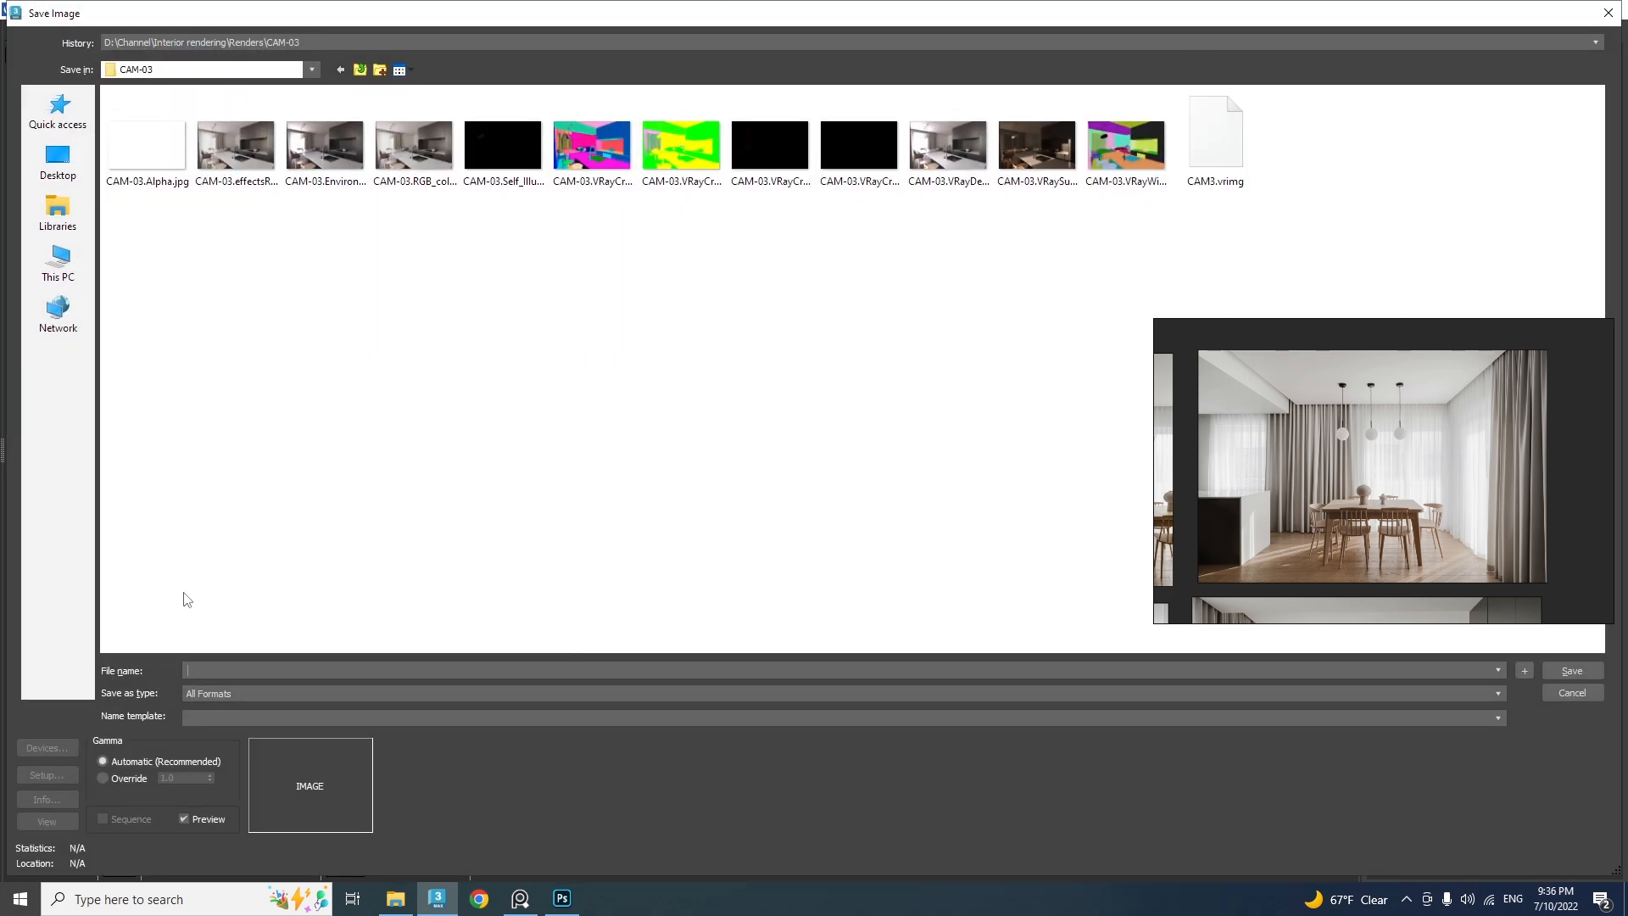
type("cam-03")
left_click(228, 691)
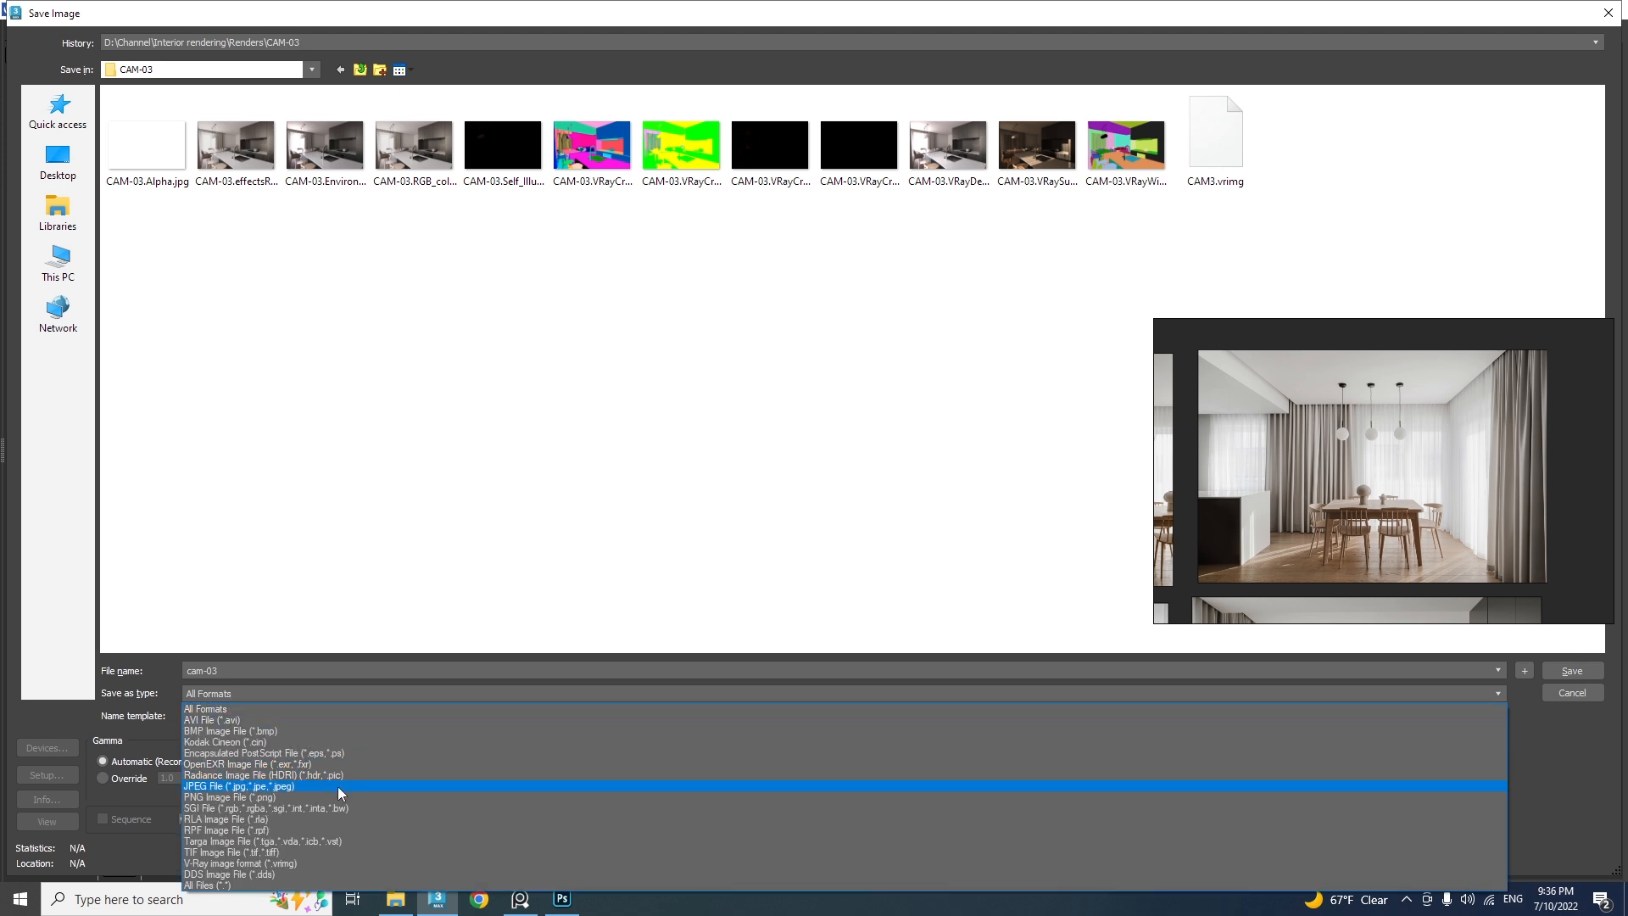
left_click(329, 793)
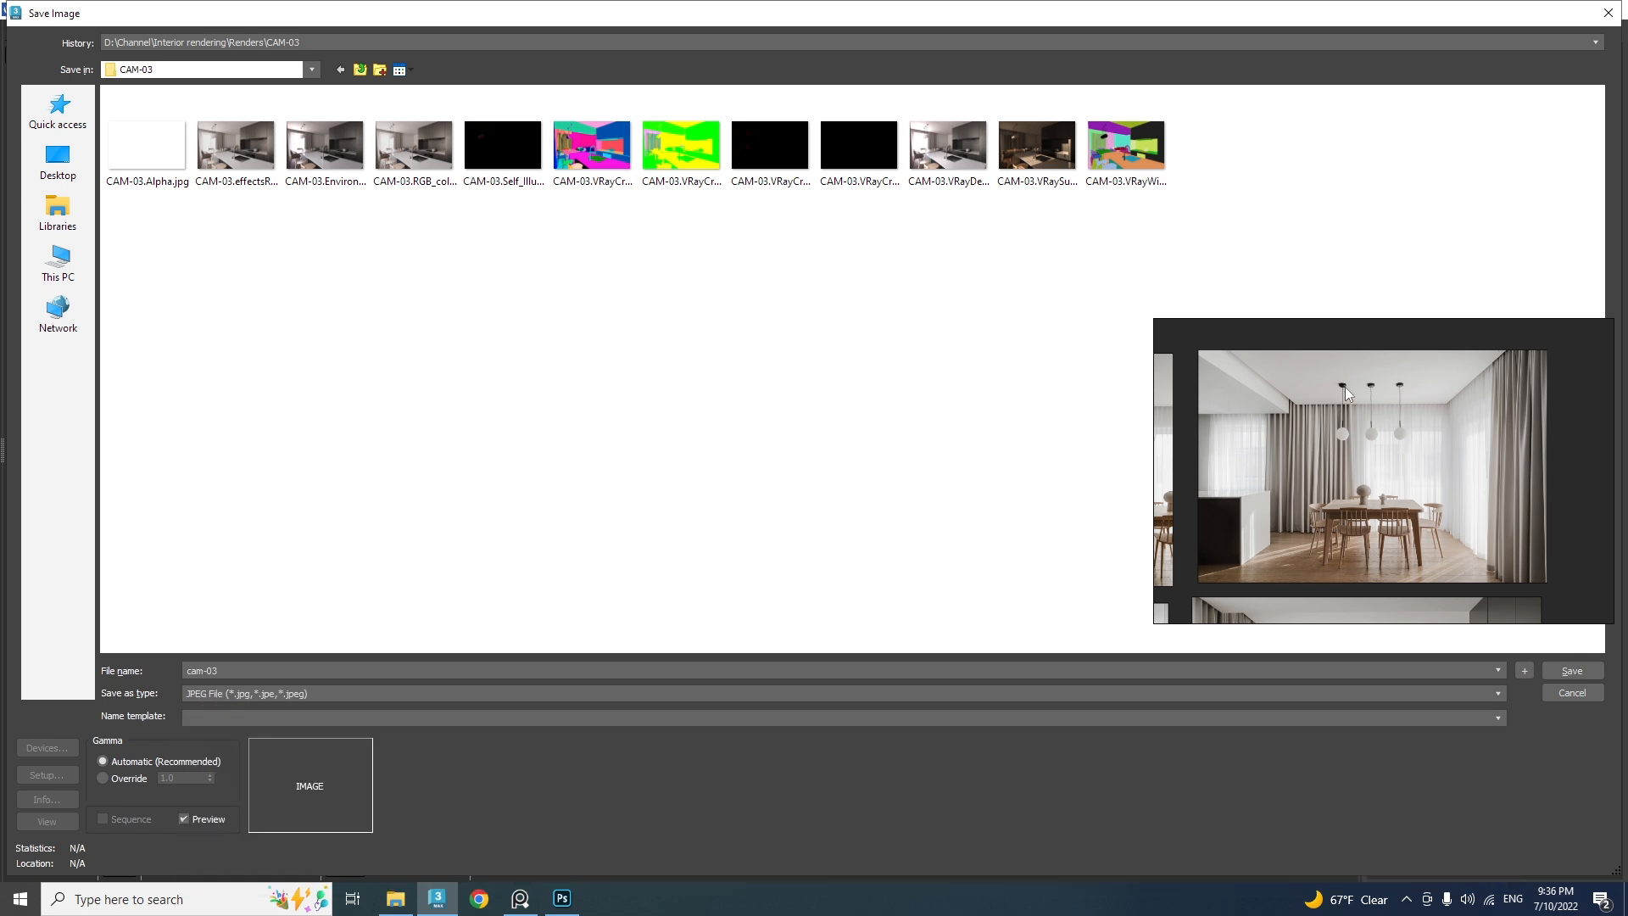
left_click(1565, 693)
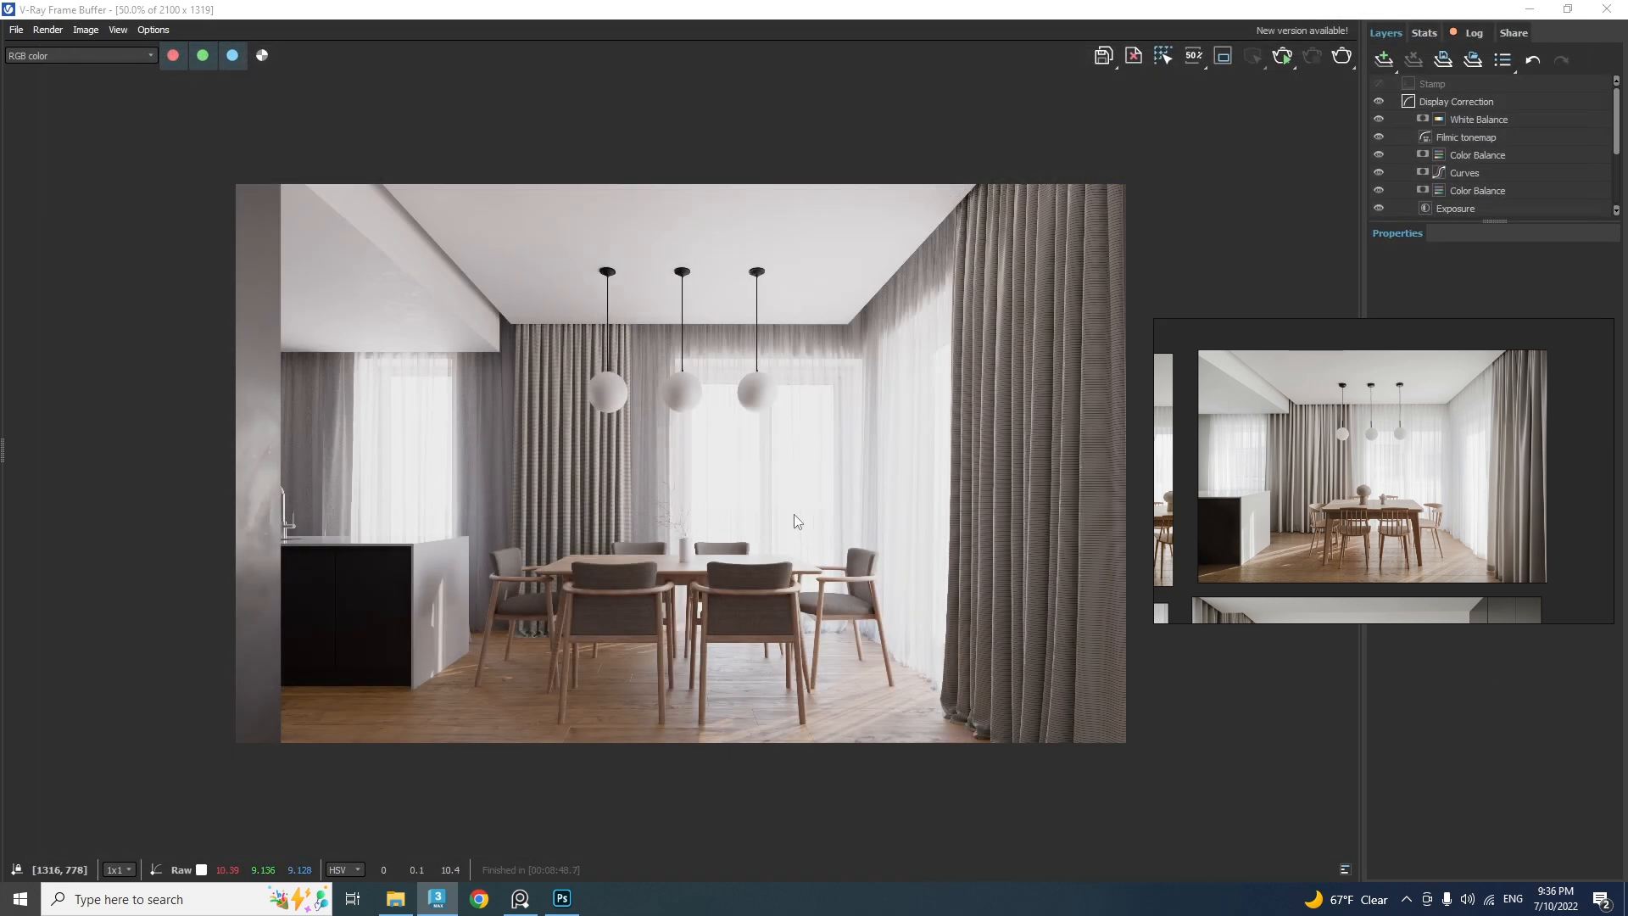
Open CAM-01.effectsResult.jpg from the CAM-01 folder in Photoshop and move the reference photo over the image
left_click(395, 900)
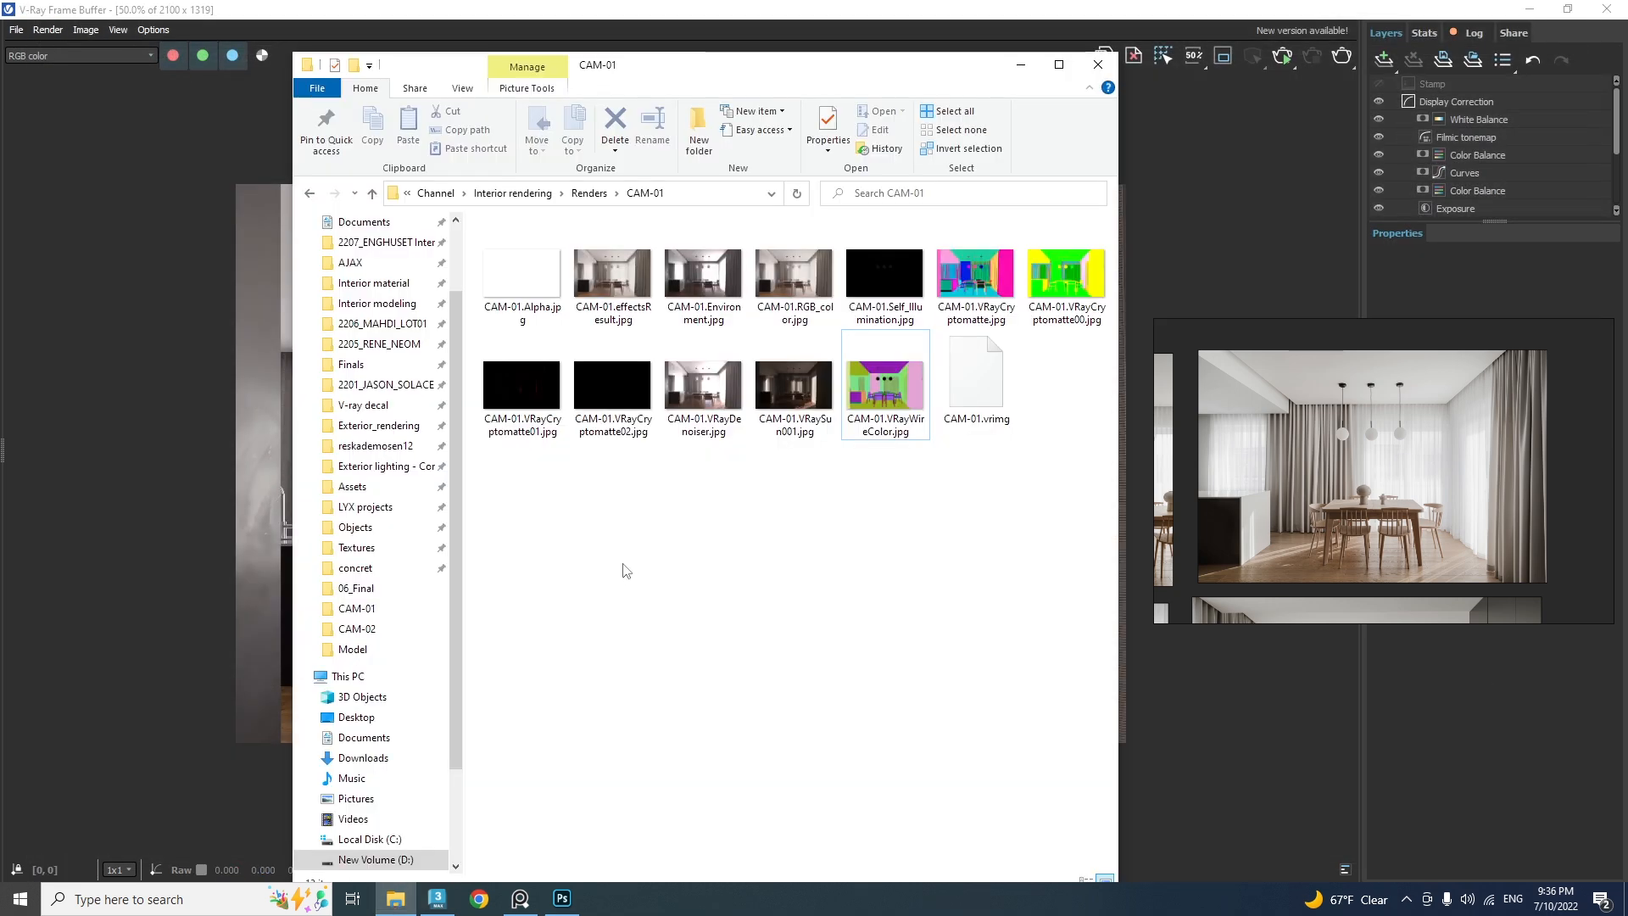
left_click(615, 288)
left_click_drag(614, 288, 746, 110)
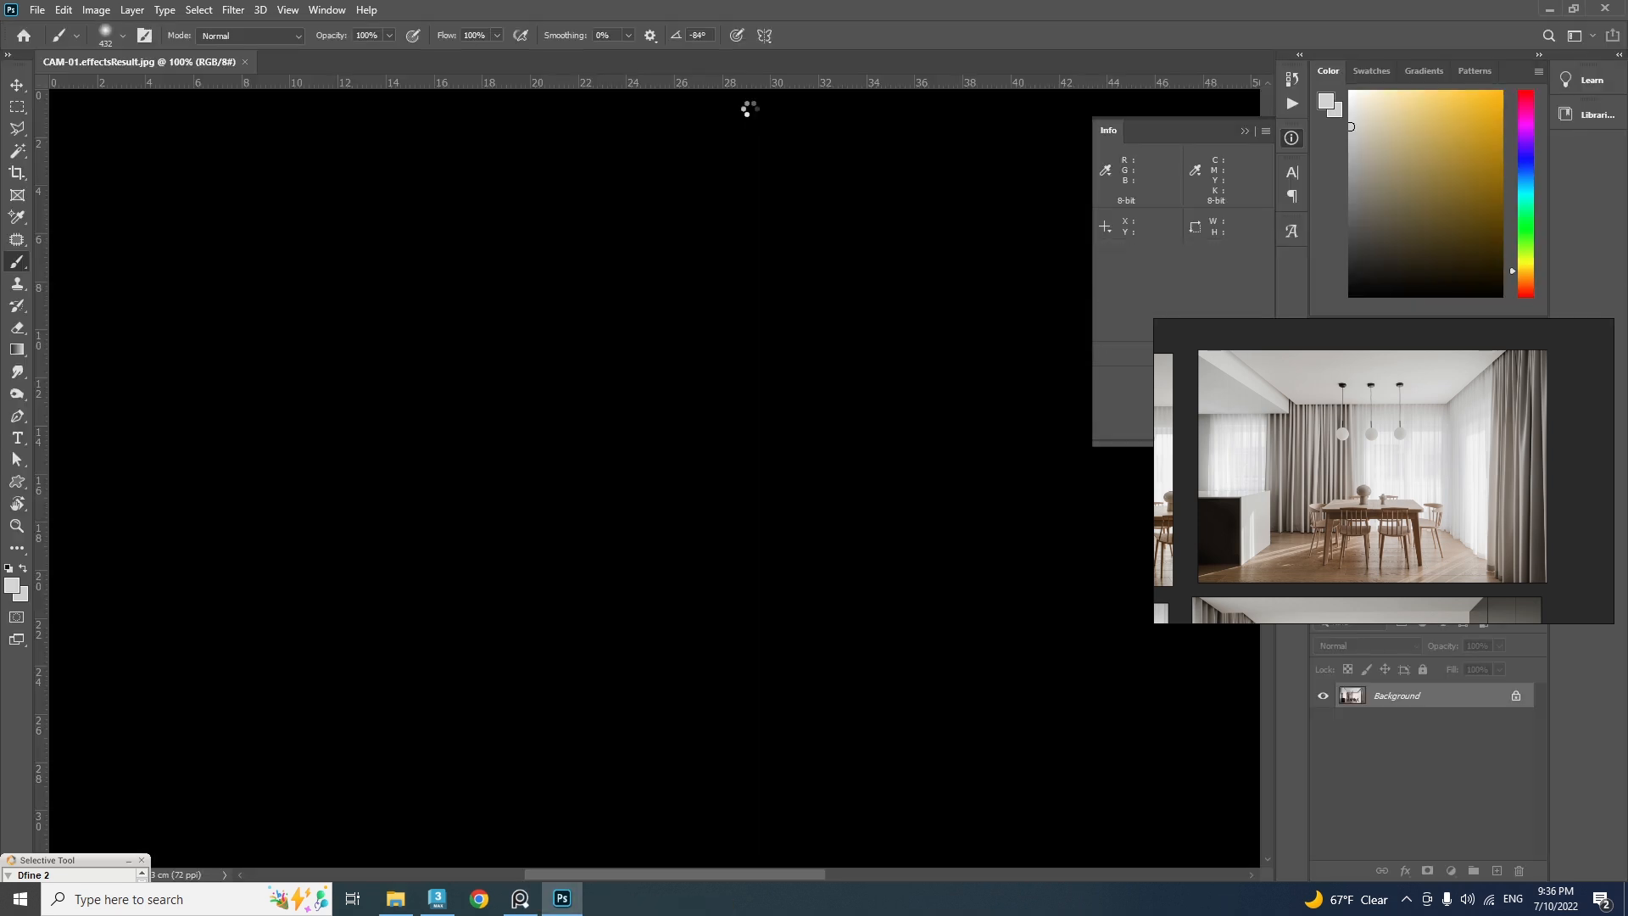
left_click(1244, 130)
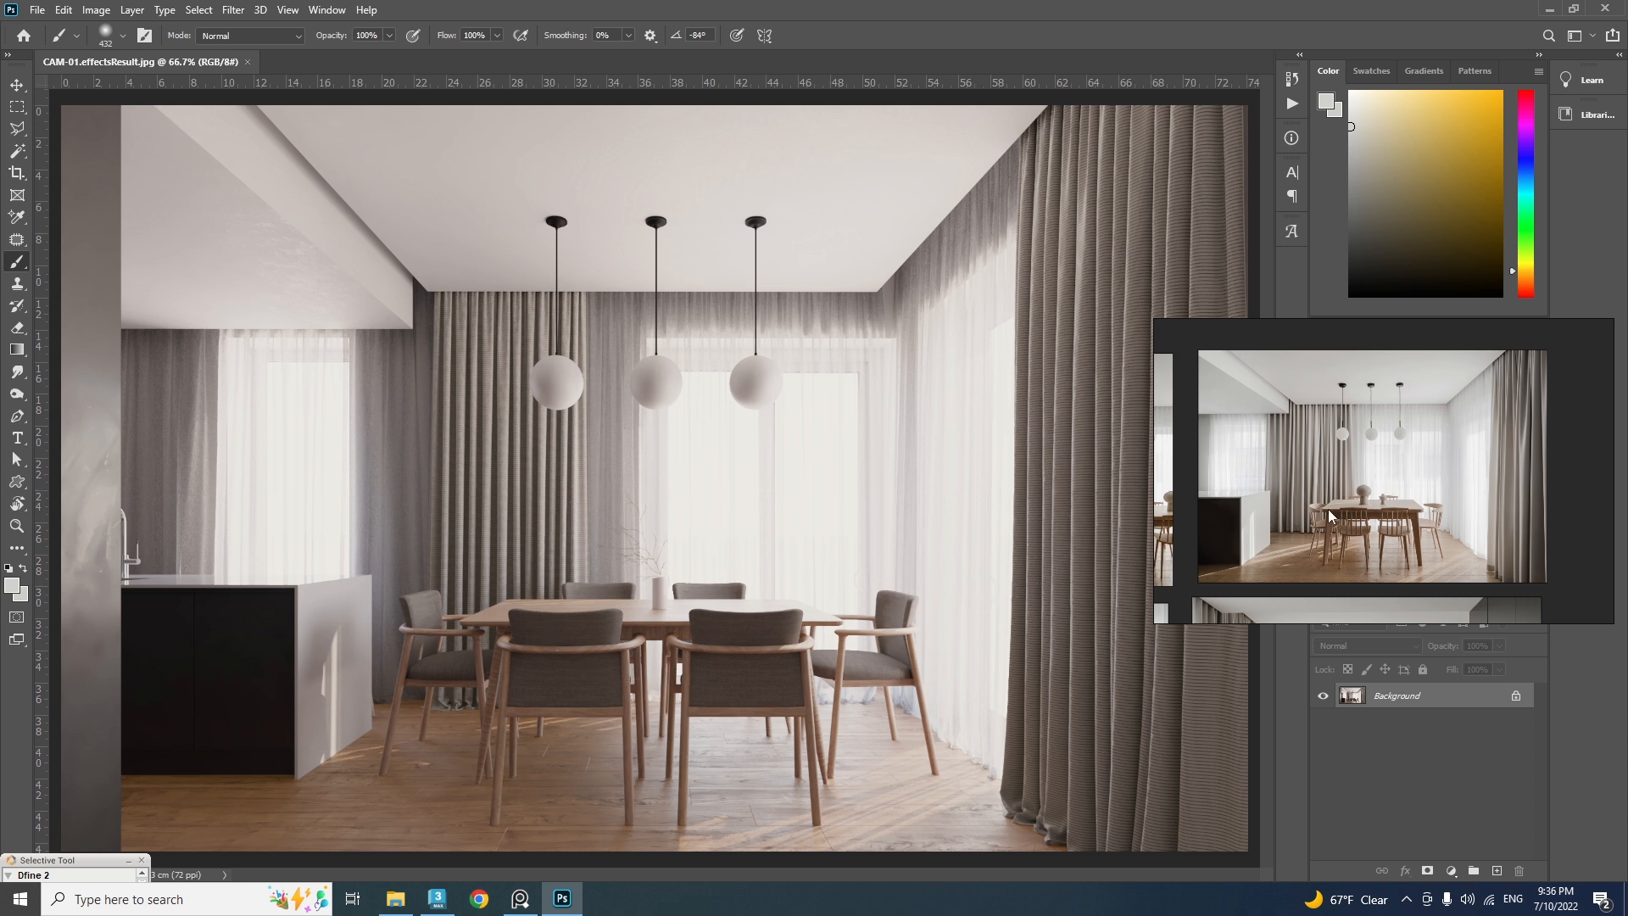
right_click_drag(1318, 388, 594, 422)
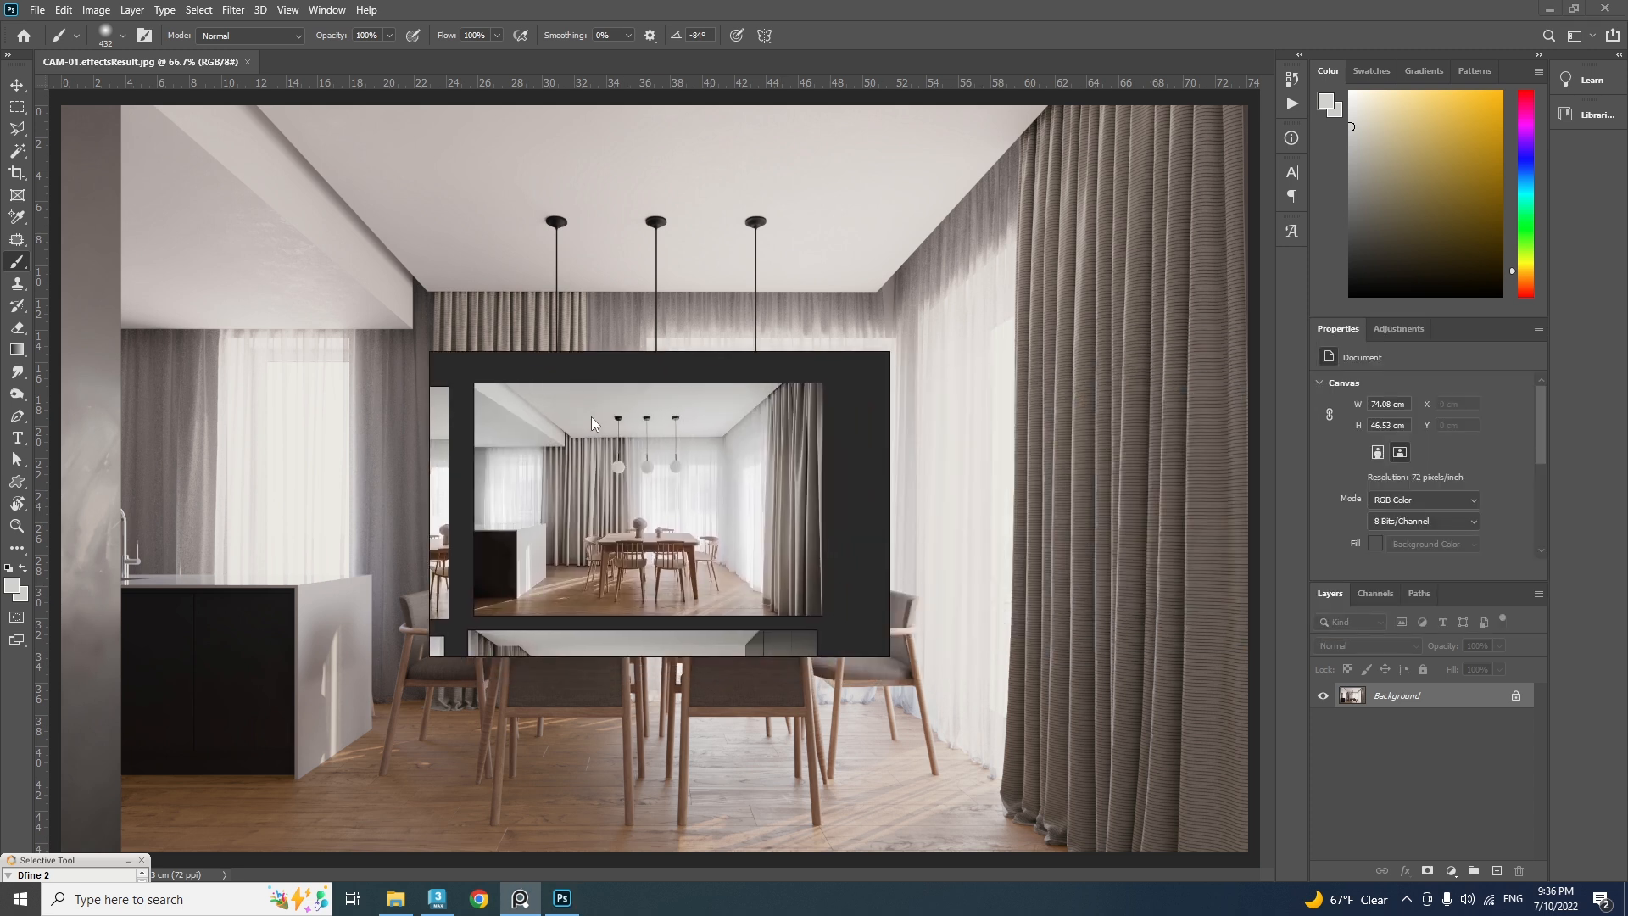
Place CAM-01.VRayWireColor.jpg from the CAM-01 folder as a full-size layer above the render
left_click(17, 89)
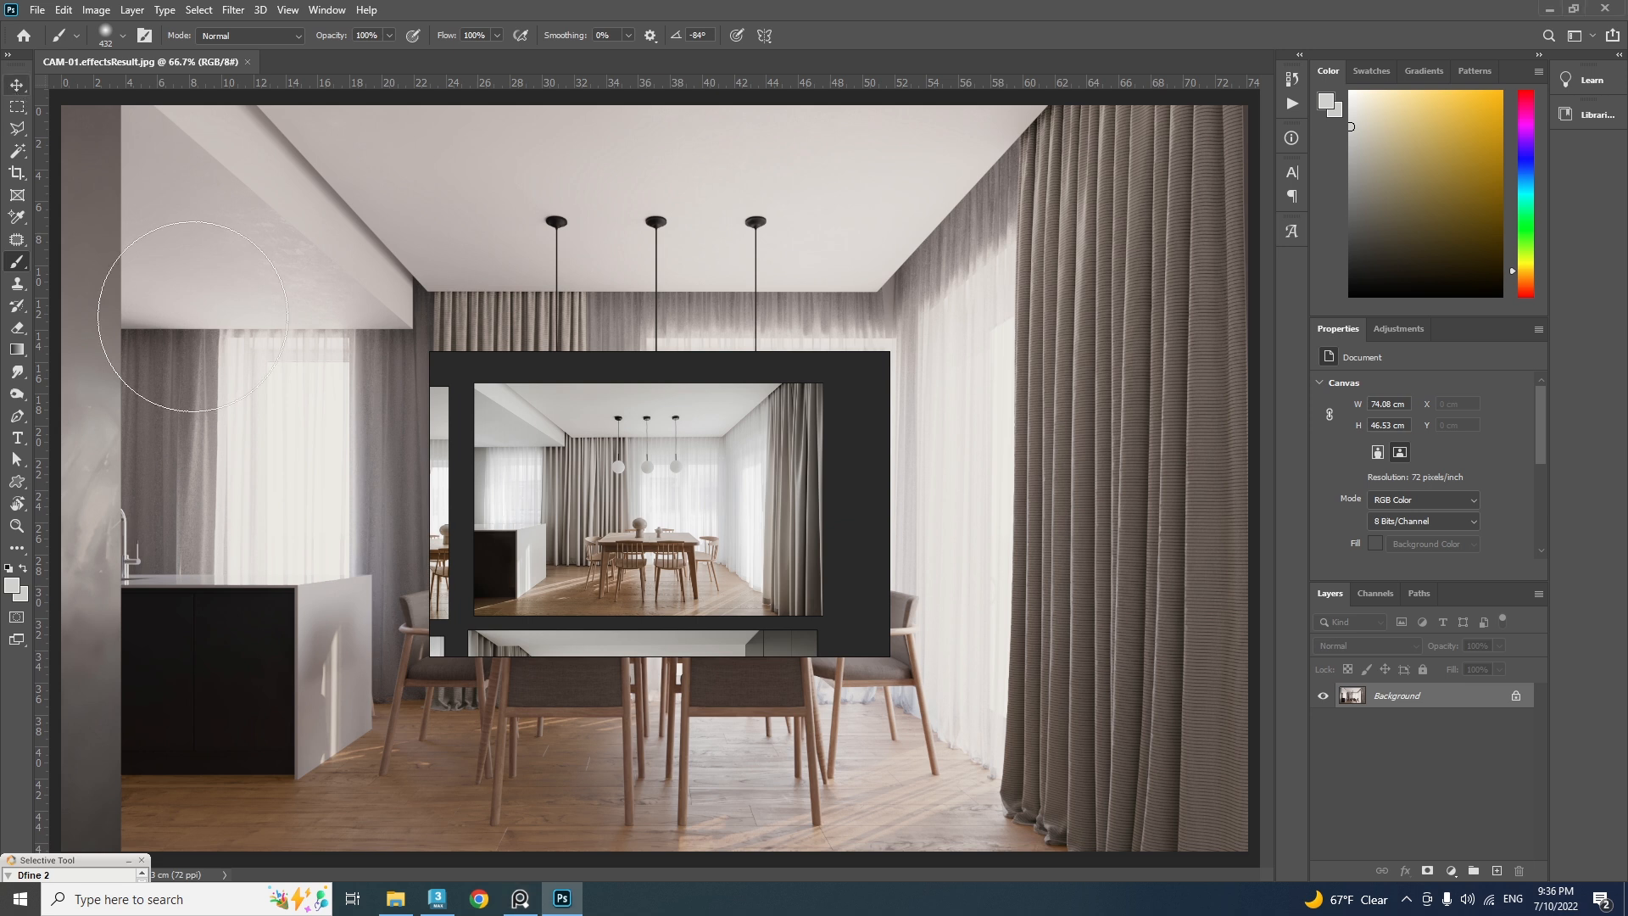
left_click(17, 85)
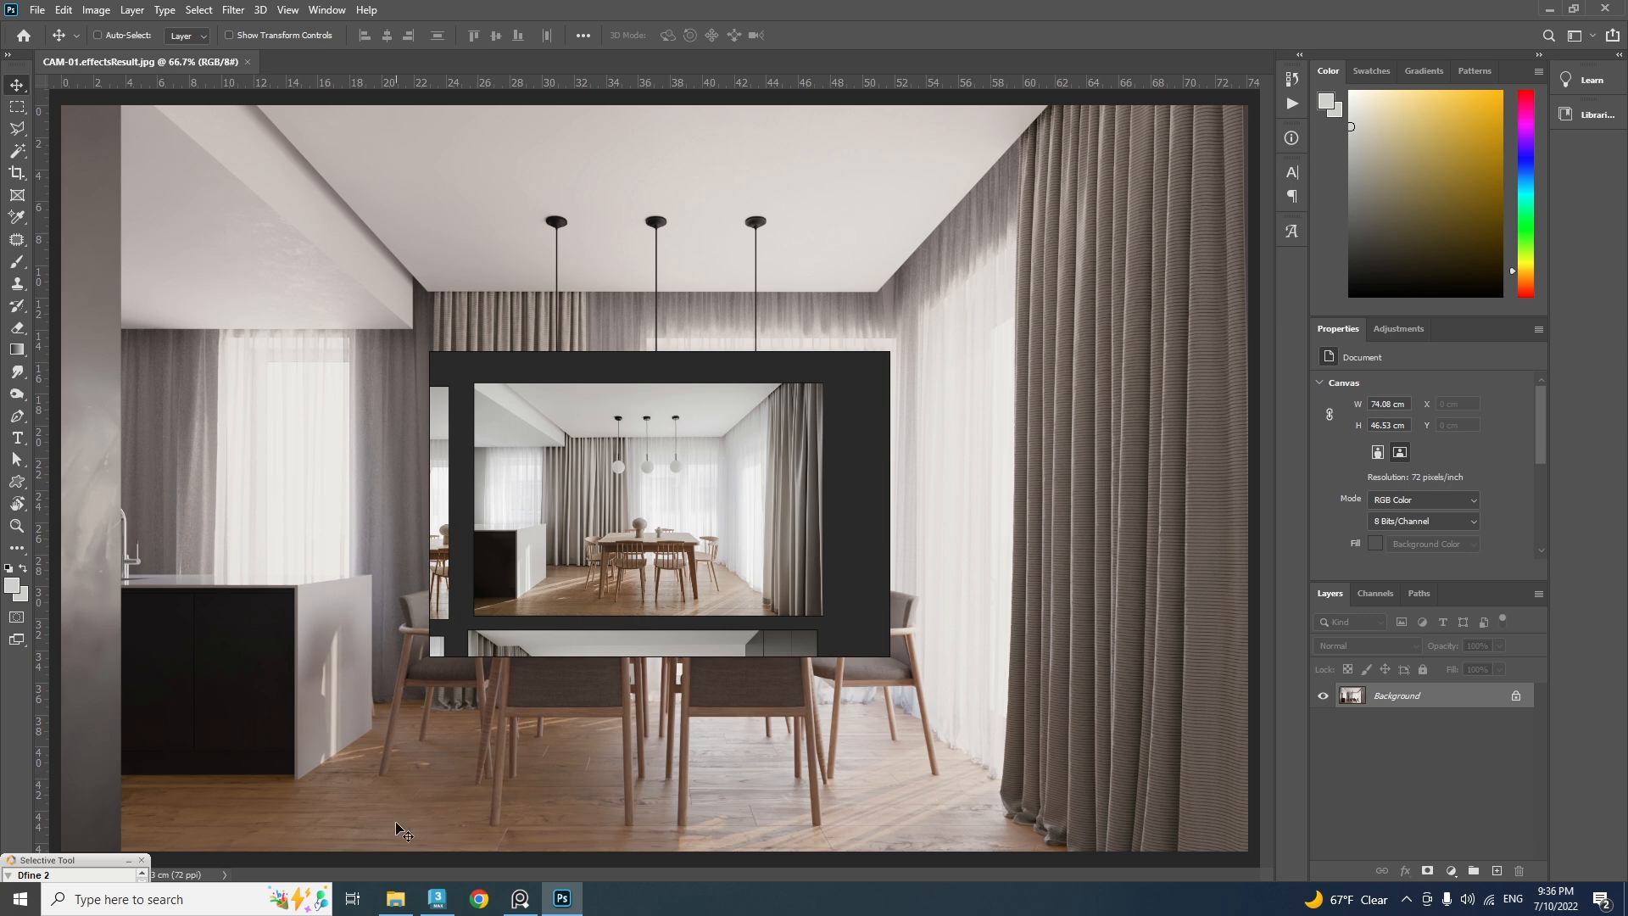
left_click(395, 898)
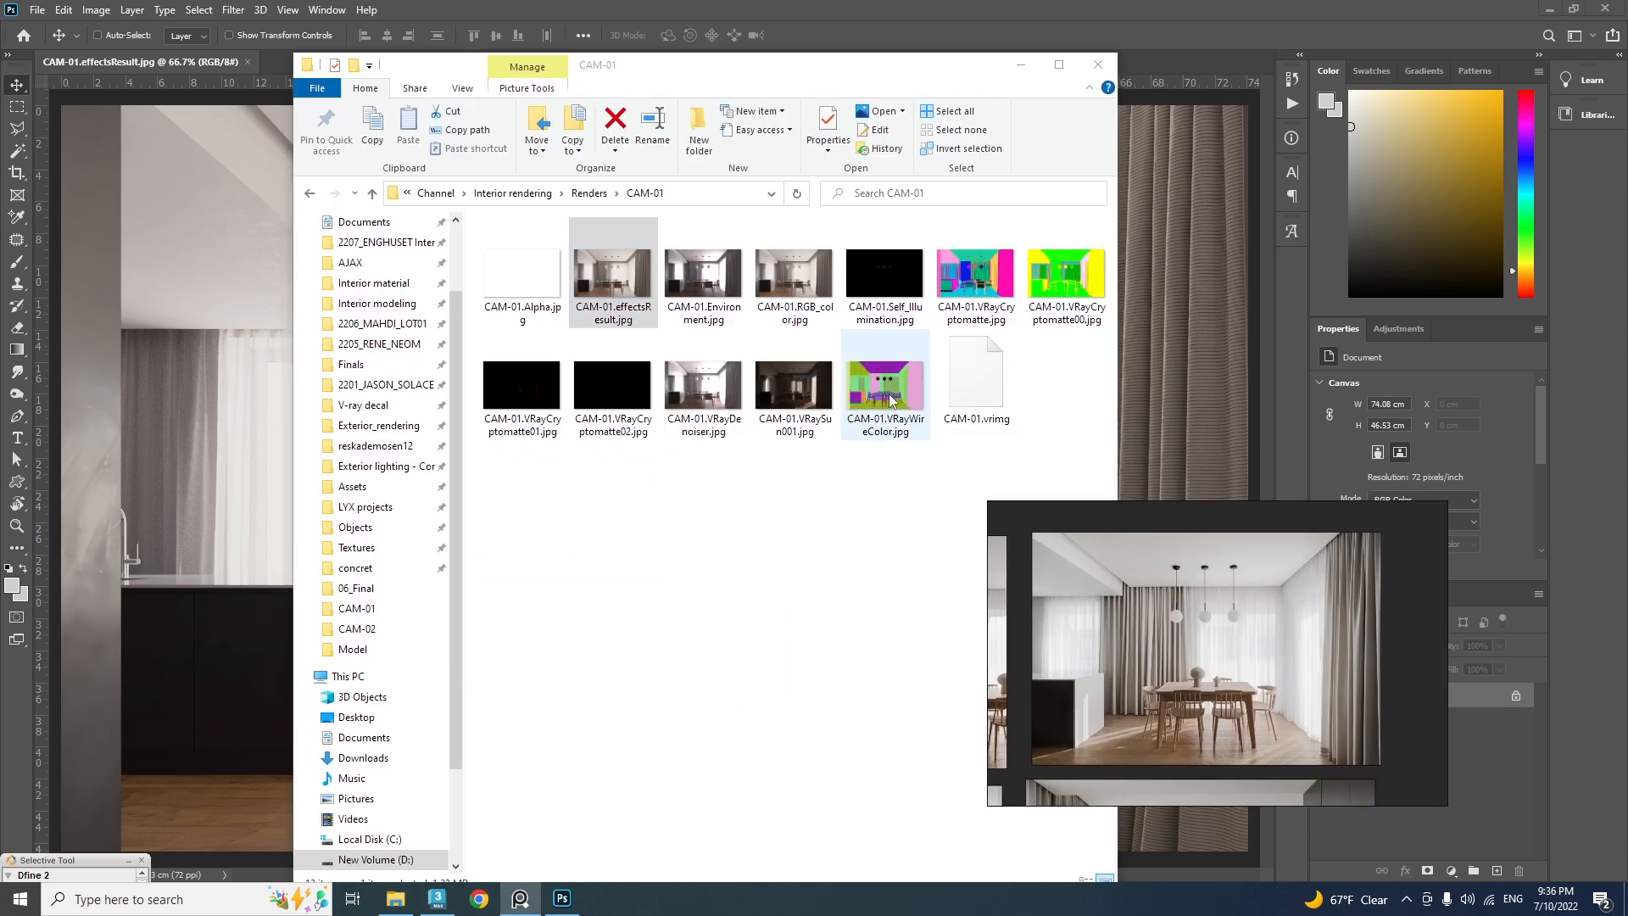
left_click_drag(891, 401, 251, 492)
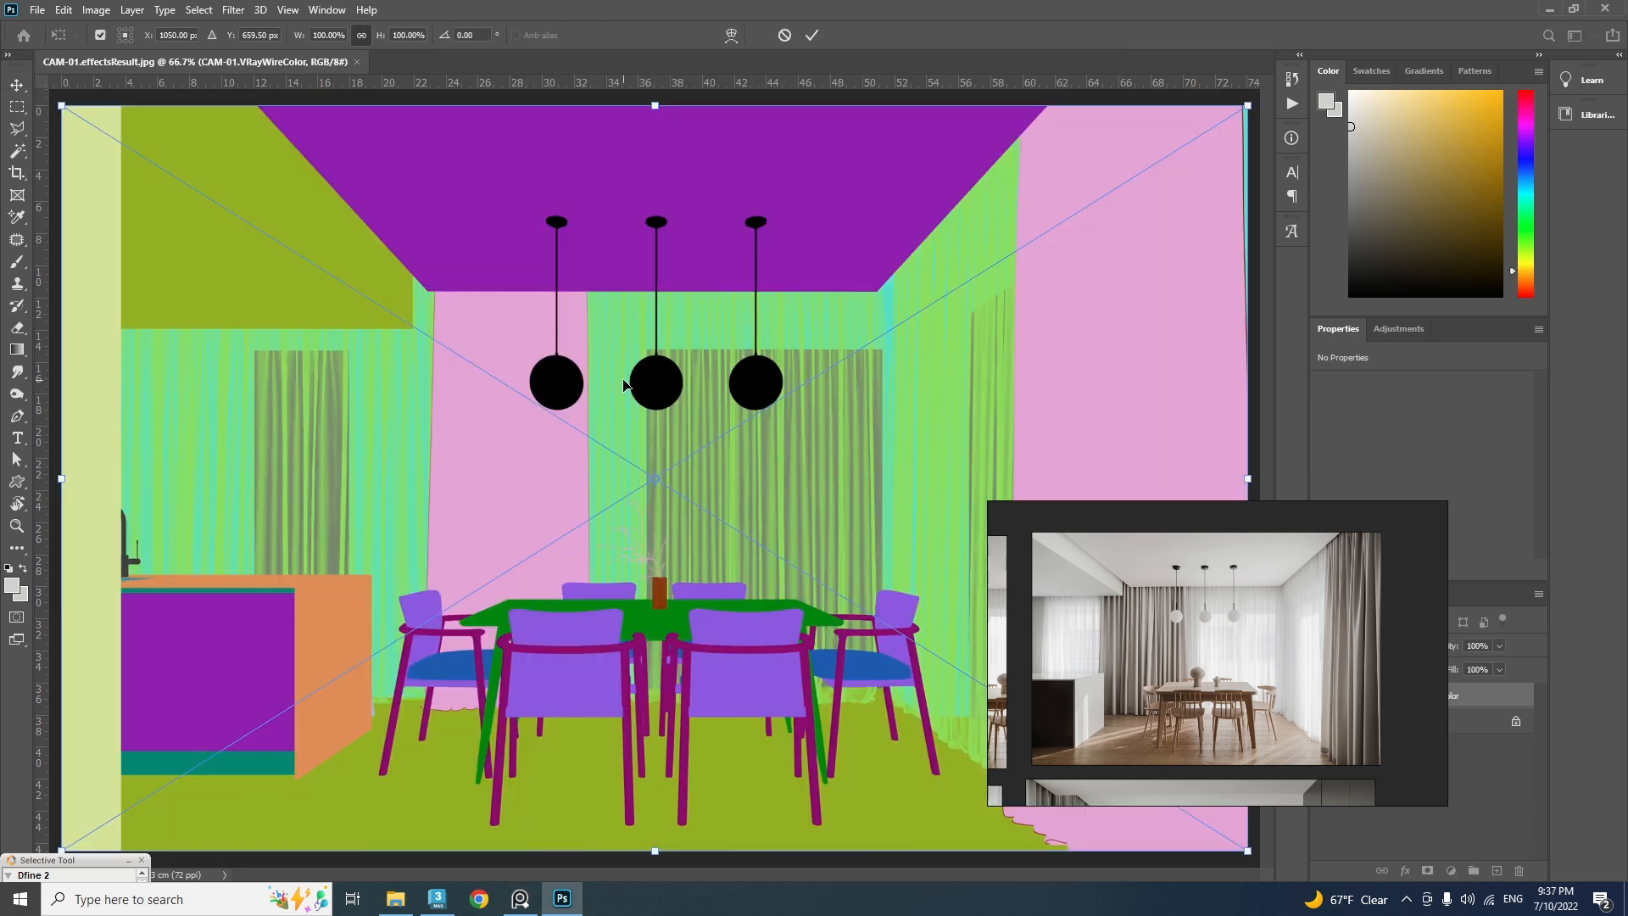
left_click(811, 36)
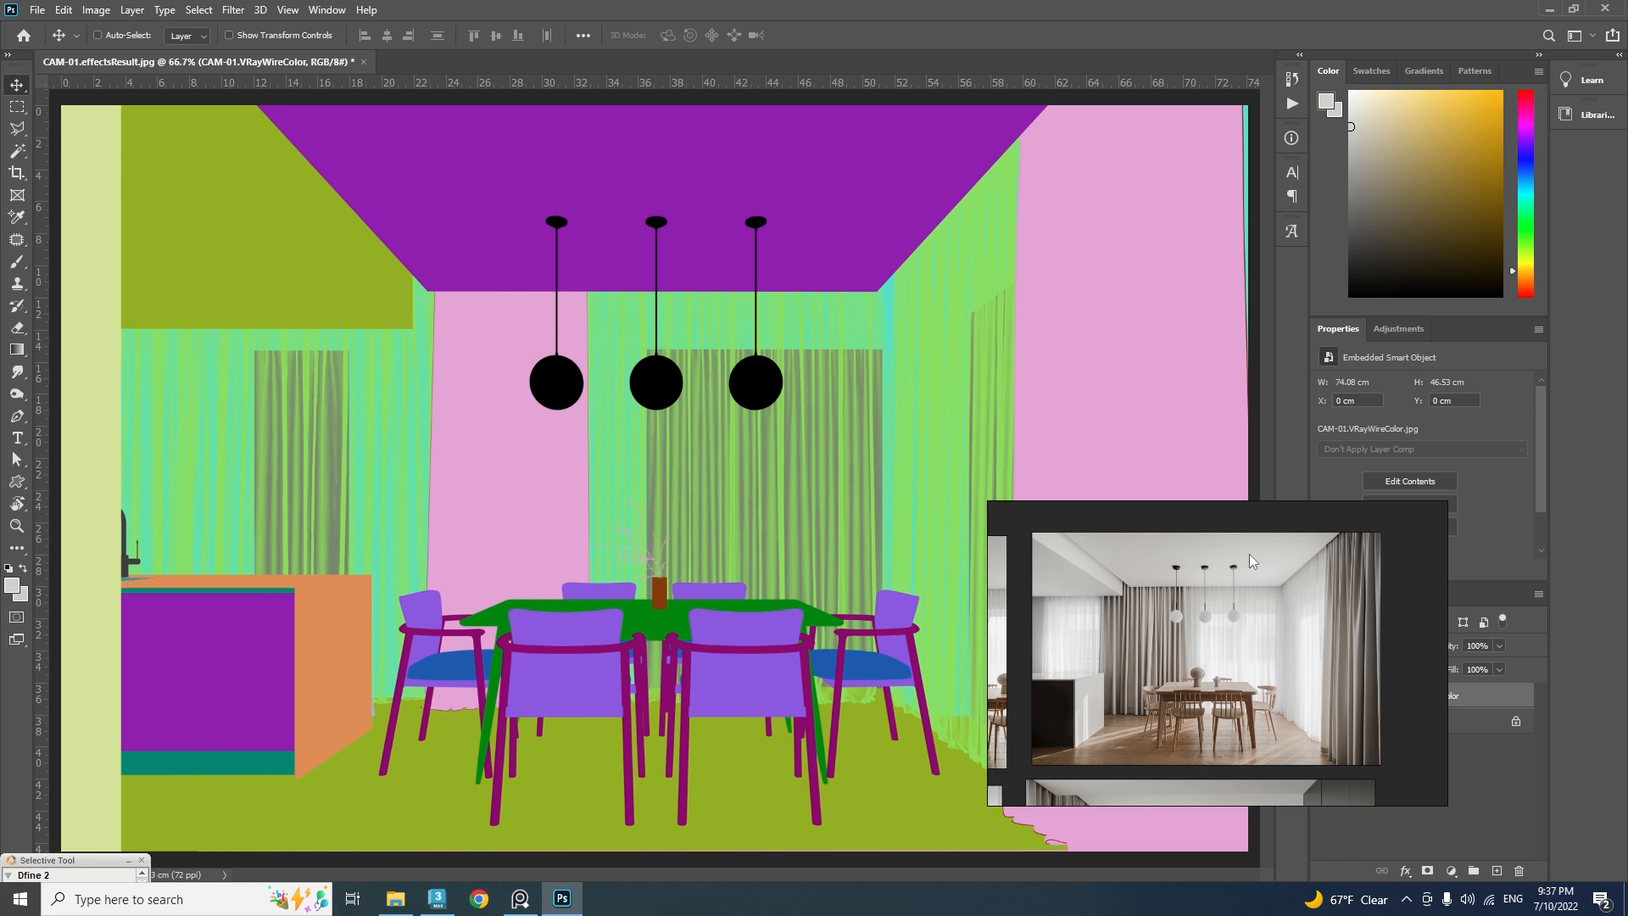
Select the floor by its olive colour in the wire colour layer, subtracting the same-coloured ceiling area and stray bits near the curtain
left_click(17, 154)
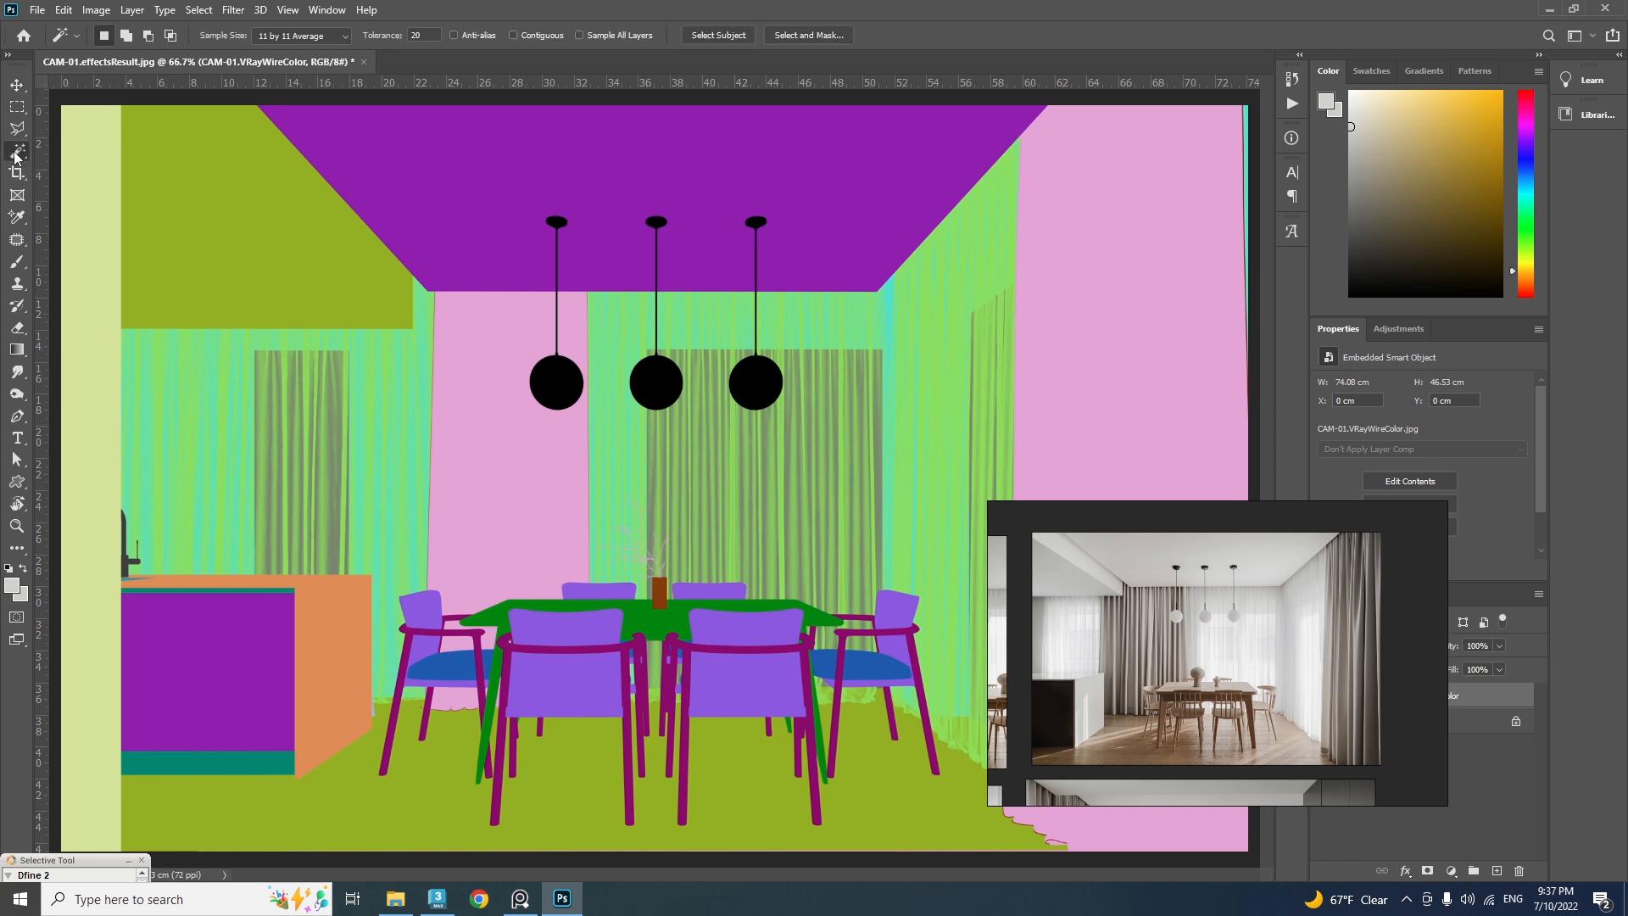
left_click(577, 761)
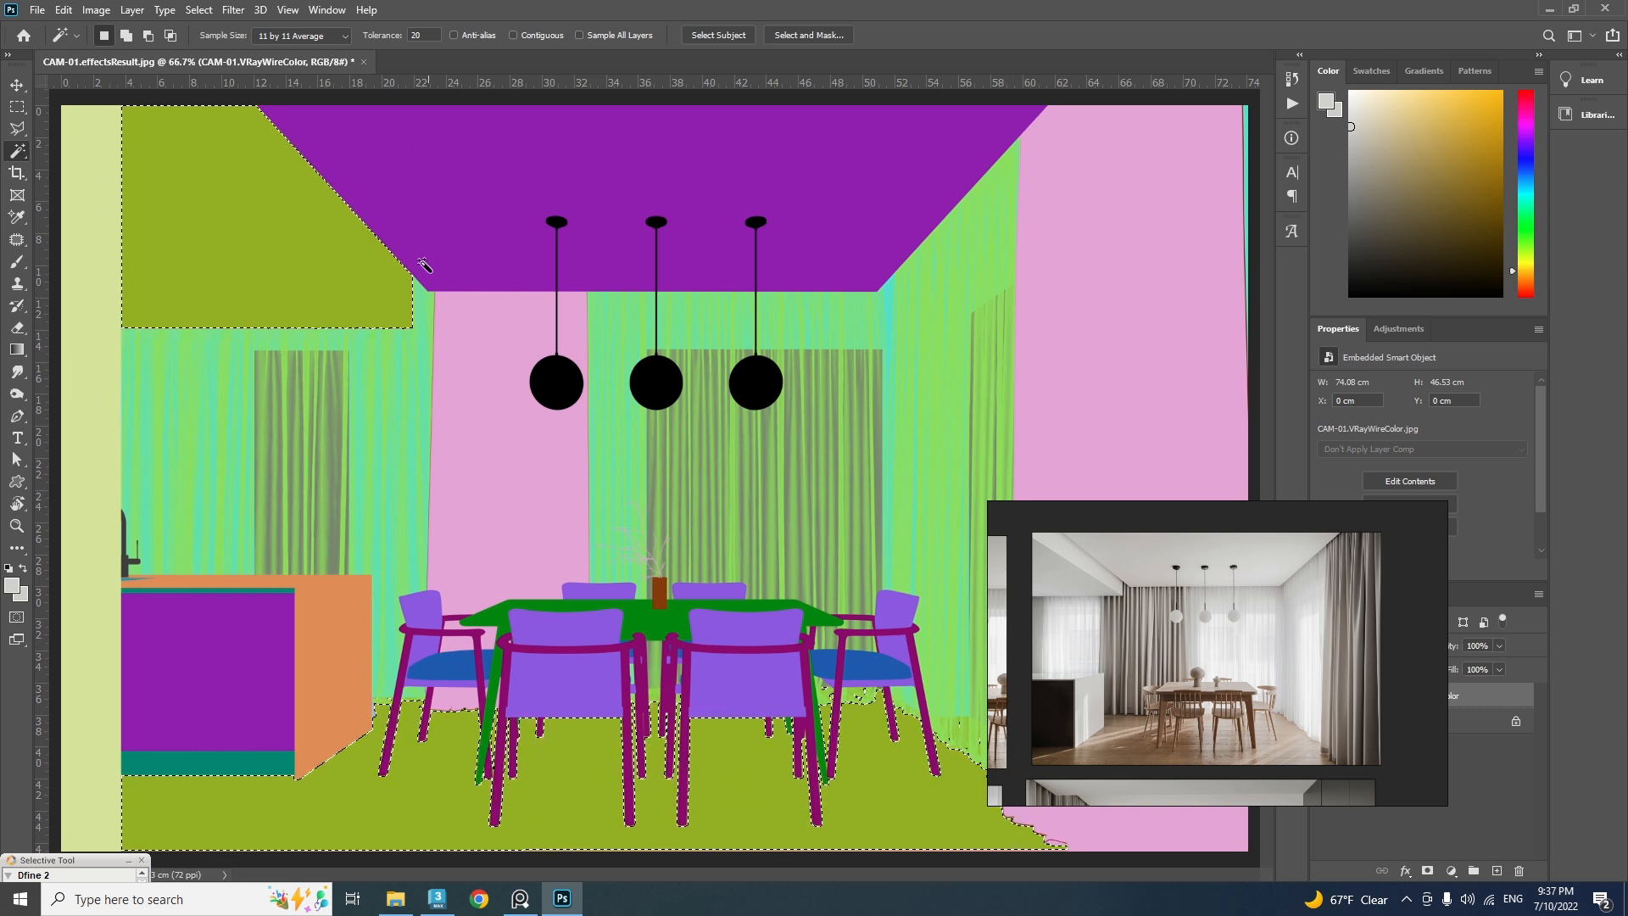
left_click(17, 106)
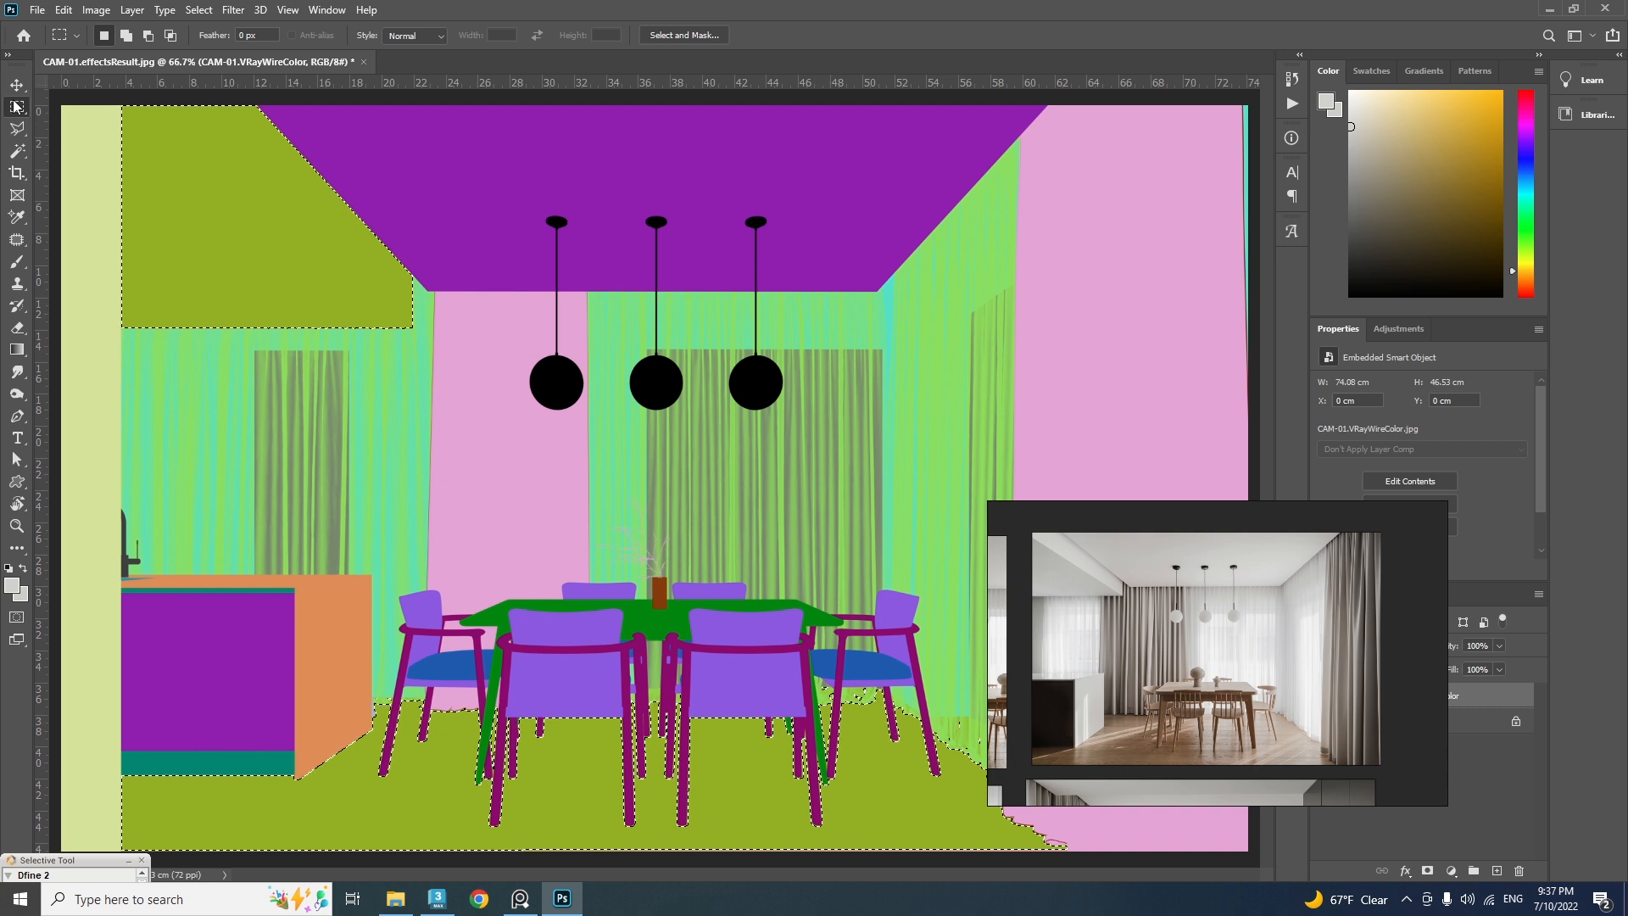
left_click(147, 36)
left_click_drag(558, 426, 4, 60)
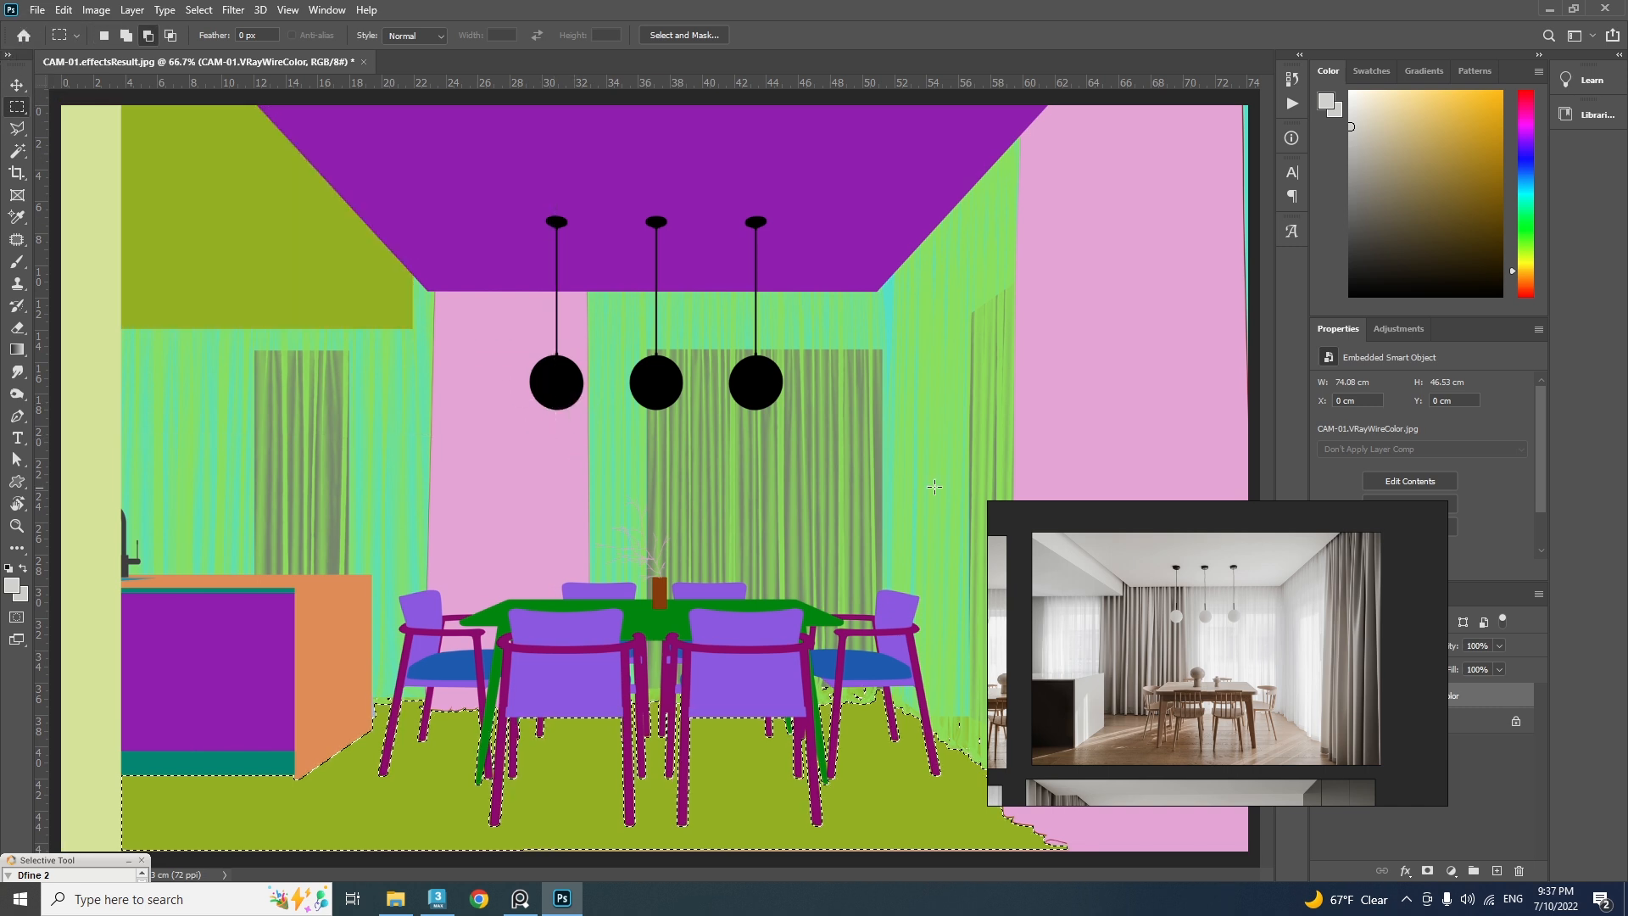
left_click_drag(1071, 560, 1275, 590)
left_click_drag(977, 731, 877, 725, "alt")
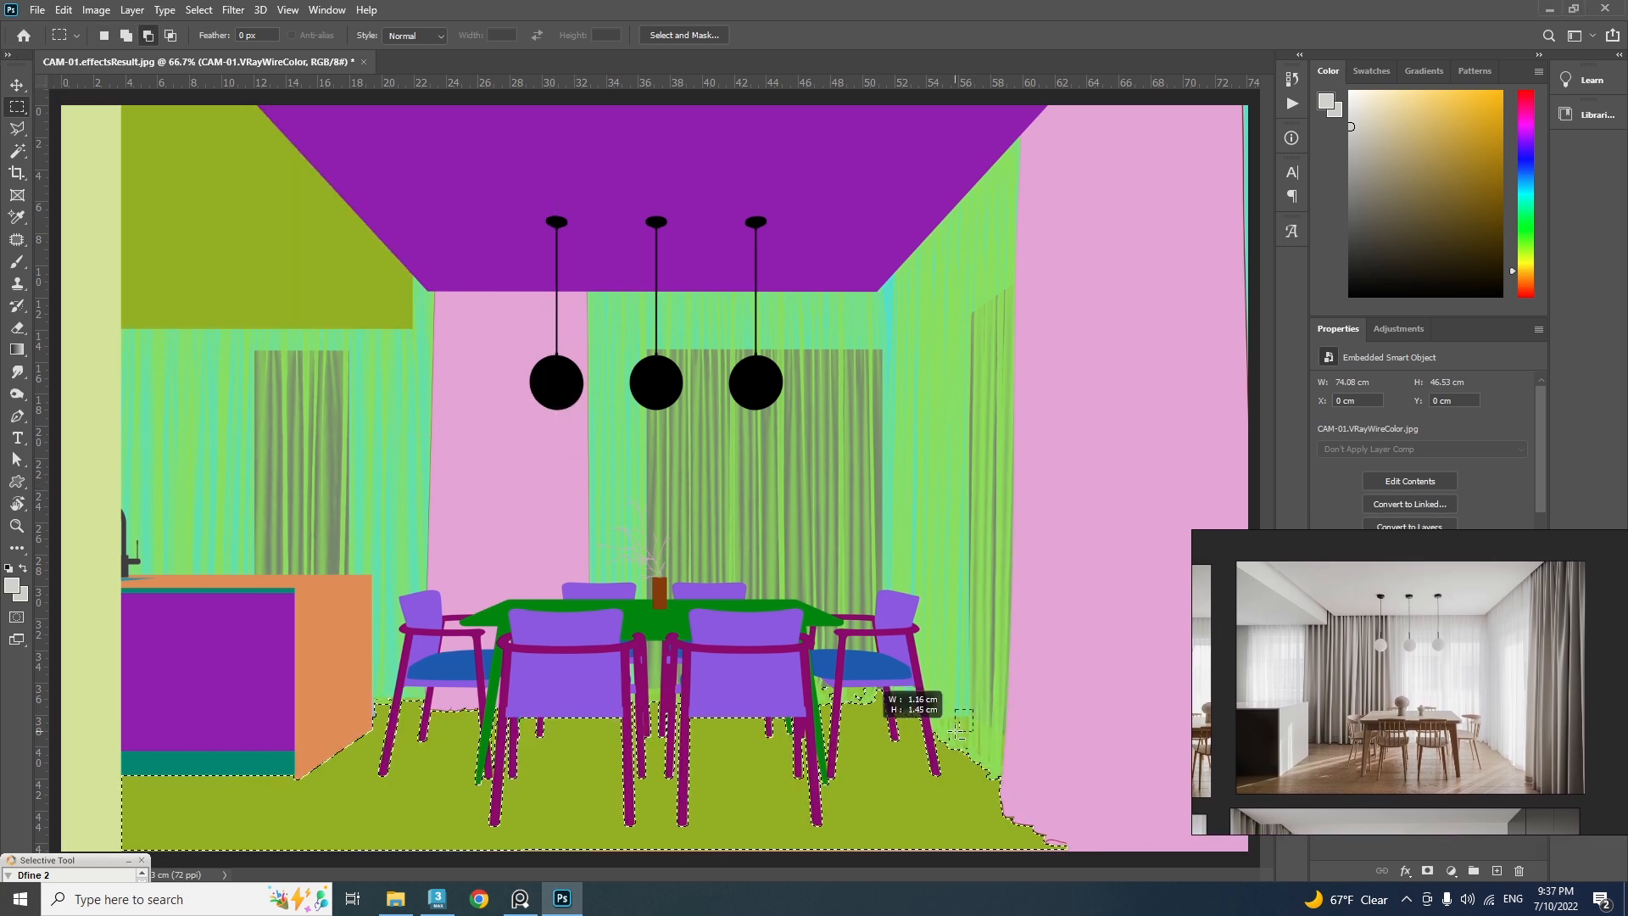
key("ctrl+d")
Create a group above the Background layer masked to the floor selection, and hide the CAM-01.VRayWireColor layer
right_click_drag(1430, 620, 1378, 208)
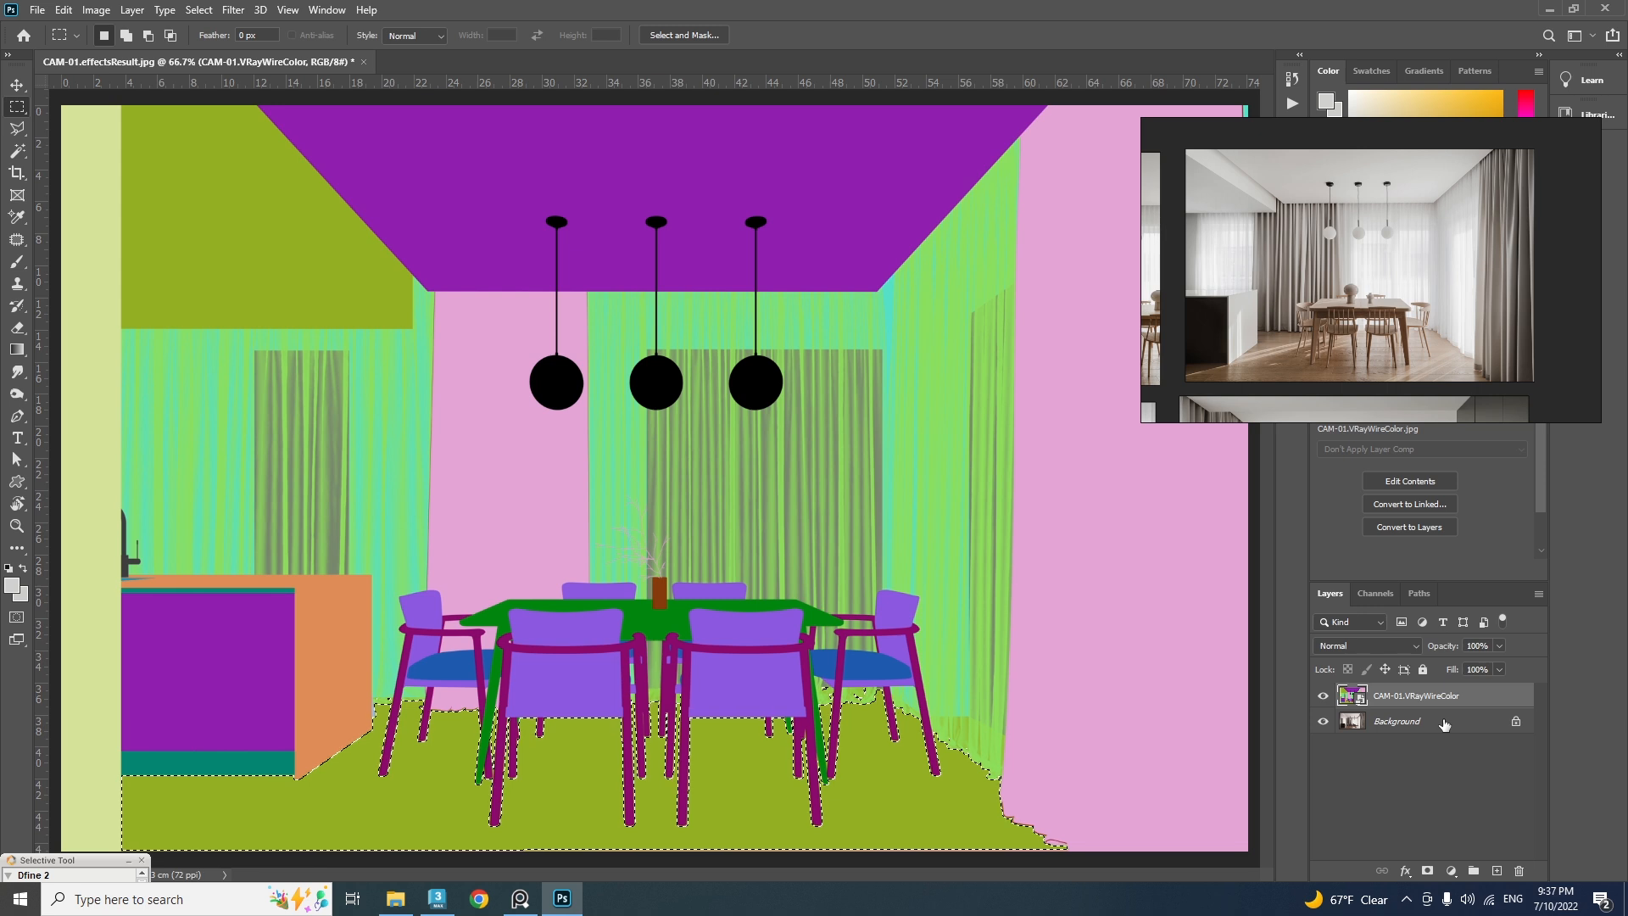
left_click(1444, 720)
left_click(1475, 871)
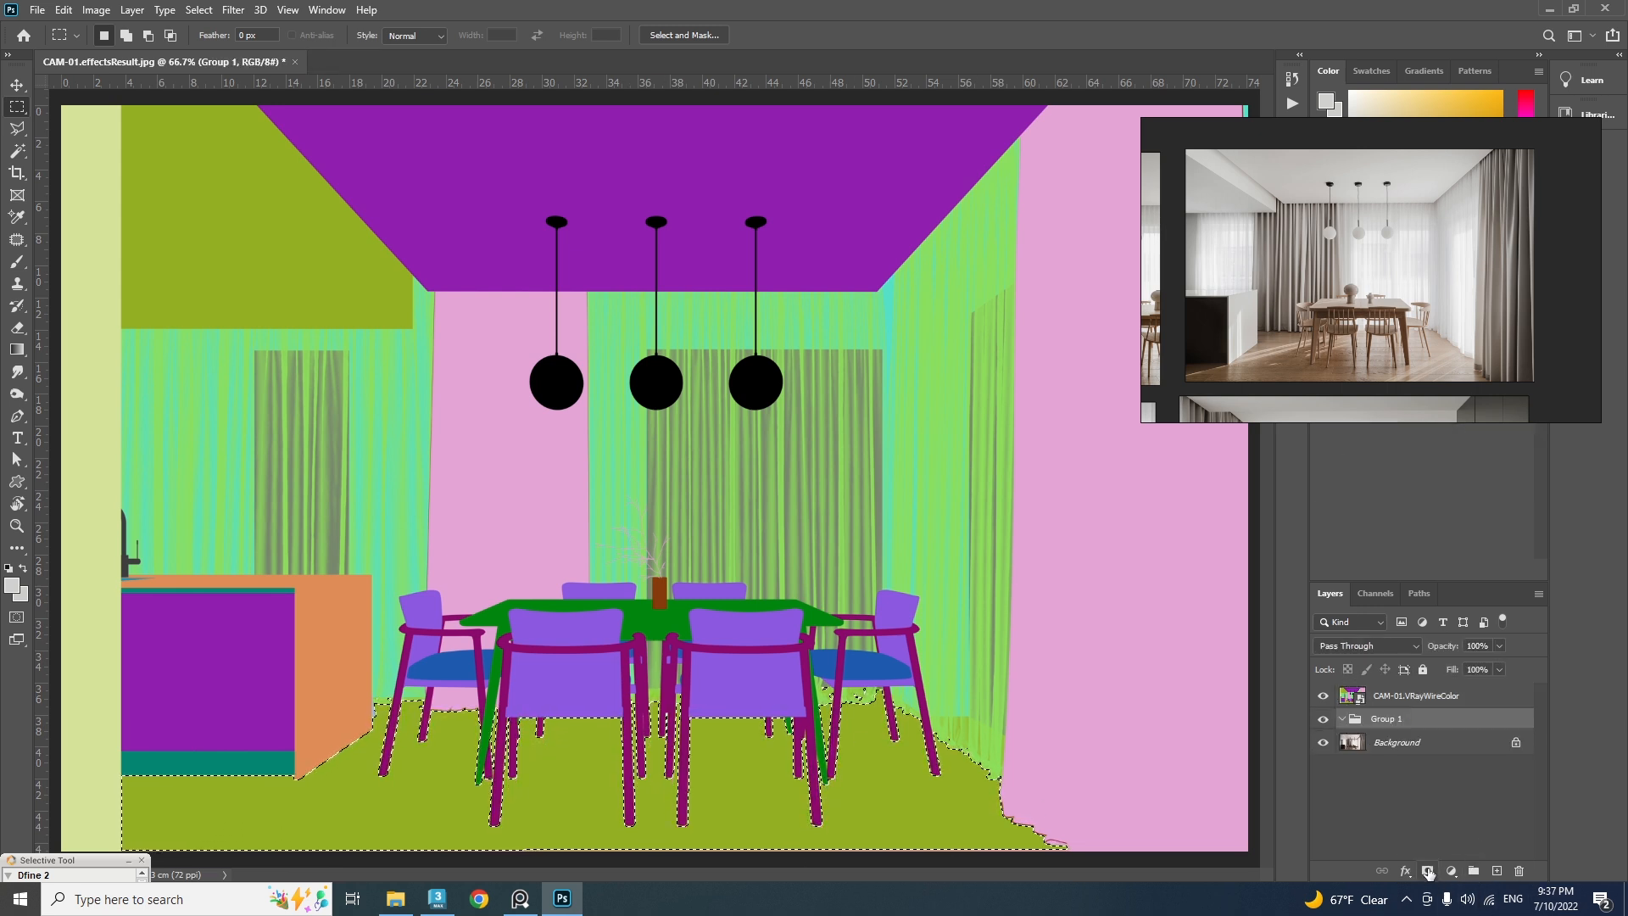
left_click(1428, 871)
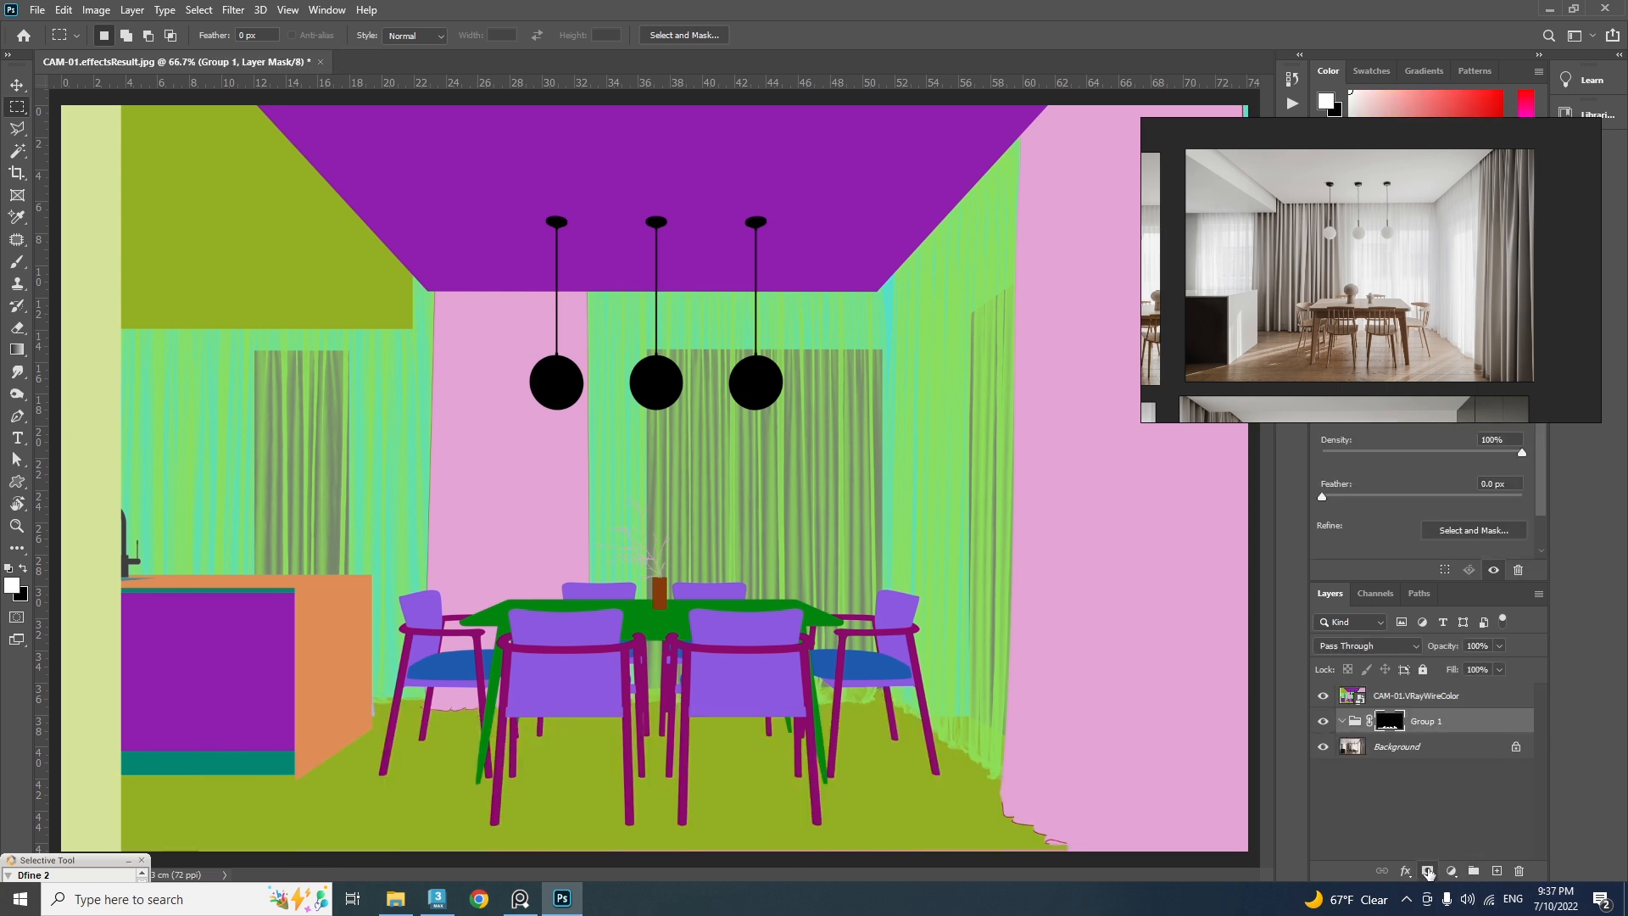
left_click(1324, 698)
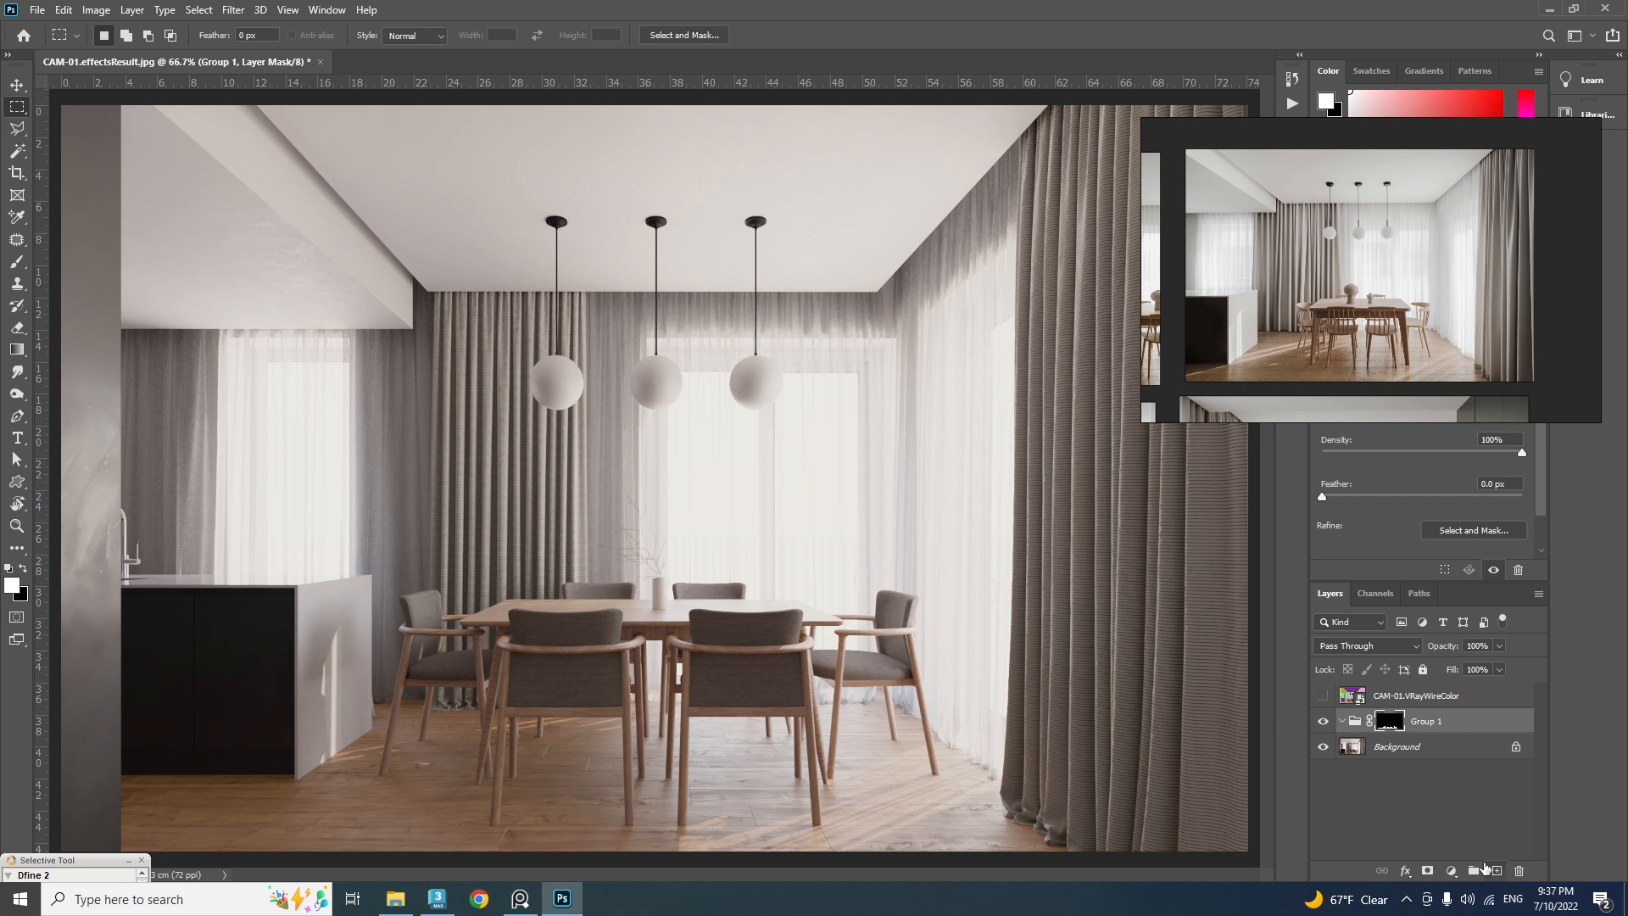
Add a Color Balance adjustment layer inside the floor group and place the reference photo, enlarged on its floor, over the render for comparison
left_click(1452, 871)
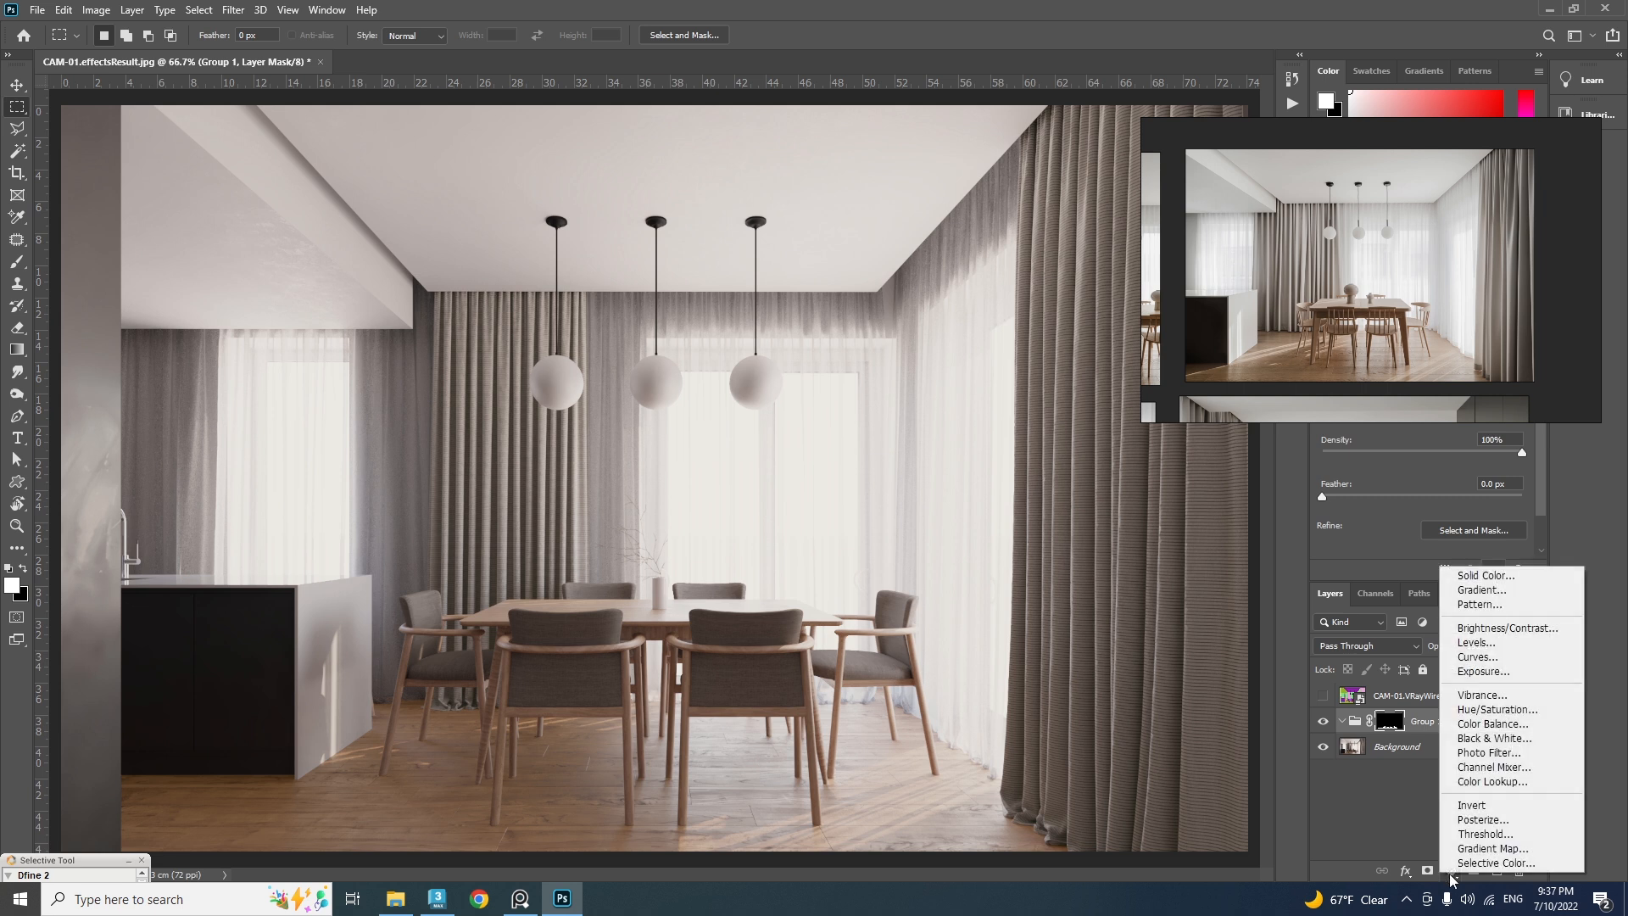
left_click(1492, 725)
left_click_drag(1376, 353, 644, 573)
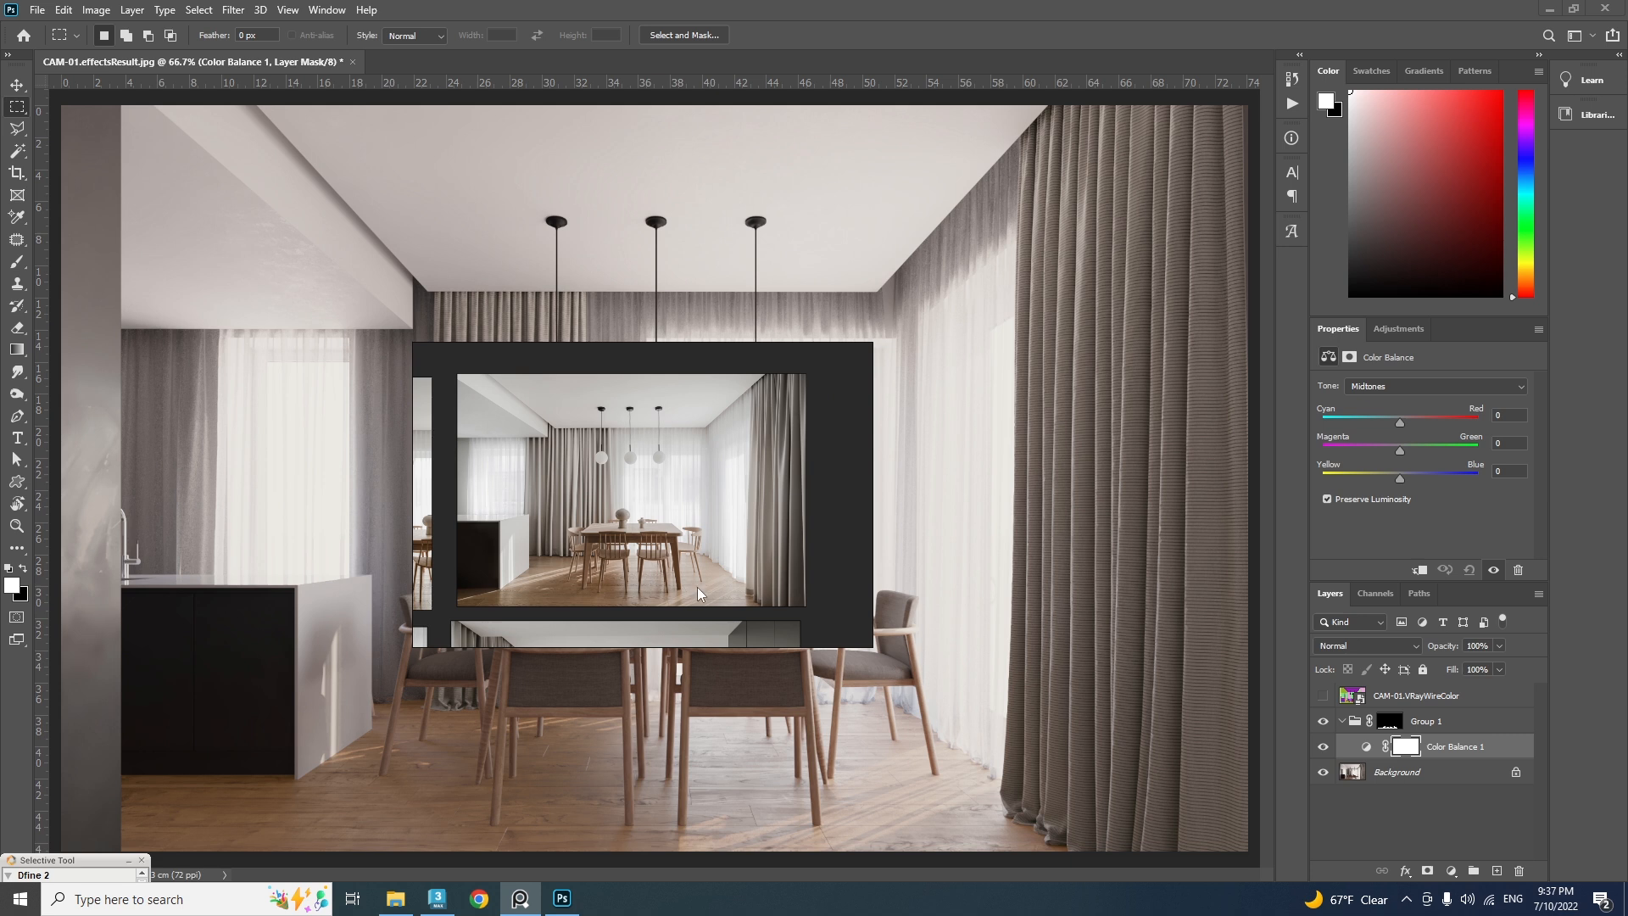
scroll(601, 599, "up", 5)
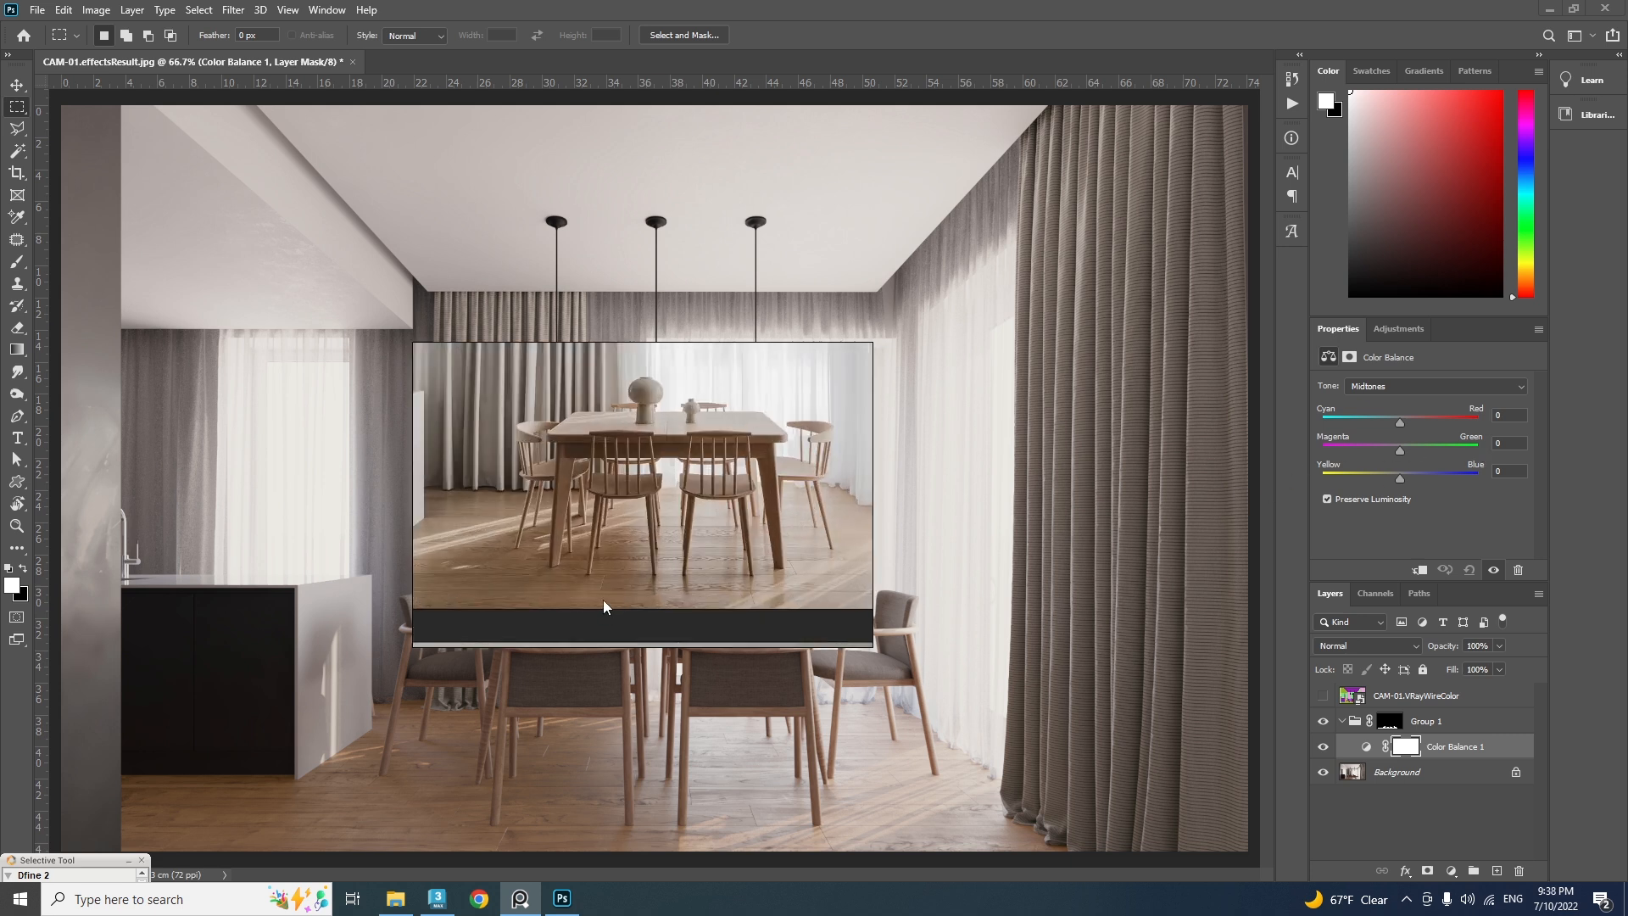
middle_click_drag(636, 514, 627, 572)
right_click_drag(633, 570, 624, 682)
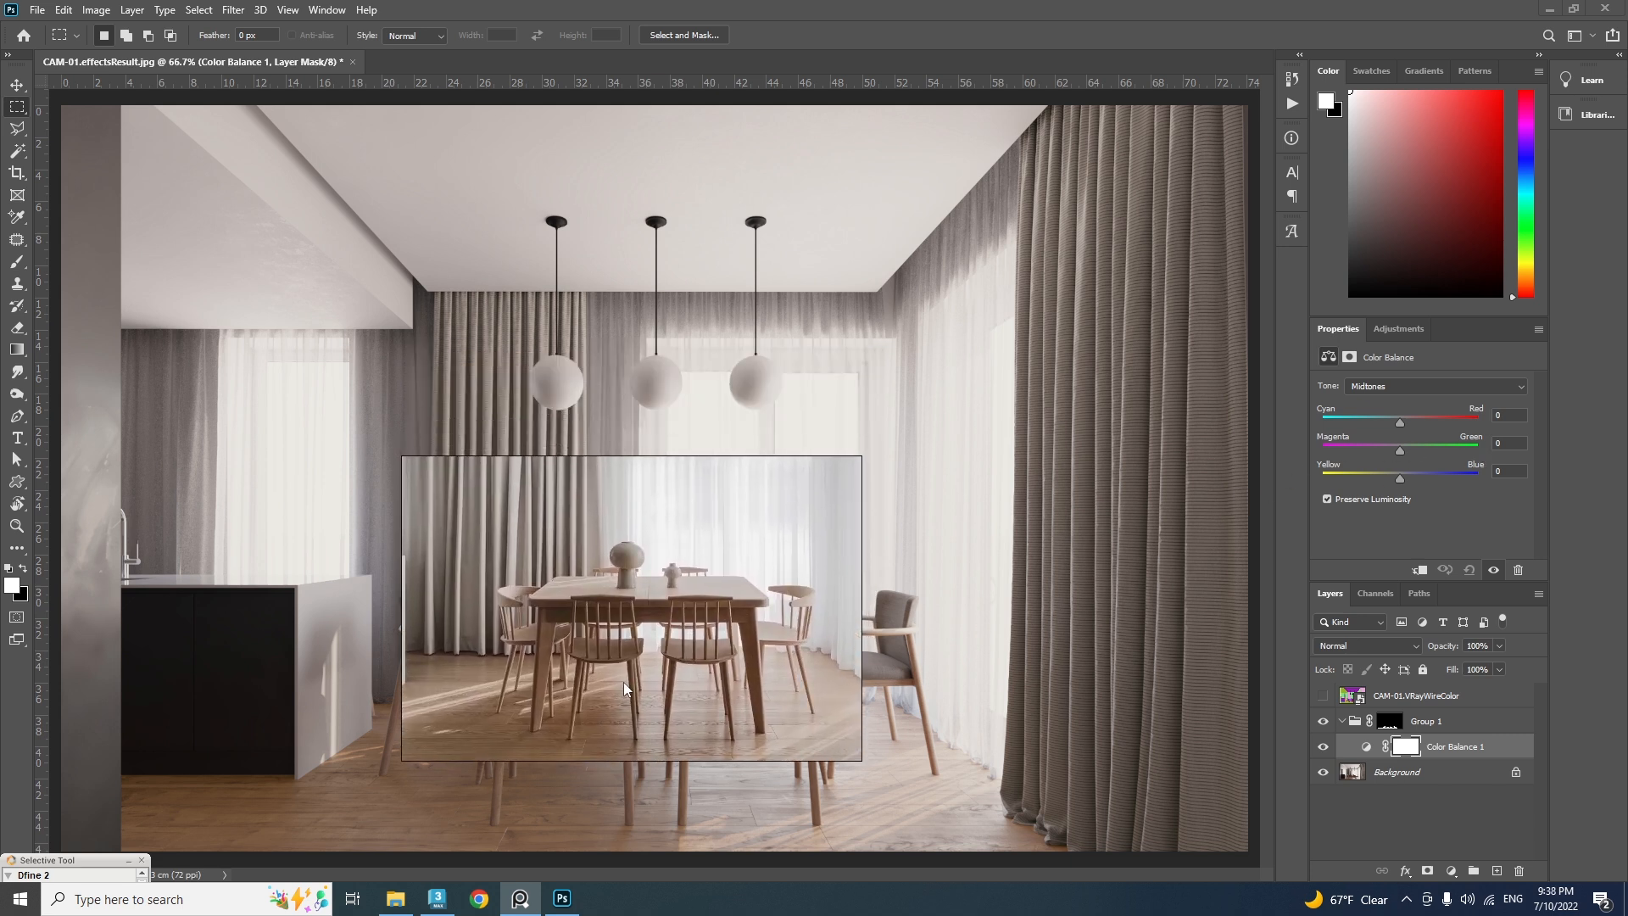
Set the floor Color Balance midtones to Cyan - Red +4, Magenta - Green -2 and Yellow - Blue -18
left_click(1399, 480)
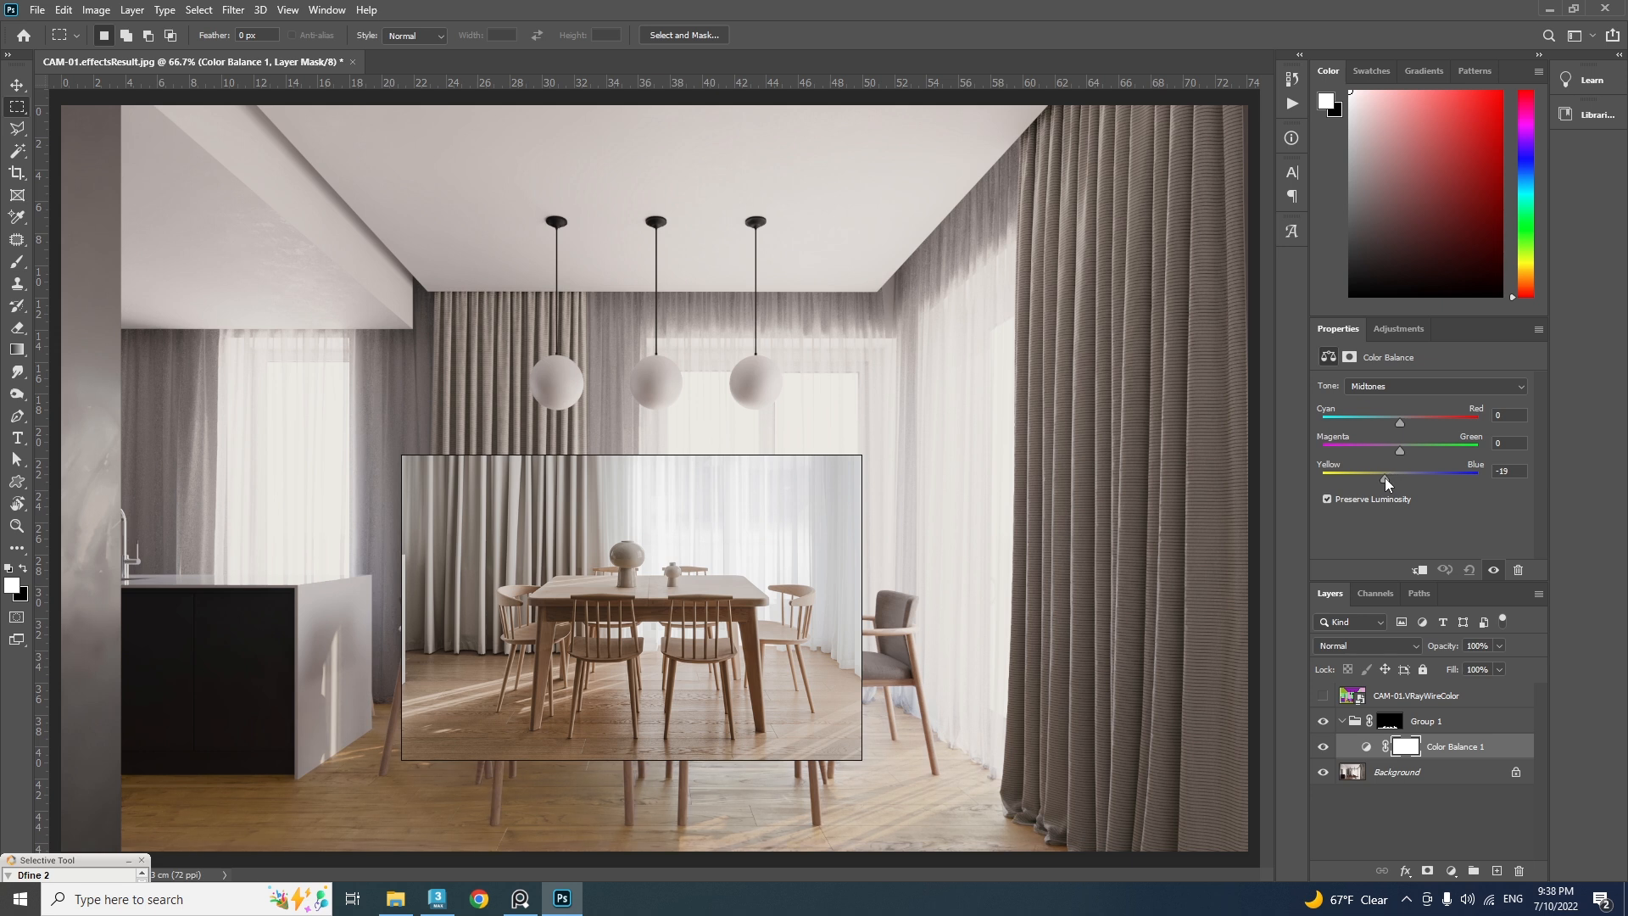
left_click_drag(1400, 426, 1403, 448)
left_click_drag(677, 626, 688, 548)
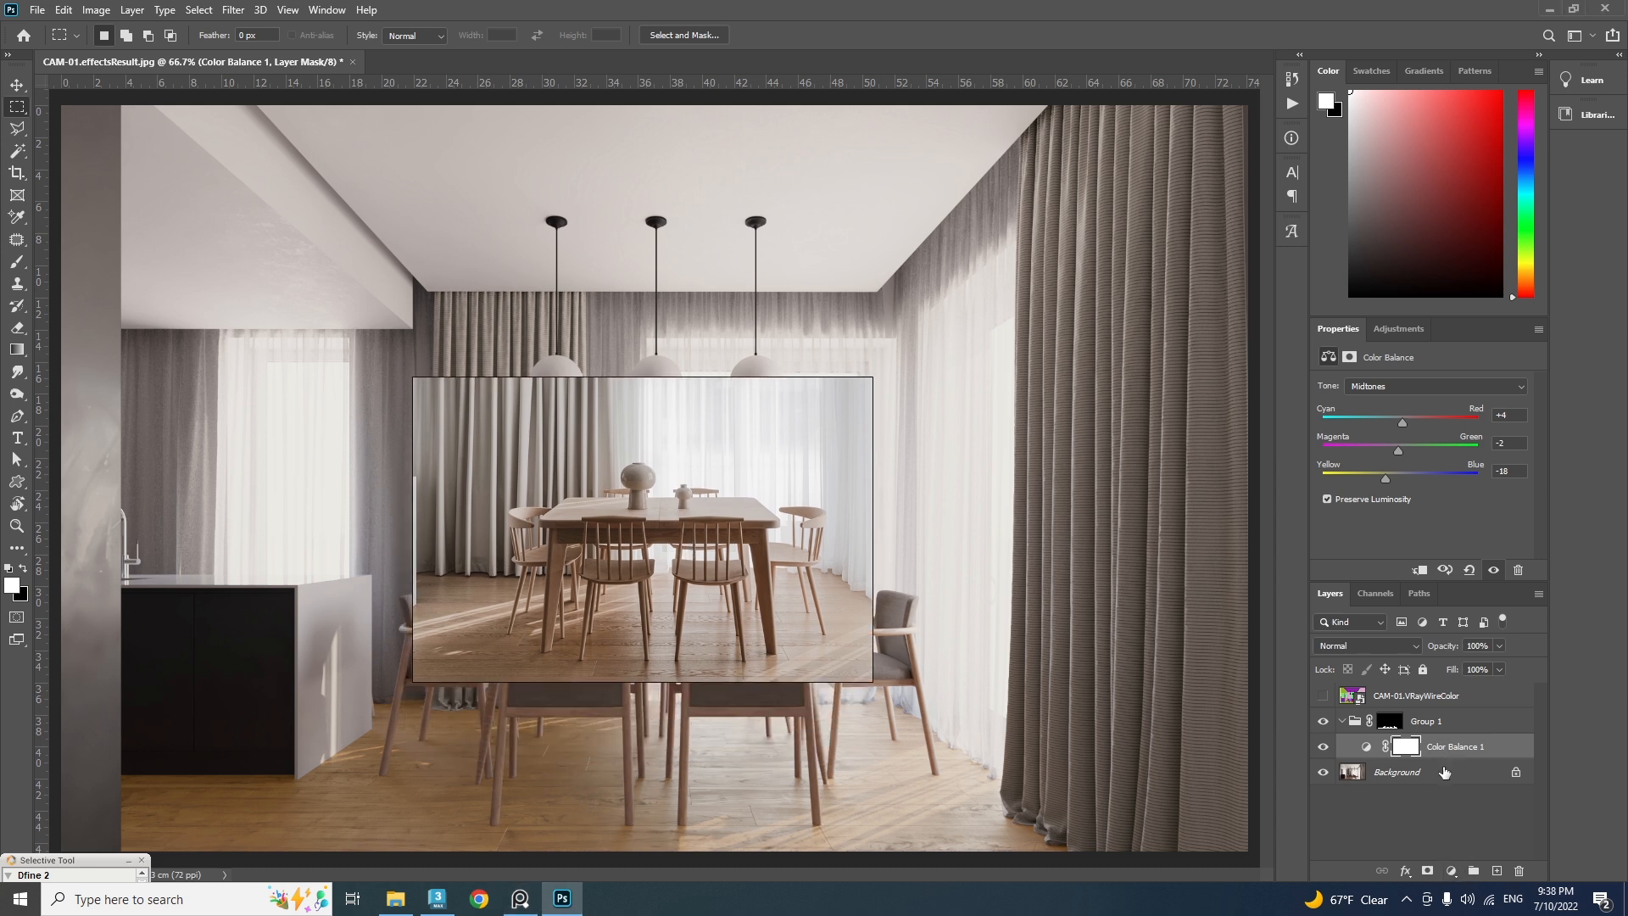
Add a Levels adjustment to the floor group with inputs 10, 0.90 and 245, and set the floor Color Balance's Yellow - Blue to -14
left_click(1452, 870)
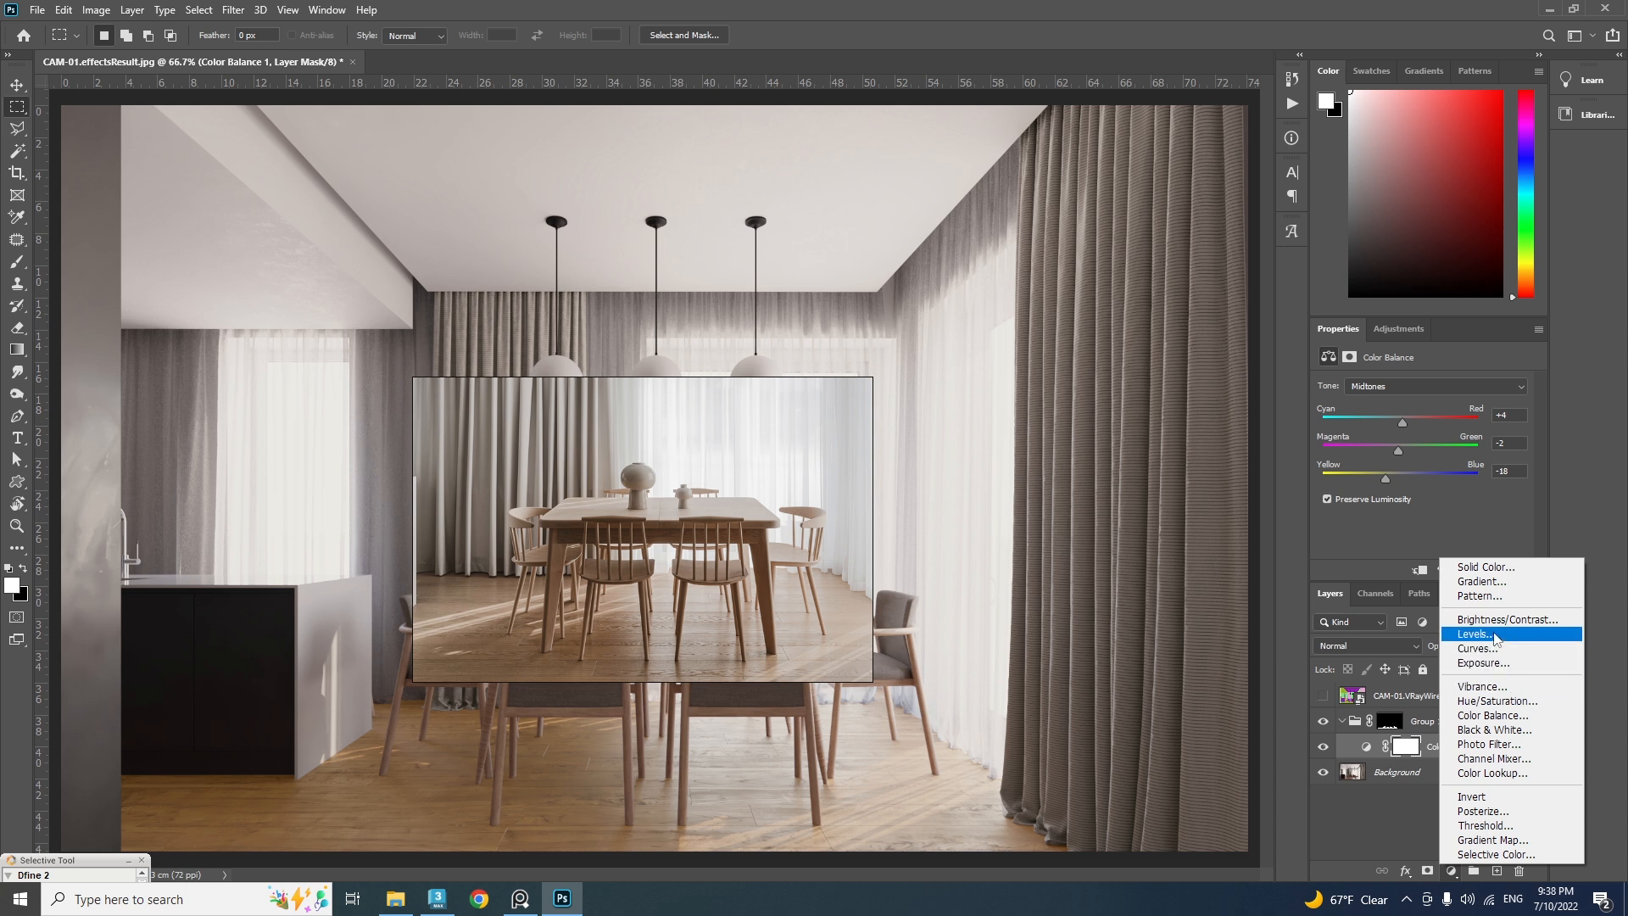
left_click(1494, 635)
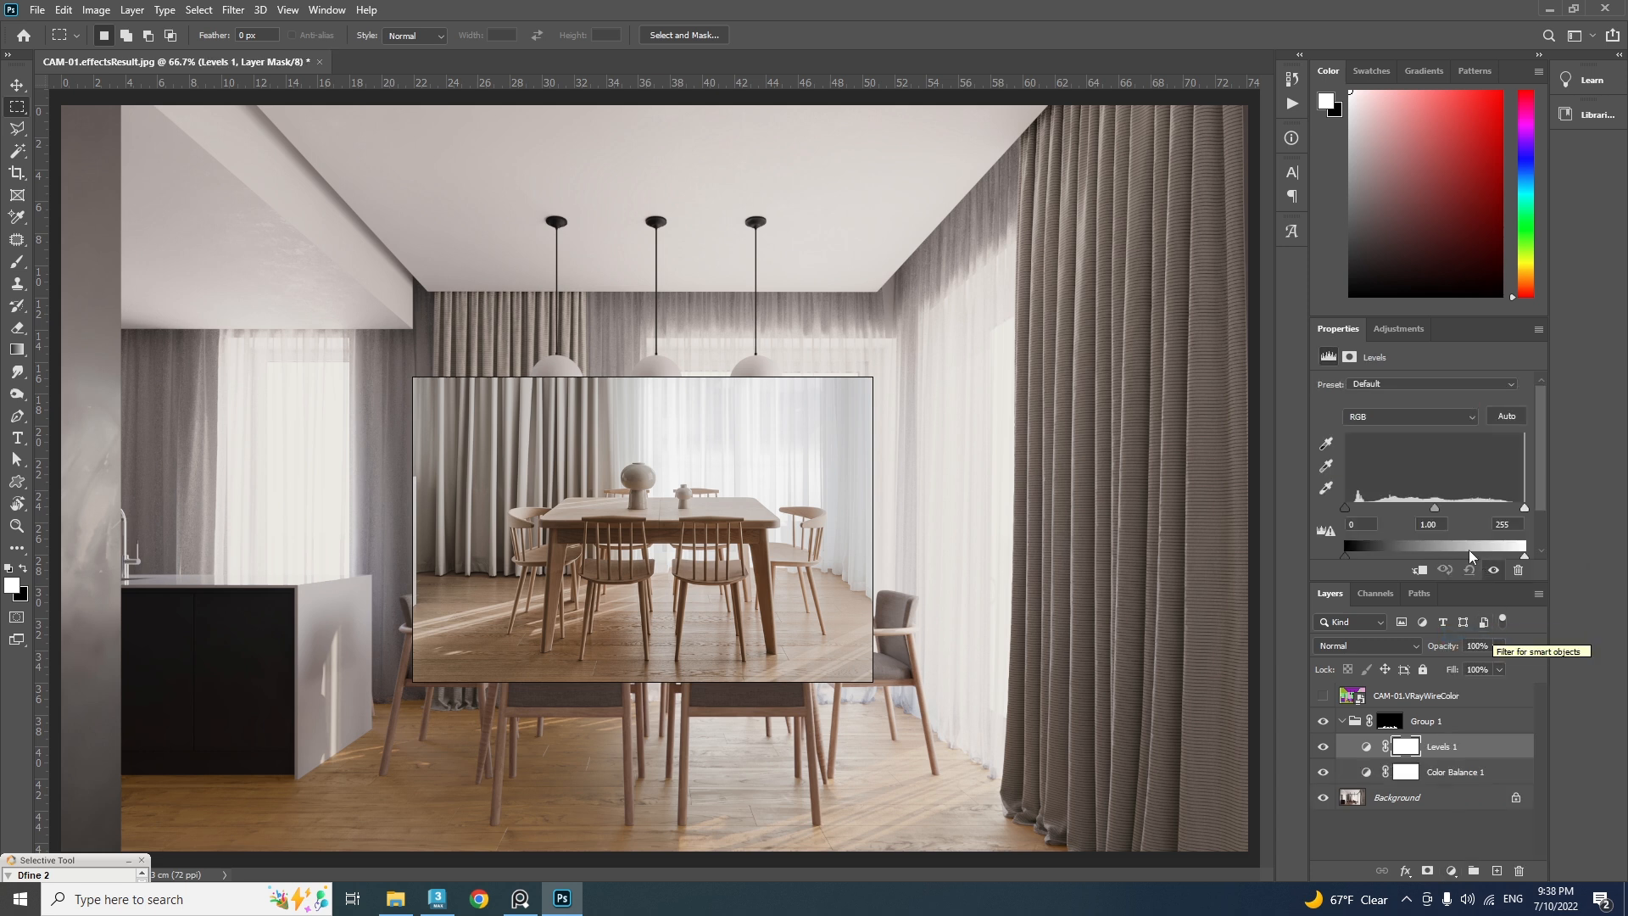
left_click_drag(1434, 507, 1432, 507)
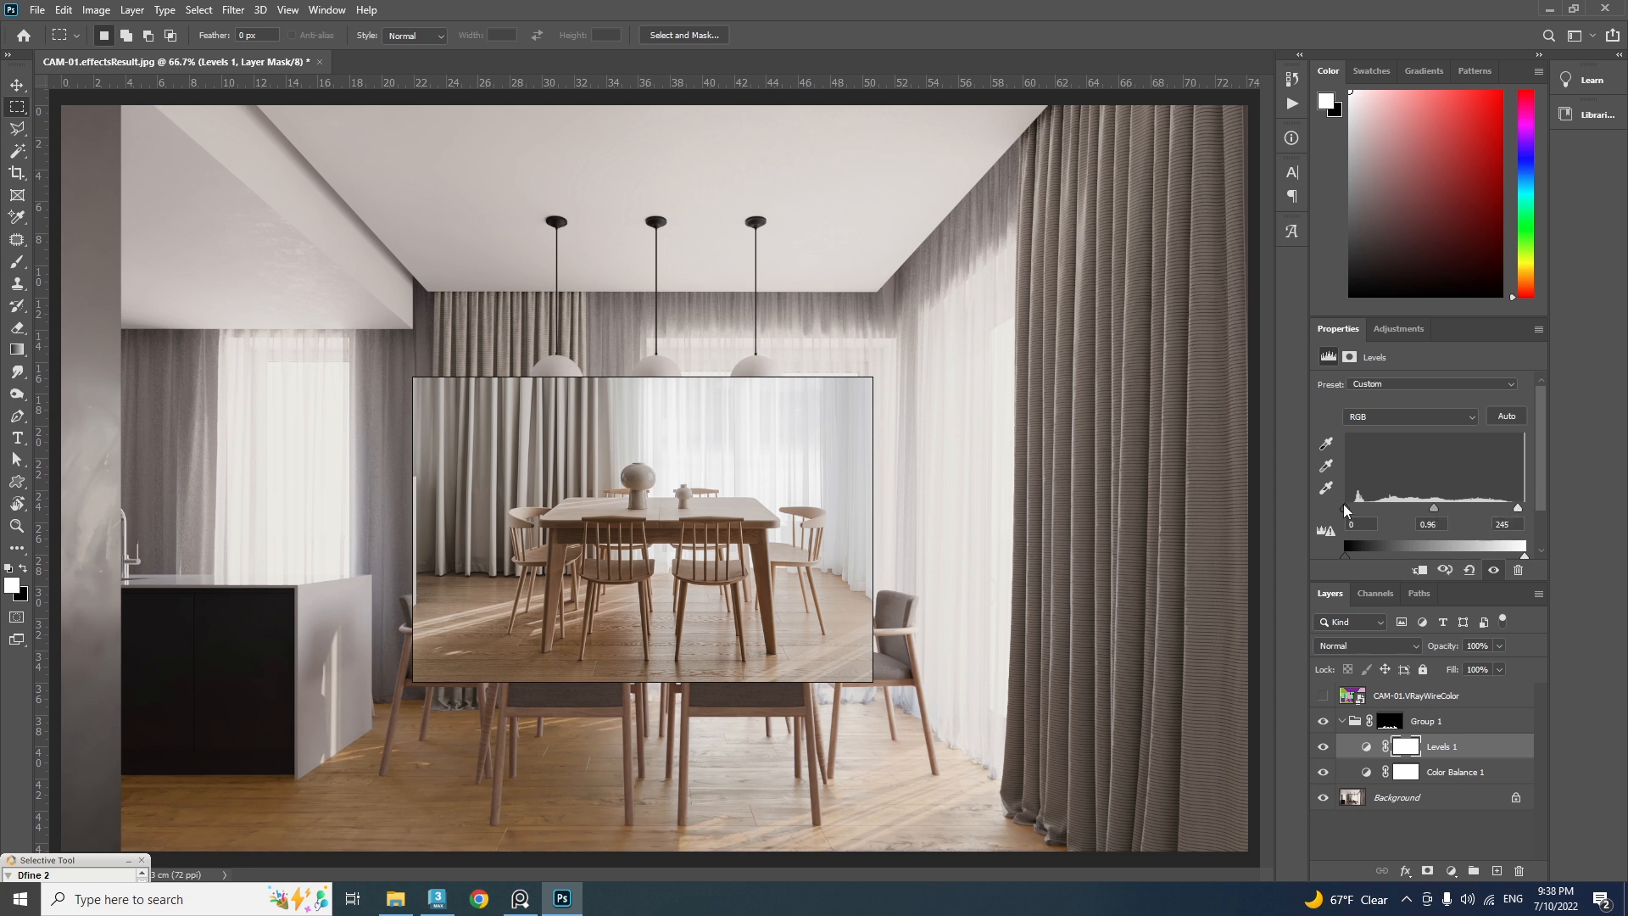
left_click_drag(1346, 507, 1352, 508)
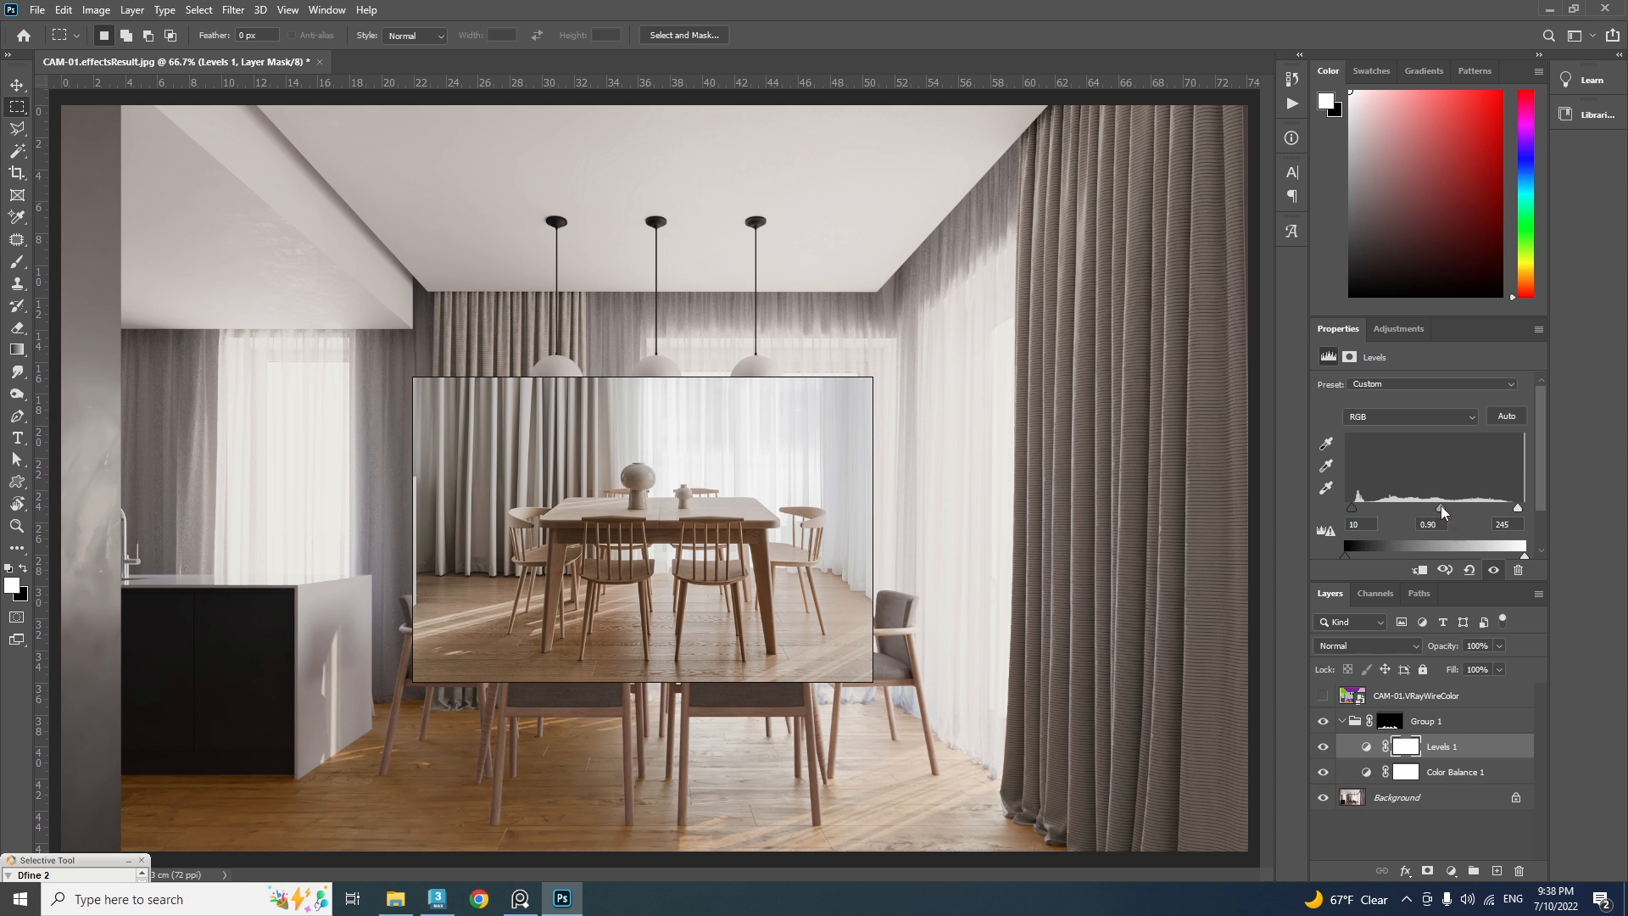
left_click(1433, 770)
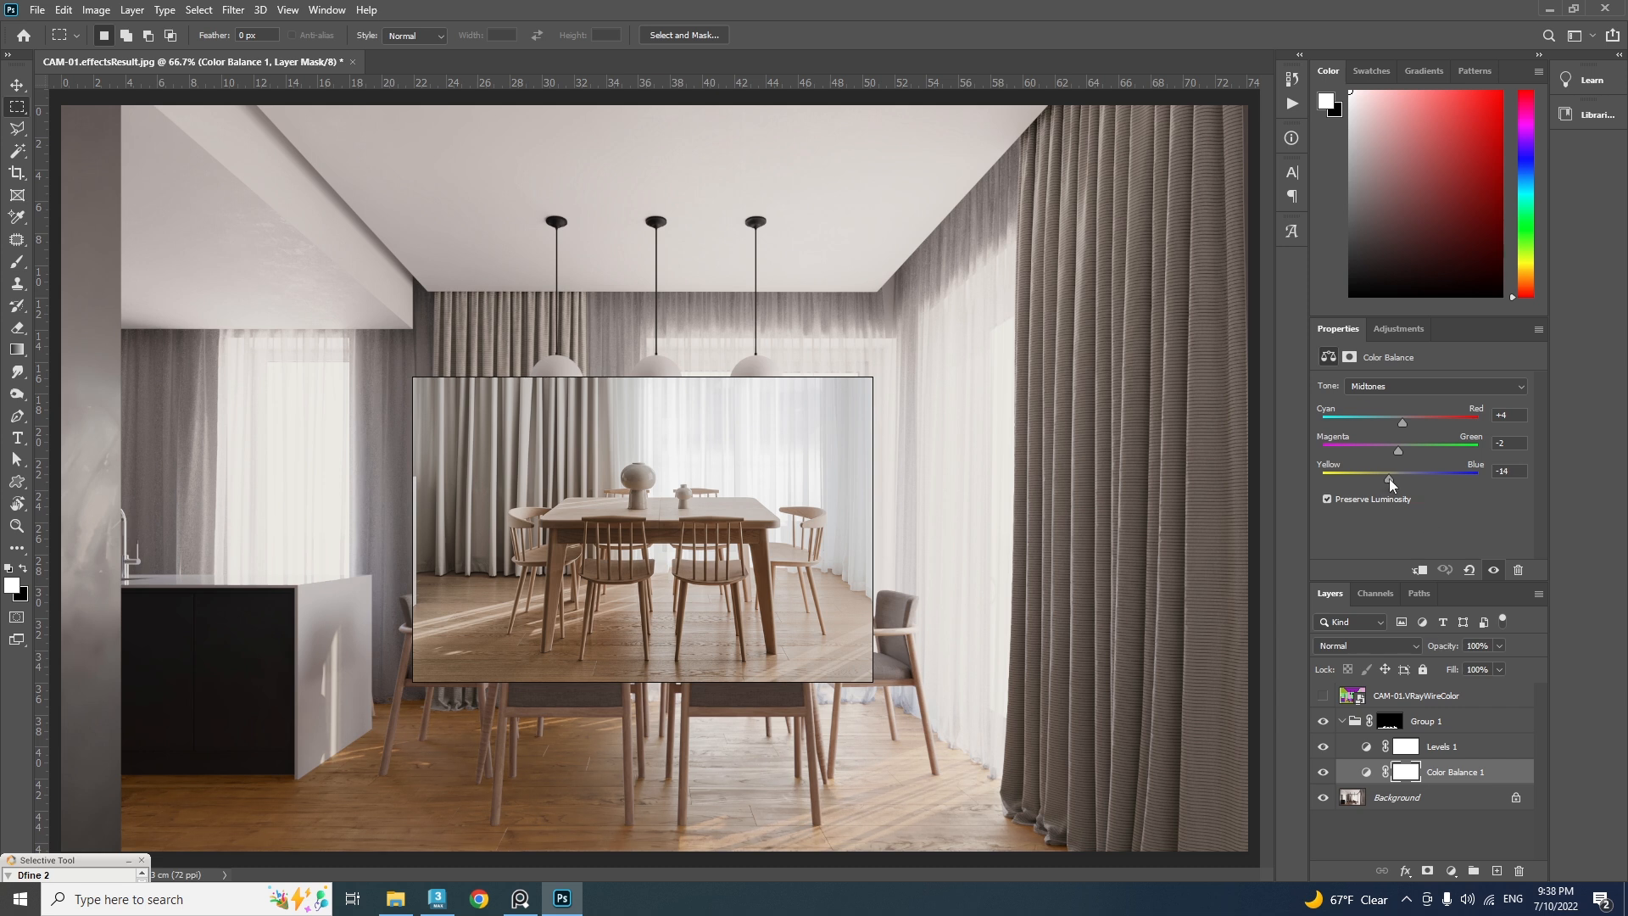
Add a Hue/Saturation adjustment above the floor Levels, lower the saturation of the Reds sampled from the floor and switch to the Yellows range
left_click(1442, 746)
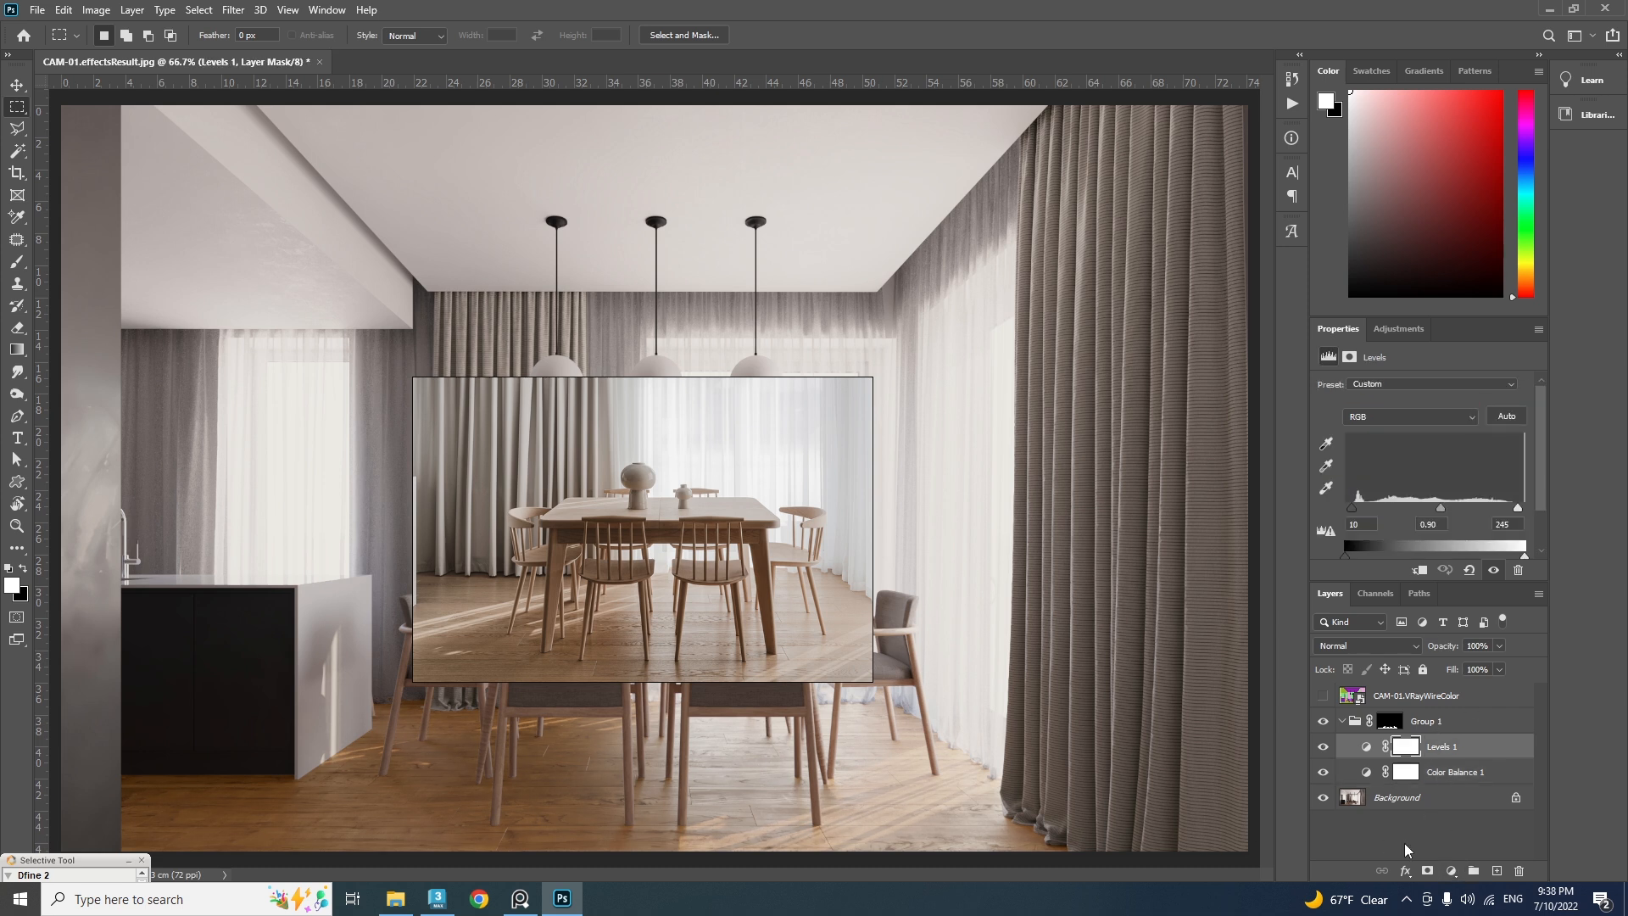
left_click(1451, 870)
left_click(1493, 709)
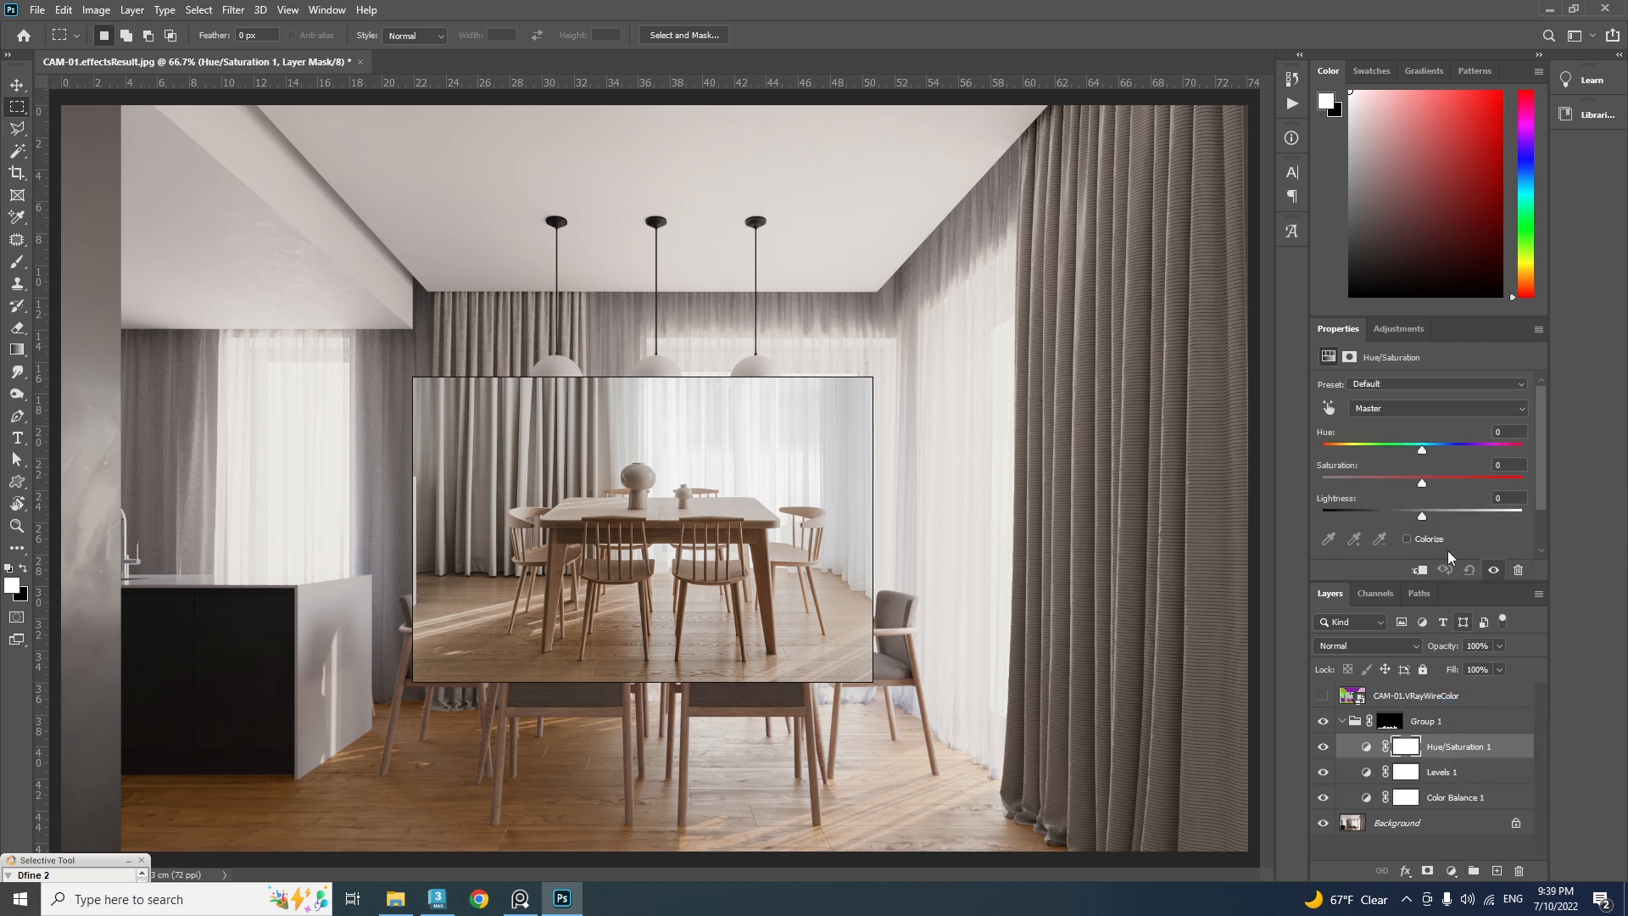
left_click(1328, 408)
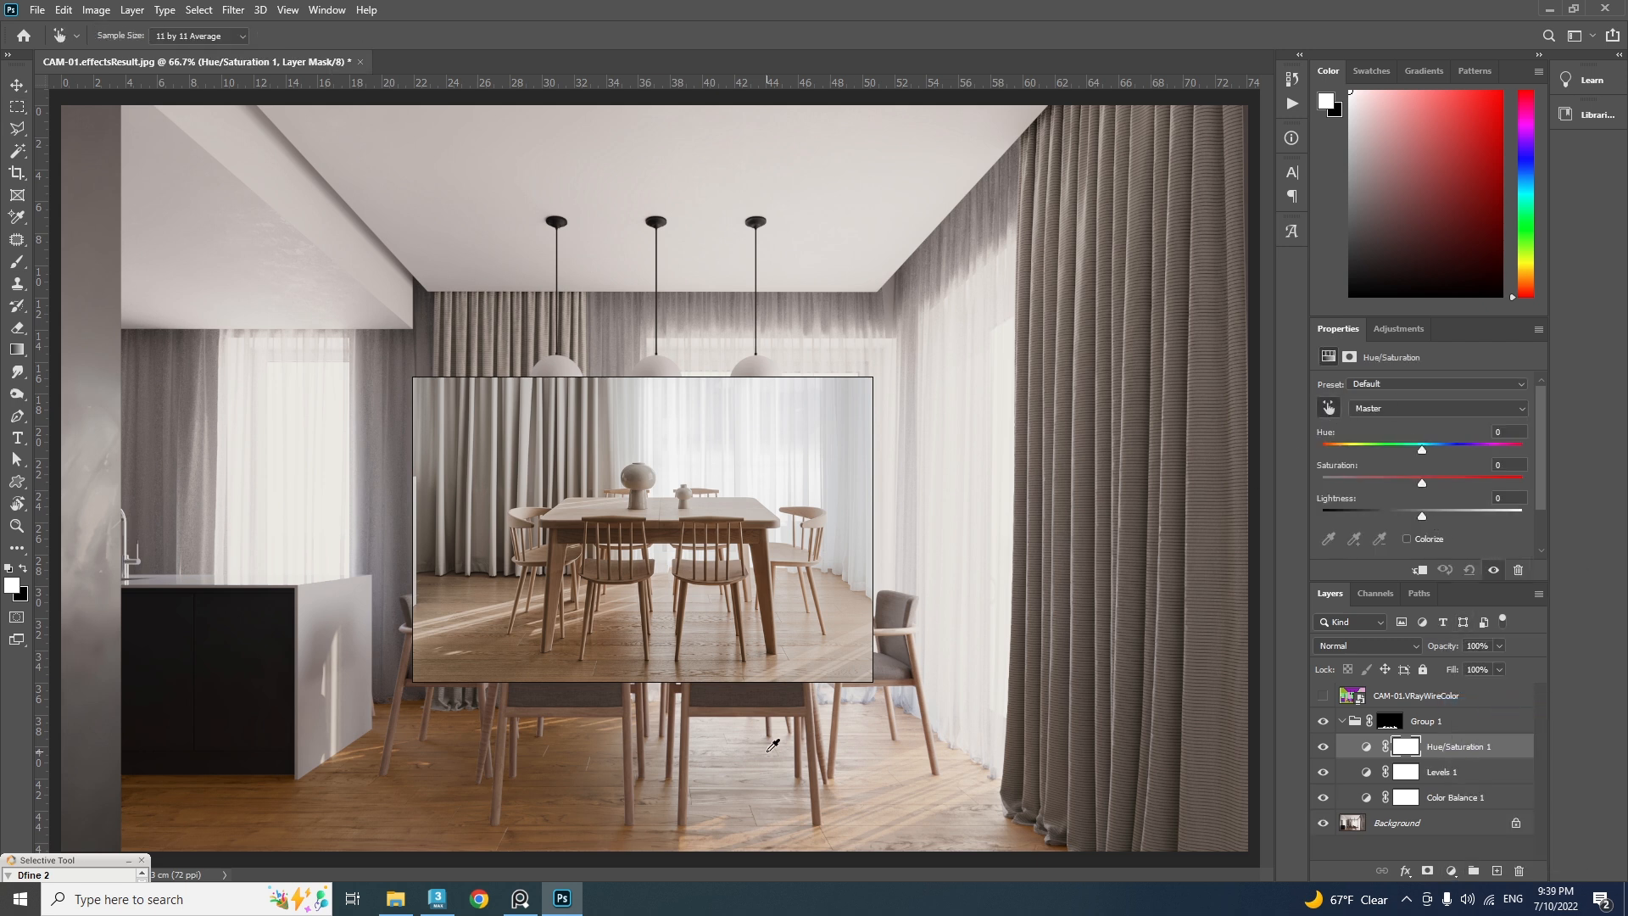
left_click(579, 773)
mouse_move(1422, 483)
left_mouse_down()
mouse_move(1384, 483)
mouse_move(1399, 480)
left_mouse_up()
left_click(1382, 408)
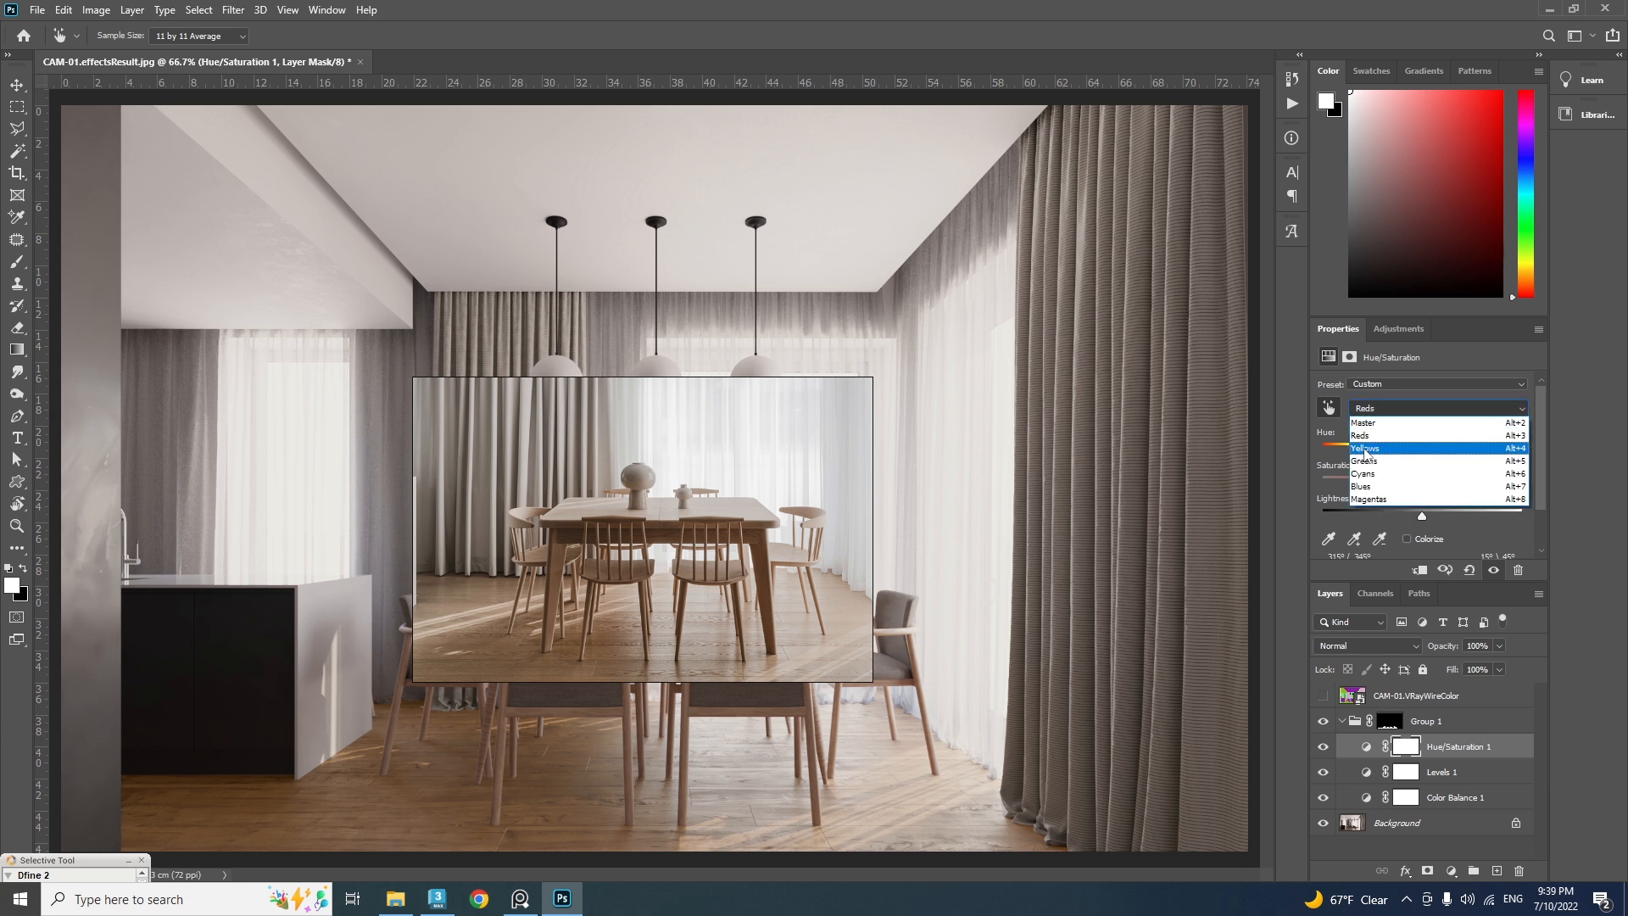
left_click(1407, 440)
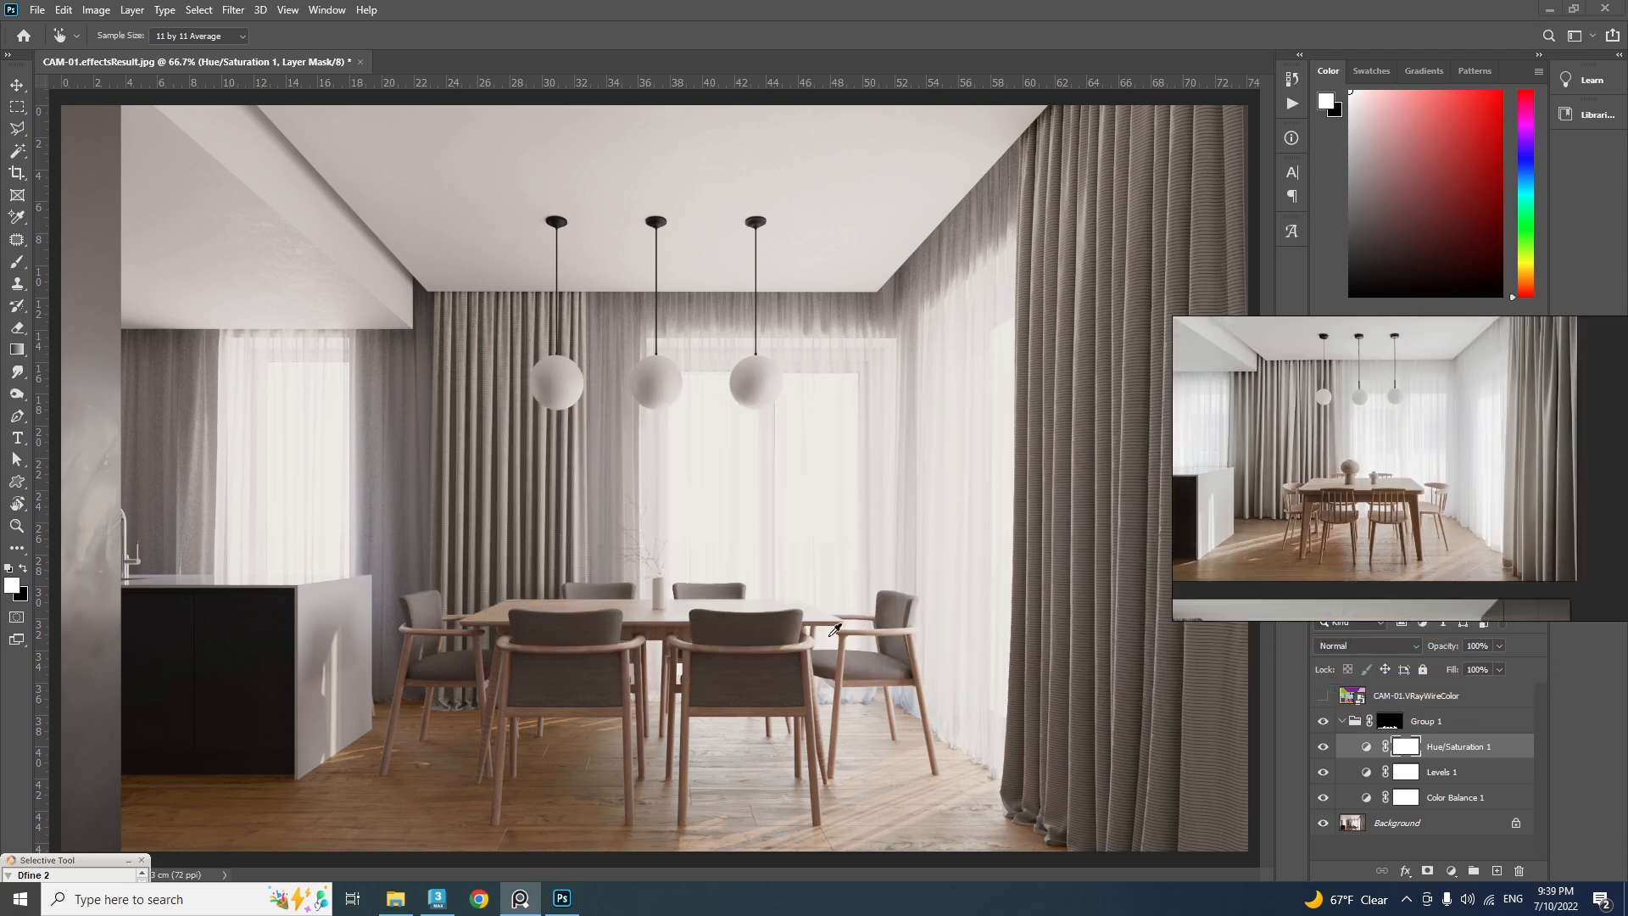
Collapse Group 1 and select the magenta chair frames and the green table in the CAM-01.VRayWireColor layer
left_click(1338, 720)
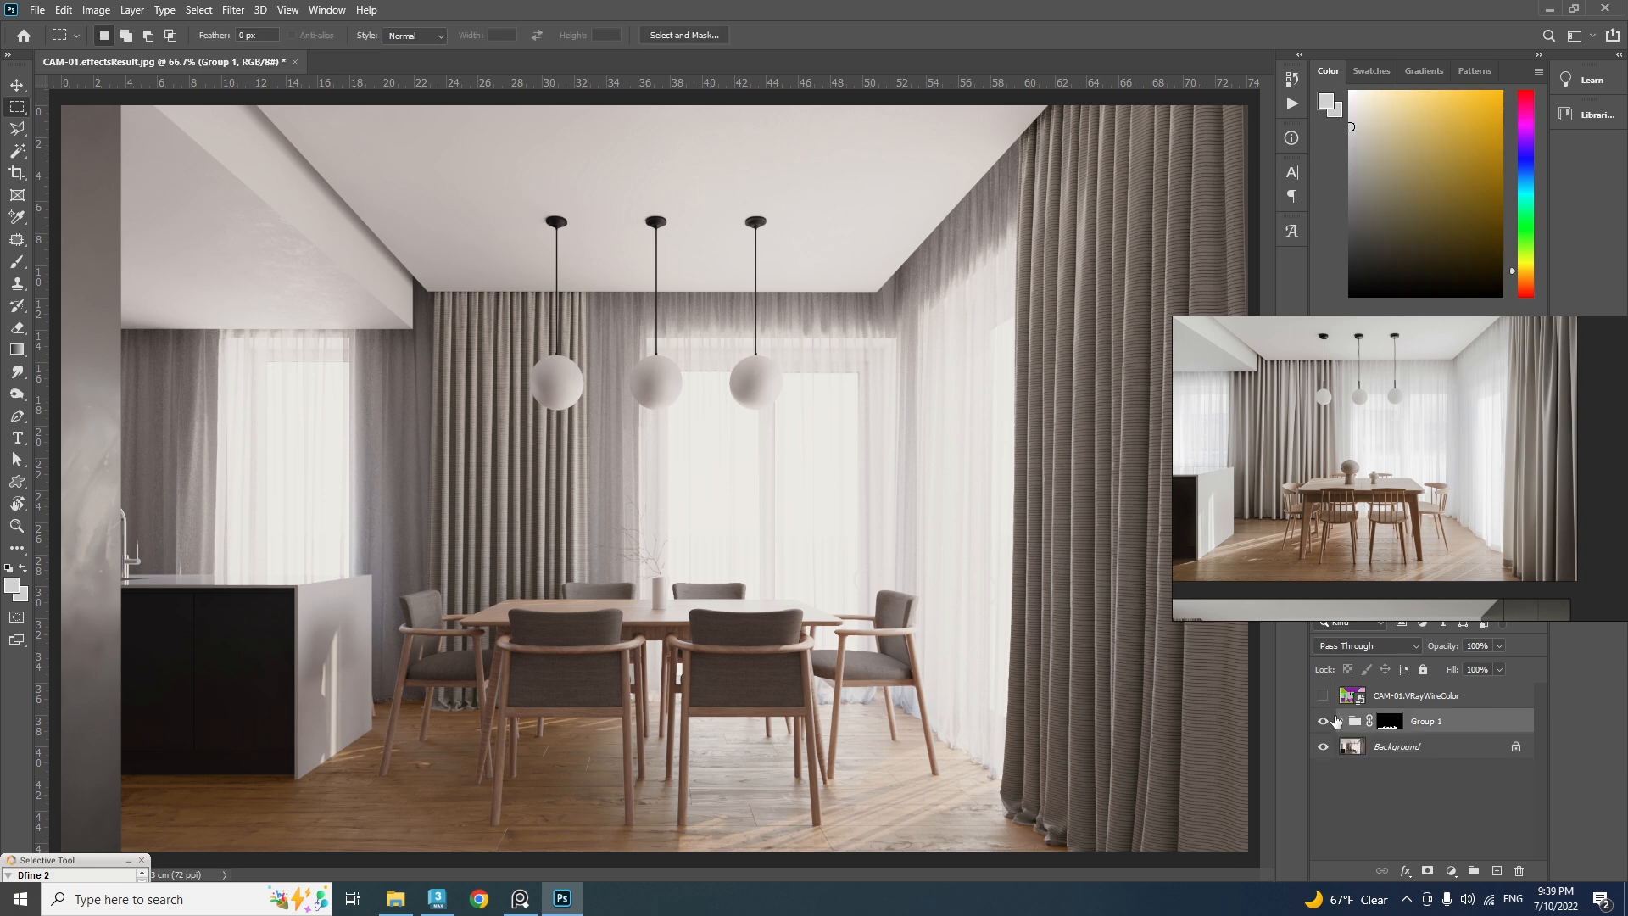
left_click(1323, 696)
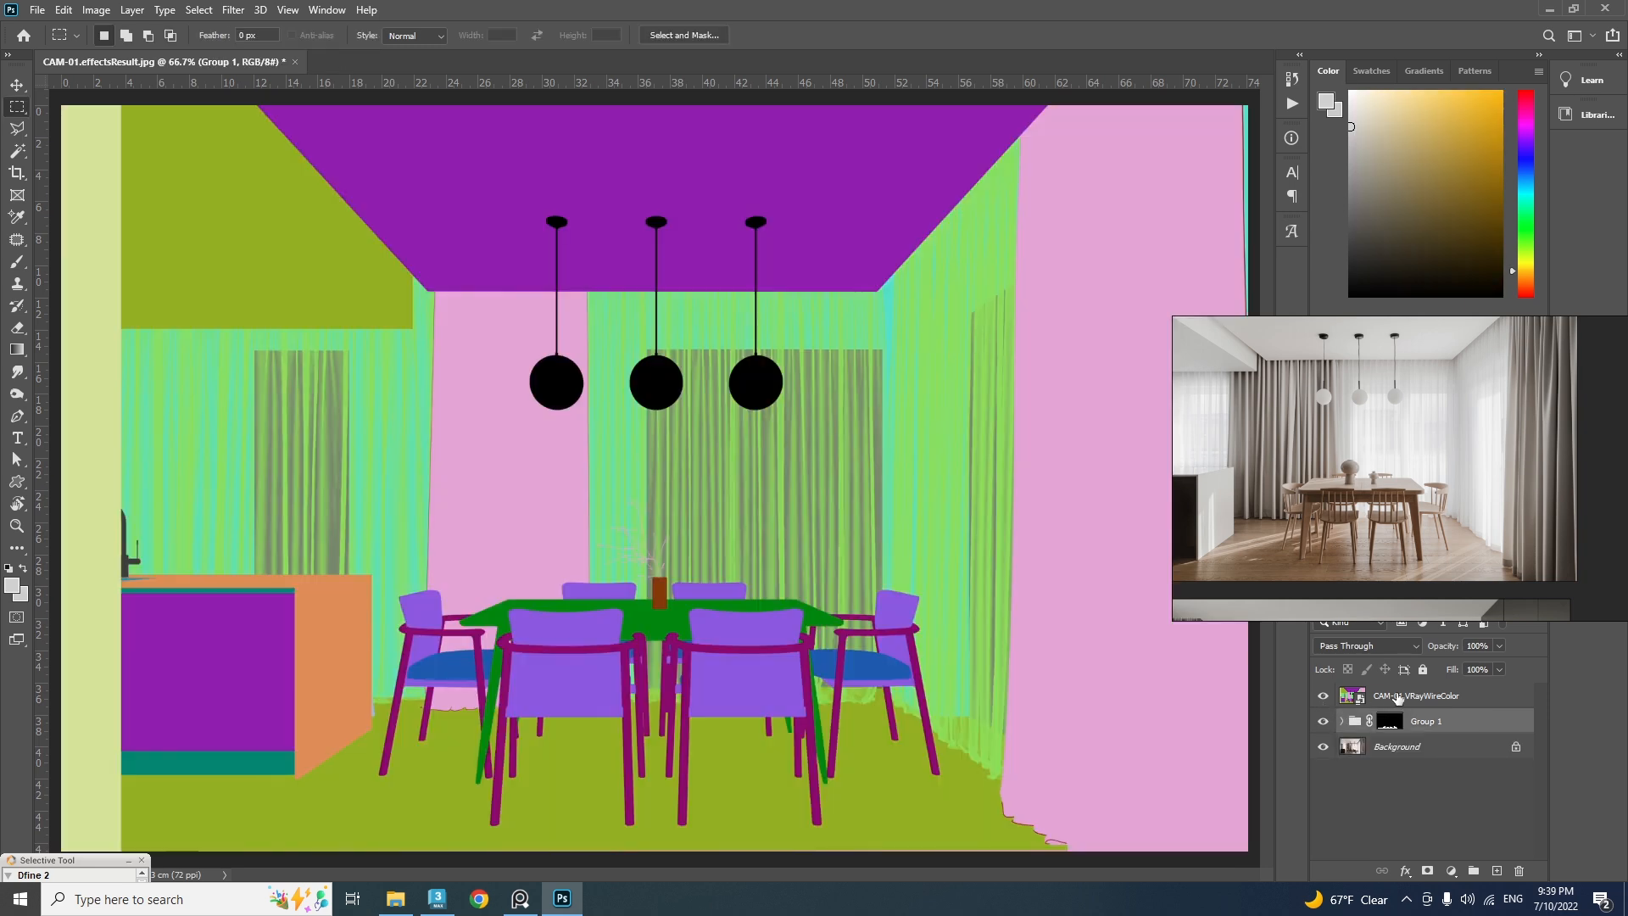
left_click(1351, 697)
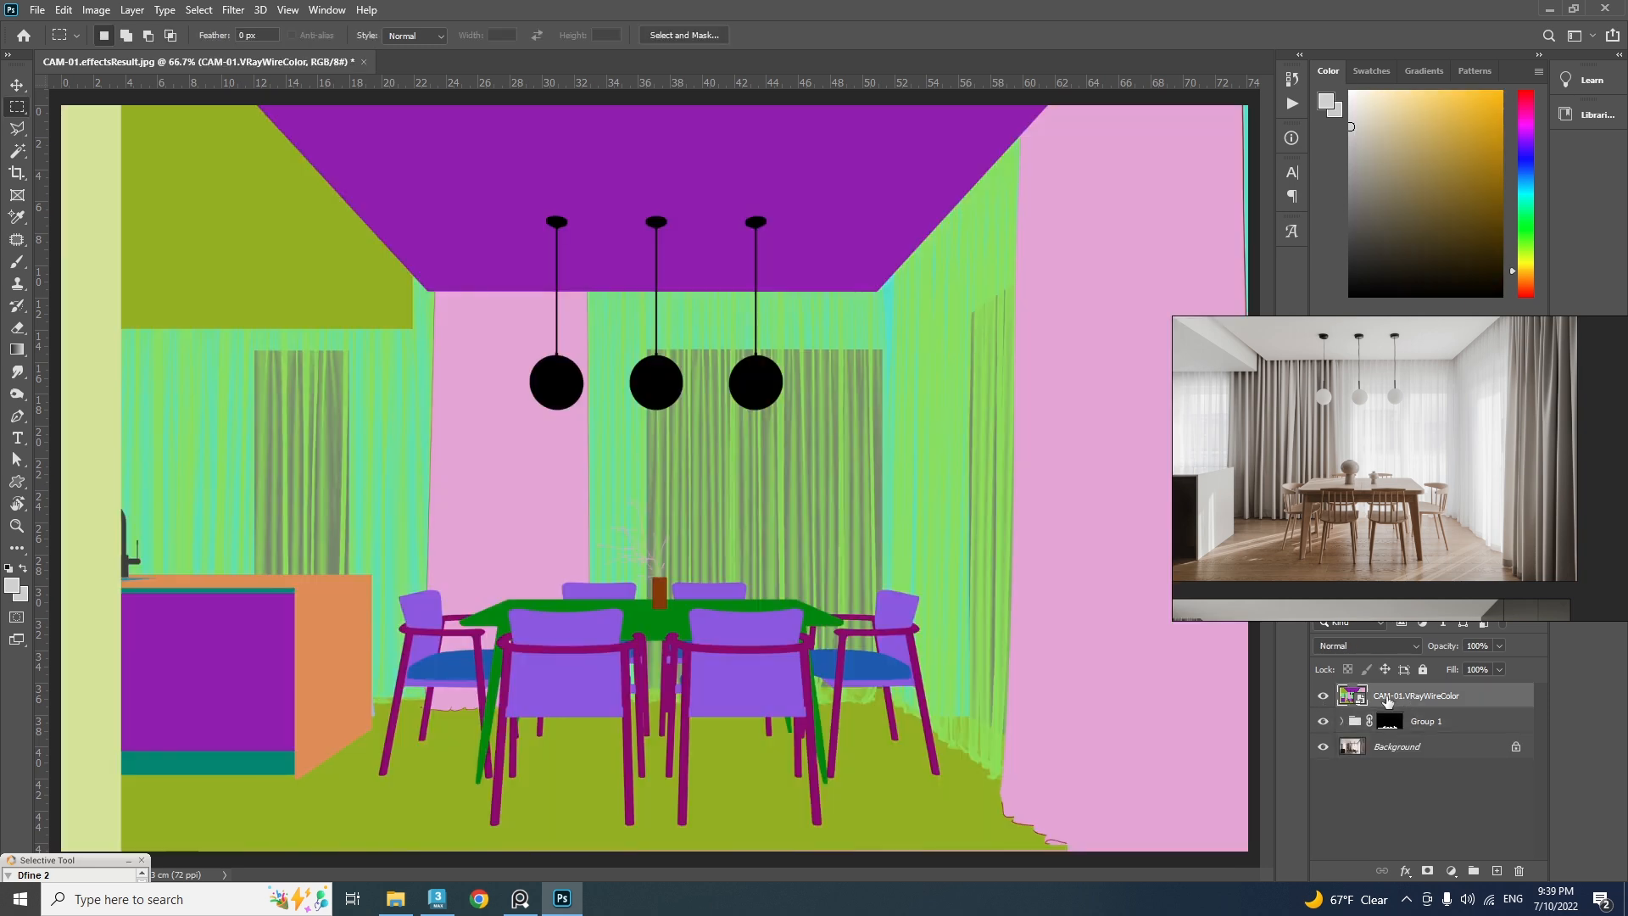
left_click(17, 151)
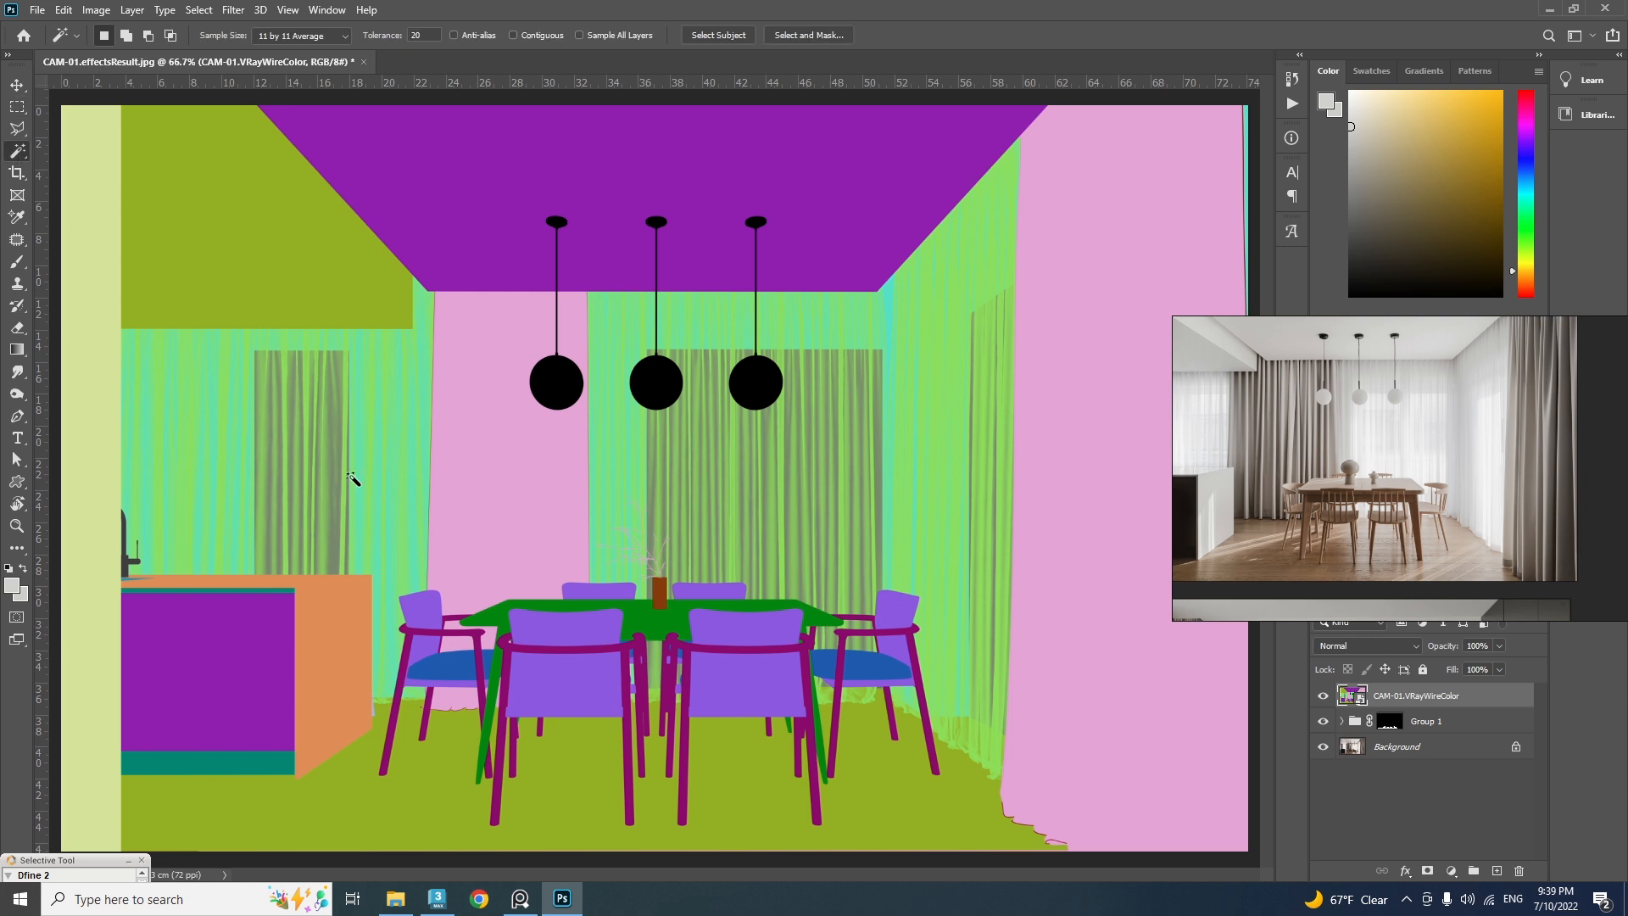
left_click(514, 644)
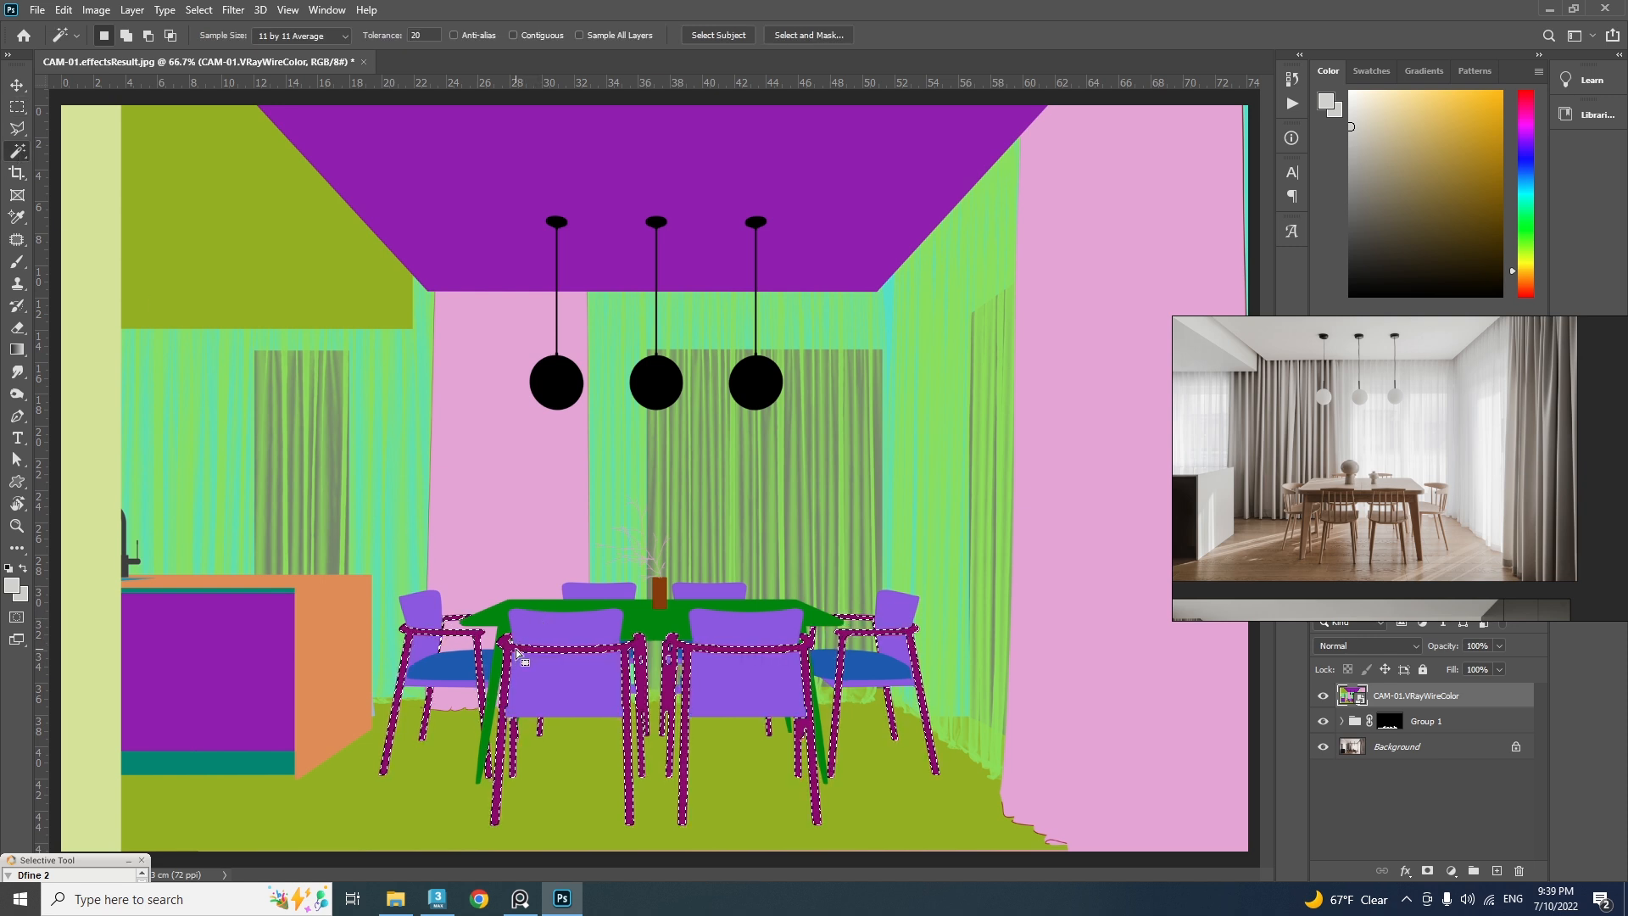
left_click(659, 627, "shift")
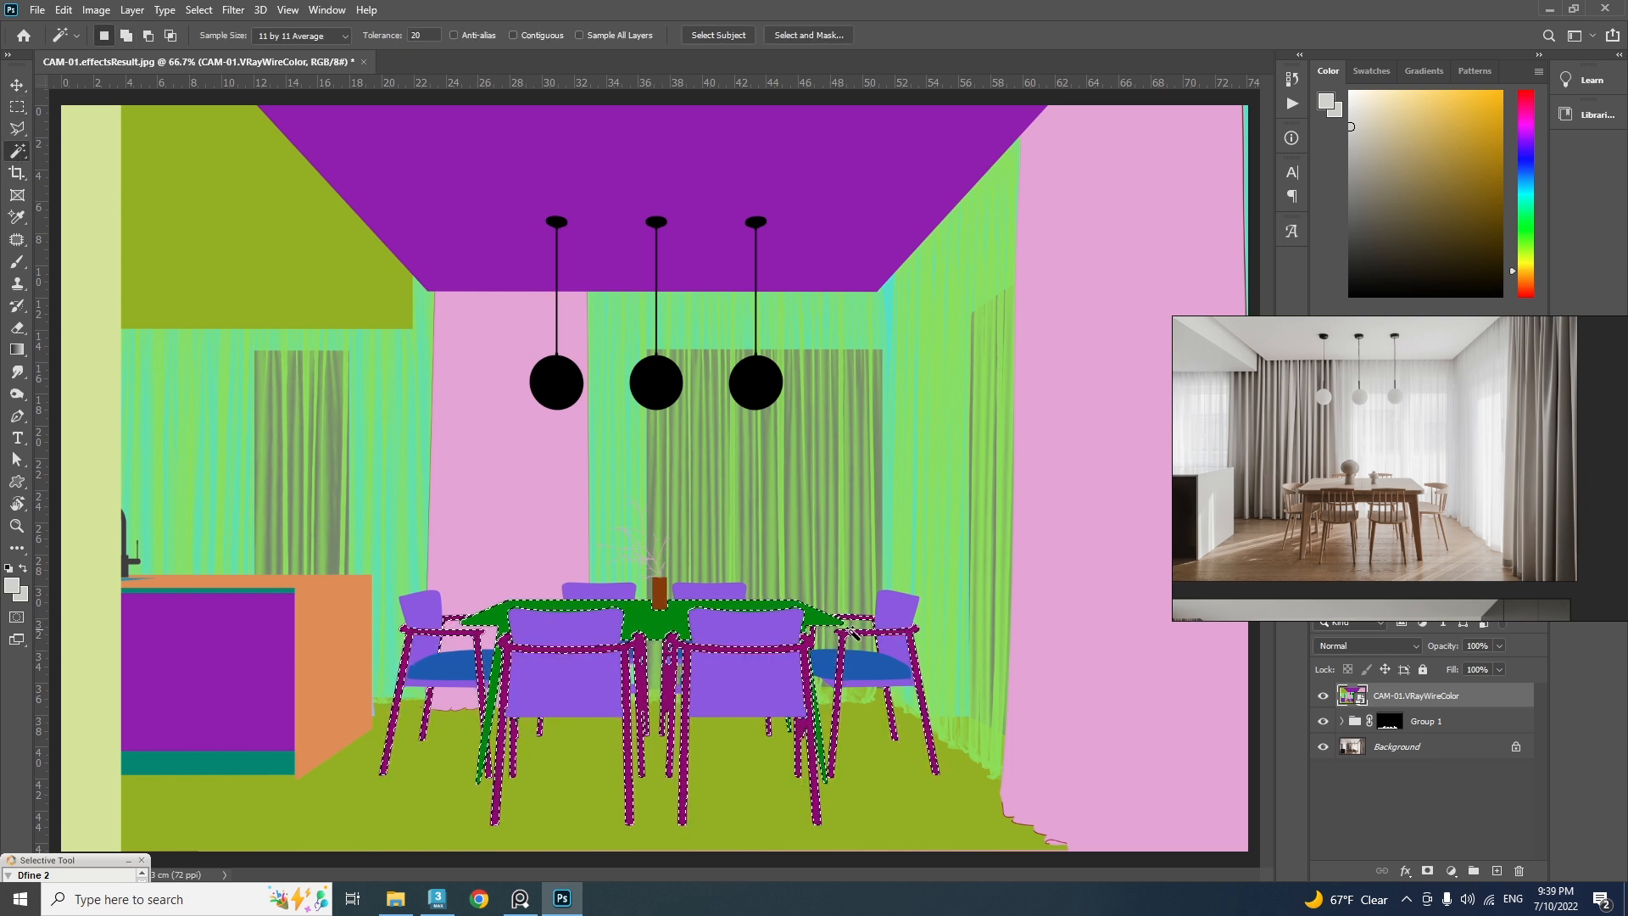
Hide the wire colour layer and create a group above Group 1 masked to the table and chair frame selection
left_click(1323, 695)
left_click(1433, 721)
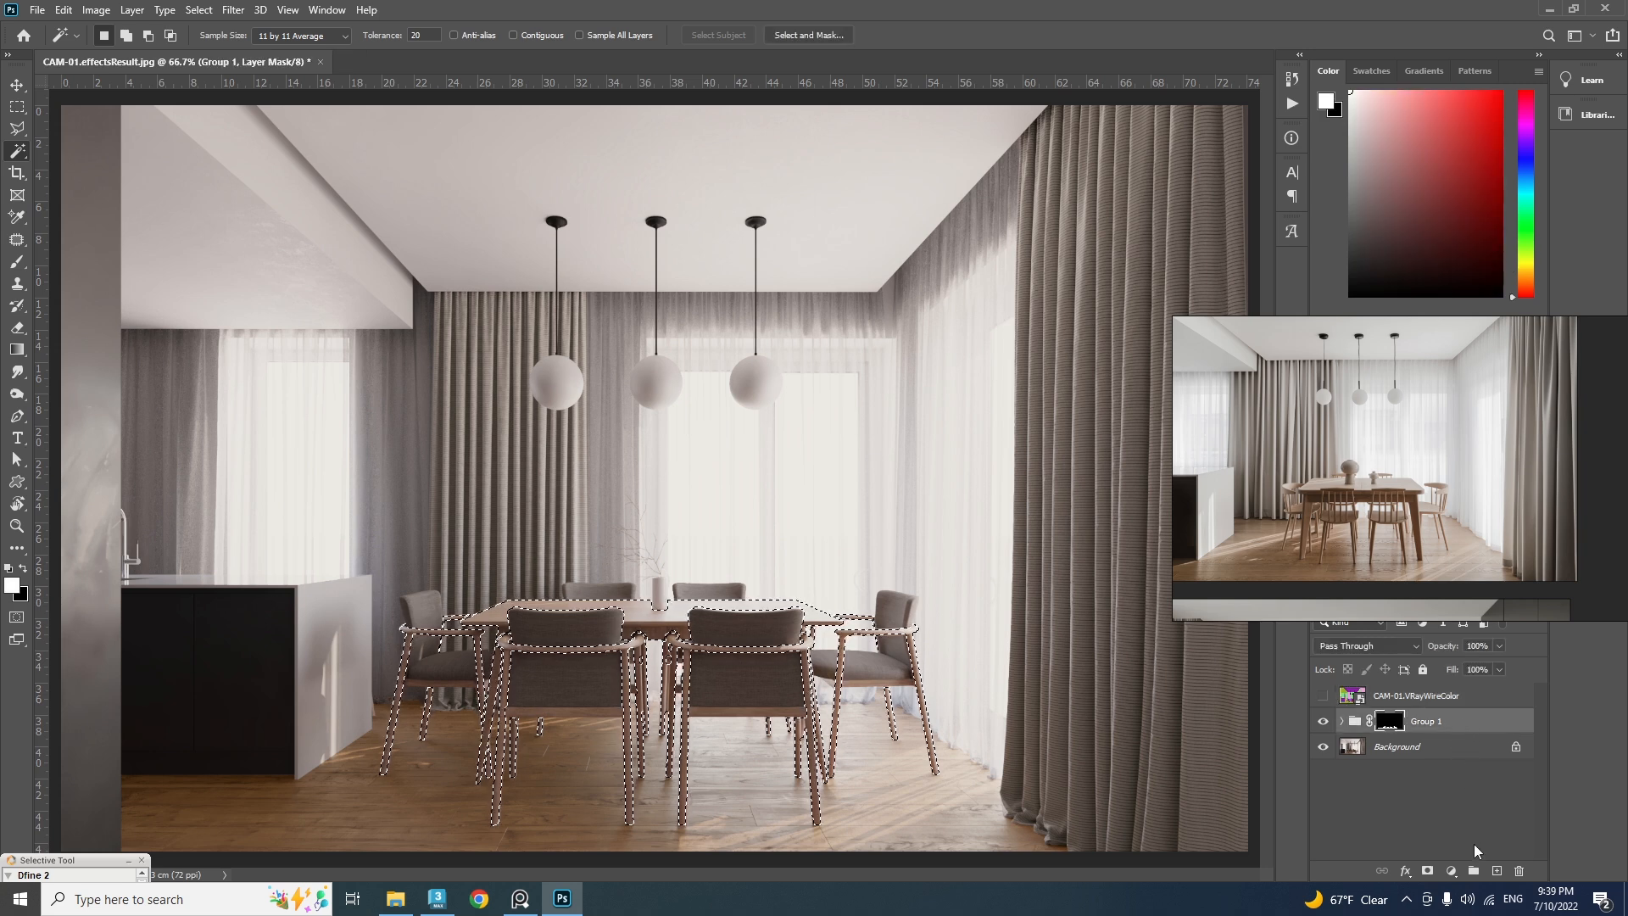
left_click(1473, 871)
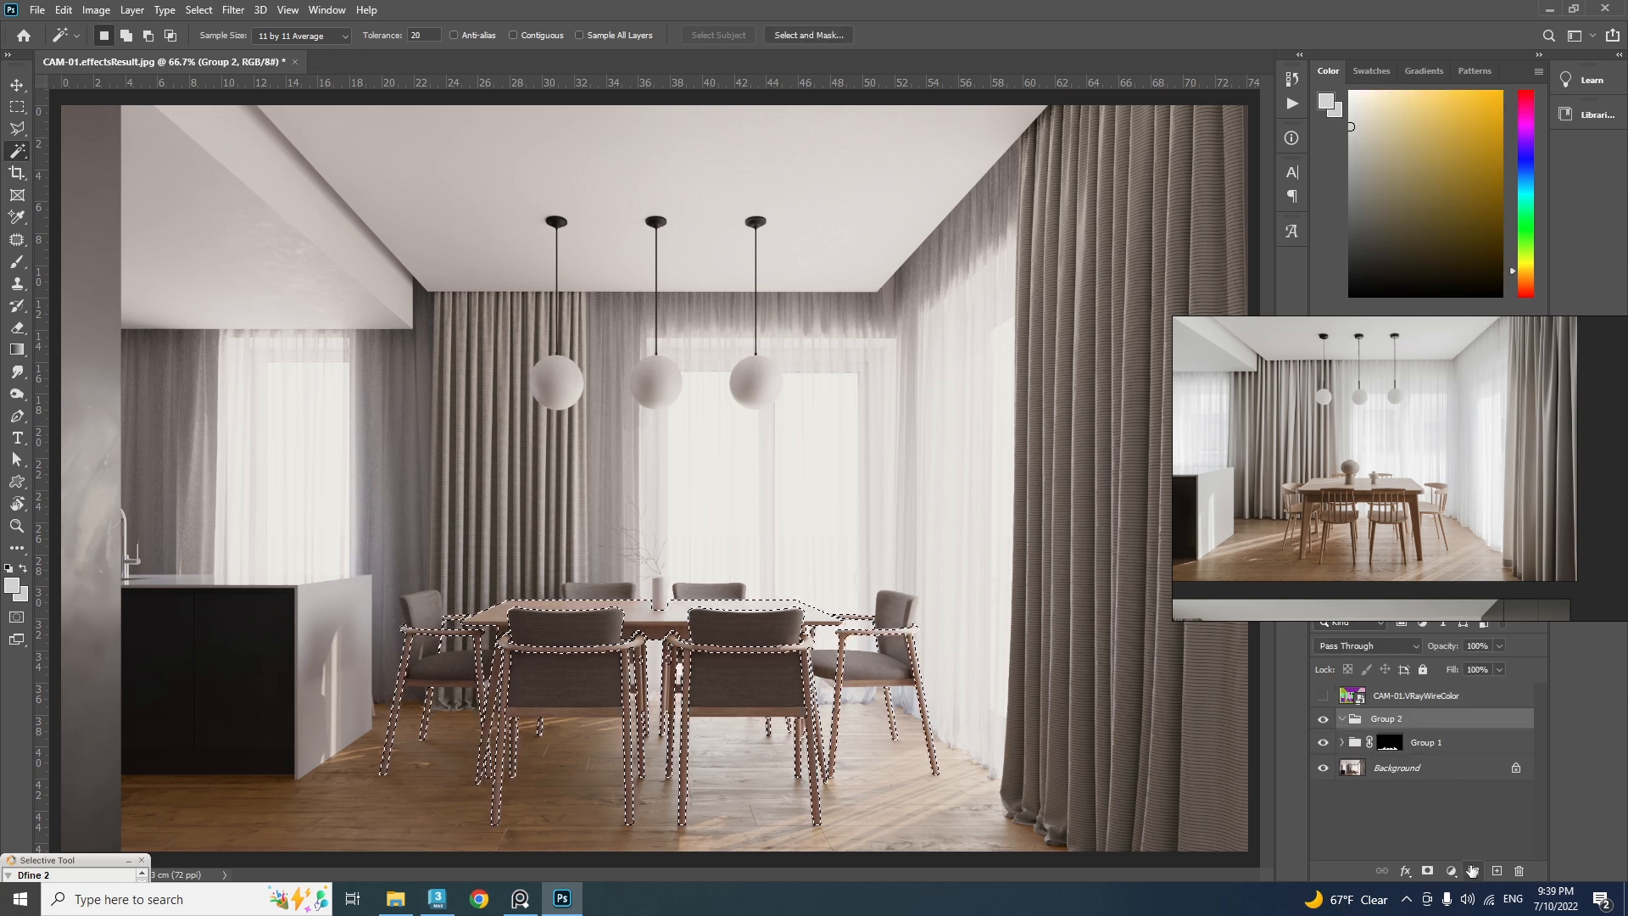
left_click(1427, 870)
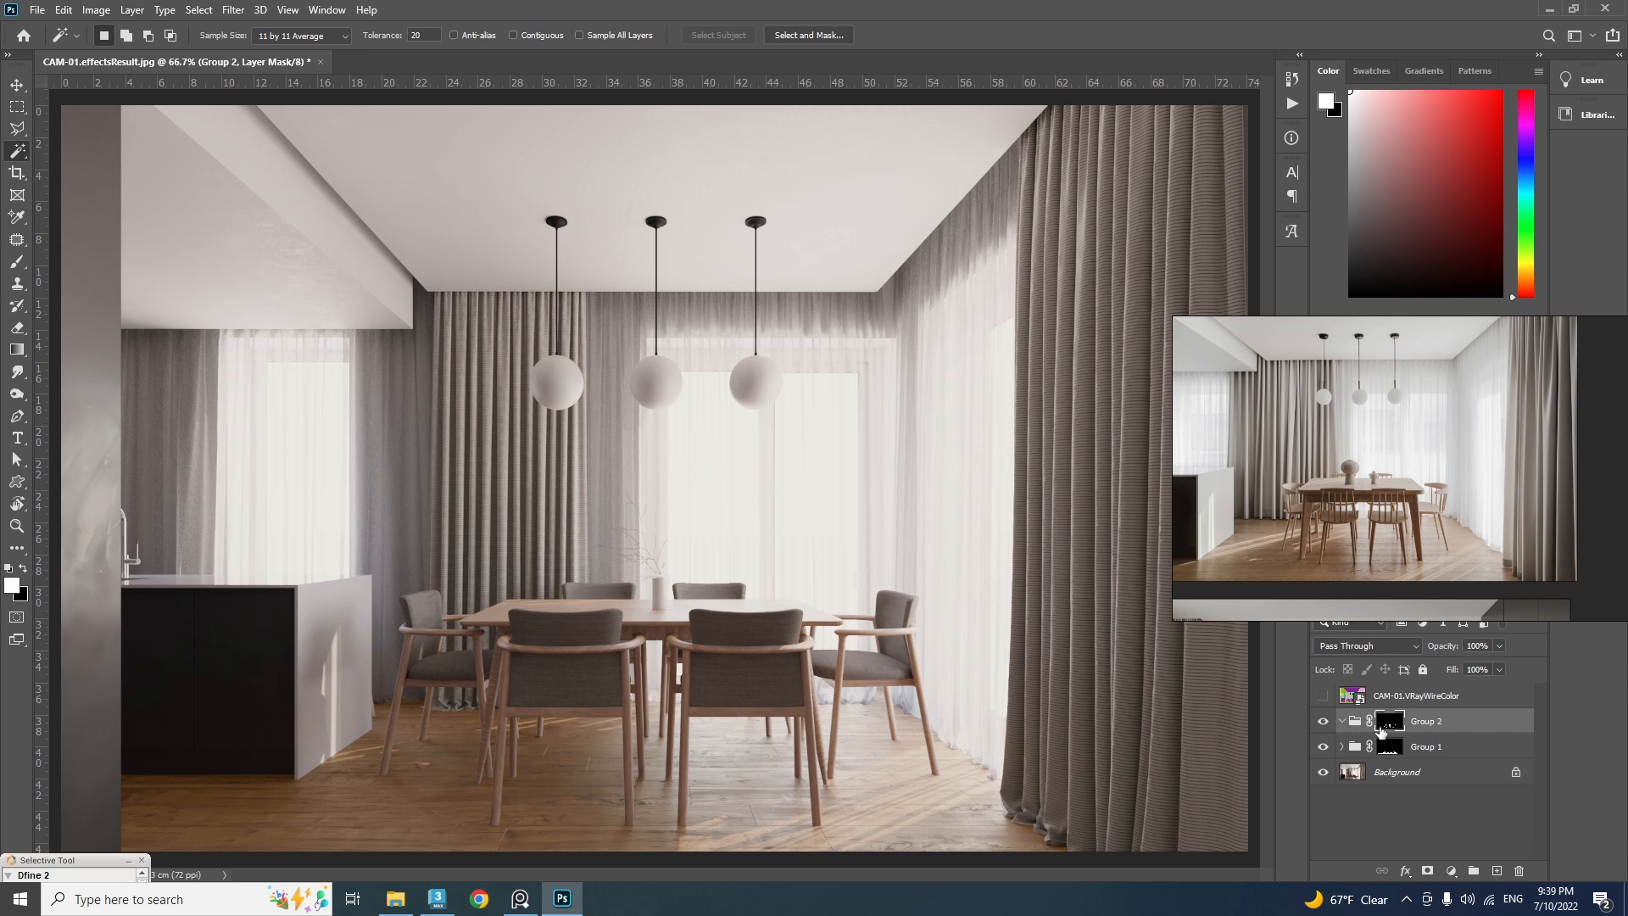
Enlarge the reference photo on its table and chairs, and add a Color Balance in Group 2 with Cyan - Red +6 and Yellow - Blue -15
left_click_drag(1382, 531, 828, 511)
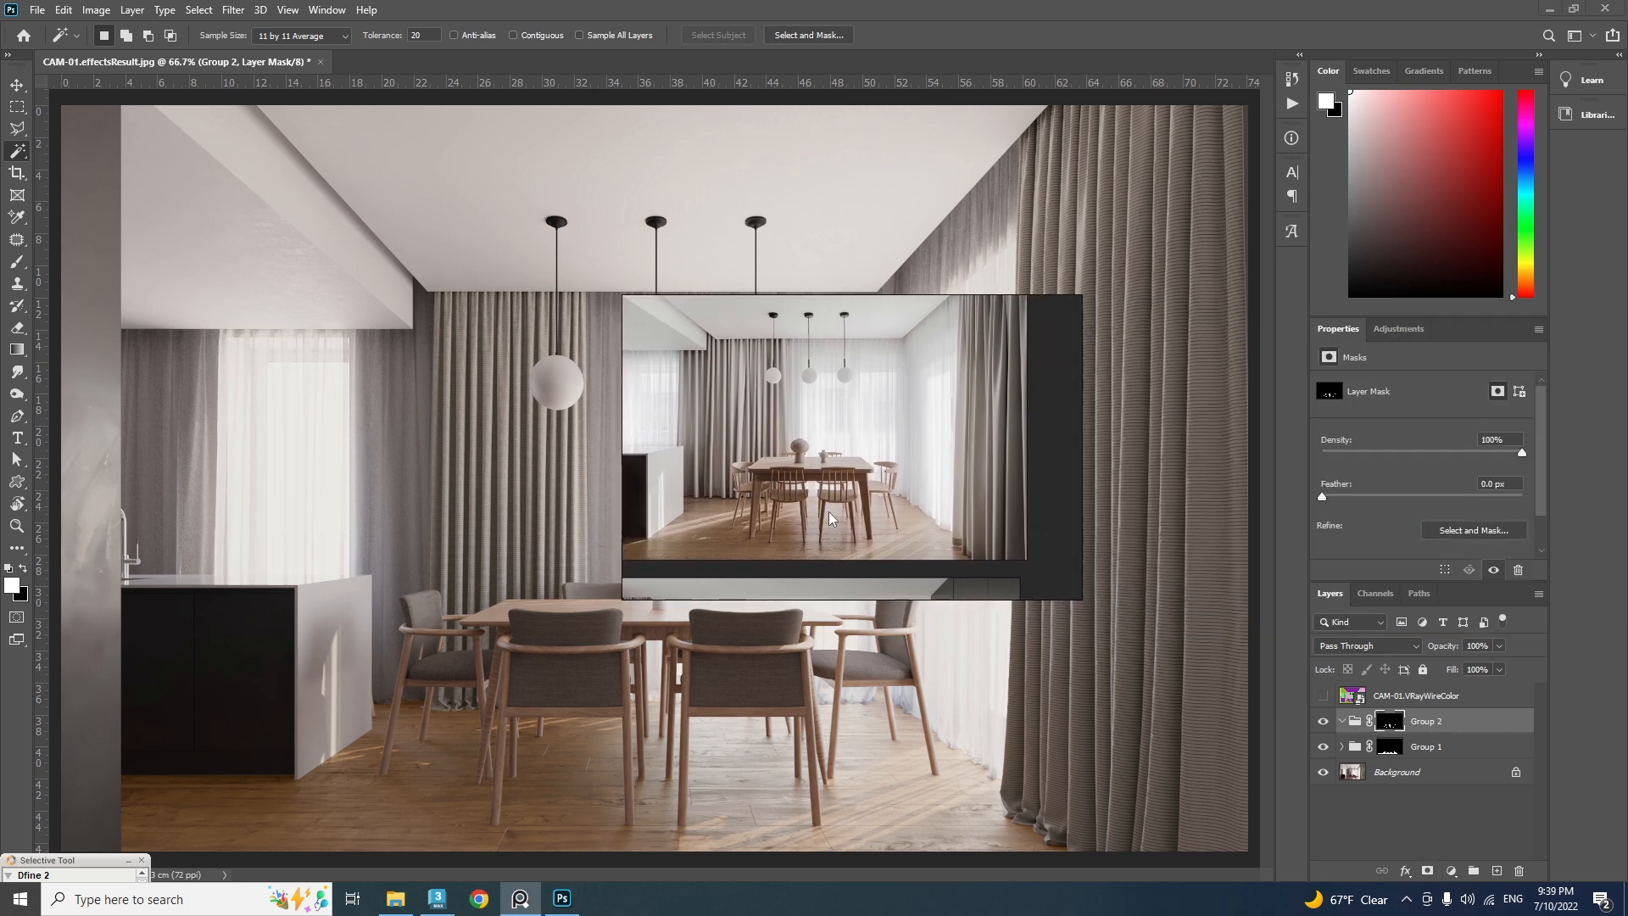
scroll(856, 582, "up", 4)
scroll(782, 389, "up", 1)
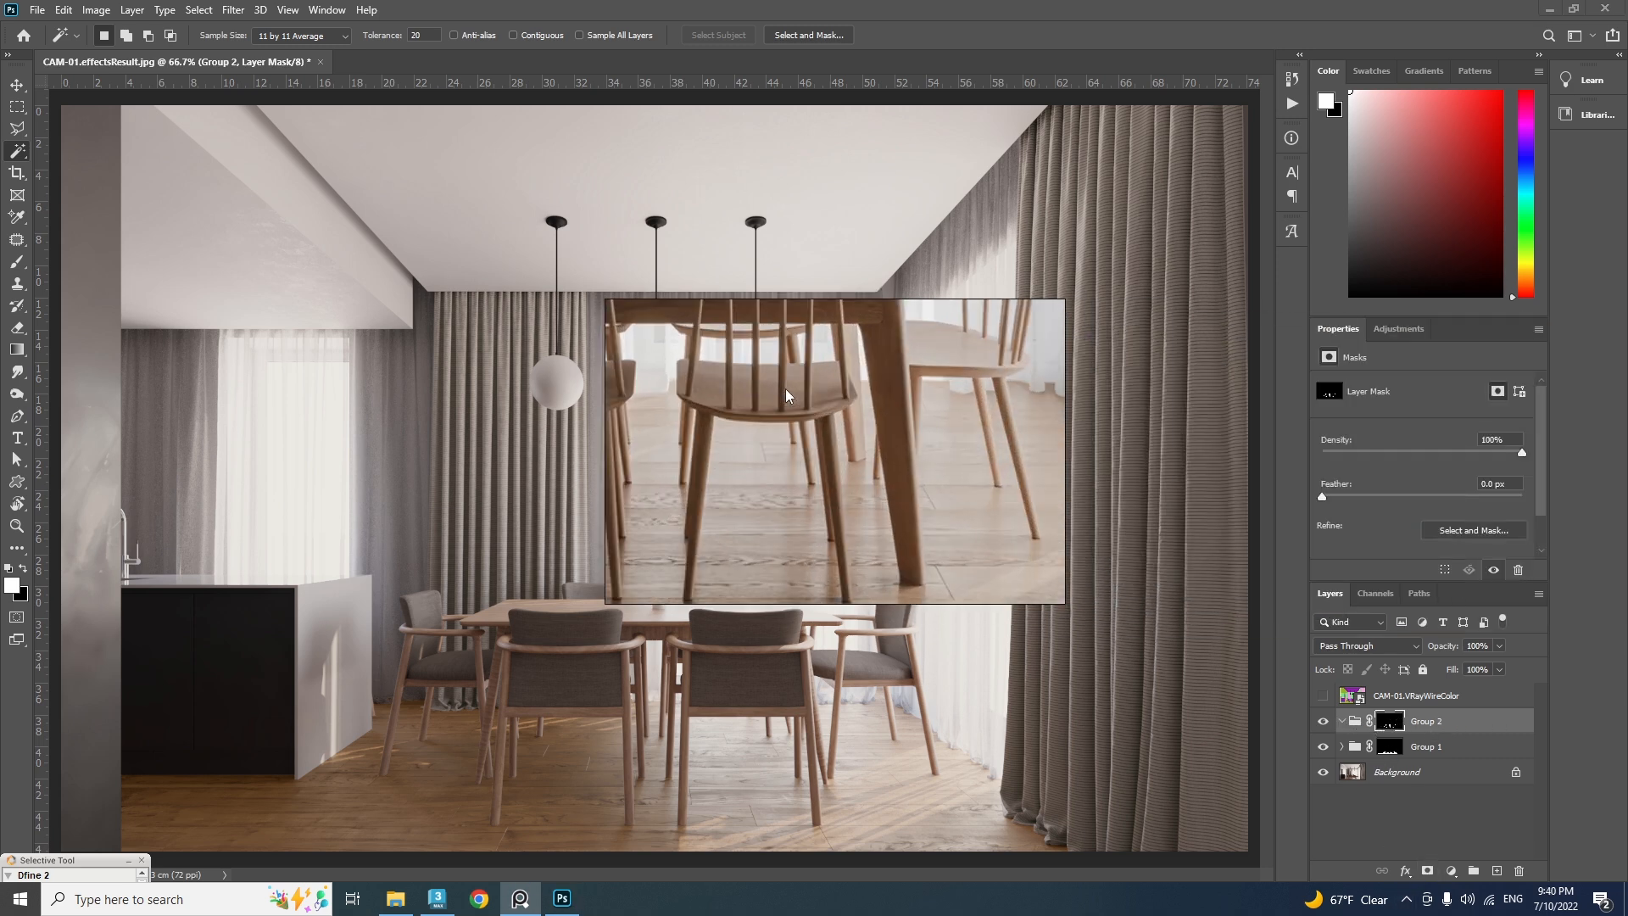
left_click_drag(785, 379, 756, 549)
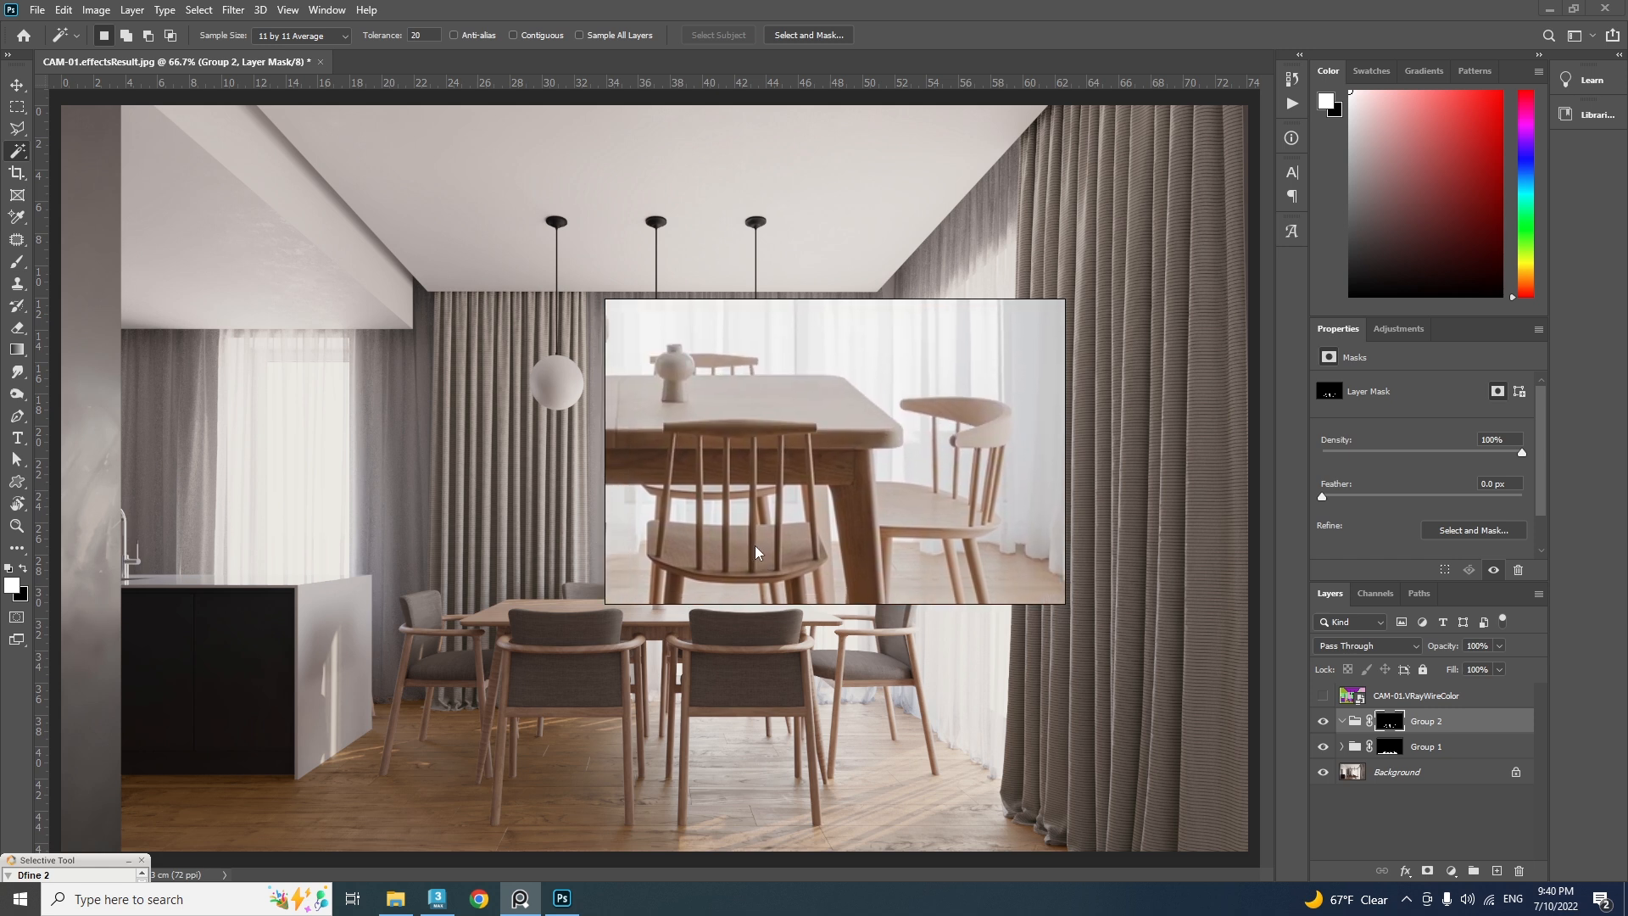
left_click(1452, 872)
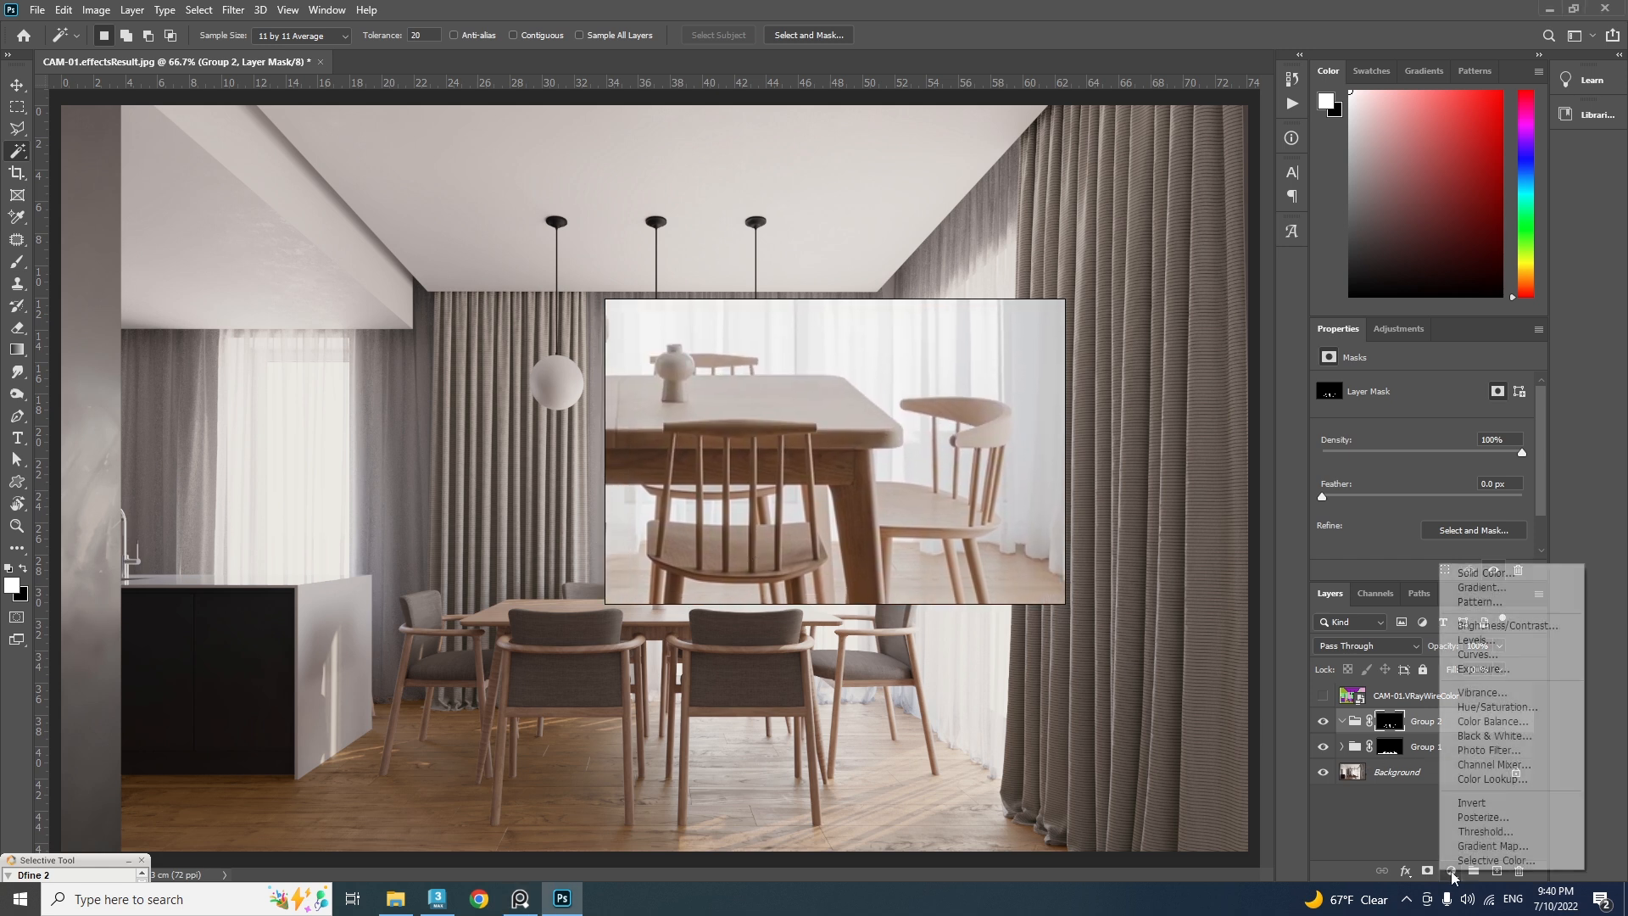
left_click(1484, 722)
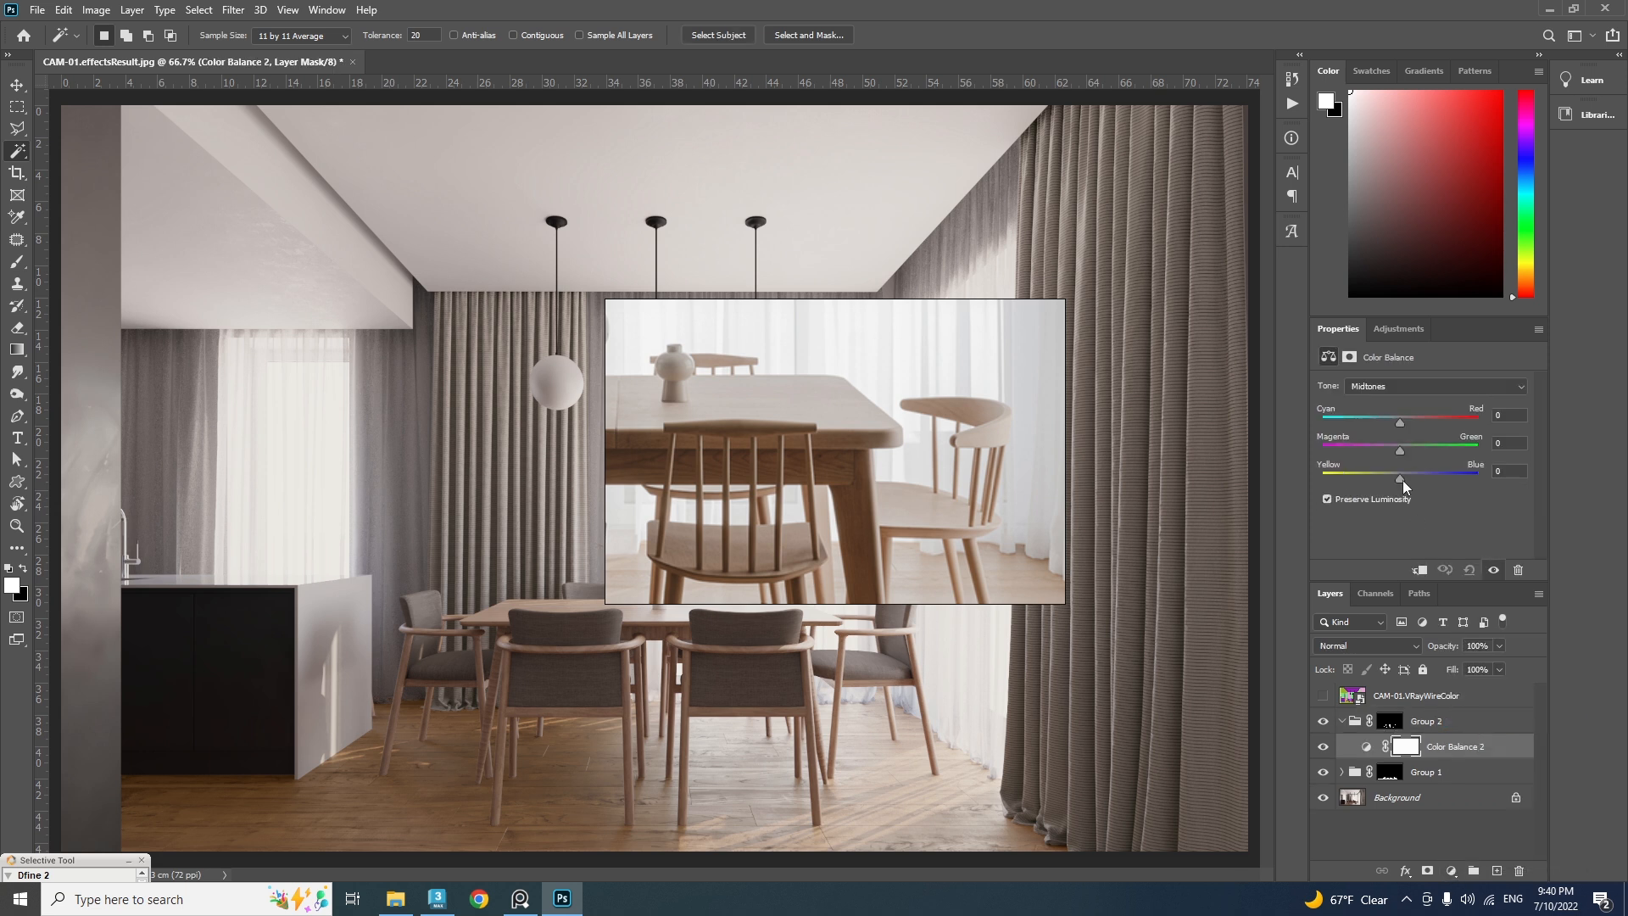
left_click_drag(1401, 479, 1393, 479)
left_click_drag(1399, 420, 1404, 421)
Add a Levels adjustment above the Color Balance in Group 2 and set its midtone input to 0.97
left_click(1452, 871)
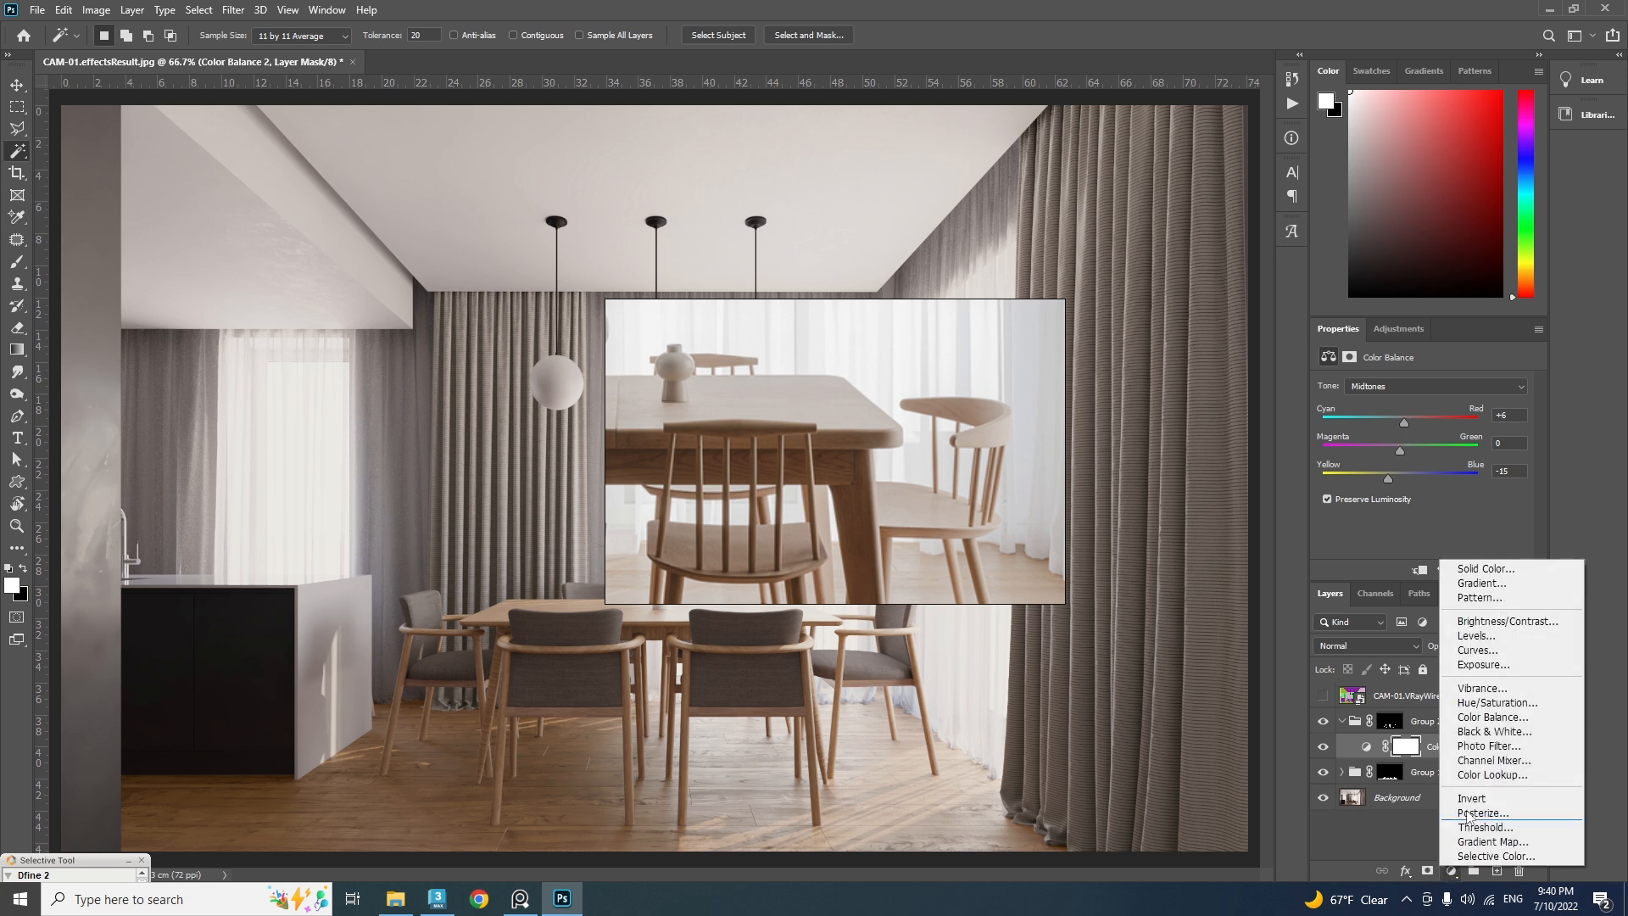
left_click(1477, 636)
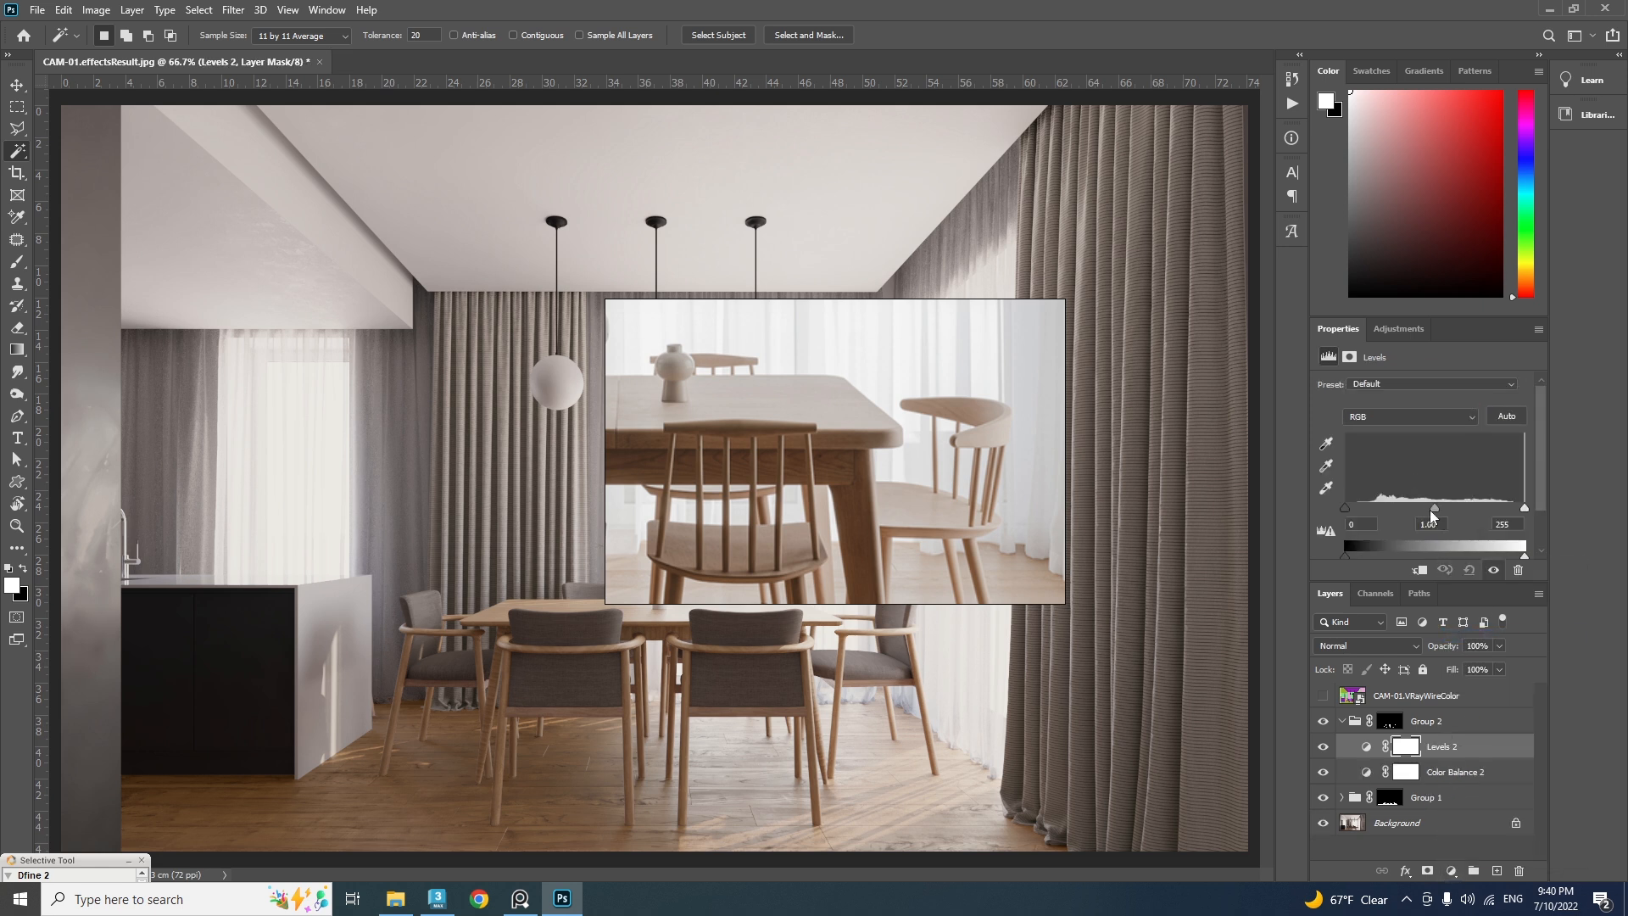
left_click_drag(1435, 508, 1440, 508)
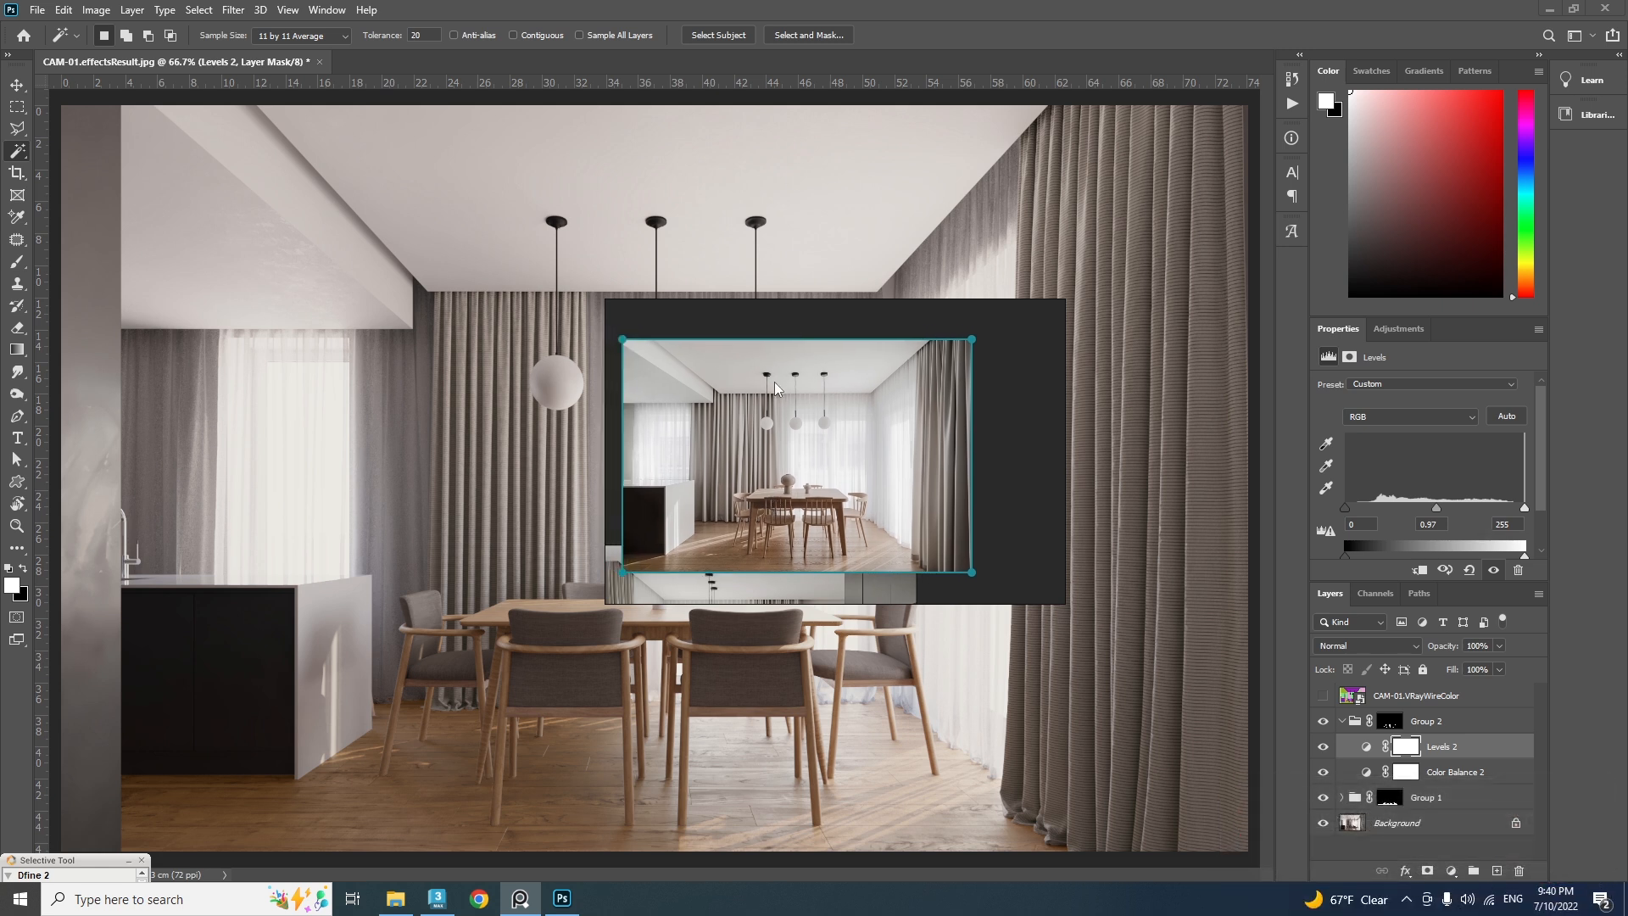
Select both ceiling areas by their purple and olive colours in the wire colour layer, subtracting the same-coloured cabinet front and floor
left_click(1339, 720)
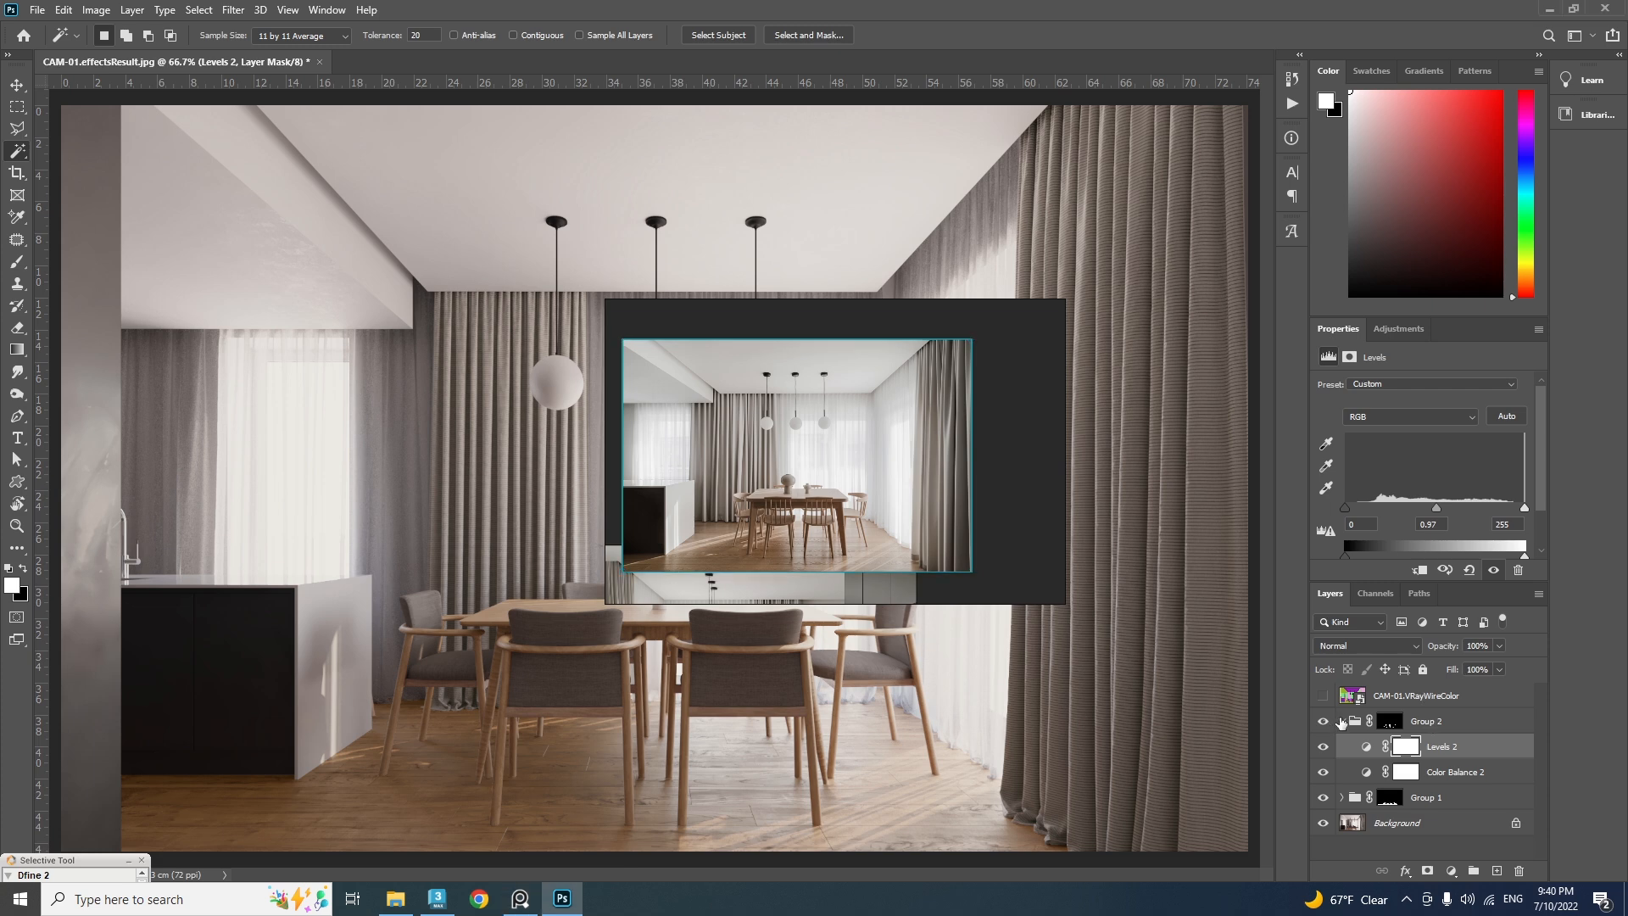
left_click(1340, 721)
left_click(1324, 696)
left_click(1415, 696)
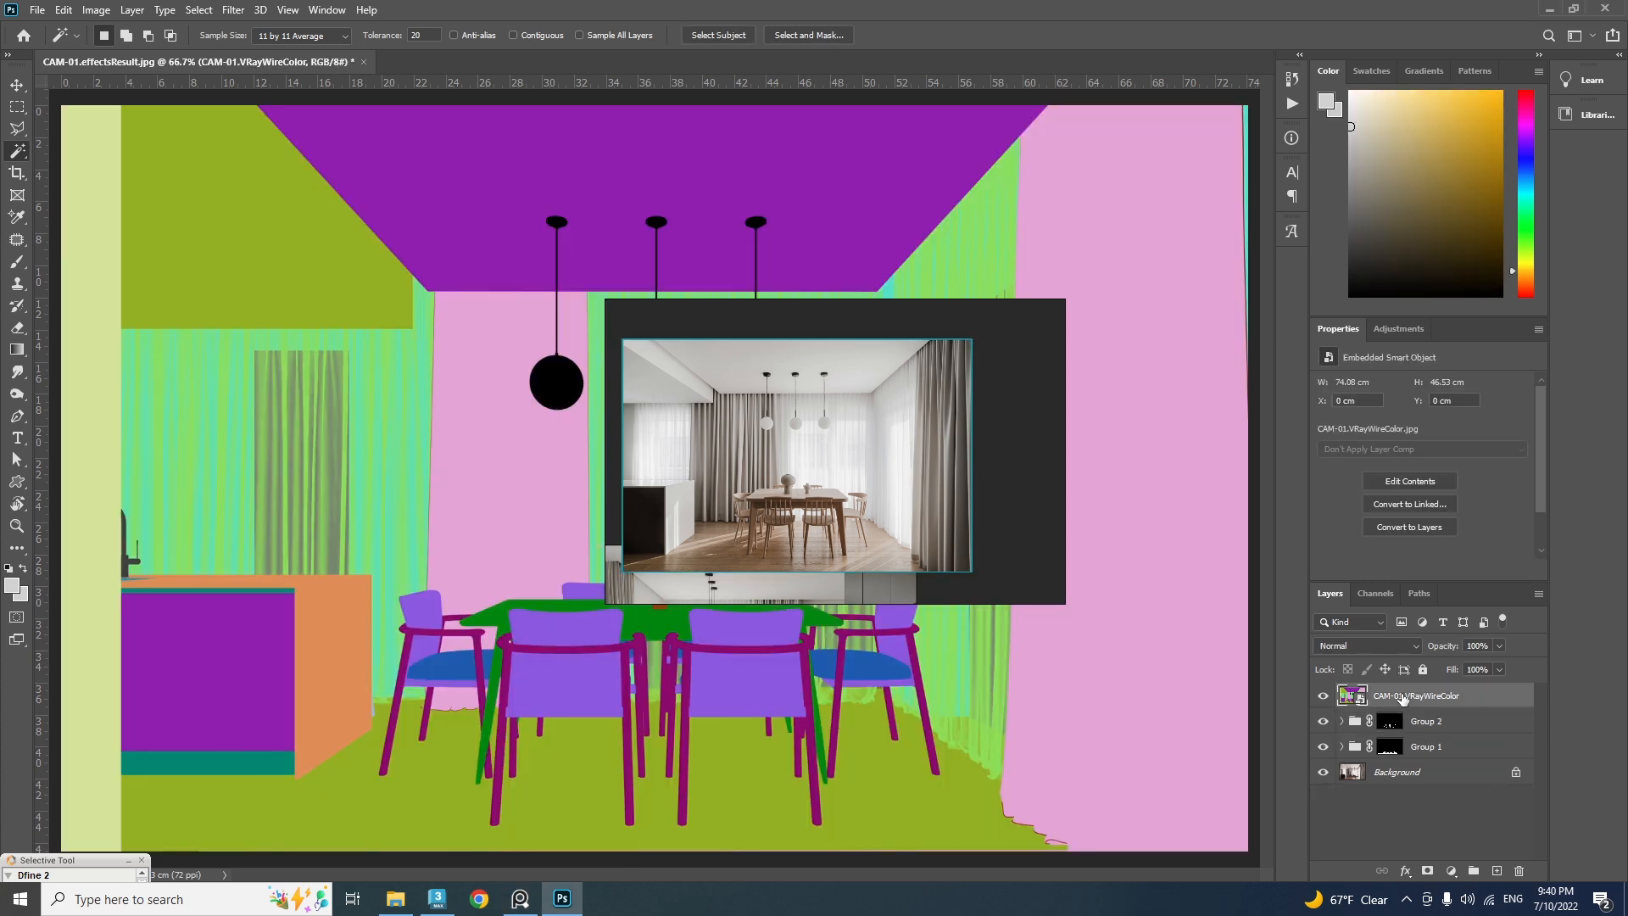
left_click(694, 150)
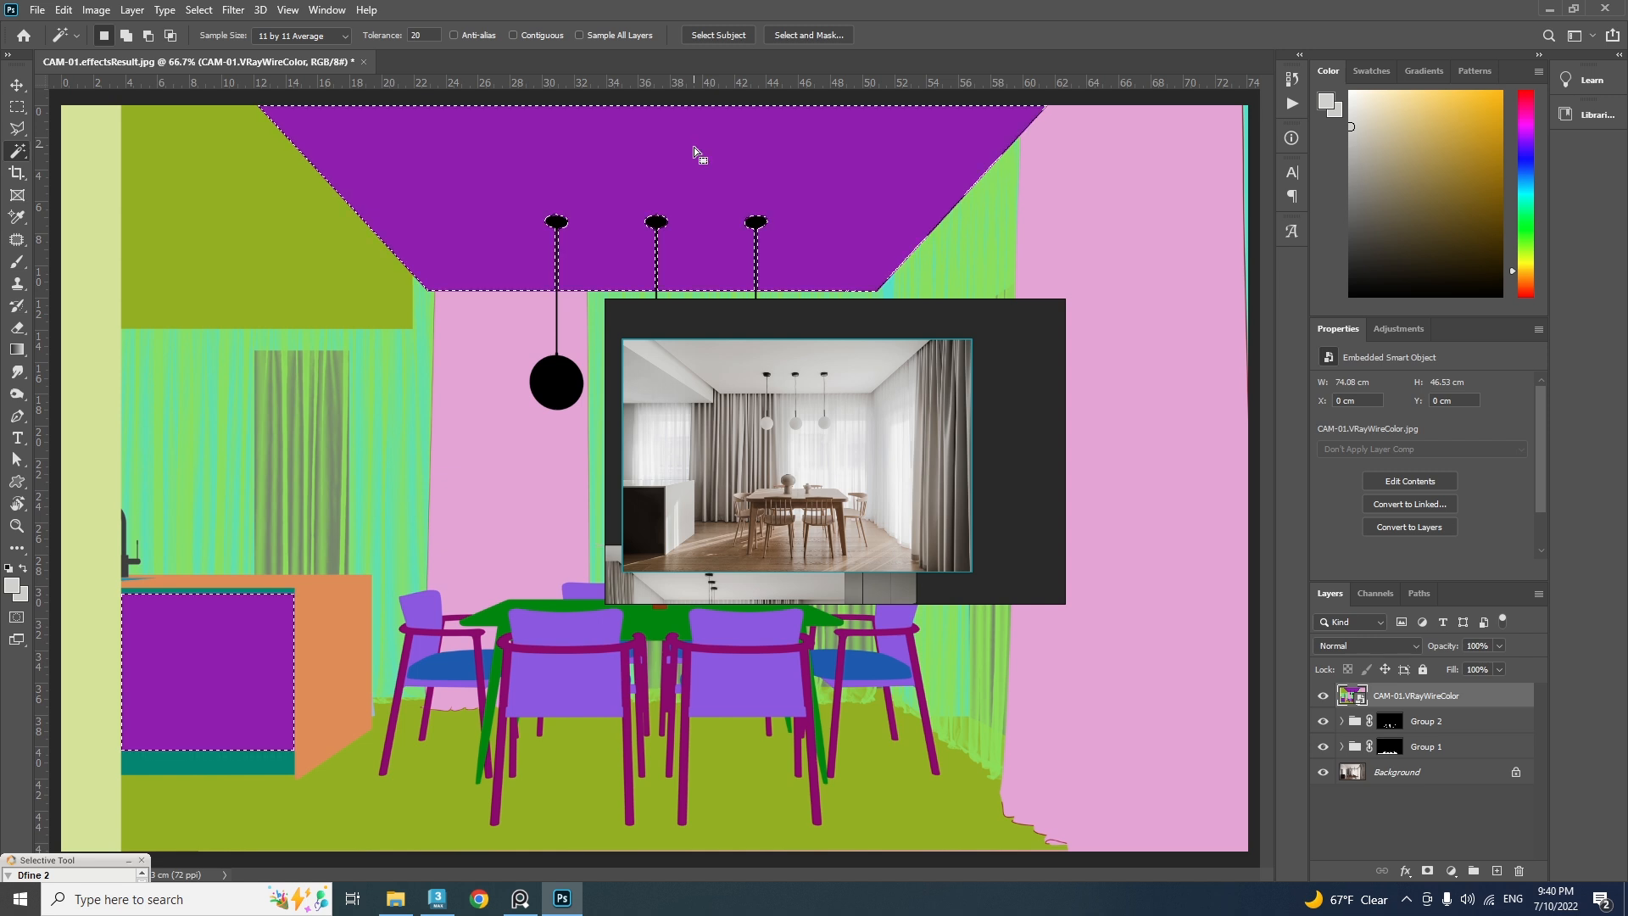
left_click(124, 38)
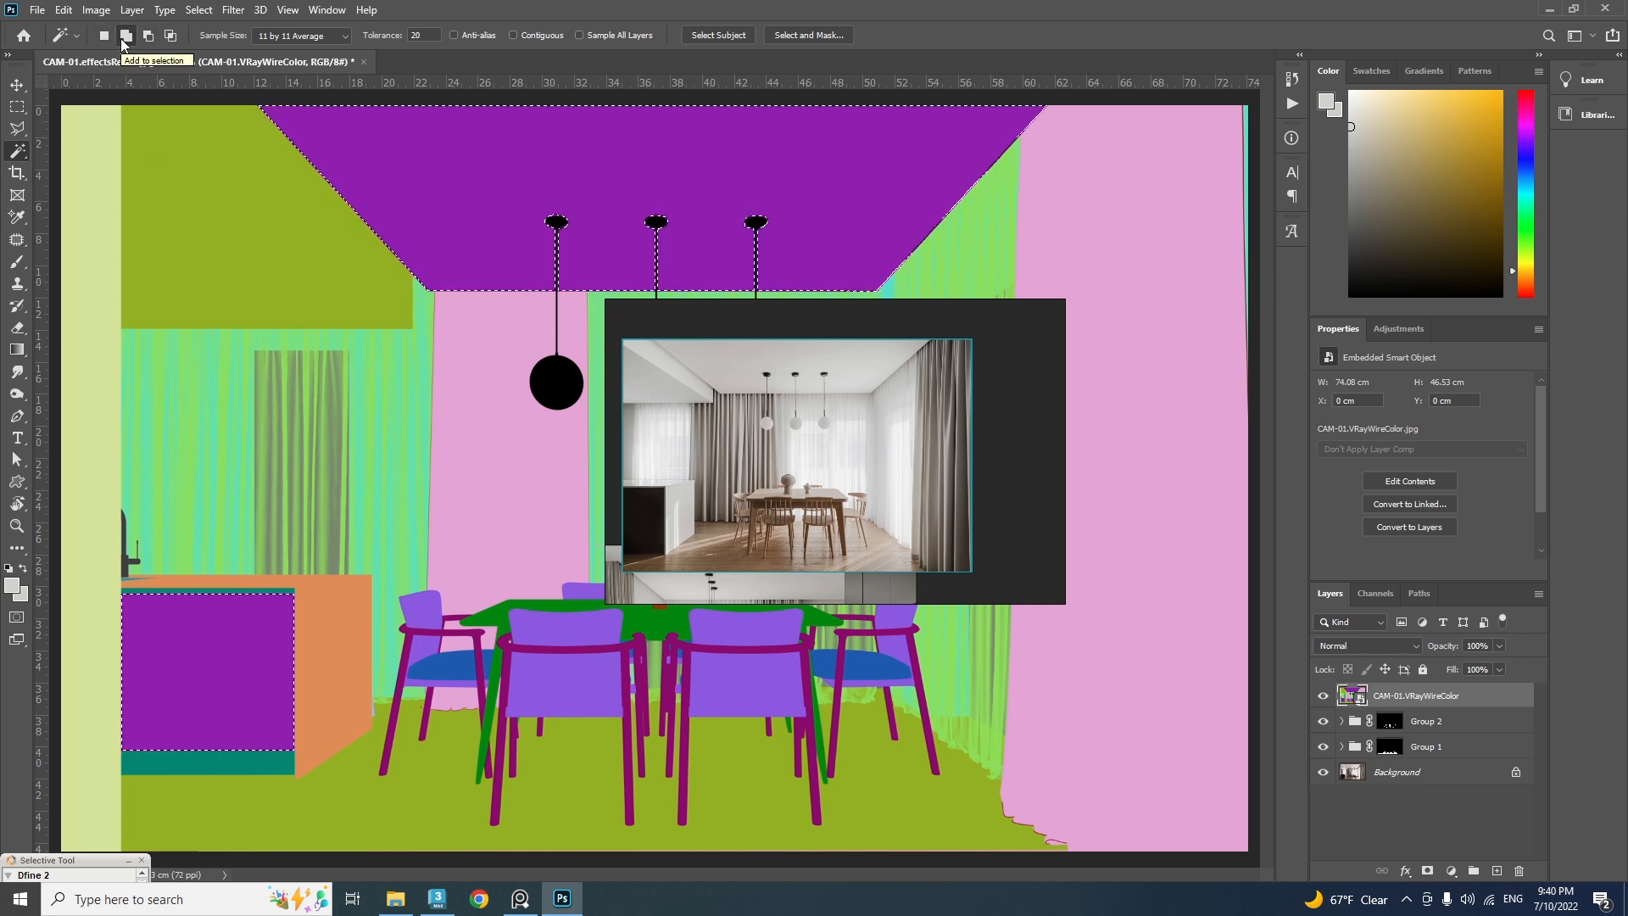
left_click(105, 36)
key("shift")
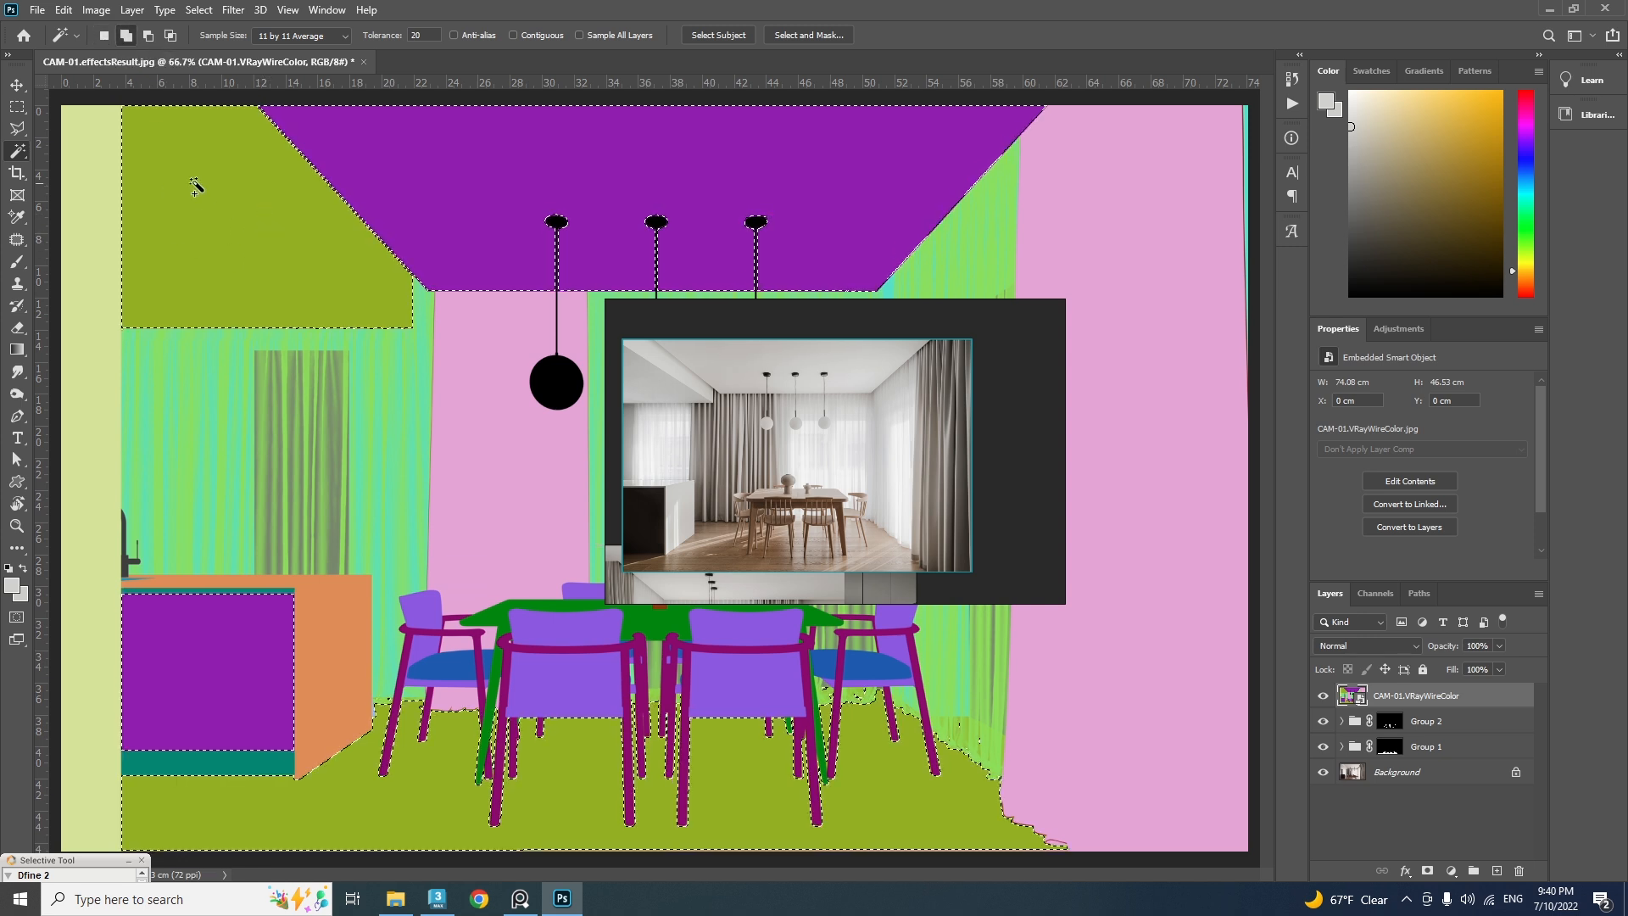
left_click(19, 108)
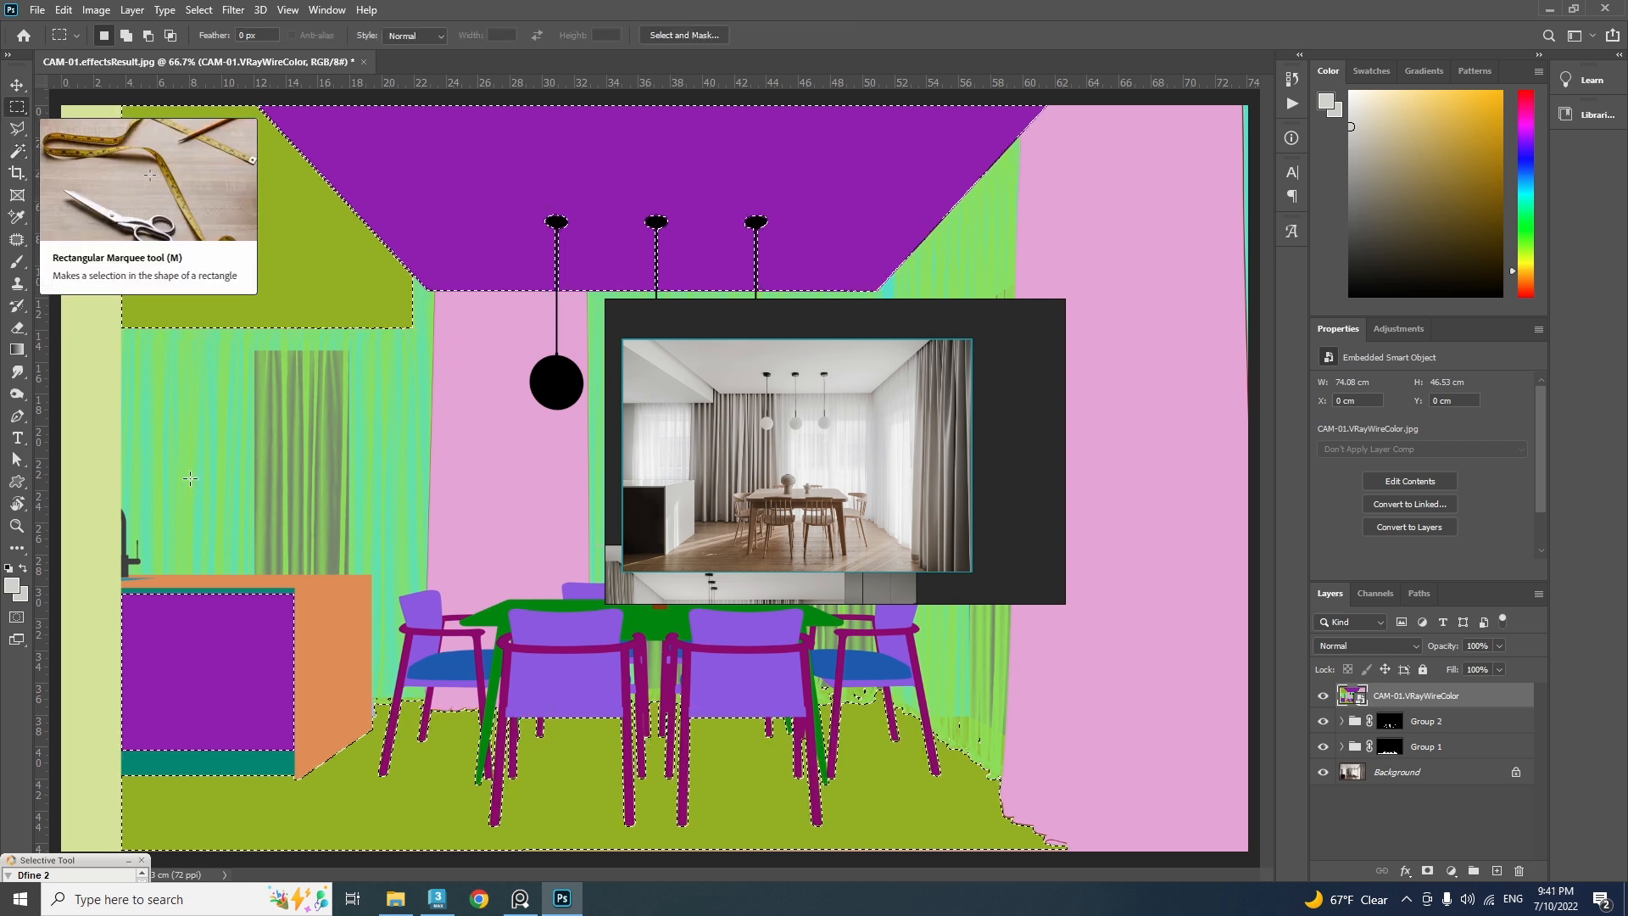
left_click_drag(76, 517, 1350, 900, "alt")
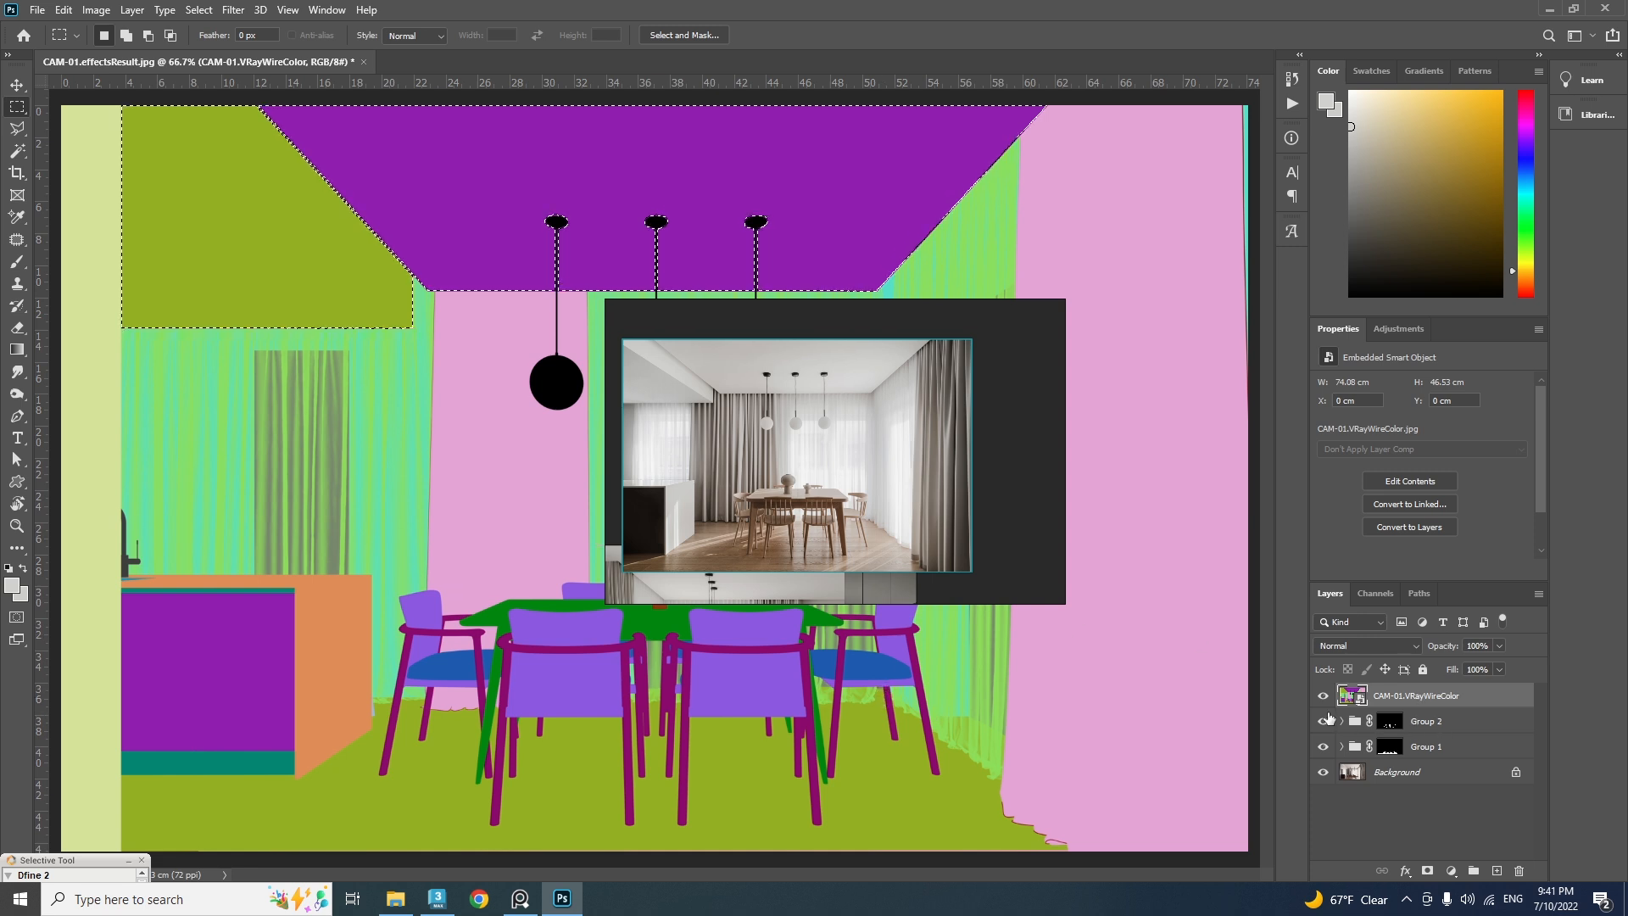
Hide the wire colour layer and create a group above Group 2 masked to the ceiling selection
key("ctrl+comma")
left_click(1458, 731)
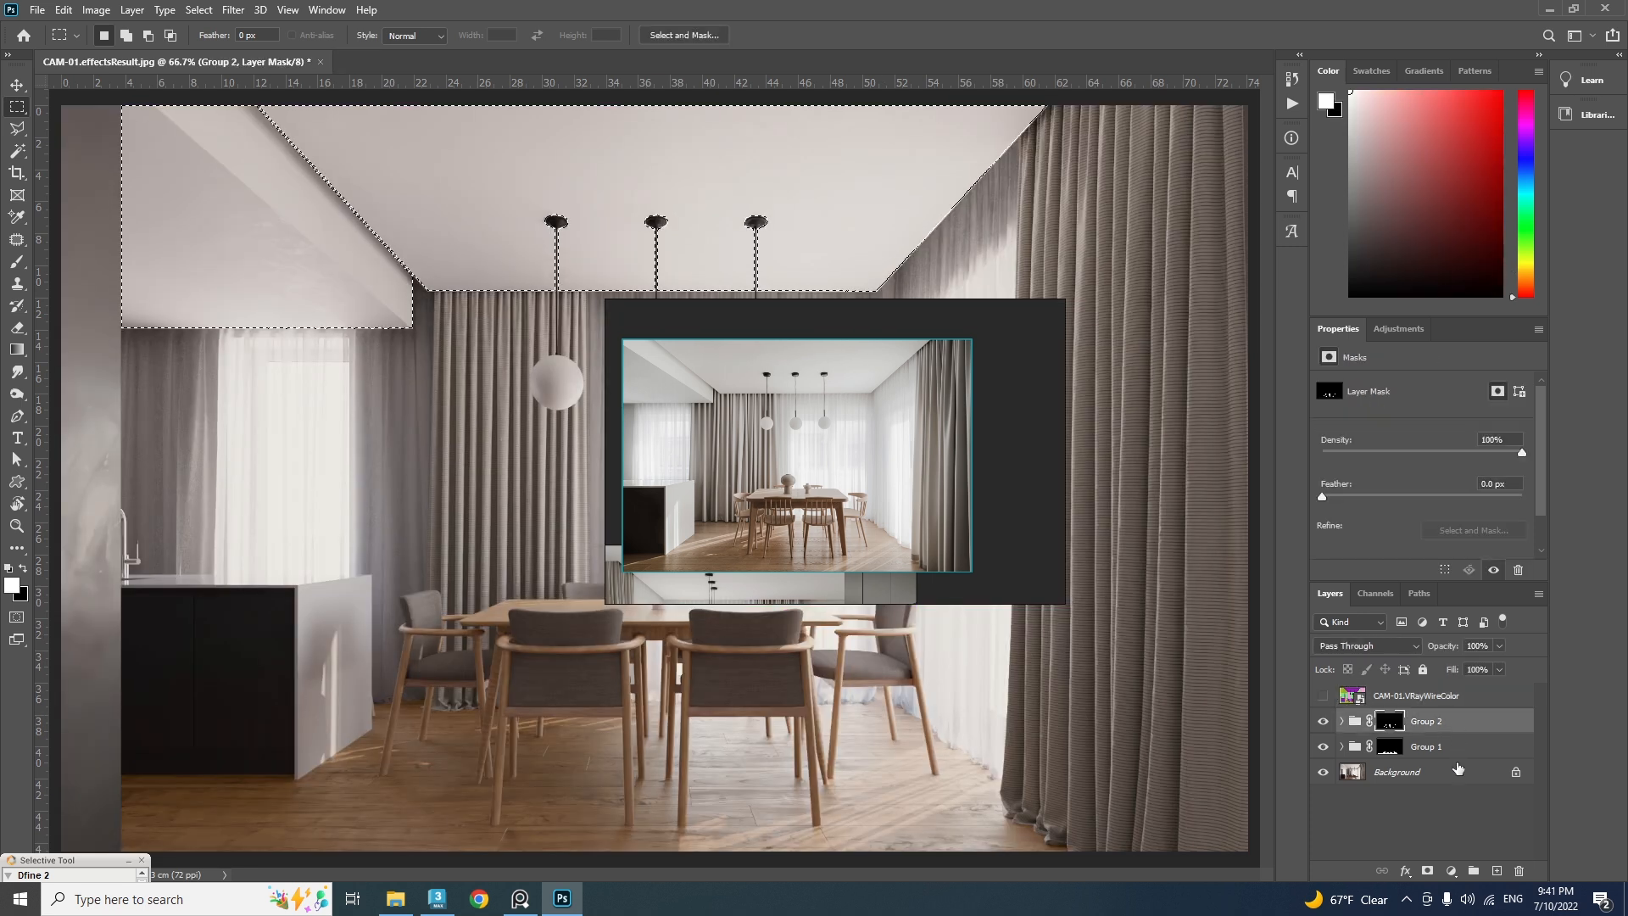
left_click(1474, 871)
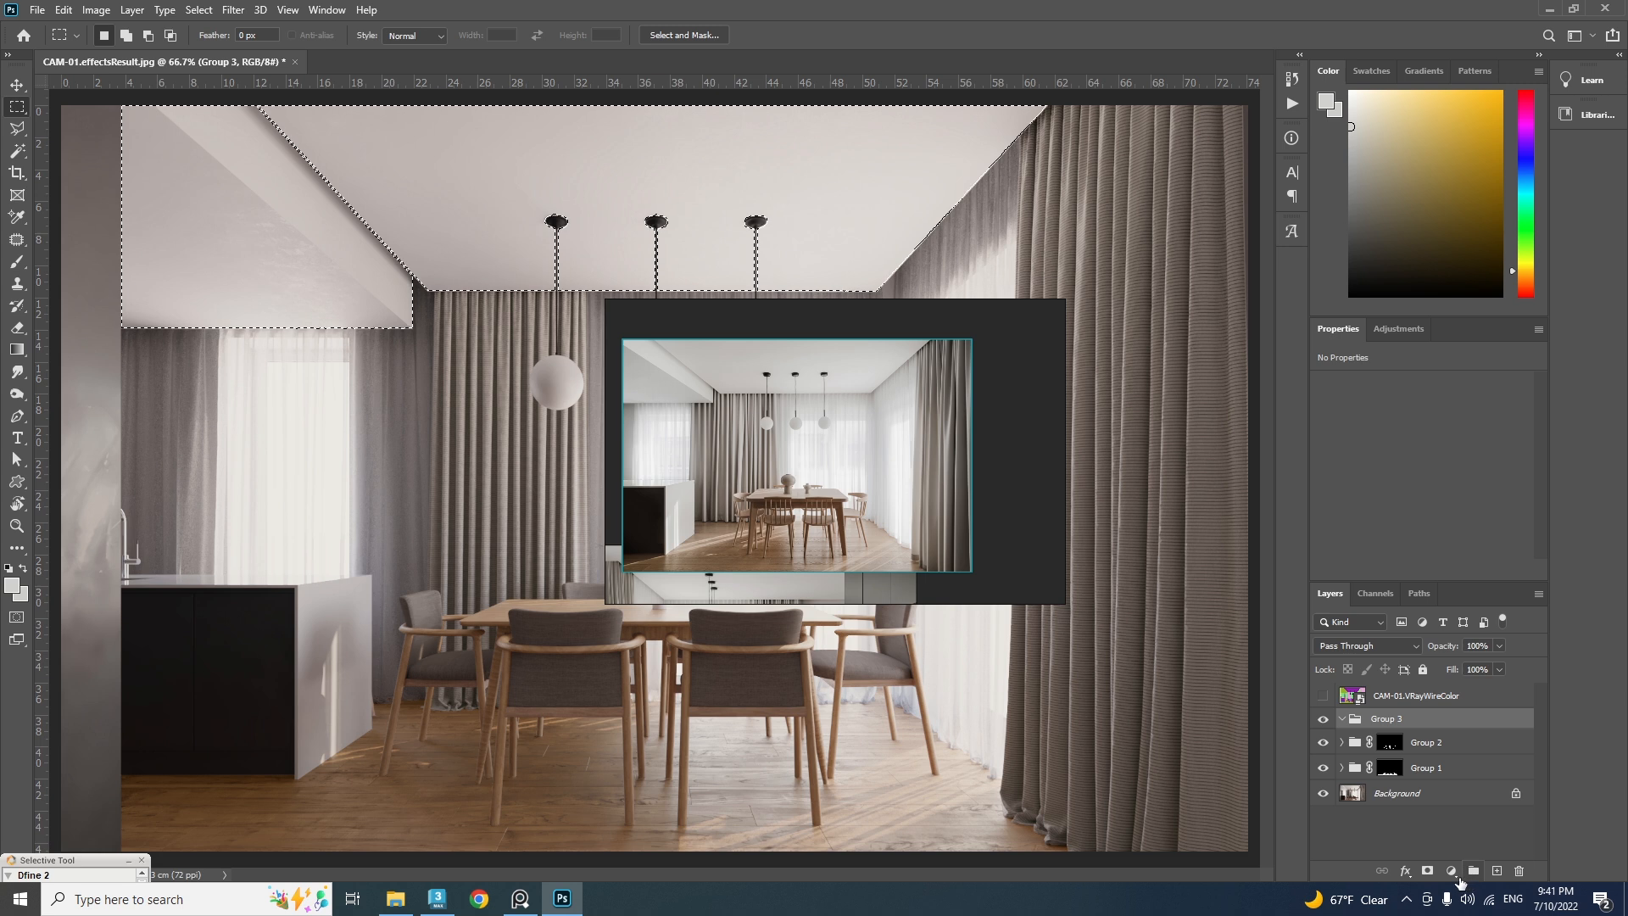
left_click(1427, 871)
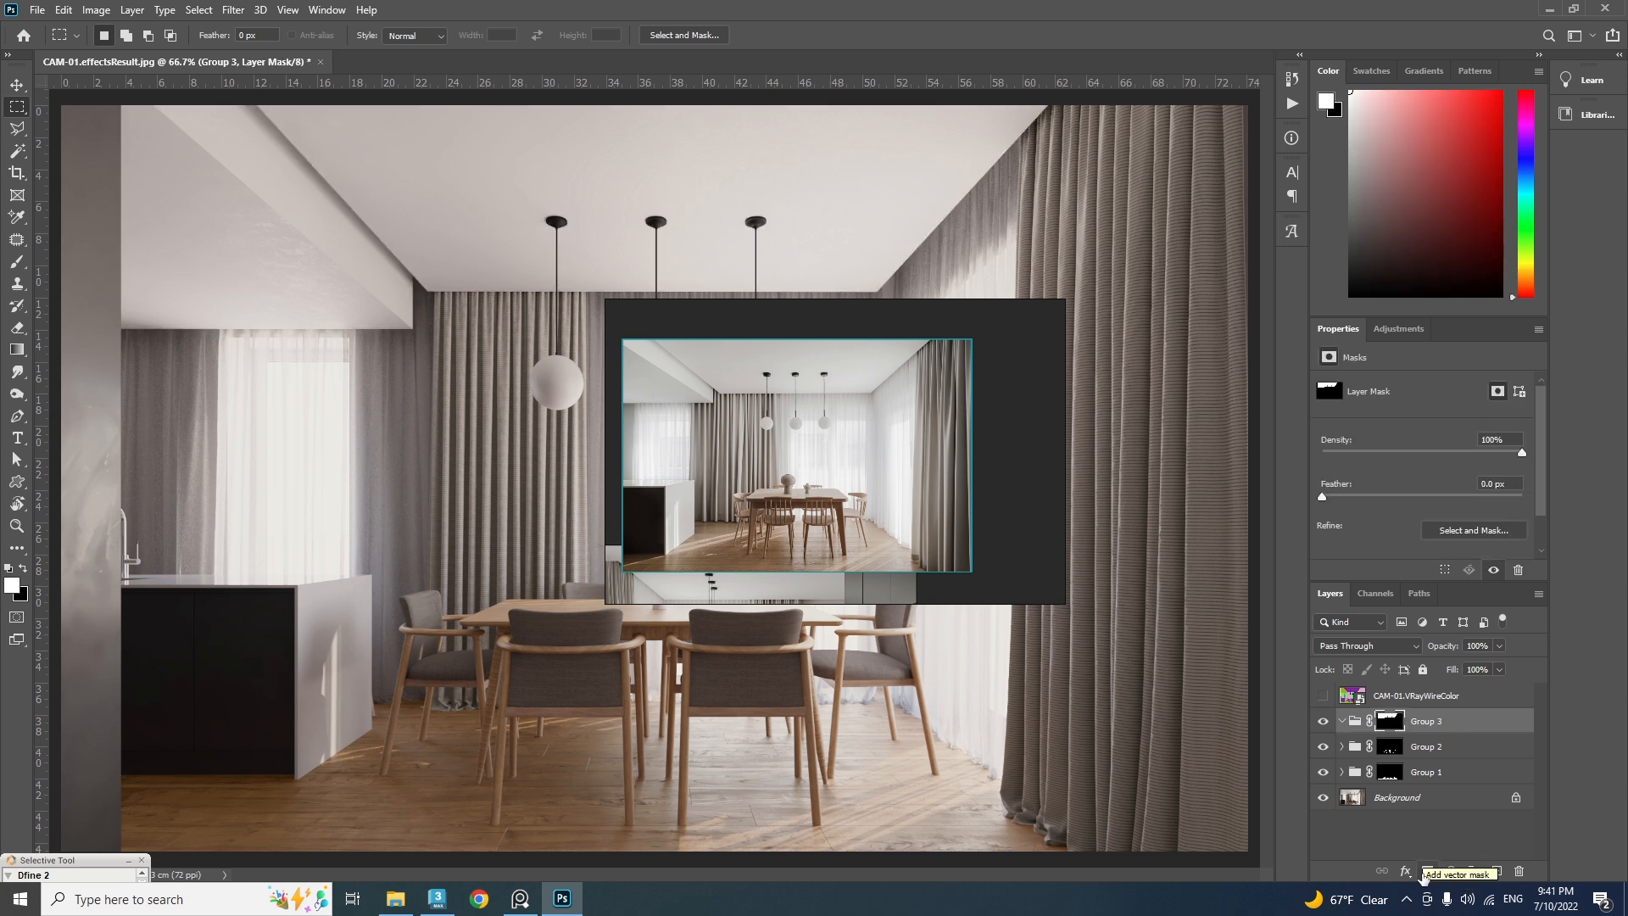
Enlarge the reference photo on its ceiling, and add a Color Balance in Group 3 with Cyan - Red -16
right_click_drag(771, 393, 703, 407)
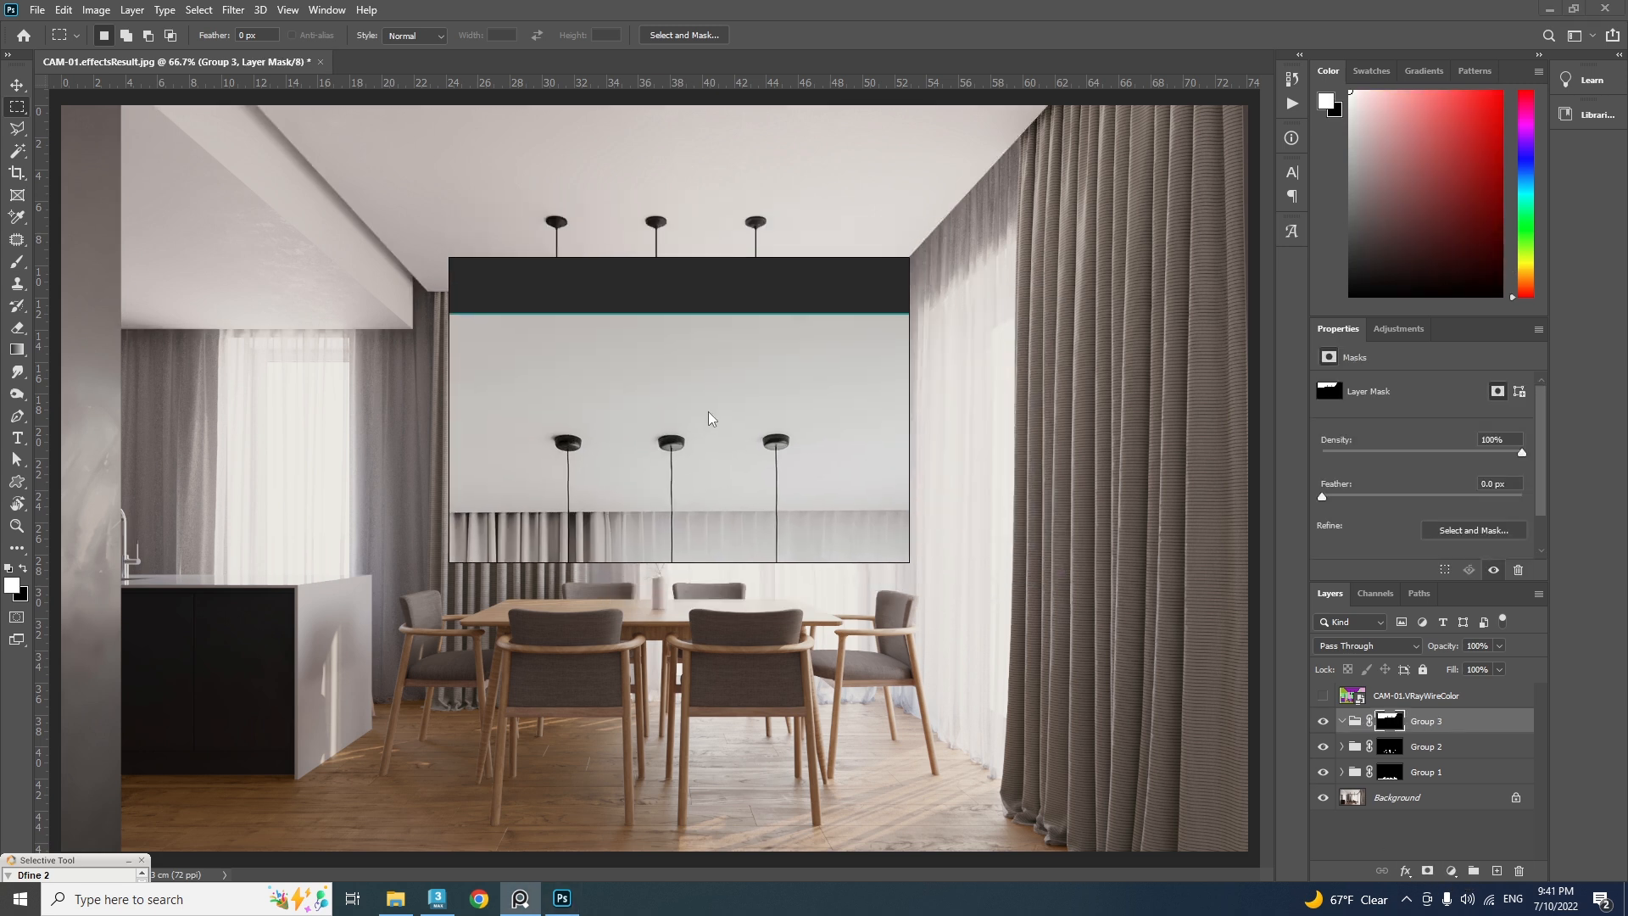
middle_click_drag(705, 400, 703, 343)
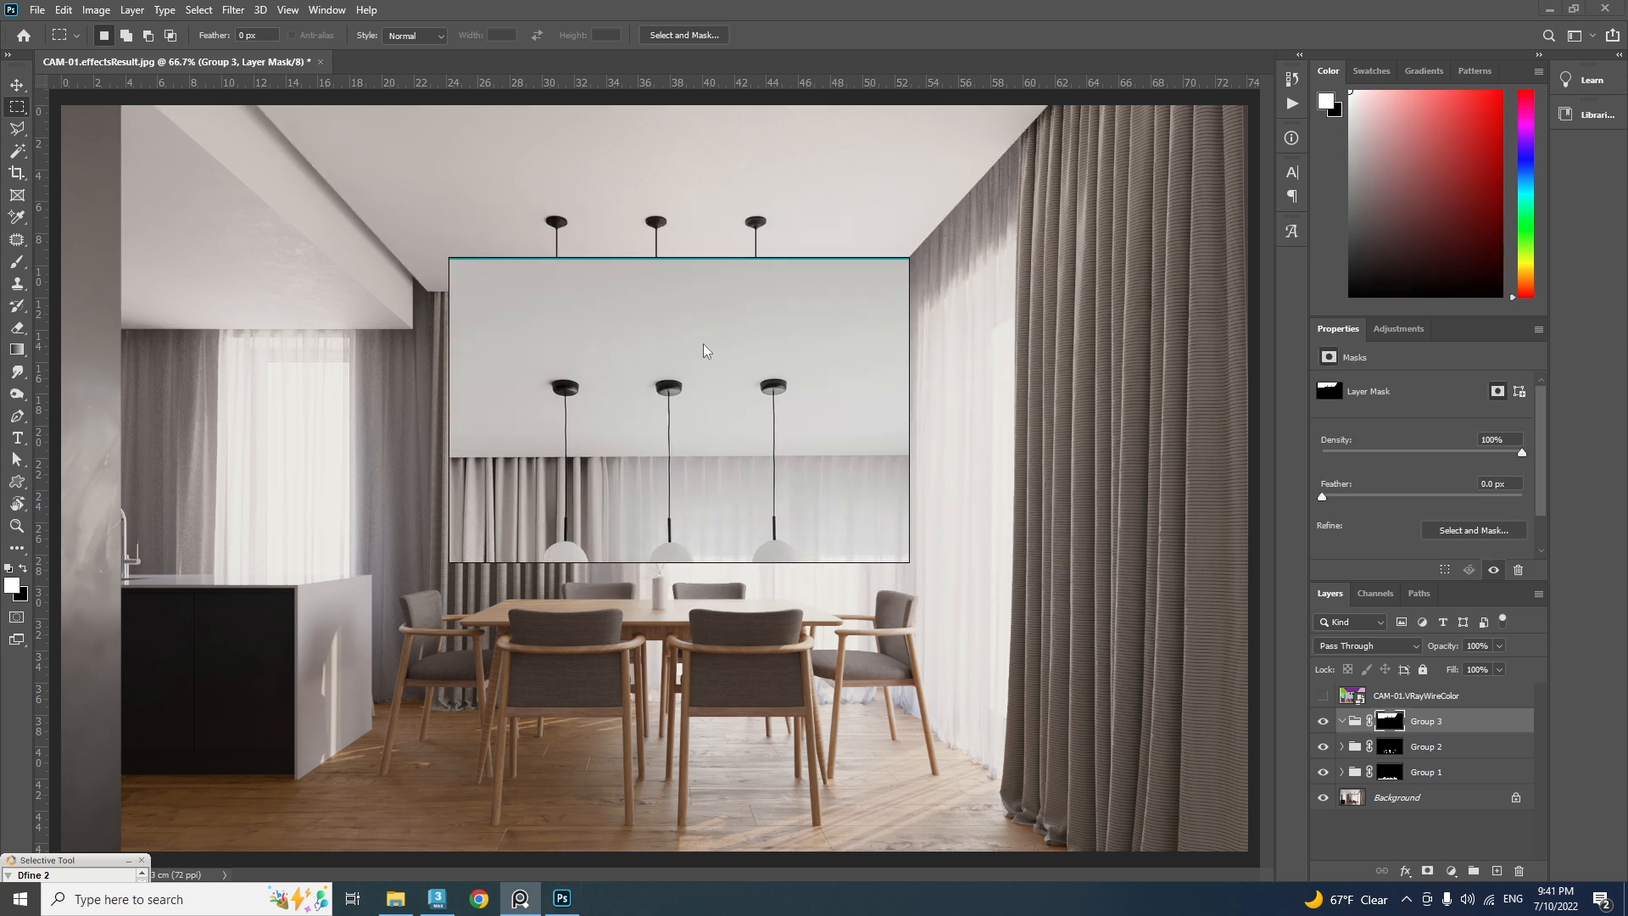
left_click(1451, 871)
left_click(1486, 717)
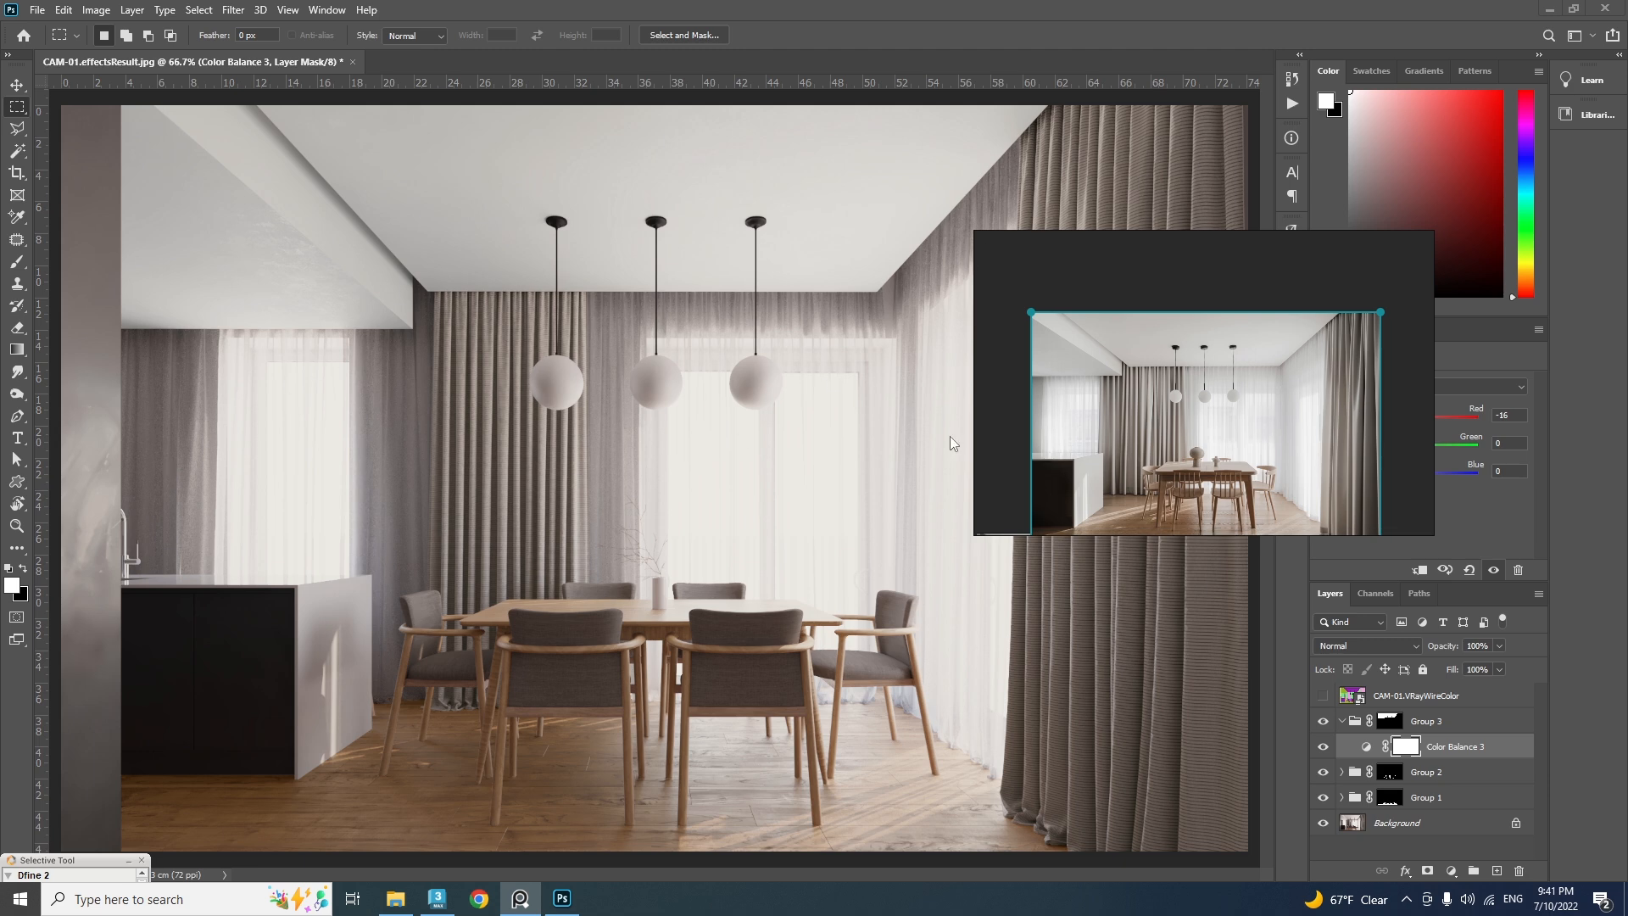
left_click(1341, 720)
Select the sheer curtains by their green and turquoise colours in the wire colour layer, subtracting a strip along the kitchen island's countertop
left_click(1322, 695)
left_click(1424, 695)
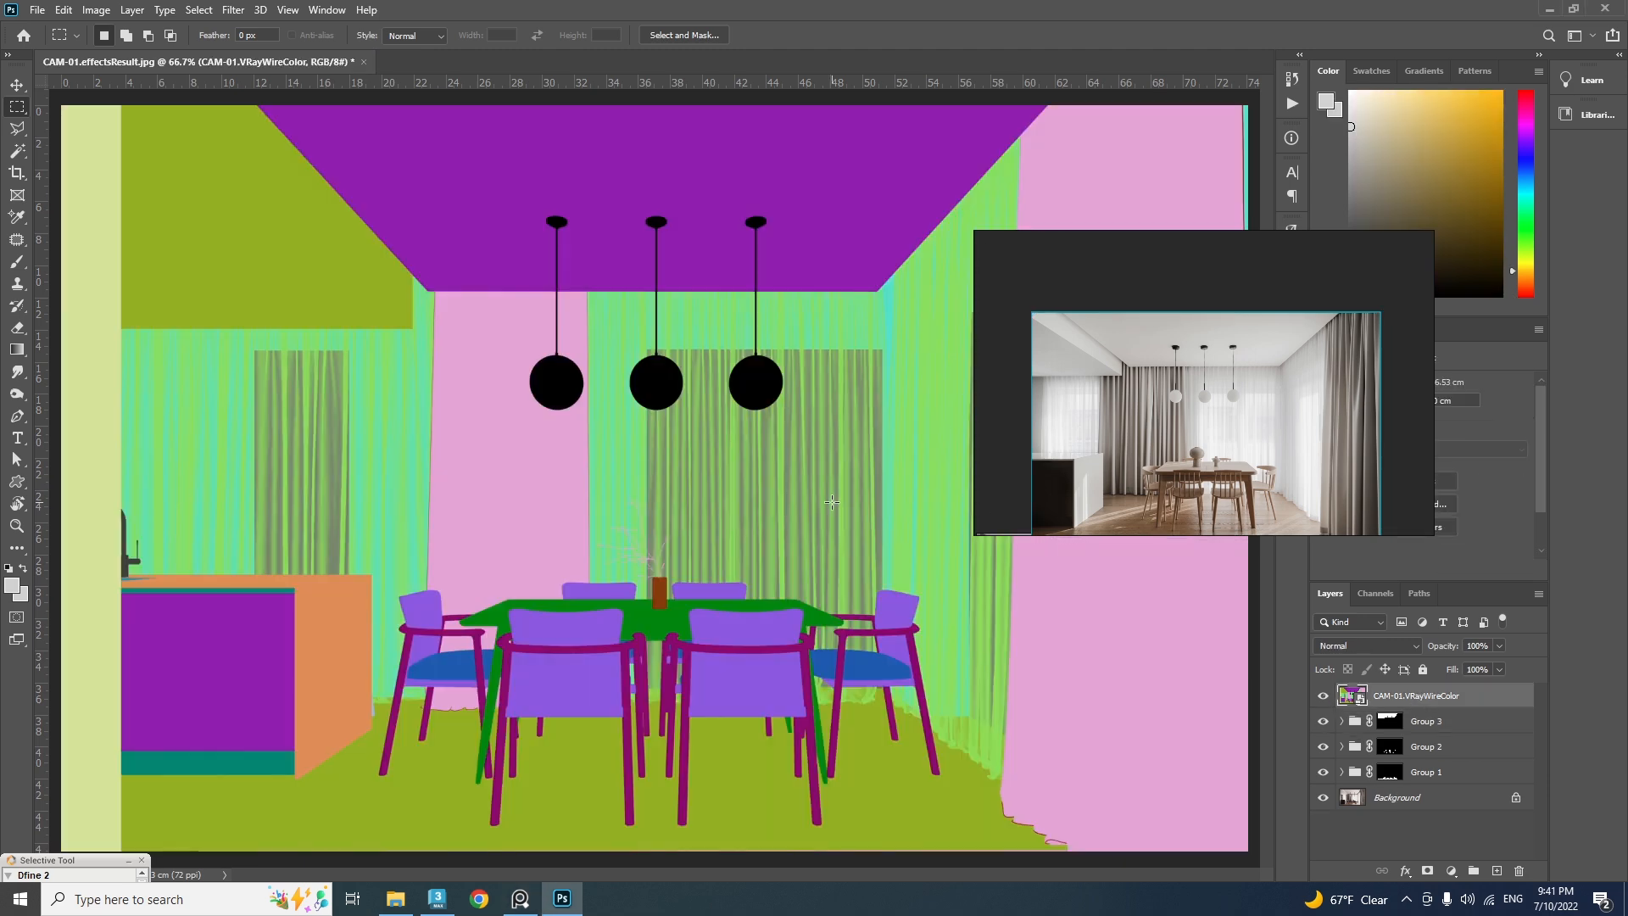
key("w")
left_click(797, 339)
left_click(399, 469, "shift")
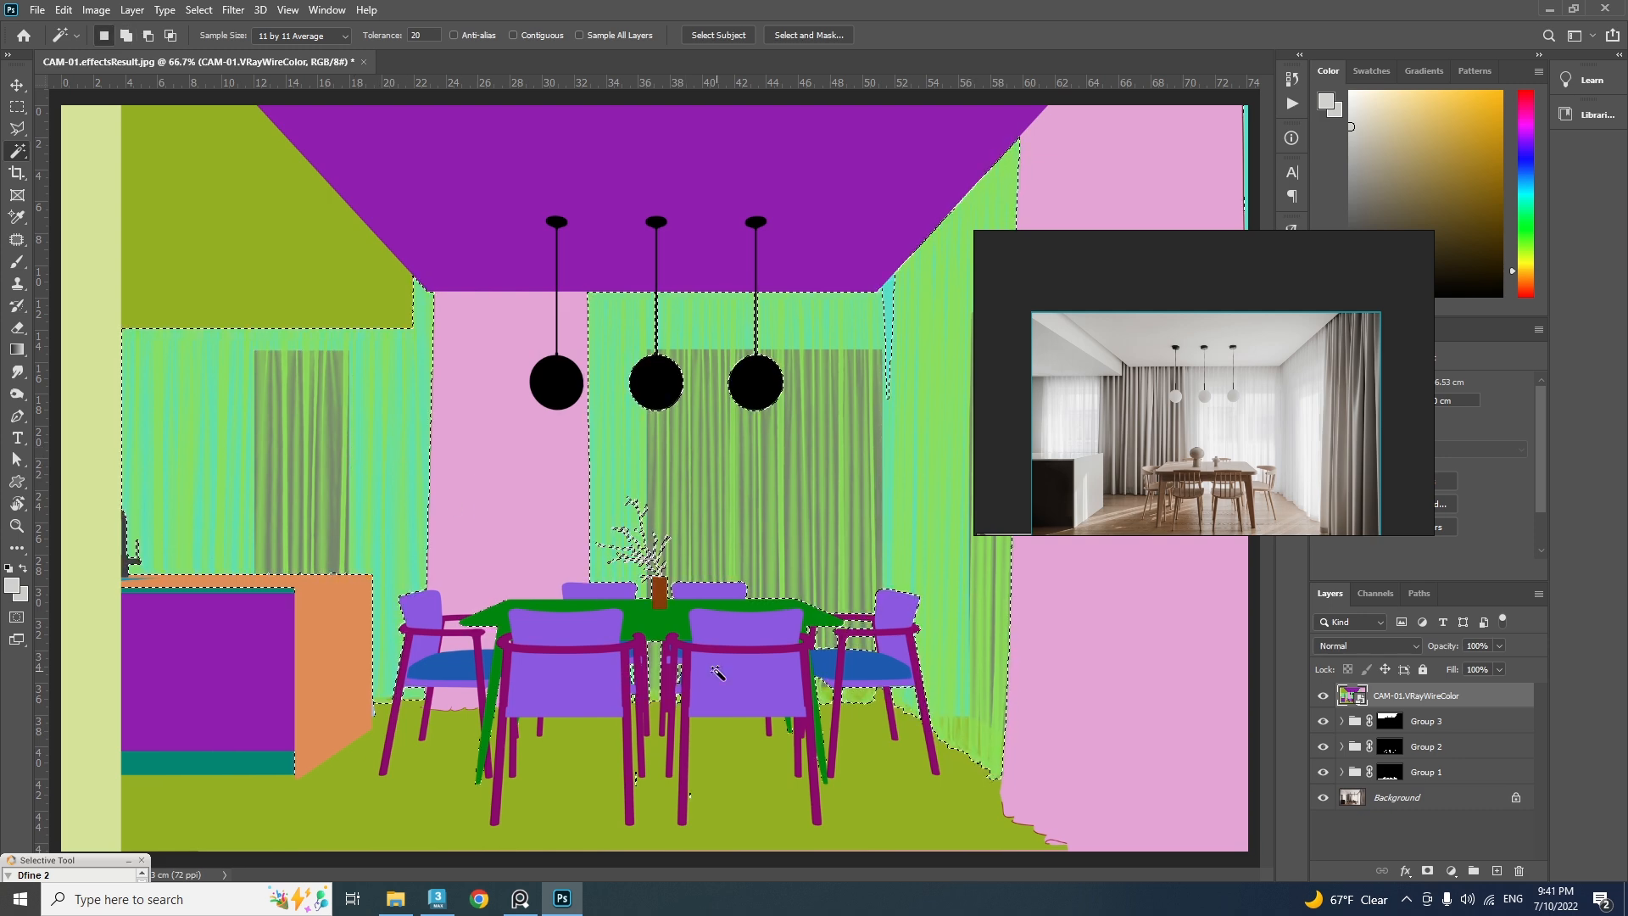
key("m")
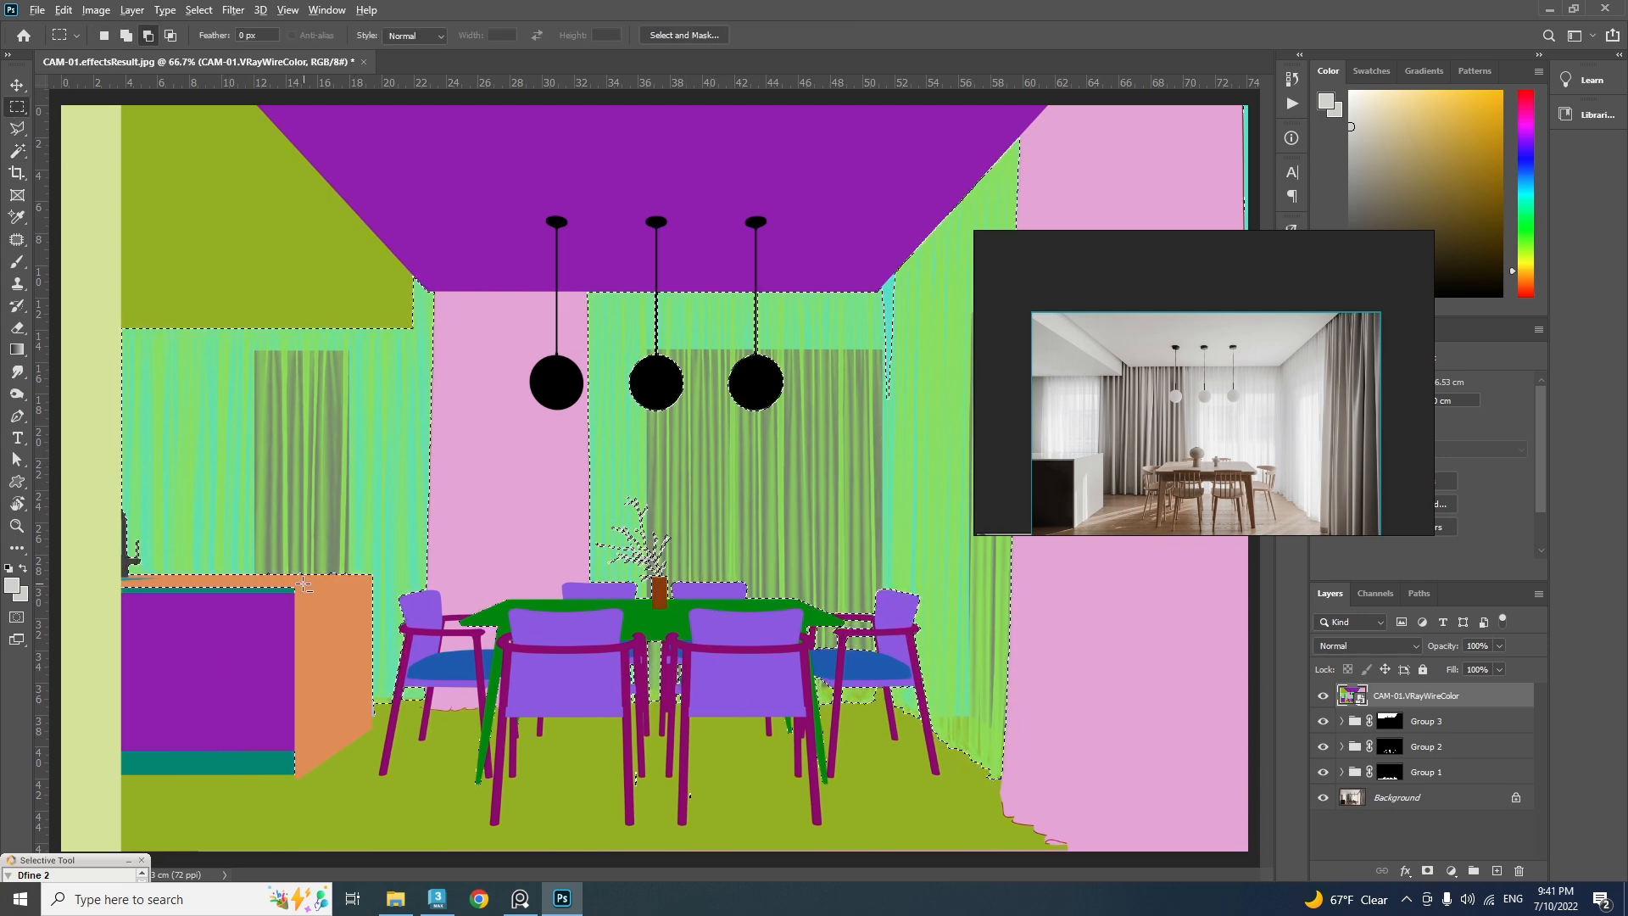
left_click_drag(111, 583, 301, 597, "alt")
Hide the wire colour layer and create a group above Group 3 masked to the sheer curtain selection
left_click(1322, 696)
left_click(1444, 720)
left_click(1474, 871)
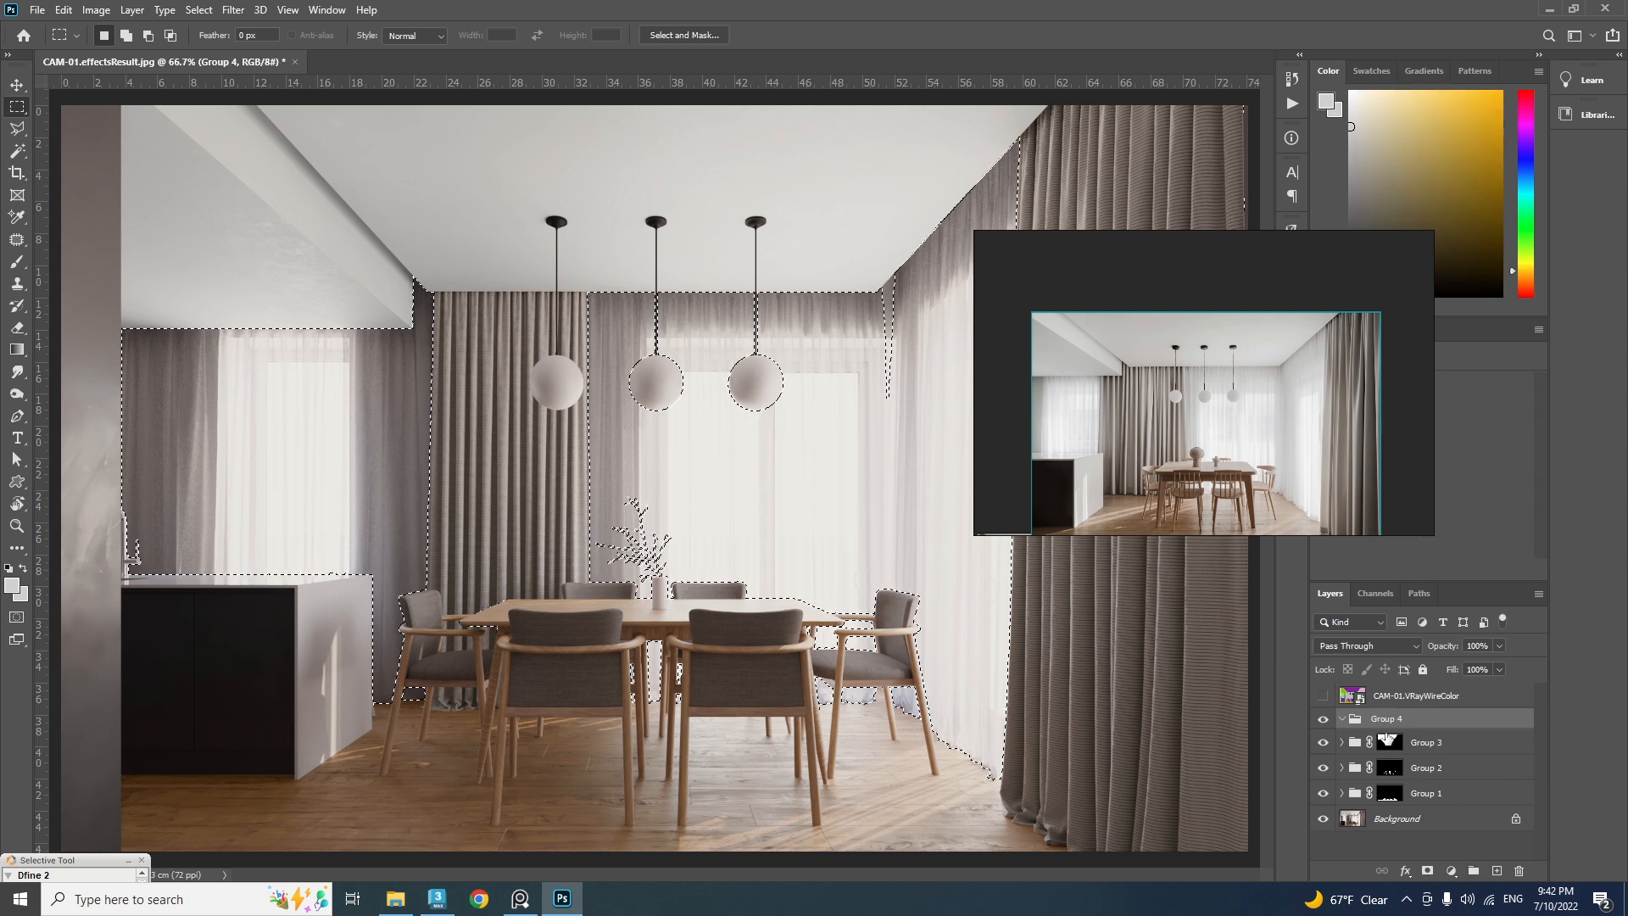
left_click(1428, 870)
Add a Hue/Saturation adjustment in Group 4 and set the saturation of the Reds sampled from the sheer curtain to -76
left_click(1451, 871)
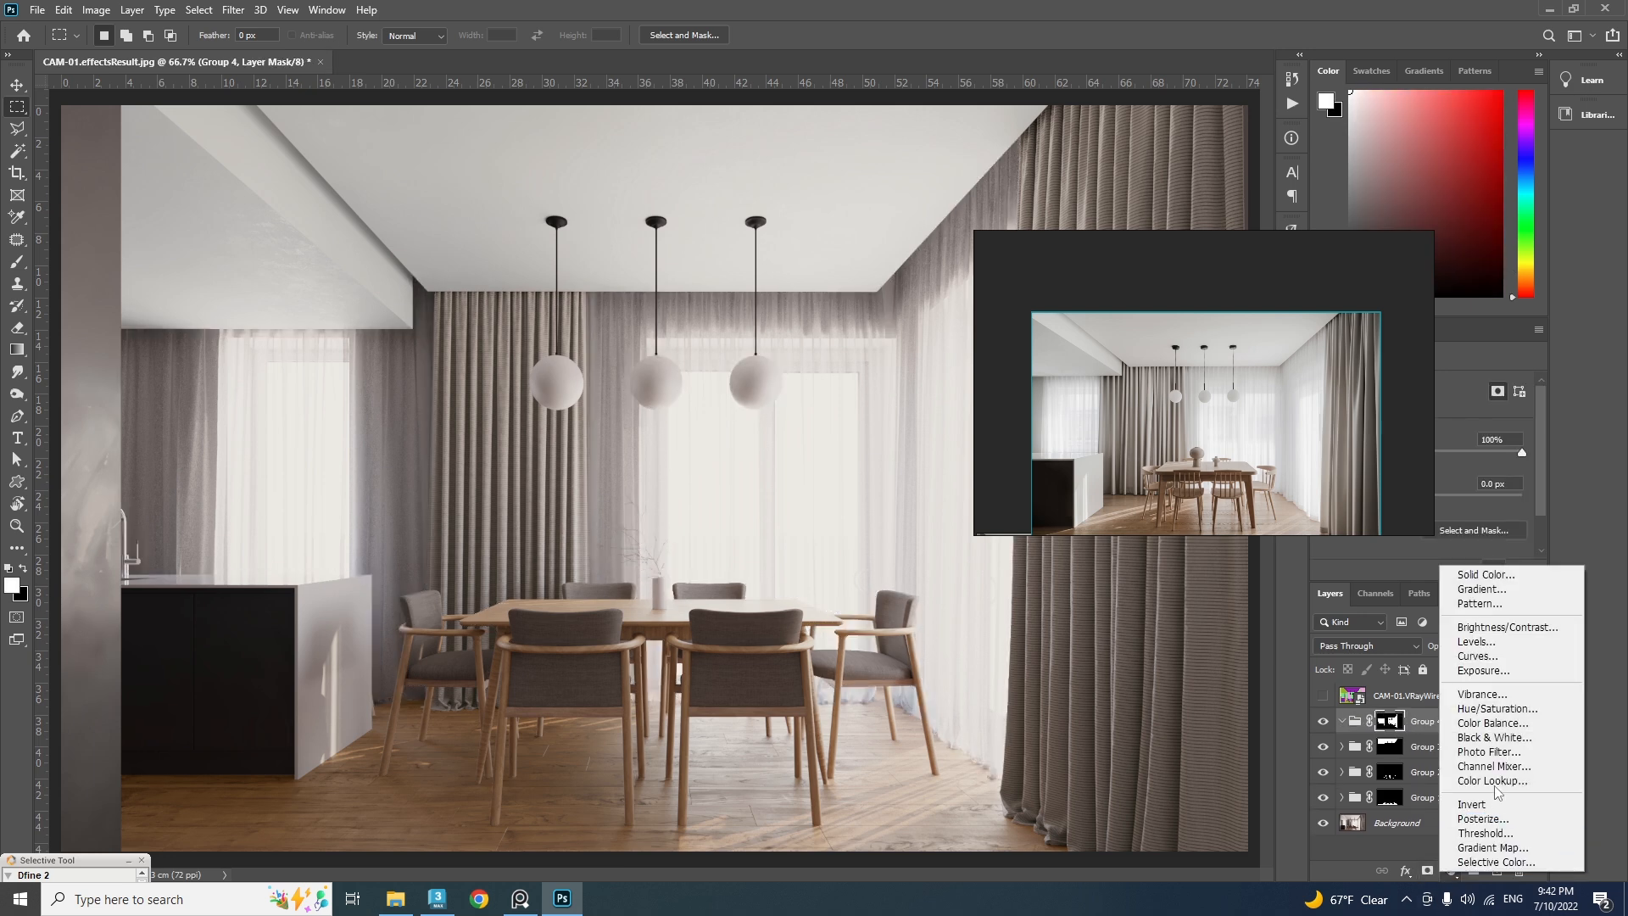
left_click(1497, 708)
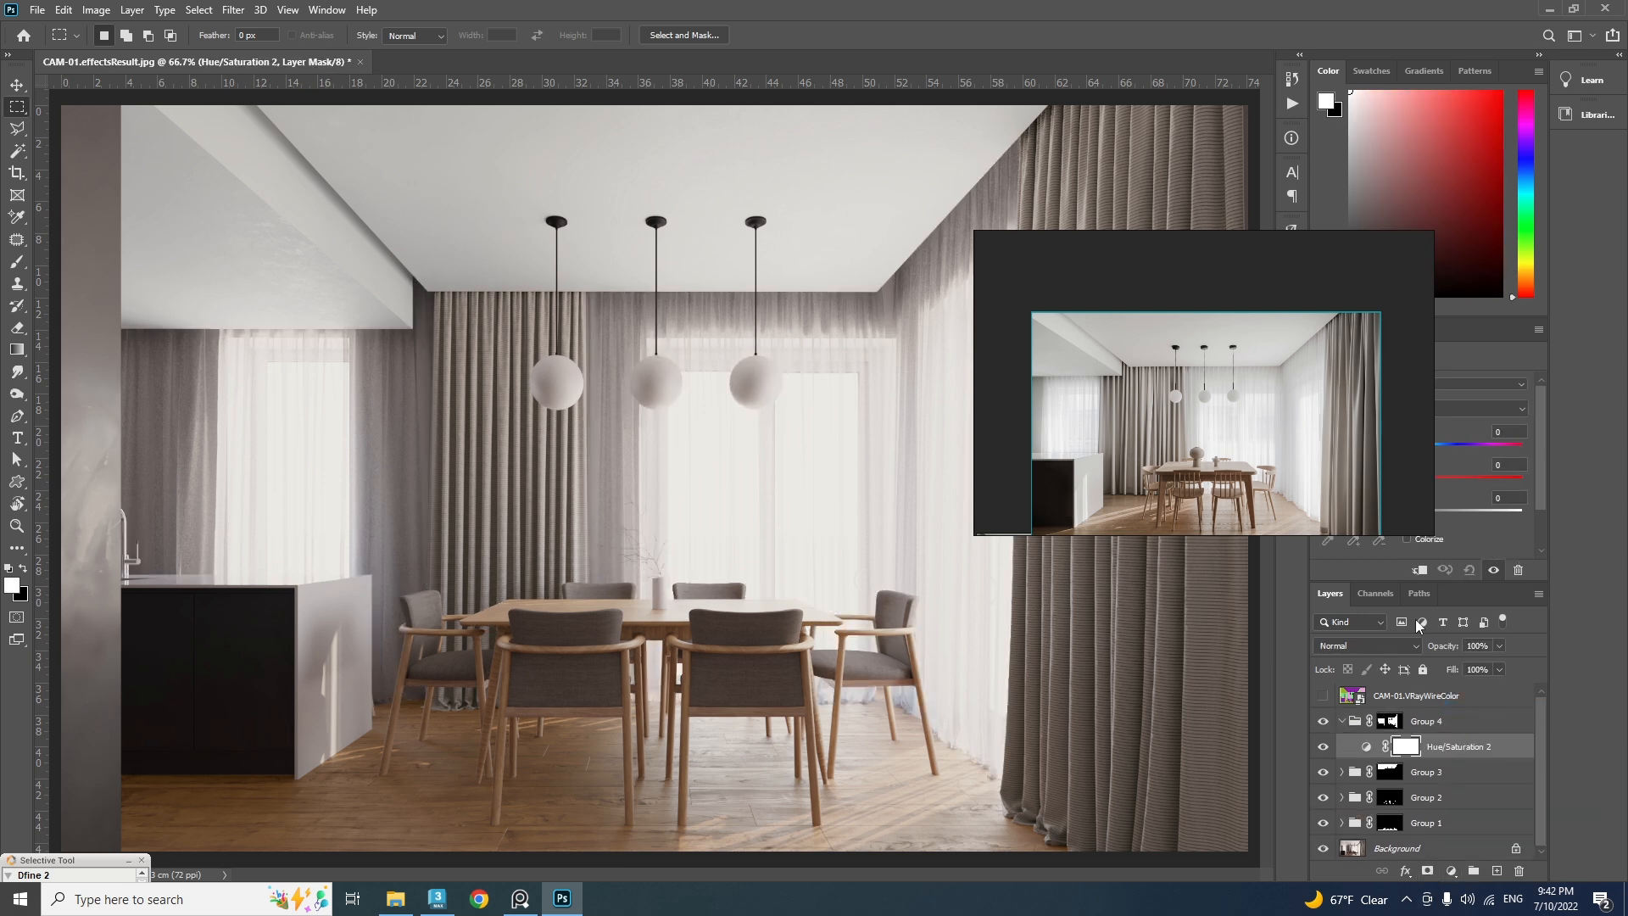
left_click(1328, 408)
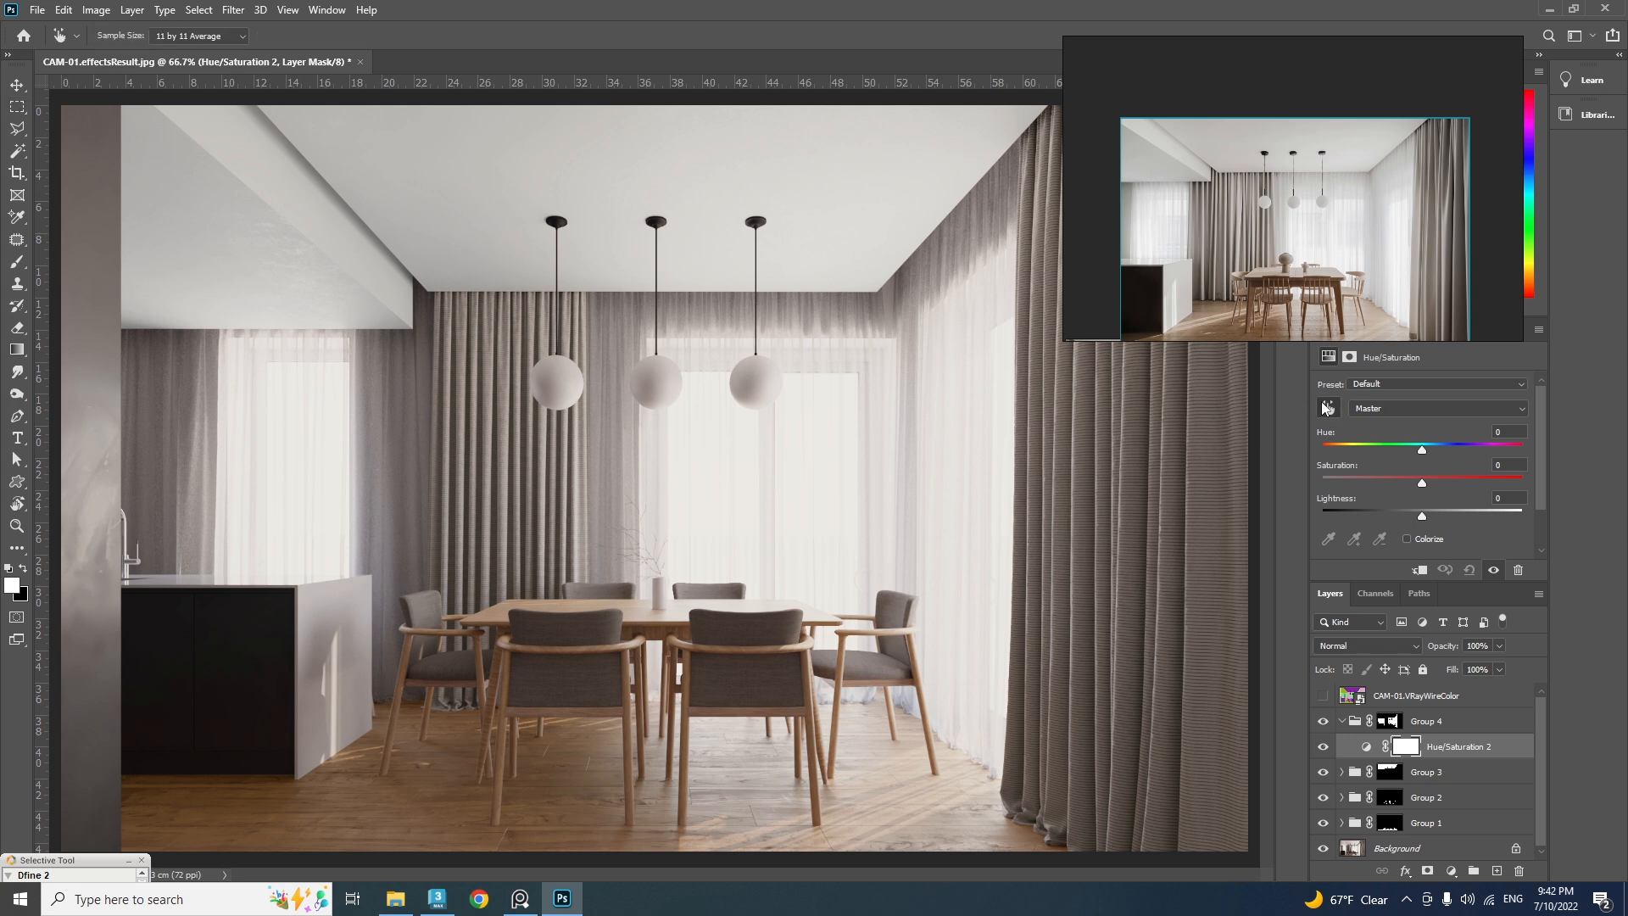
left_click(850, 302)
left_click_drag(1425, 485, 1350, 485)
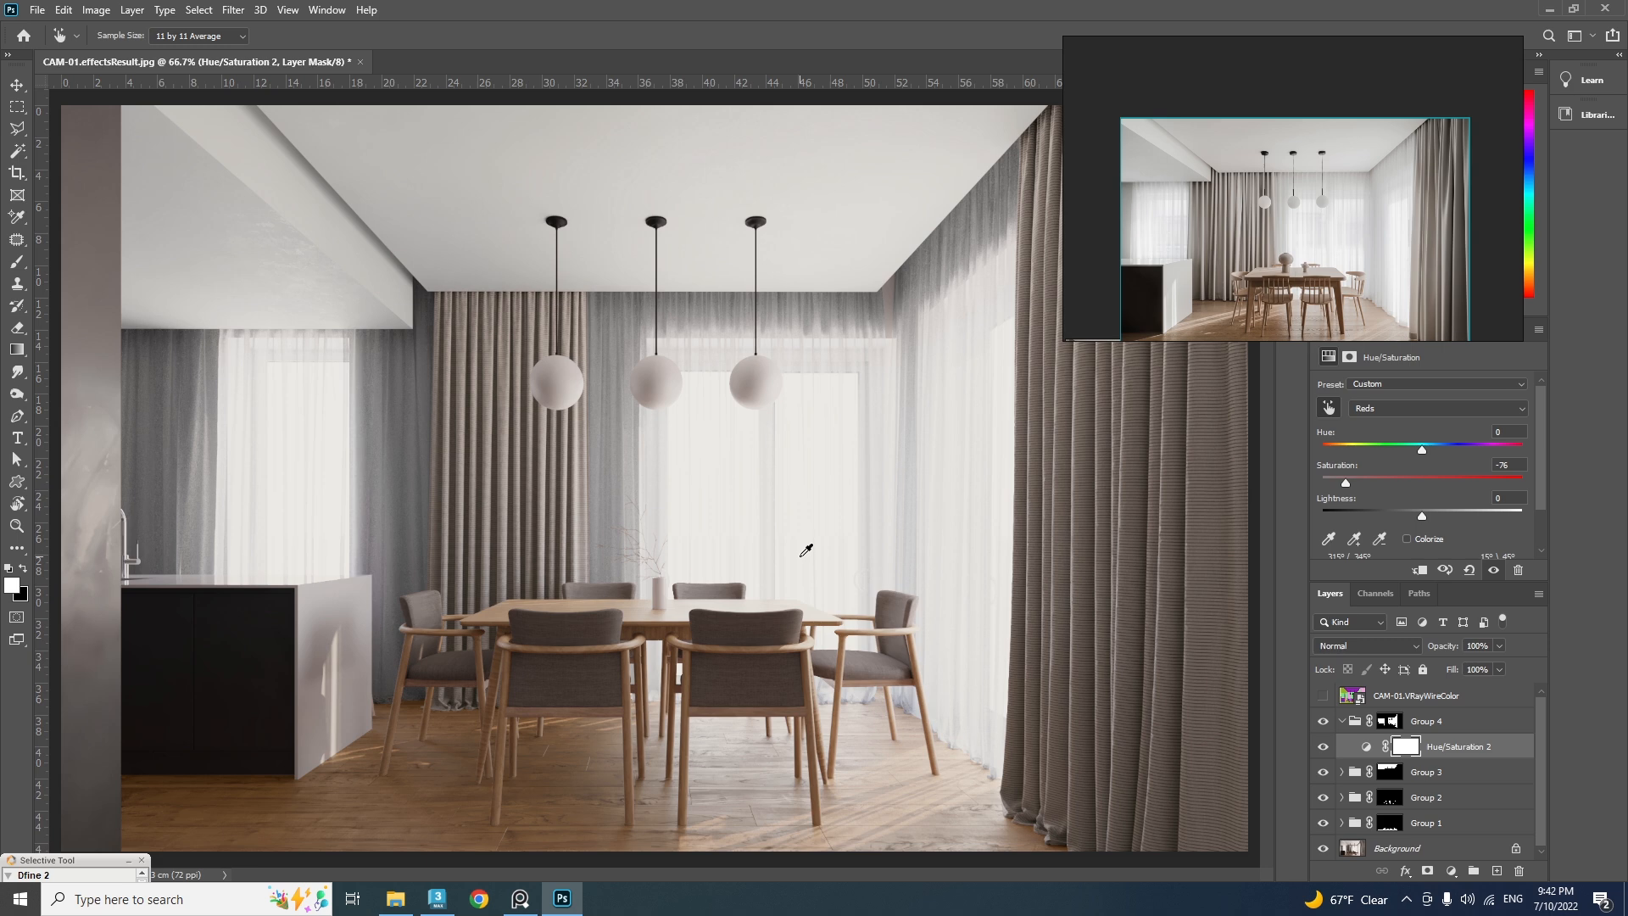
scroll(655, 471, "down", 12, "alt")
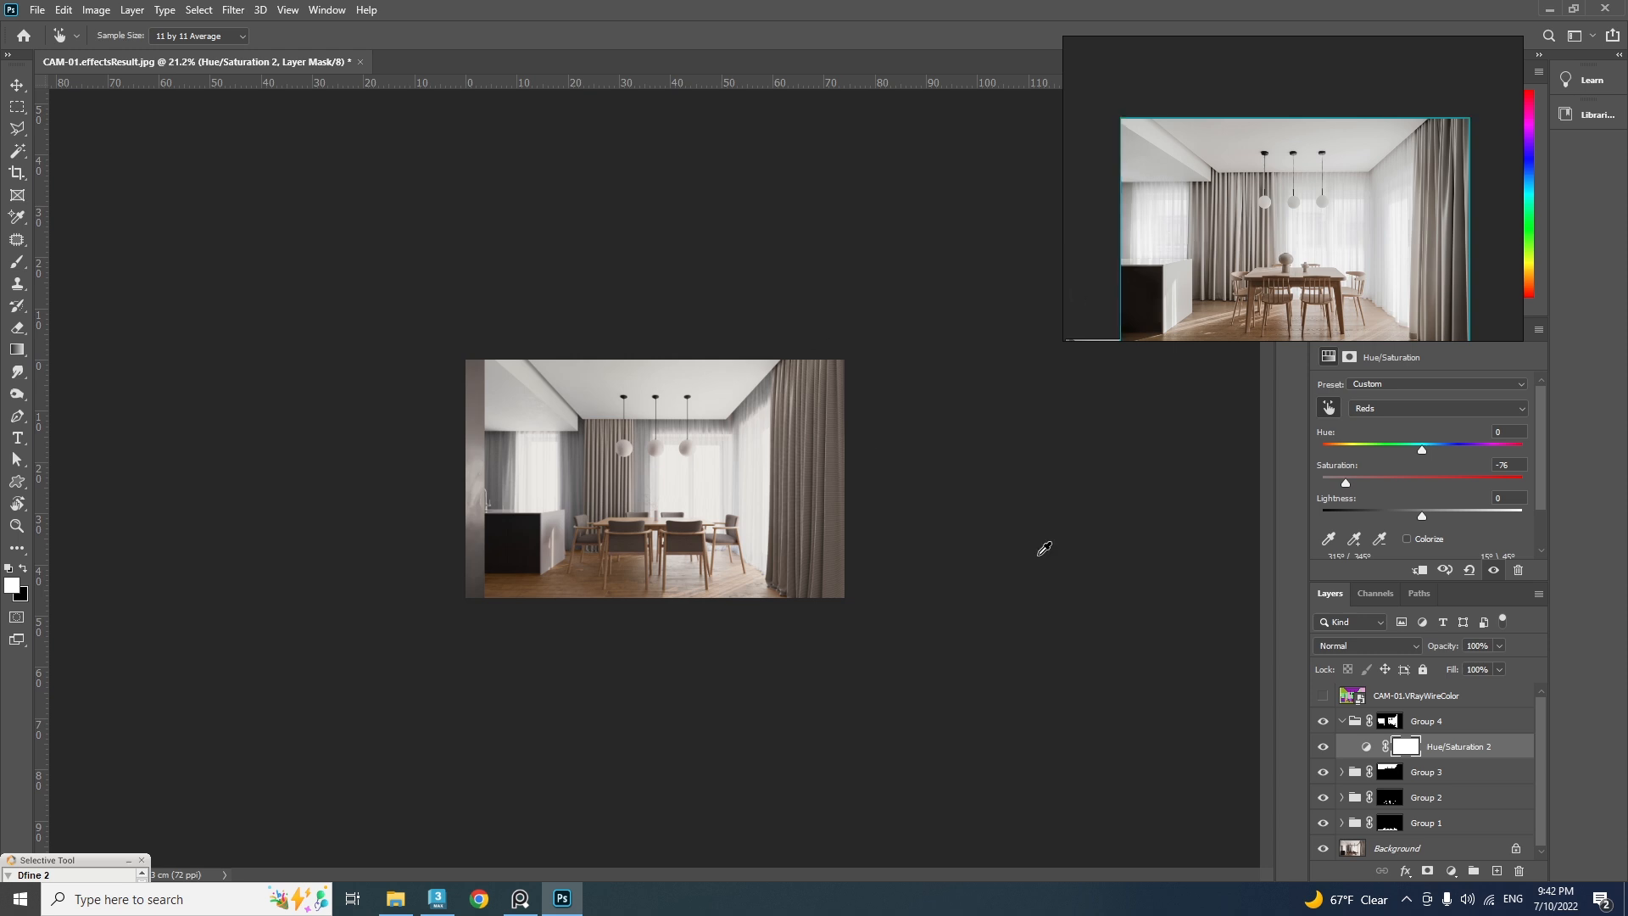
Set Yellow - Blue to +10 in Group 3's Color Balance, and place the reference photo beside the render for comparison
left_click(1341, 723)
key("m")
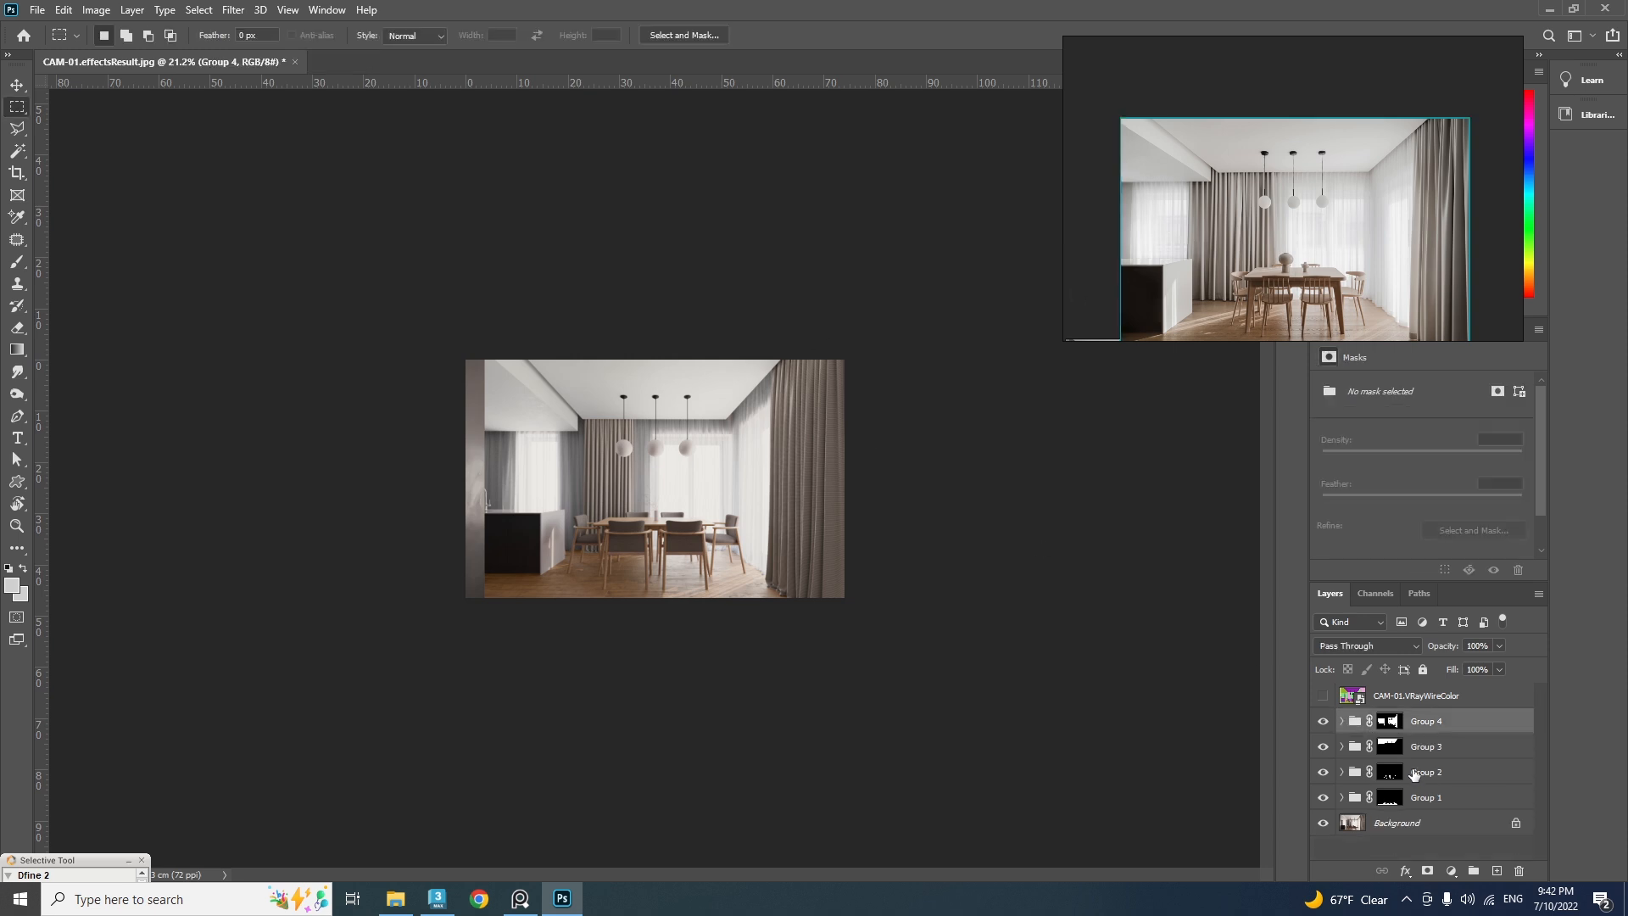
left_click(1422, 747)
left_click(1342, 746)
left_click(1450, 771)
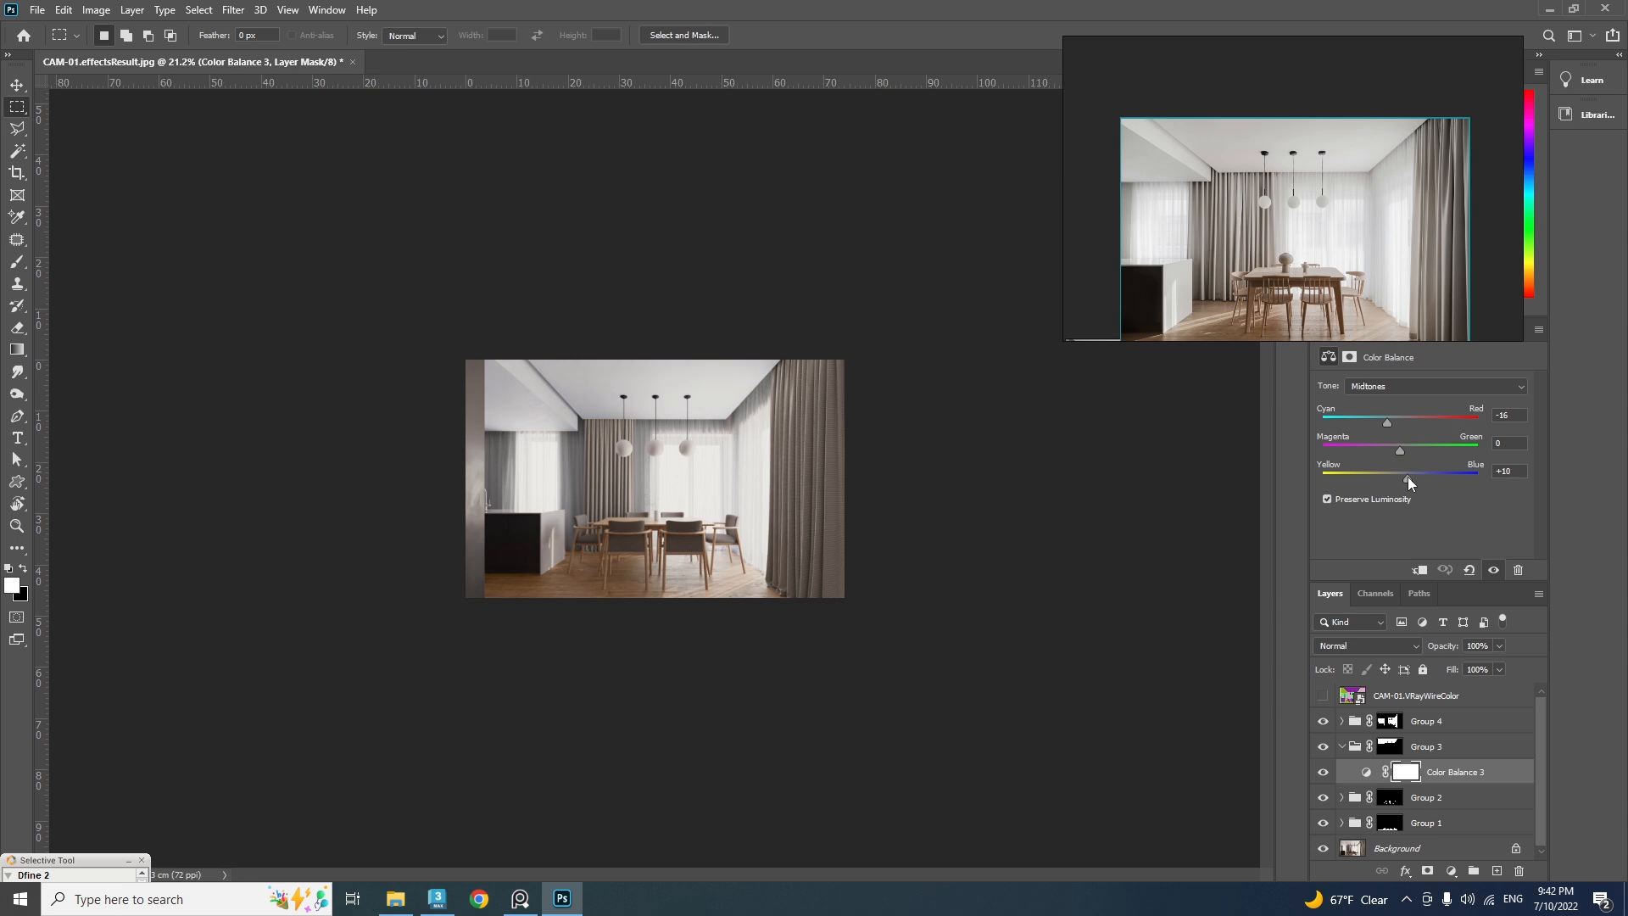
left_click_drag(1279, 242, 1035, 473)
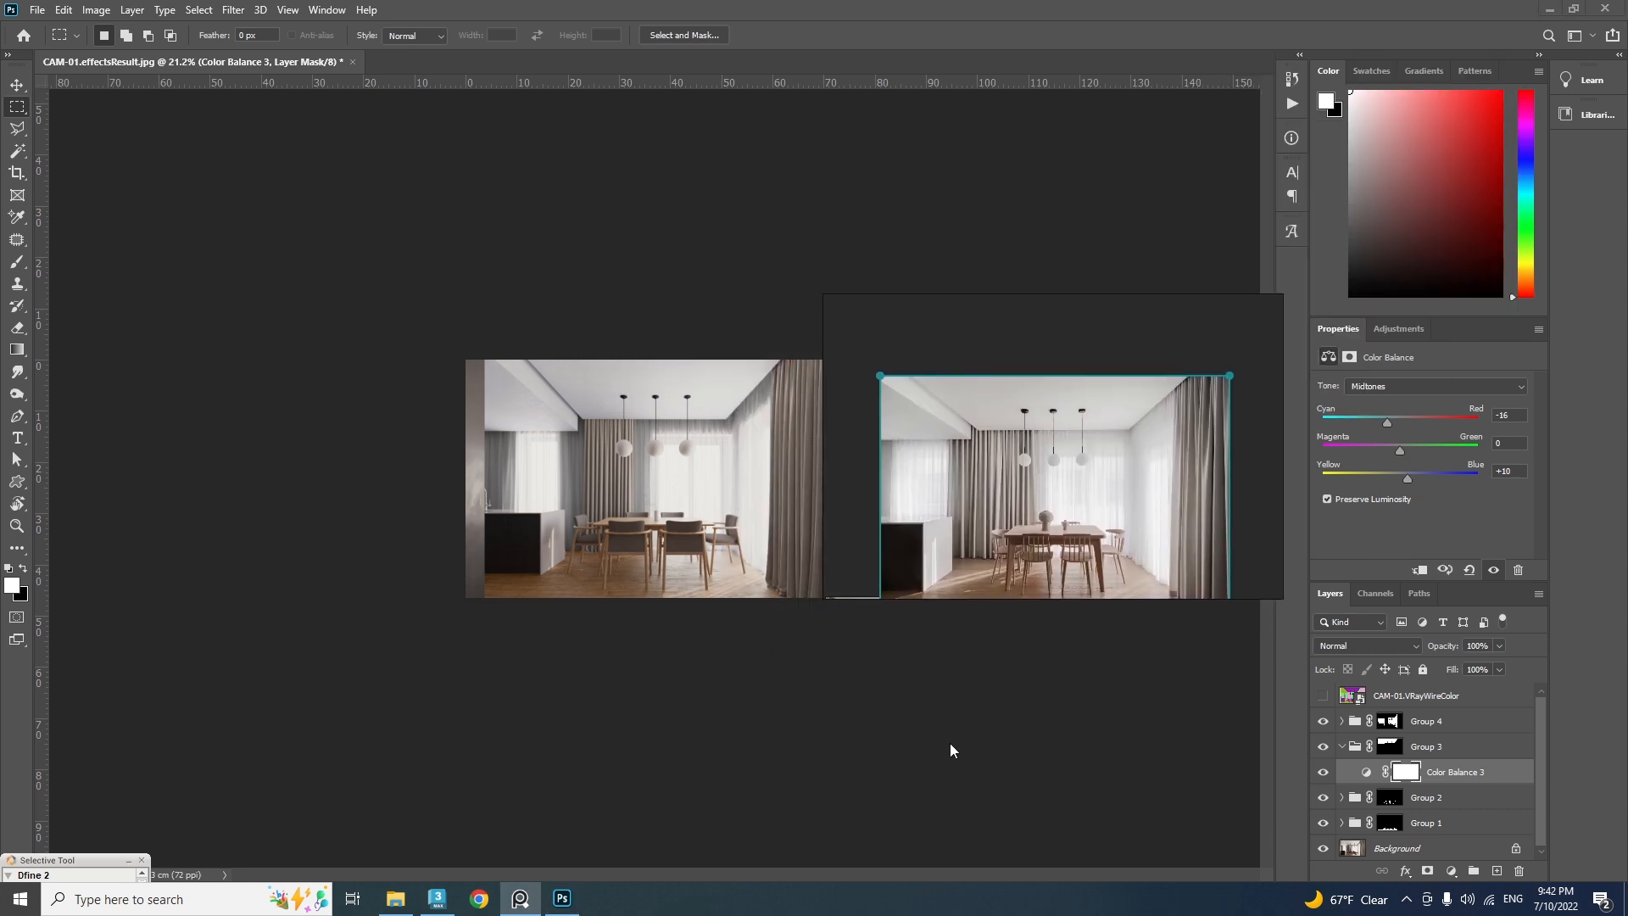
left_click(1341, 747)
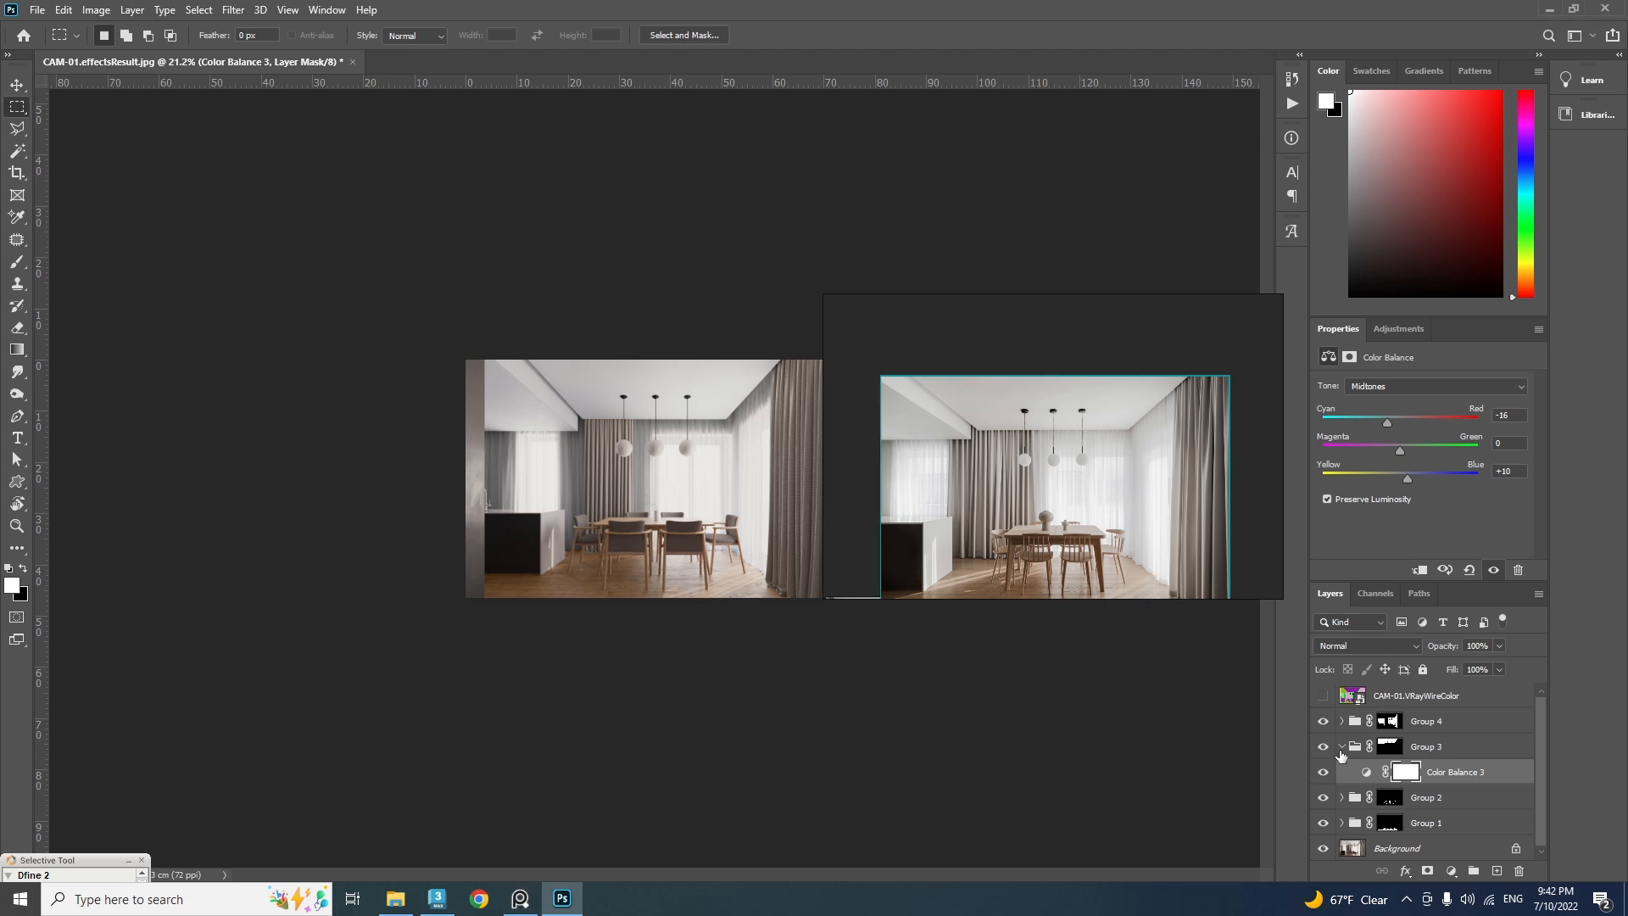
Sample the sheer curtain's Yellows in Group 4's Hue/Saturation adjustment and reduce their saturation to -100
left_click(1341, 722)
left_click(1442, 748)
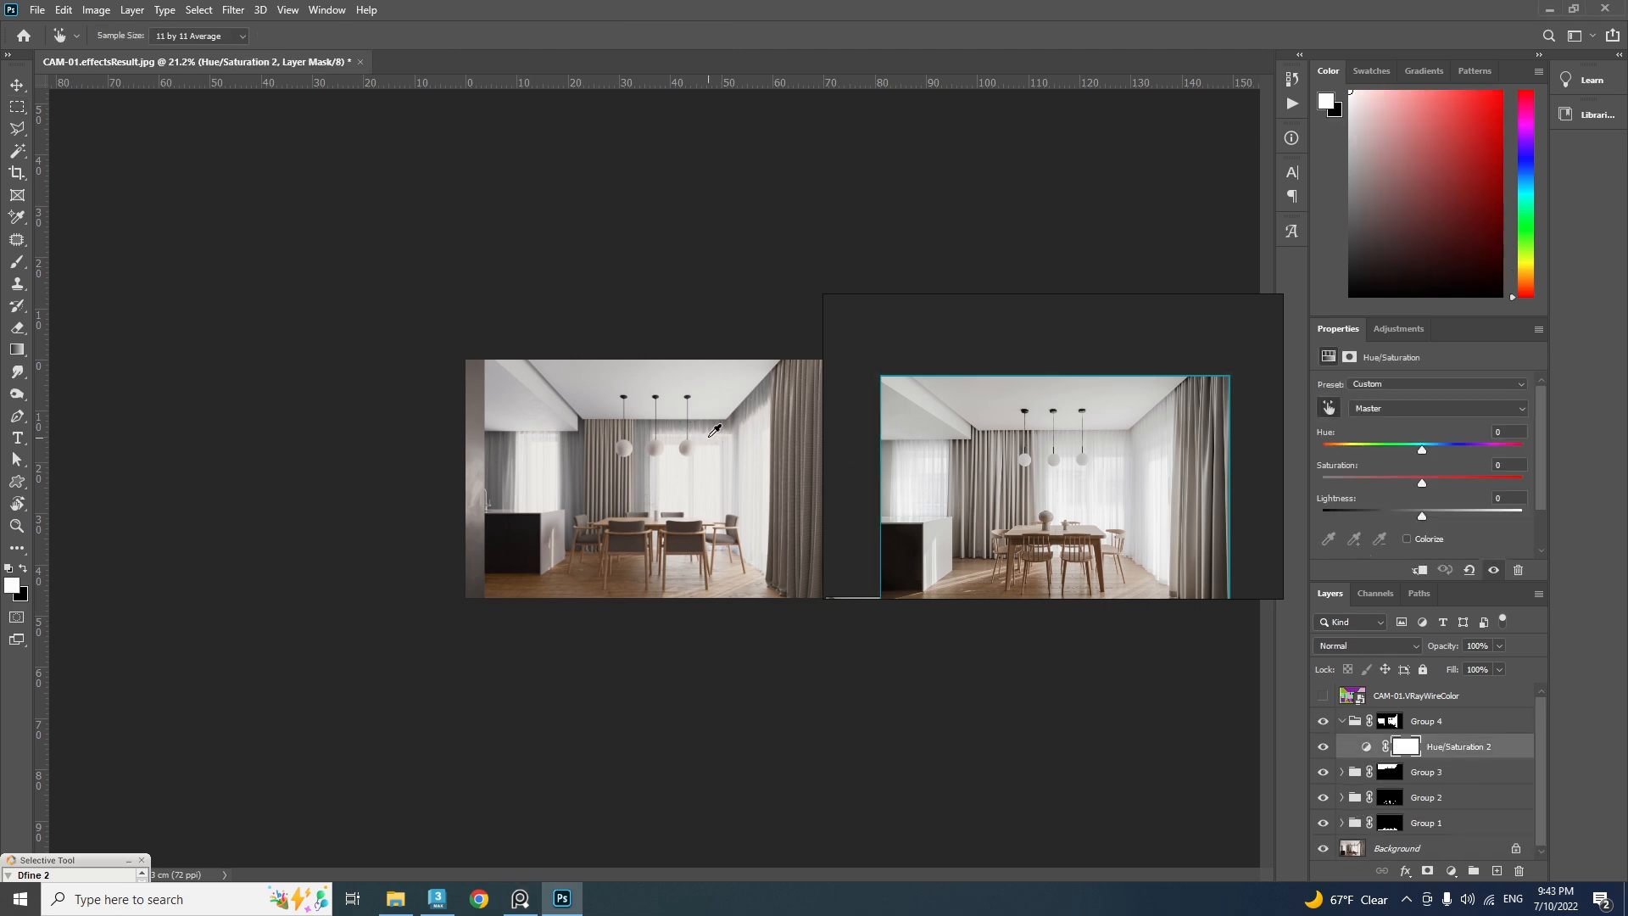
left_click_drag(715, 435, 715, 441)
left_click(717, 466)
left_click_drag(710, 473, 607, 484)
Add a Color Balance above the Hue/Saturation in Group 4 with Cyan - Red -3 and Yellow - Blue -1
left_click(1451, 871)
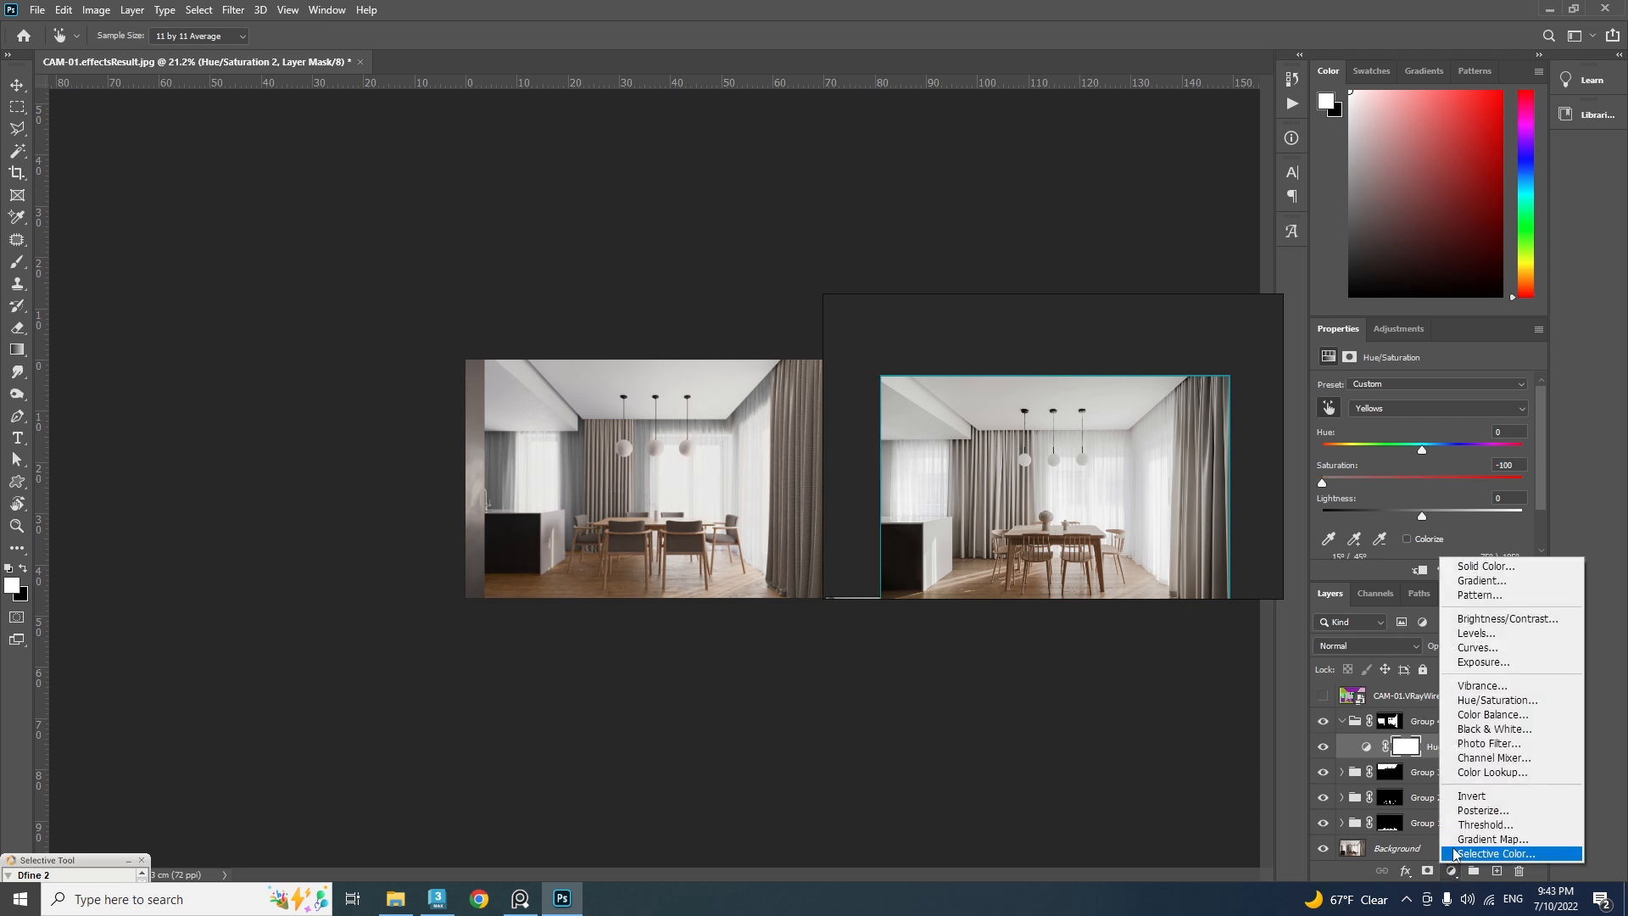
left_click(1484, 720)
left_click_drag(1399, 422, 1392, 422)
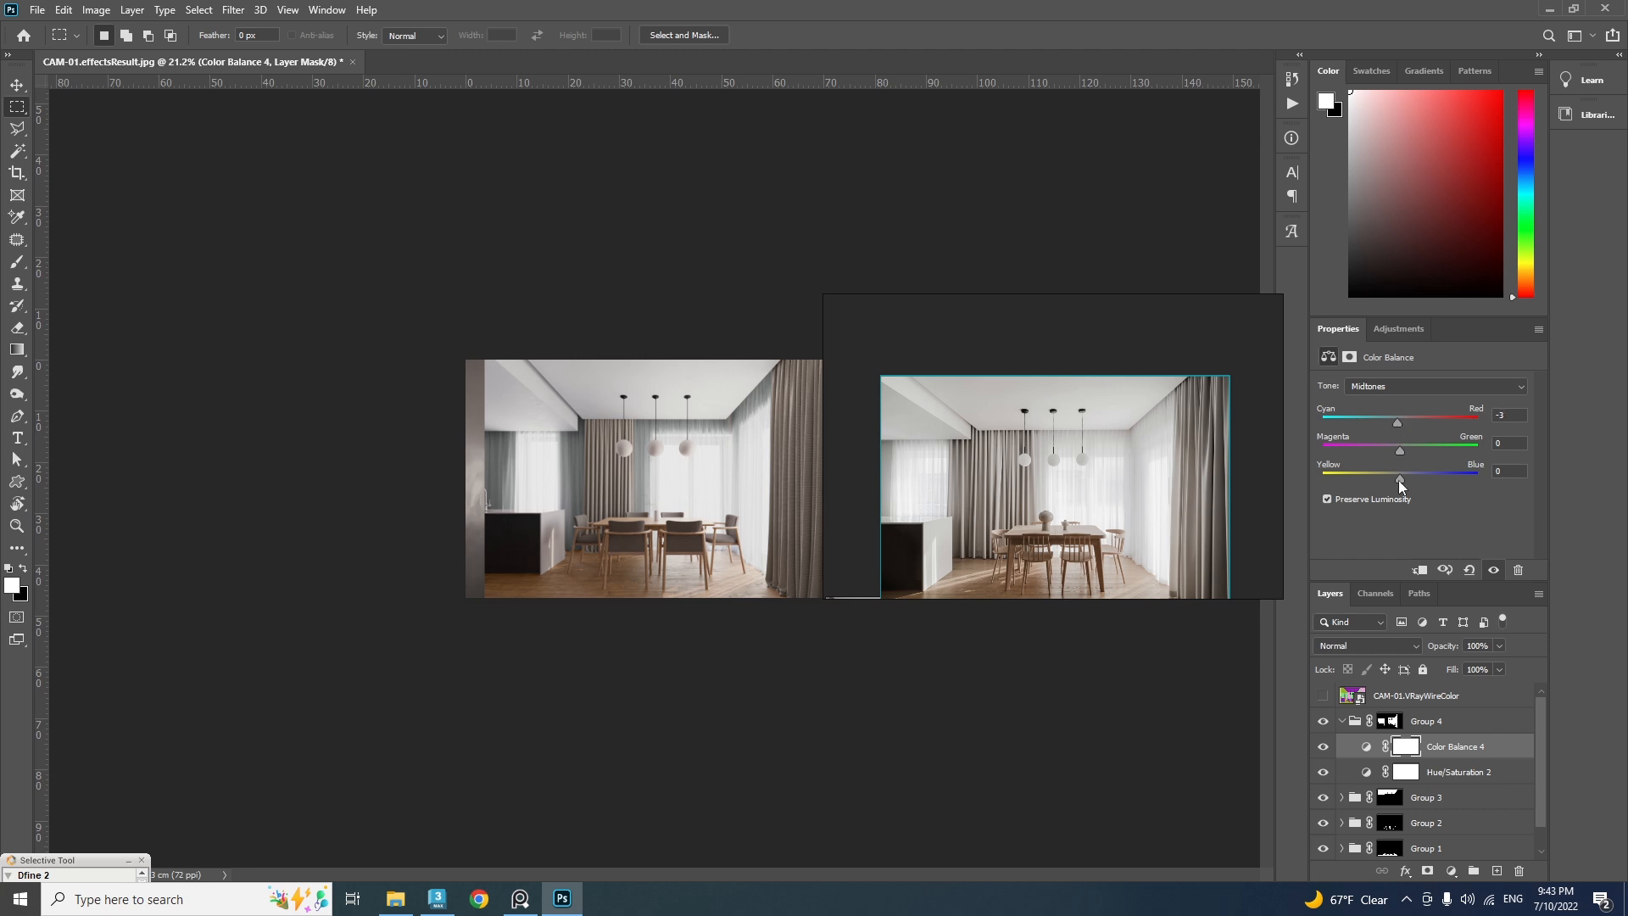
left_click_drag(1400, 481, 1406, 481)
key("ctrl+0")
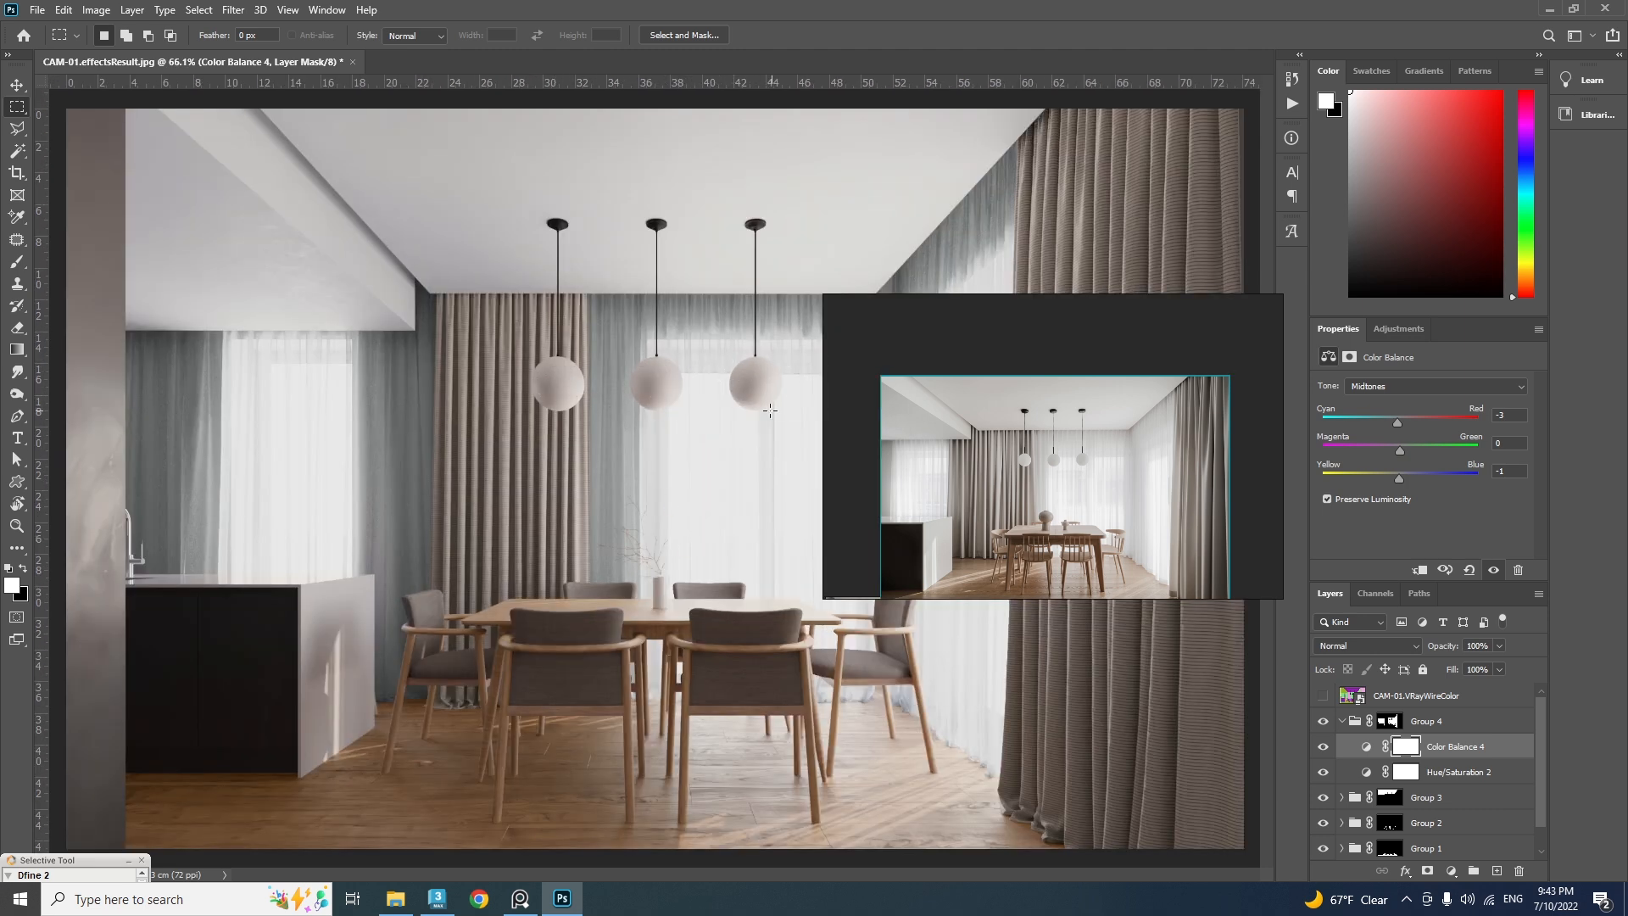
left_click(1341, 721)
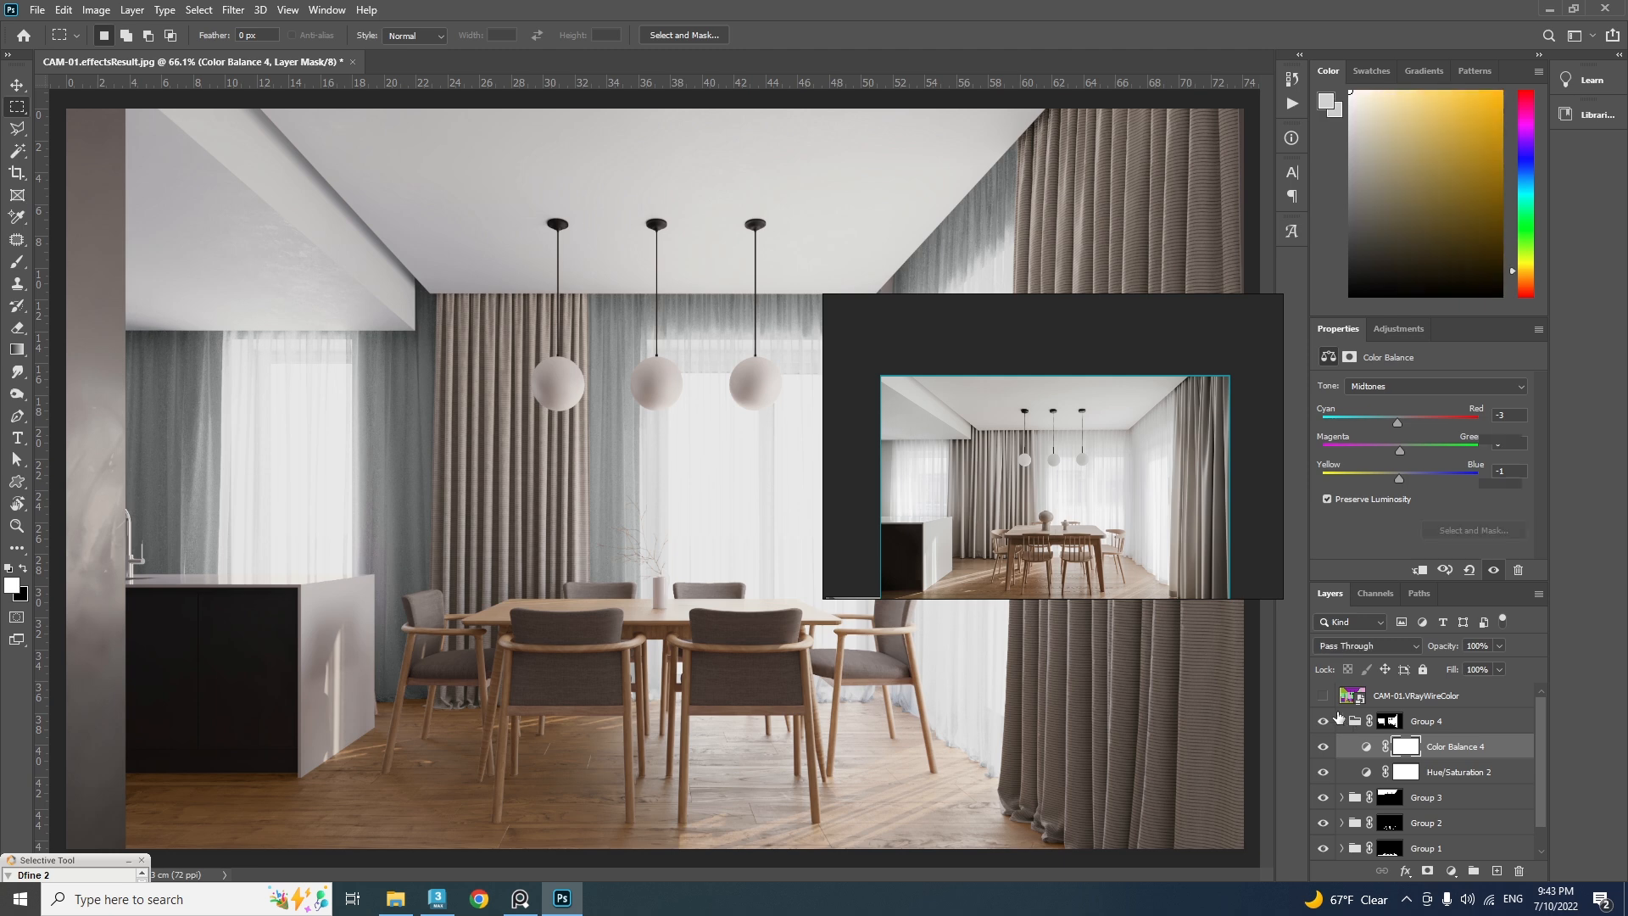
Show the wire colour layer and select the three pendant lamps by their black colour
left_click(1323, 696)
left_click(1425, 696)
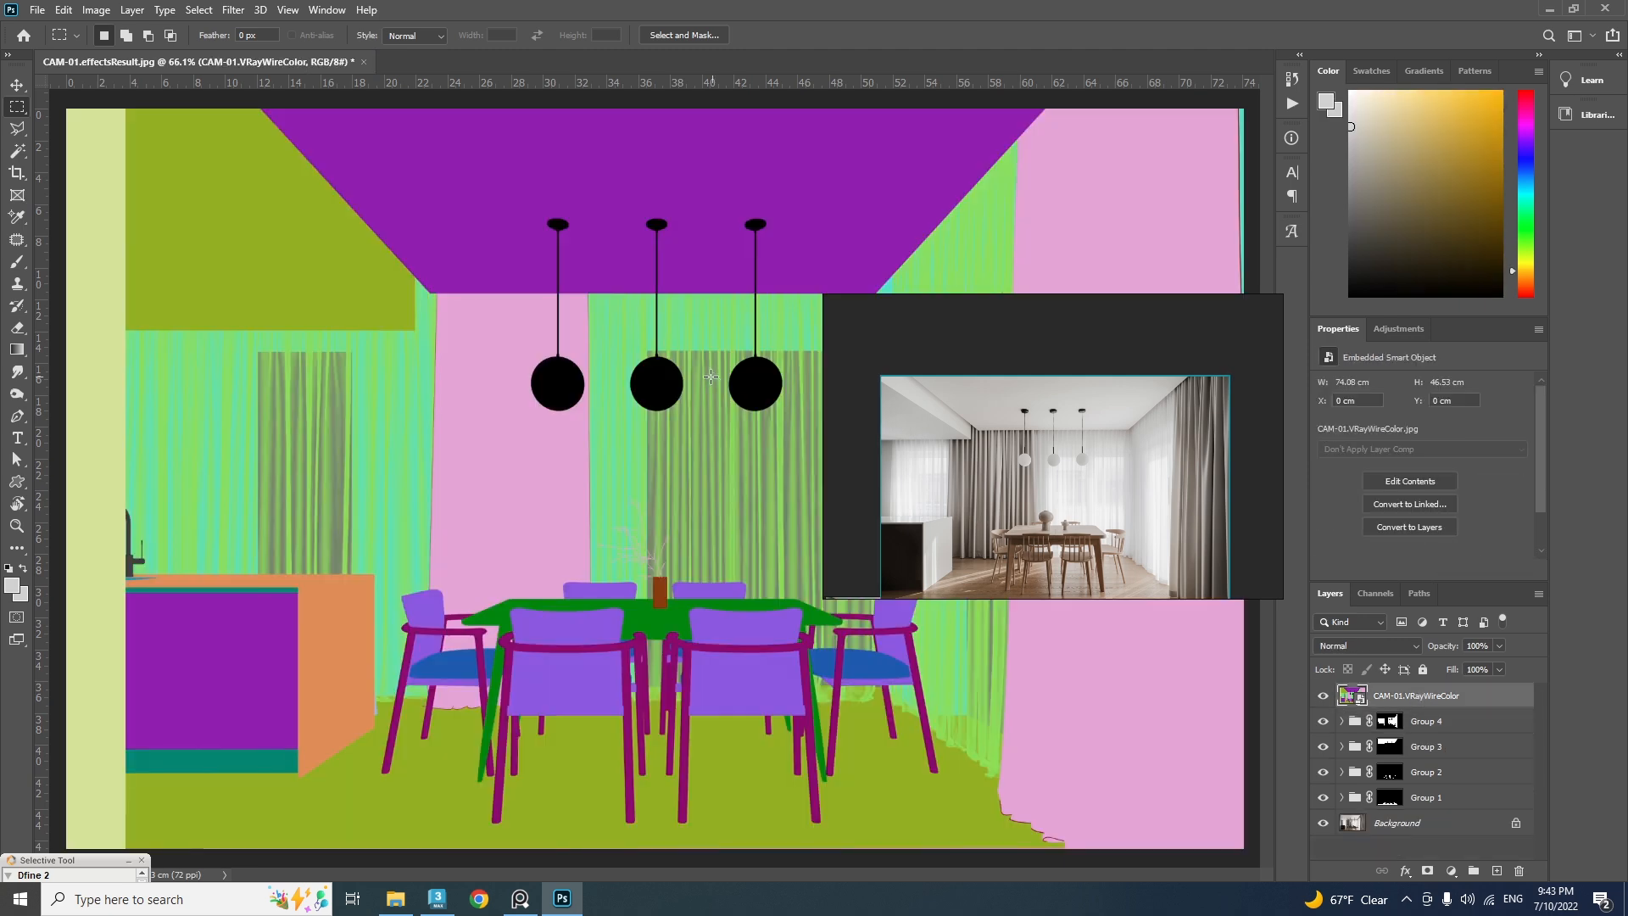
left_click(17, 150)
left_click(558, 389)
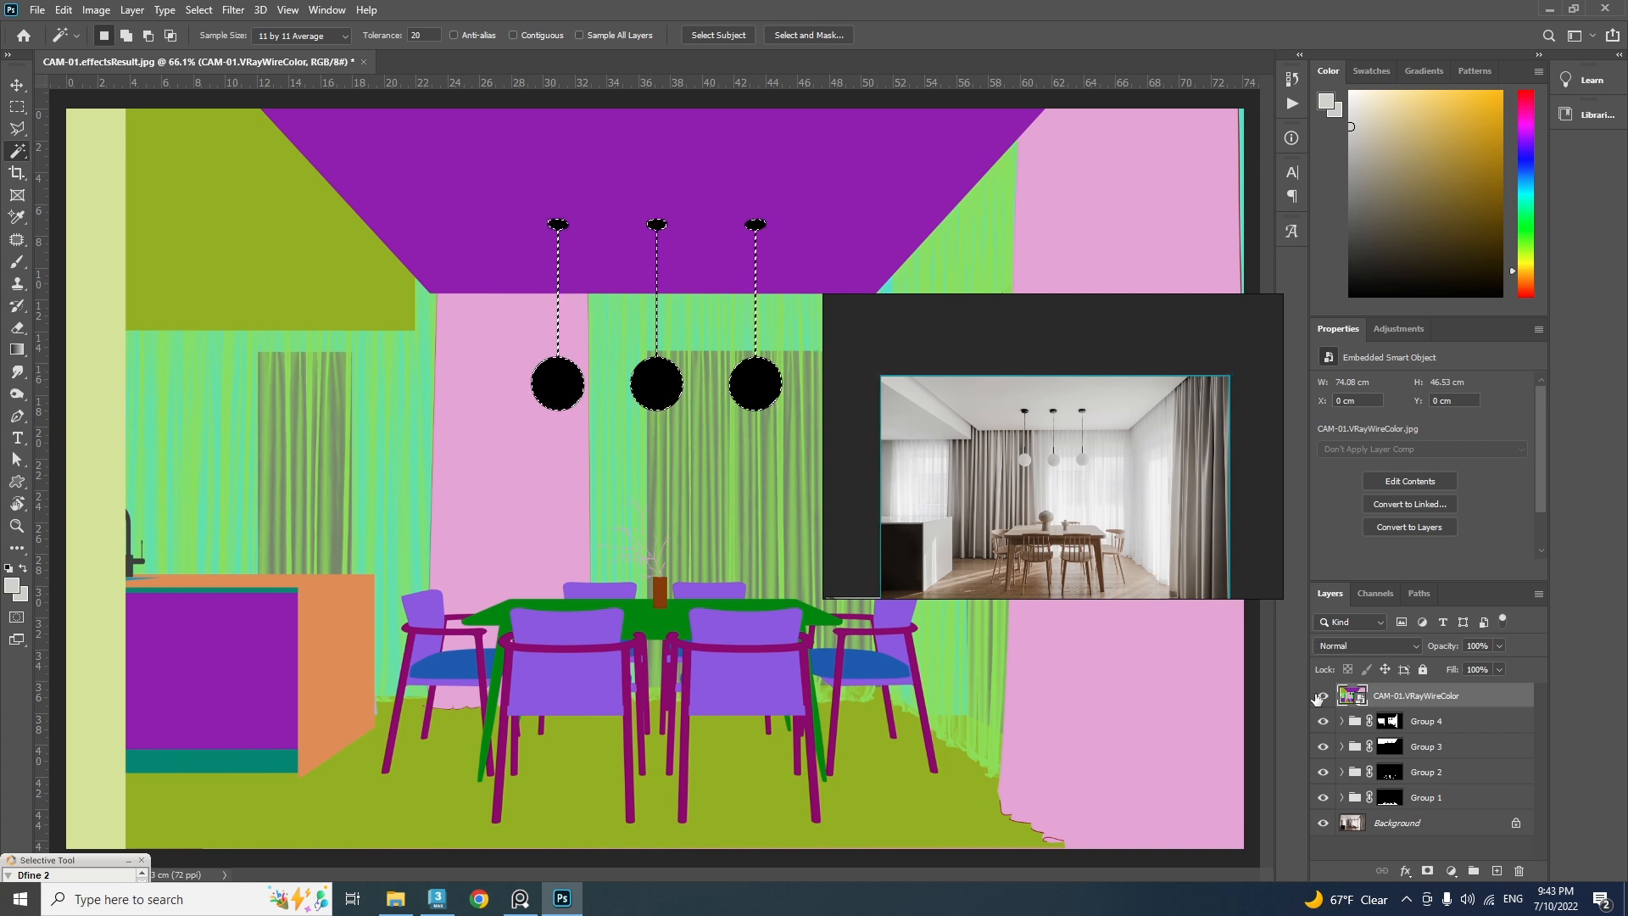
Hide the wire colour layer and create a group above Group 4 masked to the pendant lamp selection
left_click(1324, 696)
left_click(1389, 721)
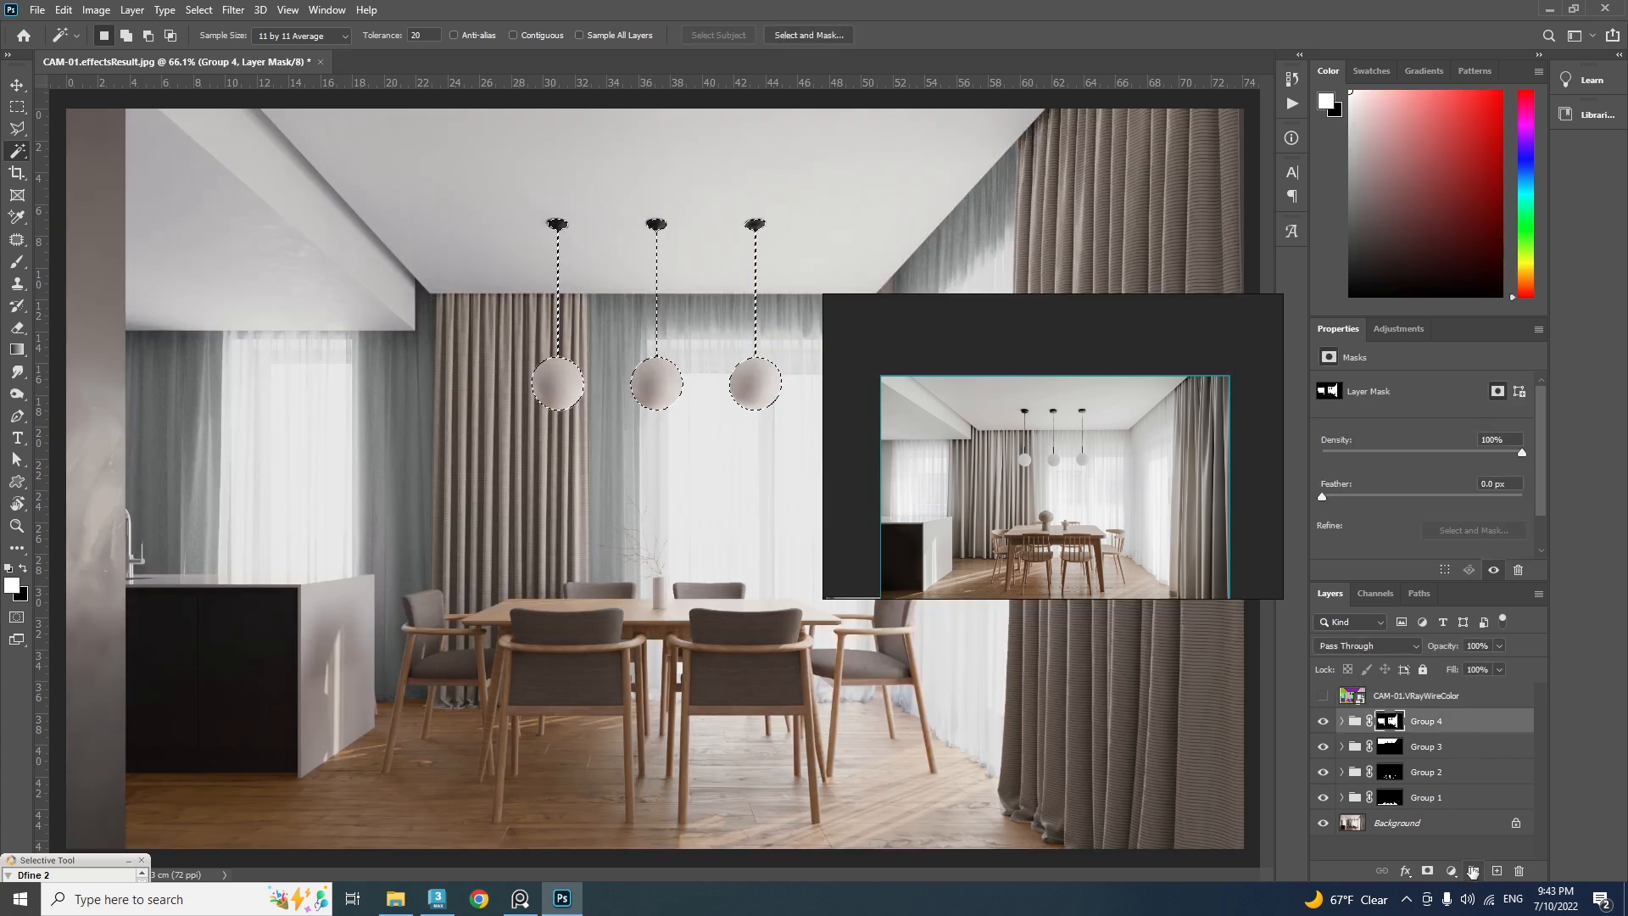
left_click(1474, 871)
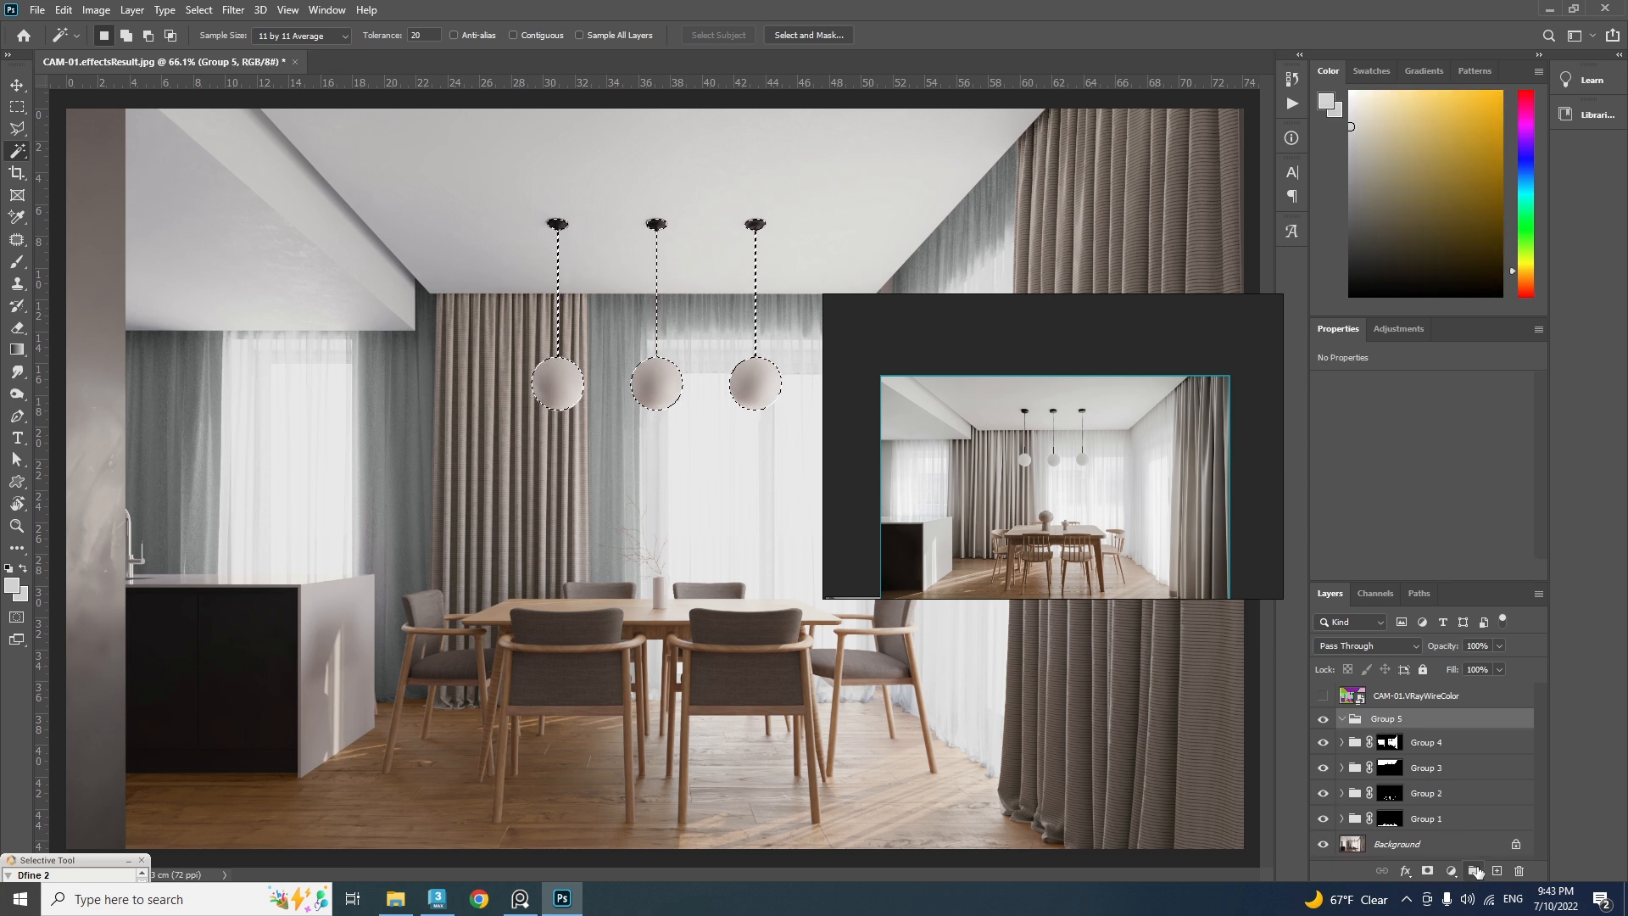
left_click(1430, 872)
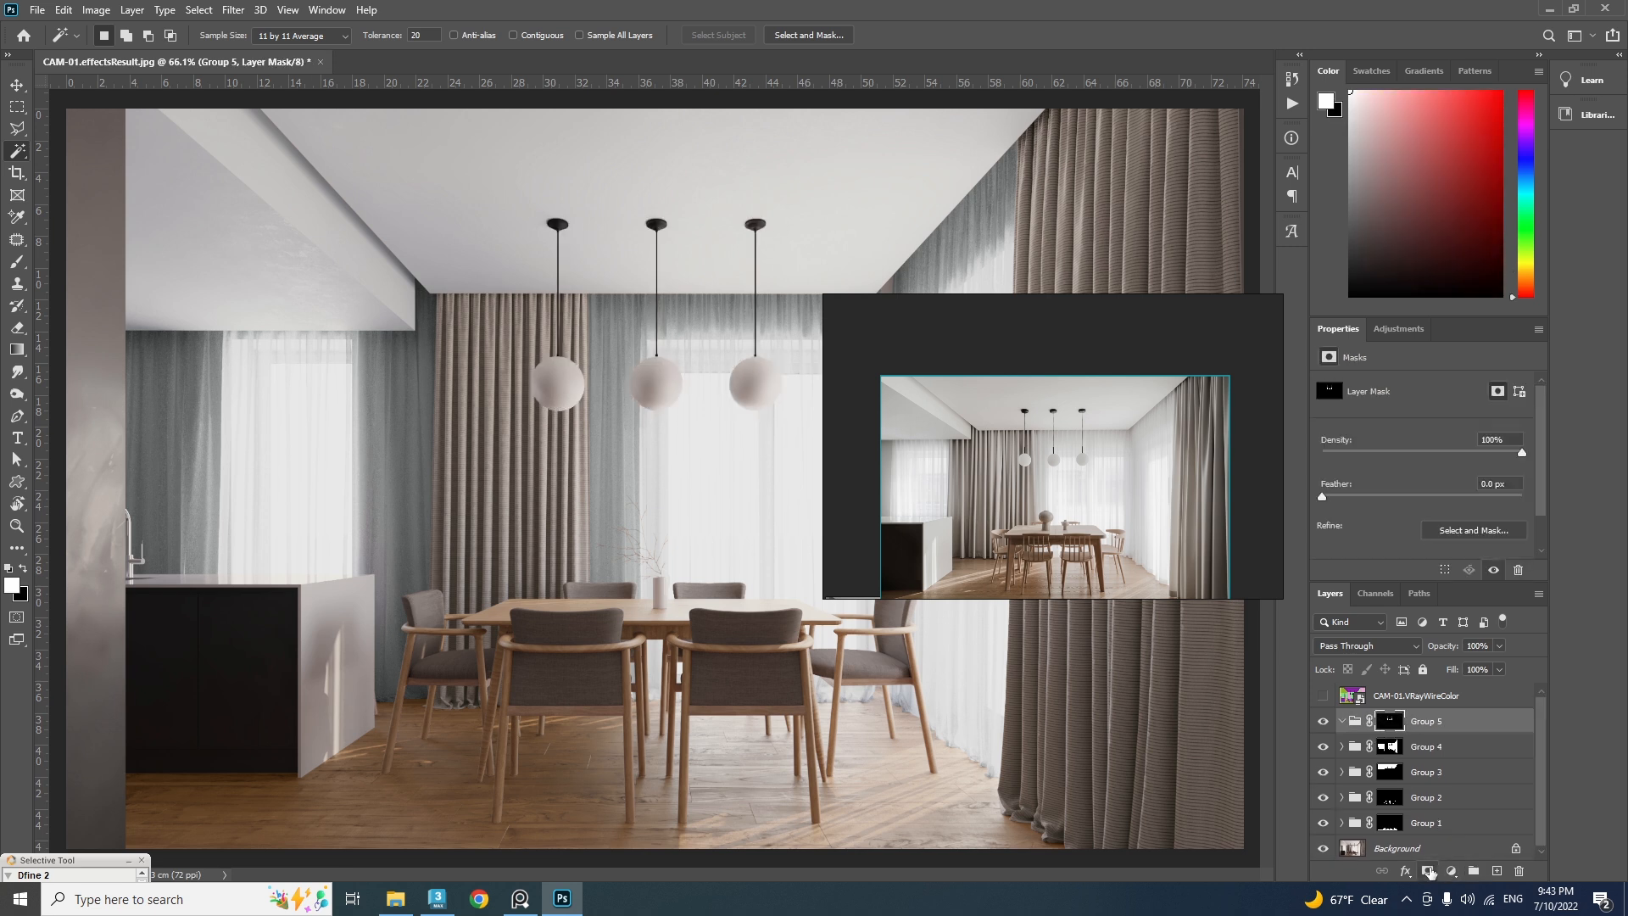
Add a Hue/Saturation in Group 5 with the lamps' Reds at saturation -100, and move the reference photo clear of the render
left_click(1452, 870)
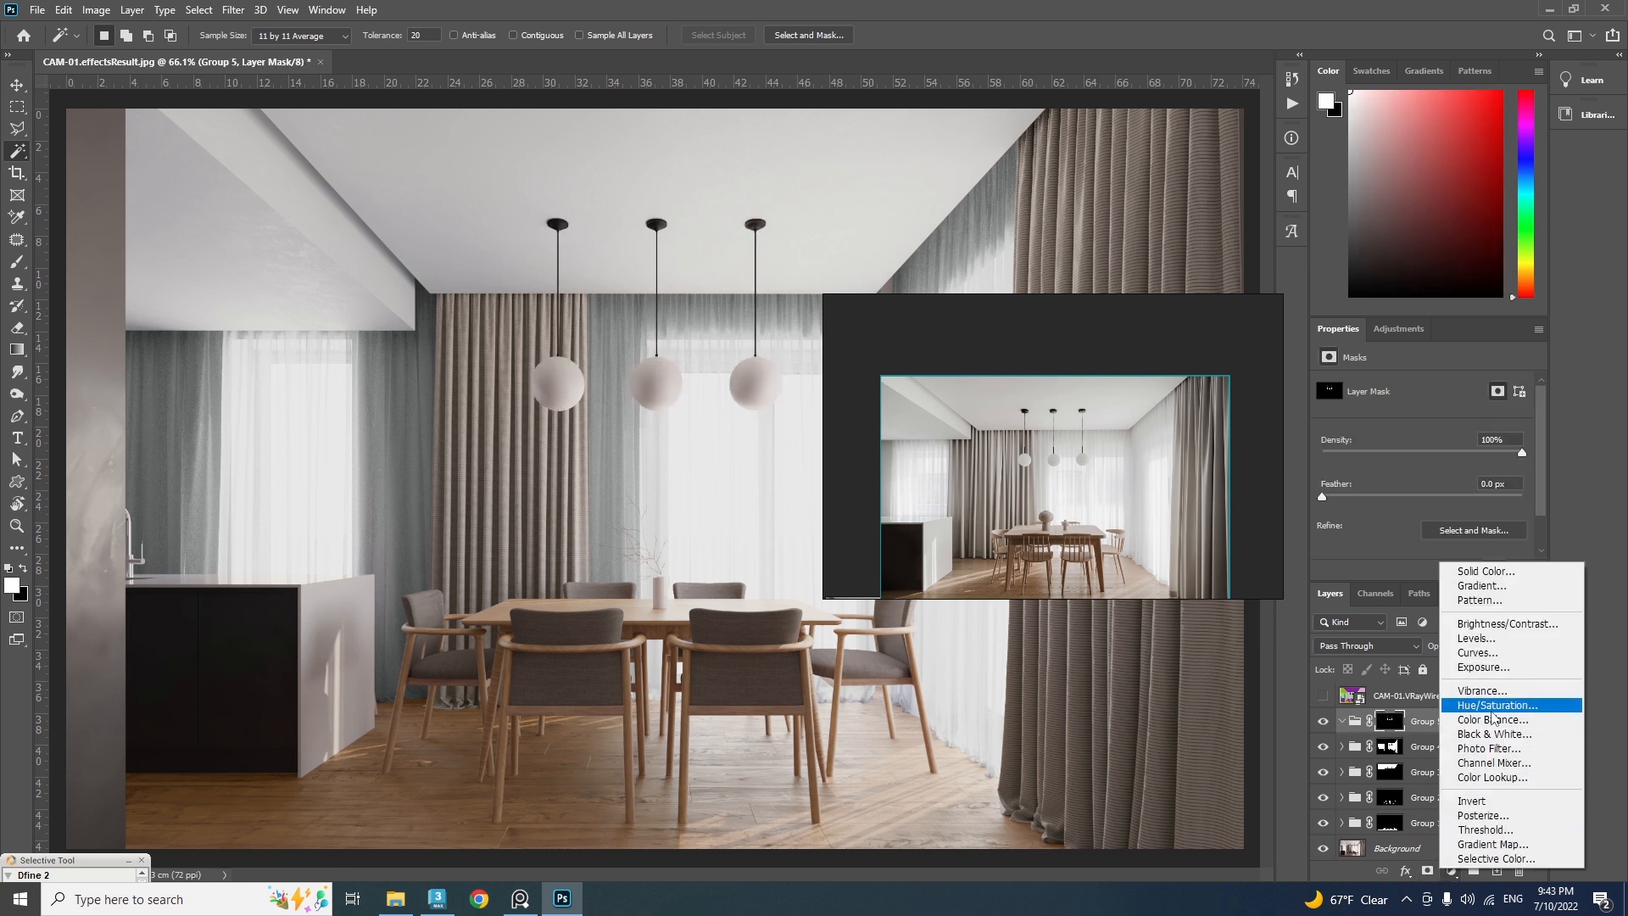
left_click(1493, 706)
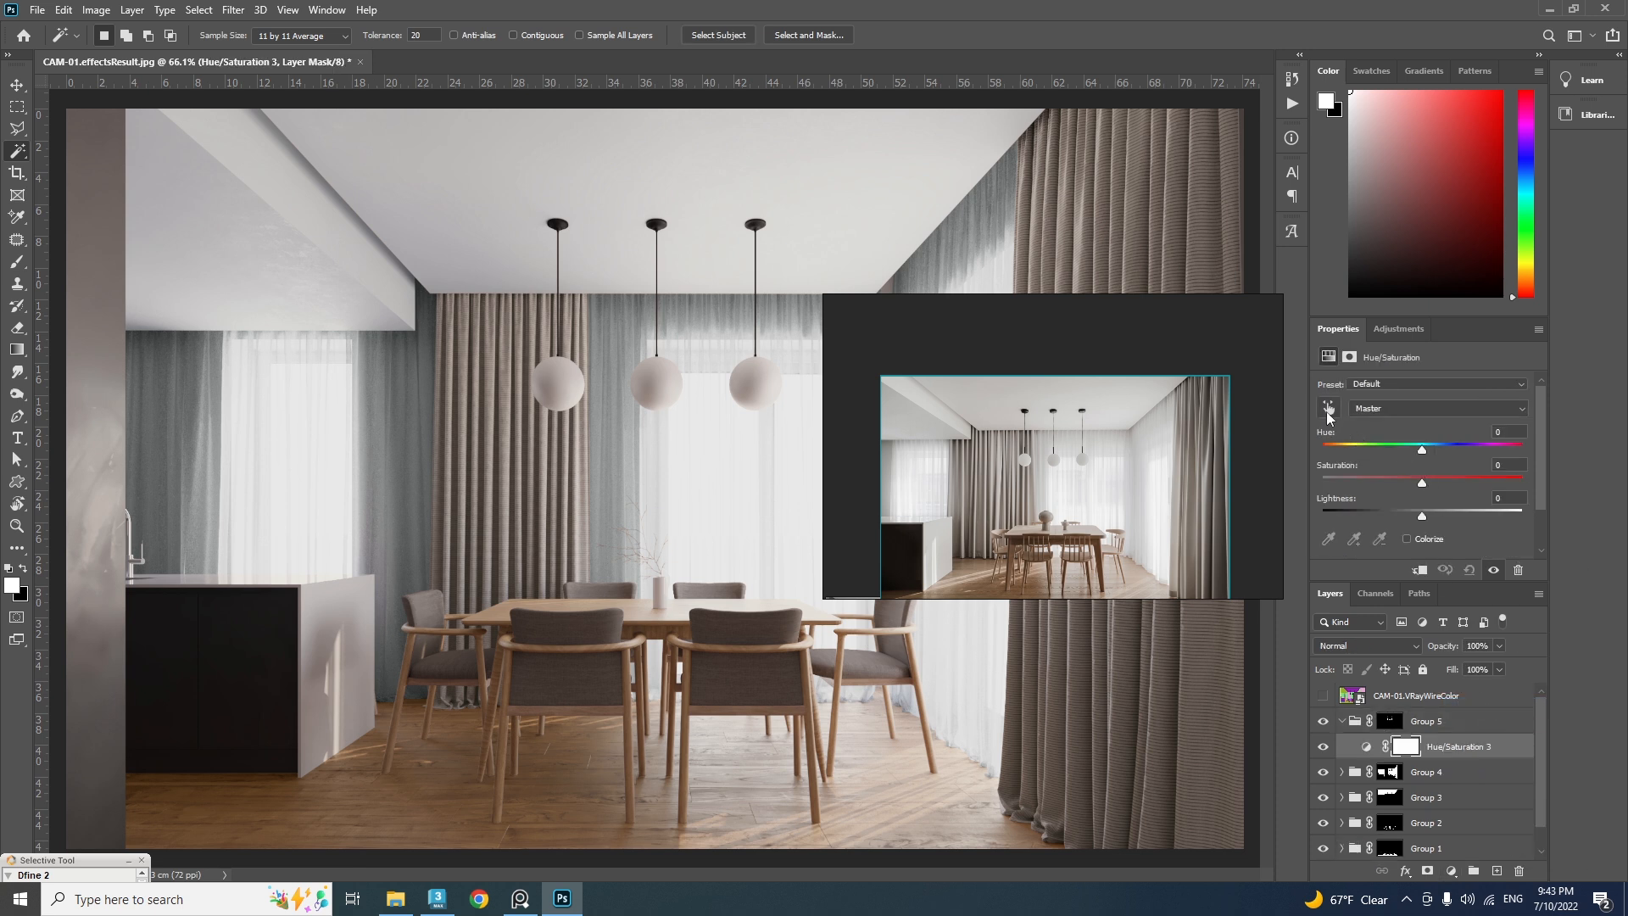
left_click(1328, 408)
left_click(759, 375)
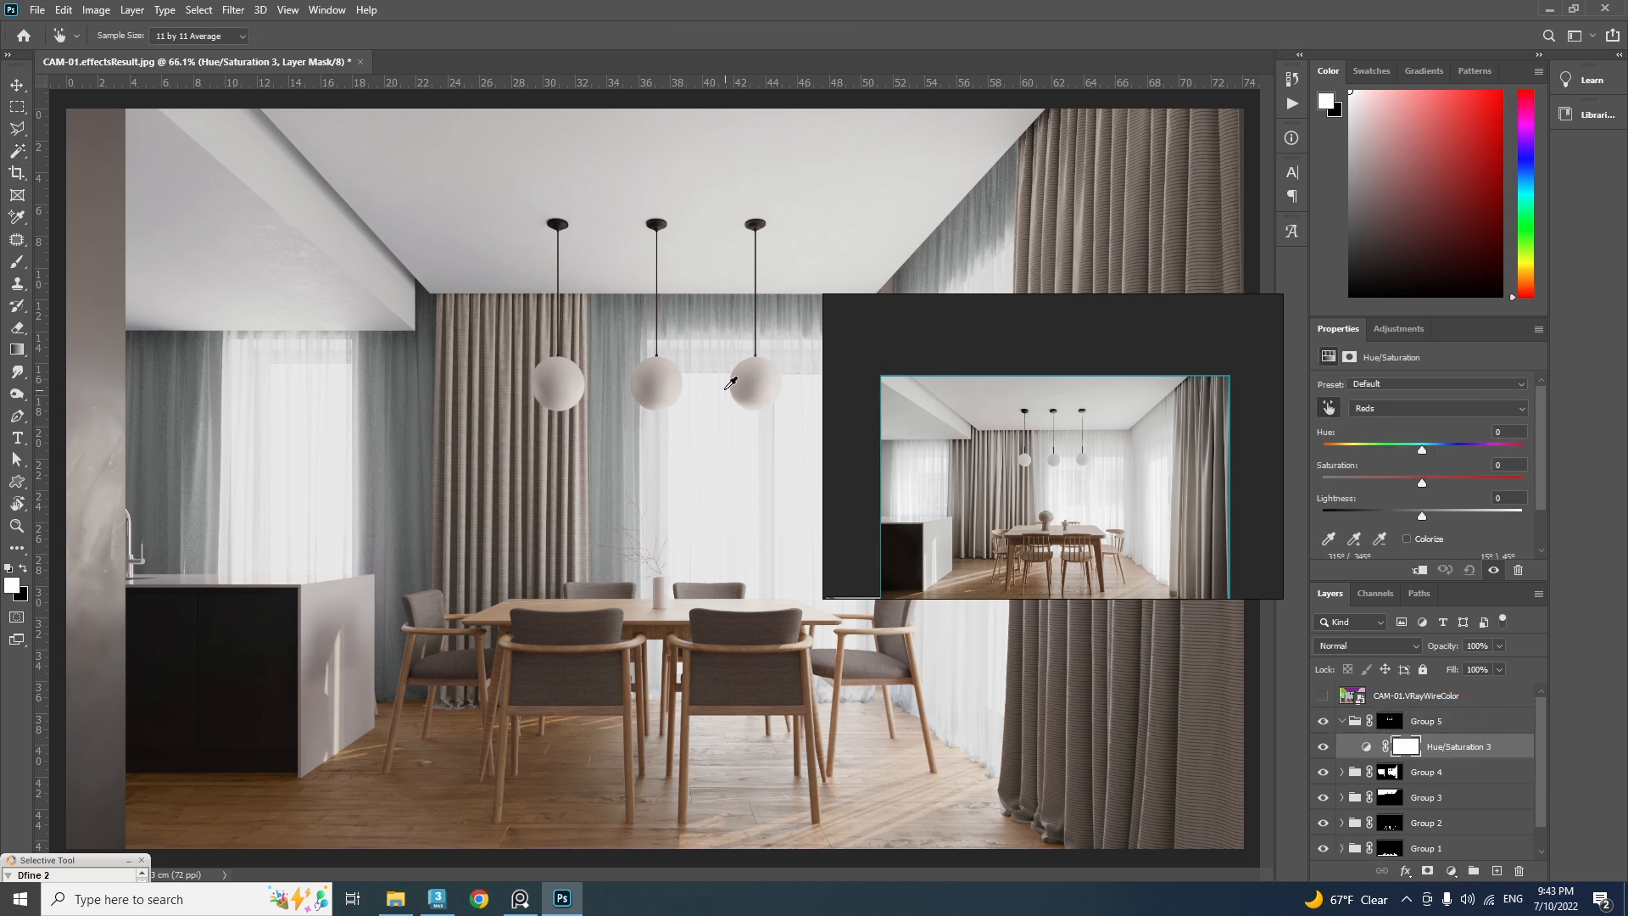
left_click_drag(1423, 482, 1404, 491)
scroll(435, 569, "down", 5, "alt")
scroll(439, 563, "down", 1, "alt")
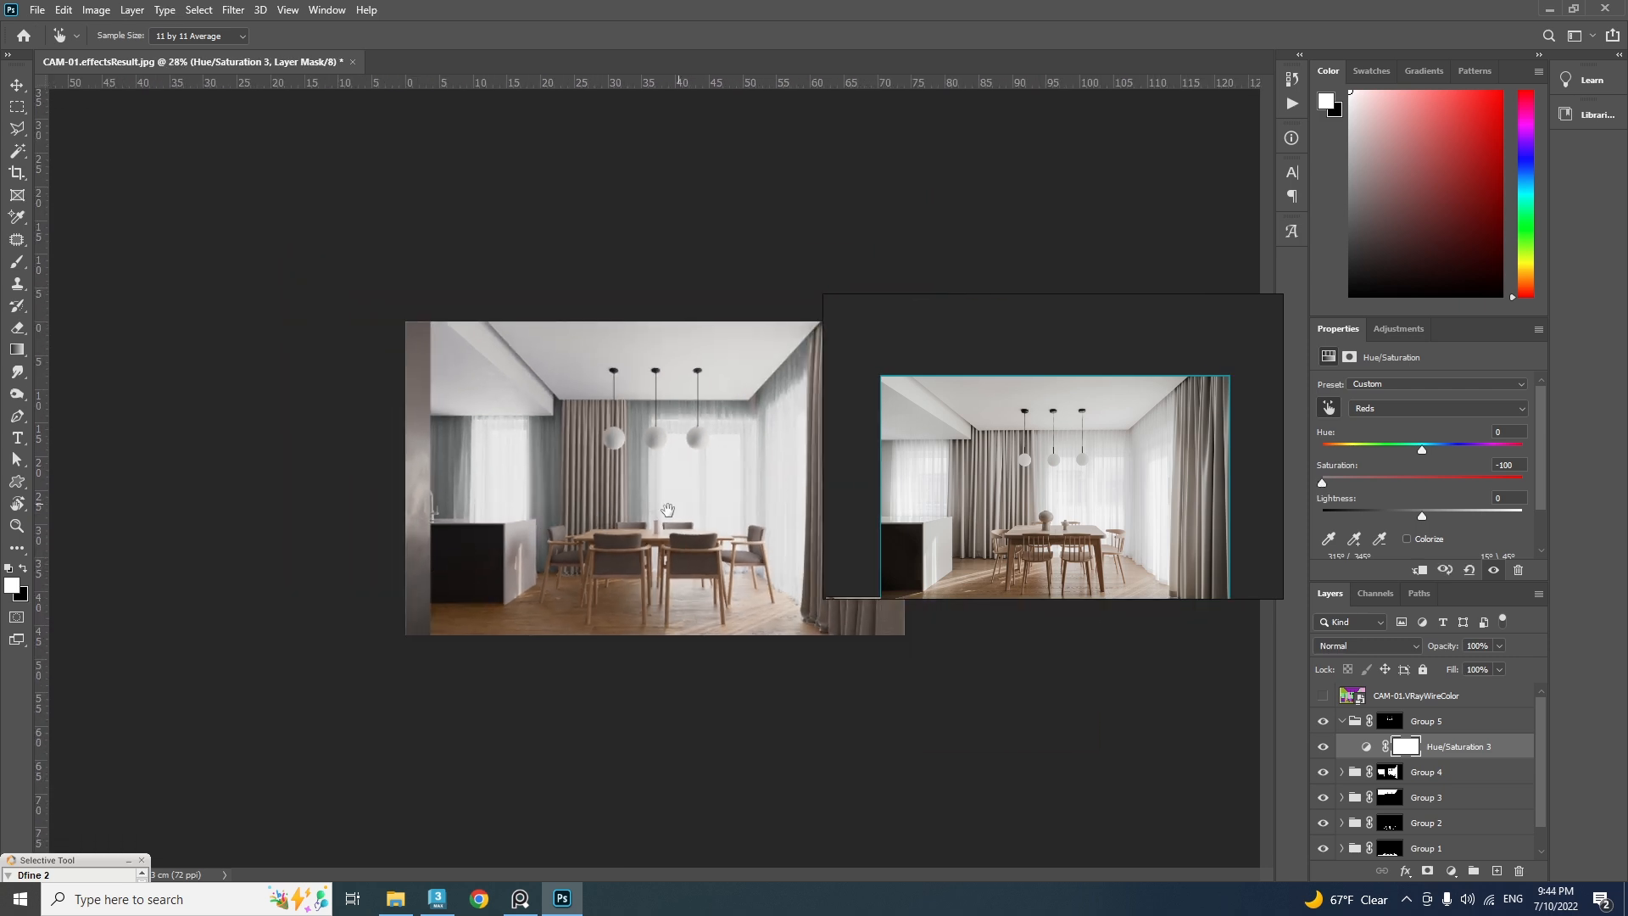
scroll(716, 452, "up", 3, "alt")
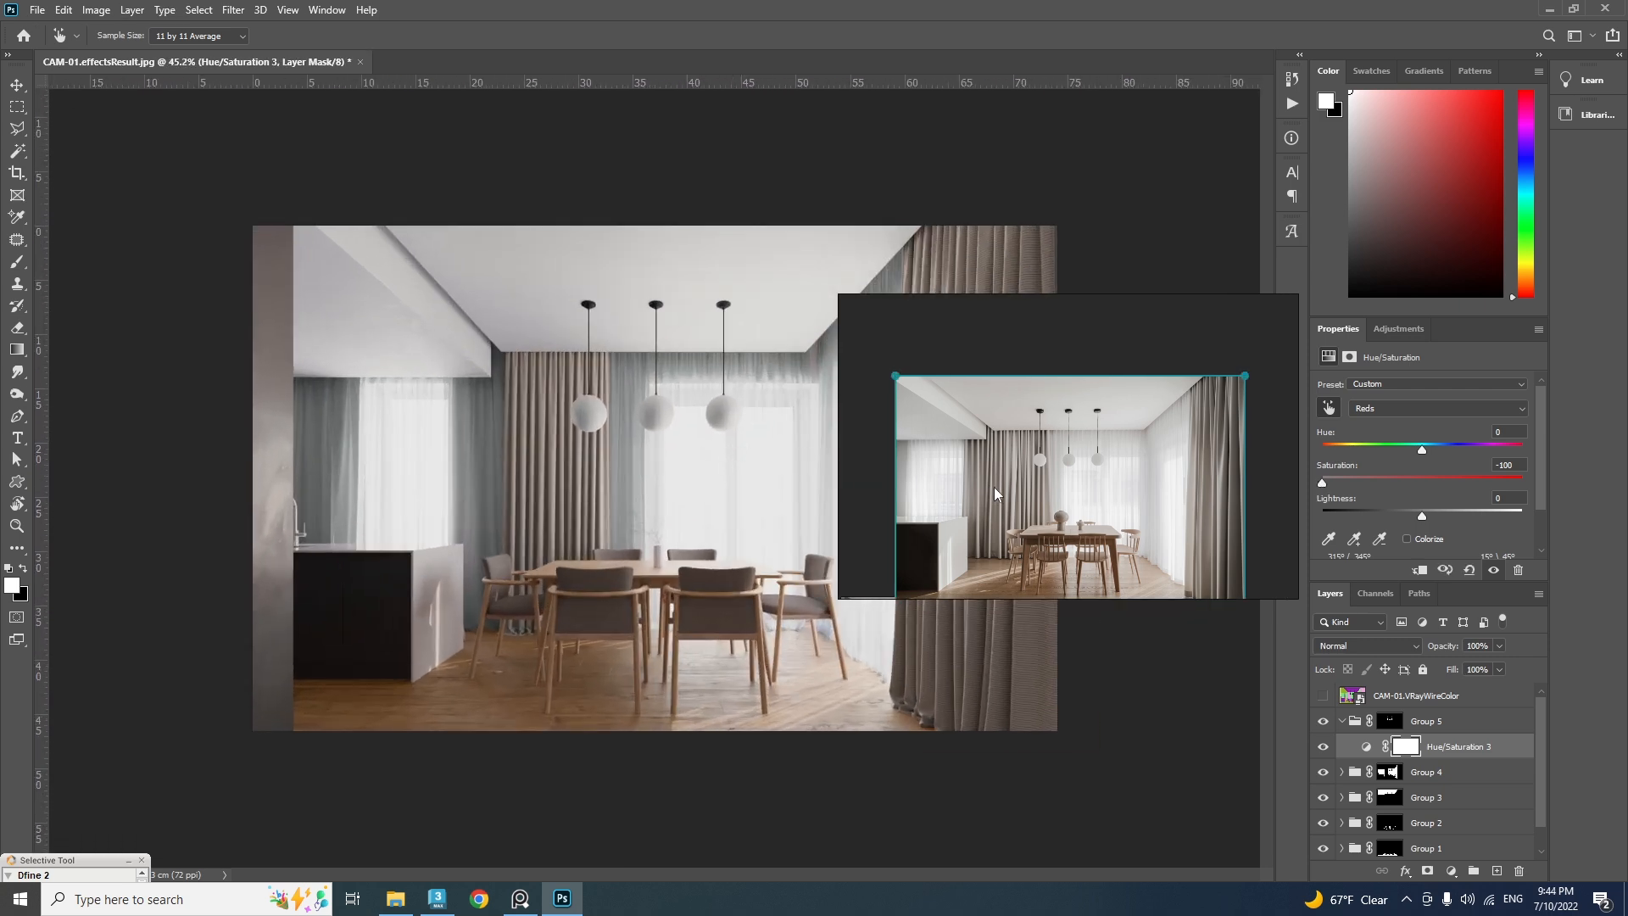
left_click_drag(976, 487, 1221, 338)
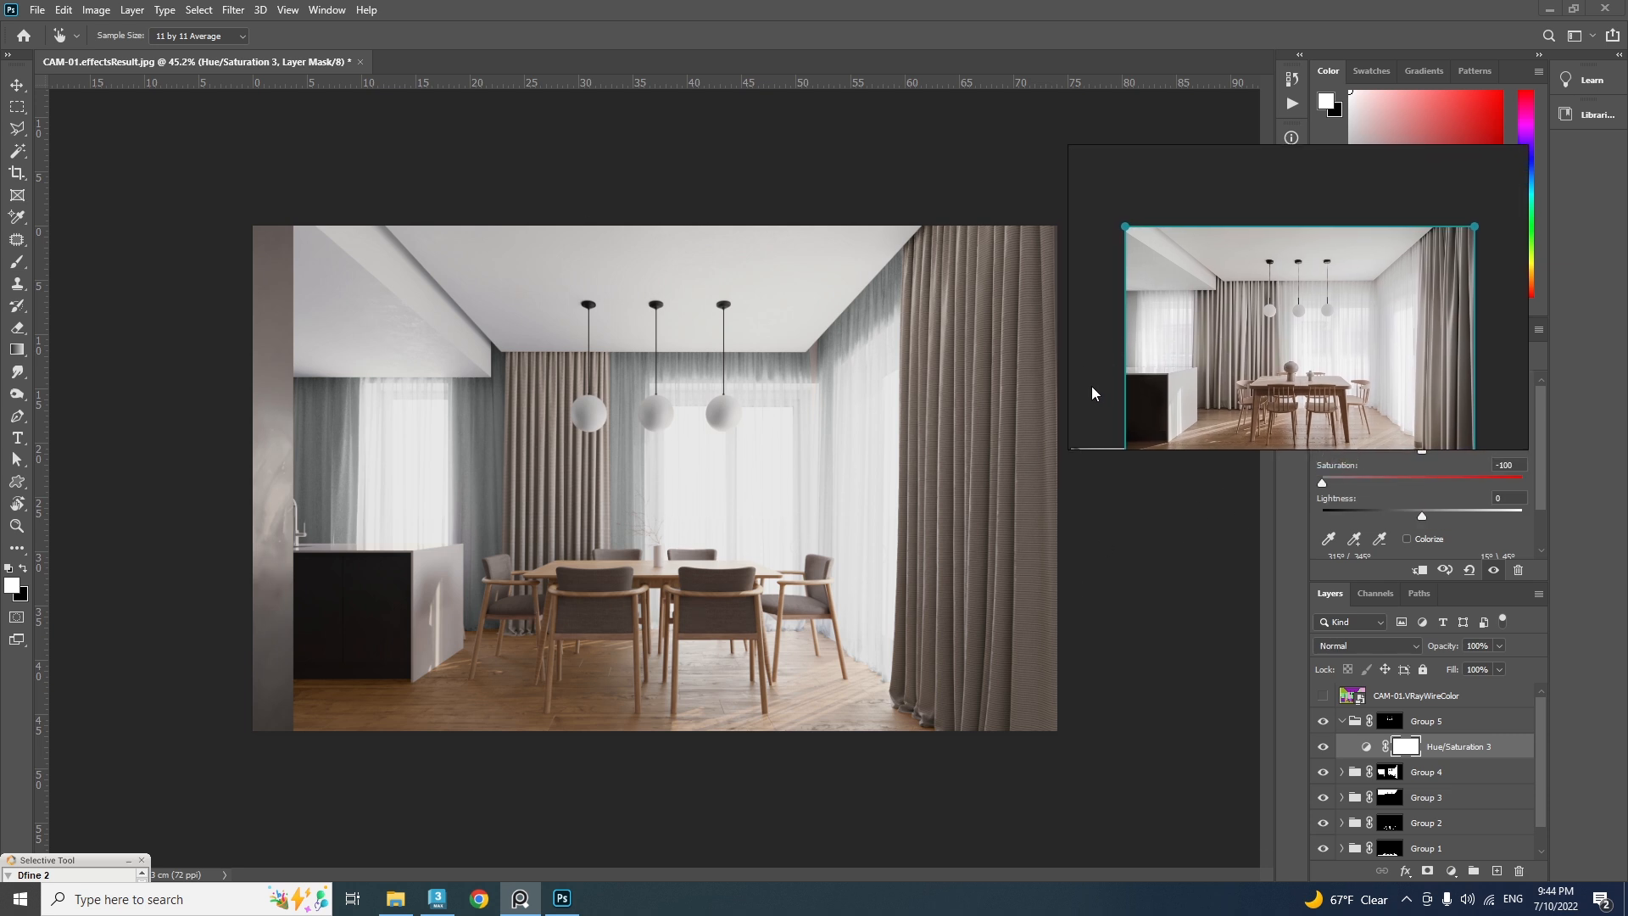
Stamp all visible layers into a new layer above the collapsed Group 5 and convert it to a smart object
left_click_drag(1091, 385, 1619, 602)
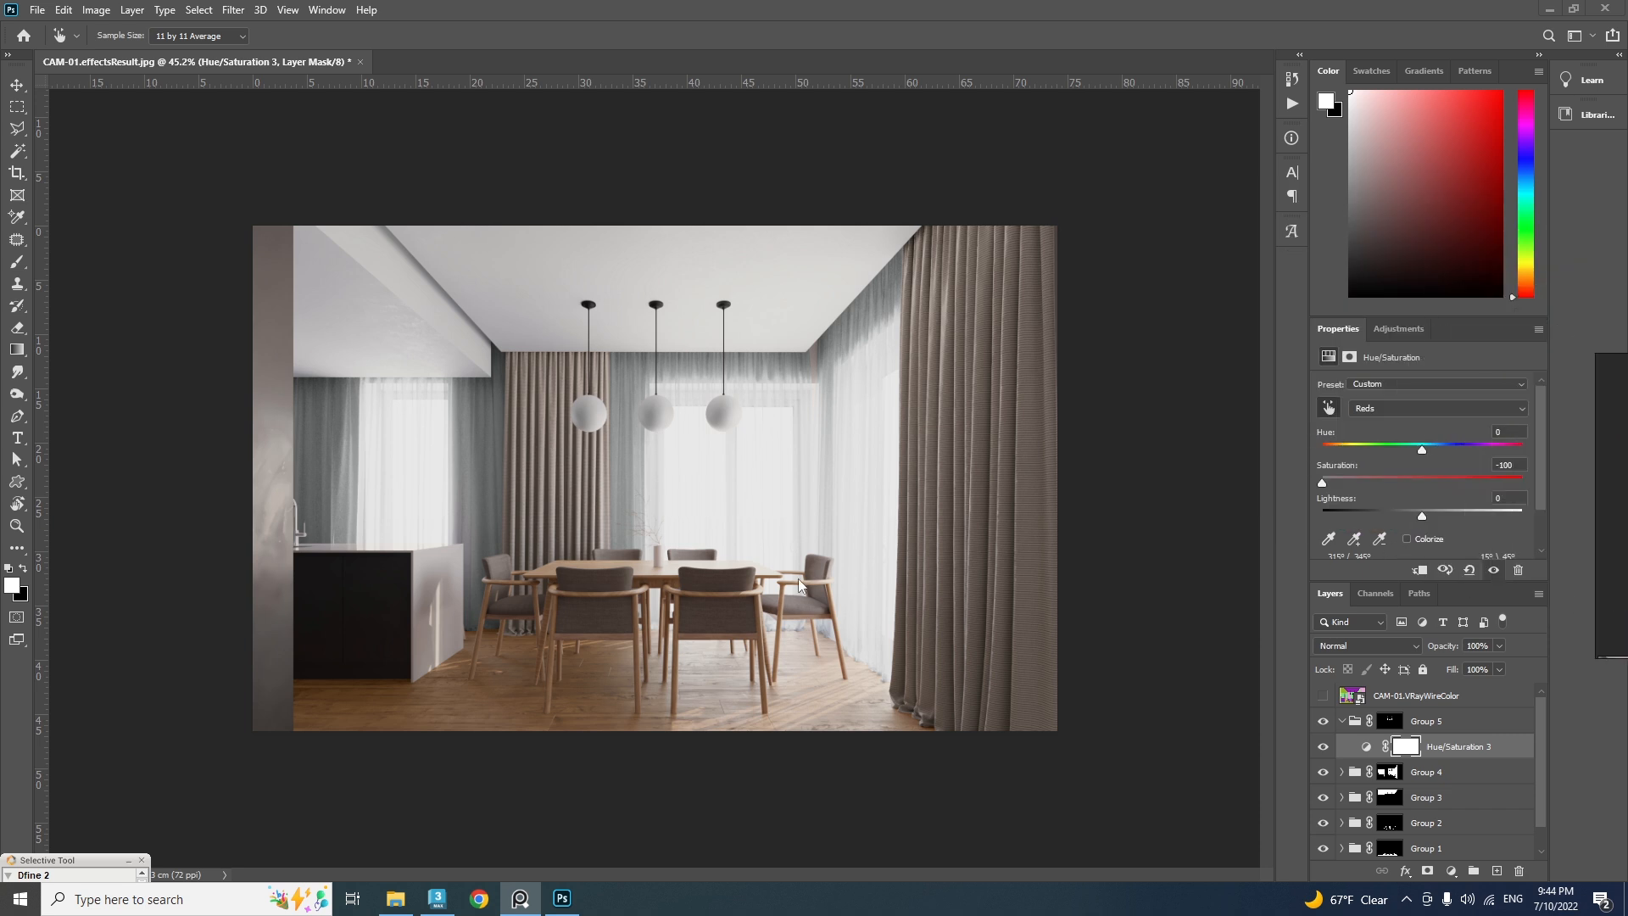
left_click(763, 561)
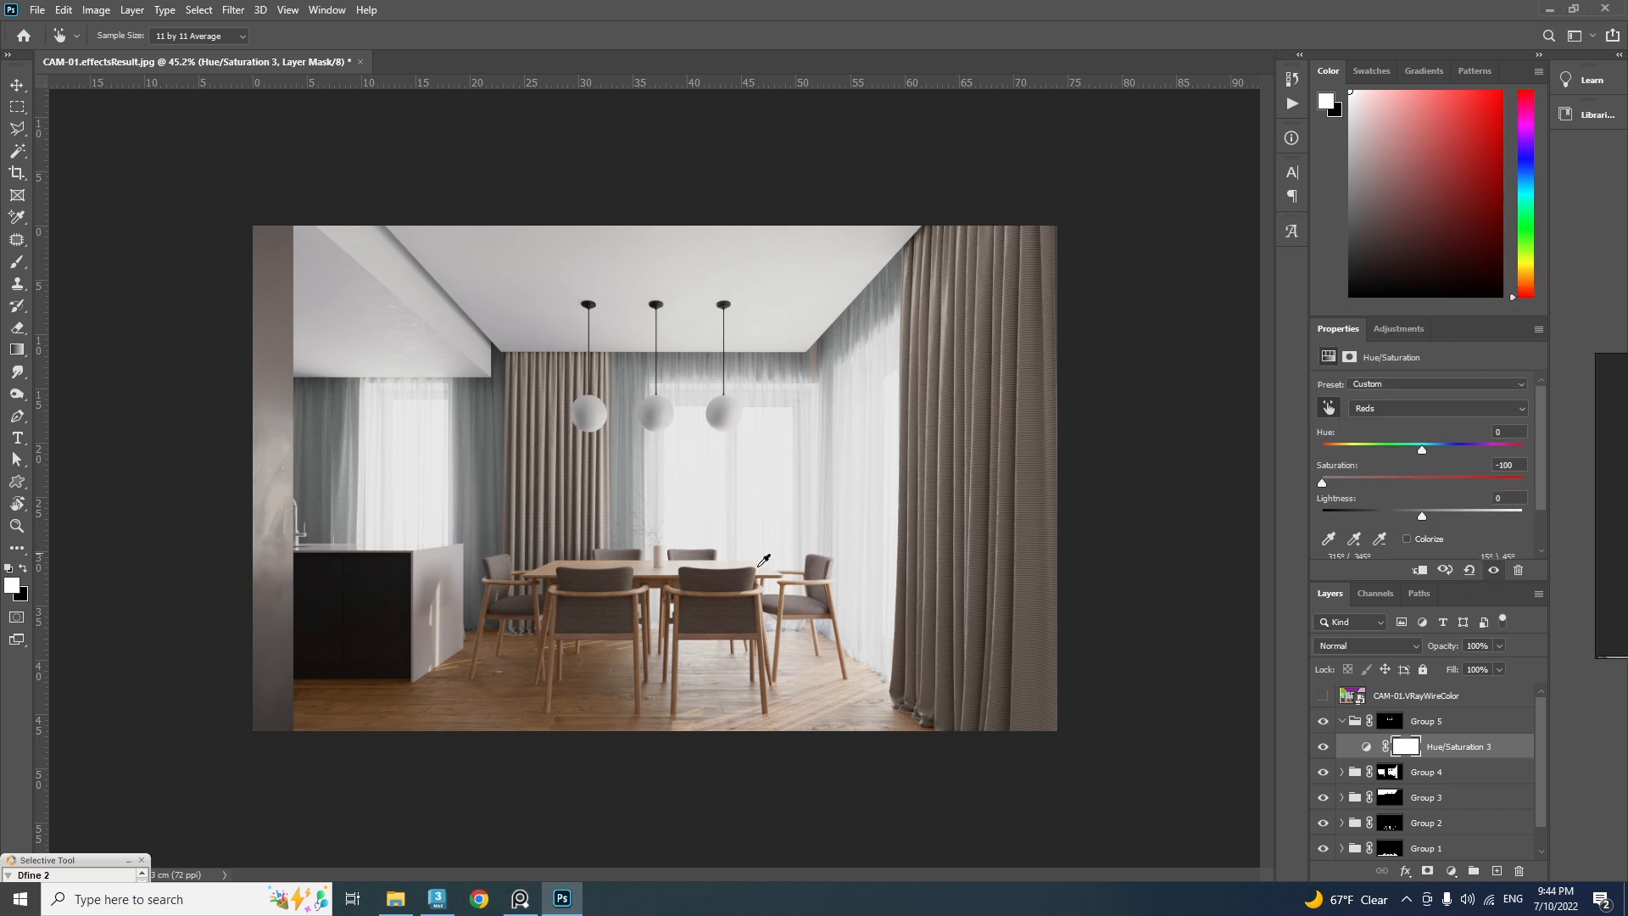
left_click(1342, 721)
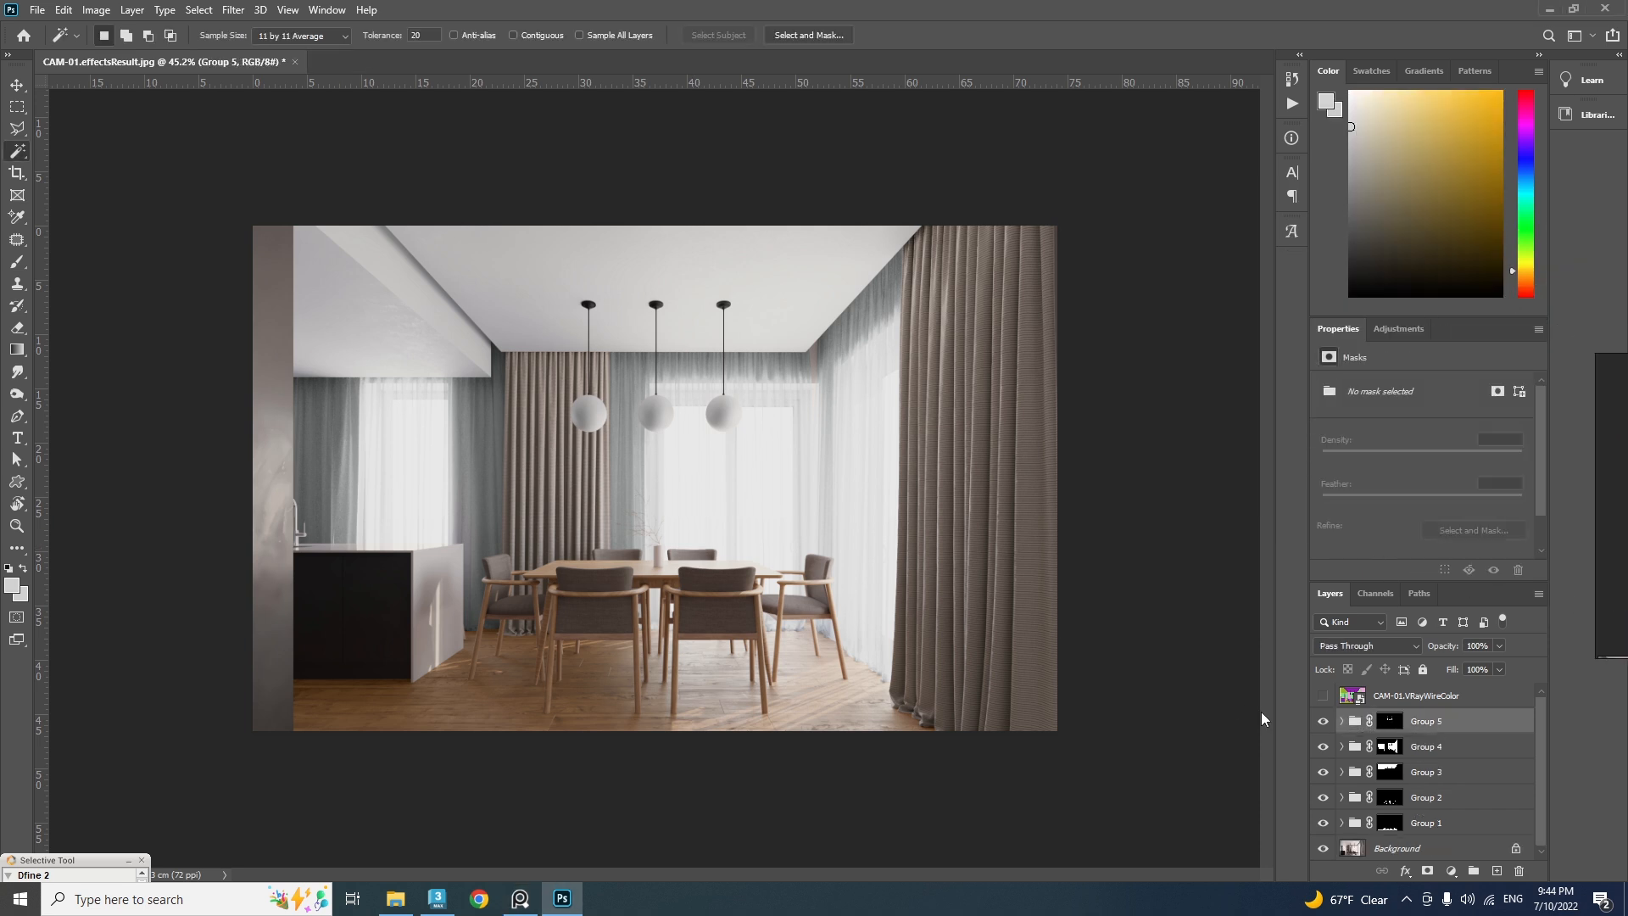
left_click(1496, 871)
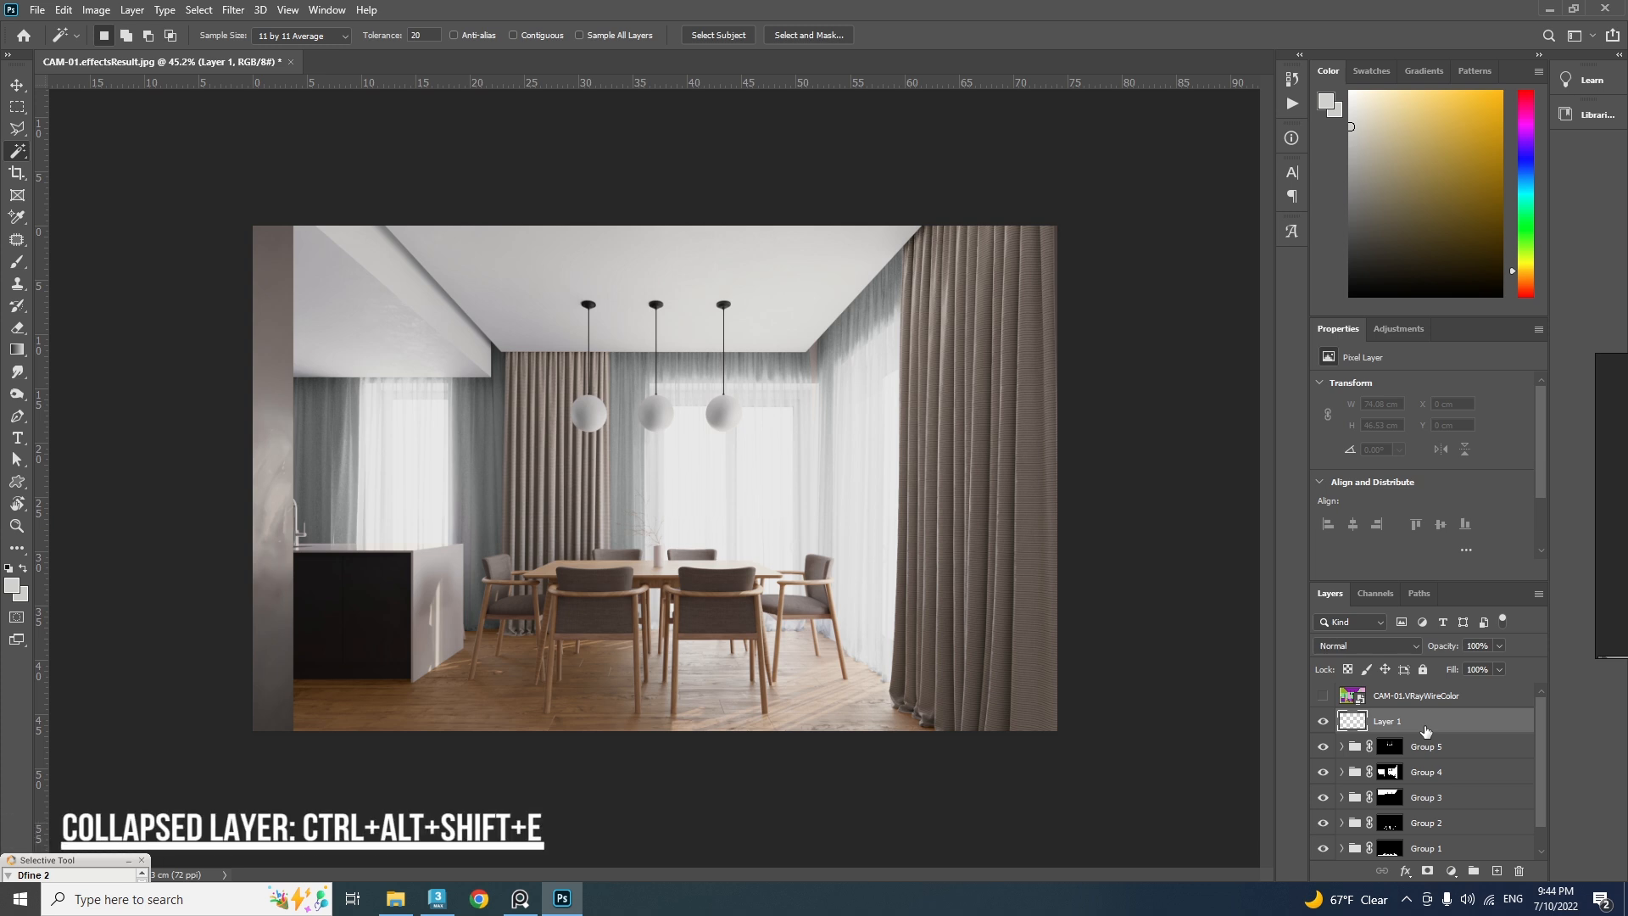
key("ctrl+alt+shift+e")
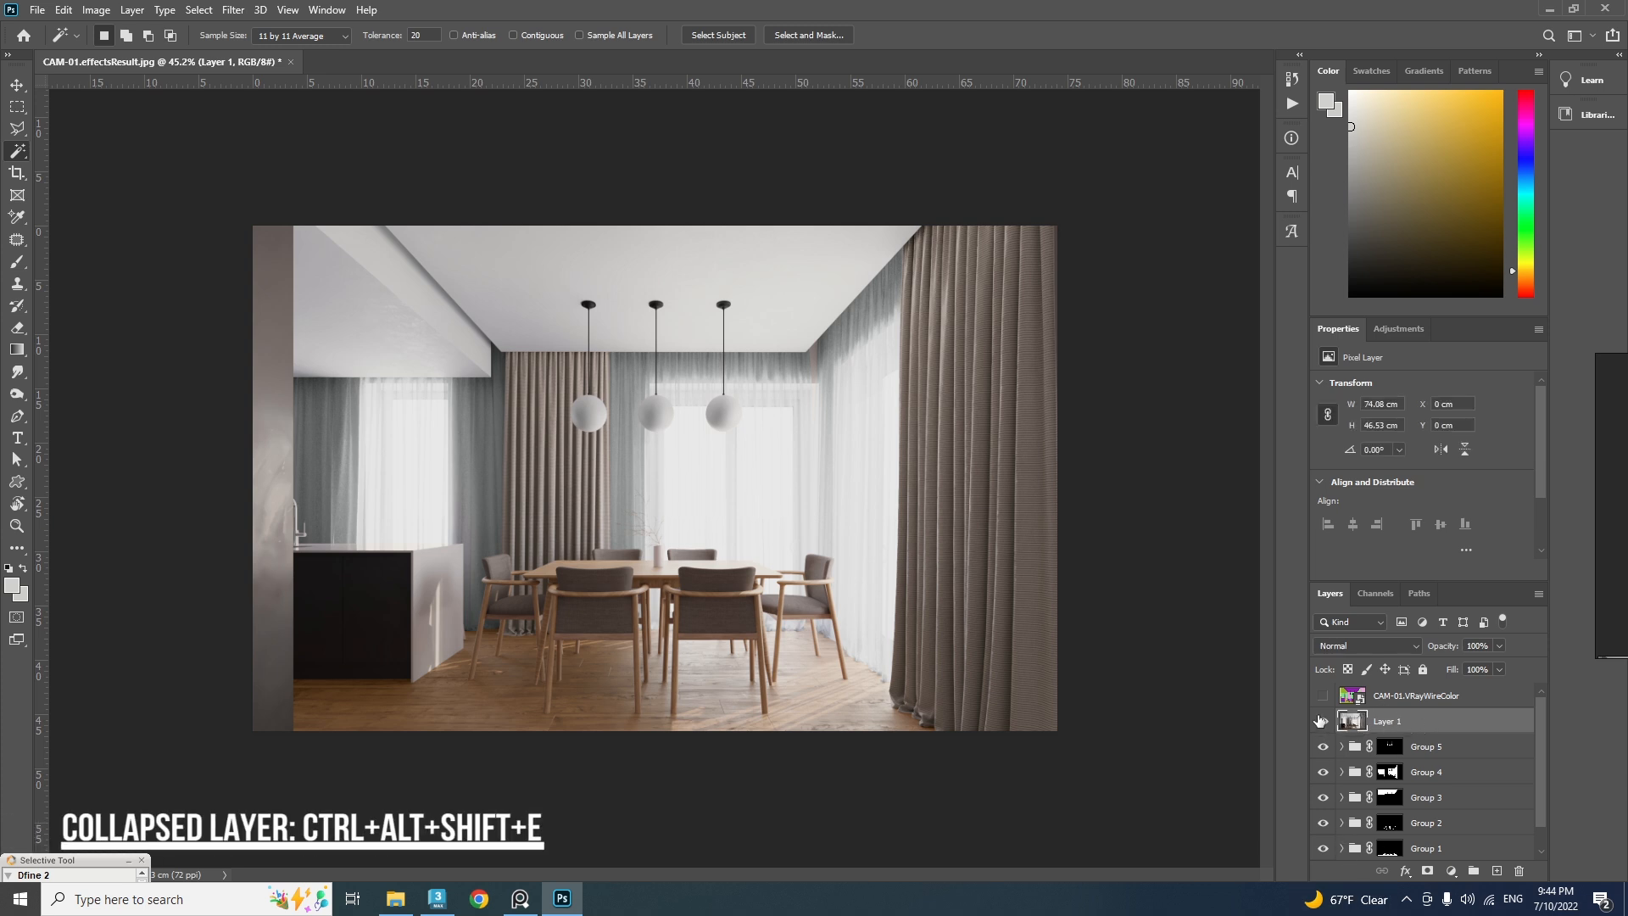
right_click(1441, 724)
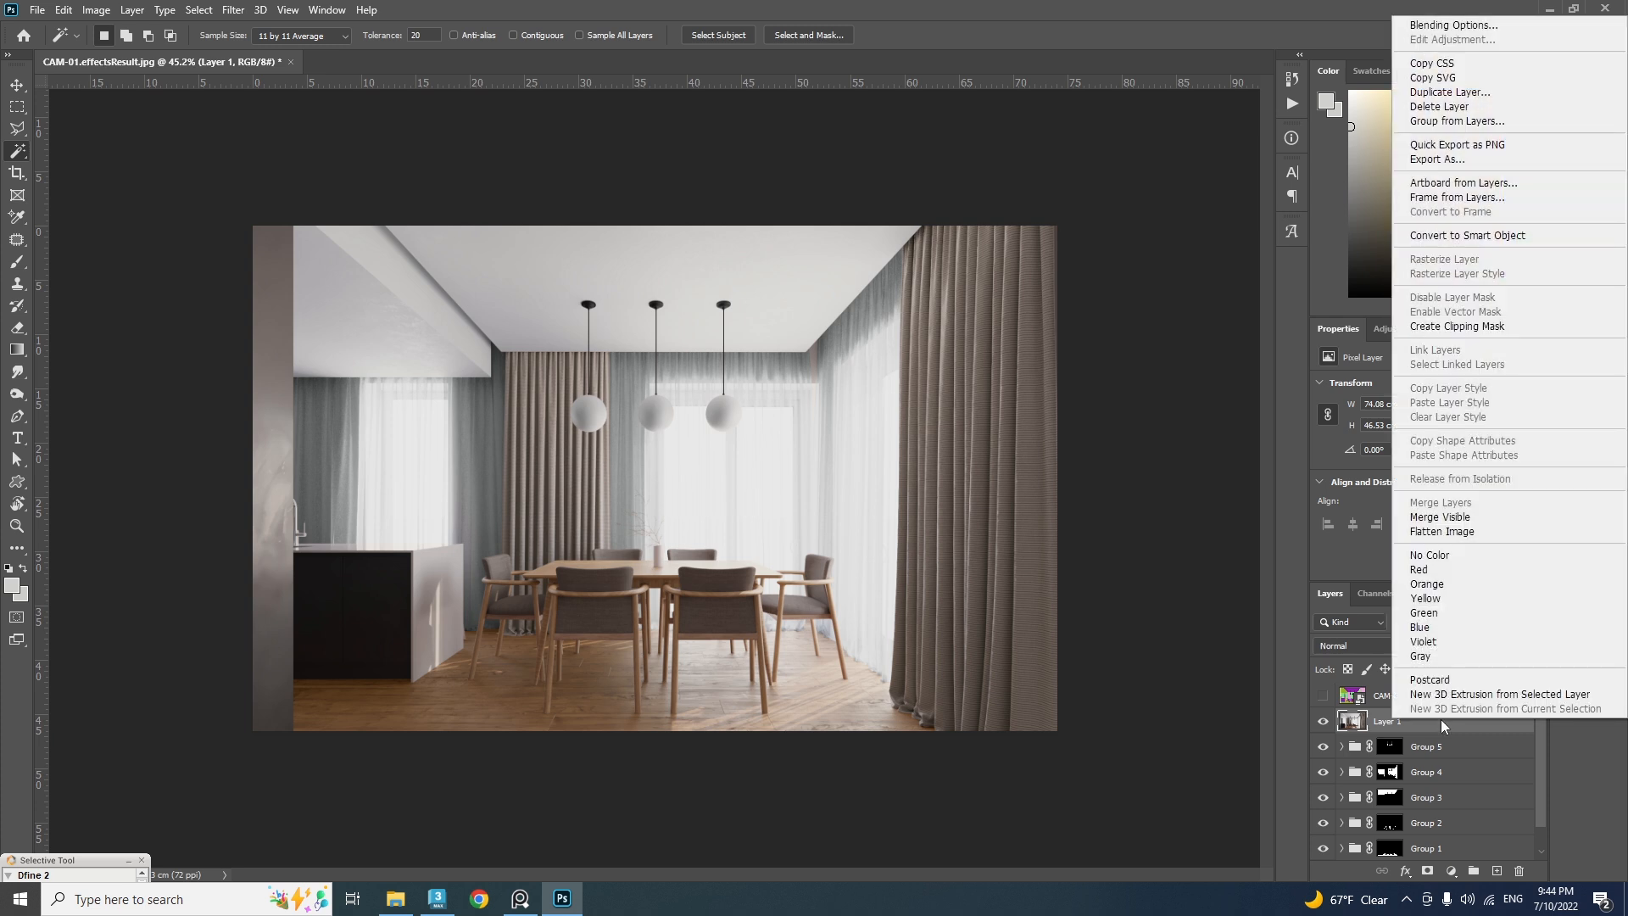
left_click(1471, 236)
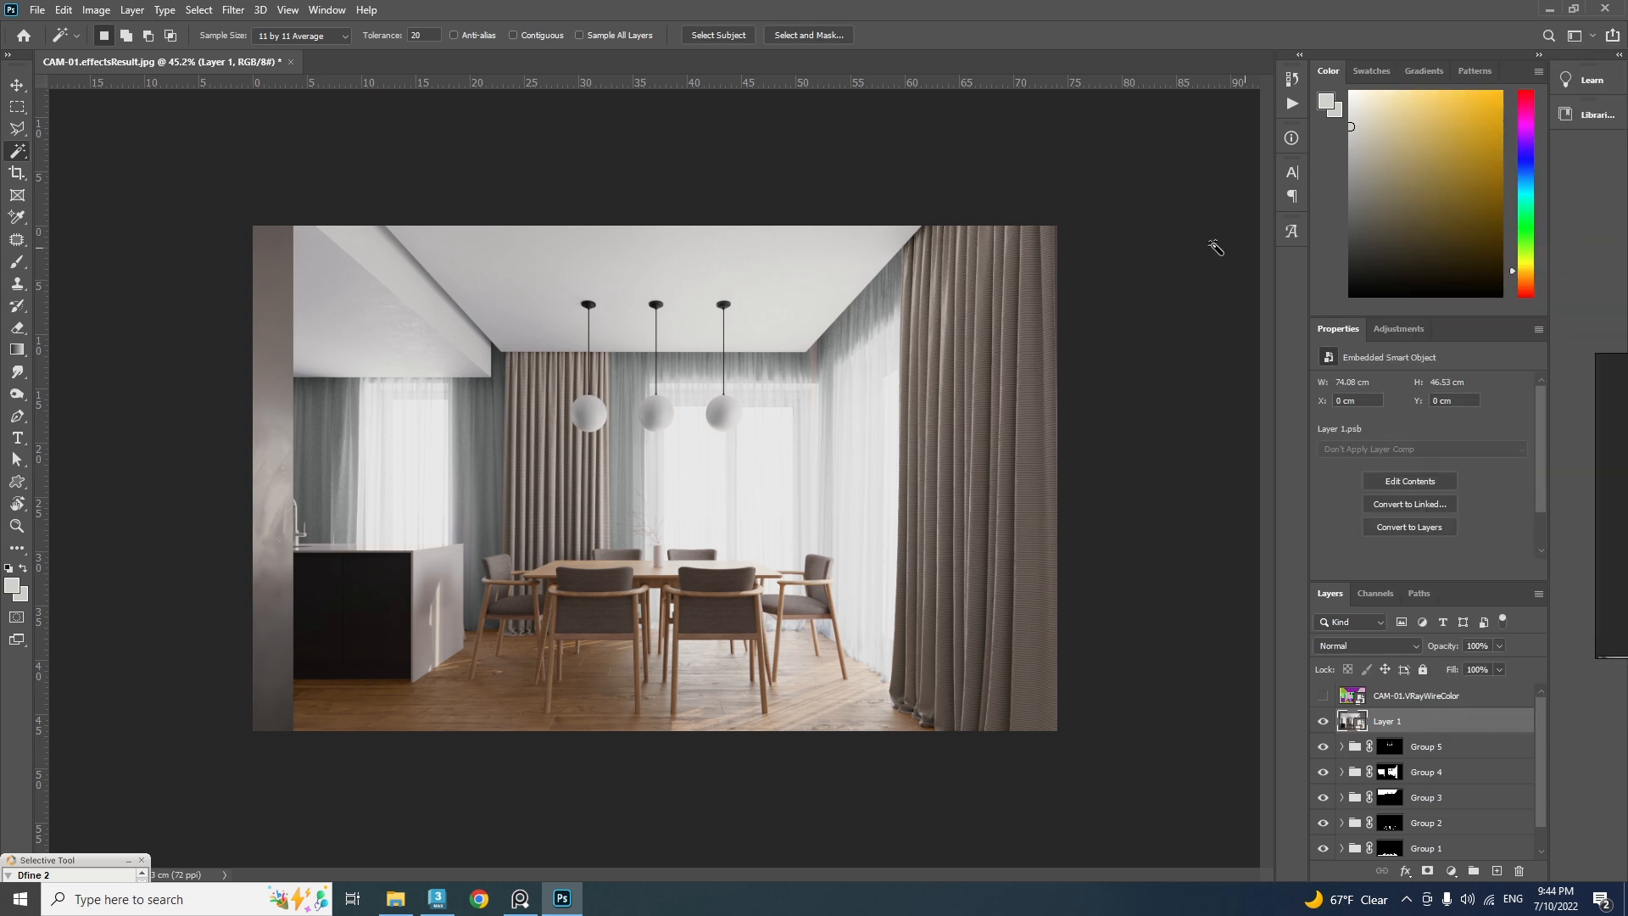
Start a Camera Raw Filter on Layer 1 with Clarity +12, Contrast +6, Highlights -18, Shadows -20 and Blacks +11
left_click(235, 10)
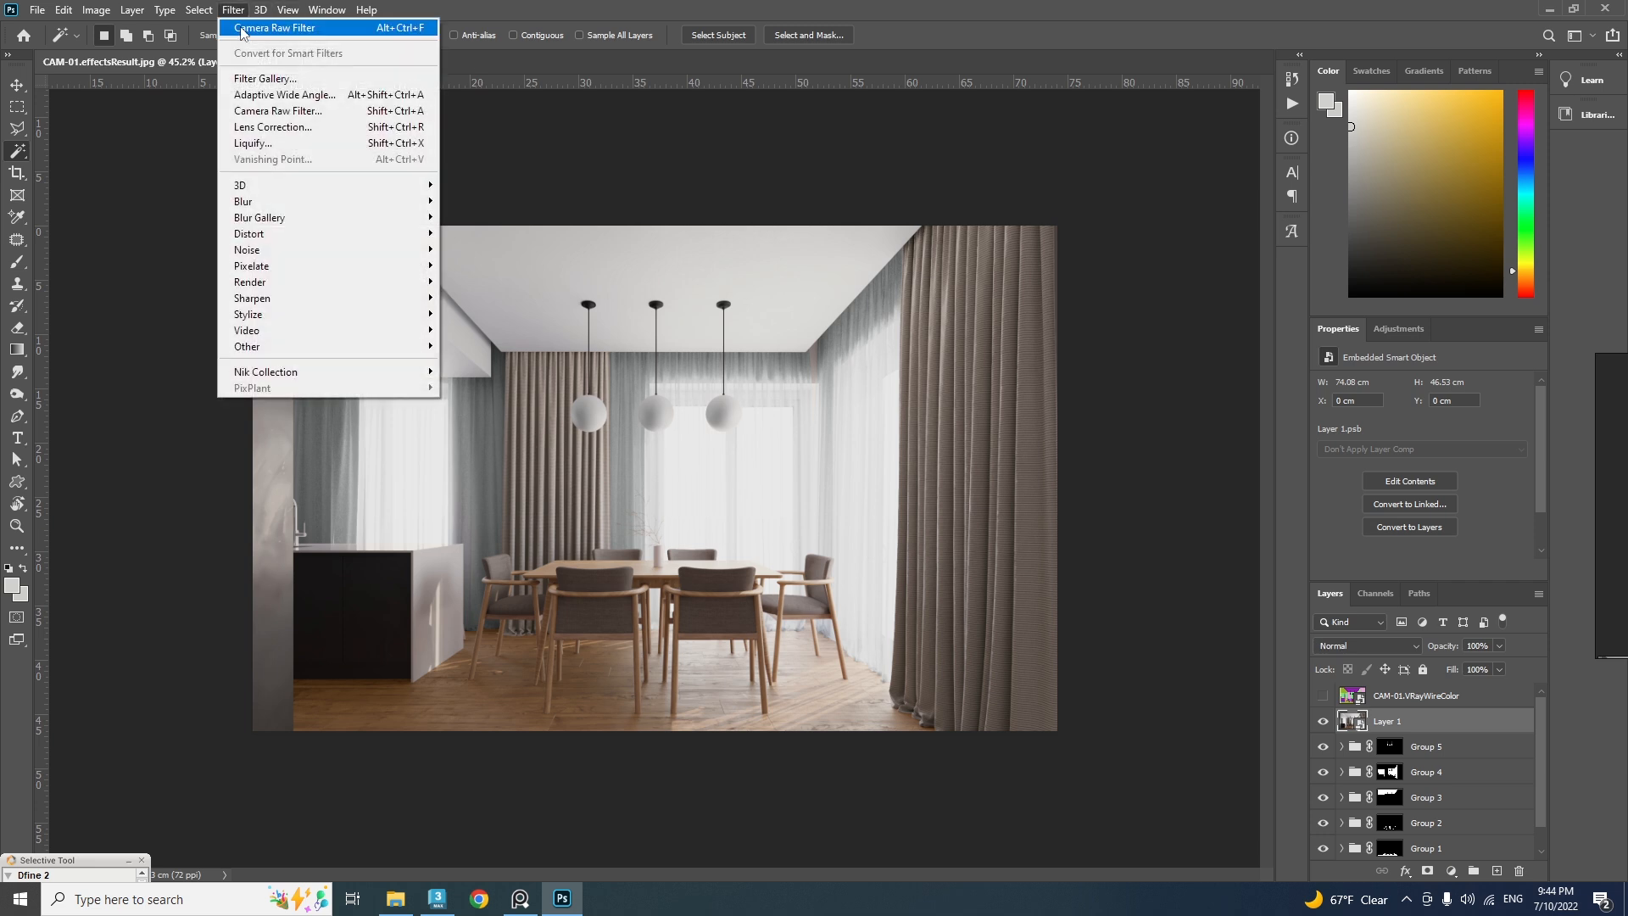
left_click(259, 111)
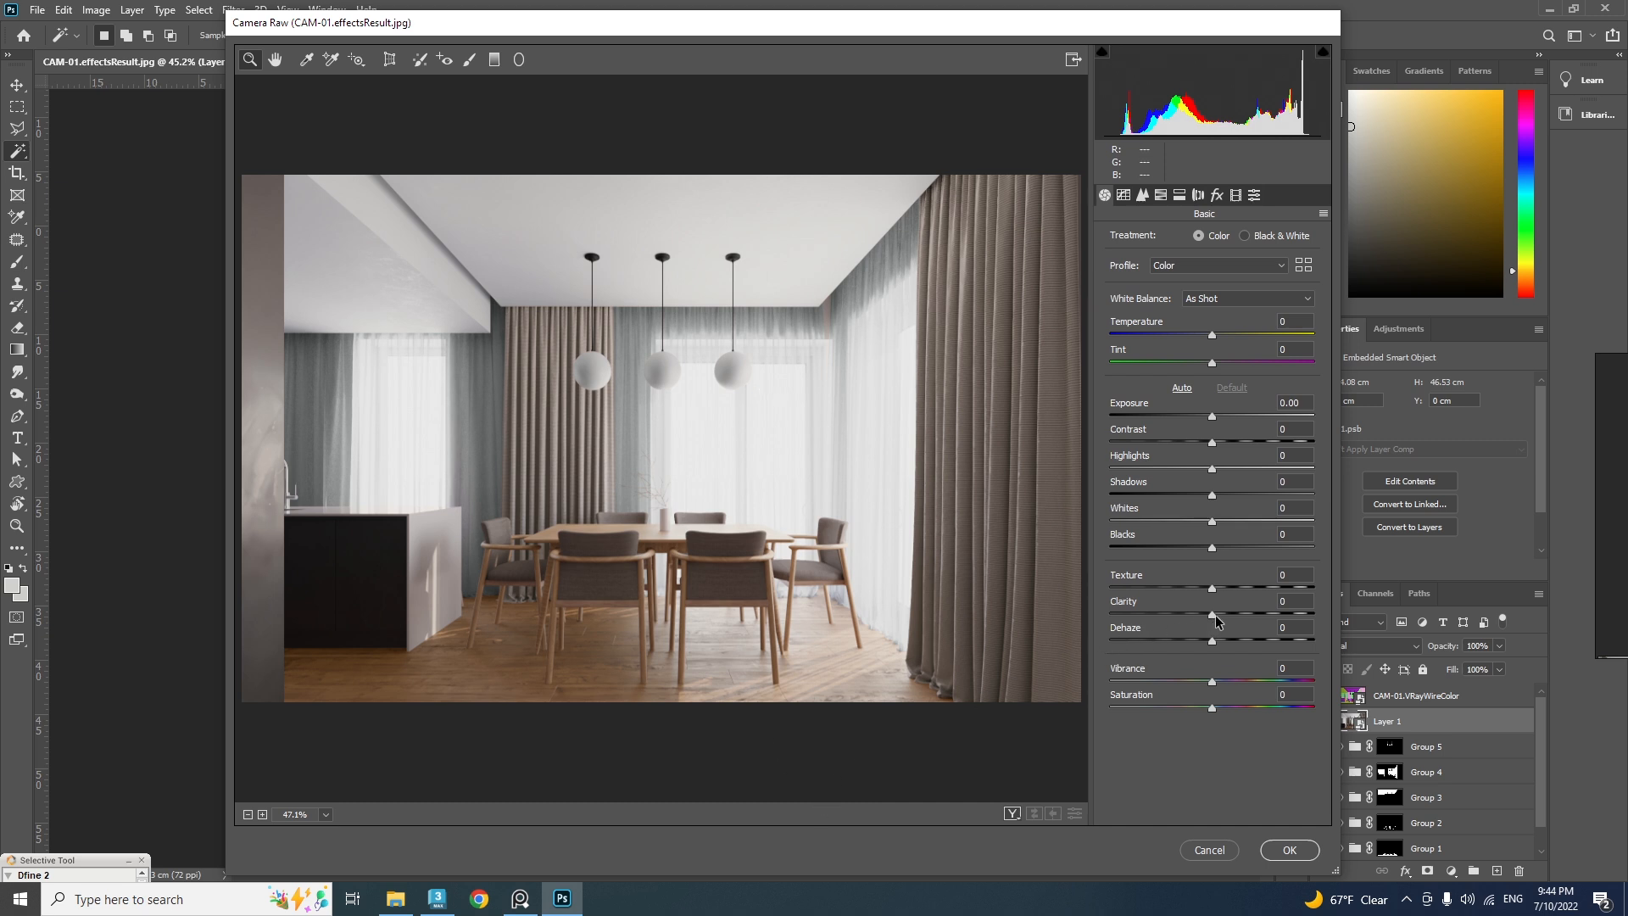
mouse_move(1214, 620)
left_mouse_down()
mouse_move(1242, 620)
mouse_move(1224, 618)
left_mouse_up()
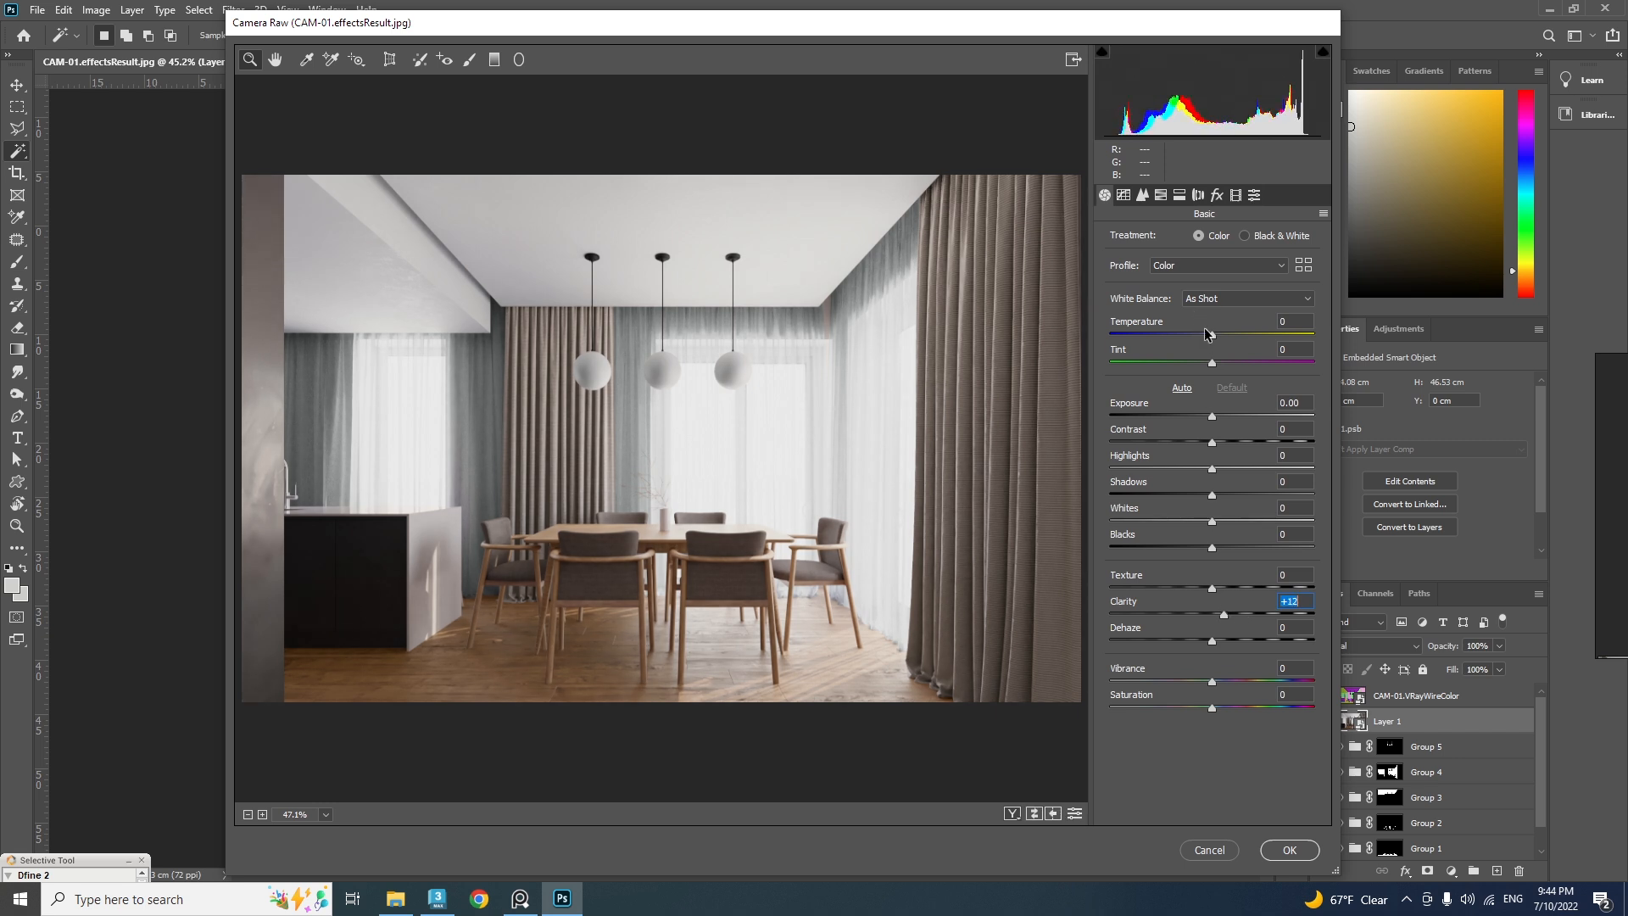
left_click_drag(1211, 336, 1210, 336)
left_click_drag(1210, 337, 1212, 337)
left_click_drag(1213, 442, 1218, 453)
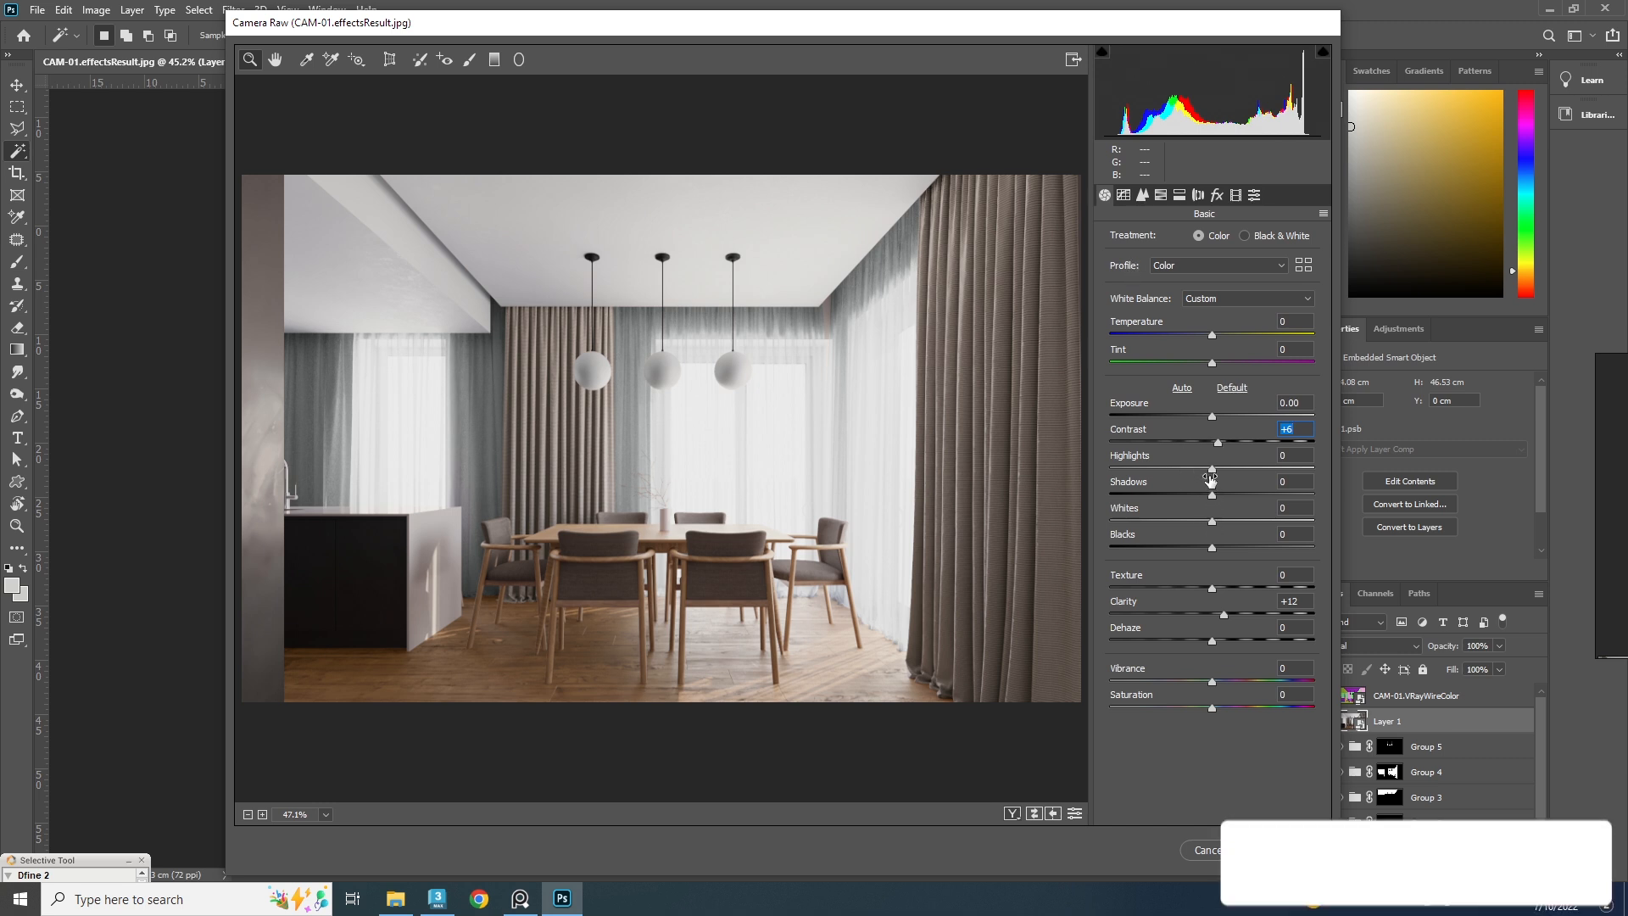
left_click_drag(1212, 471, 1225, 547)
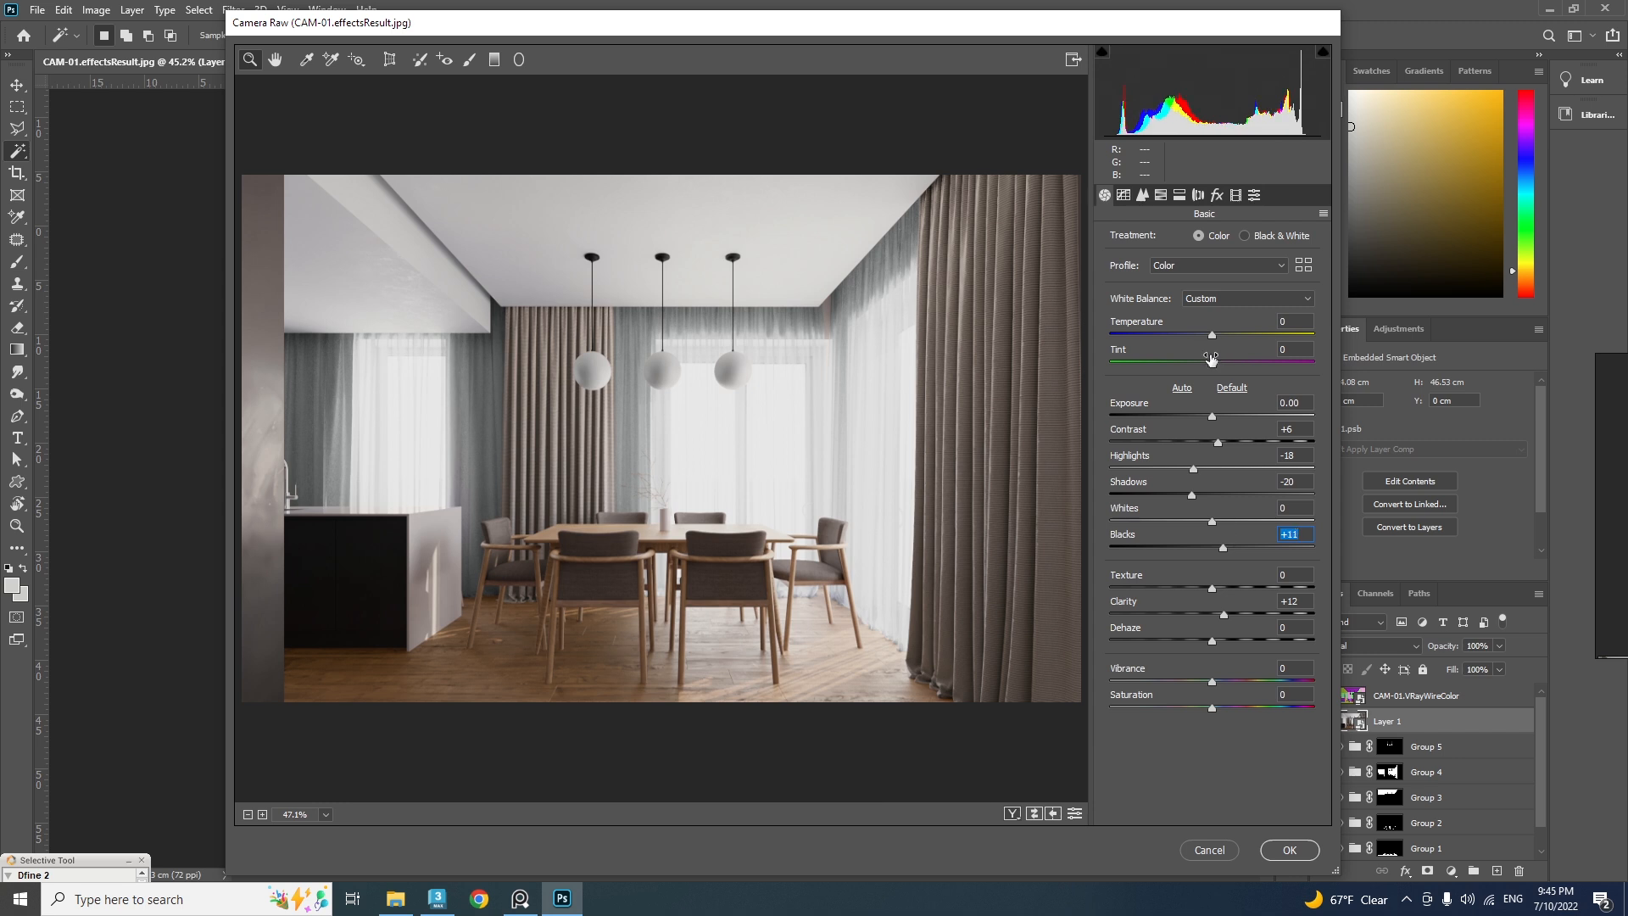
Set the Oranges saturation to -29 in the Camera Raw HSL adjustments
left_click(1181, 193)
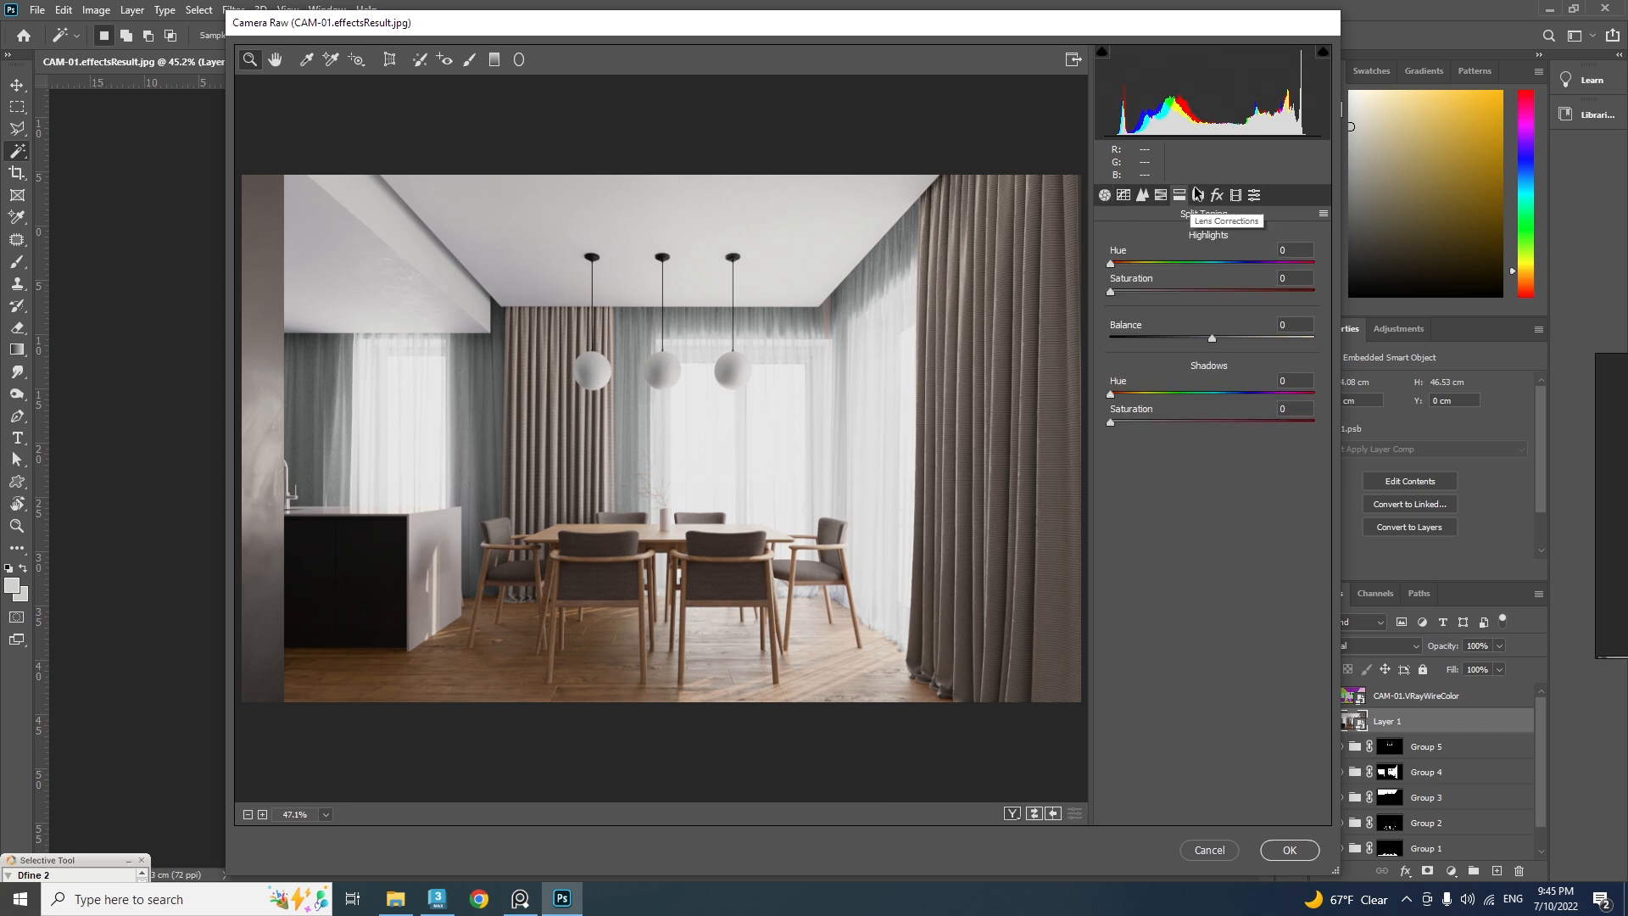
left_click(1198, 197)
left_click(1161, 195)
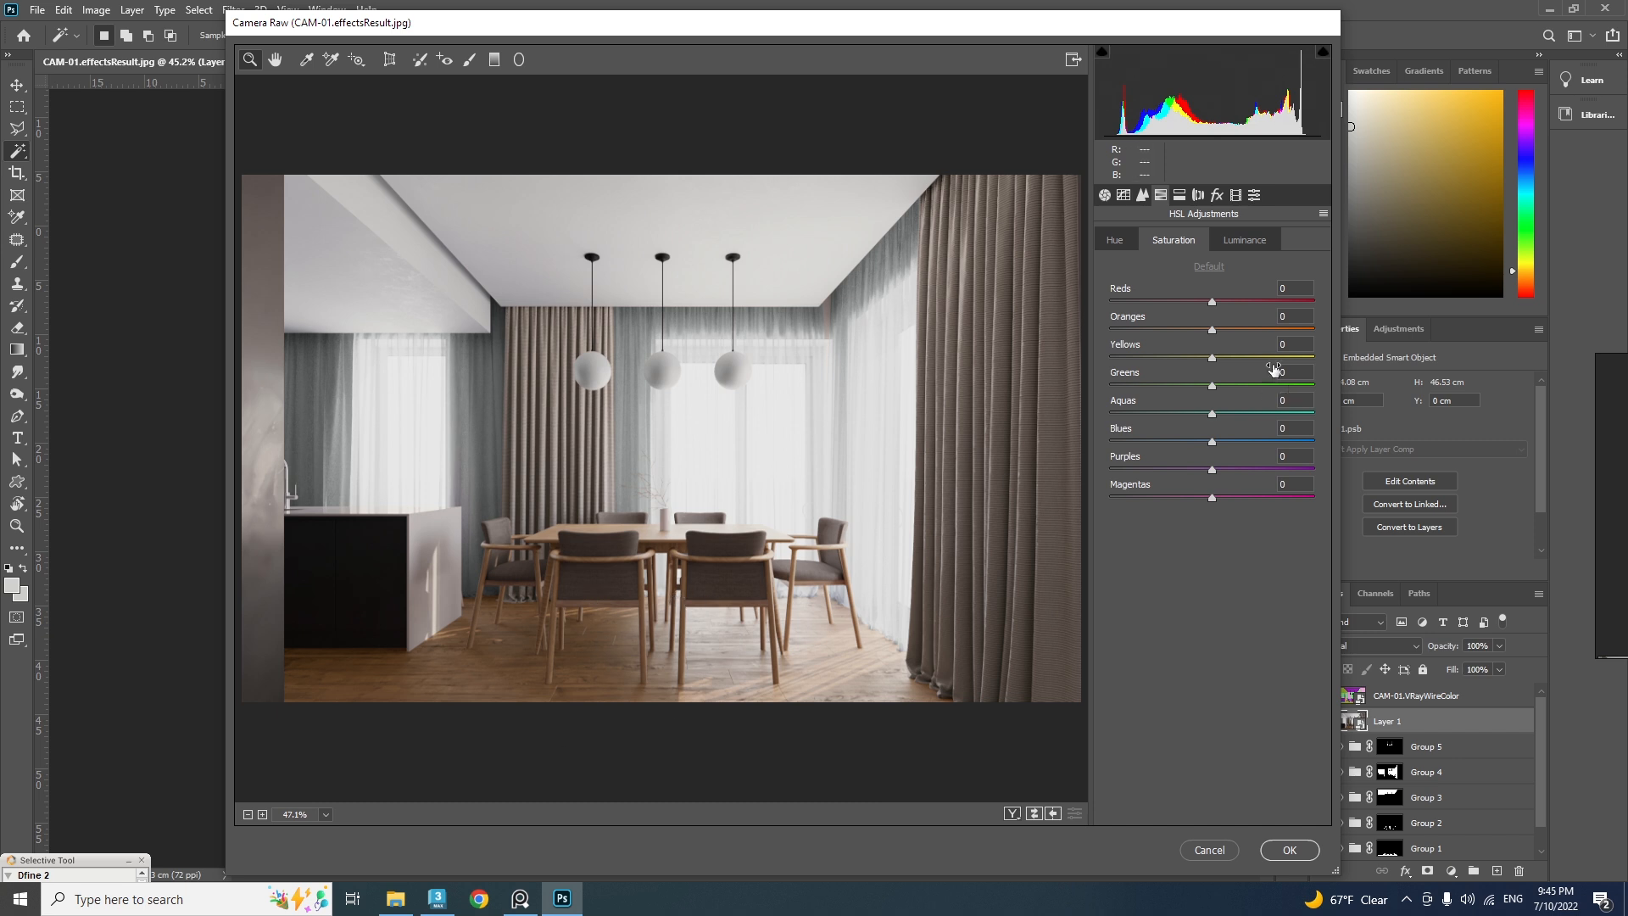
left_click_drag(1212, 335, 1181, 336)
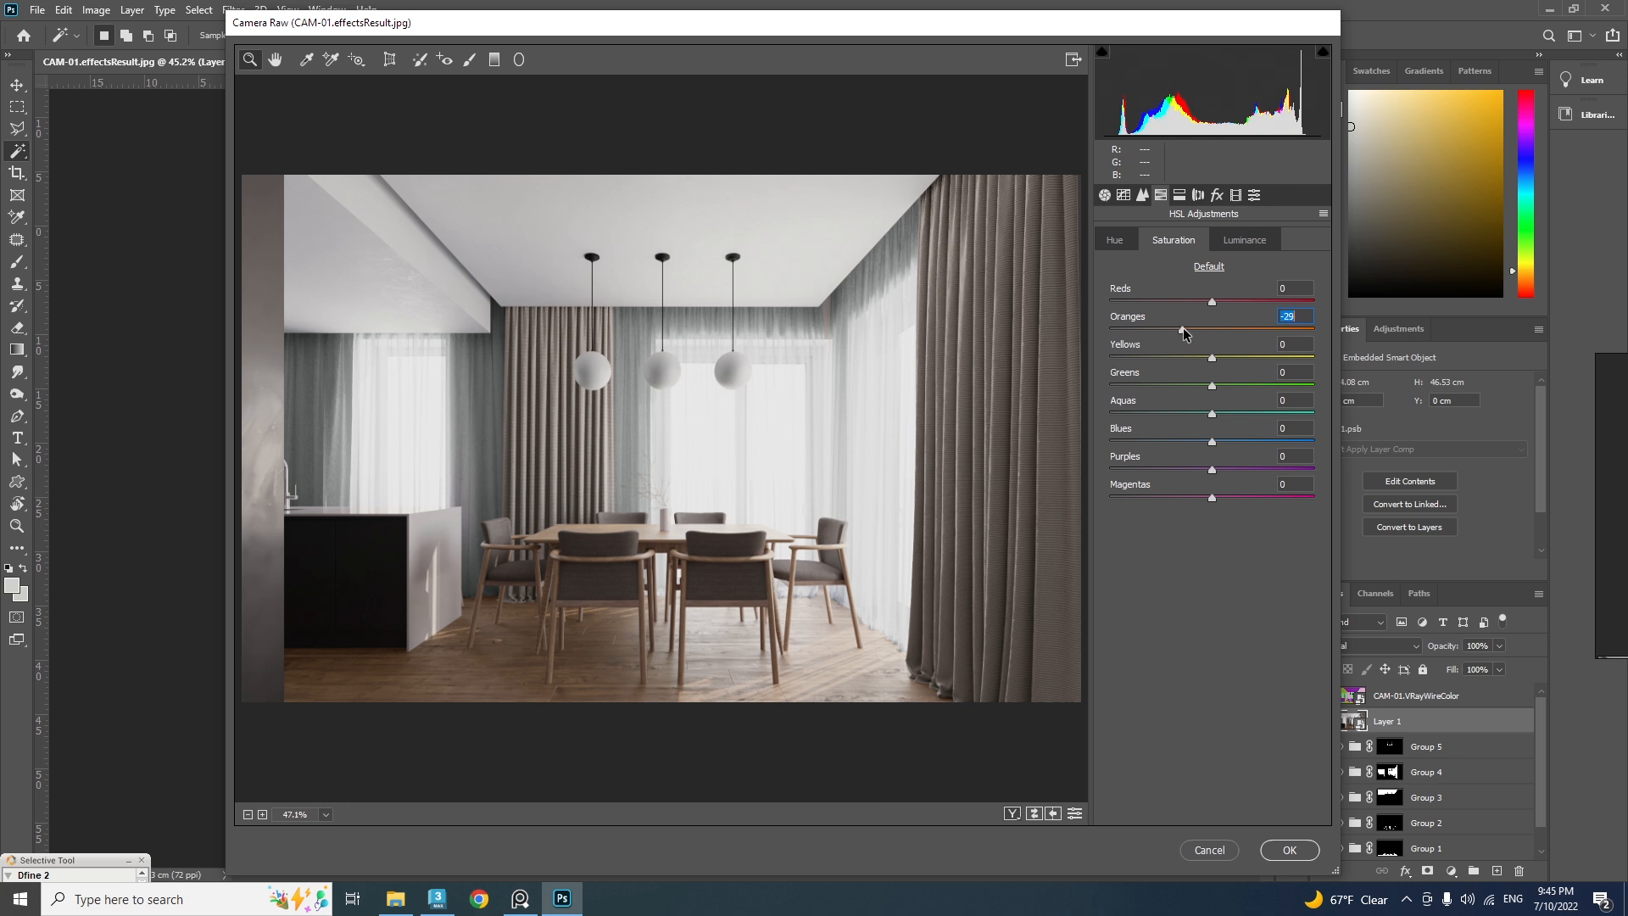
Set the Post Crop Vignetting amount to -5 and apply the Camera Raw filter
left_click(1216, 196)
left_click_drag(1212, 415, 1209, 416)
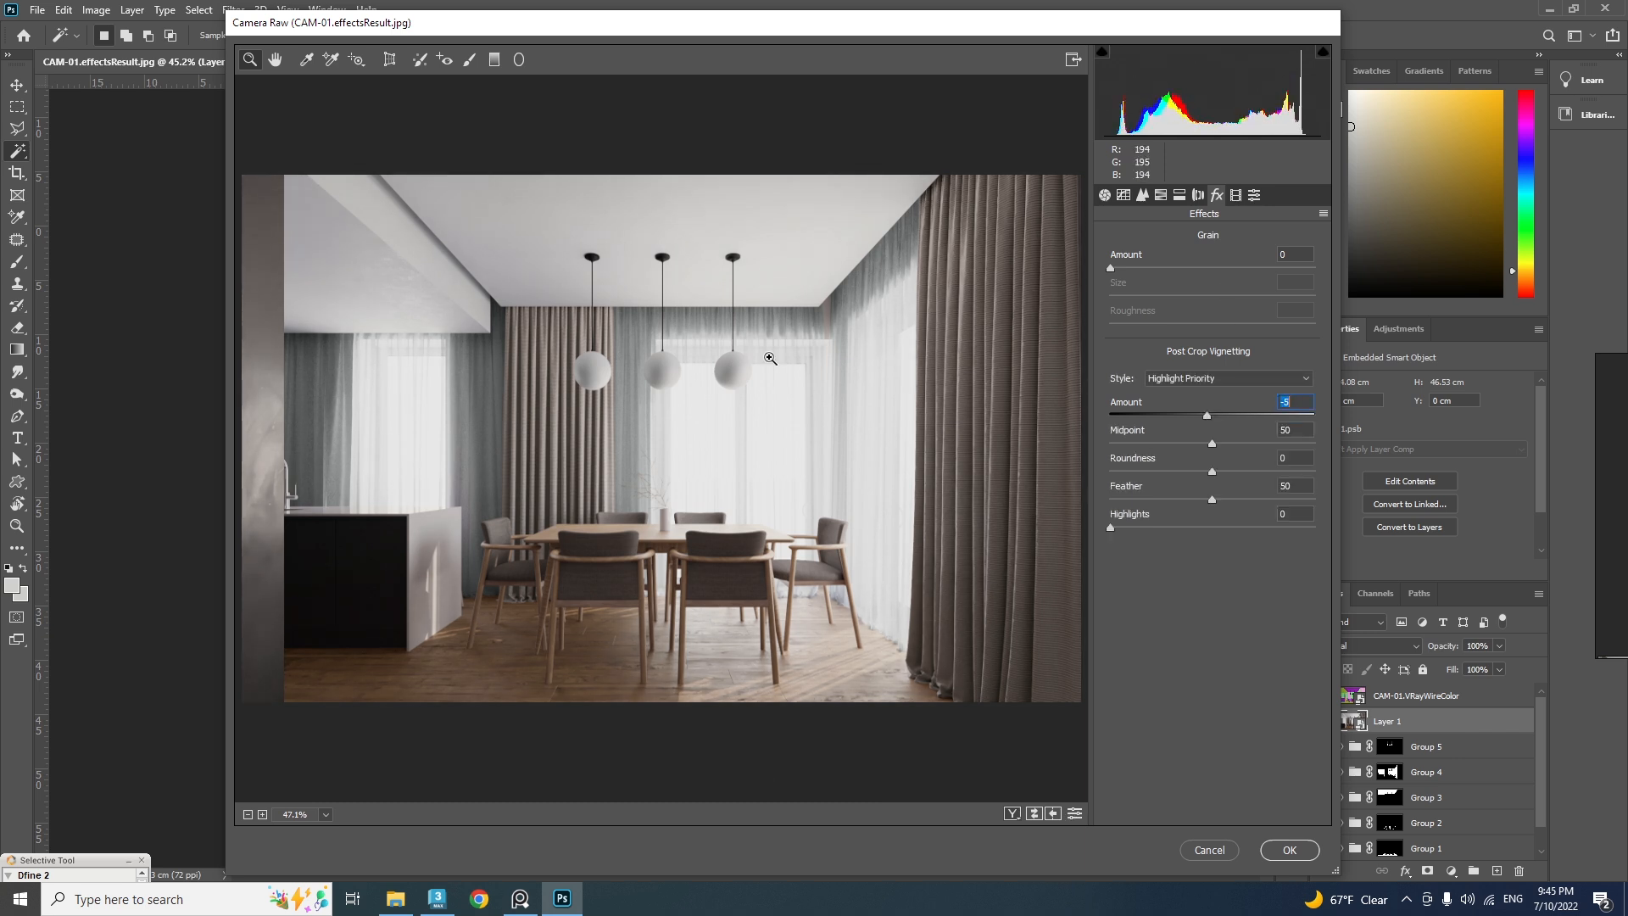
left_click(1272, 849)
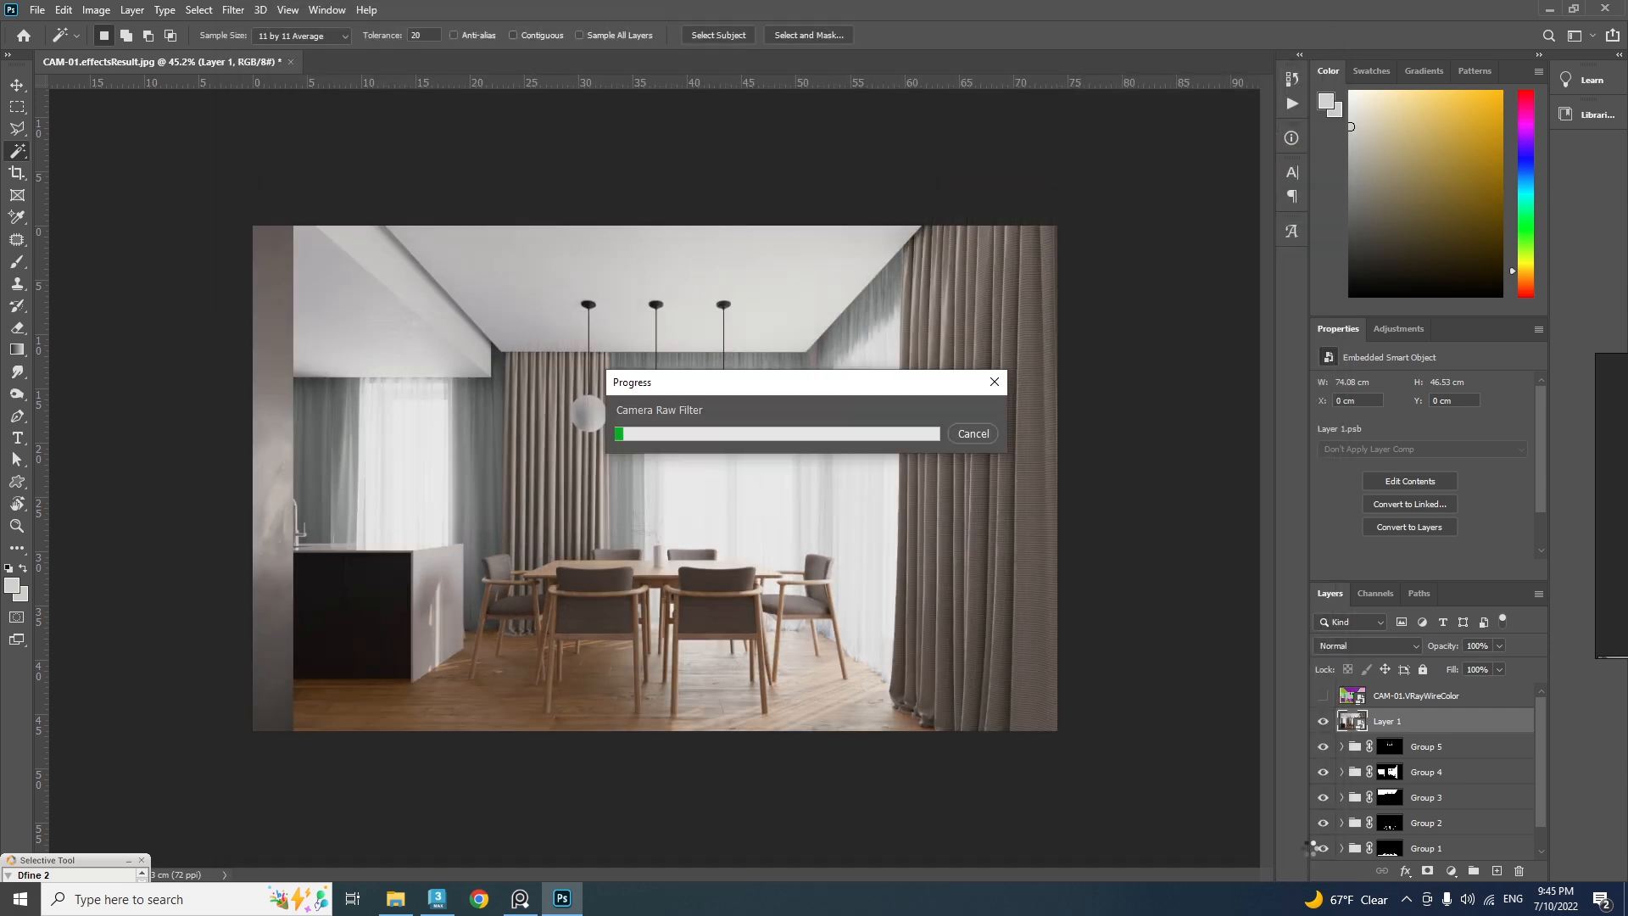
Bring the reference photo back beside the render and add a Levels adjustment above Layer 1 with midtones at 1.11
right_click_drag(1243, 572, 1163, 570)
middle_click_drag(1238, 589, 1209, 542)
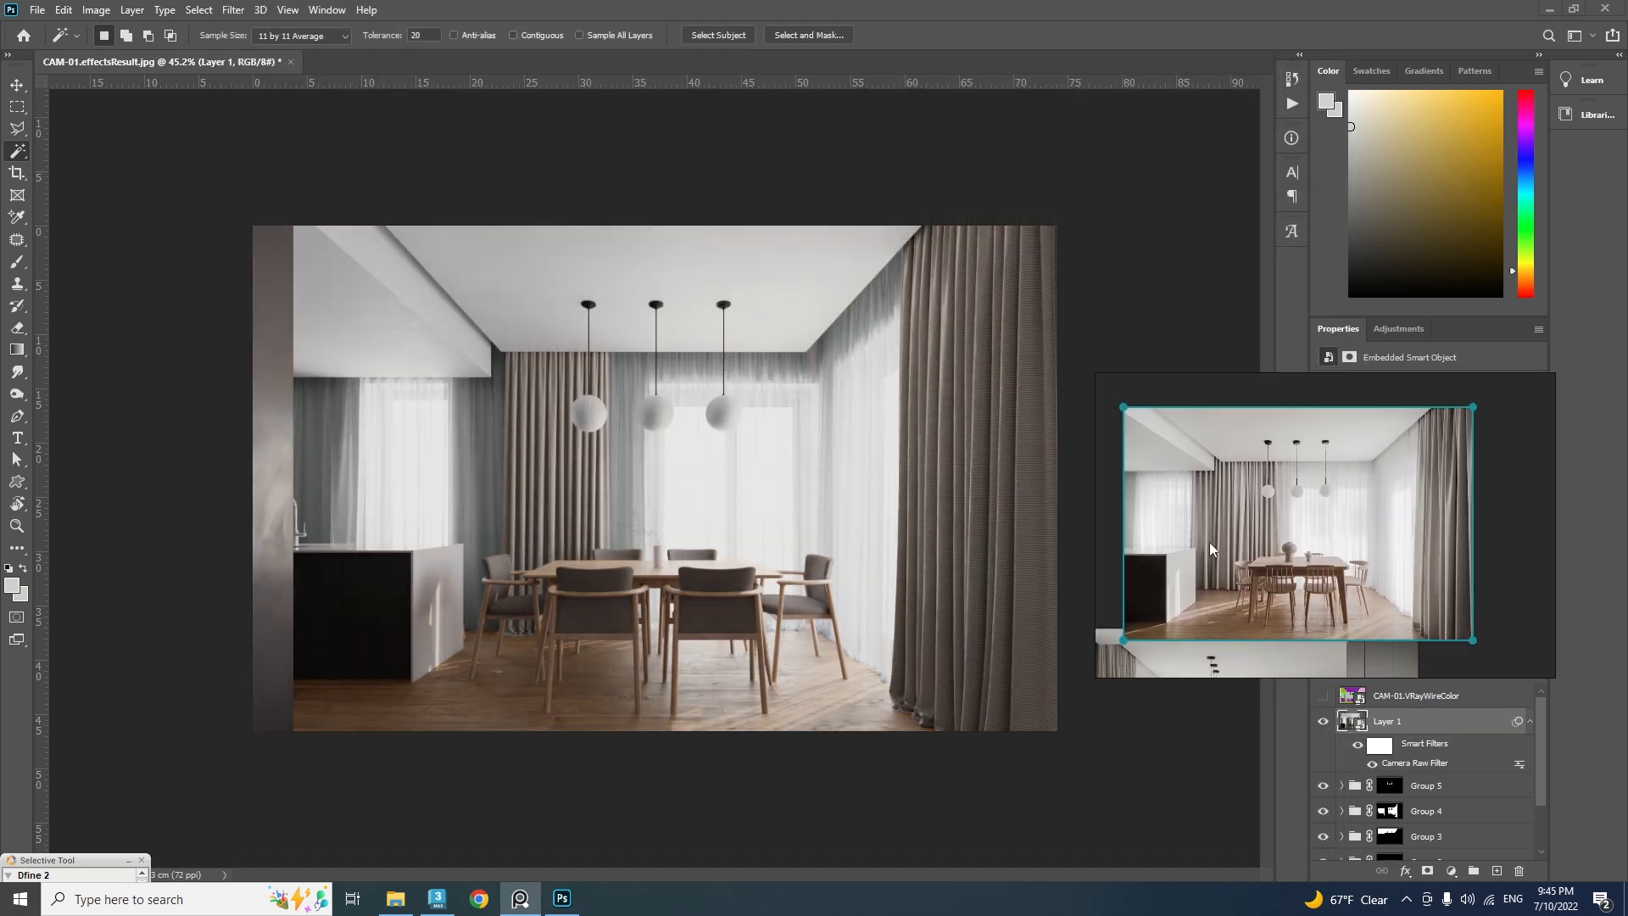
middle_click_drag(1307, 623, 1311, 618)
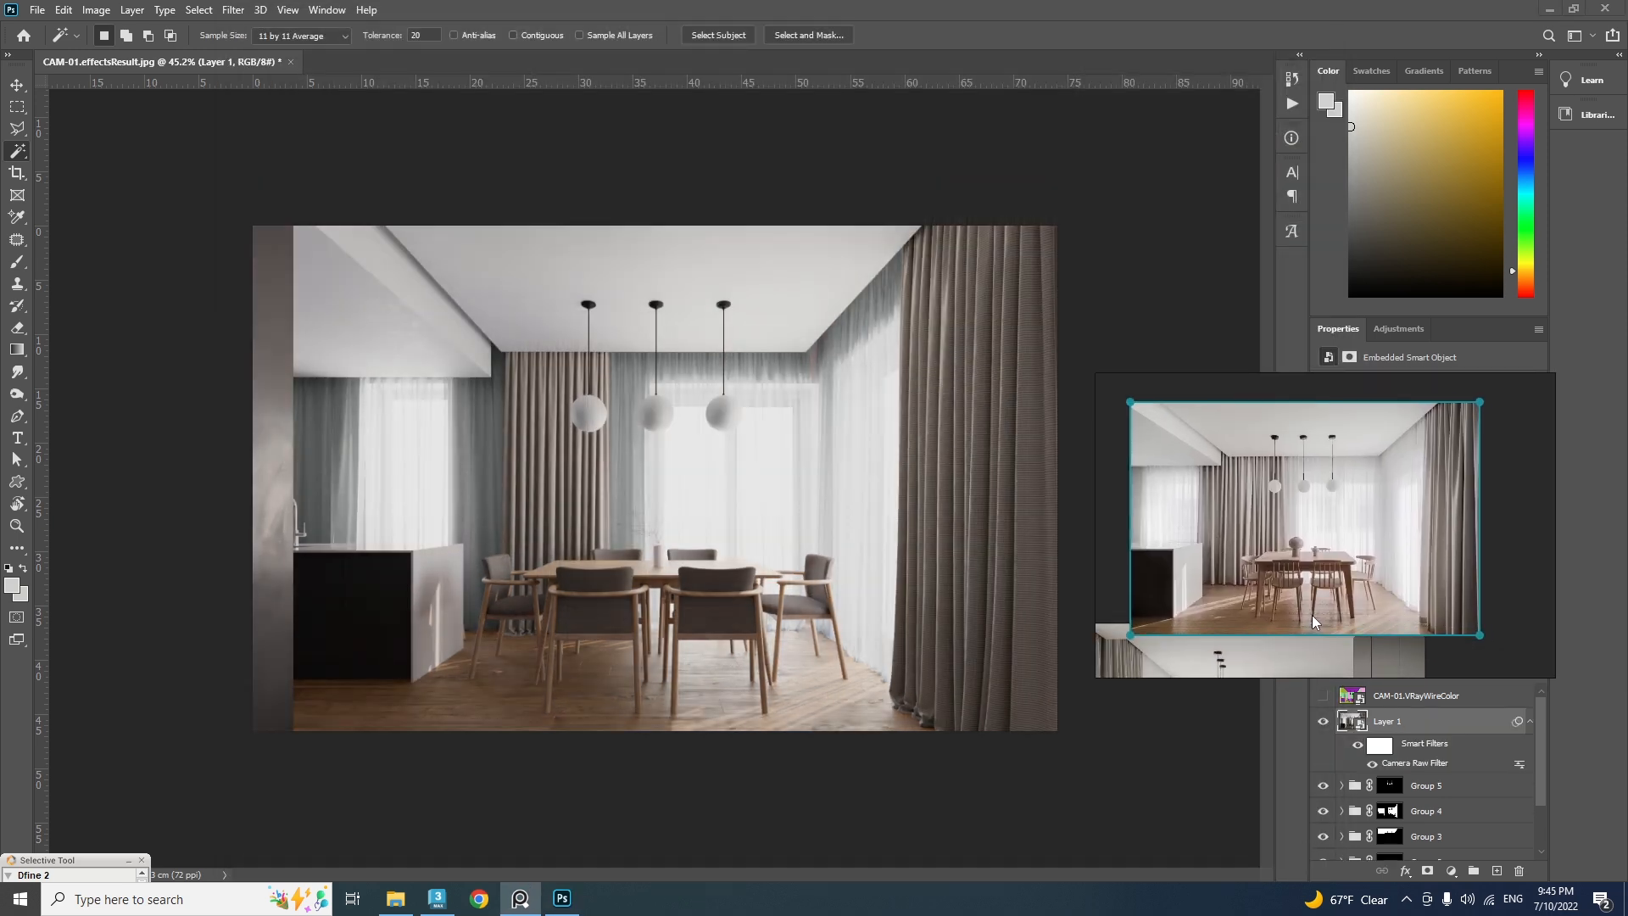
left_click(1452, 870)
left_click(1476, 639)
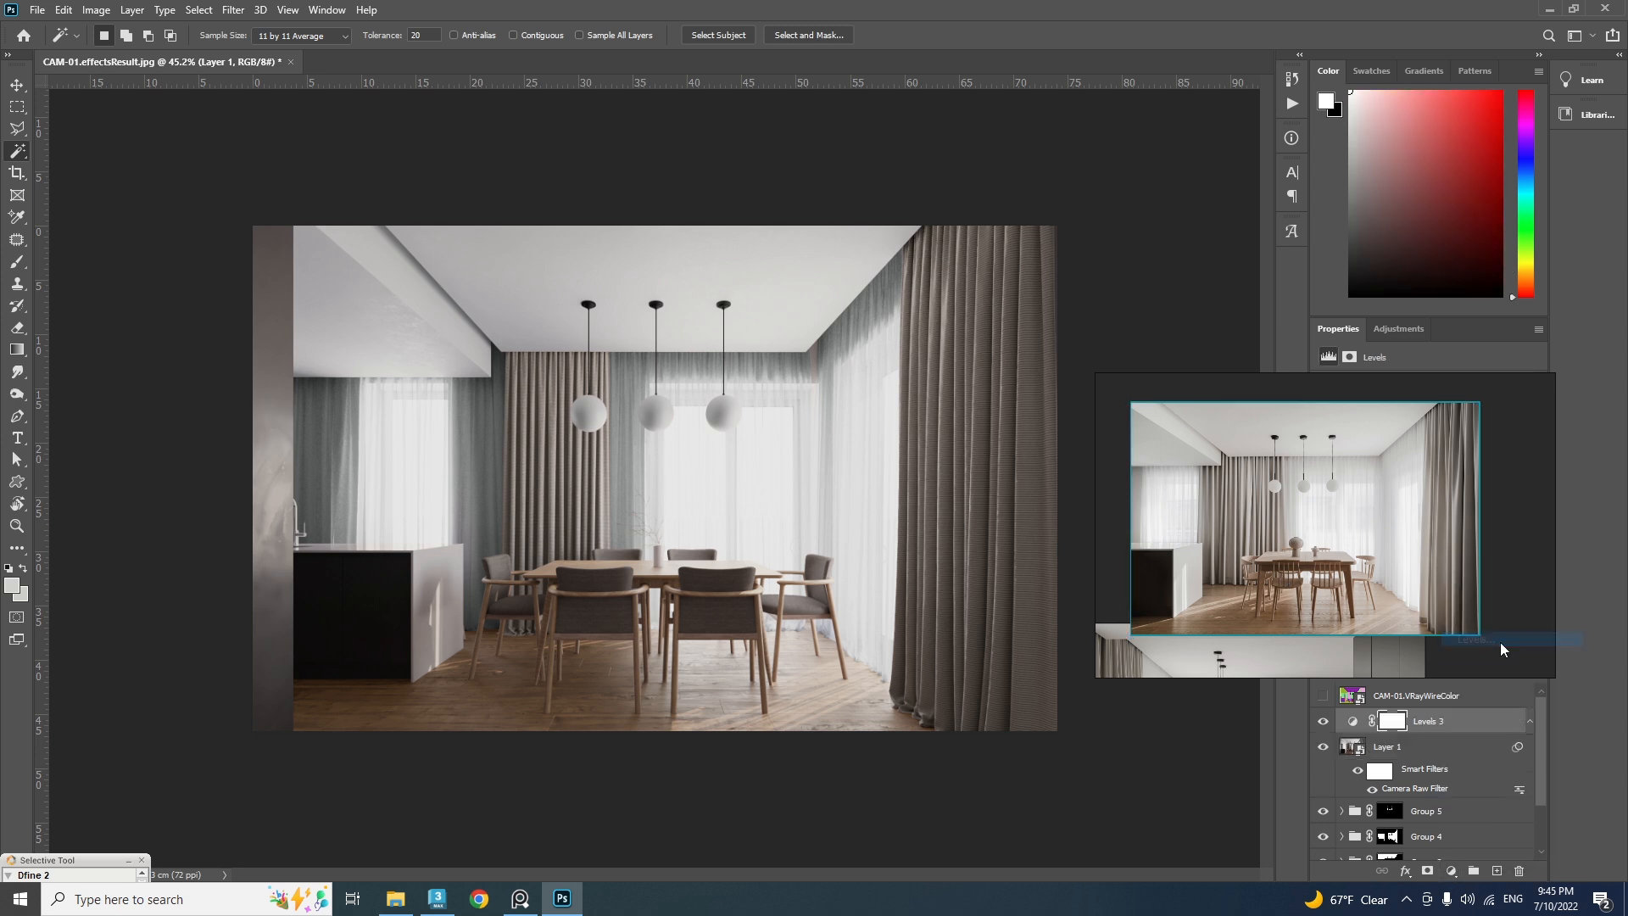
right_click_drag(1320, 496, 1310, 197)
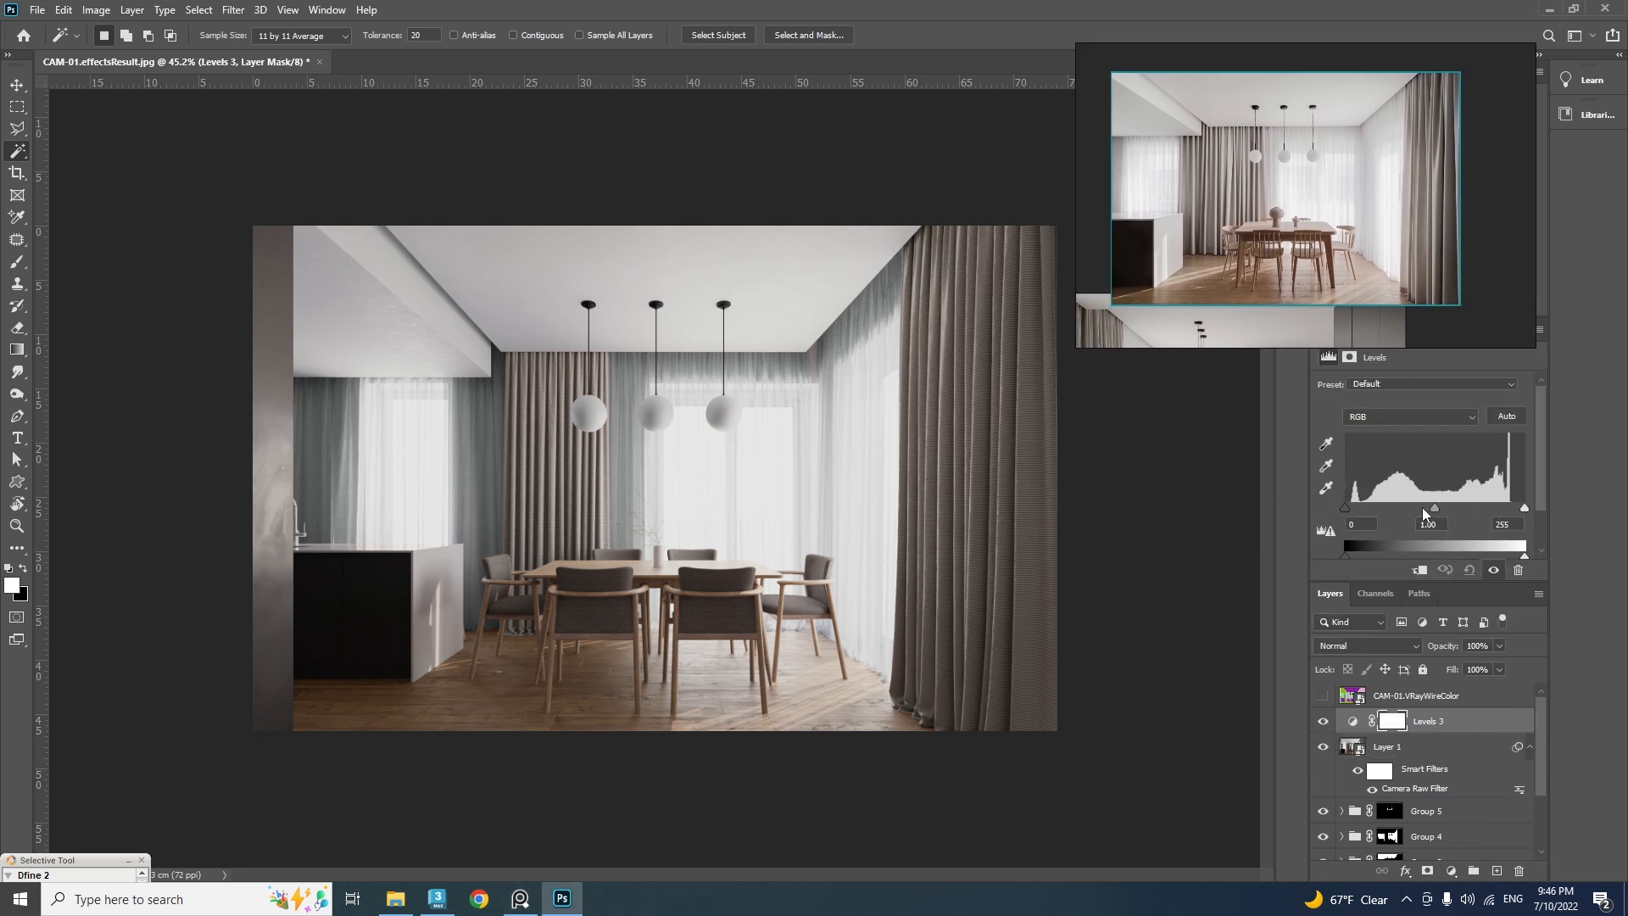
left_click_drag(1429, 509, 1421, 507)
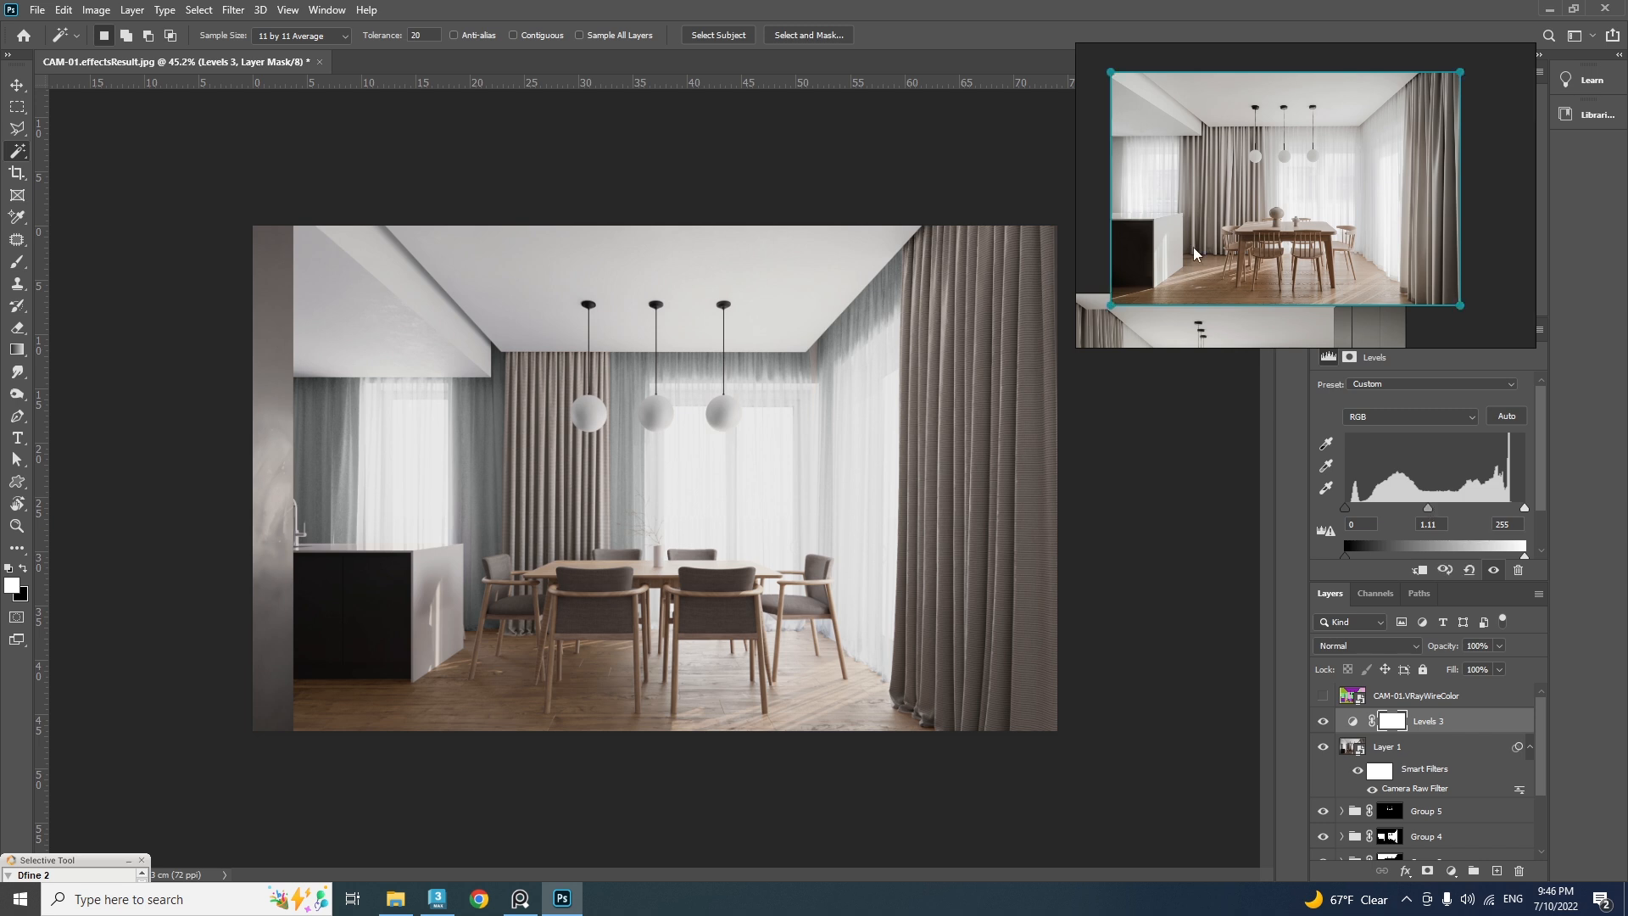
Examine the render's lamps, curtains, table and chairs fitted on screen and at 100%, comparing them with the reference photo
left_click_drag(1216, 212, 1249, 466)
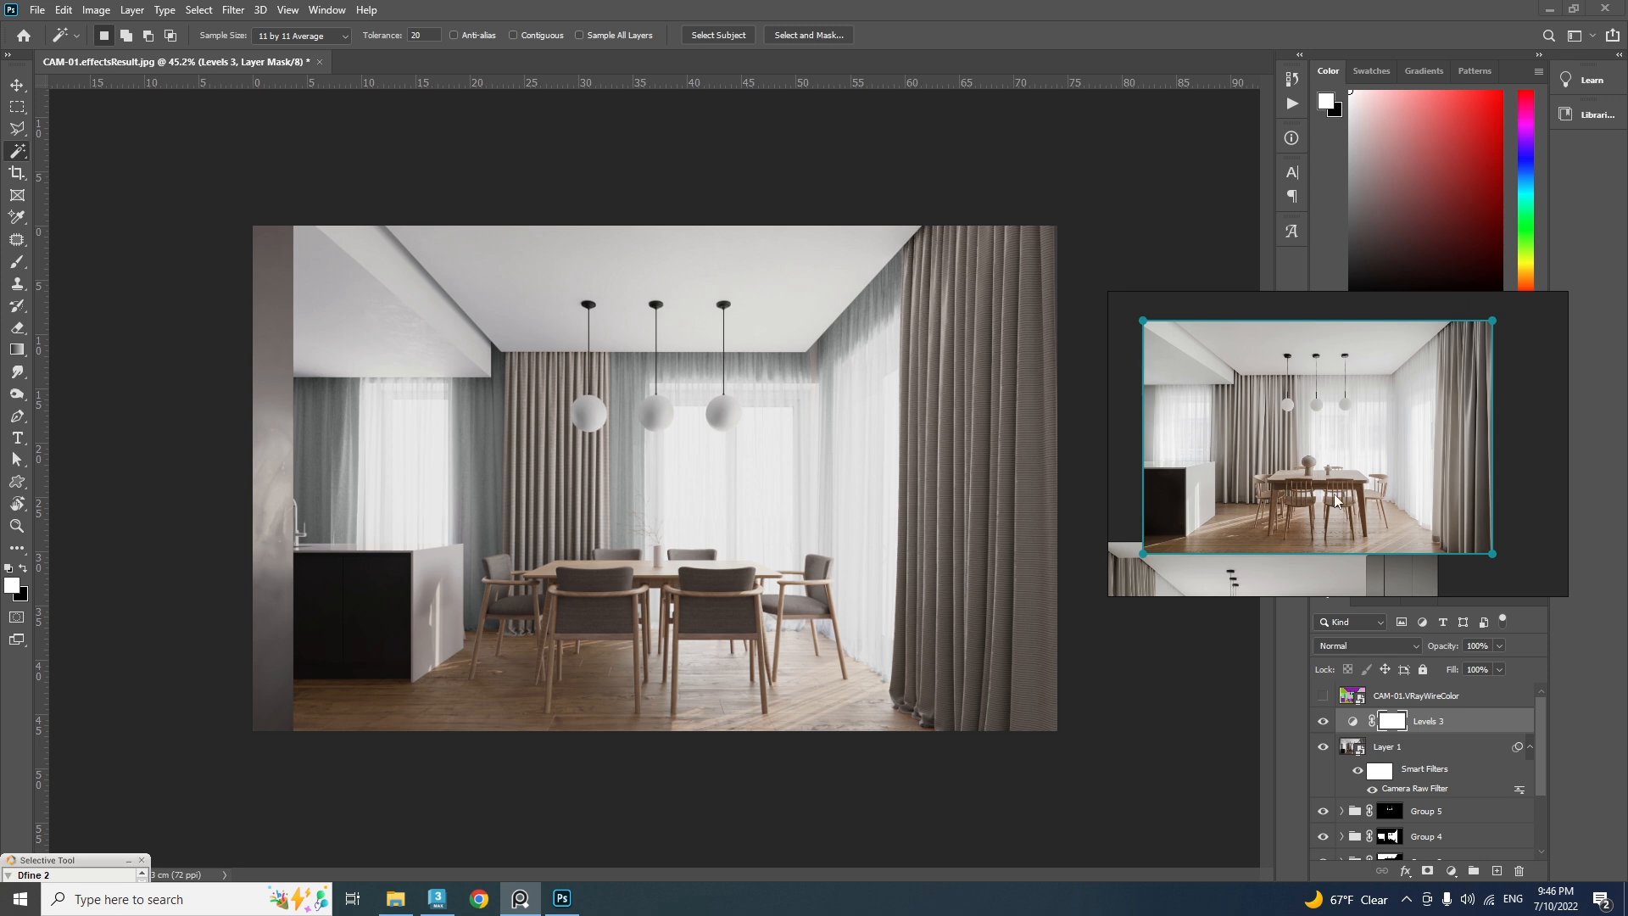
left_click(708, 685)
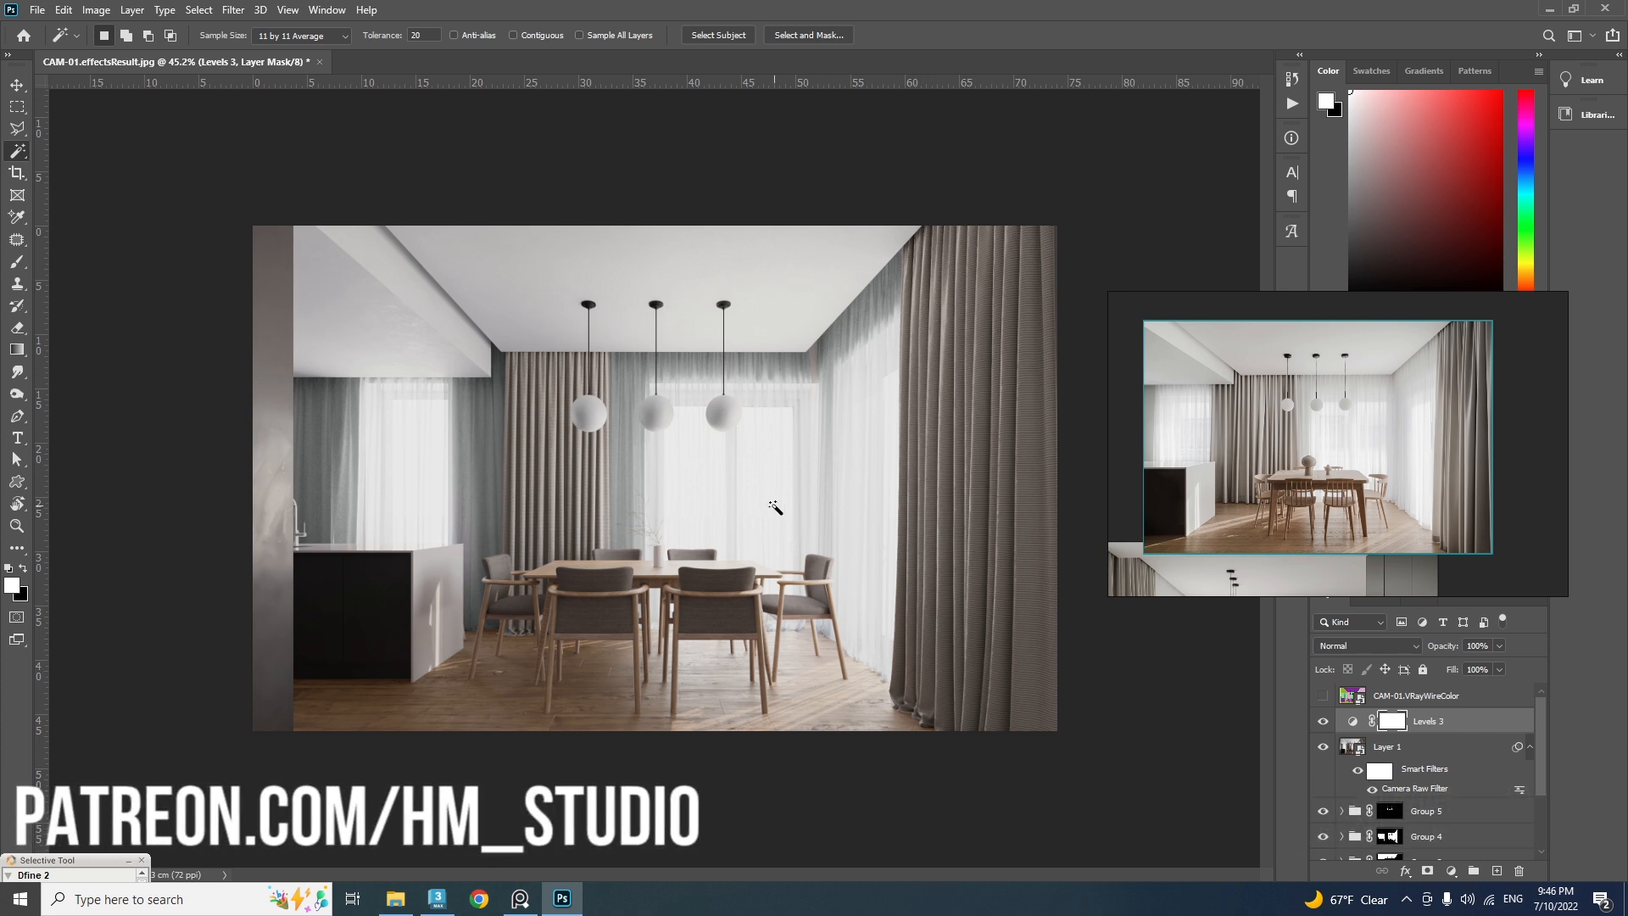
key("z")
right_click(565, 552)
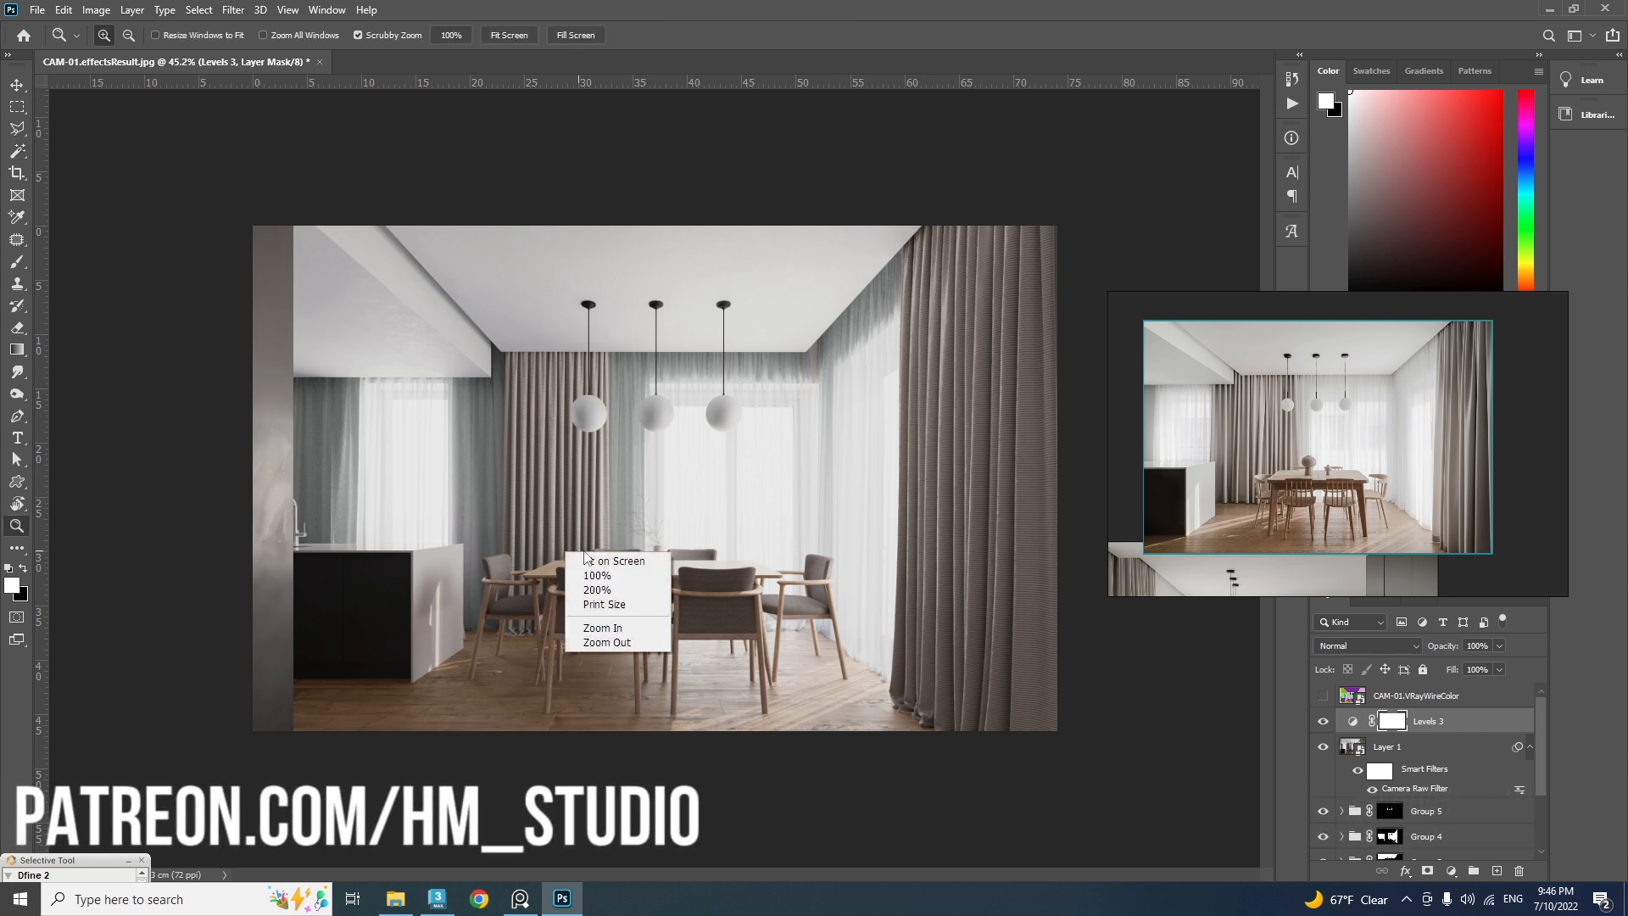
left_click(591, 562)
right_click(602, 527)
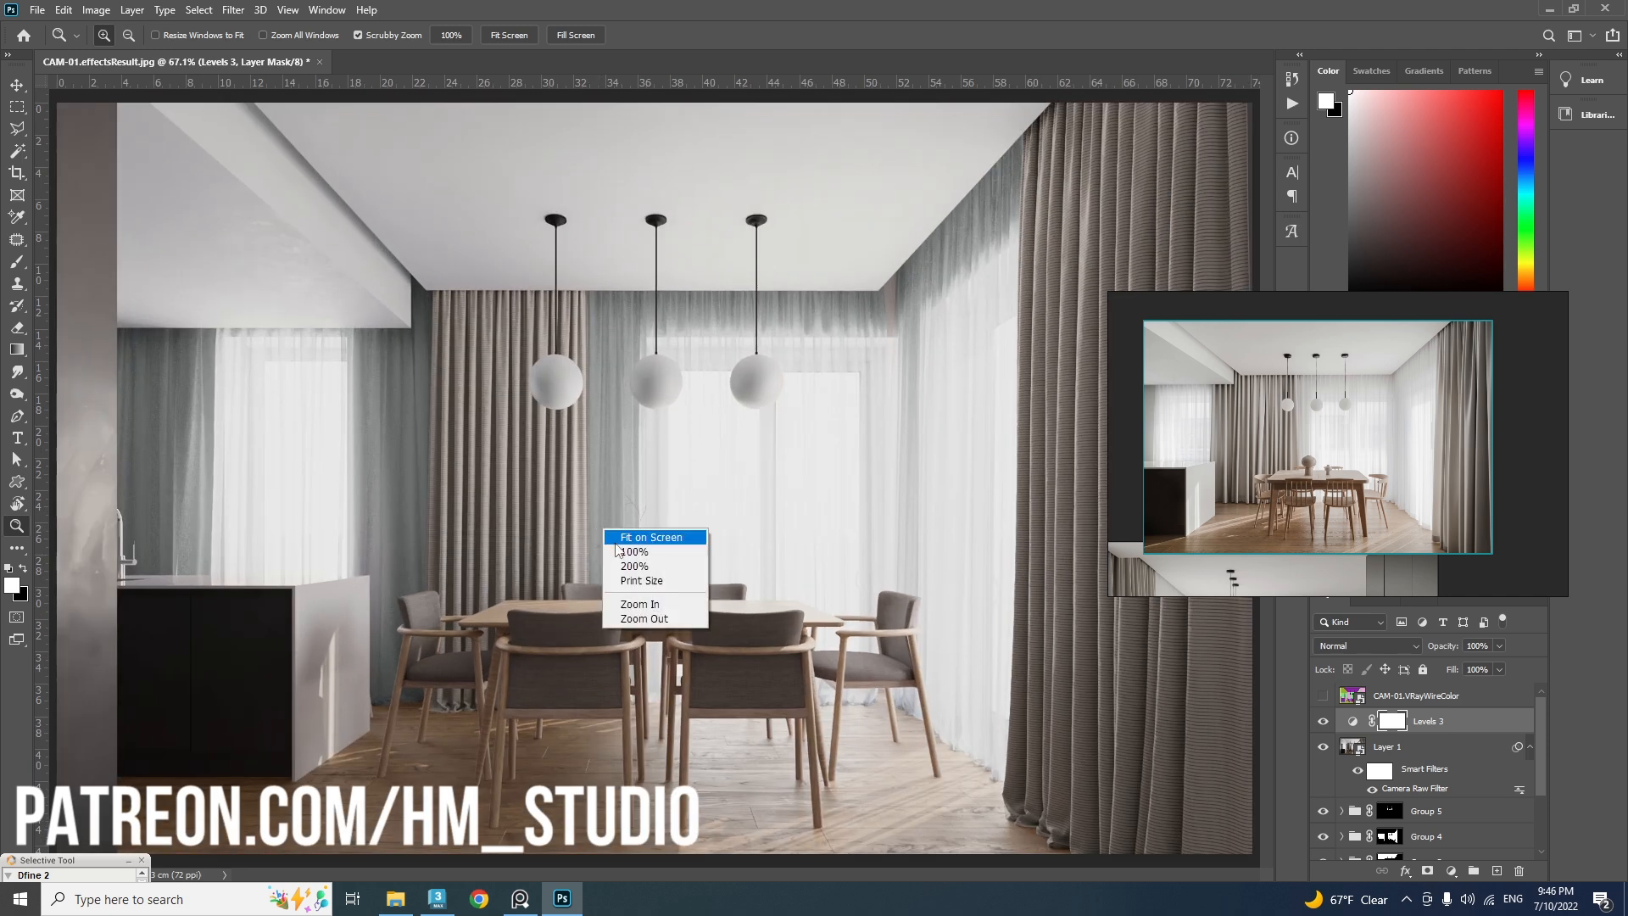
left_click(616, 544)
left_click(616, 543)
right_click(618, 548)
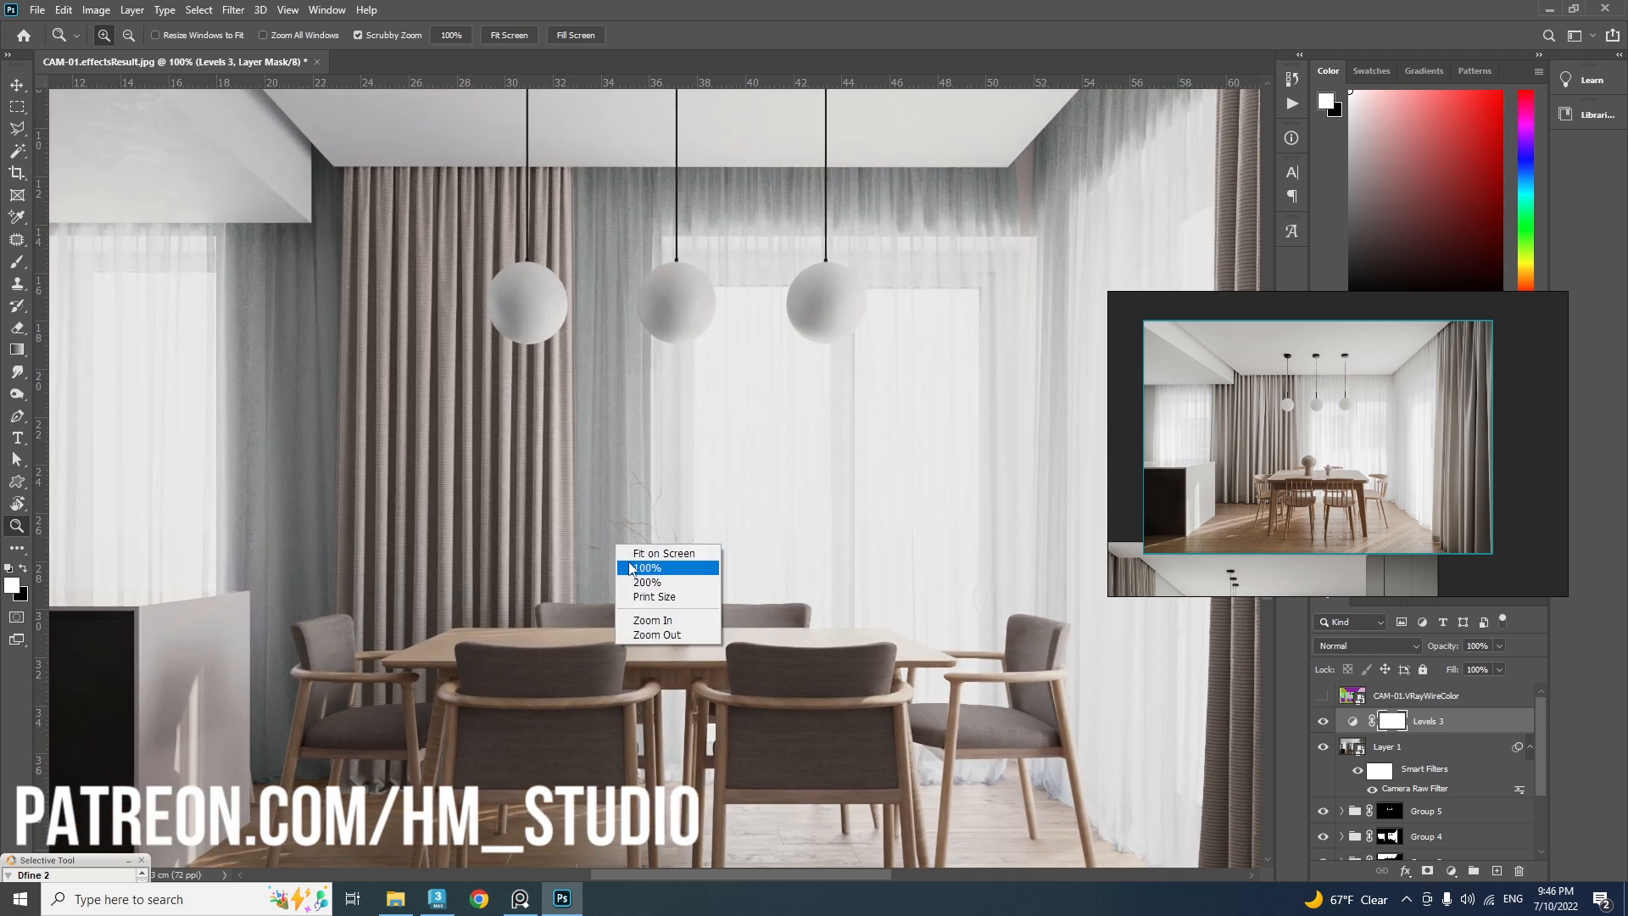
left_click(646, 567)
left_click_drag(872, 674, 895, 490)
left_click_drag(348, 449, 403, 347)
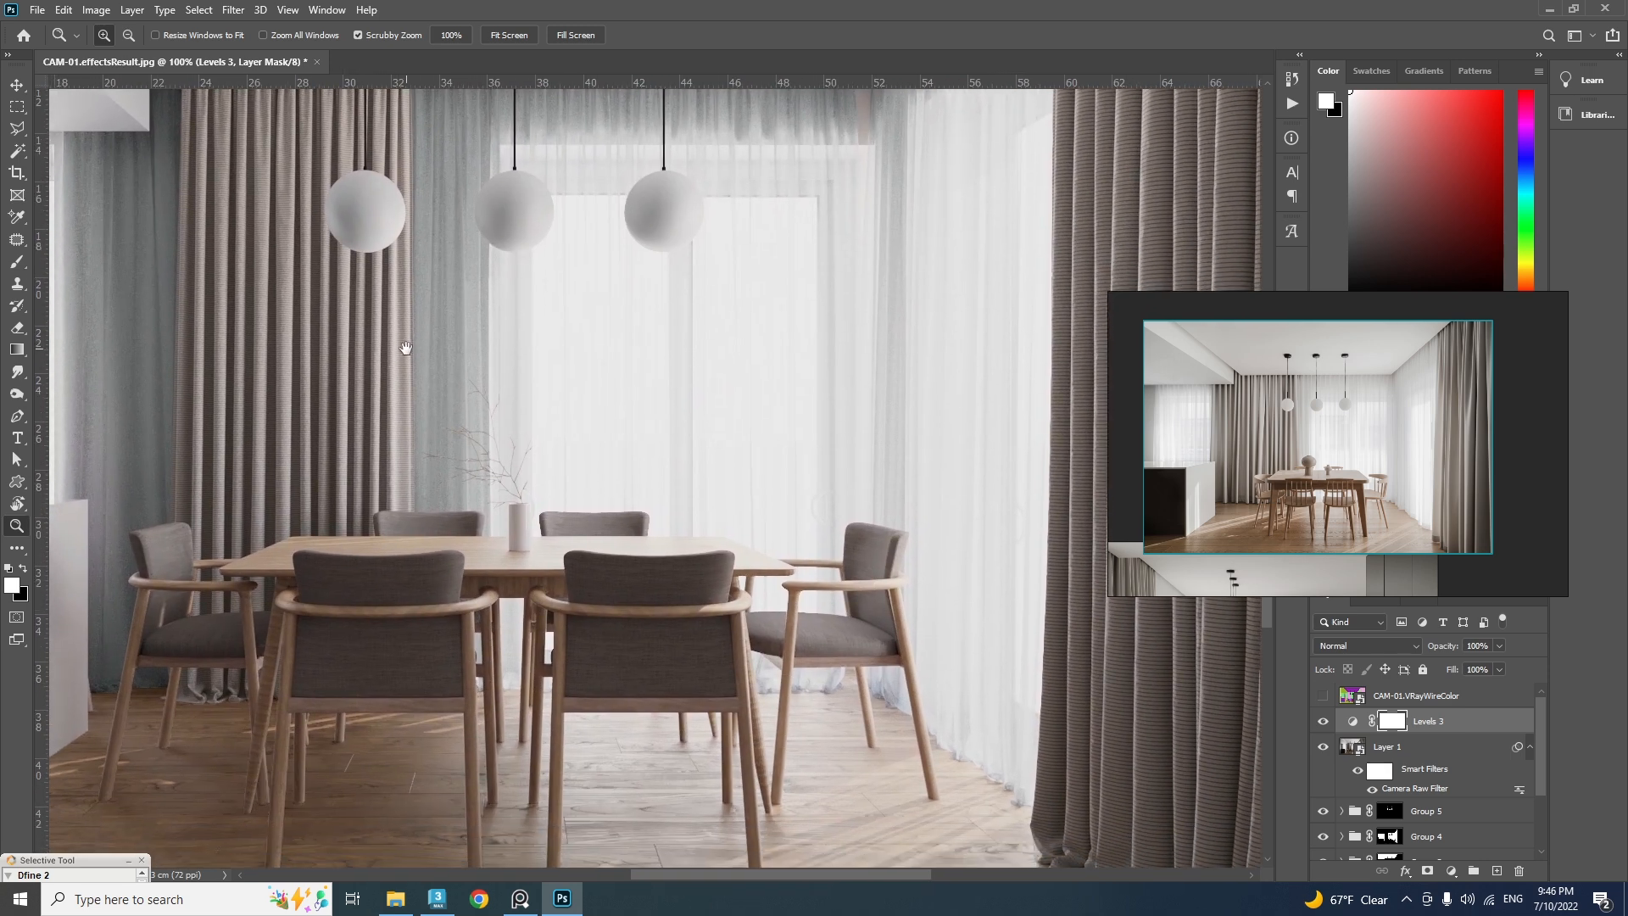
left_click(612, 410, "alt")
left_click(613, 410, "alt")
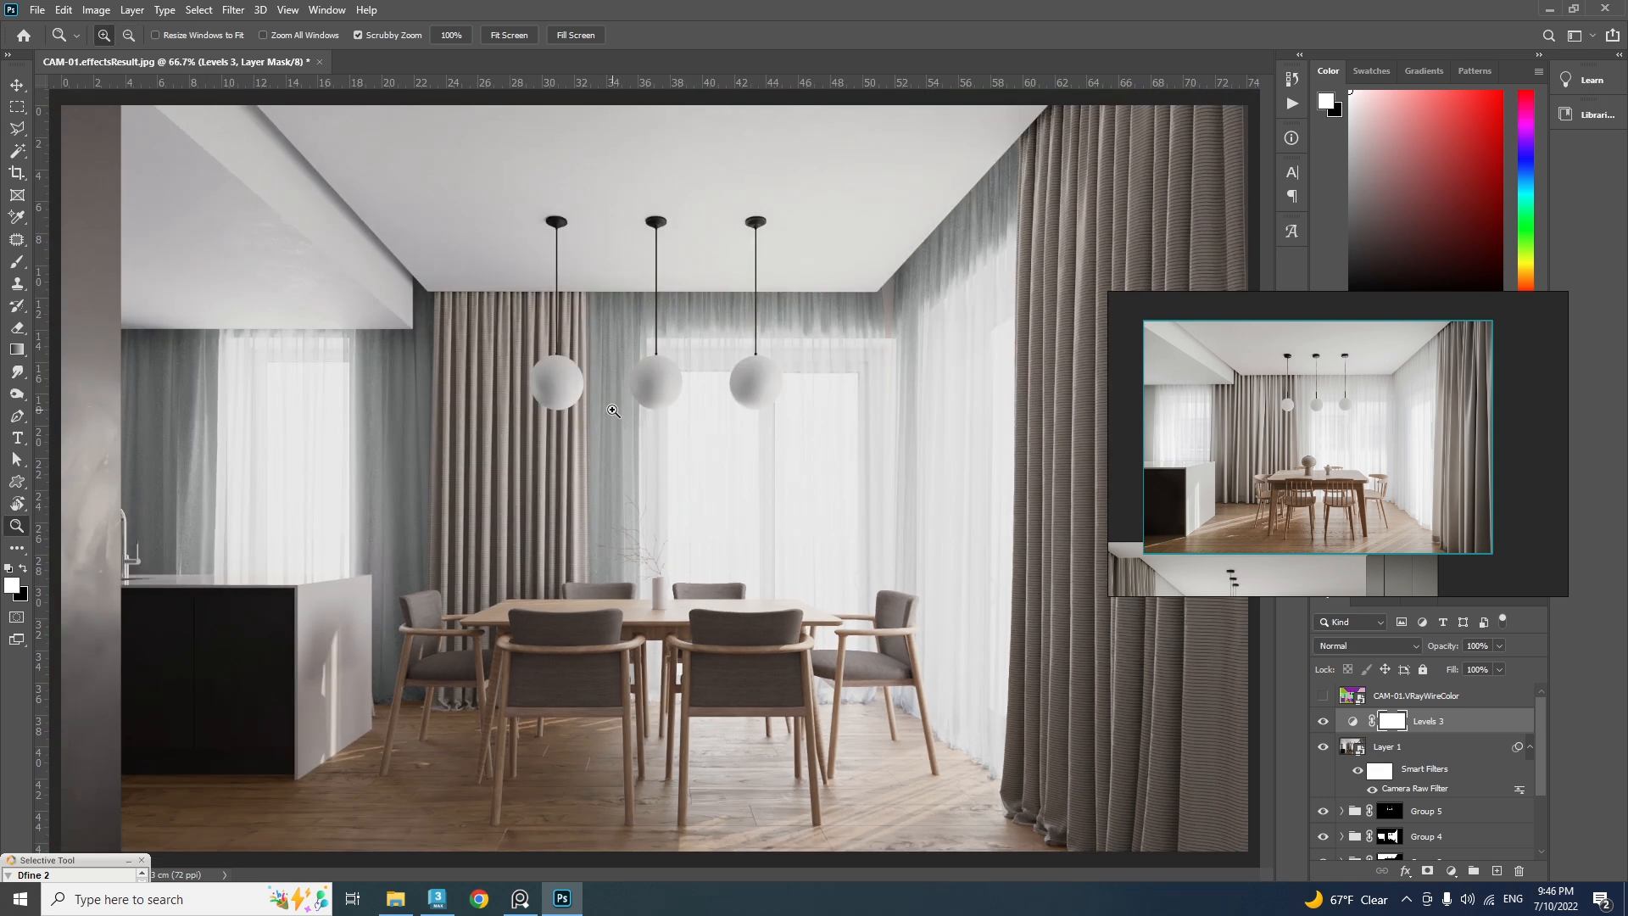